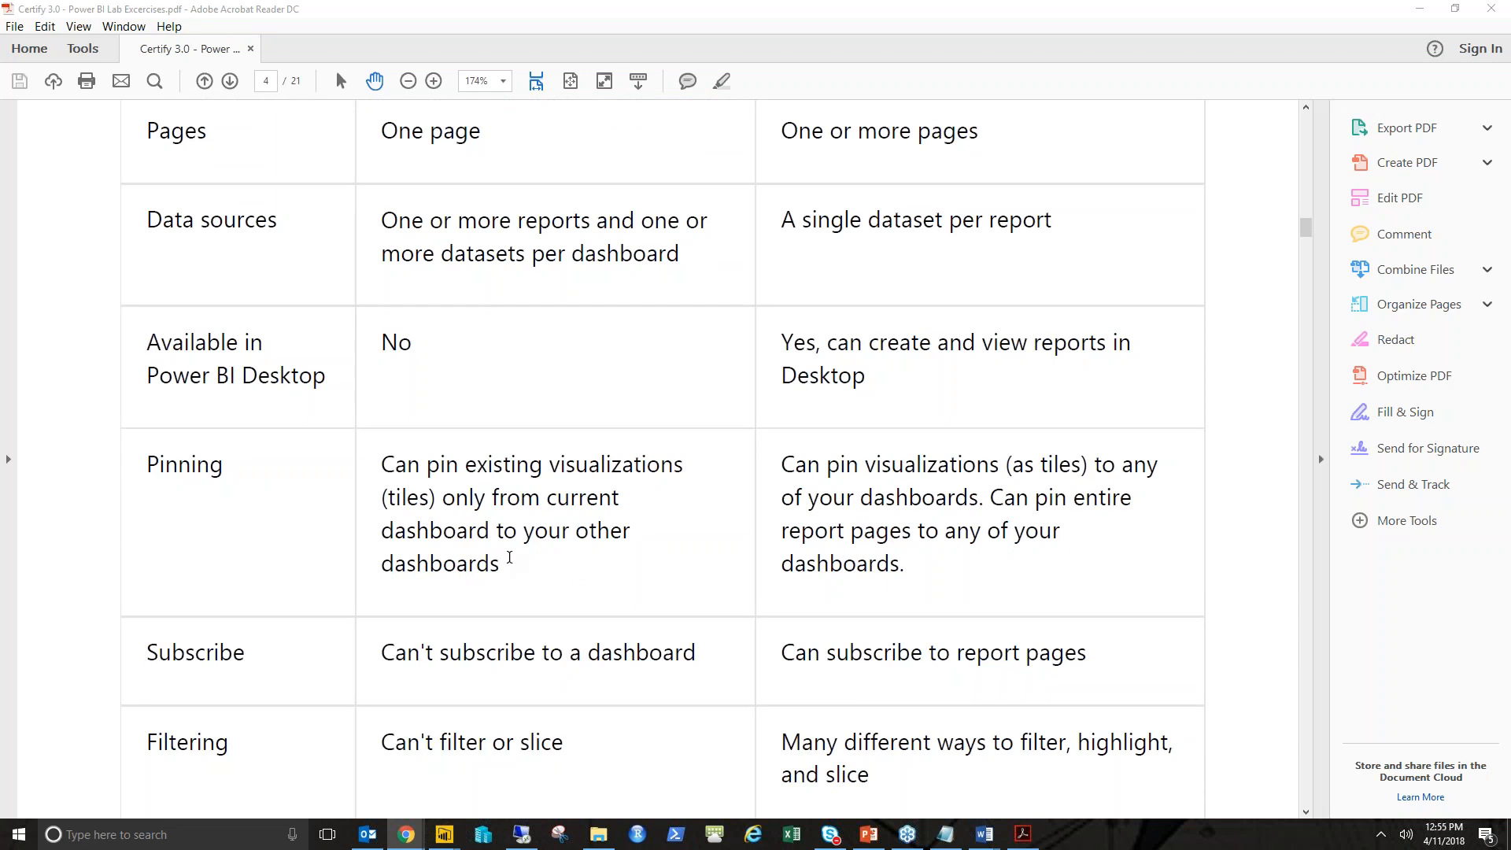
- Scroll through the dashboards-versus-reports comparison table to the Lab 1 publishing instructions in the lab PDF
{"action": "scroll", "coordinate": [533, 564], "scroll_direction": "down", "scroll_amount": 6}
{"action": "scroll", "coordinate": [537, 562], "scroll_direction": "down", "scroll_amount": 5}
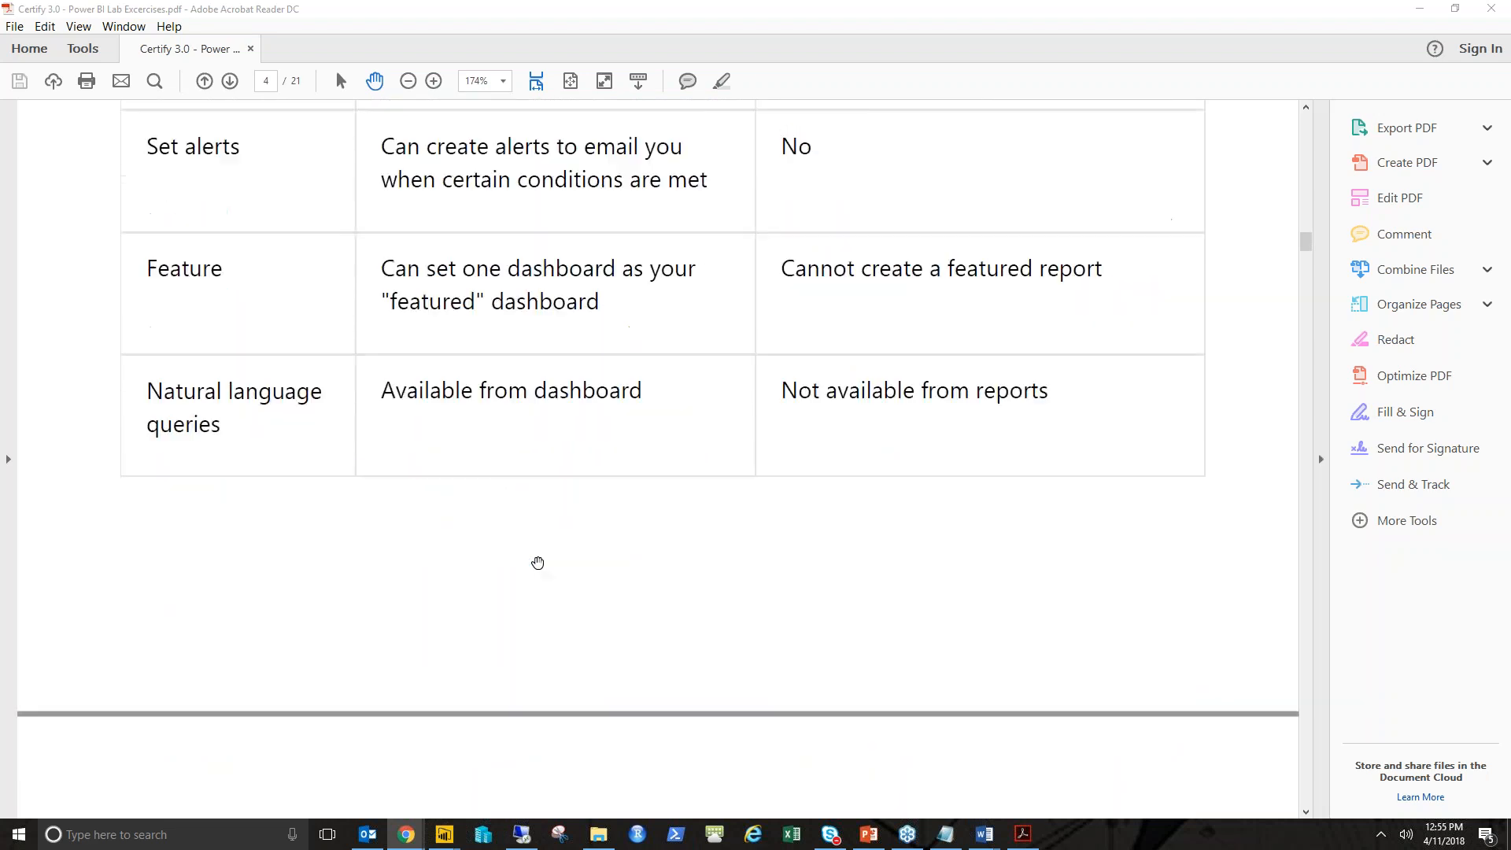
{"action": "scroll", "coordinate": [537, 562], "scroll_direction": "down", "scroll_amount": 8}
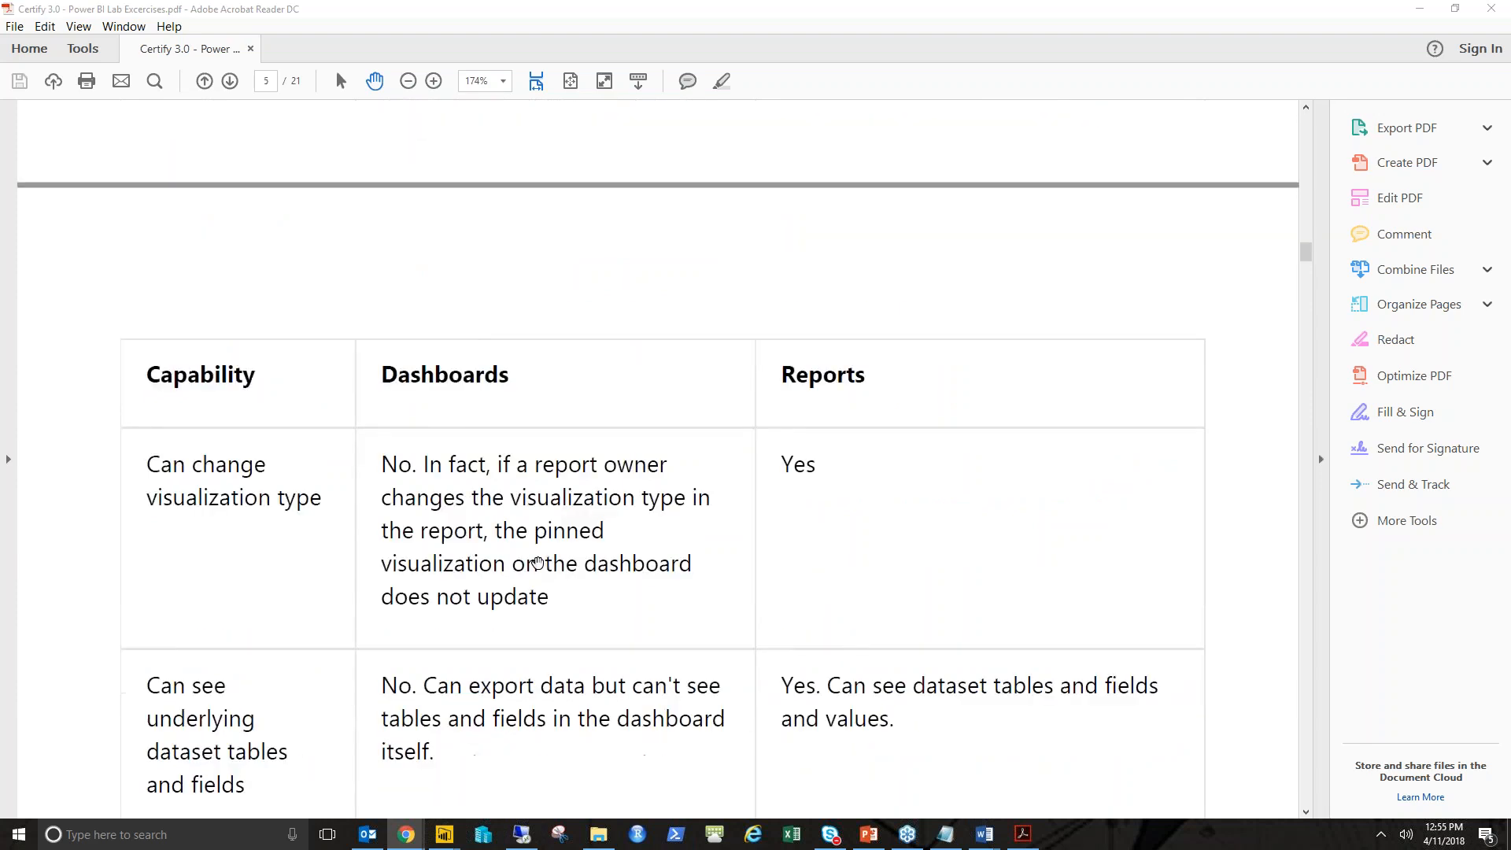
{"action": "scroll", "coordinate": [537, 561], "scroll_direction": "down", "scroll_amount": 12}
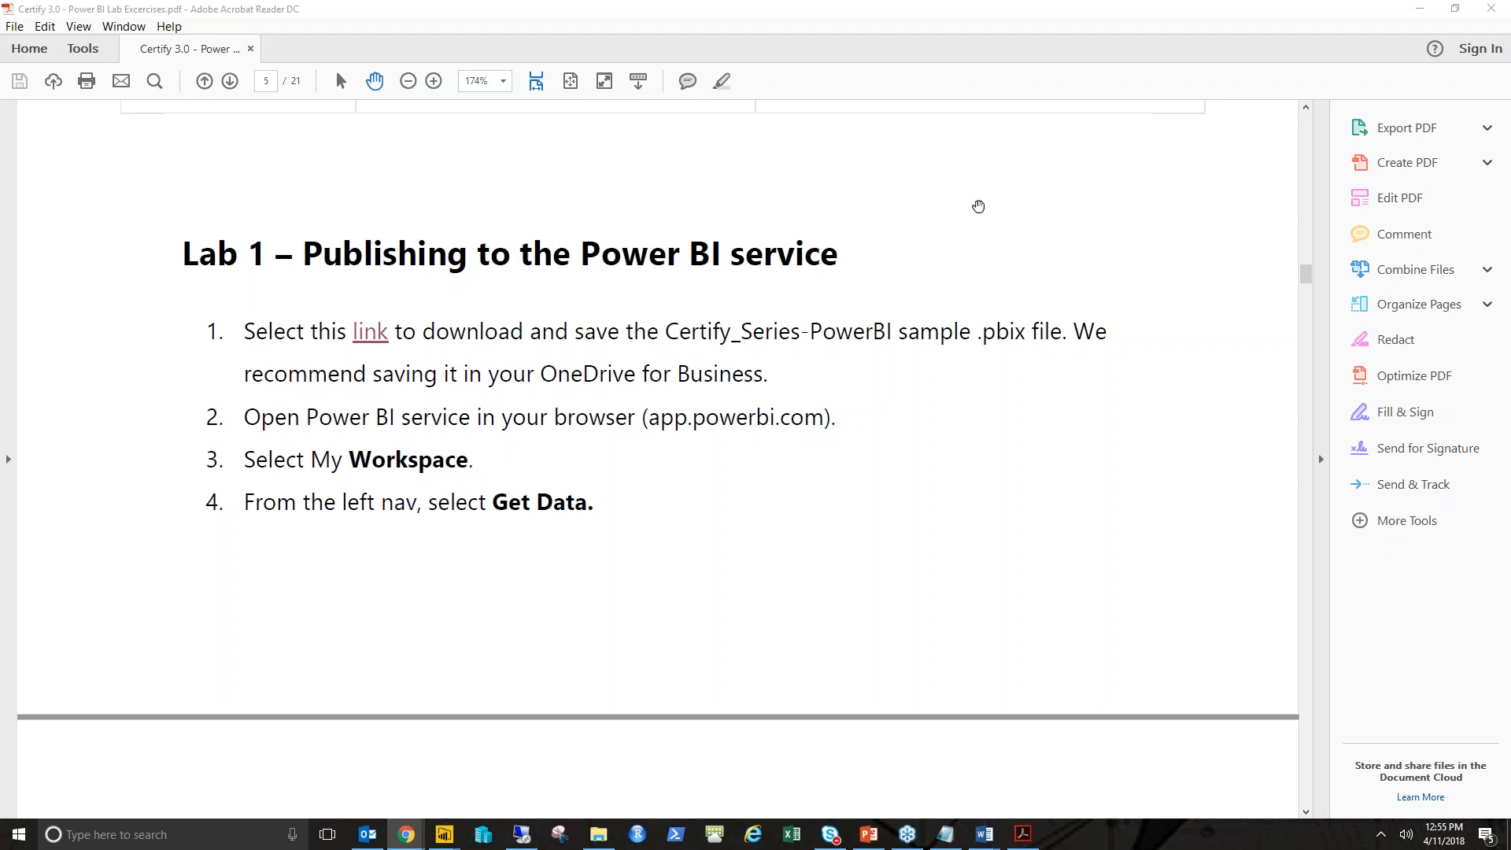
{"action": "scroll", "coordinate": [978, 205], "scroll_direction": "down", "scroll_amount": 1}
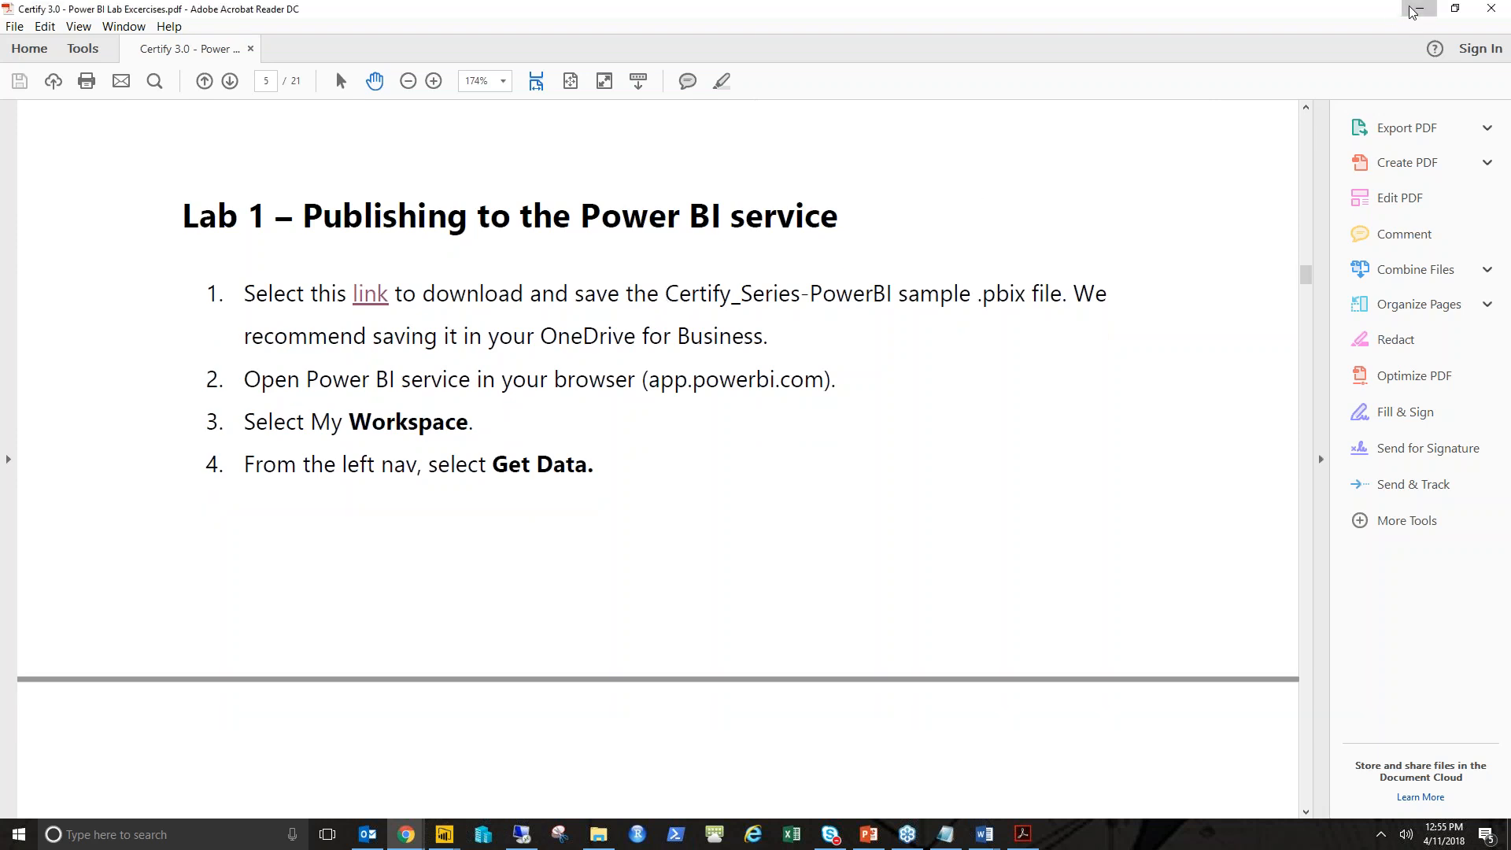
- Switch to the browser and open the Files import options under Get Data in the Power BI service
{"action": "left_click", "coordinate": [1412, 11]}
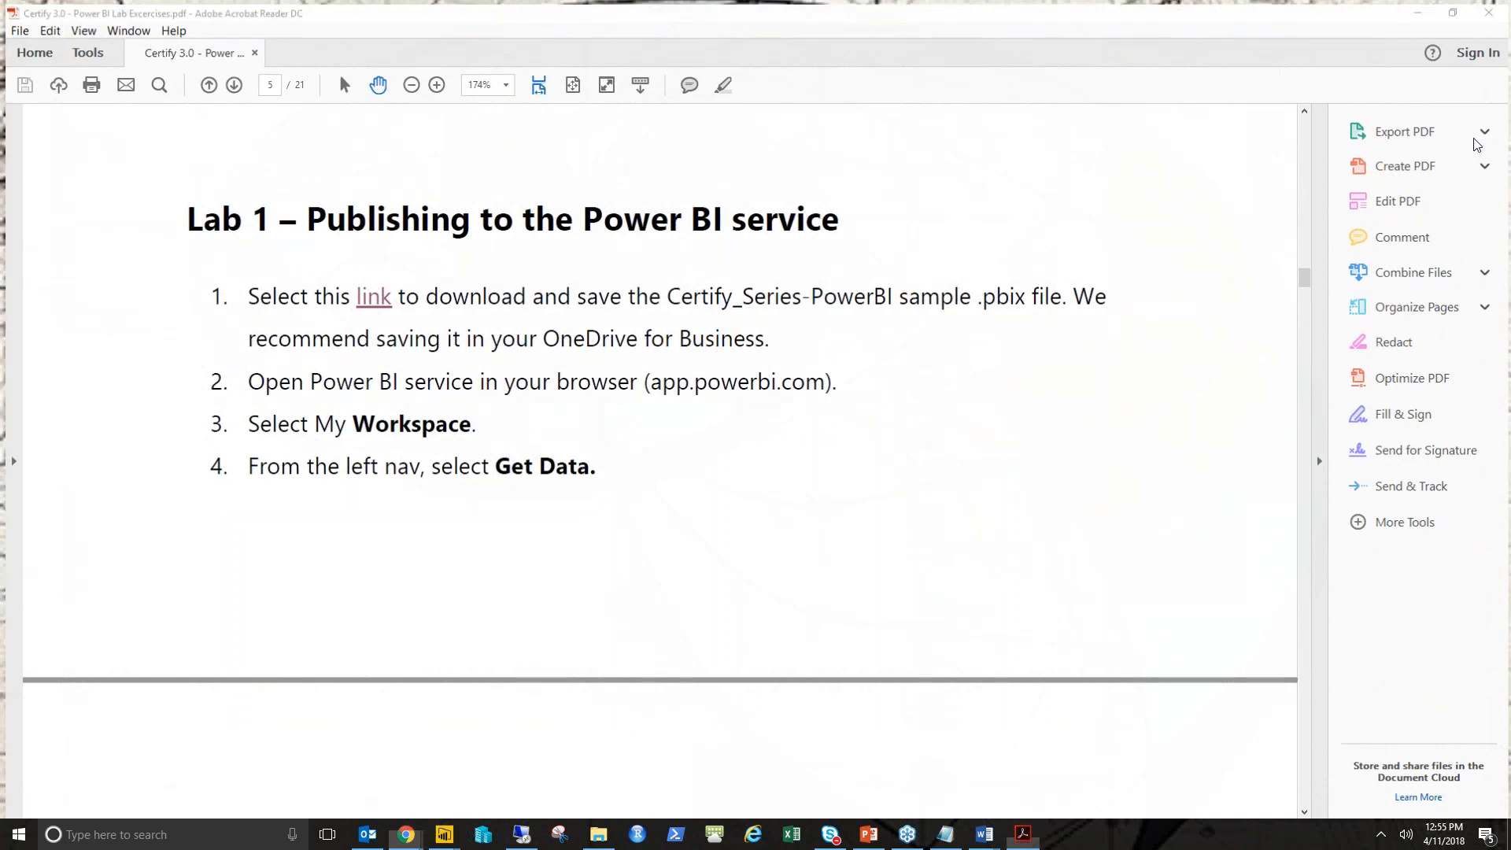
{"action": "left_click", "coordinate": [405, 834]}
{"action": "left_click", "coordinate": [490, 775]}
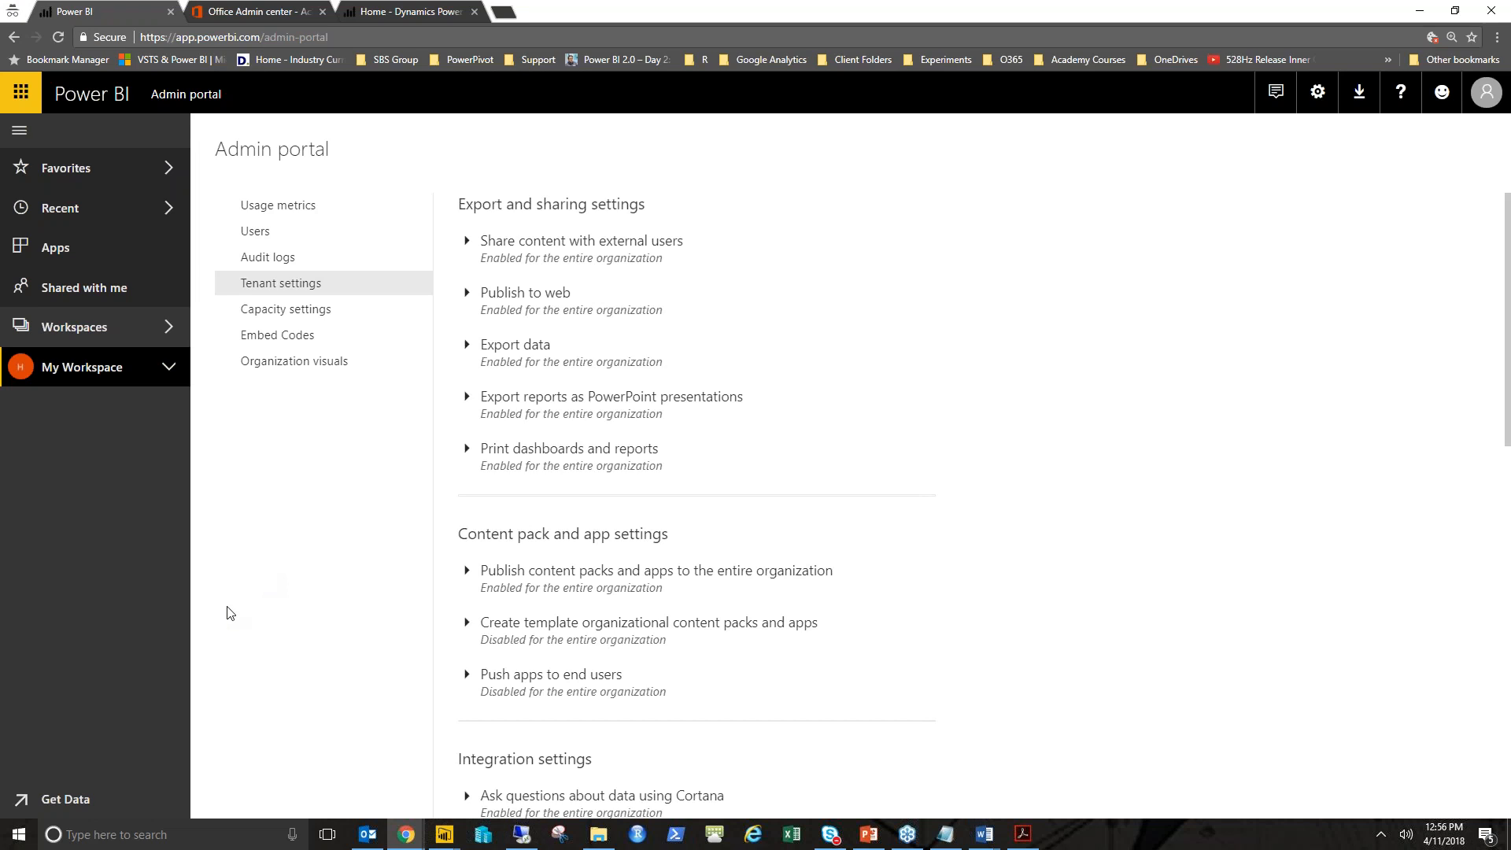
{"action": "left_click", "coordinate": [90, 799]}
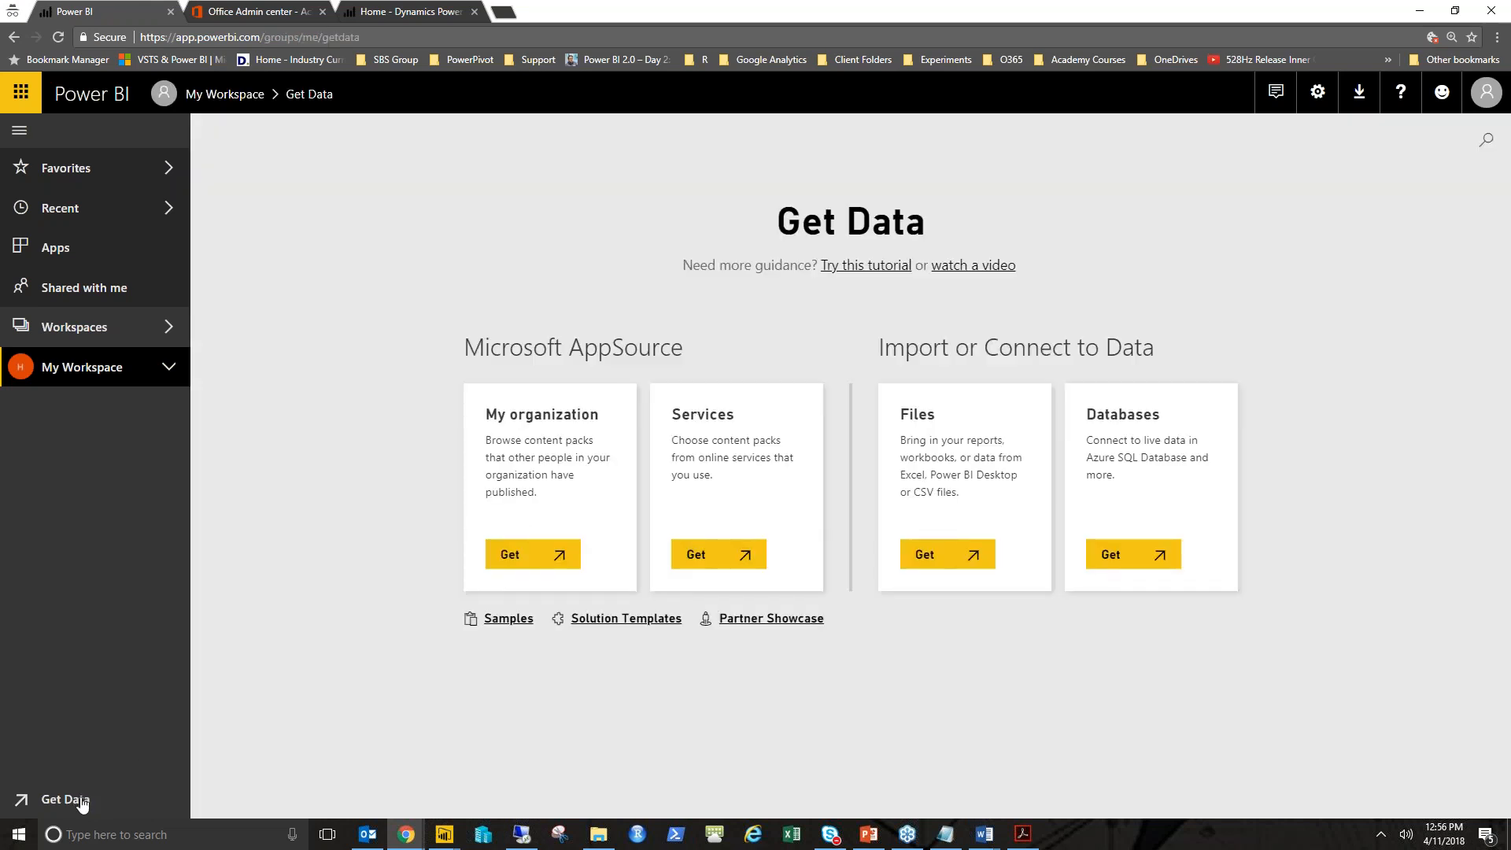
{"action": "left_click", "coordinate": [927, 560]}
{"action": "left_click", "coordinate": [931, 562]}
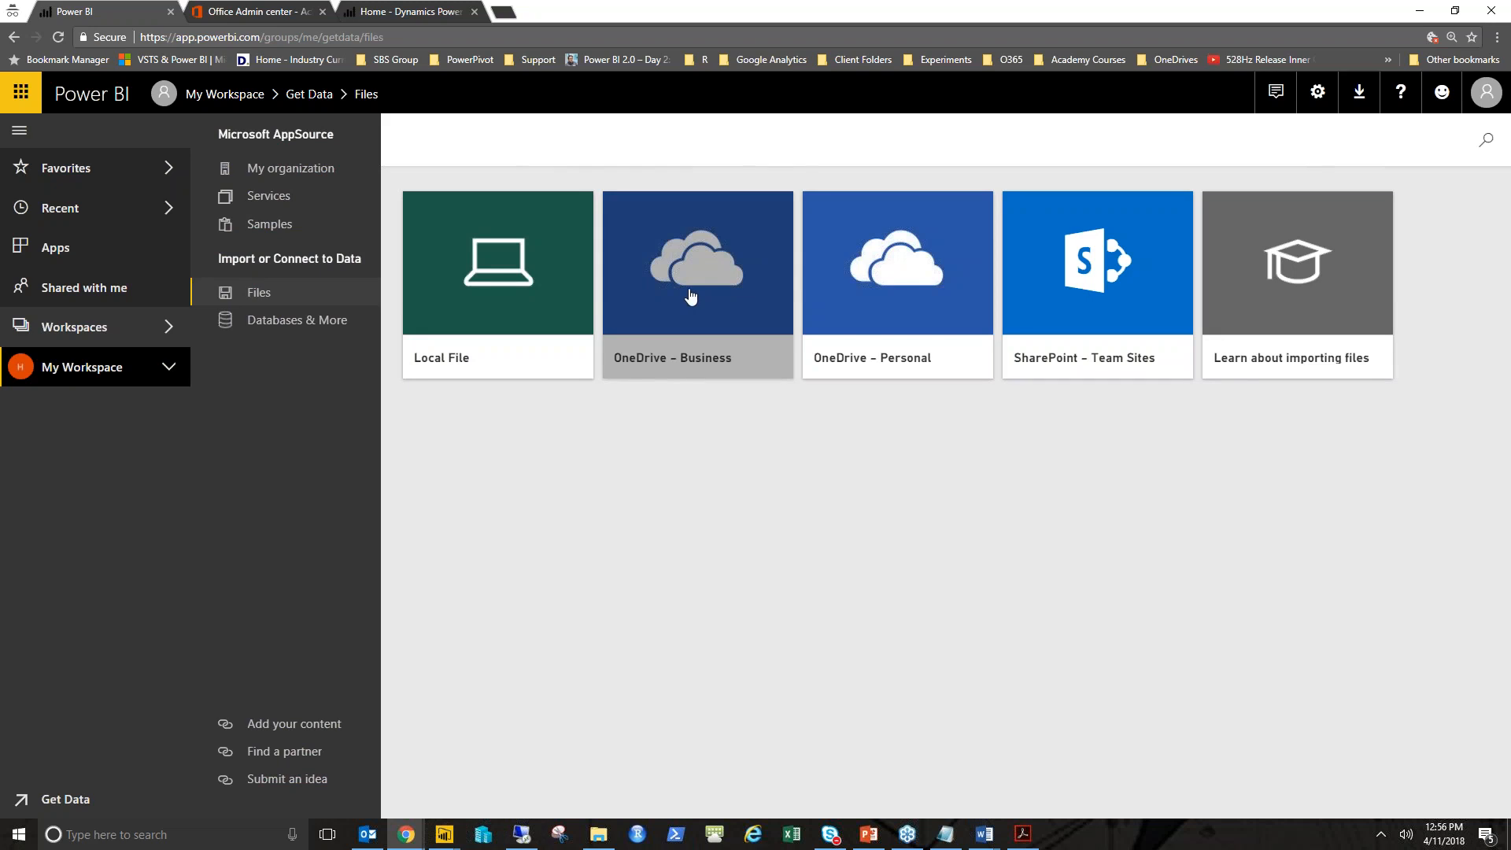
- Read the lab PDF's remaining Lab 1 steps on selecting Files and connecting the sample file
{"action": "key", "text": "alt+Tab"}
{"action": "scroll", "coordinate": [793, 572], "scroll_direction": "down", "scroll_amount": 5}
{"action": "scroll", "coordinate": [793, 573], "scroll_direction": "down", "scroll_amount": 5}
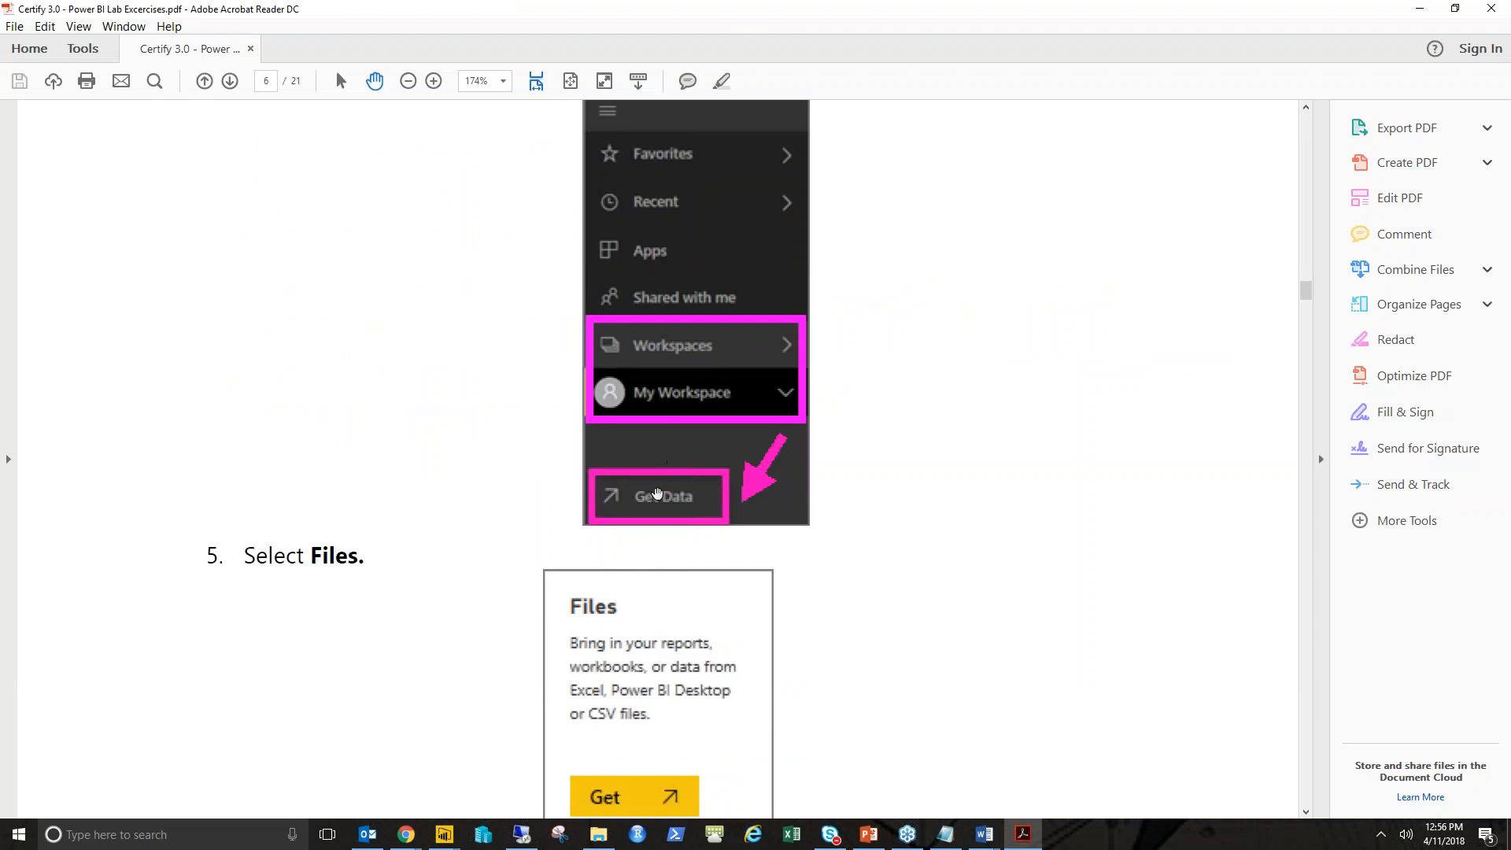
{"action": "scroll", "coordinate": [661, 401], "scroll_direction": "down", "scroll_amount": 5}
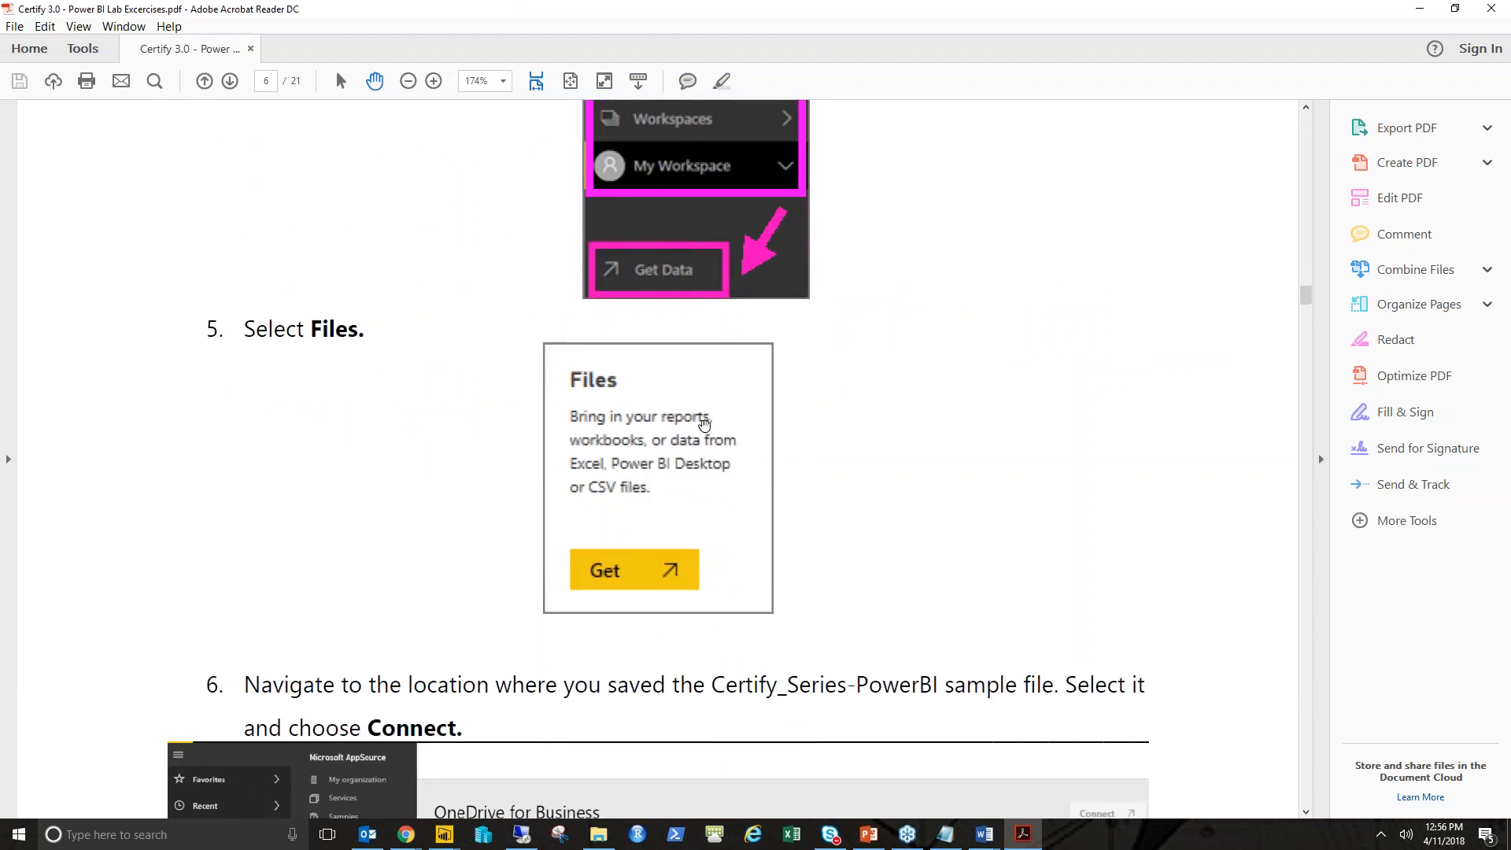
{"action": "scroll", "coordinate": [701, 425], "scroll_direction": "down", "scroll_amount": 3}
{"action": "scroll", "coordinate": [614, 410], "scroll_direction": "down", "scroll_amount": 8}
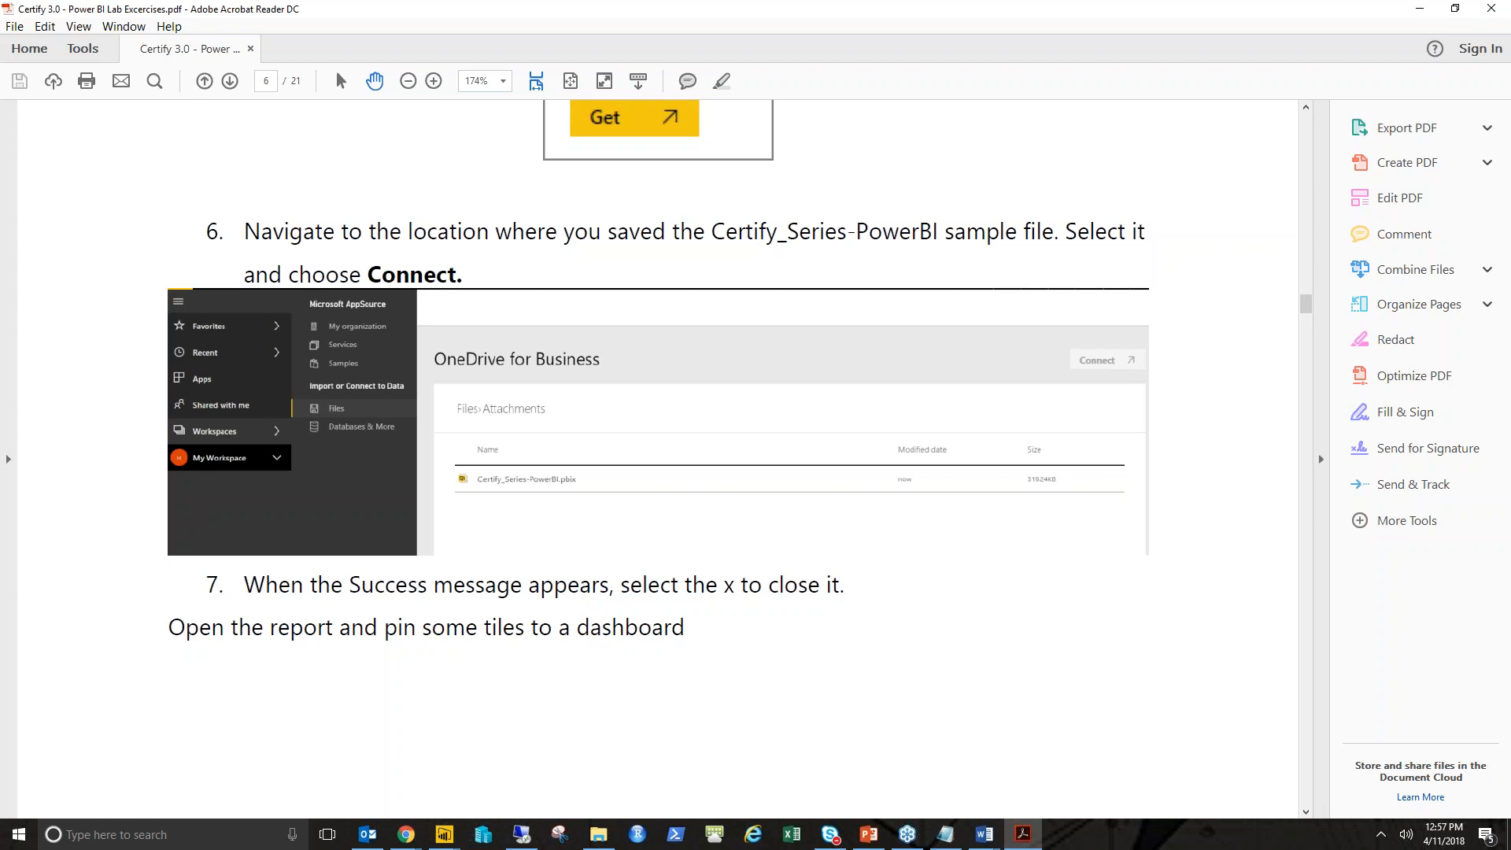
{"action": "scroll", "coordinate": [1116, 333], "scroll_direction": "down", "scroll_amount": 2}
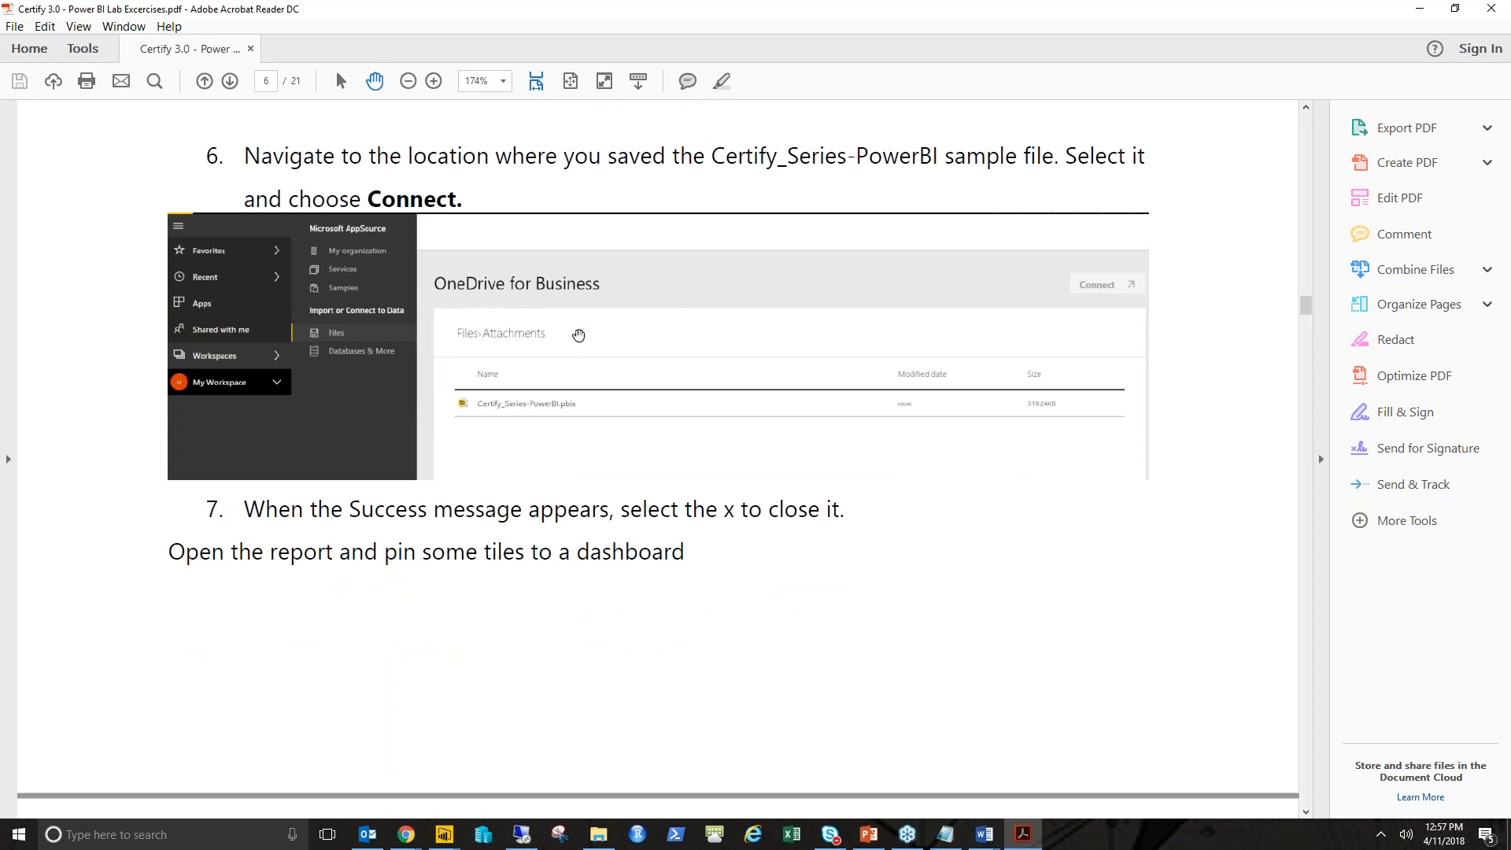
- Connect Certify_Series-PowerBI.pbix from the Attachments folder in OneDrive for Business
{"action": "left_click", "coordinate": [1419, 13]}
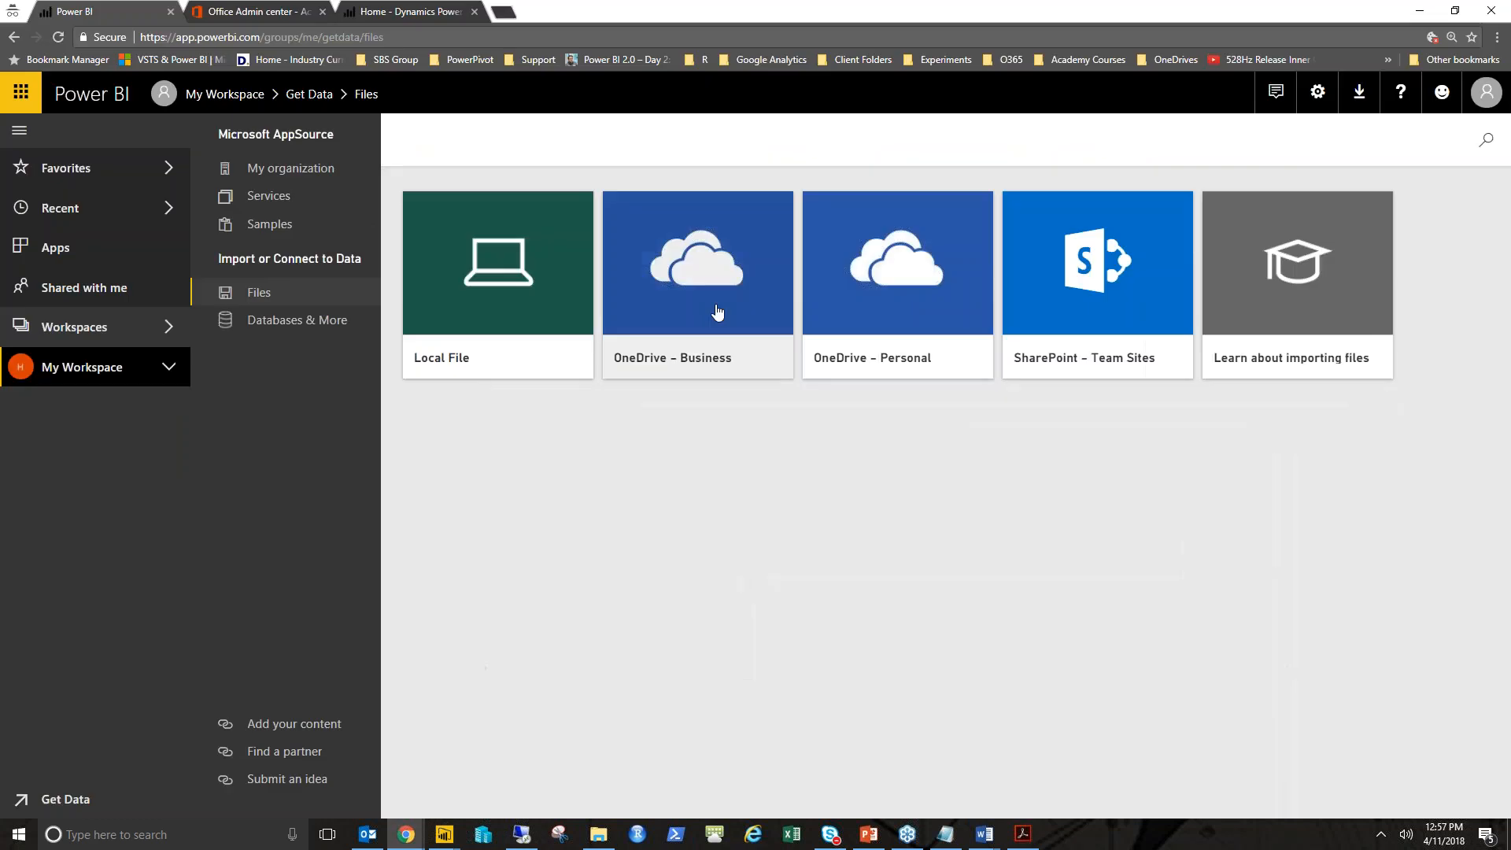
{"action": "left_click", "coordinate": [717, 312]}
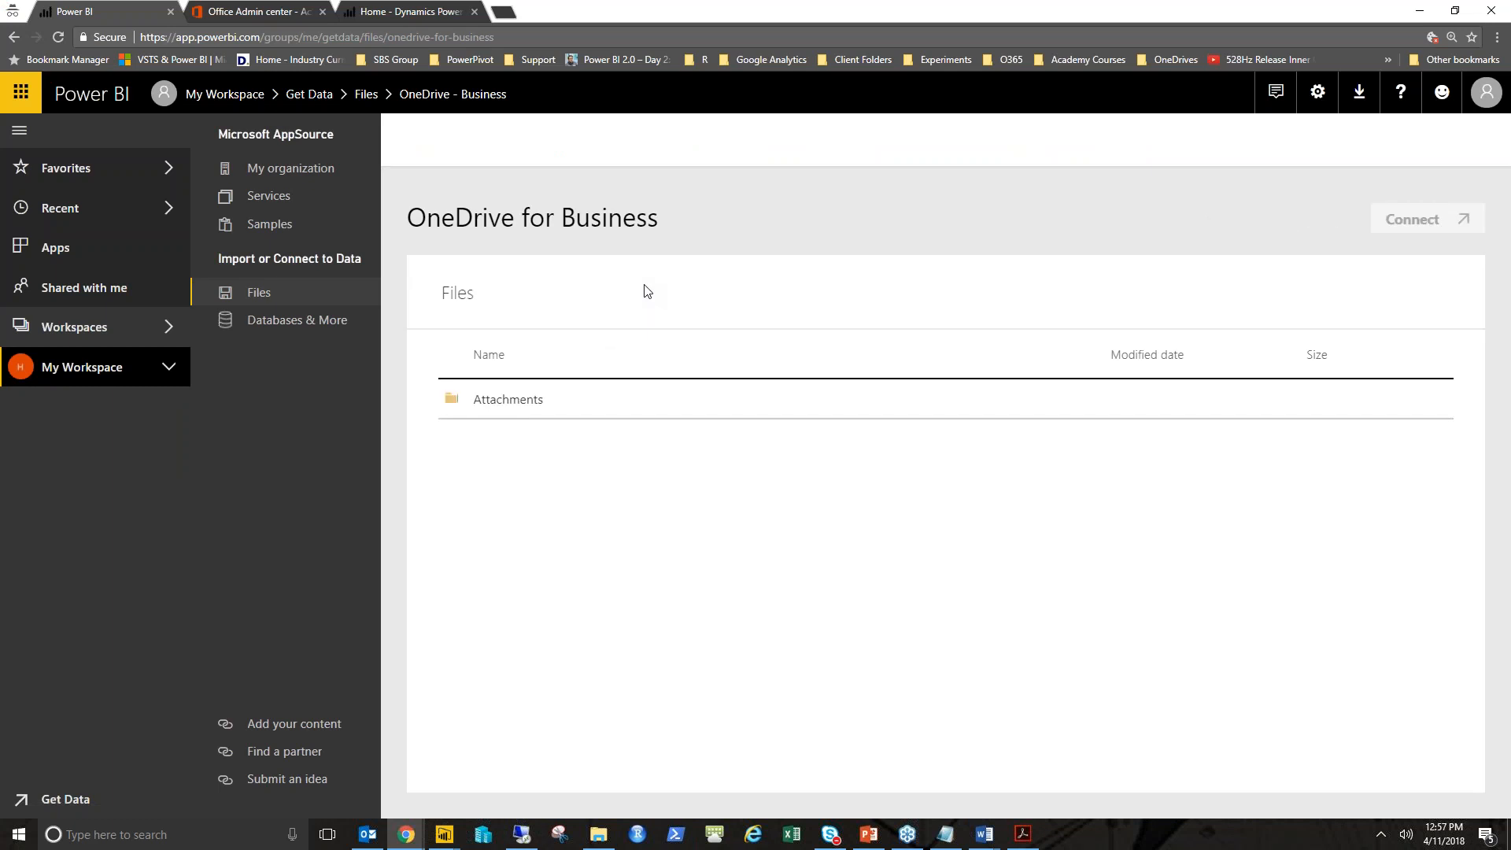
{"action": "left_click", "coordinate": [539, 402]}
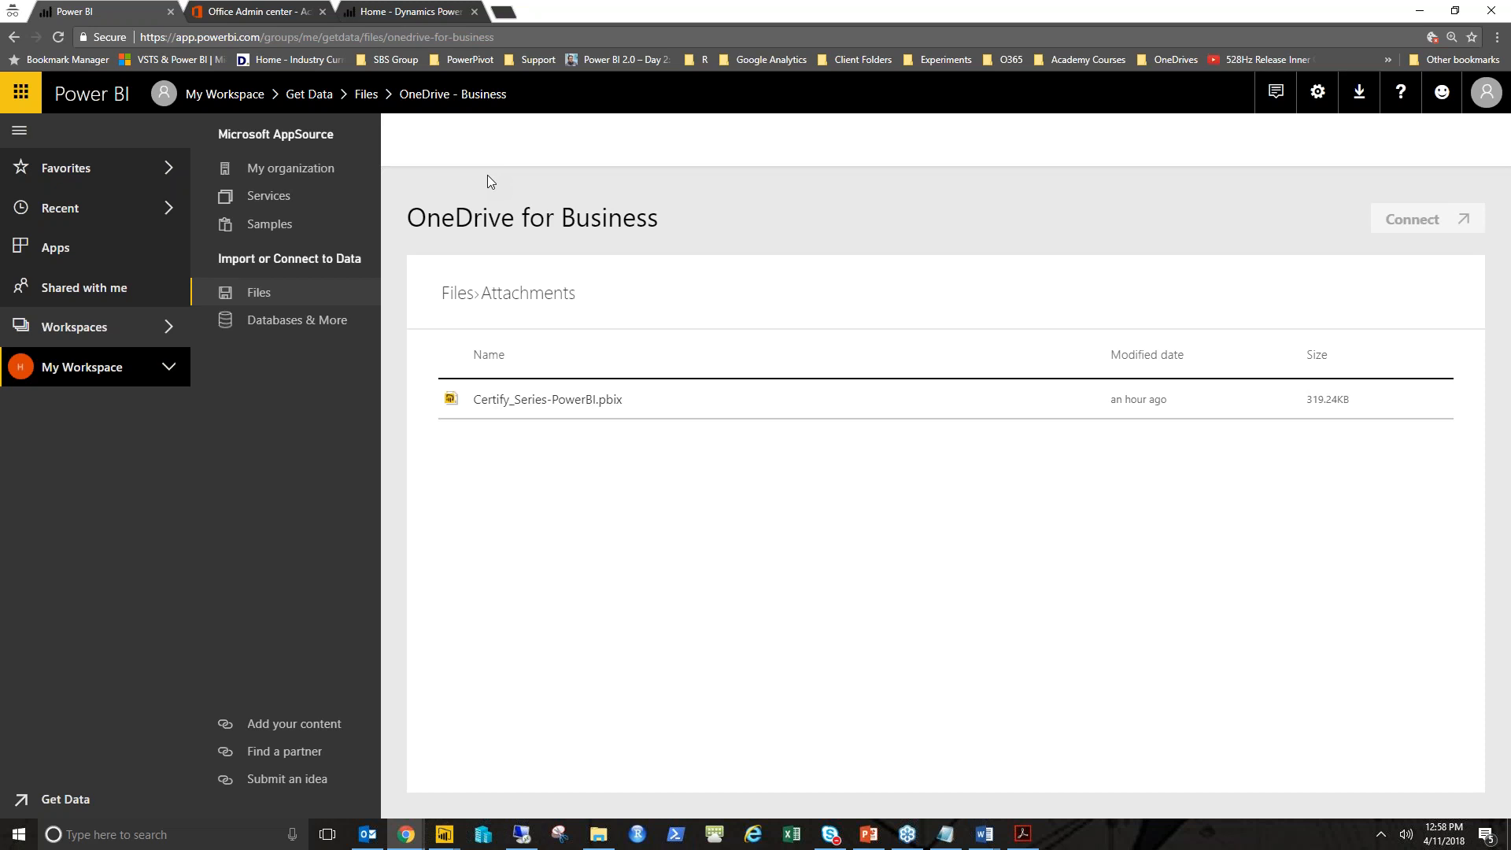
{"action": "left_click", "coordinate": [558, 405]}
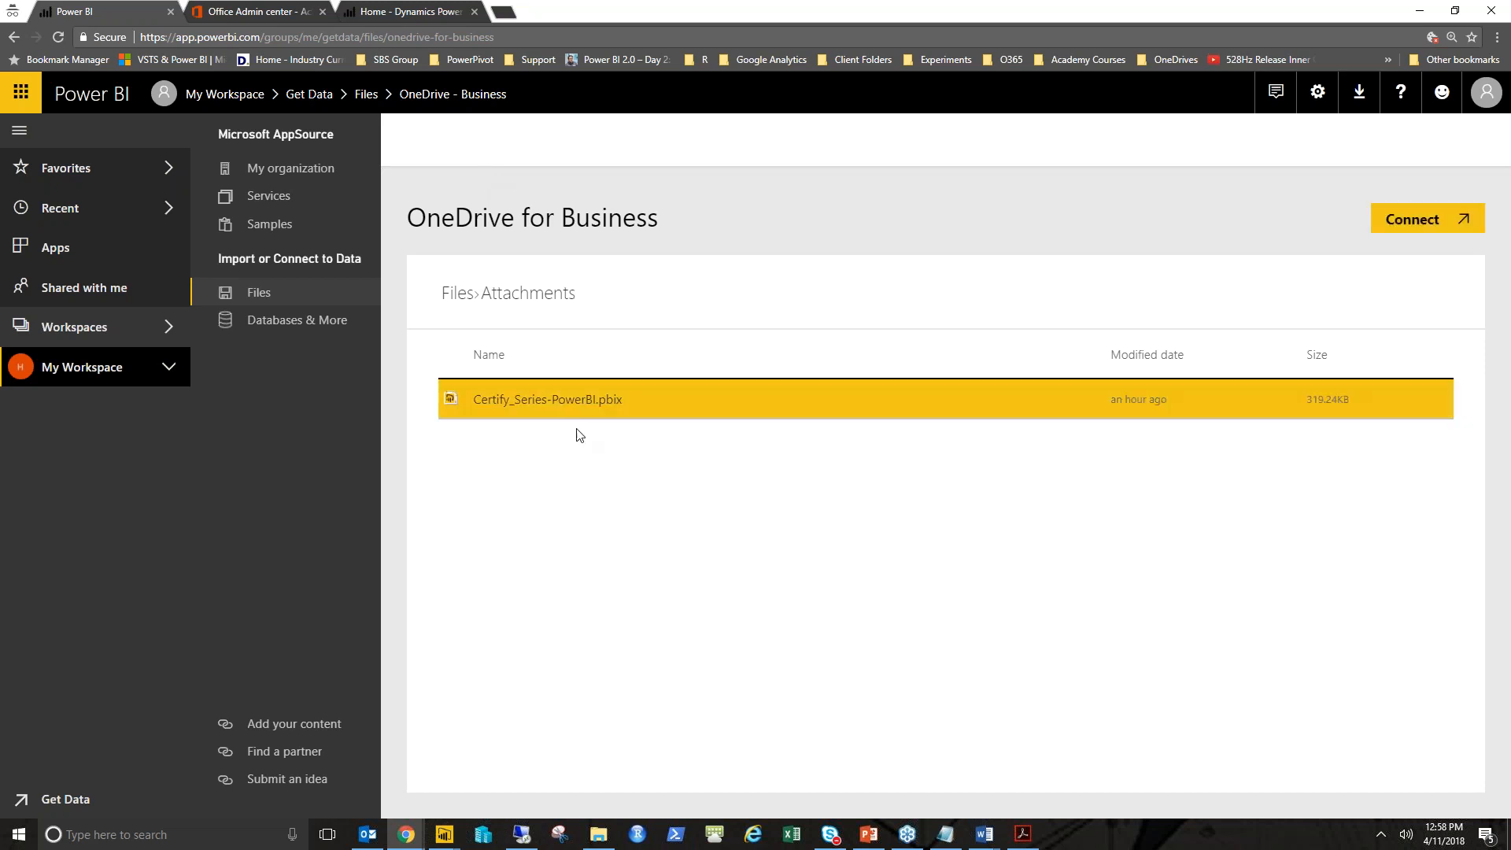
{"action": "left_click", "coordinate": [1407, 223]}
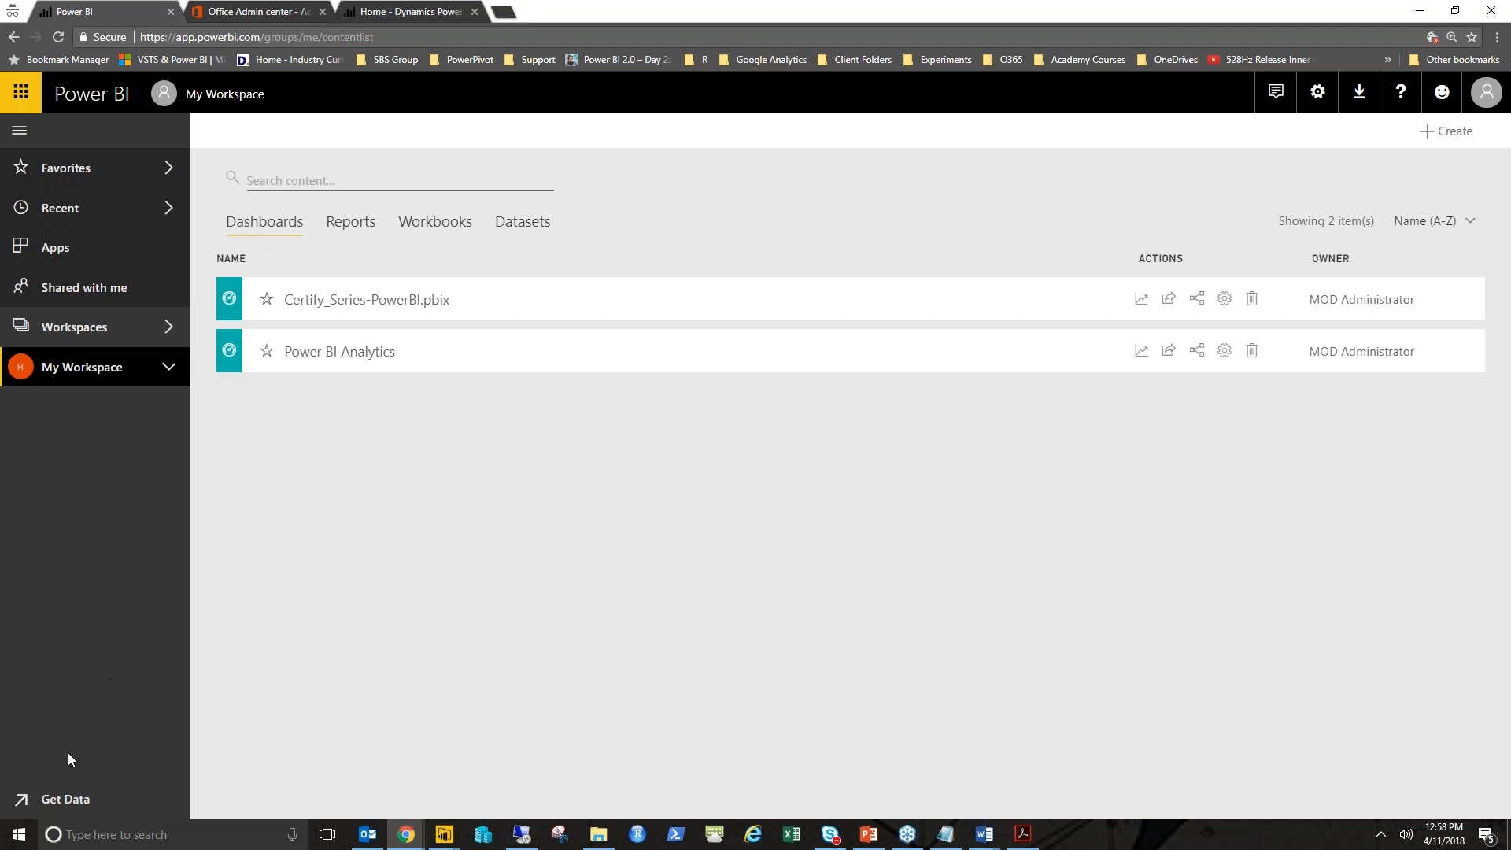
- Upload buttonmagic.pbix as a local file from the powerbi.tips folder and dismiss the dataset notice
{"action": "left_click", "coordinate": [62, 801]}
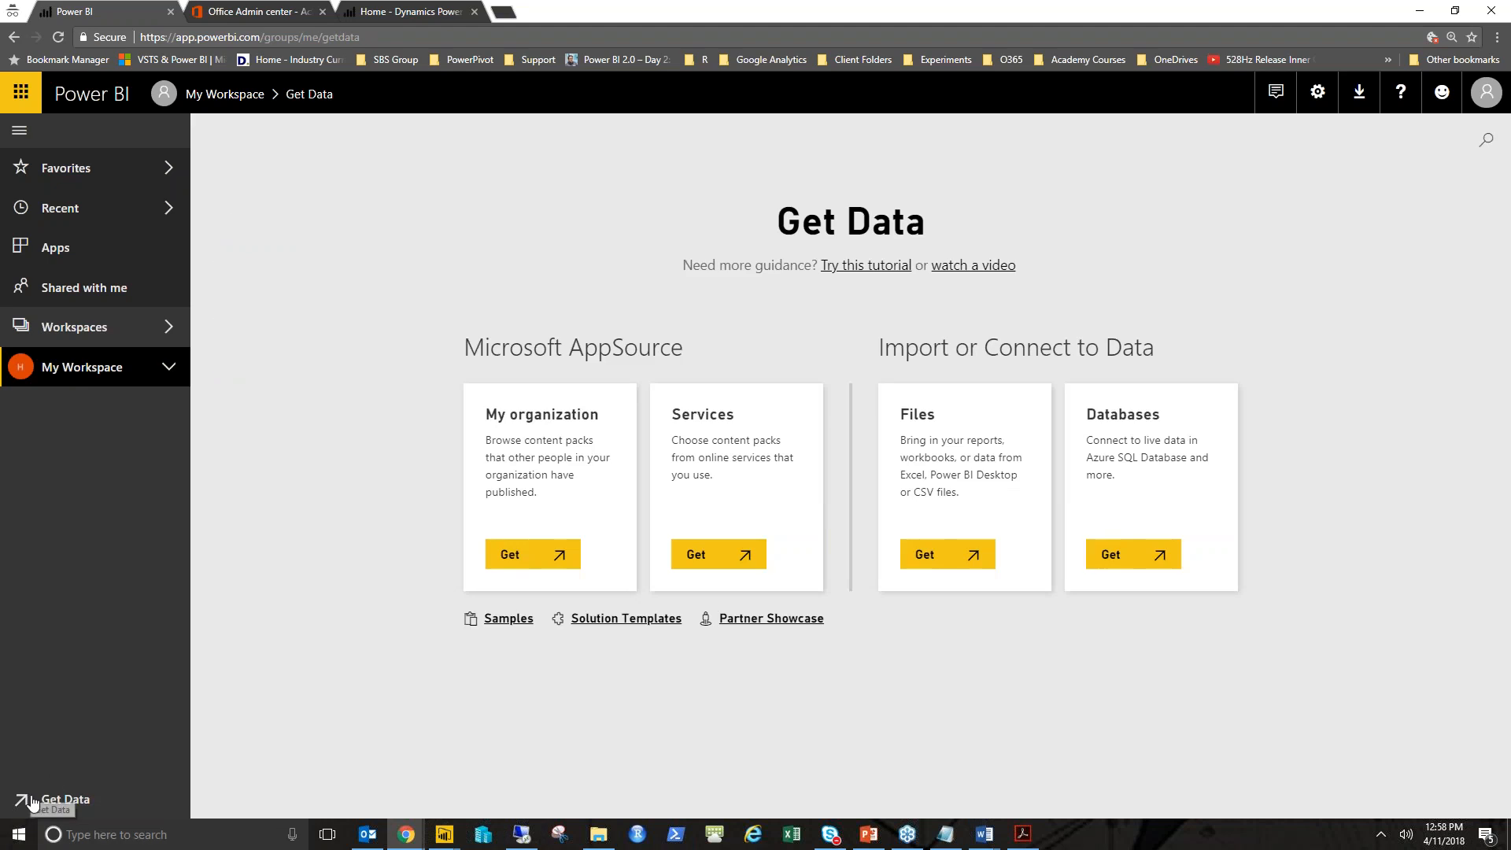
{"action": "left_click", "coordinate": [949, 571]}
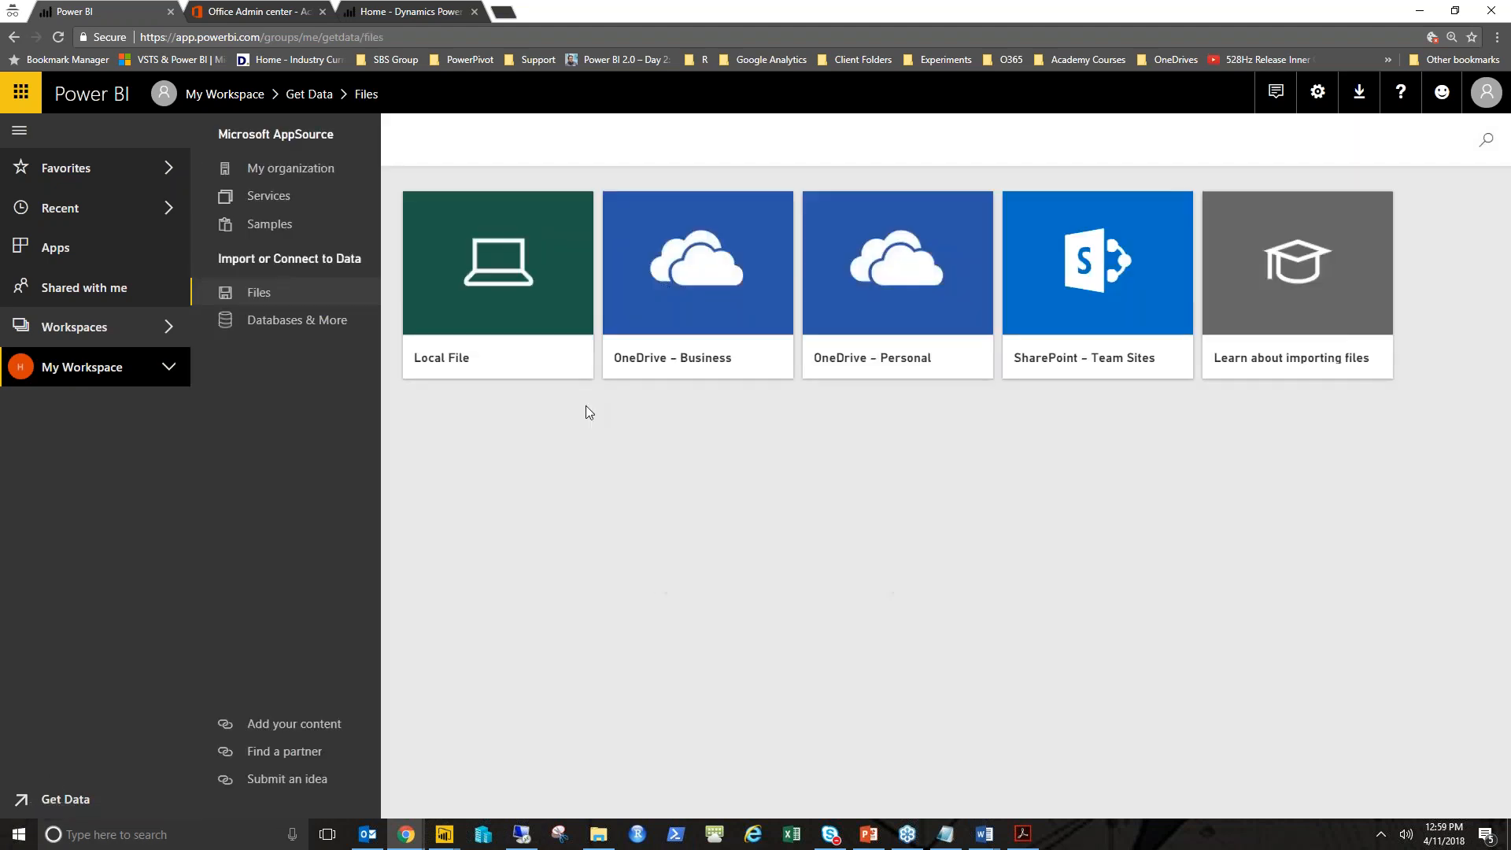
{"action": "left_click", "coordinate": [533, 290]}
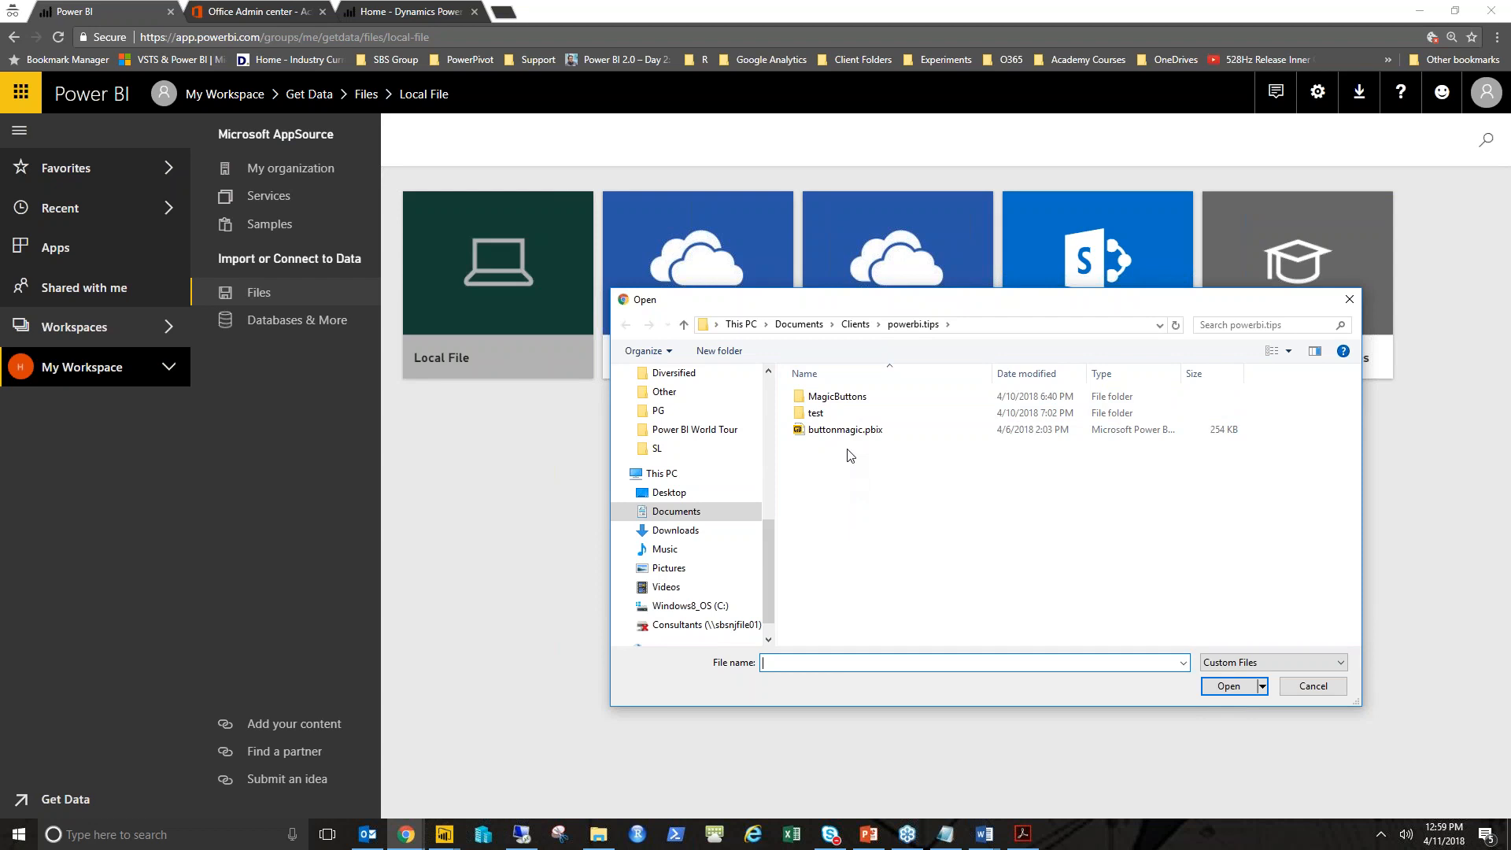
{"action": "left_click", "coordinate": [853, 438]}
{"action": "double_click", "coordinate": [854, 438]}
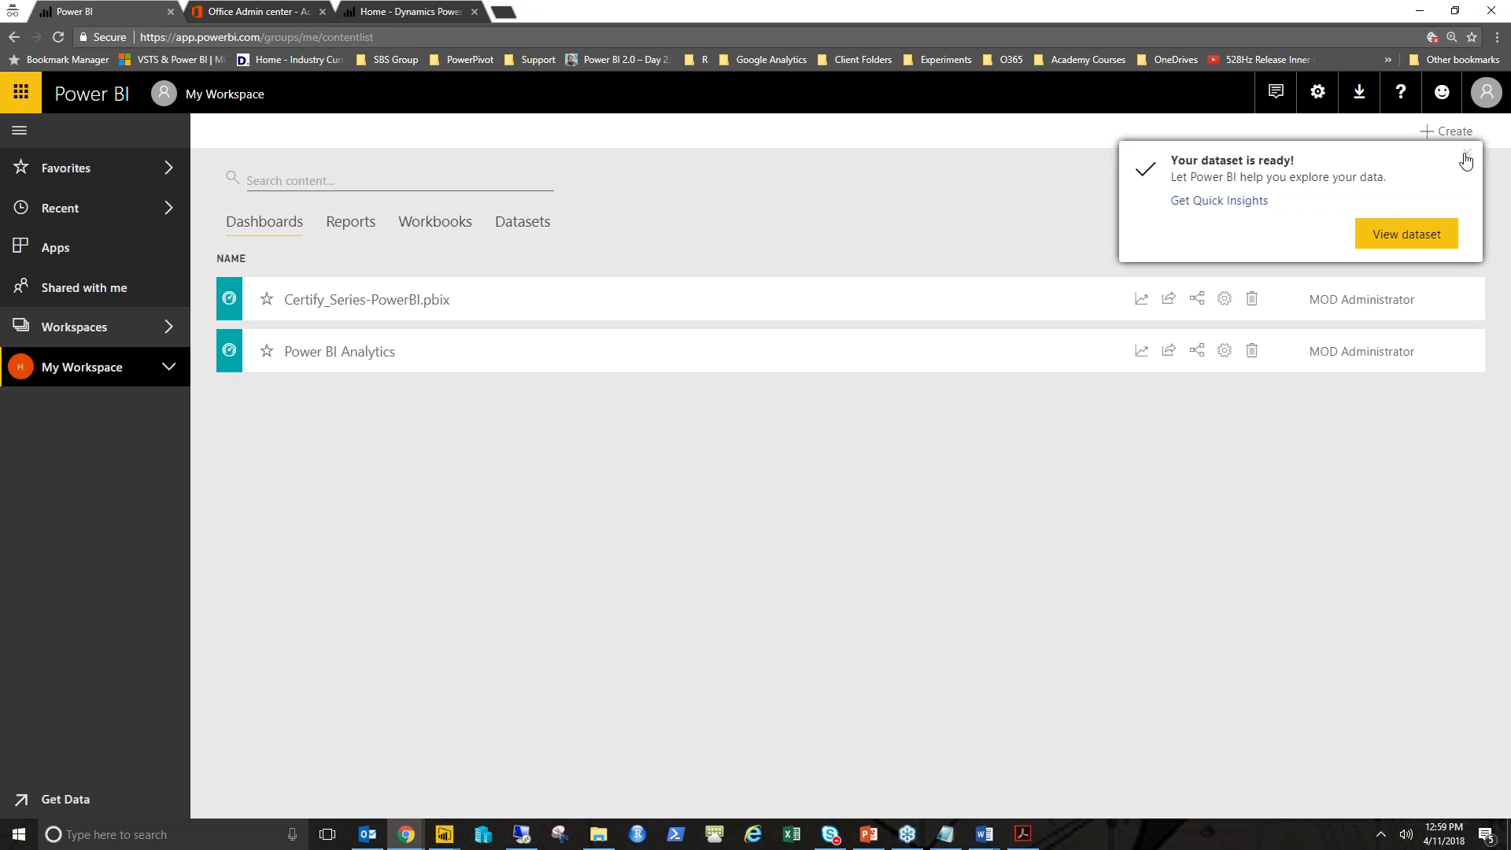
{"action": "left_click", "coordinate": [1466, 153]}
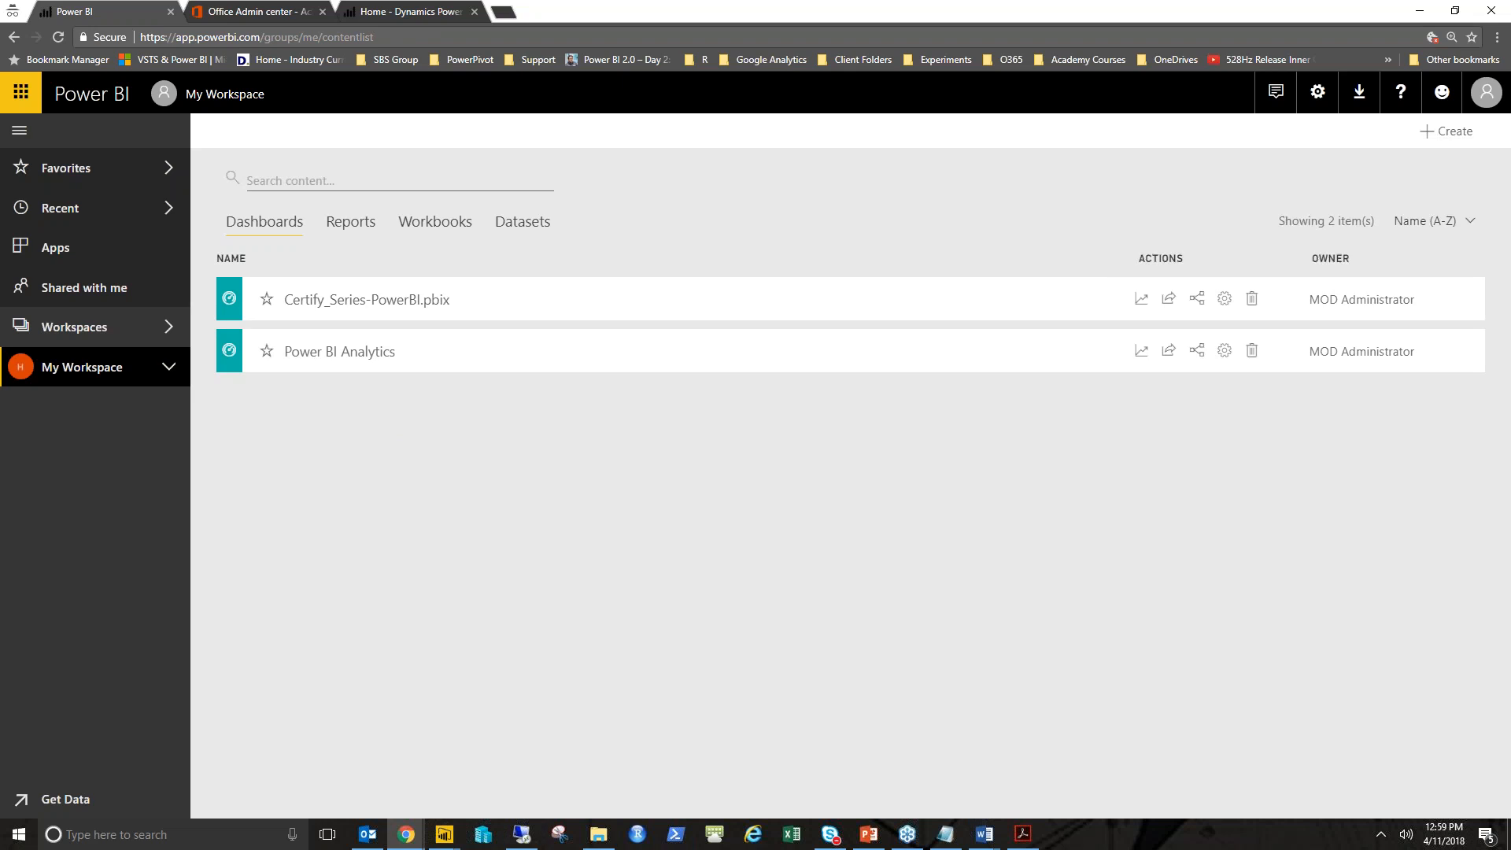
- Browse the list of app workspaces and return to My Workspace
{"action": "left_click", "coordinate": [21, 139]}
{"action": "left_click", "coordinate": [19, 136]}
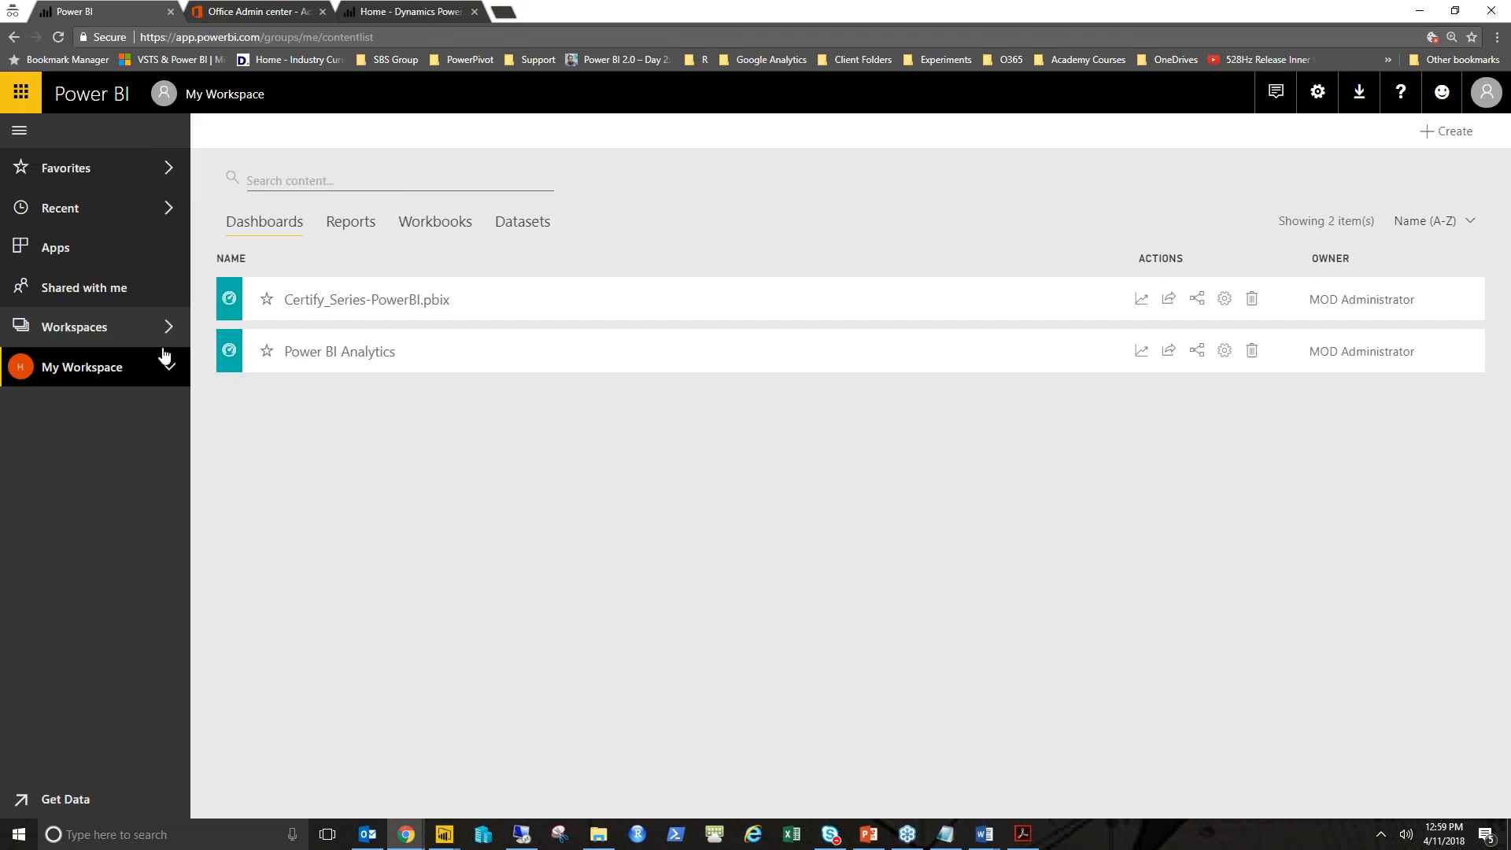
{"action": "left_click", "coordinate": [90, 336]}
{"action": "scroll", "coordinate": [290, 275], "scroll_direction": "down", "scroll_amount": 2}
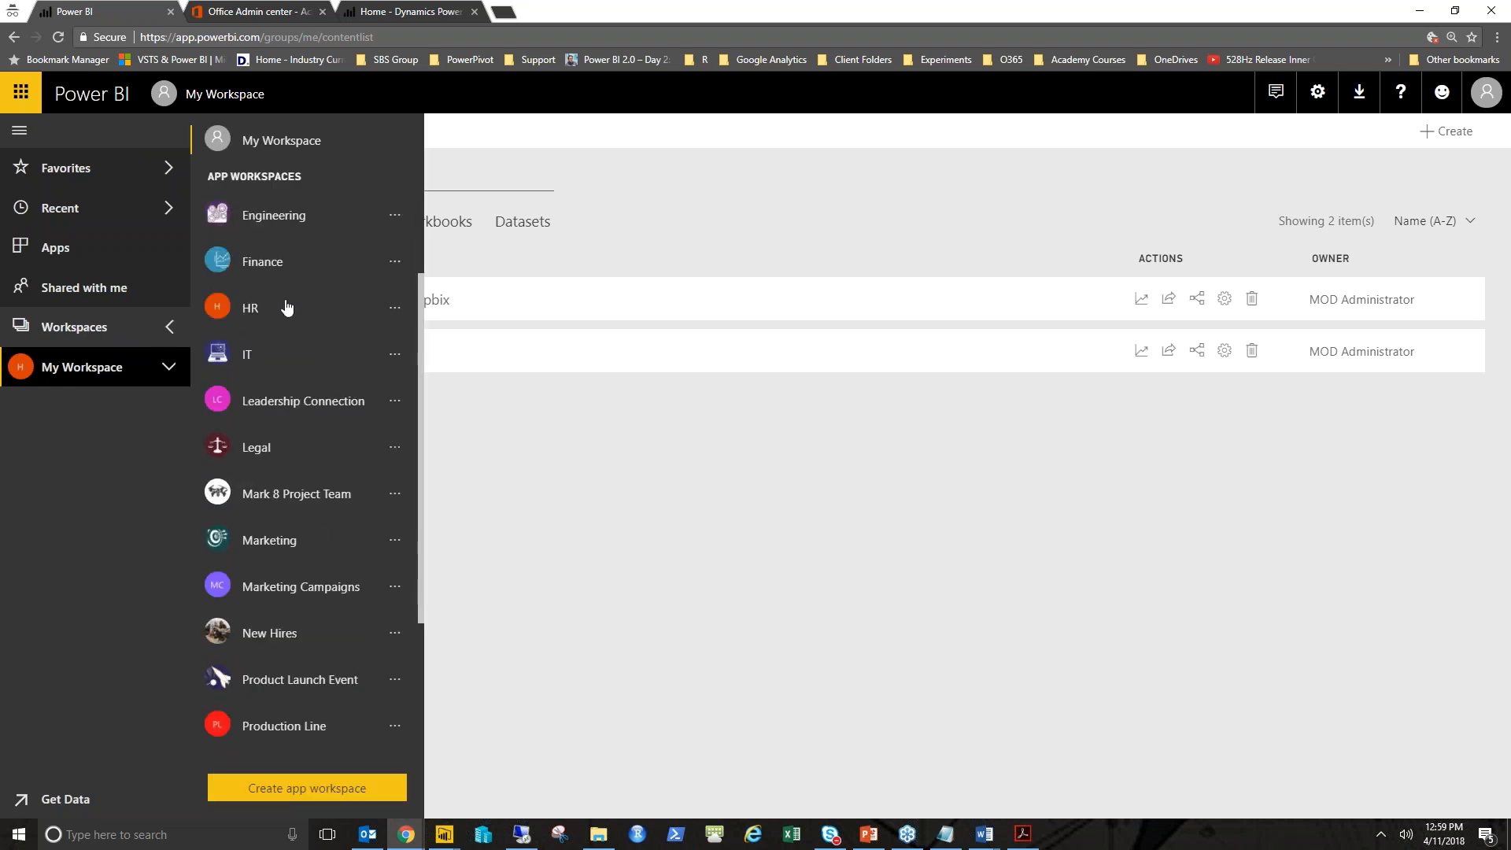
{"action": "scroll", "coordinate": [288, 307], "scroll_direction": "down", "scroll_amount": 2}
{"action": "scroll", "coordinate": [287, 307], "scroll_direction": "up", "scroll_amount": 4}
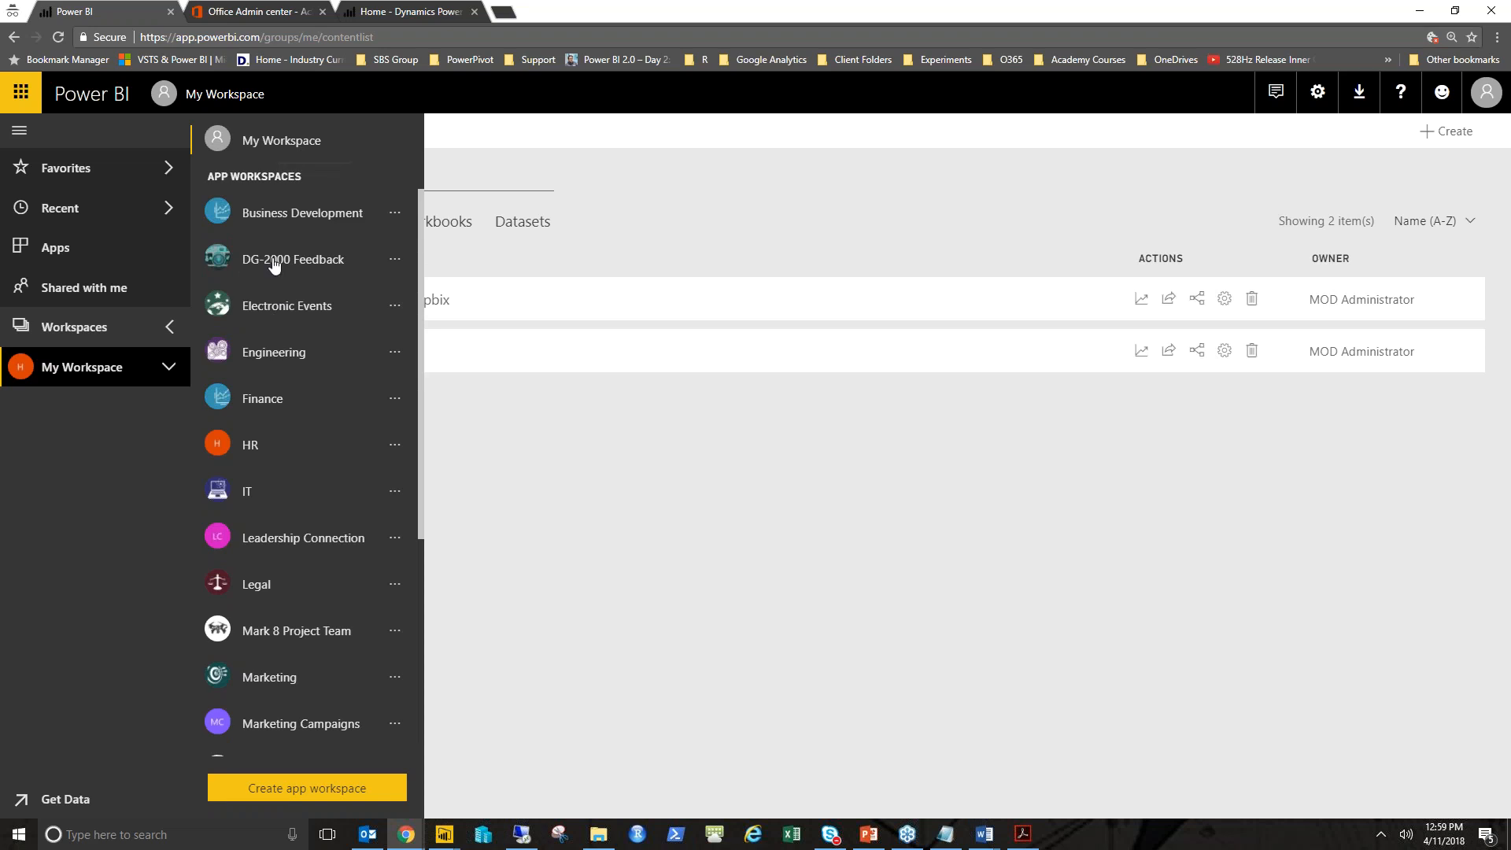
{"action": "left_click", "coordinate": [277, 146]}
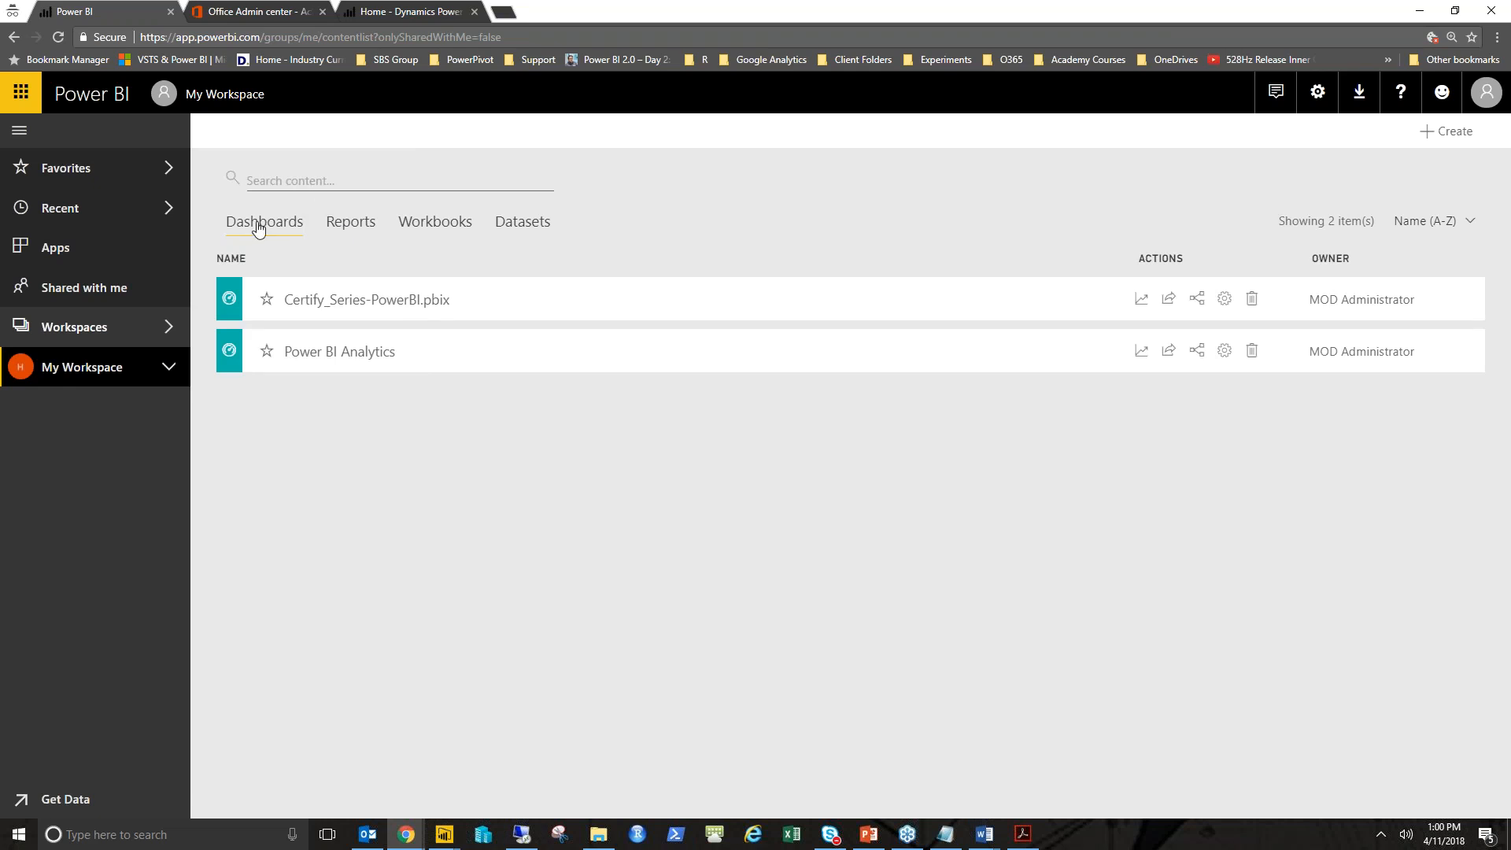
- Open the newly imported Certify_Series-PowerBI report from the Reports list and close its info overlay
{"action": "left_click", "coordinate": [350, 228]}
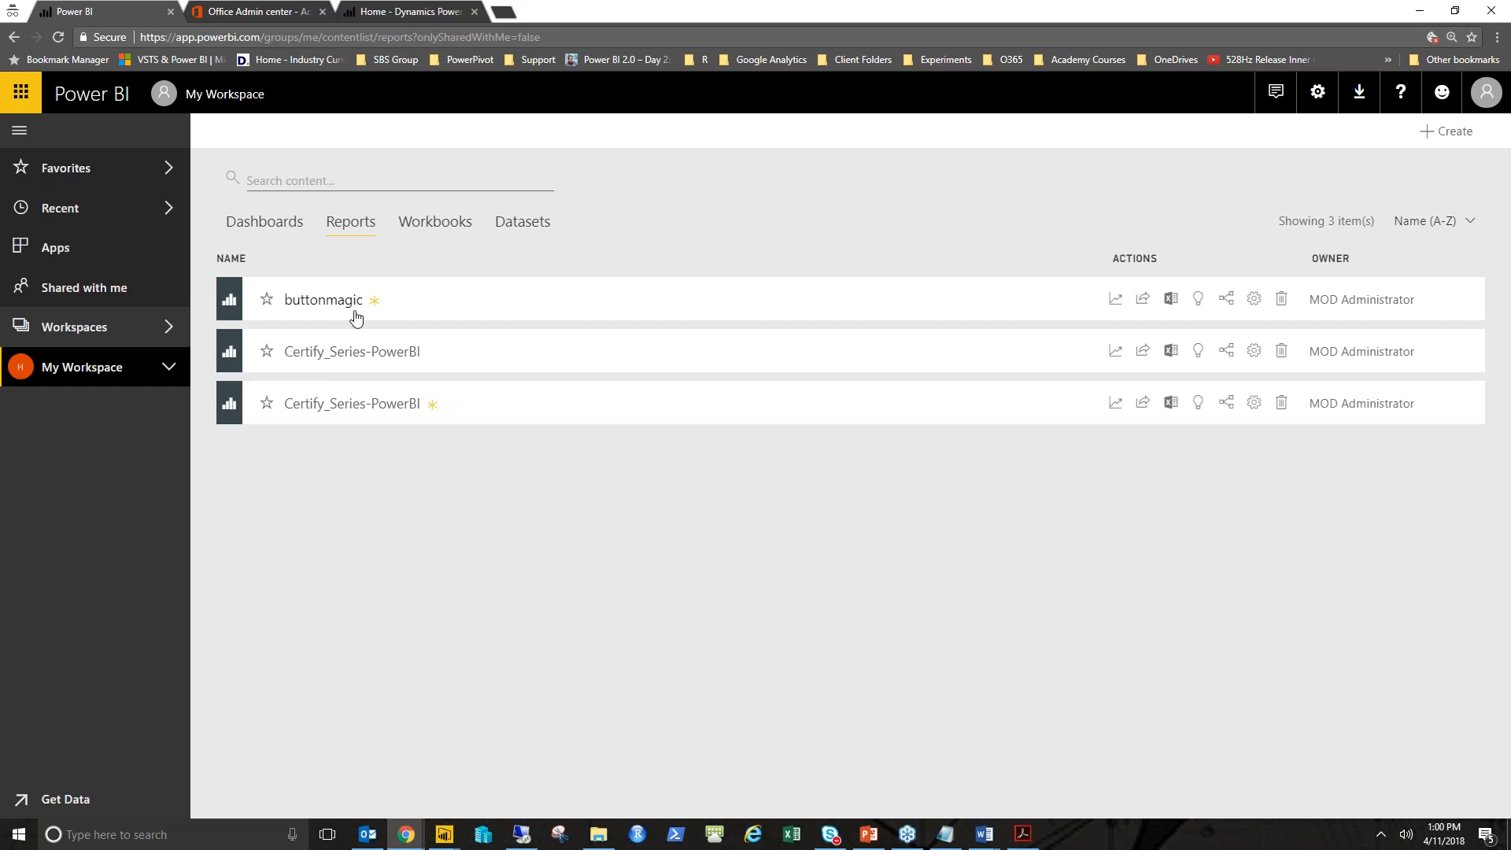
{"action": "left_click", "coordinate": [372, 415]}
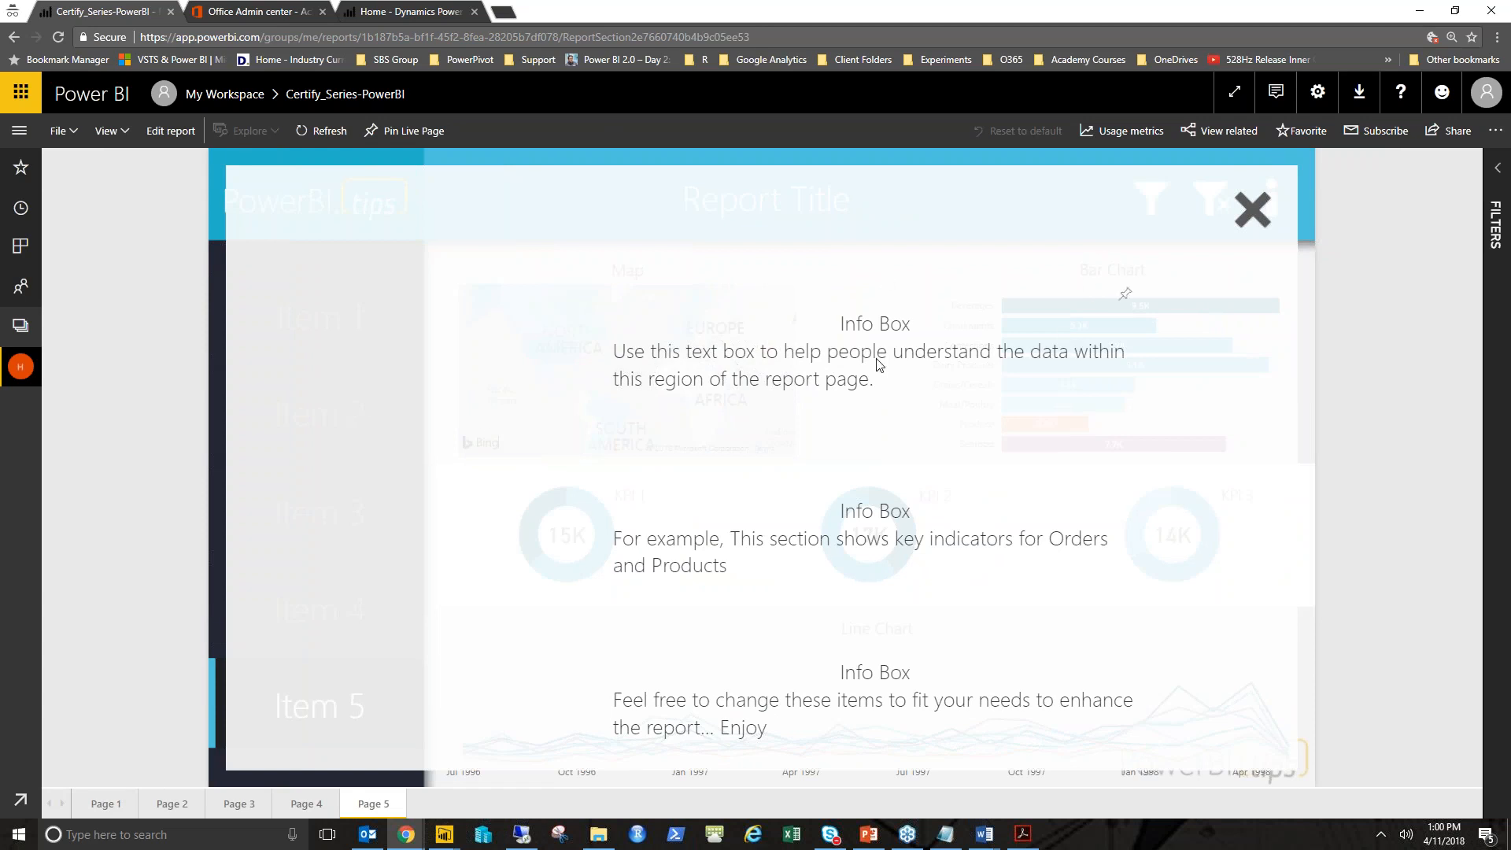
{"action": "left_click", "coordinate": [1256, 211]}
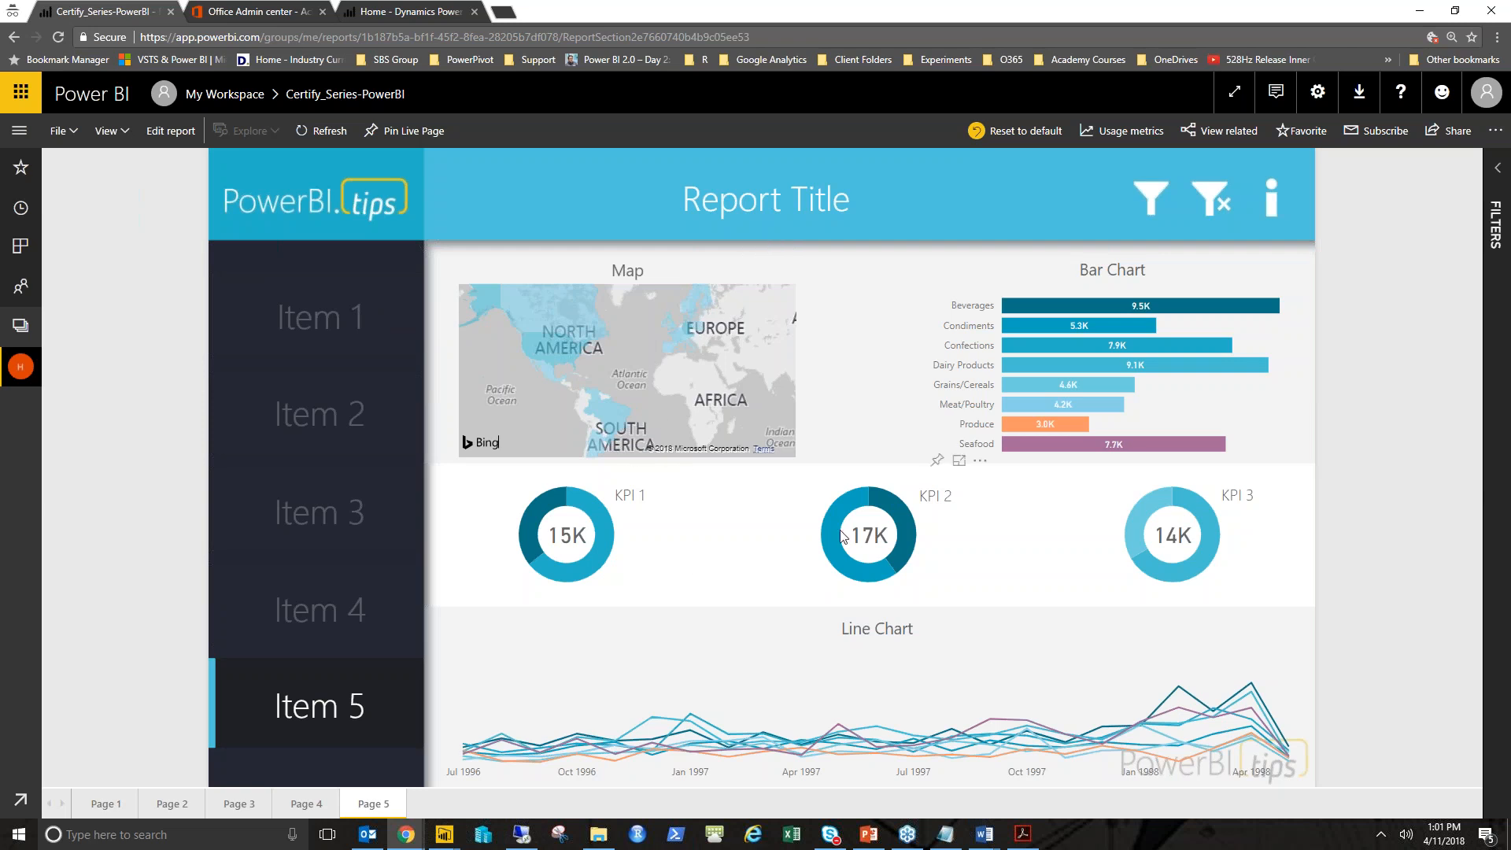
{"action": "mouse_move", "coordinate": [851, 496]}
{"action": "mouse_move", "coordinate": [1138, 519]}
- Read the lab PDF's next instructions on opening the report and pinning the bar chart visual
{"action": "key", "text": "alt+Tab"}
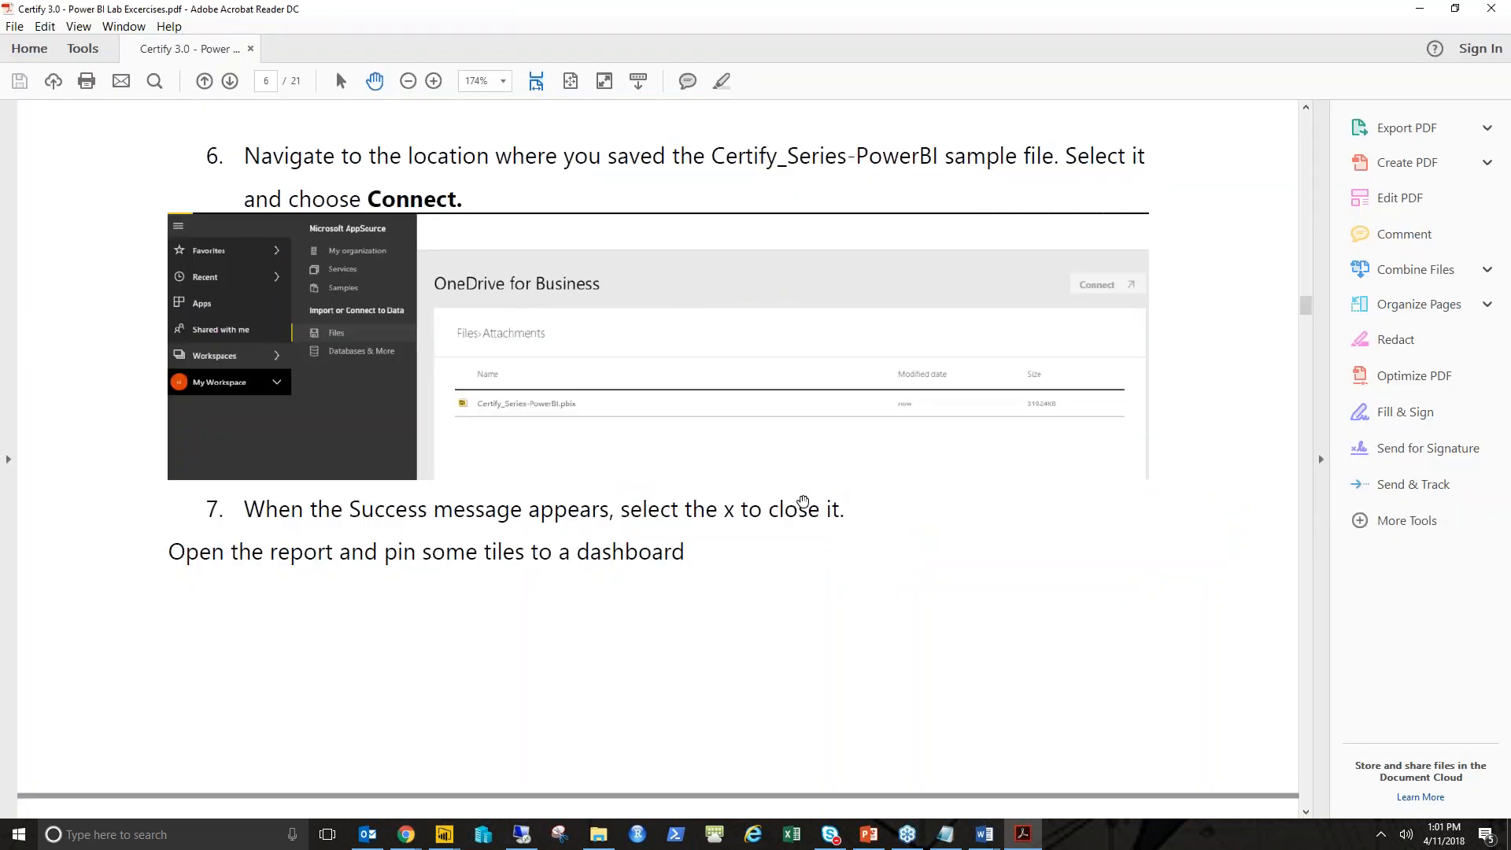
{"action": "scroll", "coordinate": [787, 498], "scroll_direction": "down", "scroll_amount": 2}
{"action": "scroll", "coordinate": [787, 498], "scroll_direction": "down", "scroll_amount": 3}
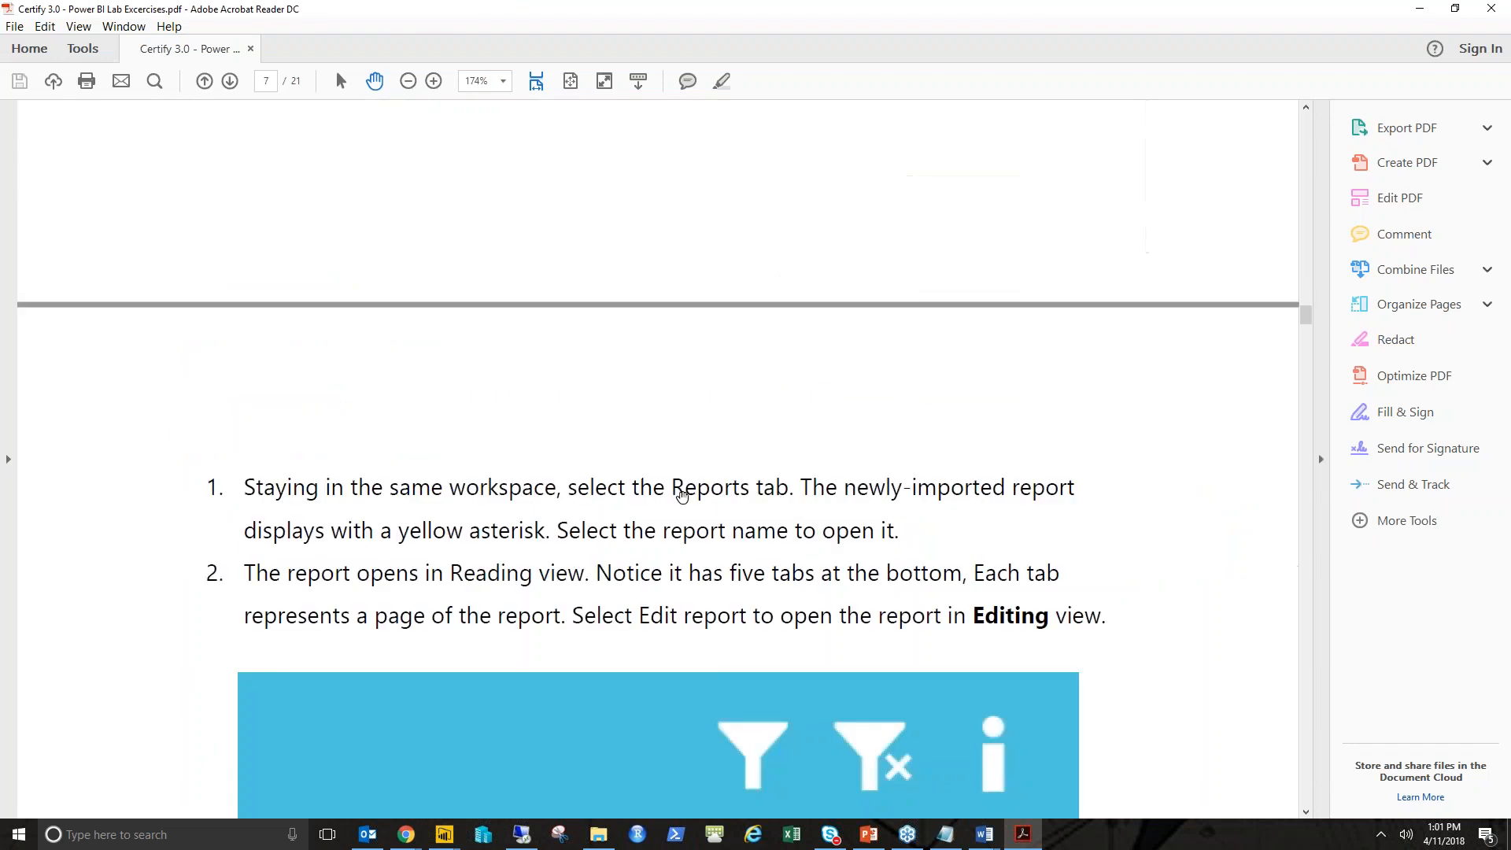
{"action": "scroll", "coordinate": [632, 482], "scroll_direction": "down", "scroll_amount": 1}
{"action": "scroll", "coordinate": [632, 482], "scroll_direction": "down", "scroll_amount": 3}
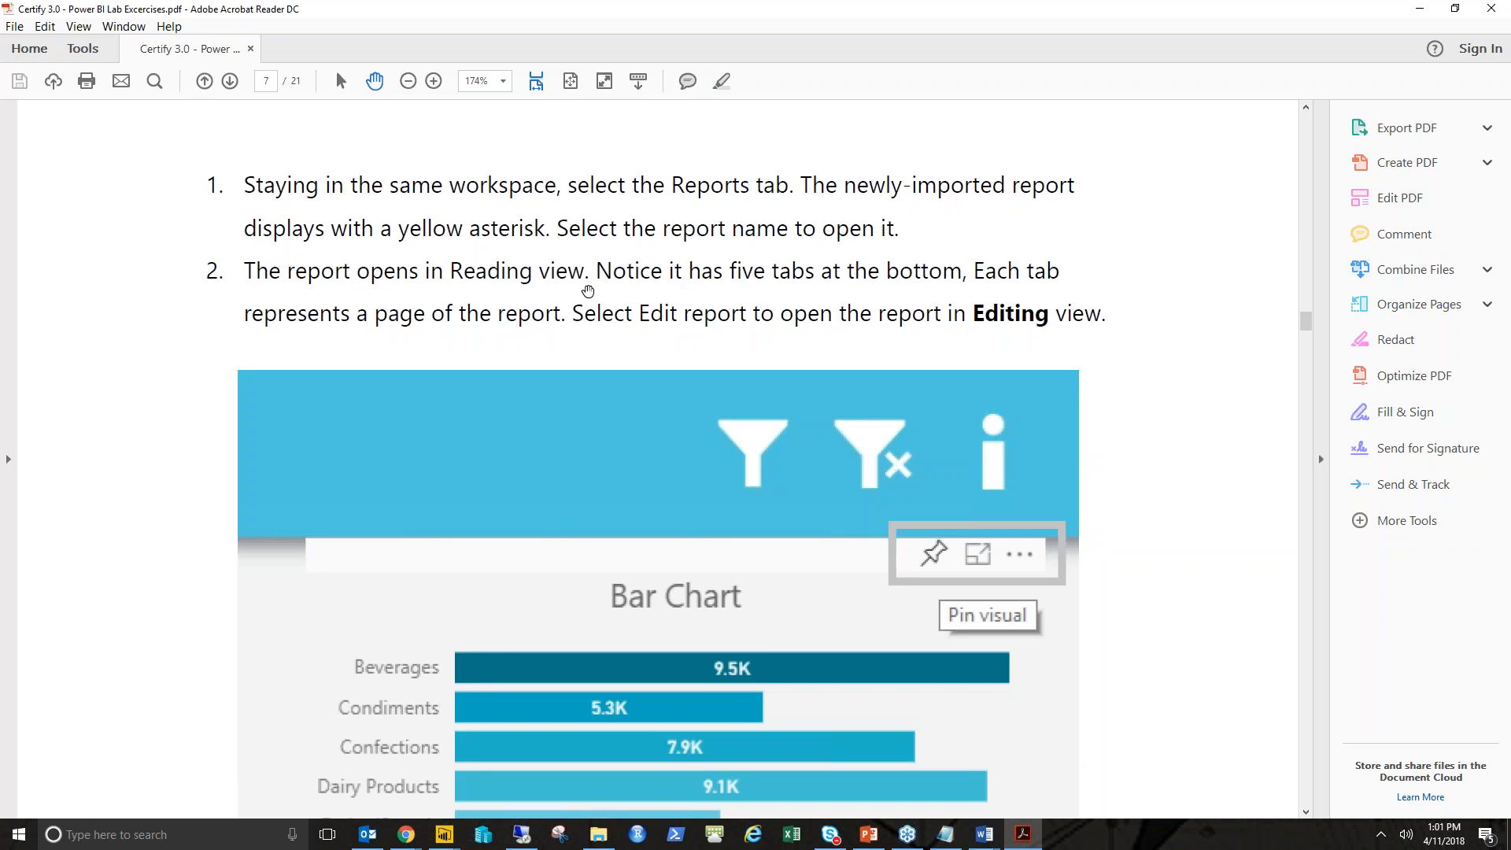
{"action": "left_click_drag", "start_coordinate": [692, 10], "coordinate": [1510, 146]}
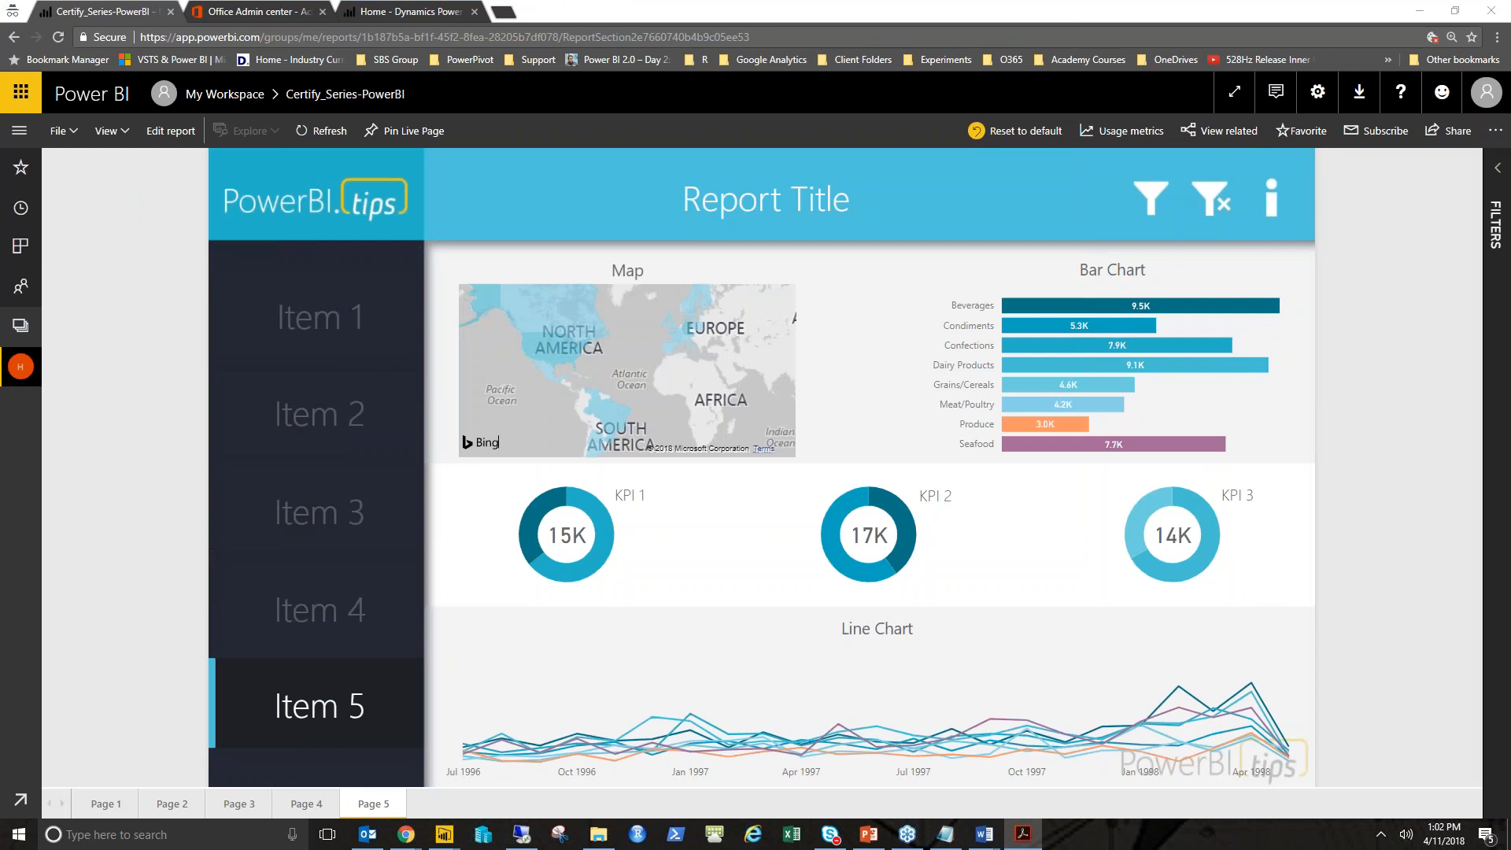
{"action": "left_click_drag", "start_coordinate": [1510, 381], "coordinate": [759, 1]}
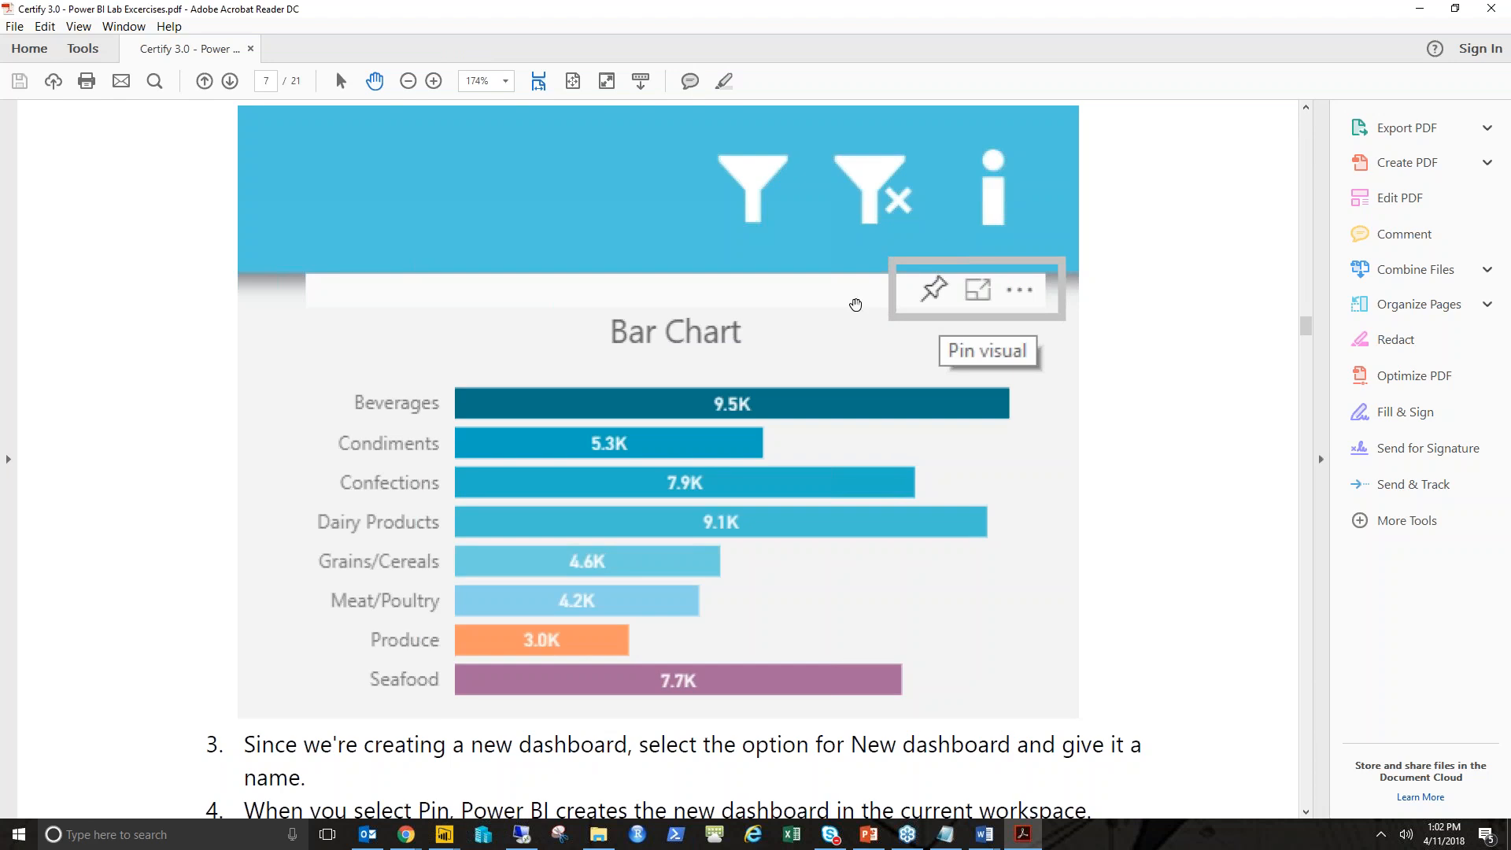
{"action": "left_click_drag", "start_coordinate": [908, 275], "coordinate": [945, 309]}
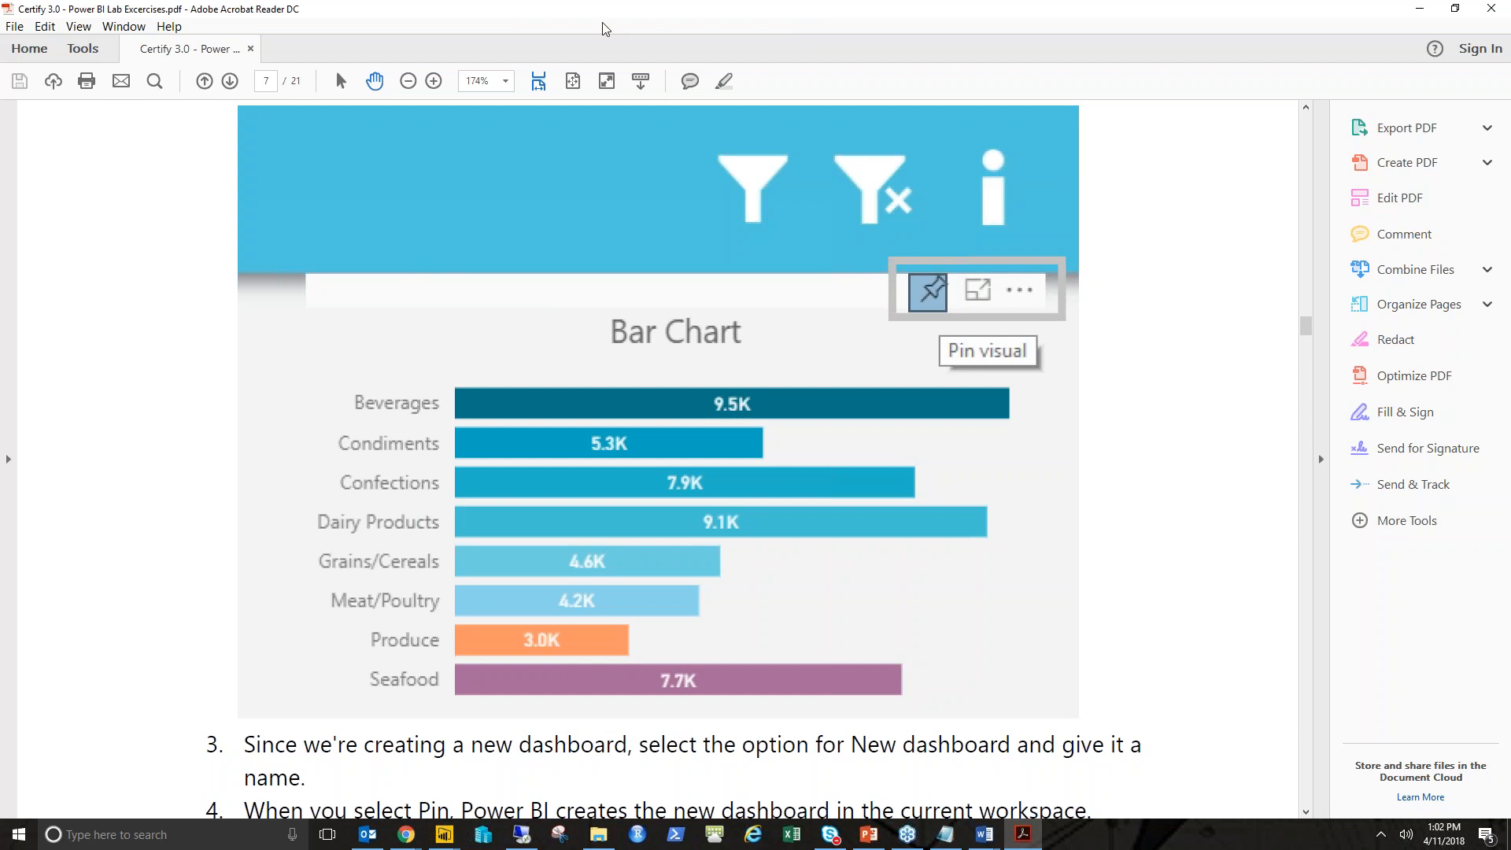
- Pin the report's Bar Chart visual to a new dashboard named Power BI Cert Class
{"action": "double_click", "coordinate": [535, 10]}
{"action": "left_click", "coordinate": [805, 9]}
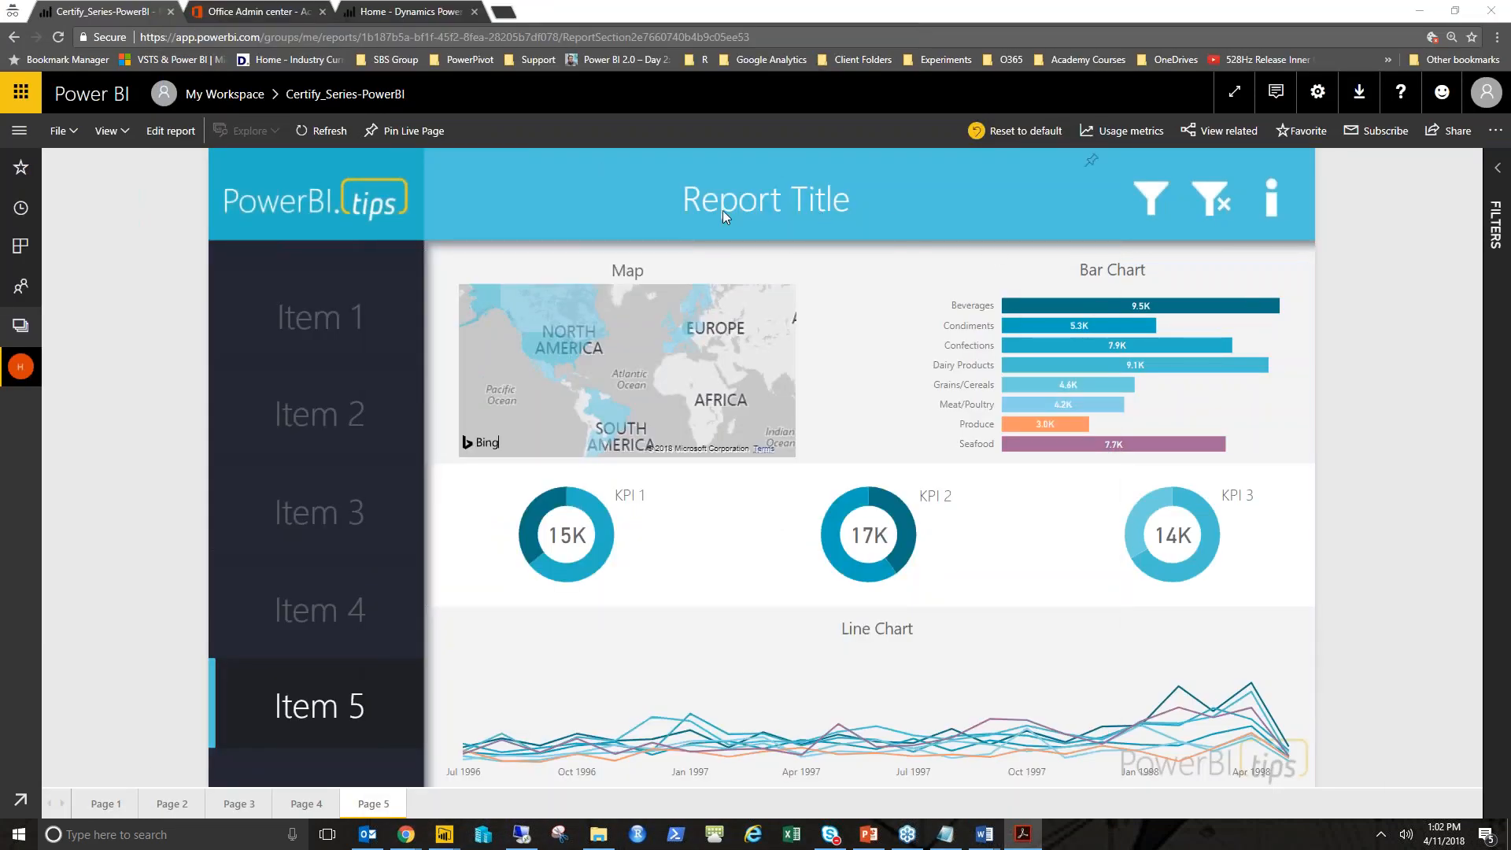
{"action": "left_click", "coordinate": [1045, 268]}
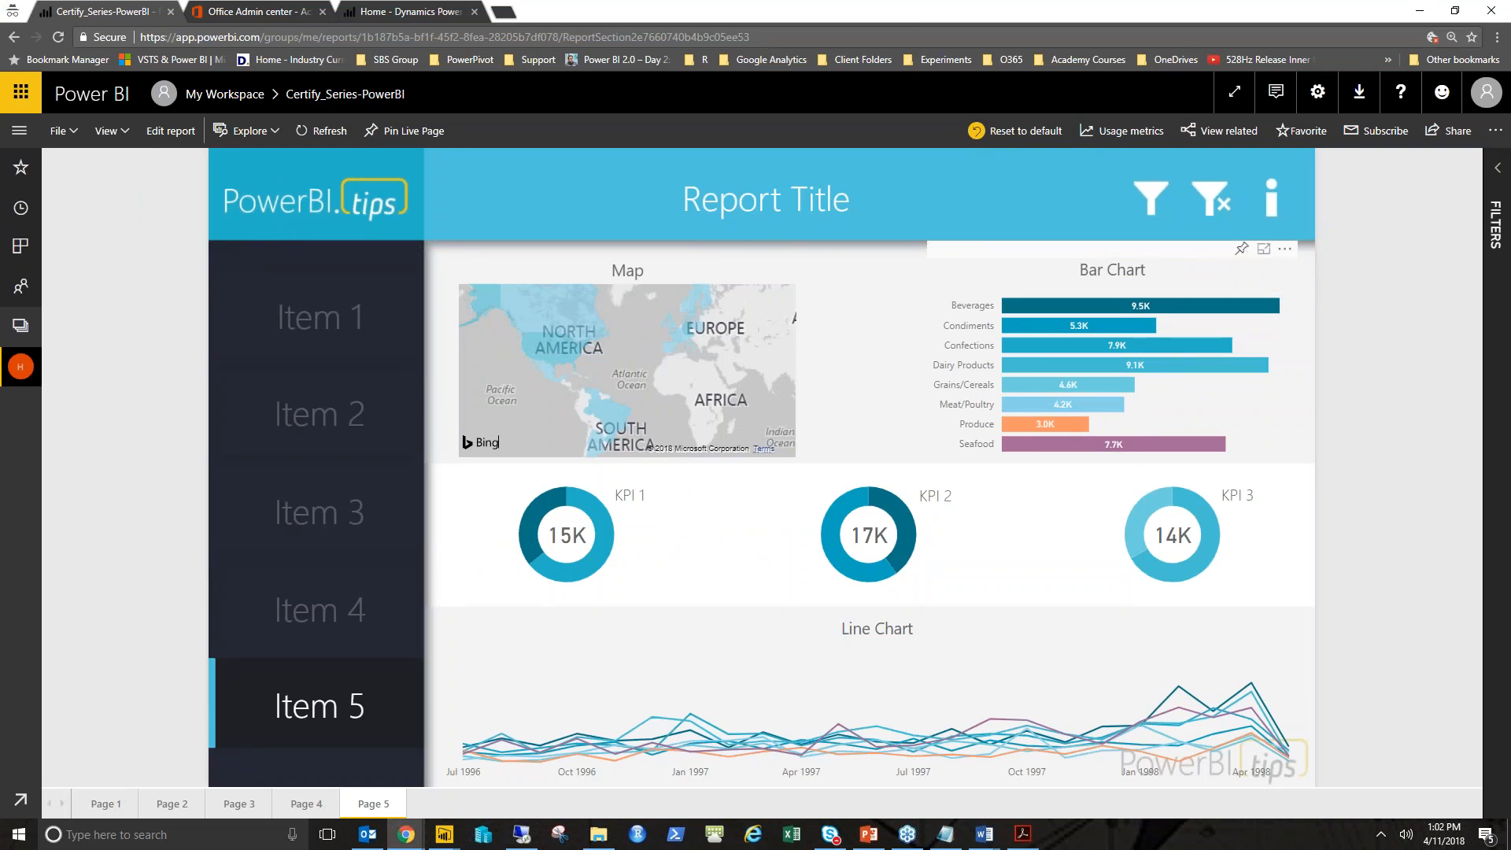
{"action": "left_click", "coordinate": [1242, 249]}
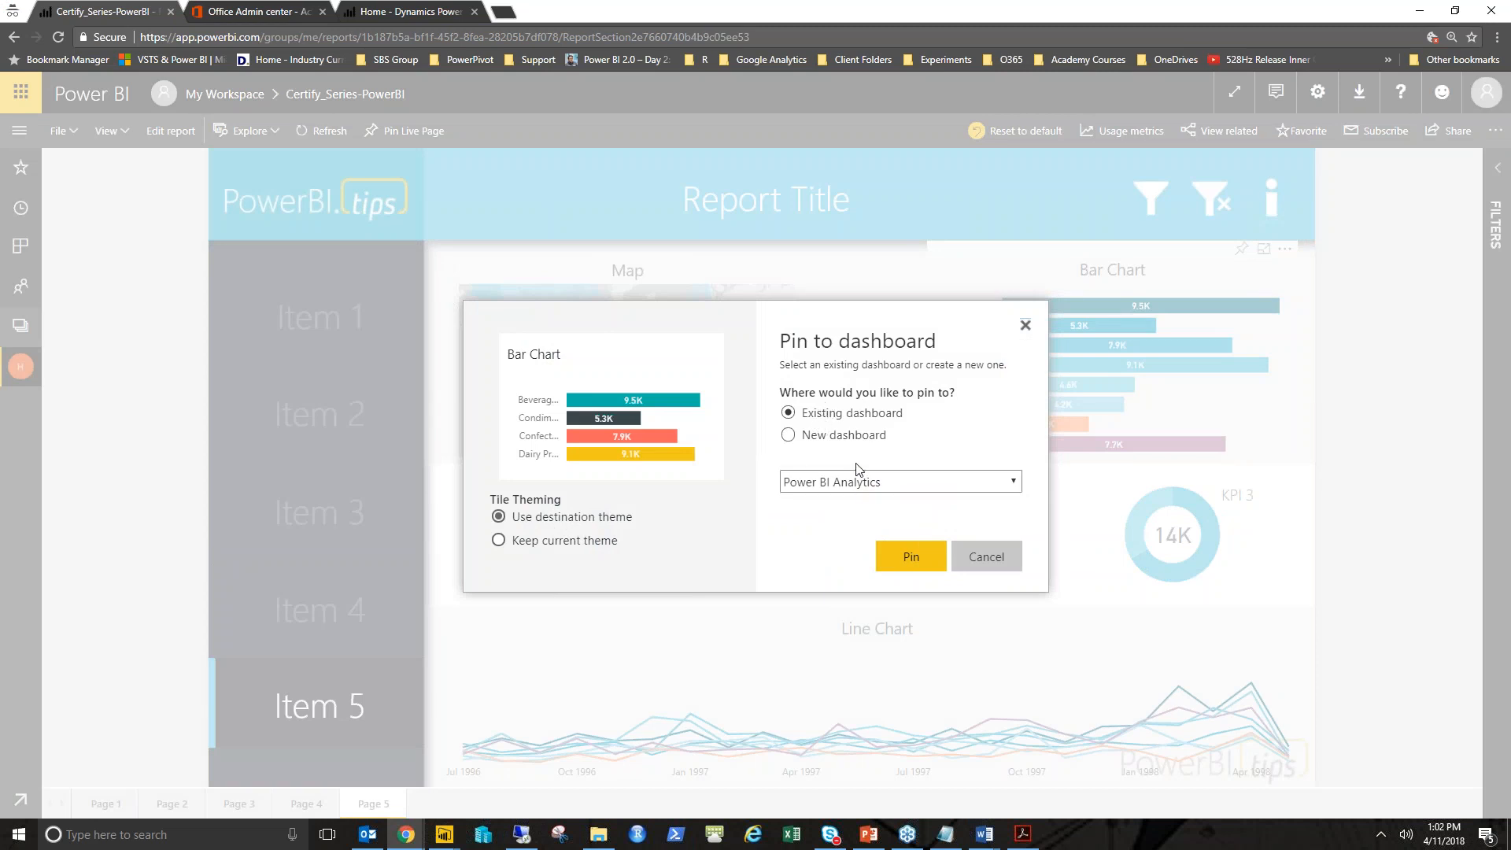
{"action": "left_click", "coordinate": [812, 441]}
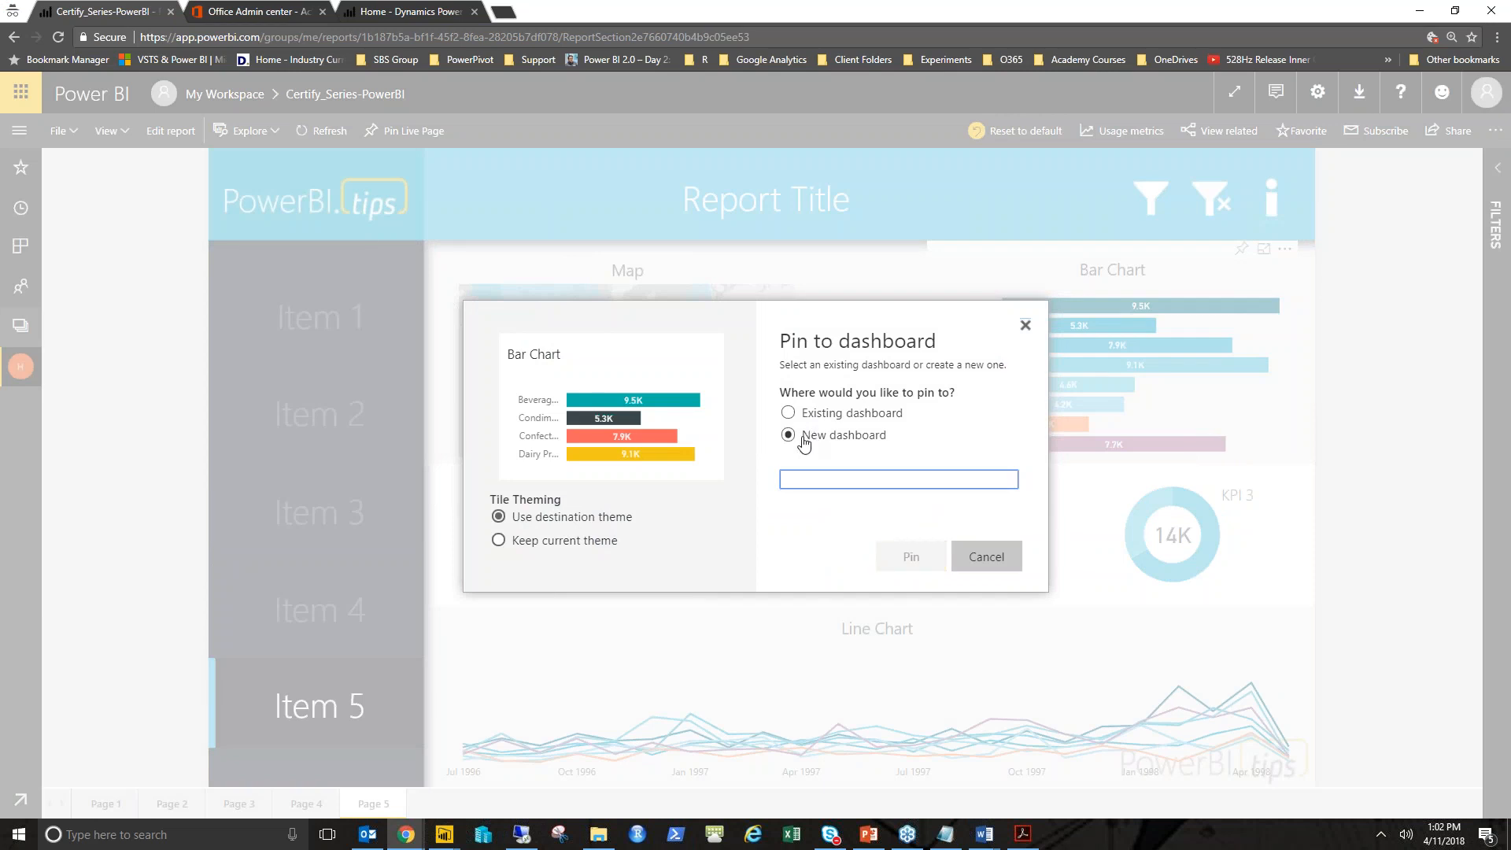
{"action": "type", "text": "Power BI Cert Class"}
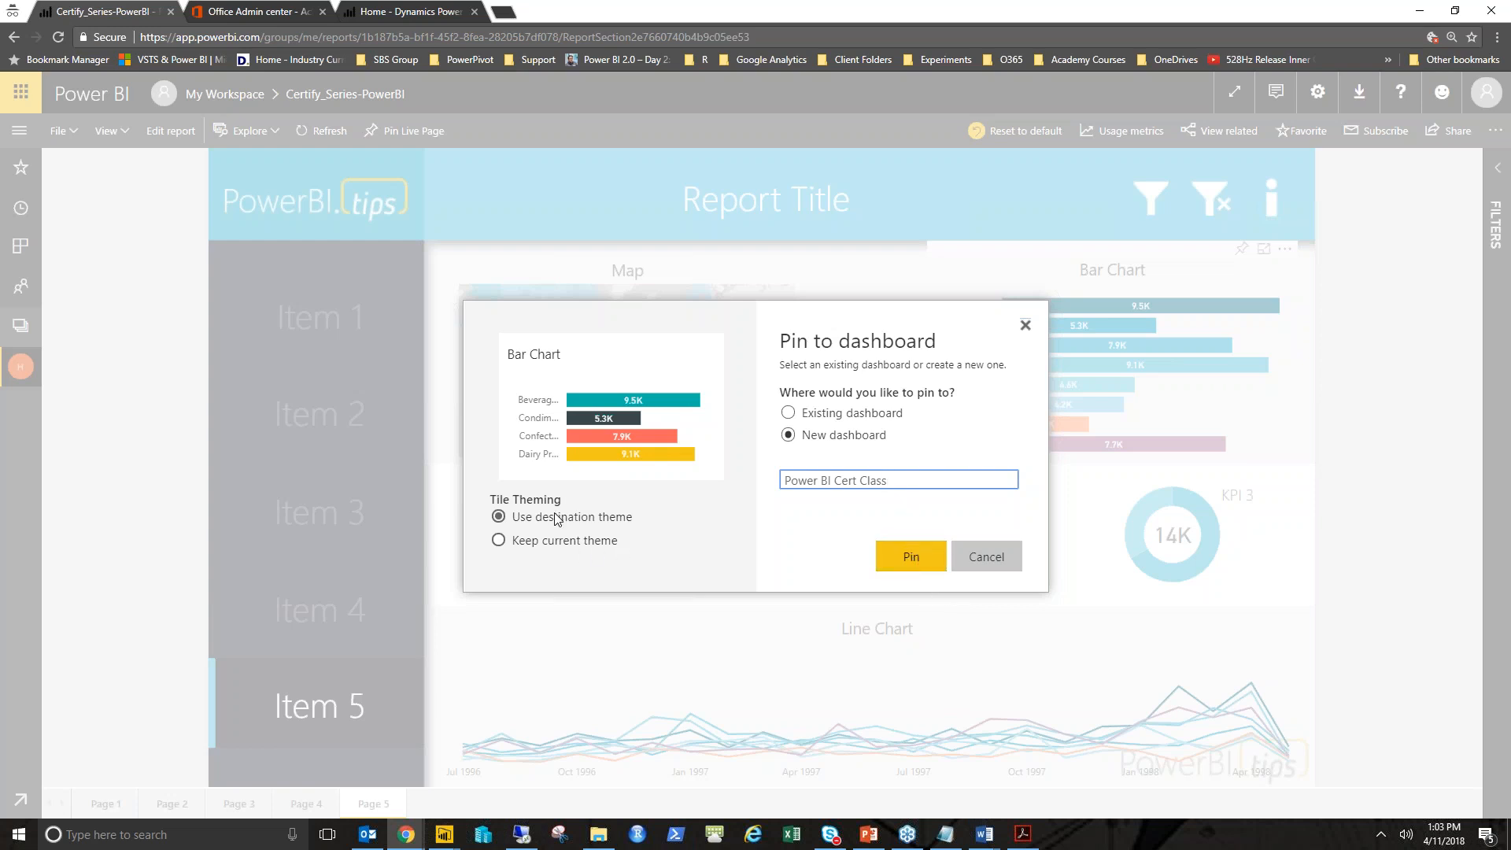
{"action": "left_click", "coordinate": [930, 570]}
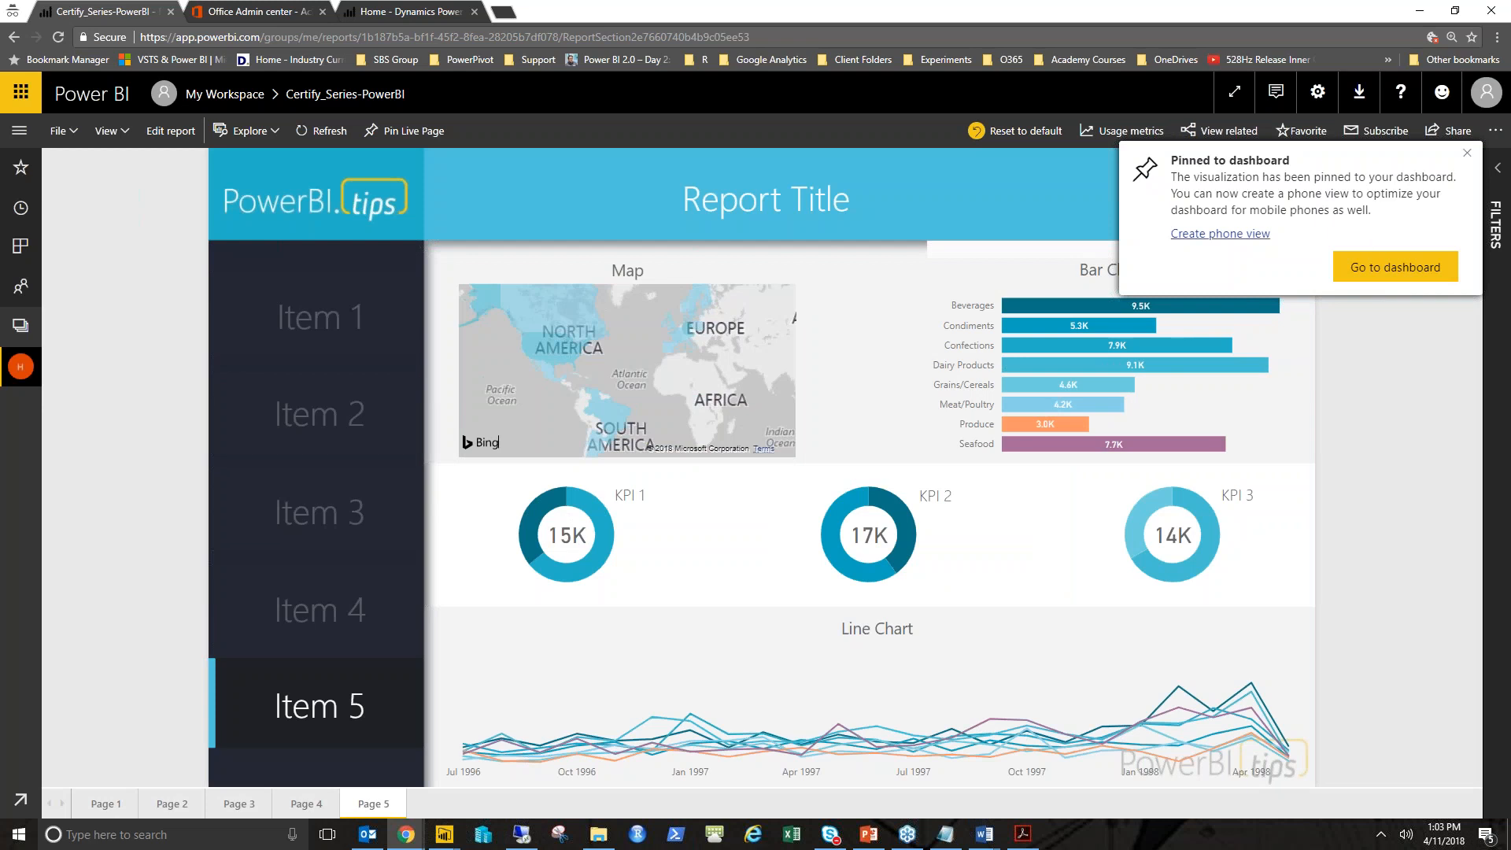
{"action": "left_click", "coordinate": [1375, 261]}
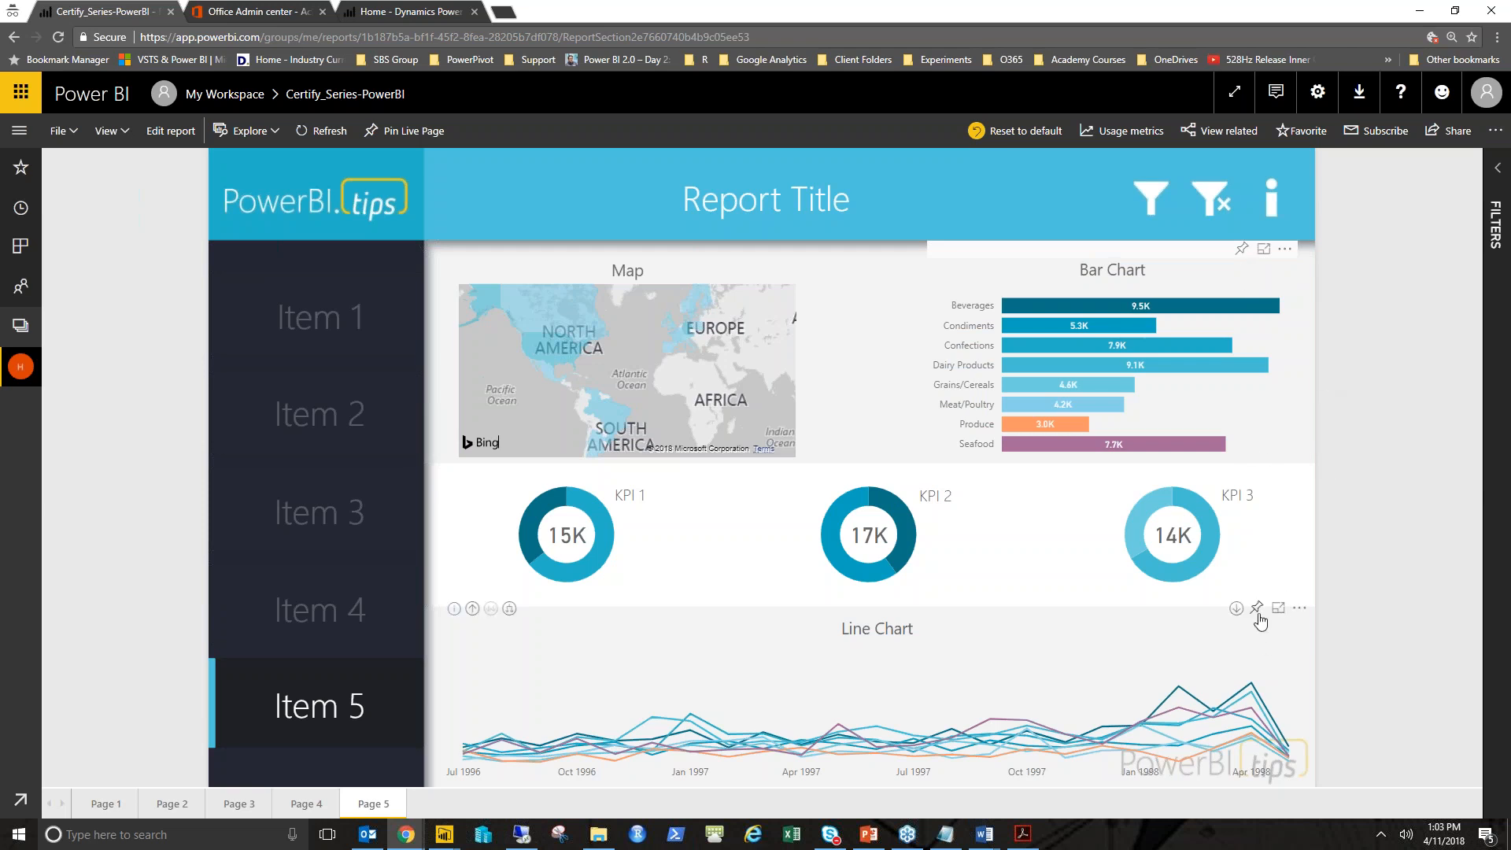
- Pin the Line Chart visual to the existing Power BI Cert Class dashboard
{"action": "left_click", "coordinate": [1257, 609]}
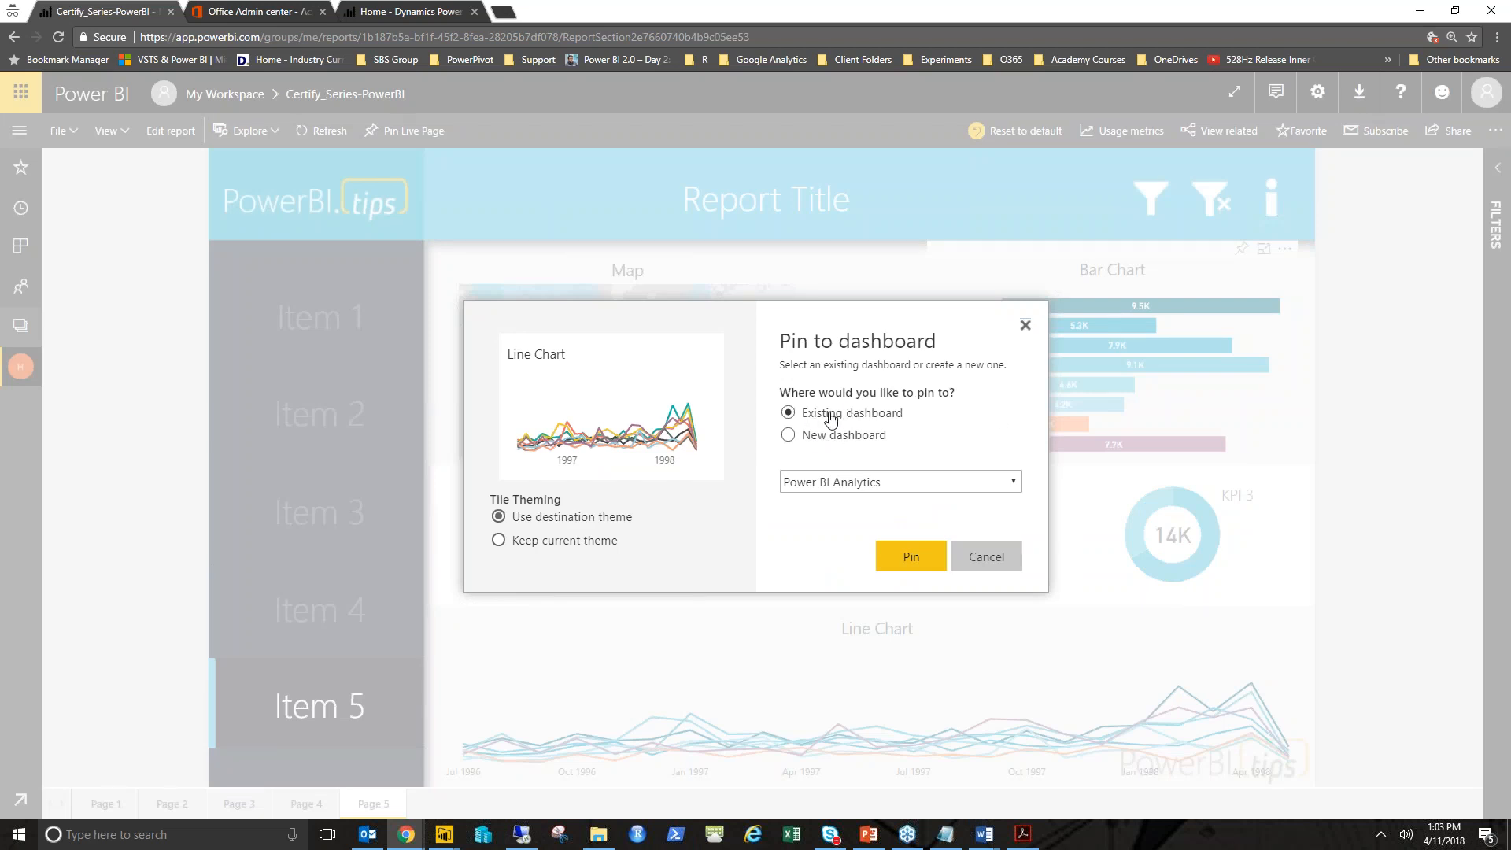
{"action": "left_click", "coordinate": [890, 489]}
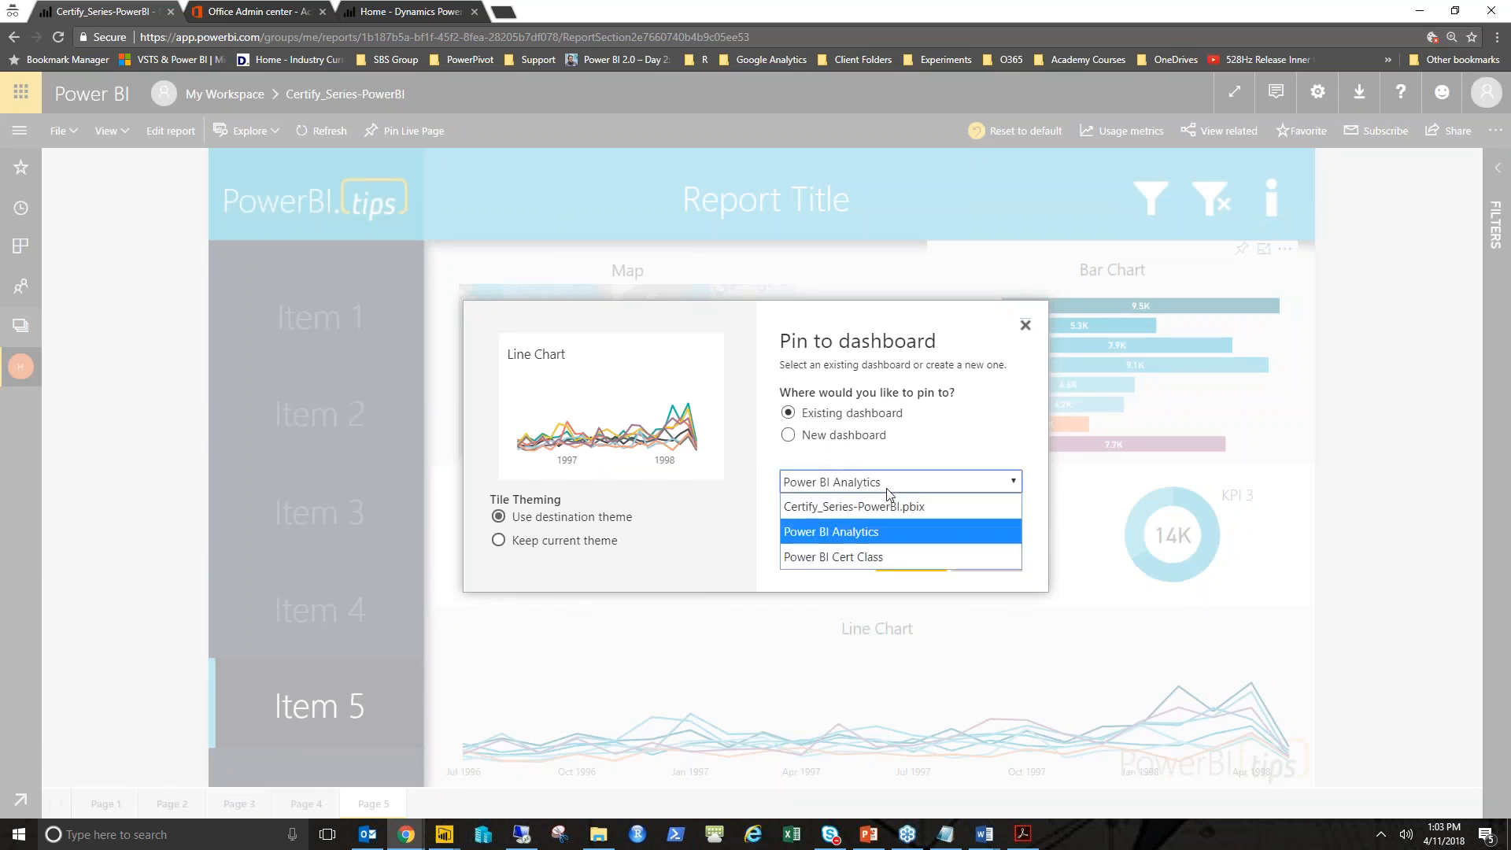
{"action": "left_click", "coordinate": [842, 558]}
{"action": "left_click", "coordinate": [912, 557]}
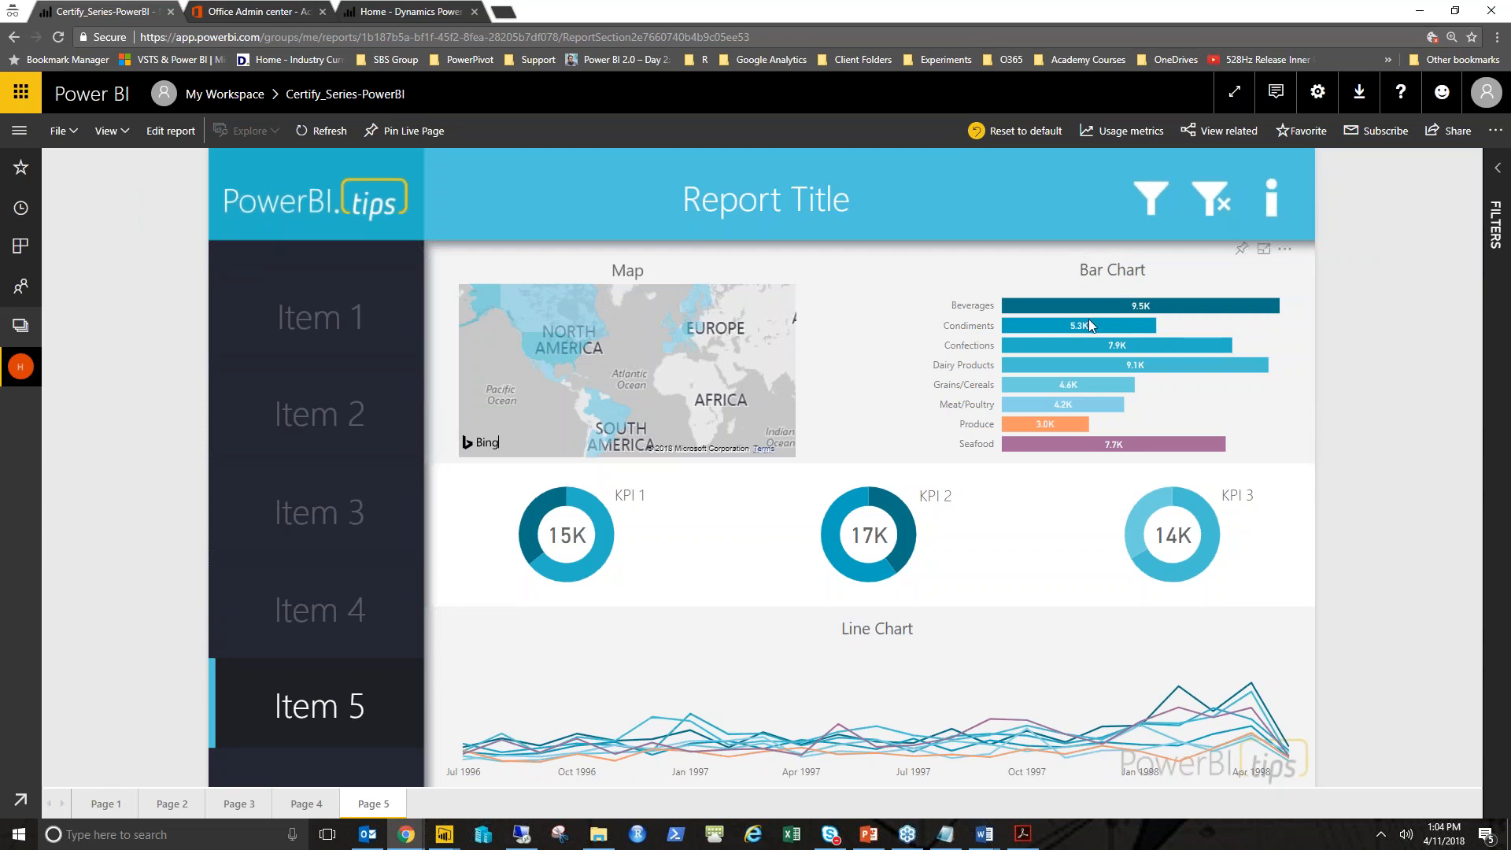
- Open the Item 4 page and pin it live to the Power BI Cert Class dashboard
{"action": "mouse_move", "coordinate": [1088, 319]}
{"action": "left_click", "coordinate": [323, 612]}
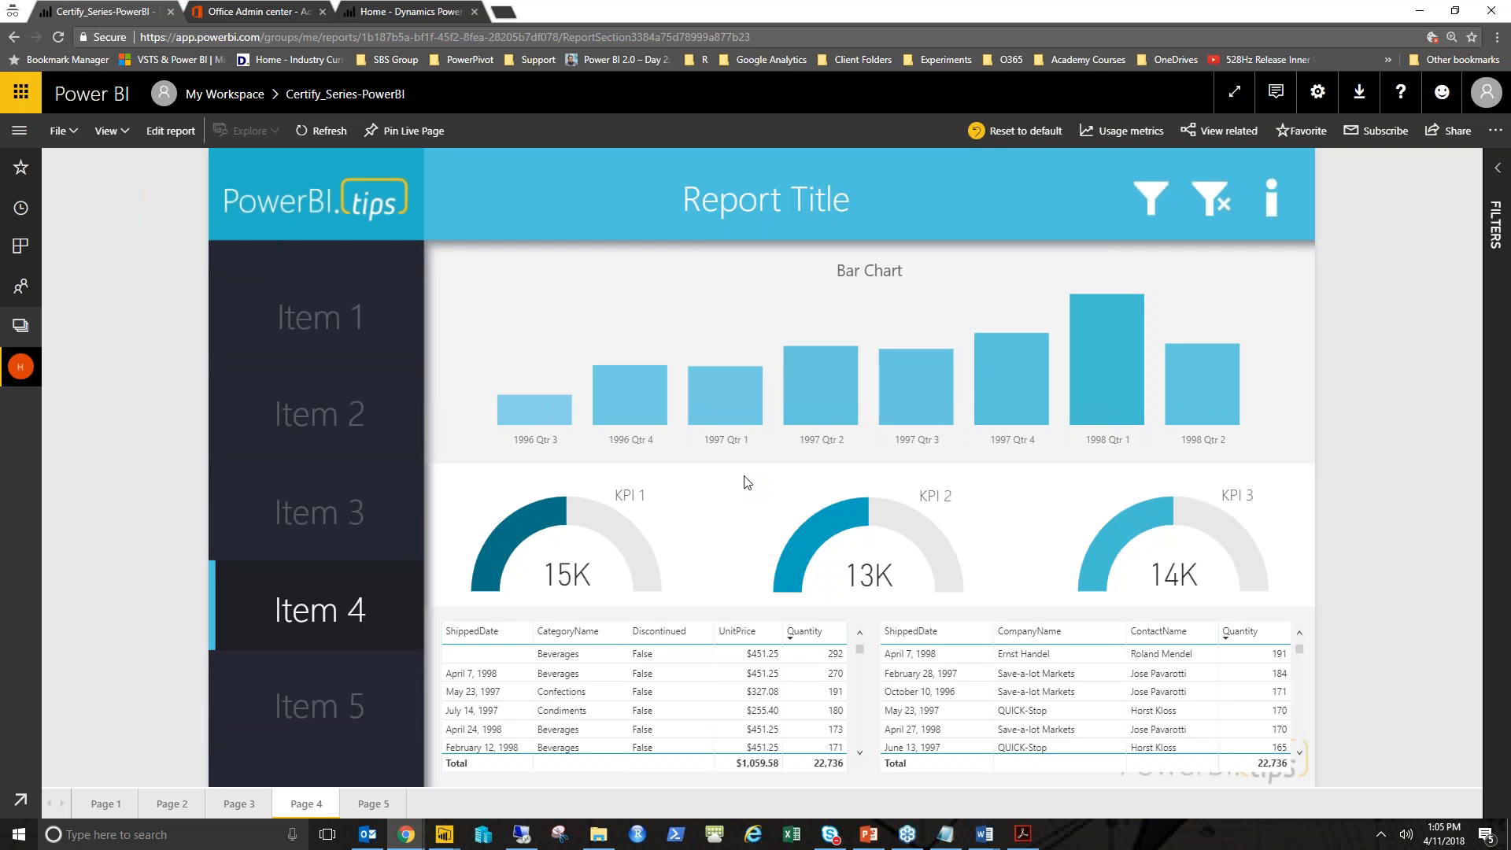
{"action": "left_click", "coordinate": [380, 142]}
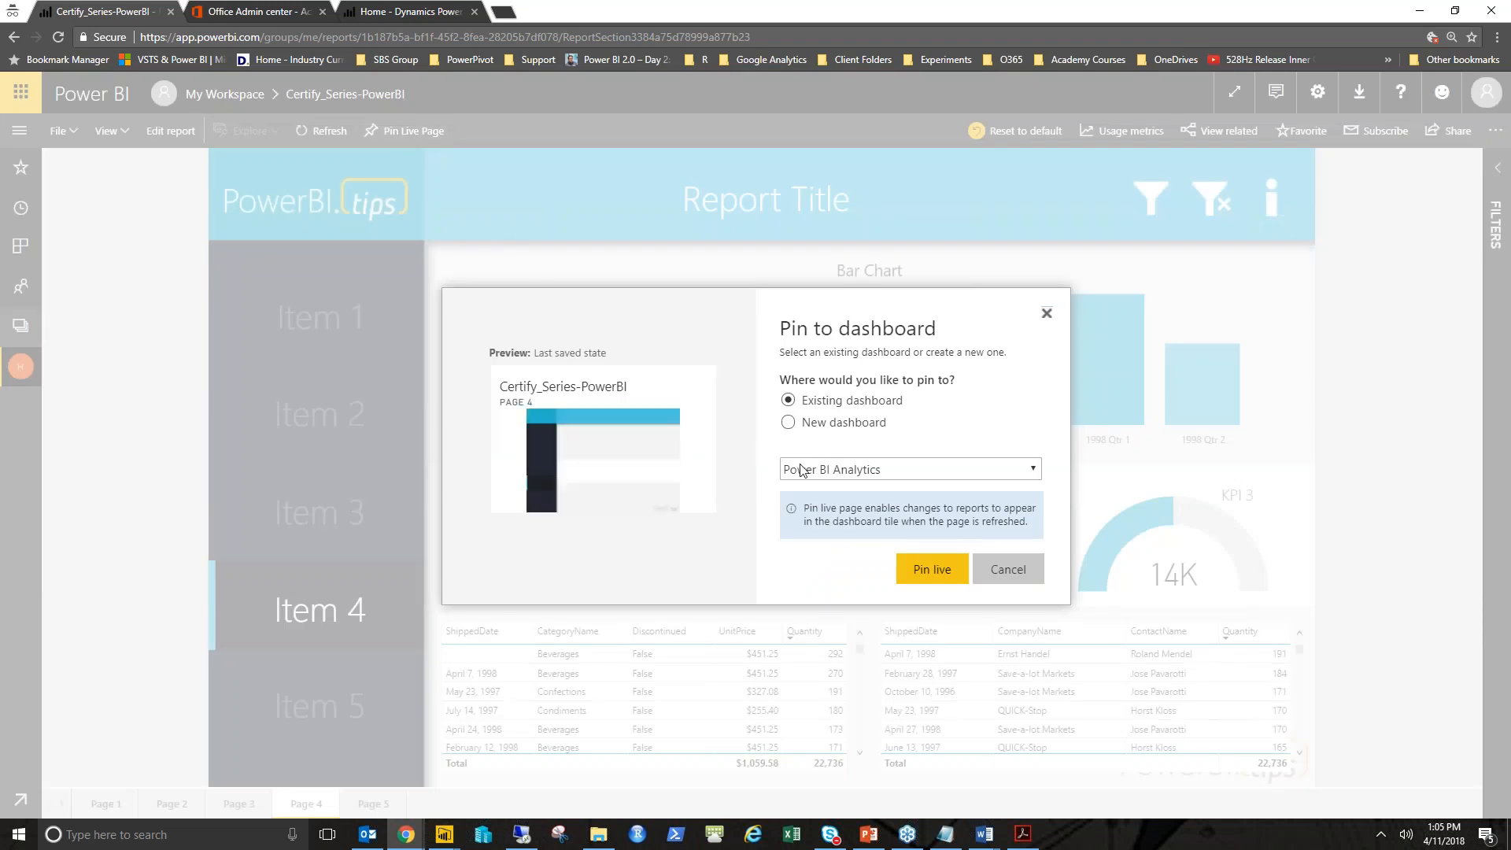
{"action": "left_click", "coordinate": [865, 471]}
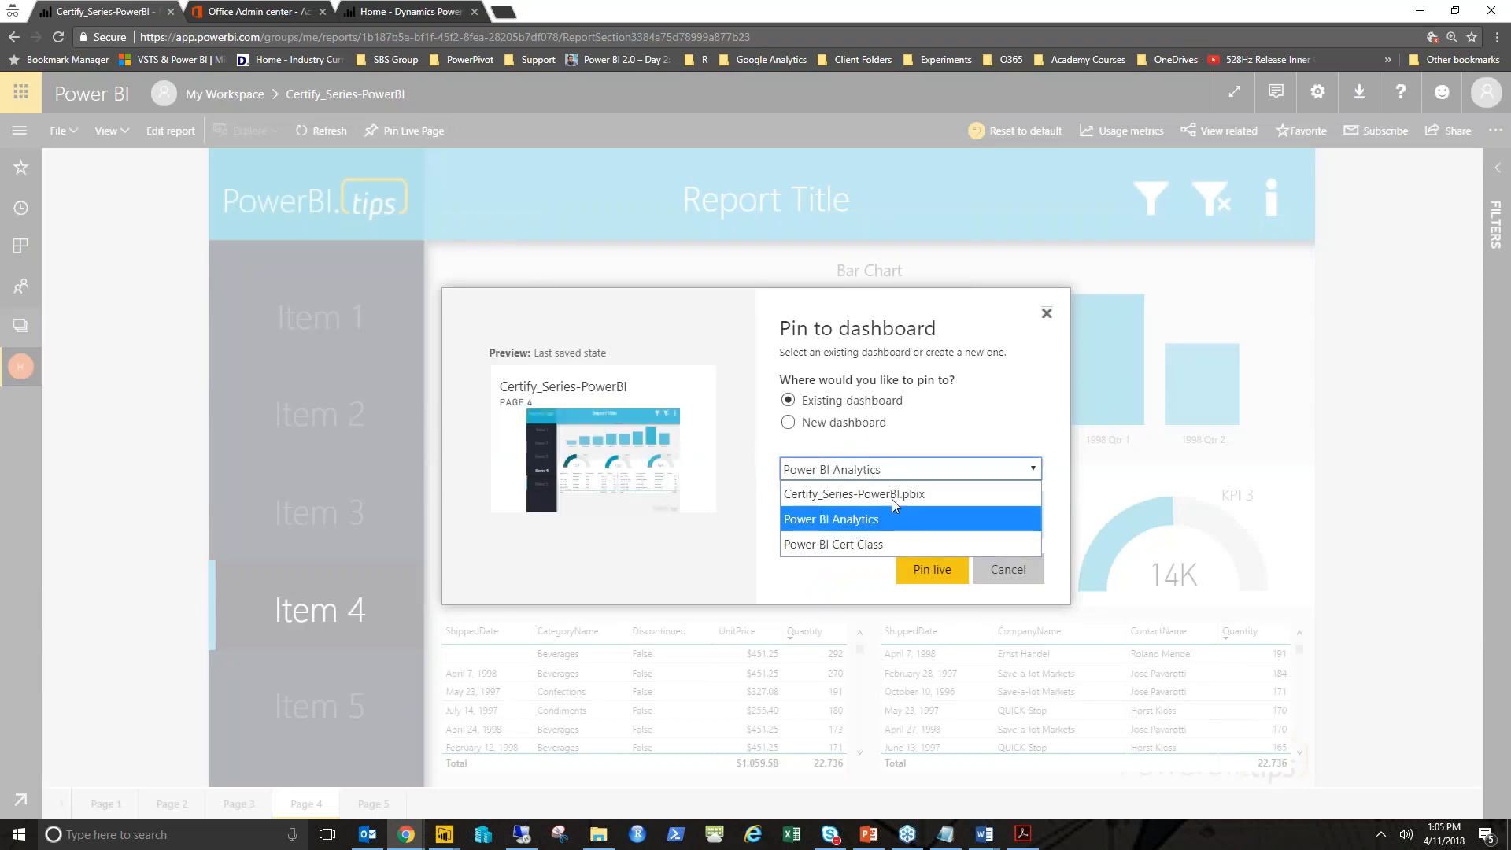
{"action": "left_click", "coordinate": [842, 546]}
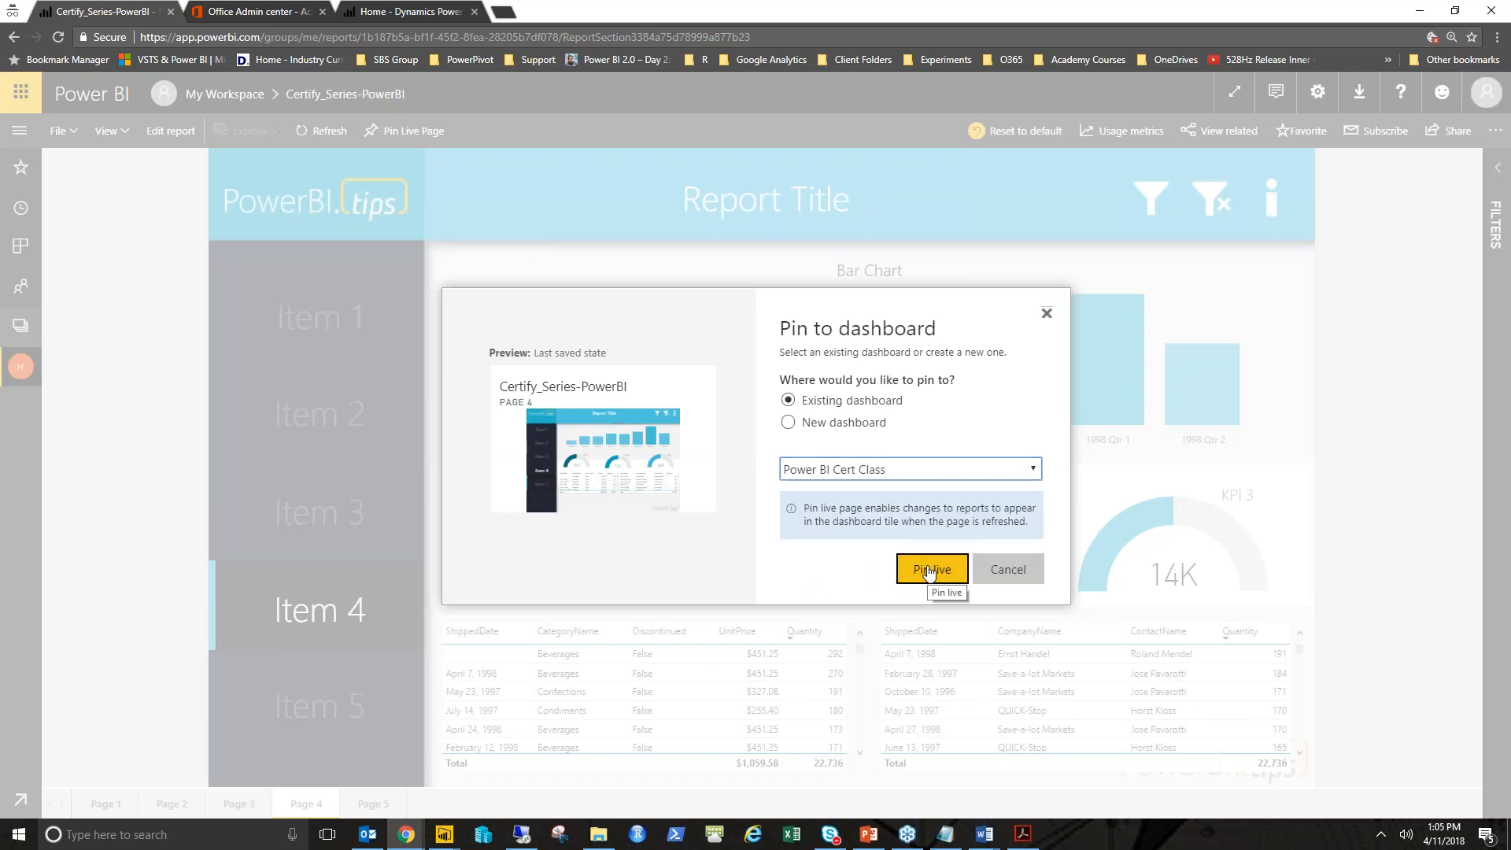
{"action": "left_click_drag", "start_coordinate": [803, 509], "coordinate": [1023, 510]}
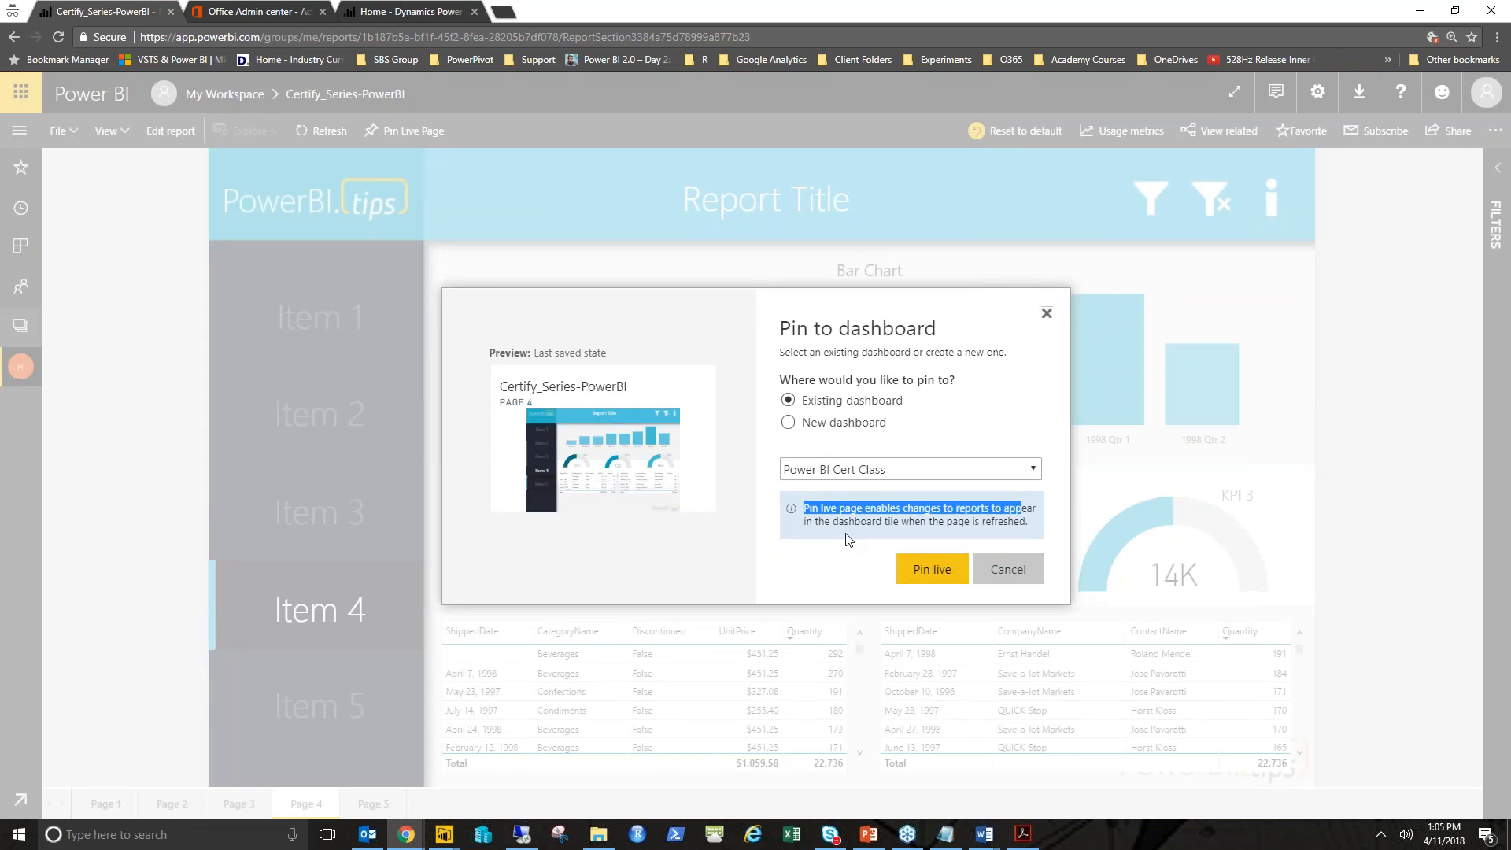
{"action": "left_click", "coordinate": [942, 573]}
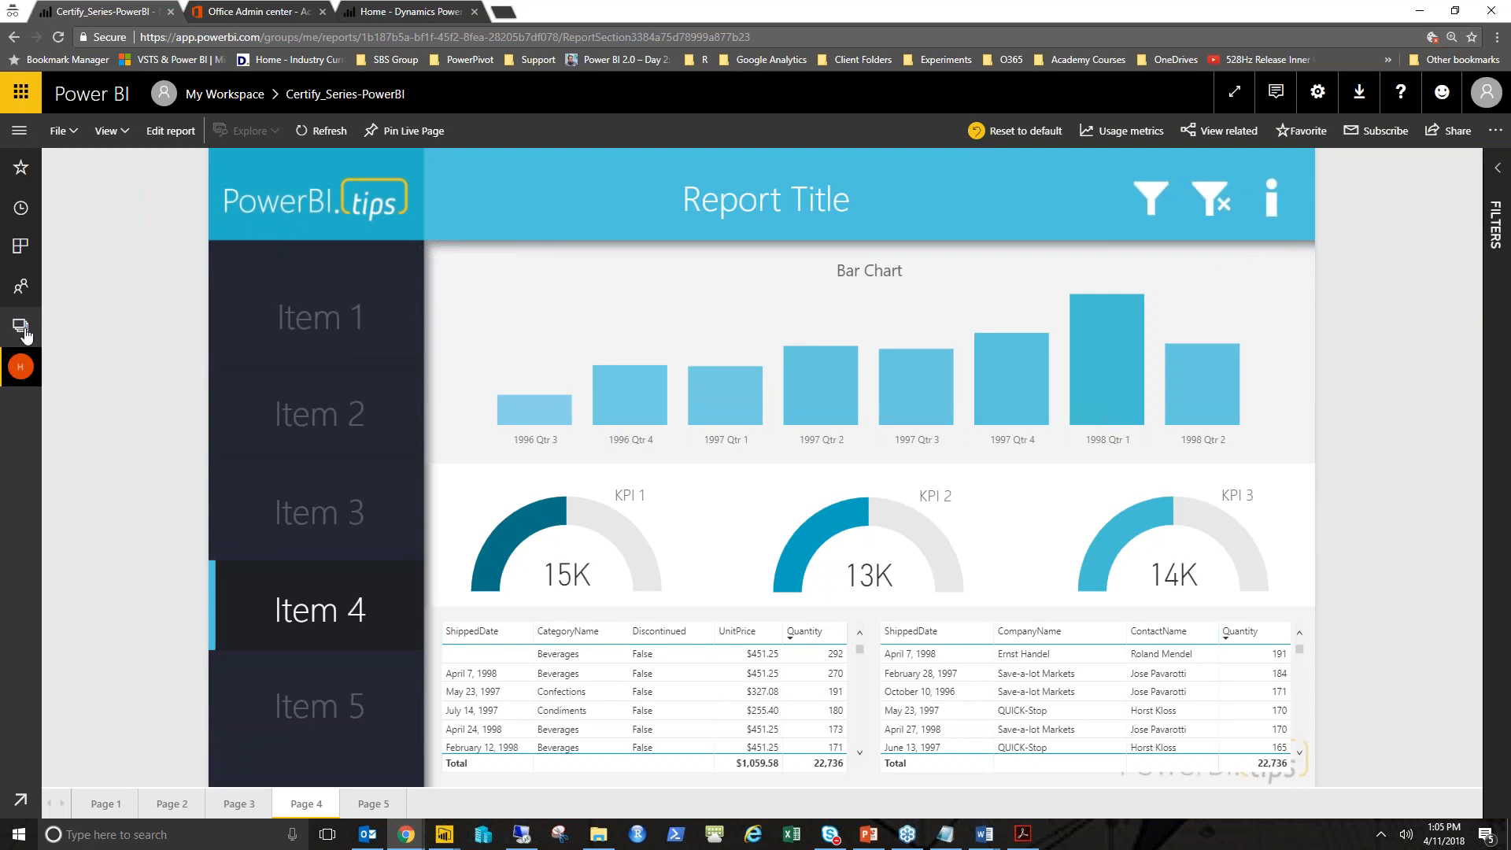
- Open the Power BI Cert Class dashboard from My Workspace's dashboards list
{"action": "left_click", "coordinate": [19, 135]}
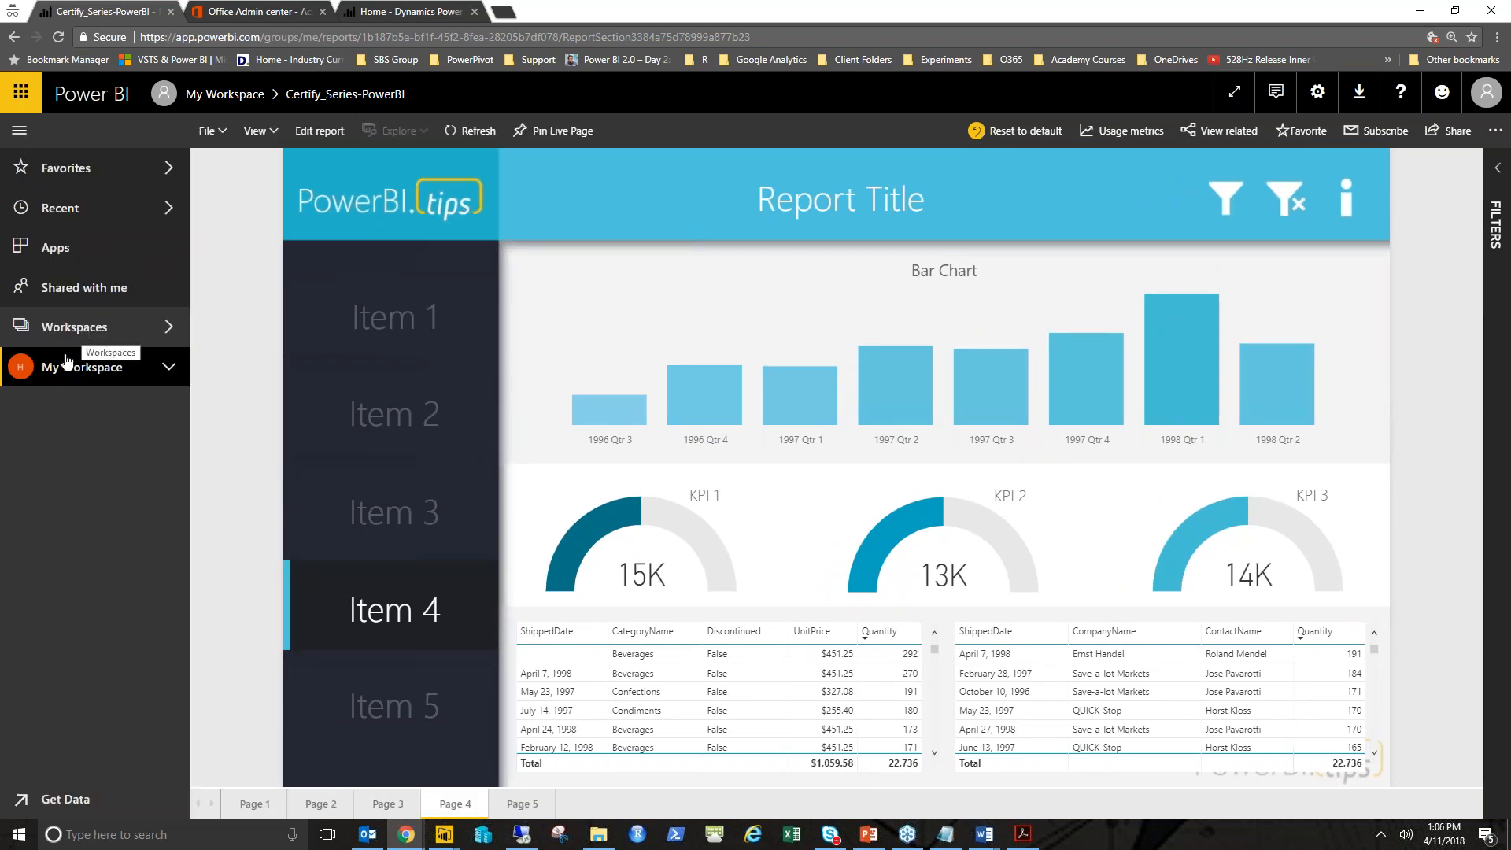
{"action": "left_click", "coordinate": [141, 330]}
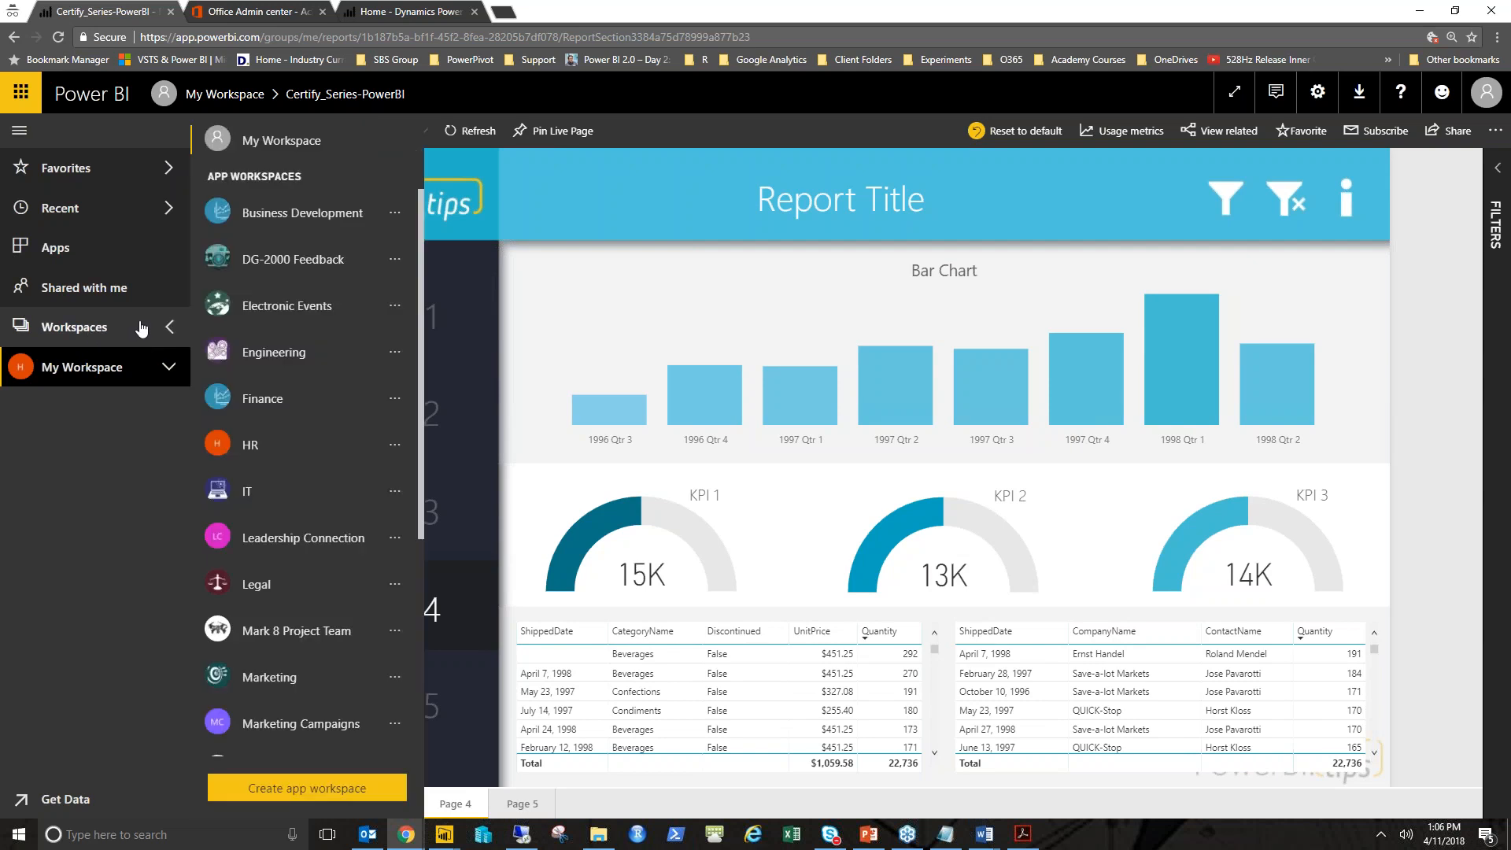
{"action": "left_click", "coordinate": [266, 144]}
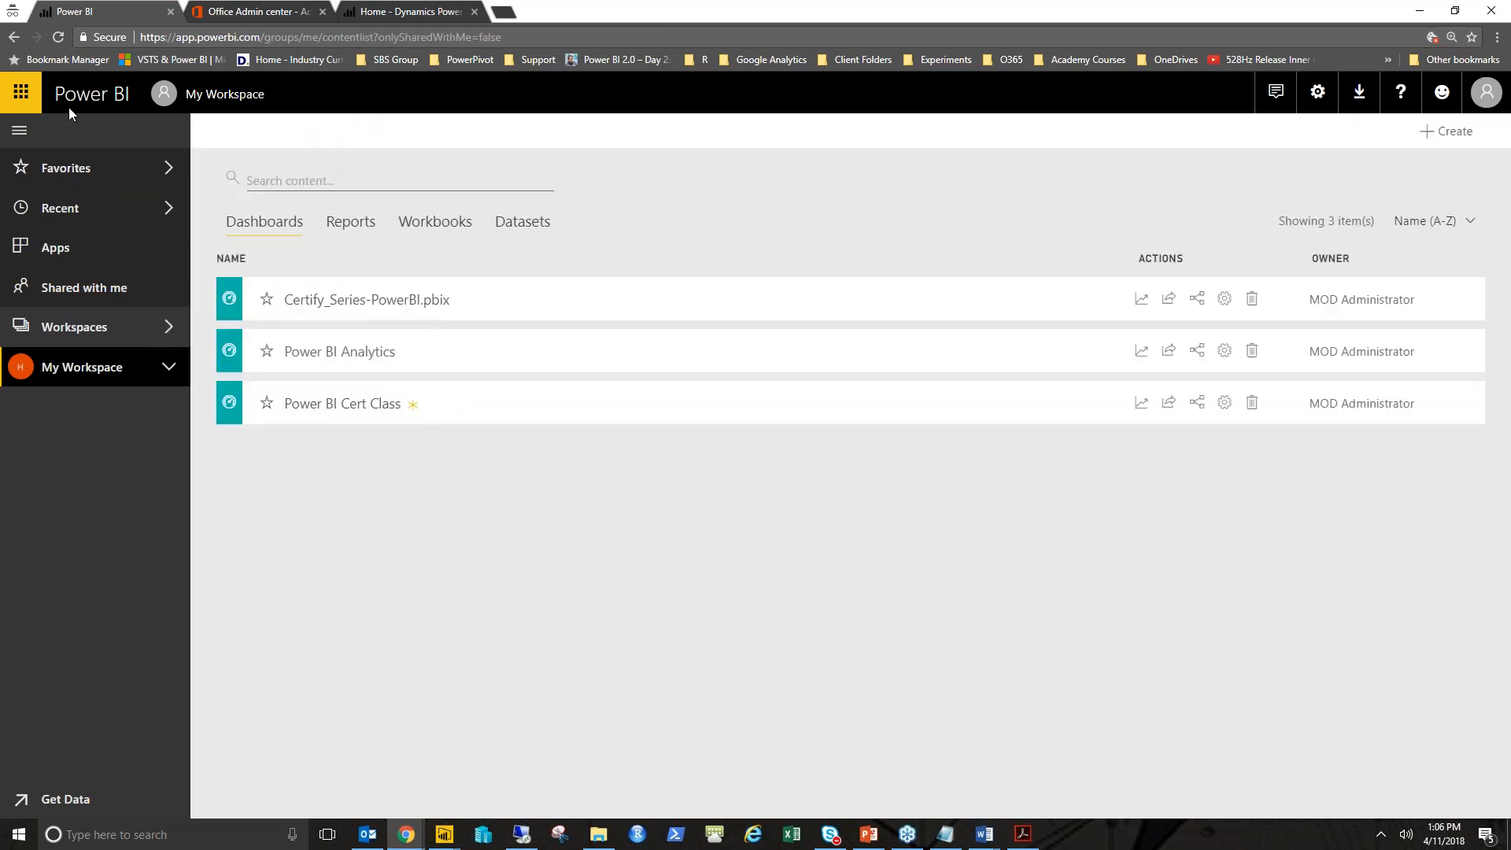
{"action": "left_click", "coordinate": [20, 130]}
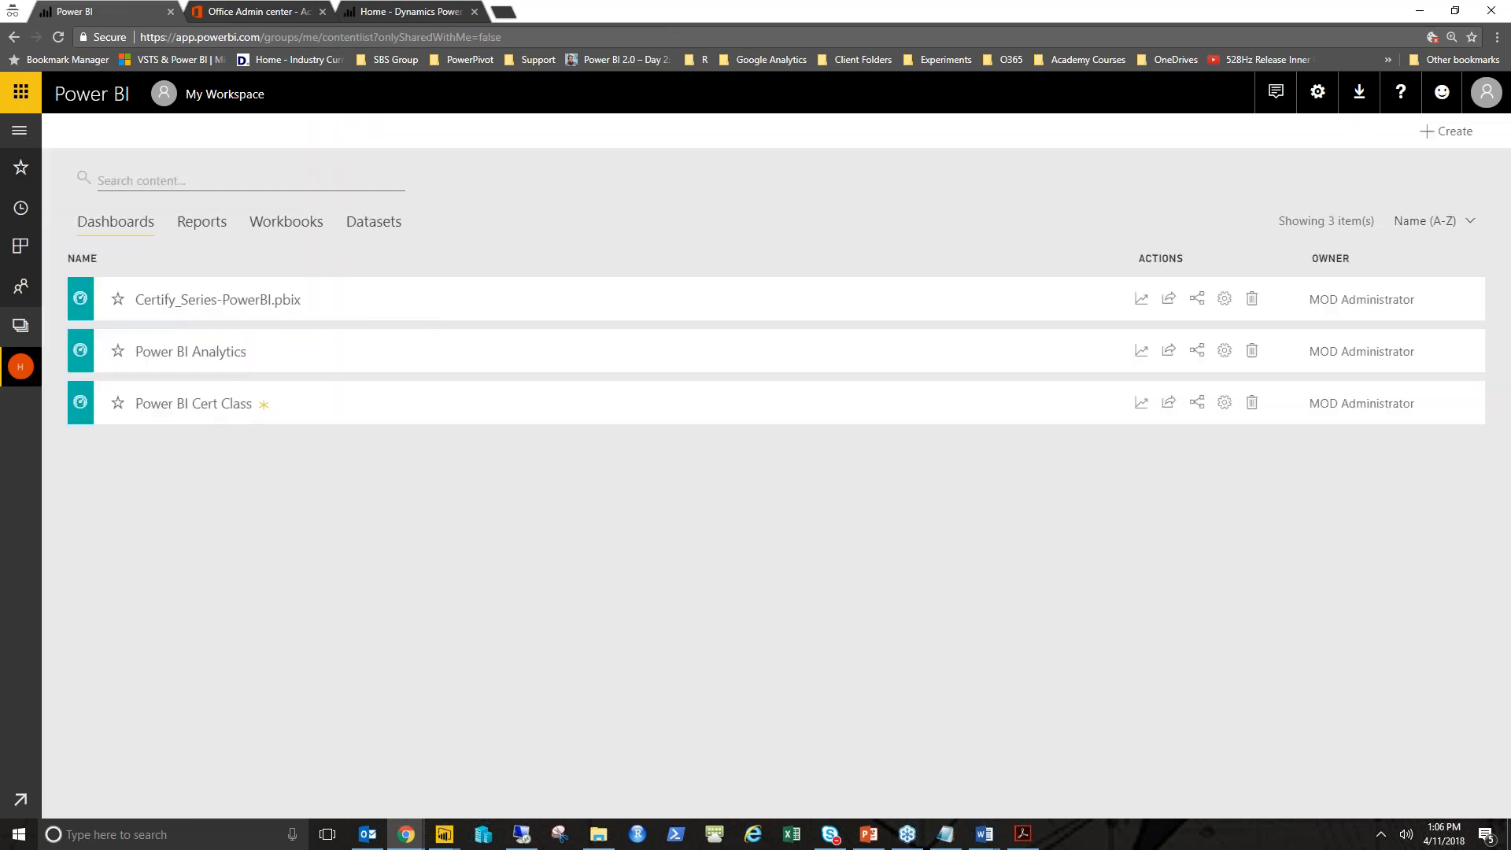
{"action": "left_click", "coordinate": [209, 410]}
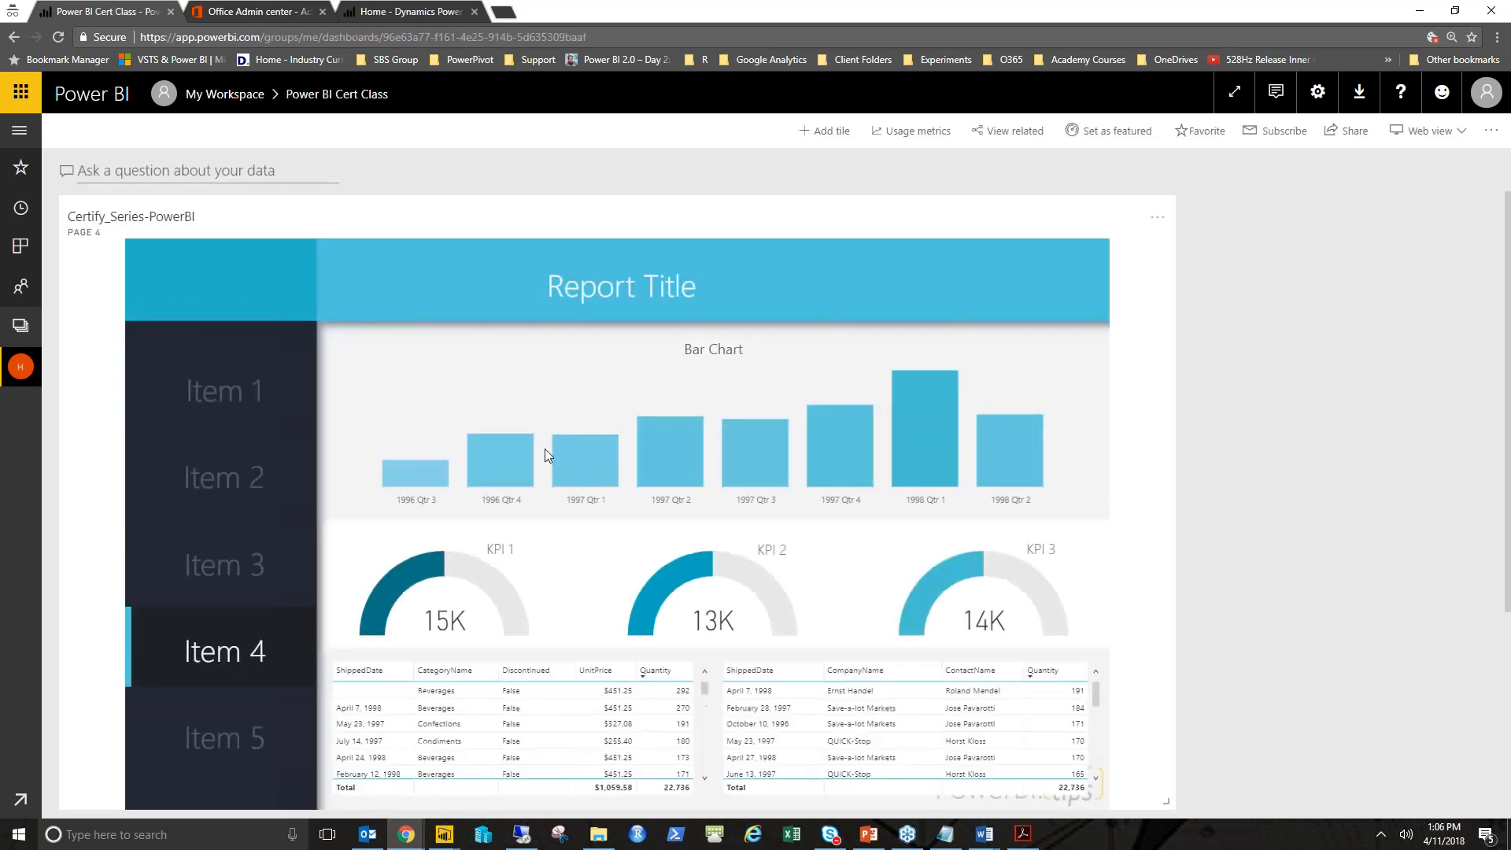
- Rearrange the dashboard tiles so the Line Chart and Bar Chart sit side by side above the live page tile
{"action": "scroll", "coordinate": [639, 422], "scroll_direction": "down", "scroll_amount": 2}
{"action": "scroll", "coordinate": [564, 387], "scroll_direction": "up", "scroll_amount": 2}
{"action": "left_click_drag", "start_coordinate": [523, 280], "coordinate": [525, 626]}
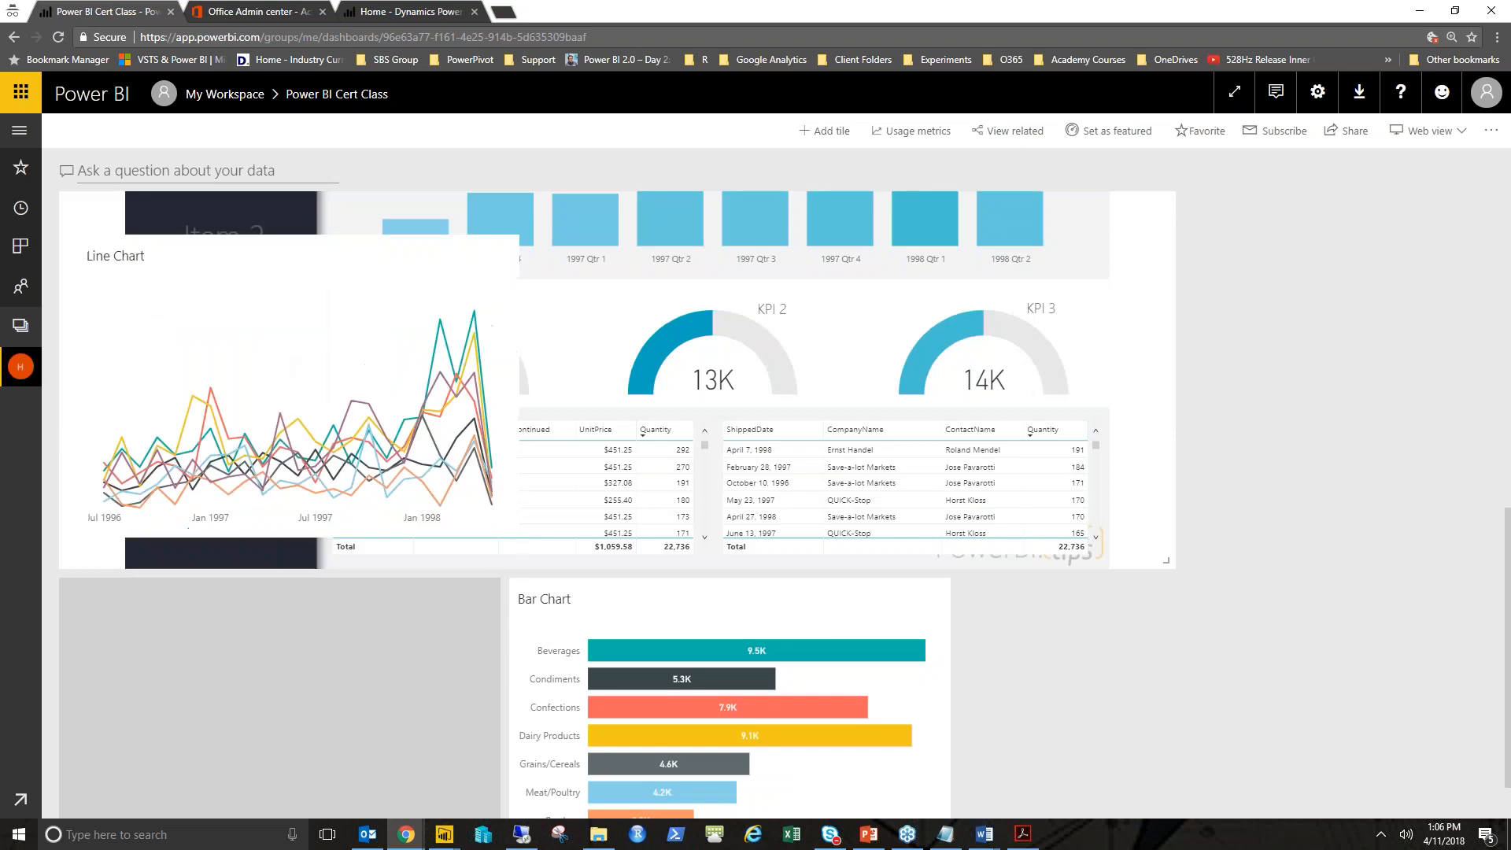
{"action": "left_click_drag", "start_coordinate": [288, 185], "coordinate": [216, 253]}
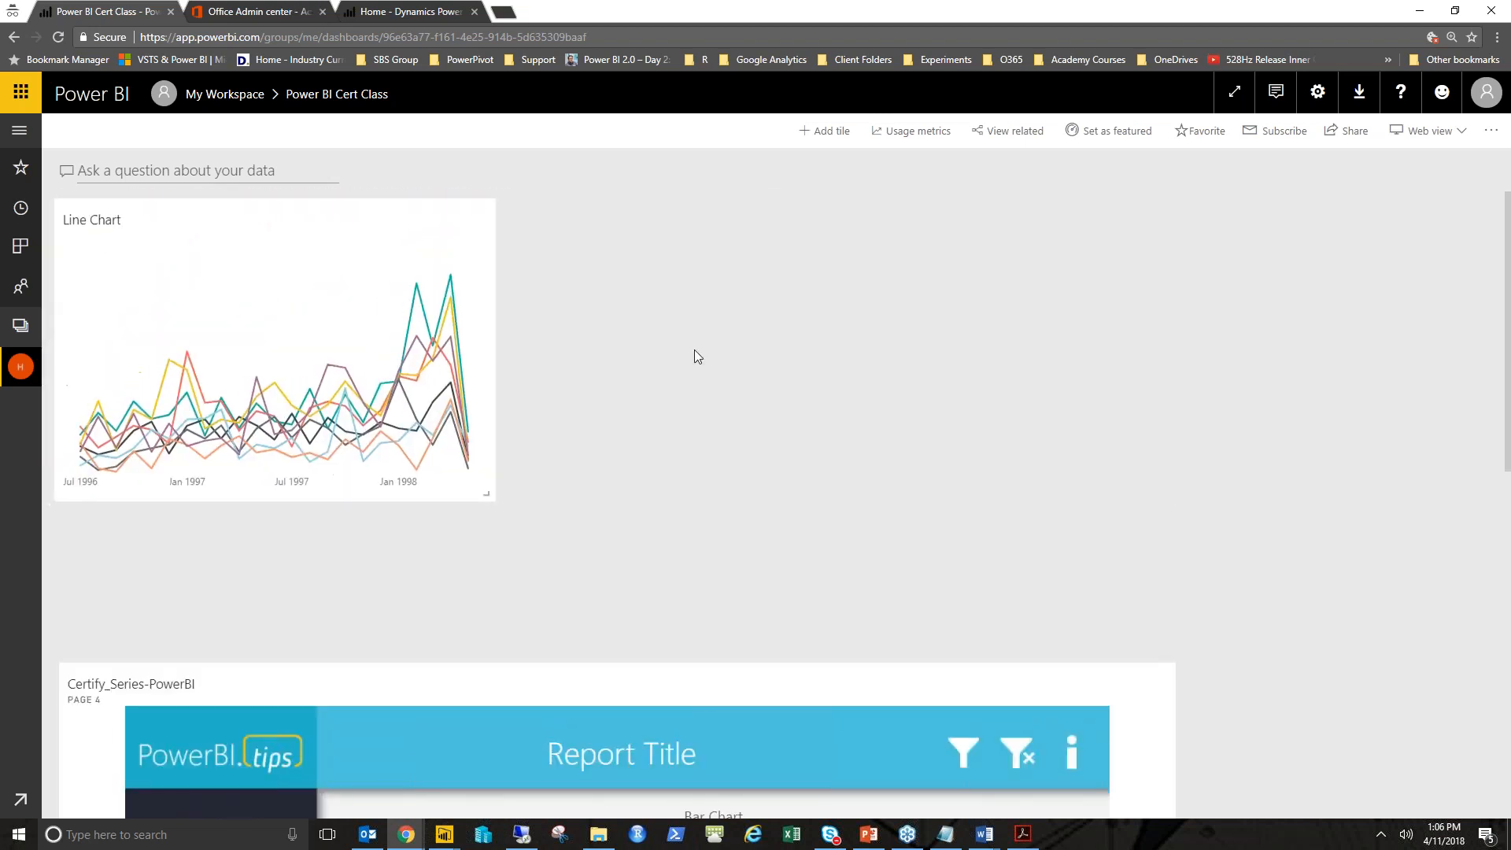
{"action": "scroll", "coordinate": [709, 451], "scroll_direction": "down", "scroll_amount": 6}
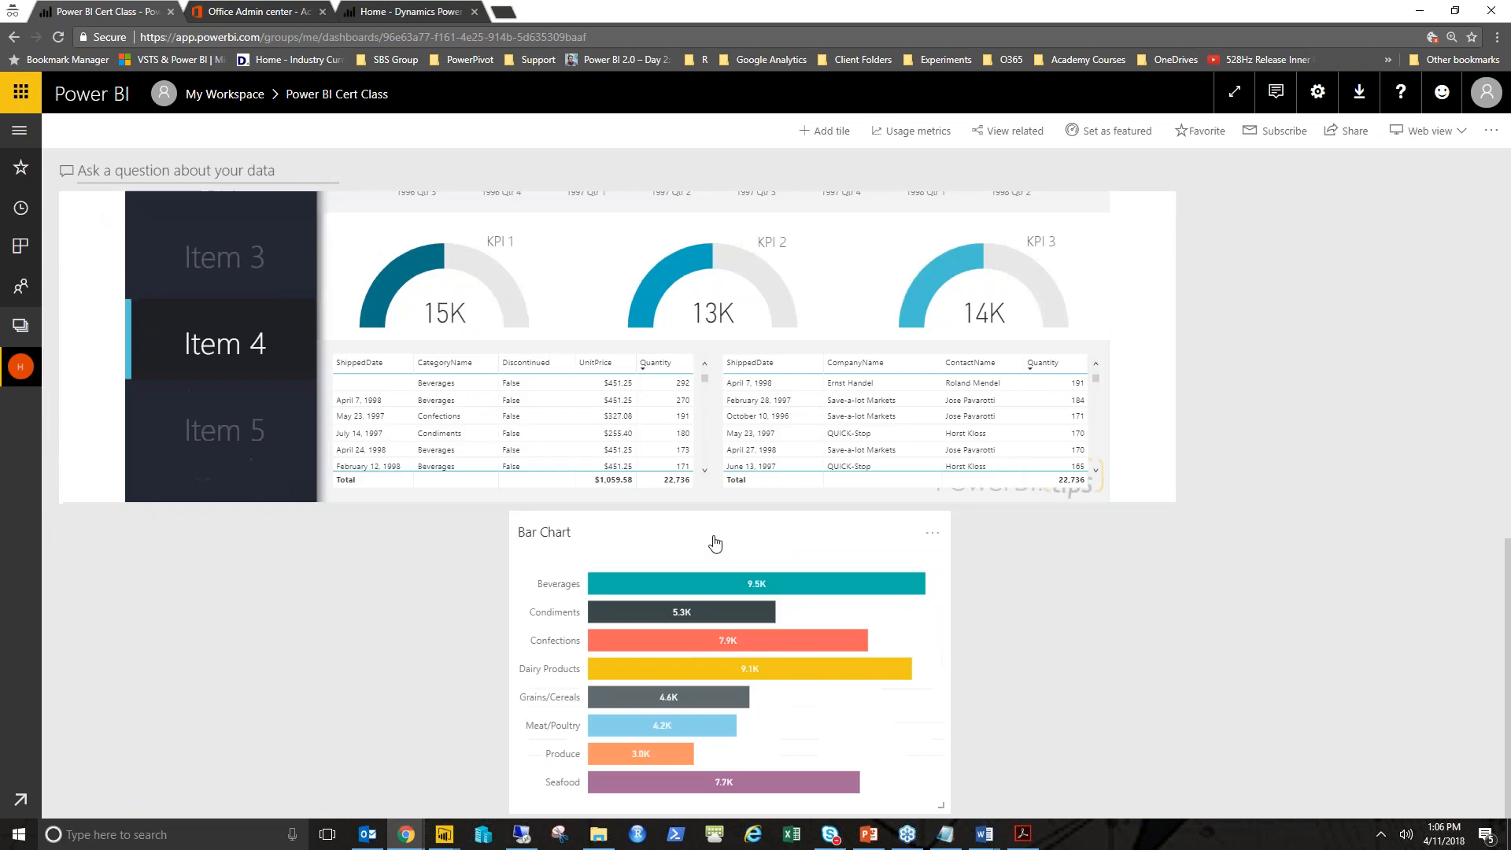
{"action": "left_click_drag", "start_coordinate": [712, 540], "coordinate": [715, 67]}
{"action": "left_click_drag", "start_coordinate": [503, 494], "coordinate": [711, 512]}
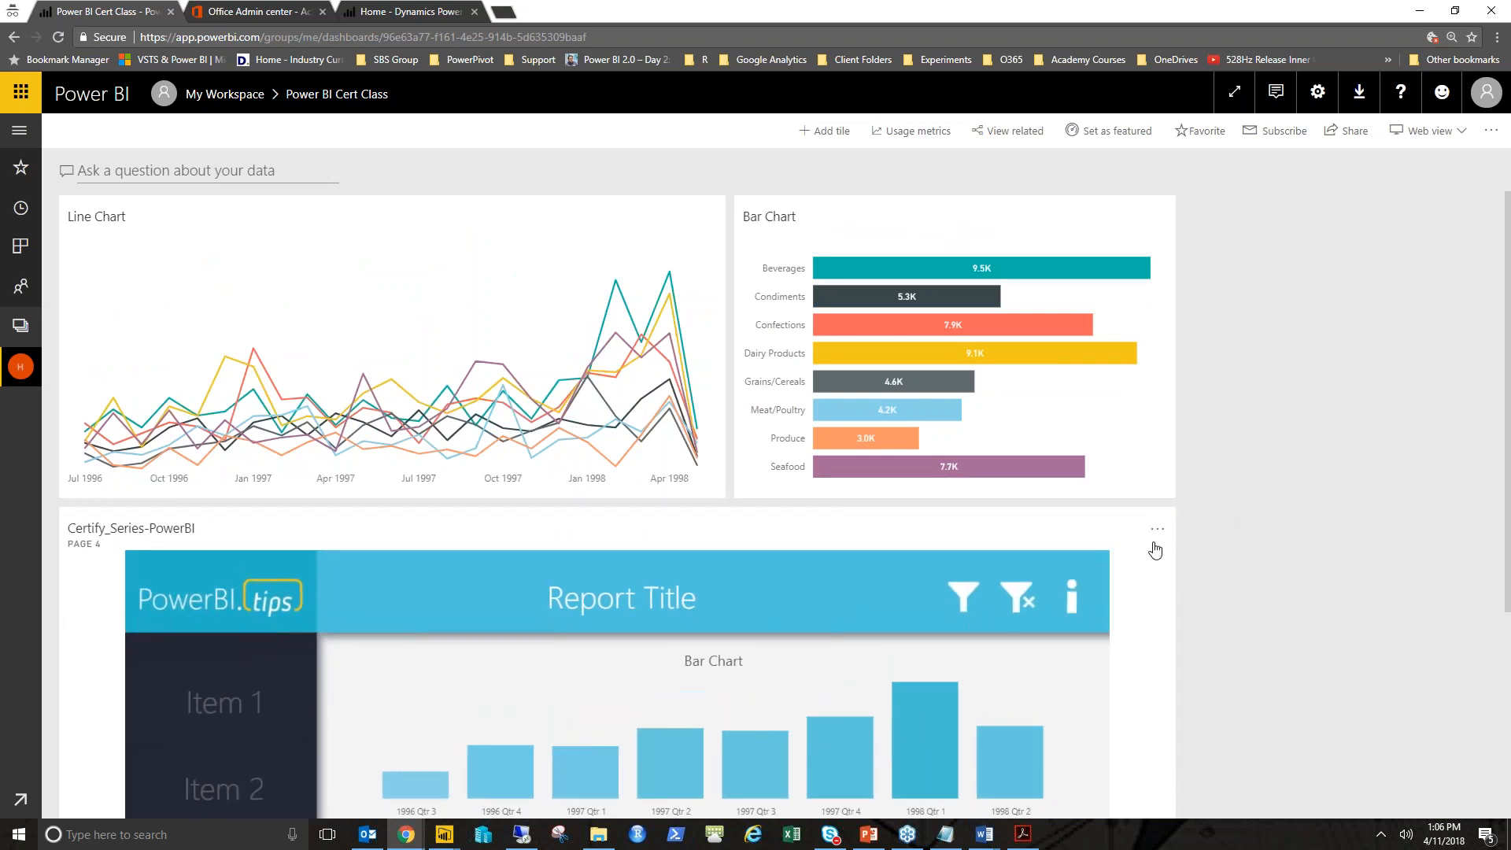
- Cross-filter the live page tile by selecting quarter bars in its bar chart
{"action": "scroll", "coordinate": [1156, 547], "scroll_direction": "down", "scroll_amount": 4}
{"action": "scroll", "coordinate": [1156, 549], "scroll_direction": "up", "scroll_amount": 4}
{"action": "scroll", "coordinate": [1225, 637], "scroll_direction": "down", "scroll_amount": 3}
{"action": "left_click", "coordinate": [924, 499]}
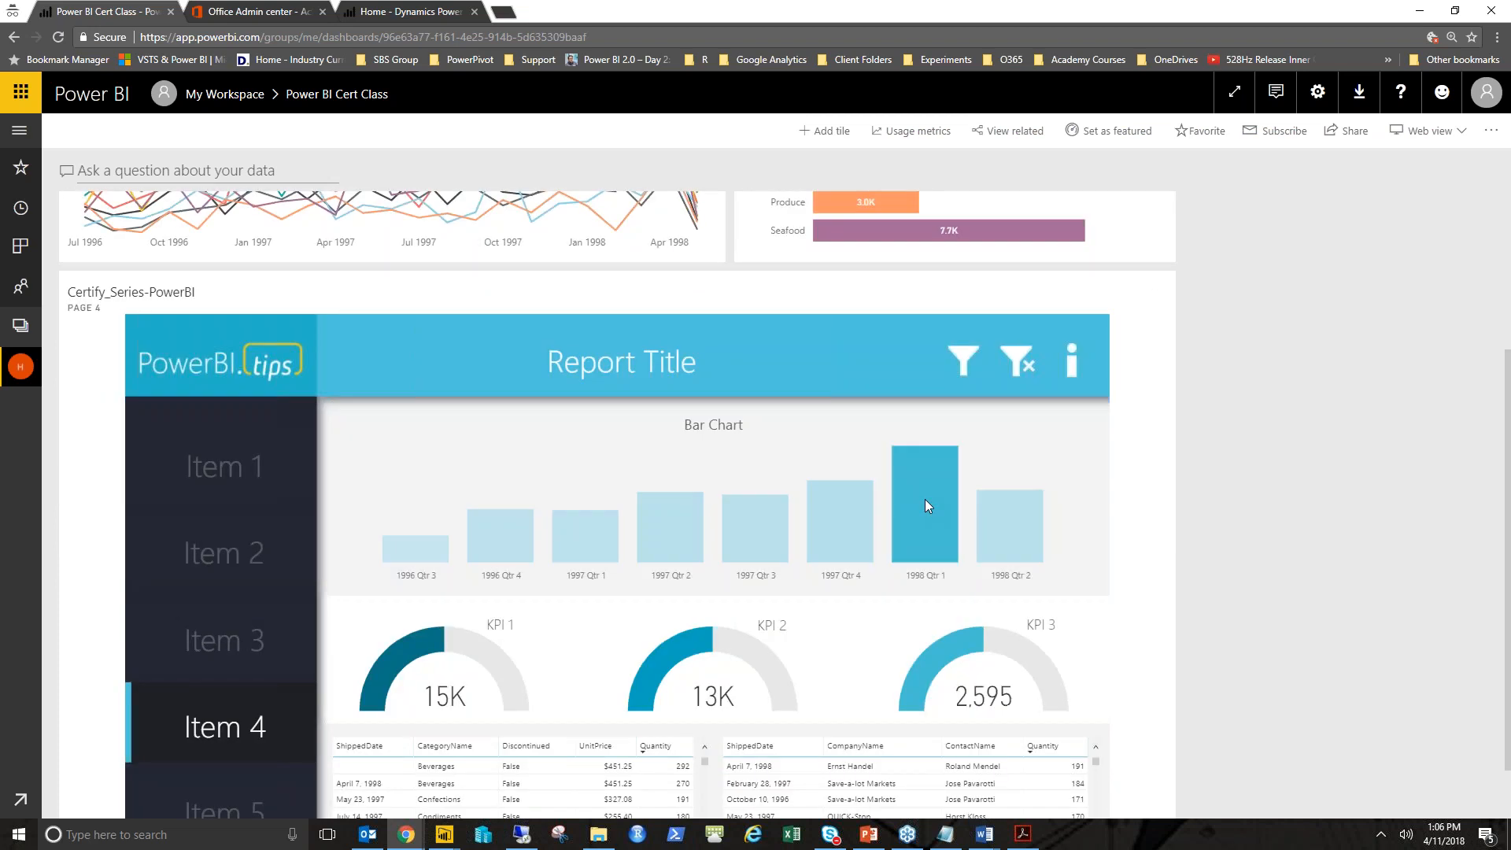
{"action": "left_click", "coordinate": [824, 522]}
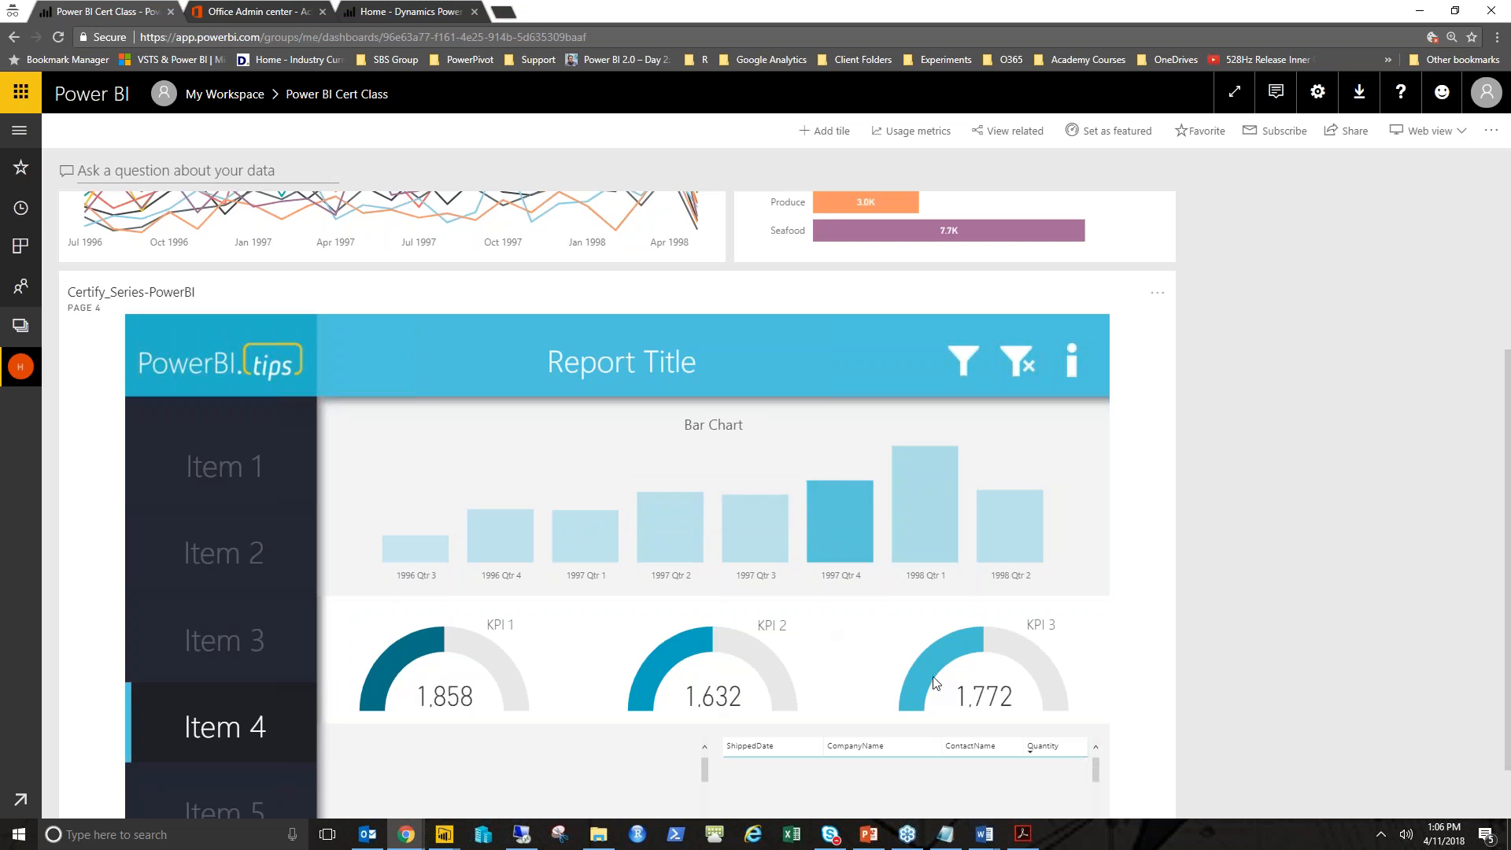
{"action": "mouse_move", "coordinate": [928, 666]}
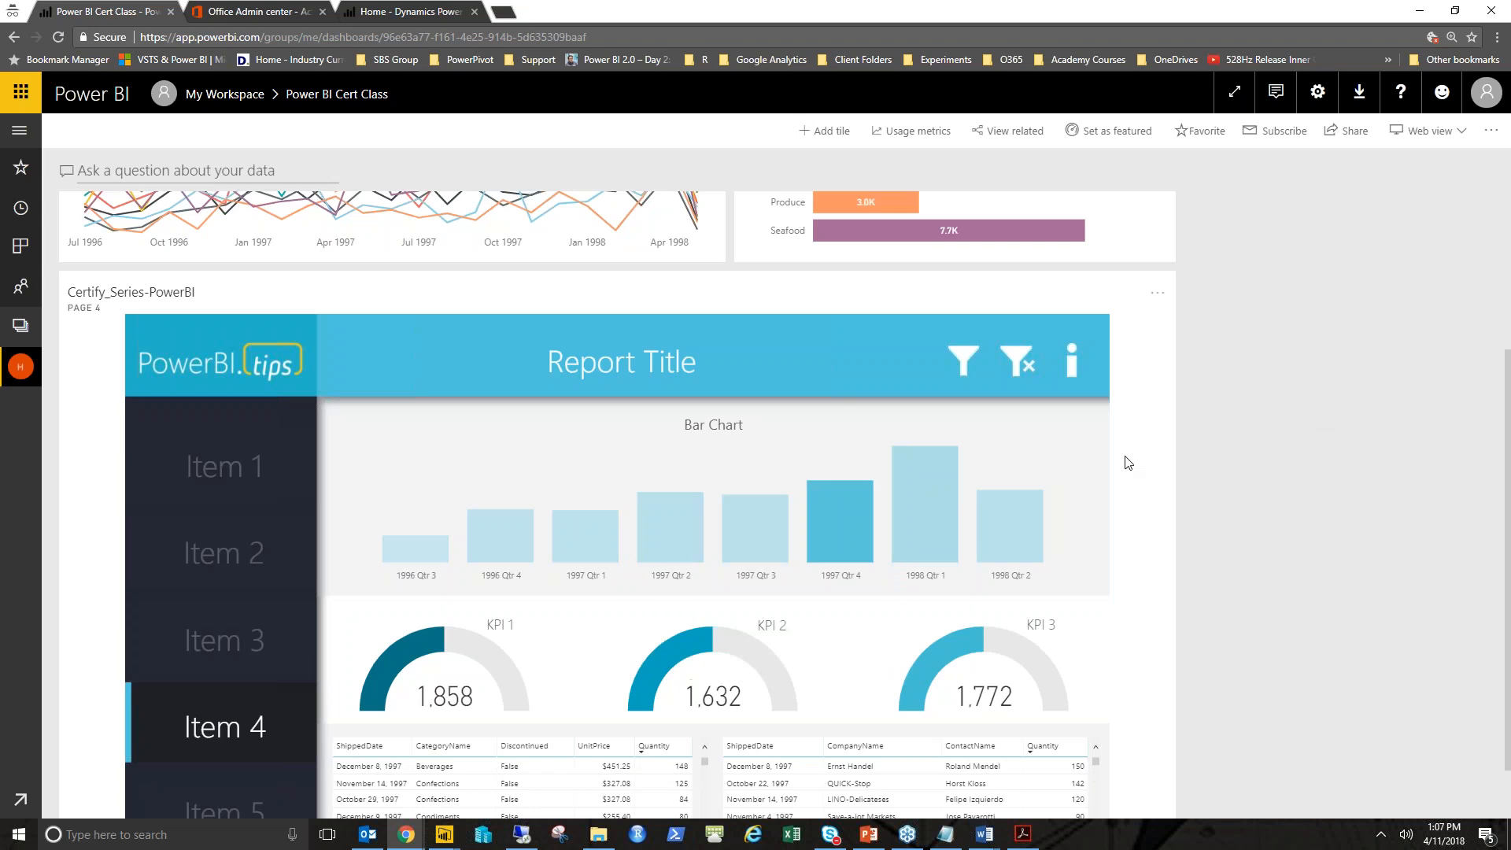
{"action": "scroll", "coordinate": [1127, 463], "scroll_direction": "up", "scroll_amount": 3}
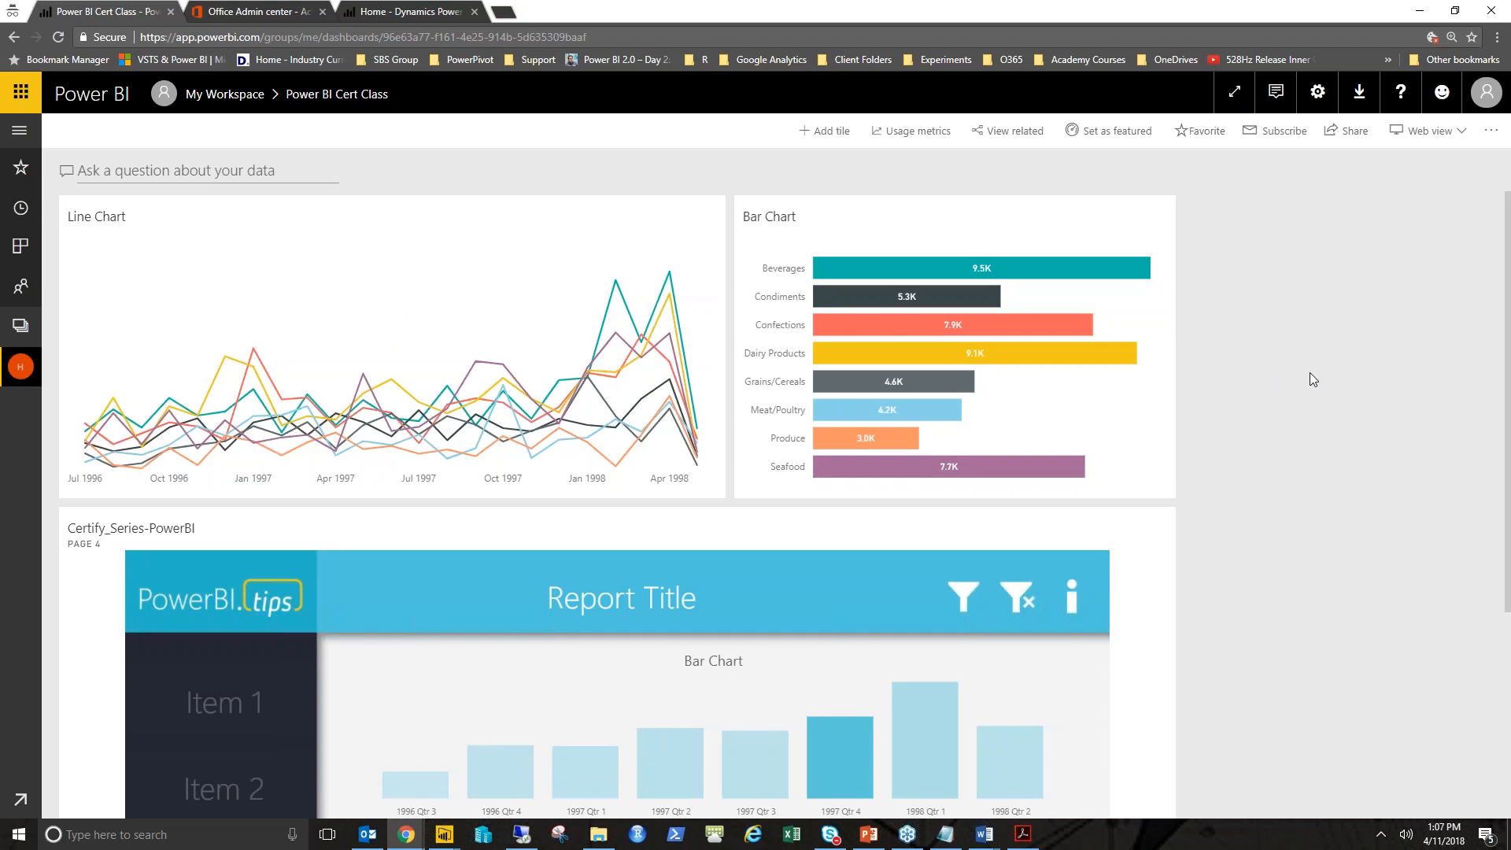
{"action": "scroll", "coordinate": [1298, 383], "scroll_direction": "down", "scroll_amount": 1}
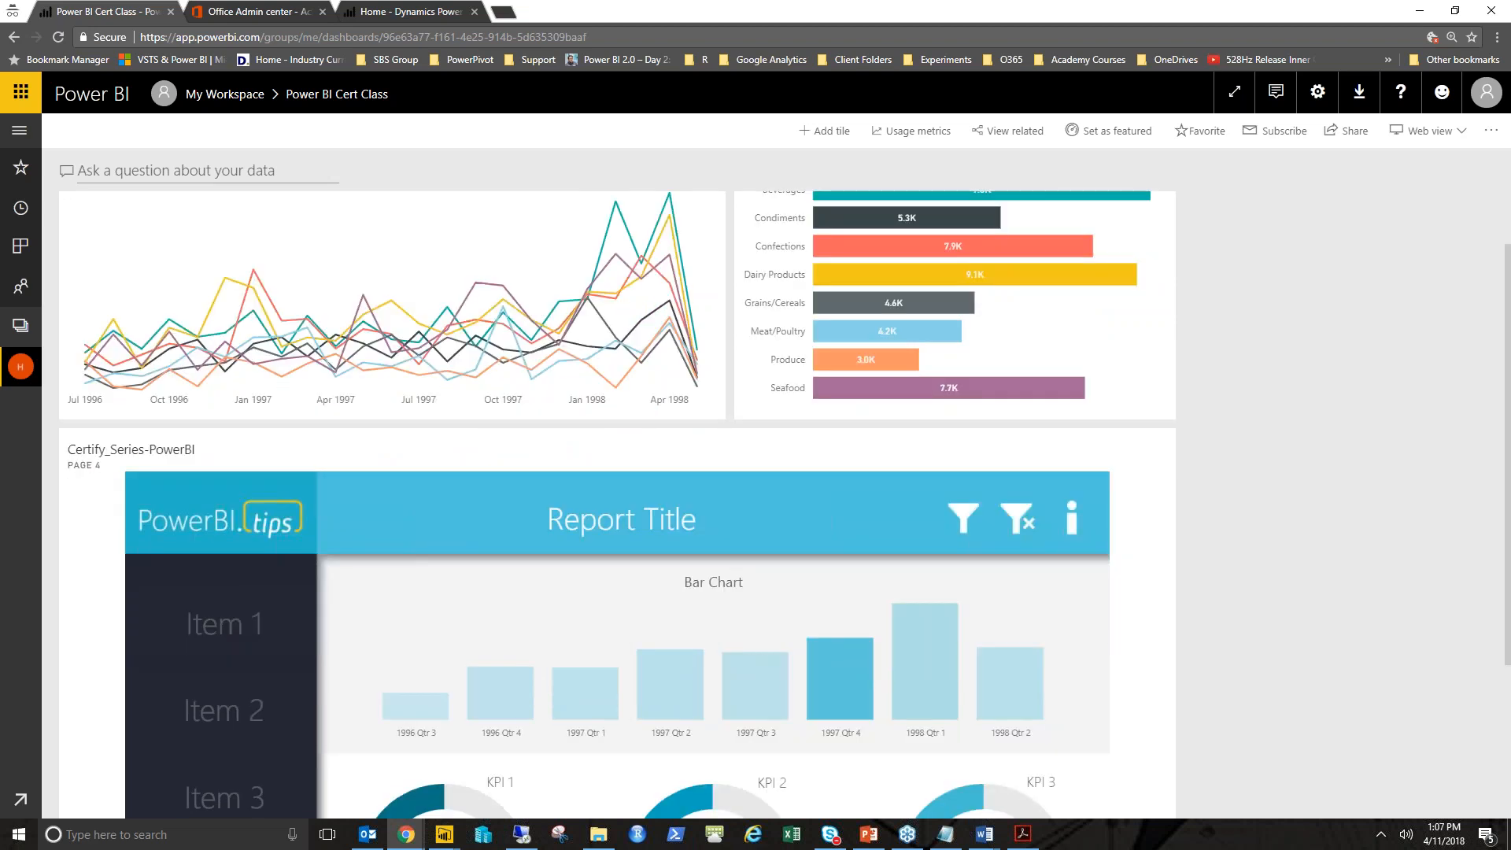
- Read the lab PDF's Go to dashboard instructions and example, and return to the dashboard
{"action": "left_click_drag", "start_coordinate": [1040, 196], "coordinate": [562, 213]}
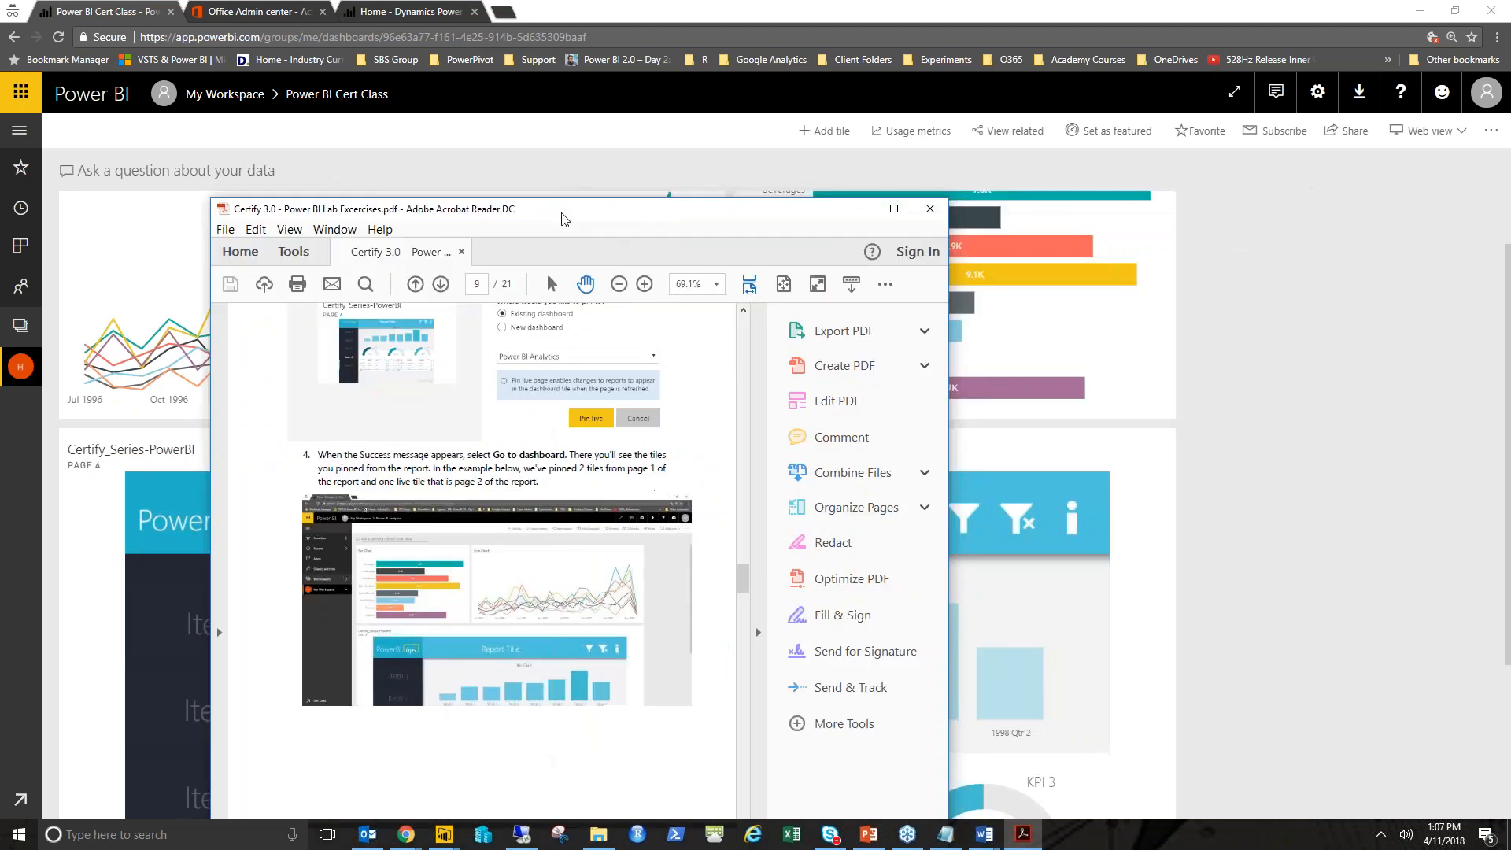
{"action": "double_click", "coordinate": [562, 218]}
{"action": "scroll", "coordinate": [583, 537], "scroll_direction": "down", "scroll_amount": 3}
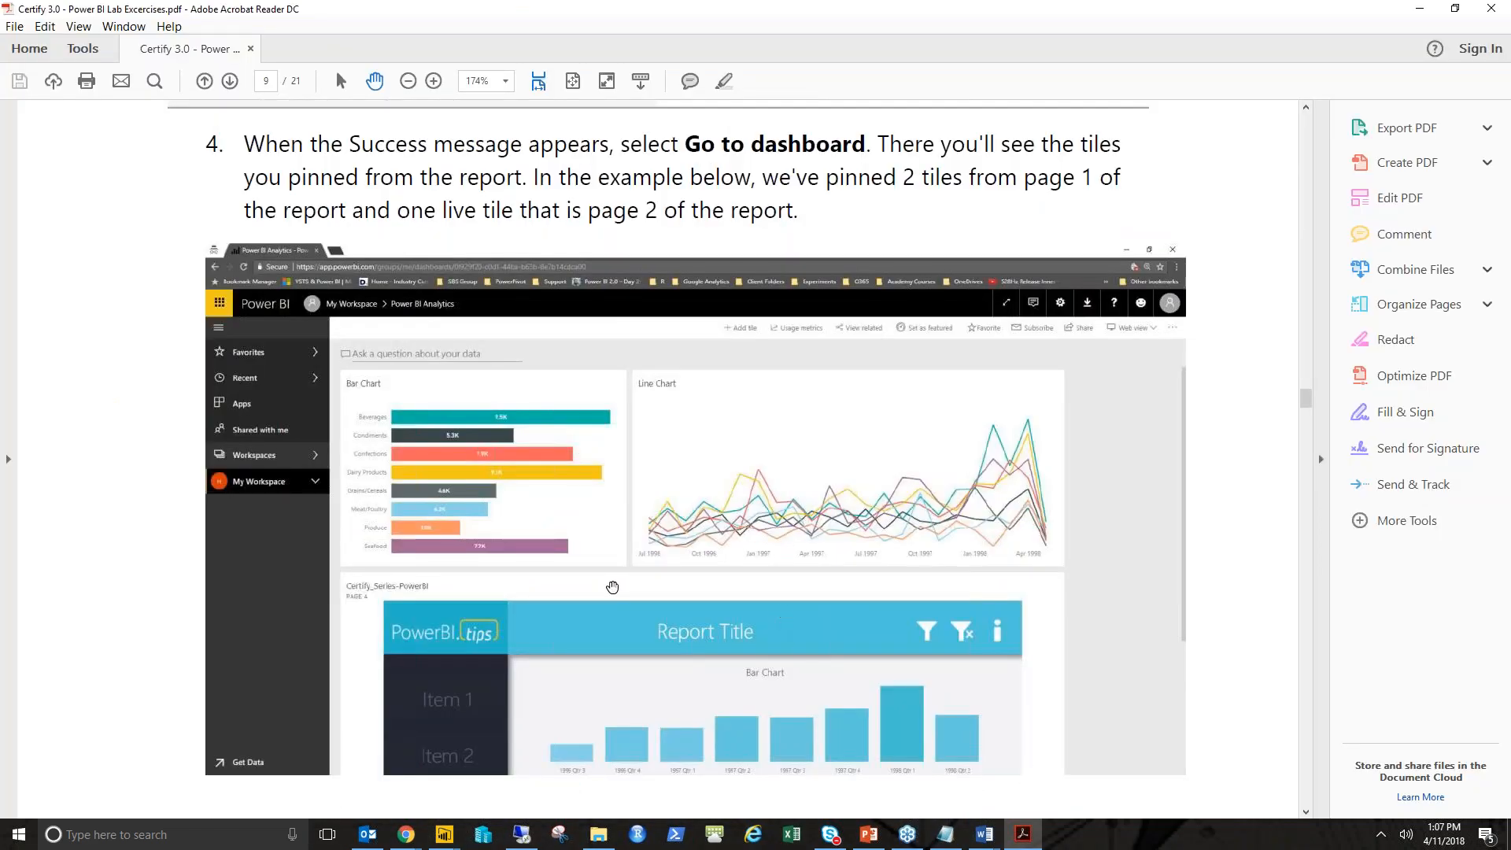
{"action": "scroll", "coordinate": [612, 586], "scroll_direction": "up", "scroll_amount": 2}
{"action": "scroll", "coordinate": [711, 516], "scroll_direction": "up", "scroll_amount": 2}
{"action": "scroll", "coordinate": [711, 516], "scroll_direction": "down", "scroll_amount": 9}
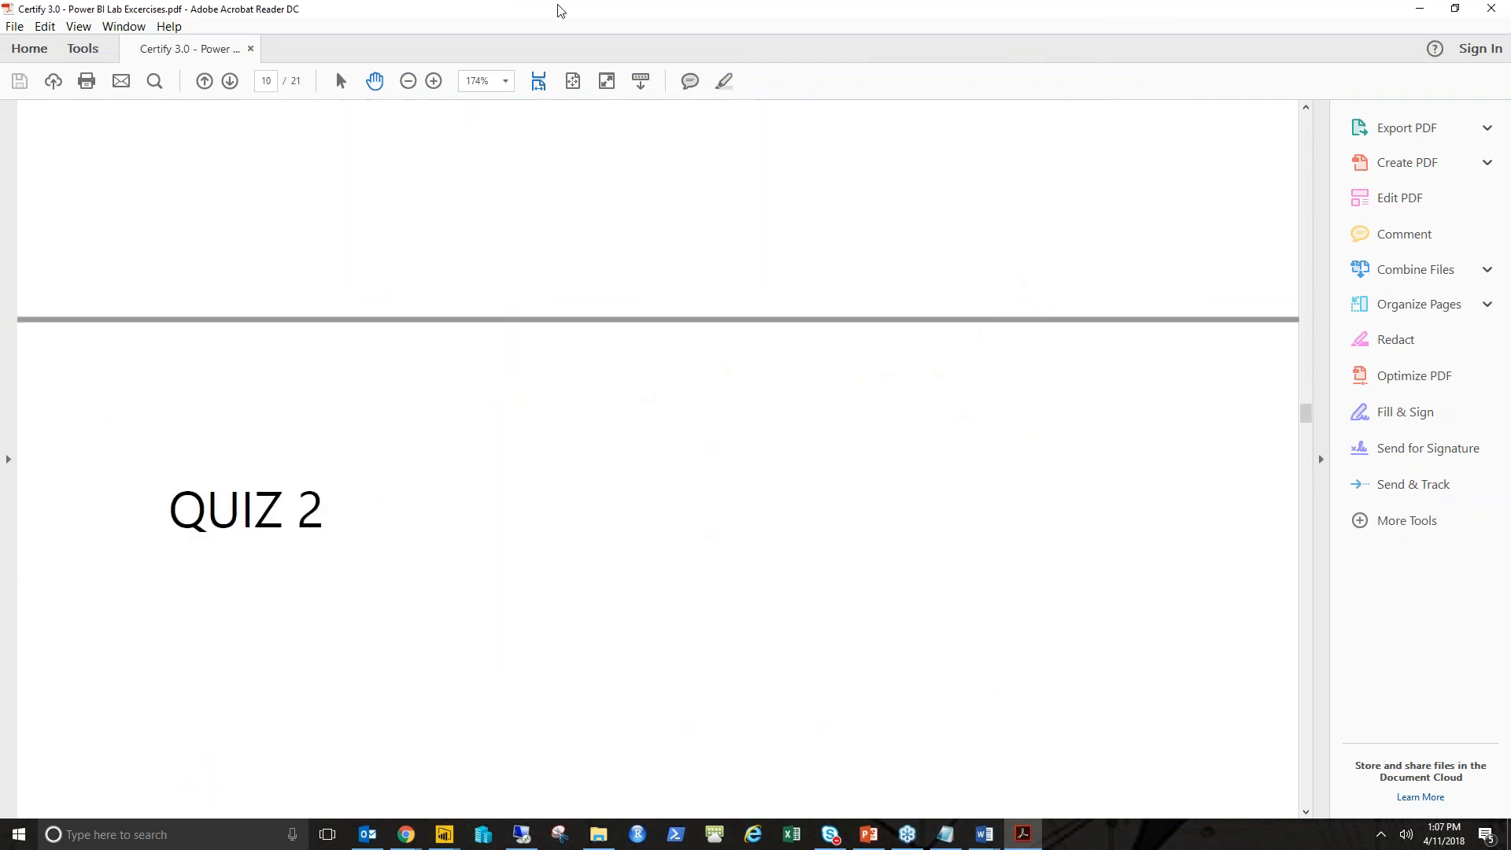
{"action": "left_click_drag", "start_coordinate": [560, 11], "coordinate": [1509, 362]}
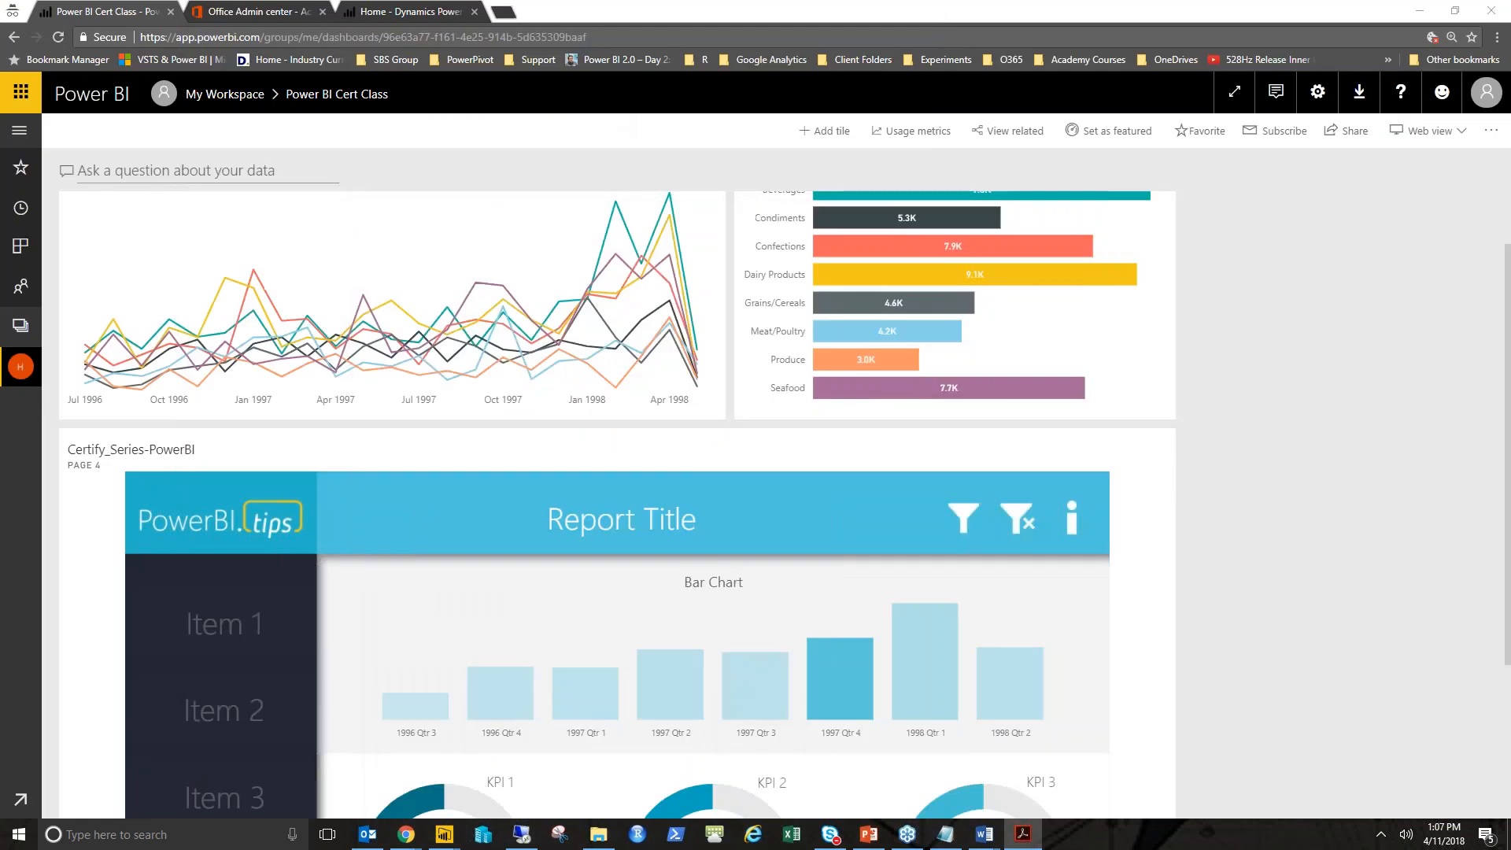
{"action": "scroll", "coordinate": [1344, 426], "scroll_direction": "up", "scroll_amount": 1}
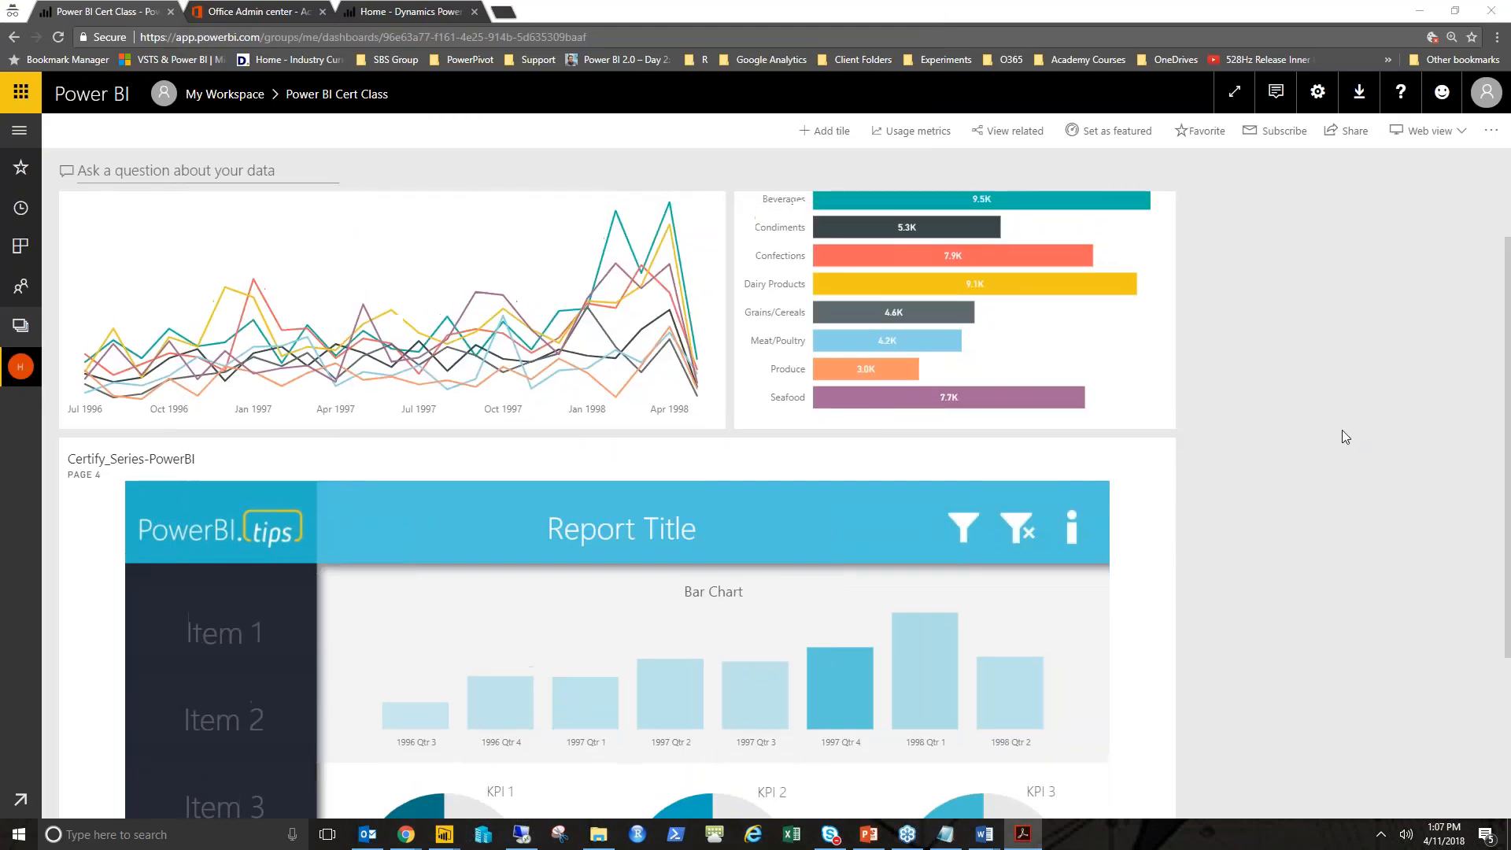
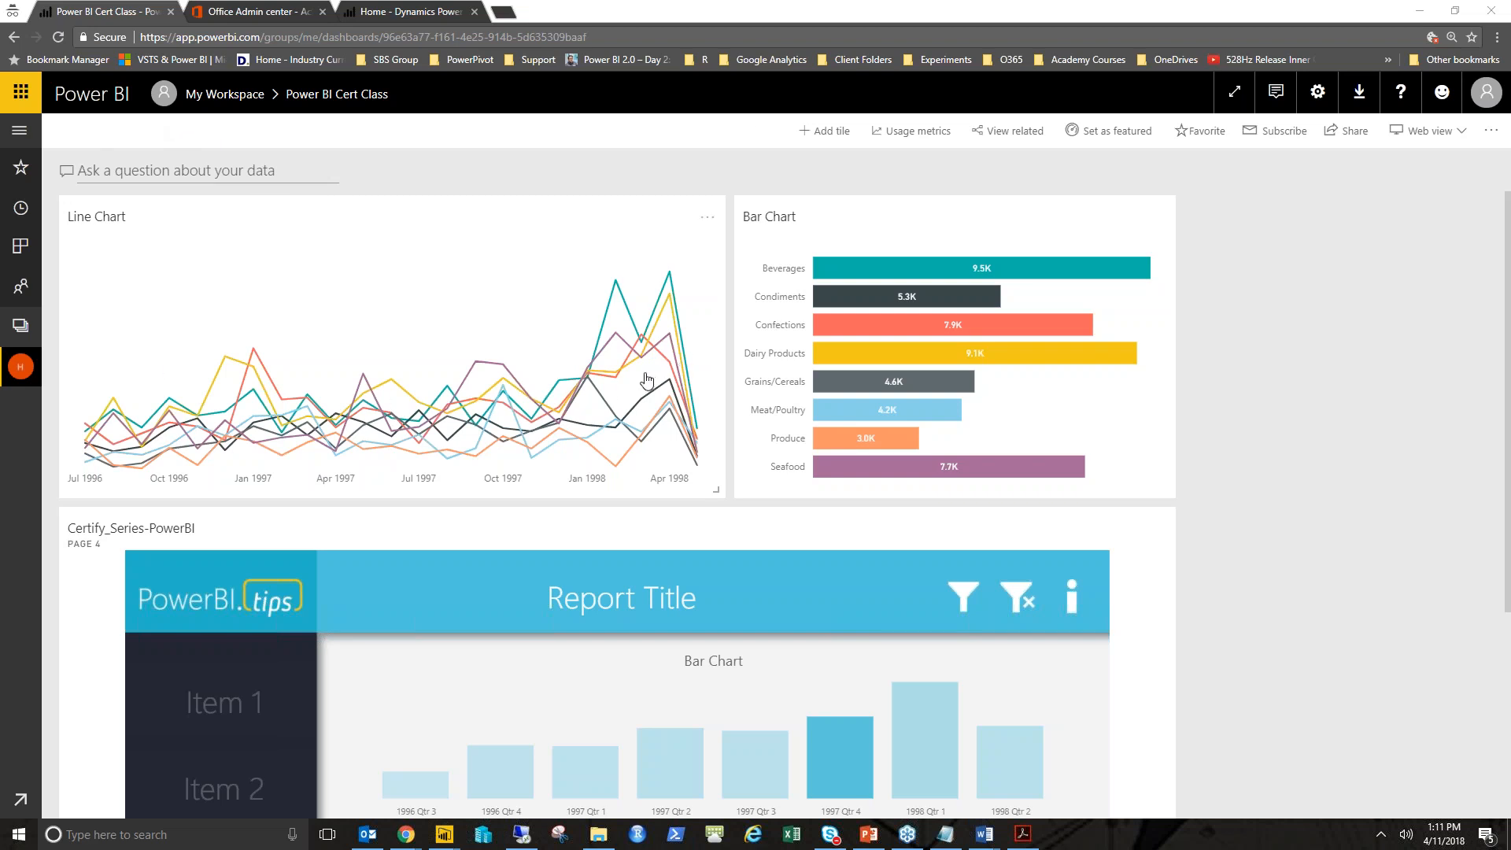
- Ask the dashboard's Q&A for the top product by quantity
{"action": "left_click", "coordinate": [124, 172]}
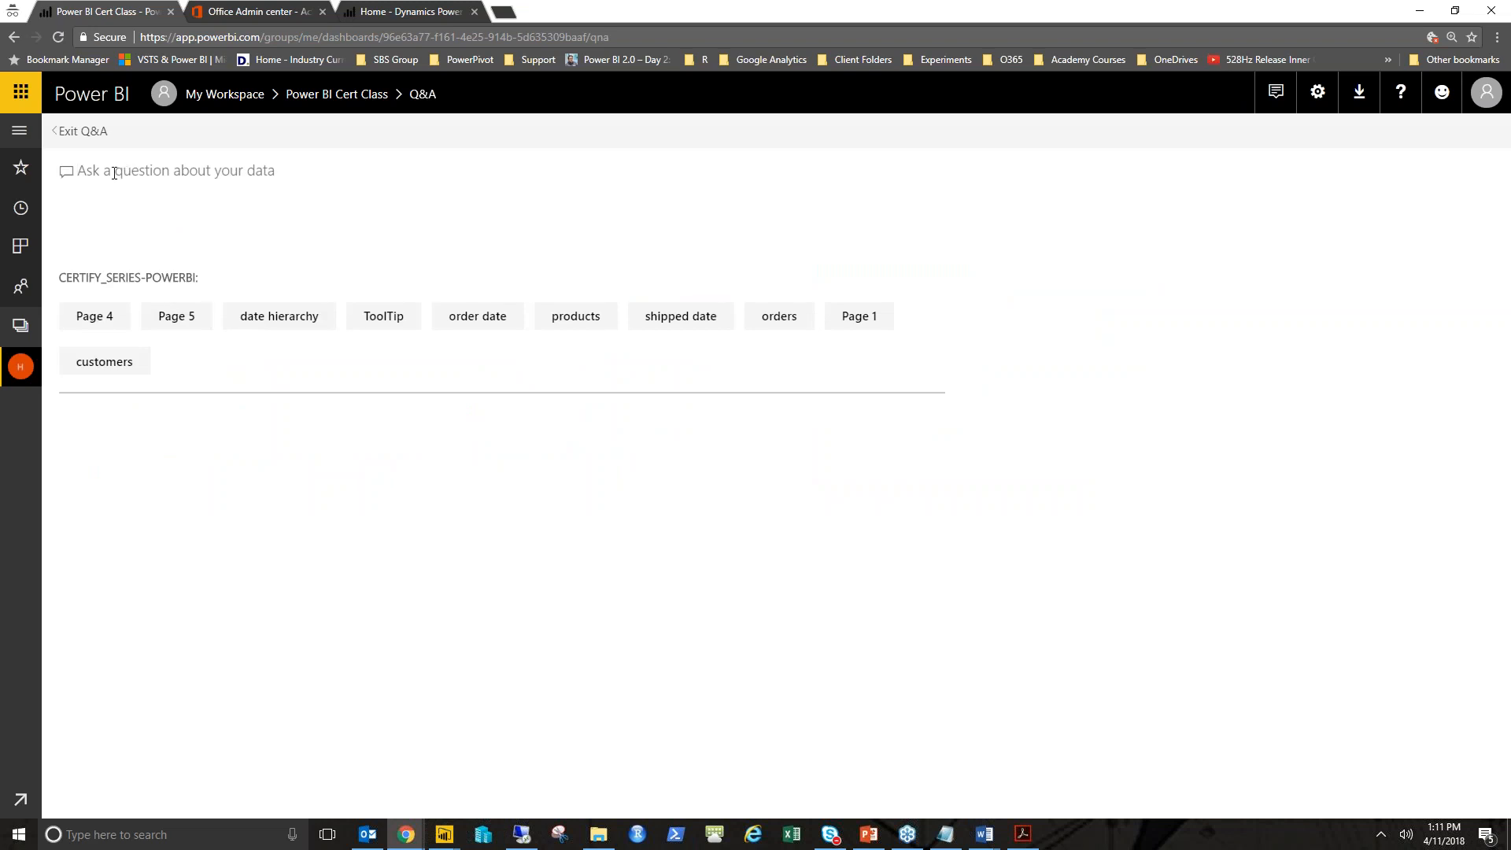
{"action": "left_click", "coordinate": [63, 131]}
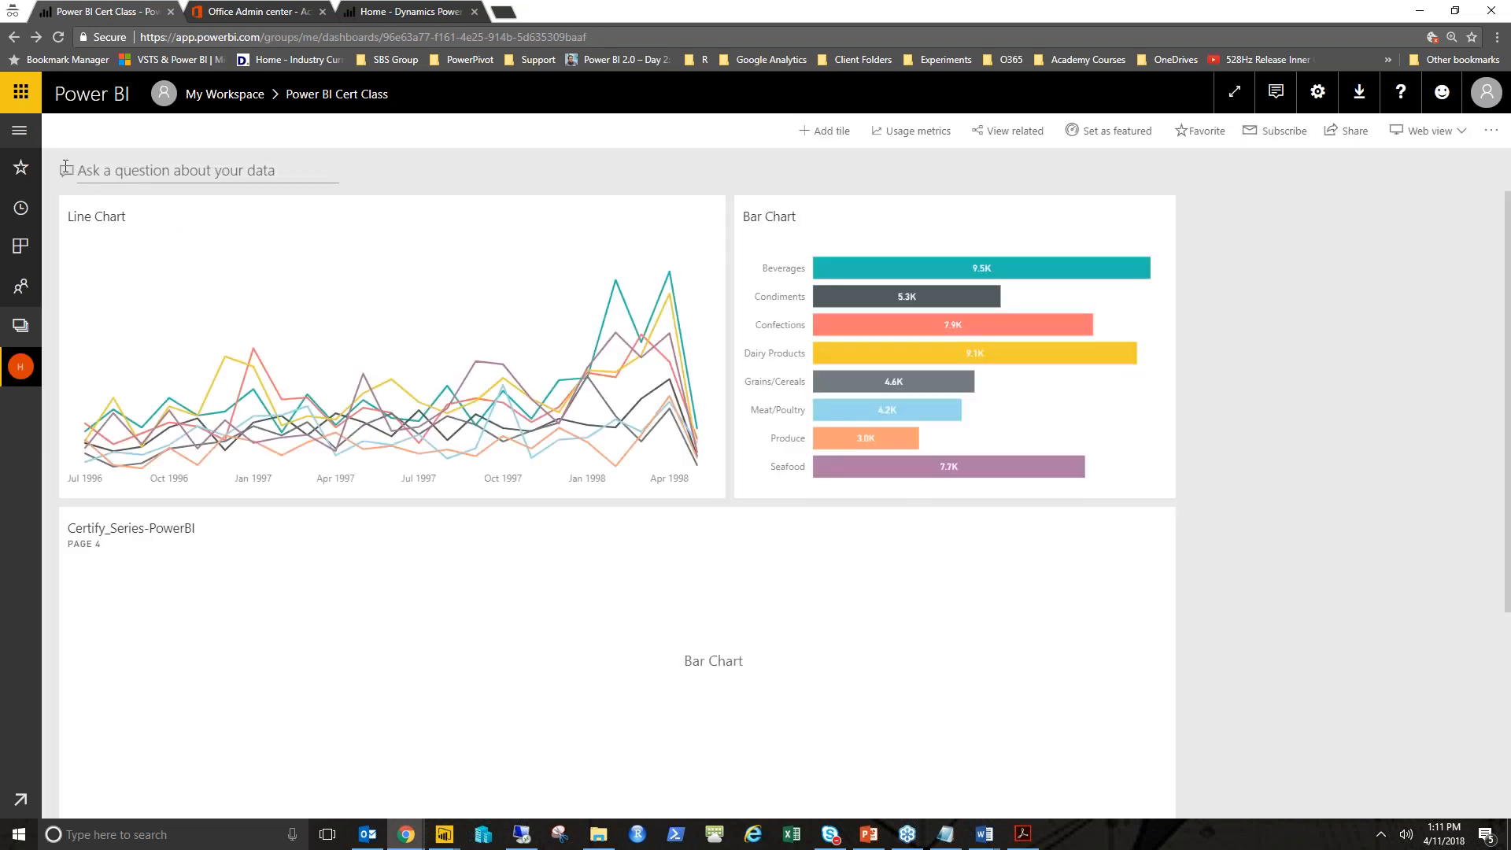
{"action": "left_click", "coordinate": [87, 169]}
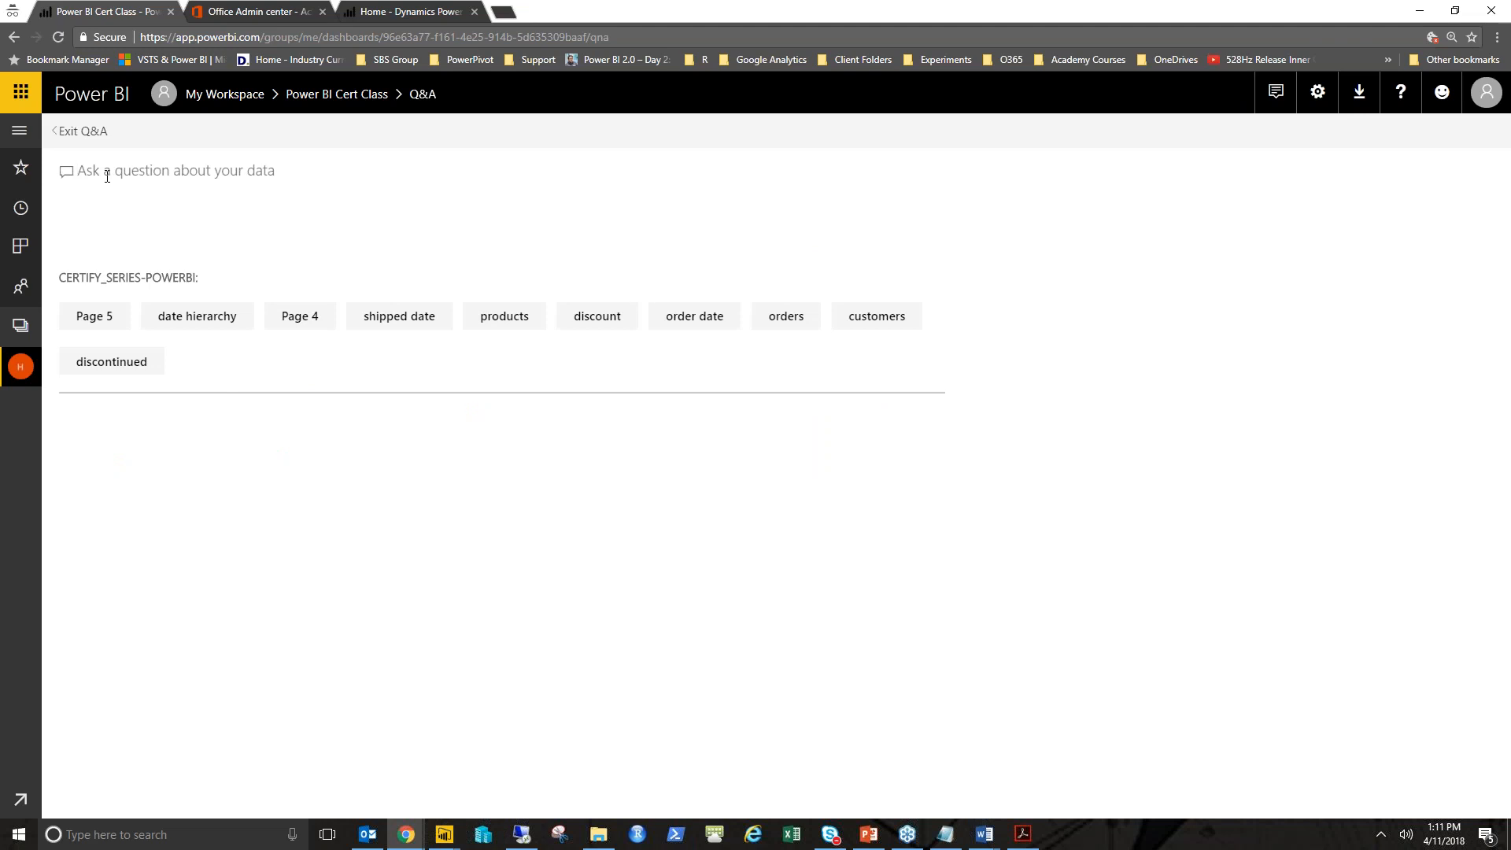
{"action": "type", "text": "top prode"}
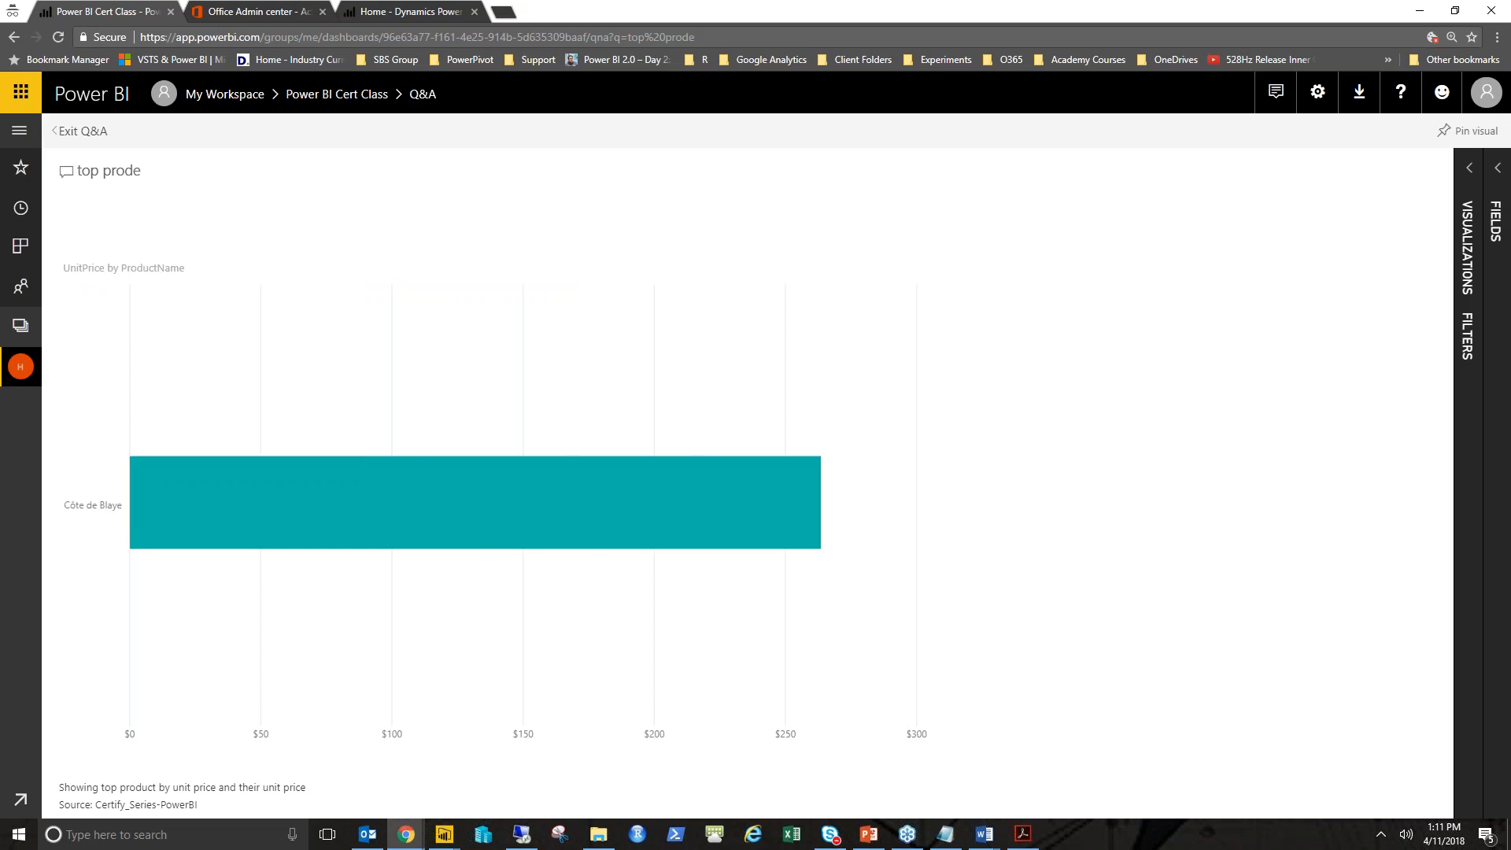
{"action": "key", "text": "BackSpace"}
{"action": "type", "text": "uct by quanitit"}
{"action": "key", "text": "BackSpace"}
{"action": "key", "text": "BackSpace"}
{"action": "type", "text": "tity"}
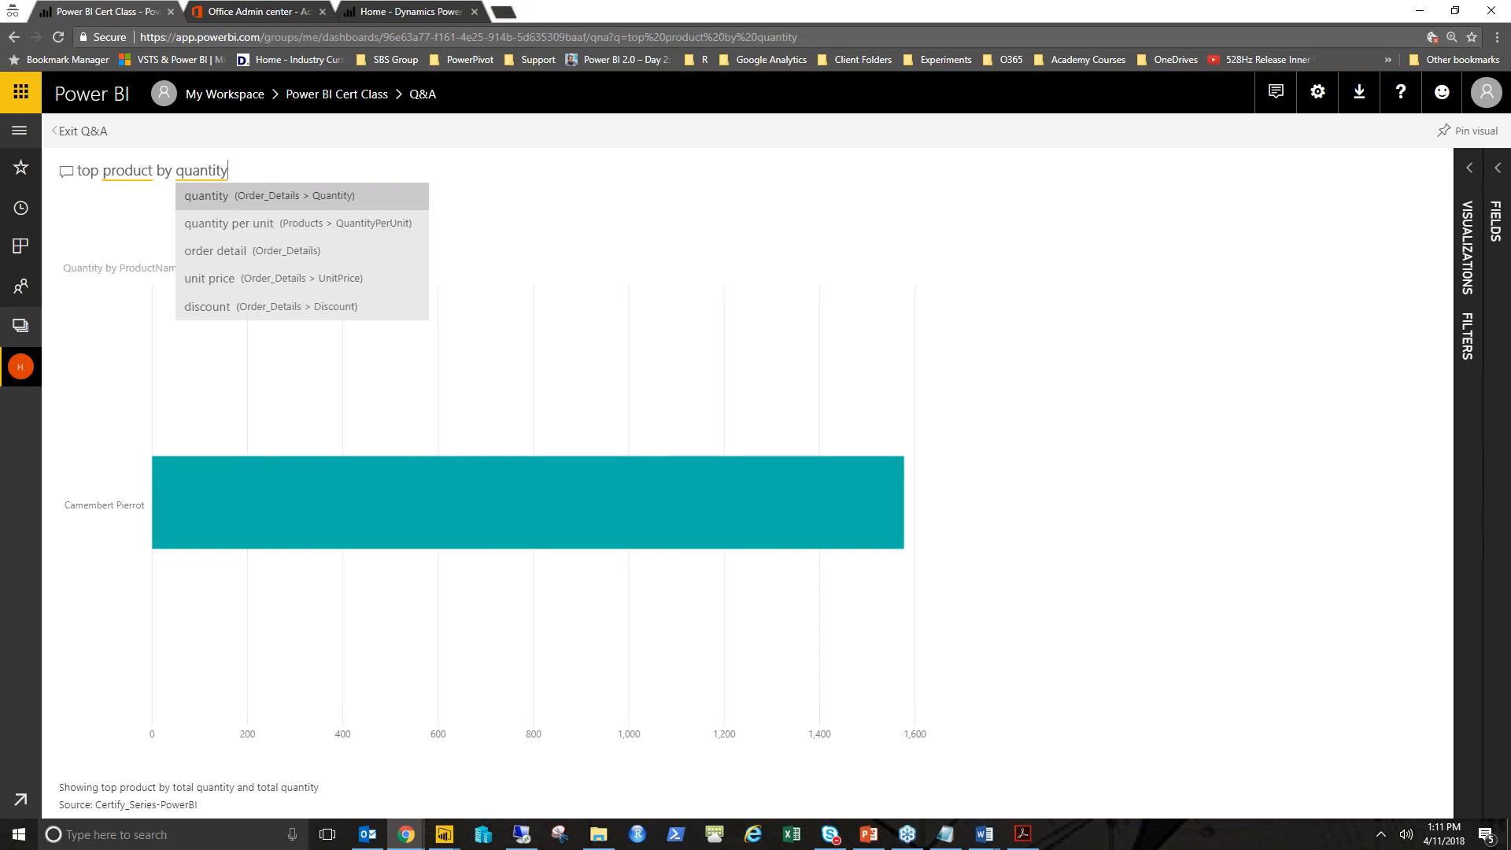
- Change the question to top products by quantity, then revert it to top product by quantity
{"action": "left_click", "coordinate": [155, 174]}
{"action": "key", "text": "BackSpace"}
{"action": "type", "text": "s"}
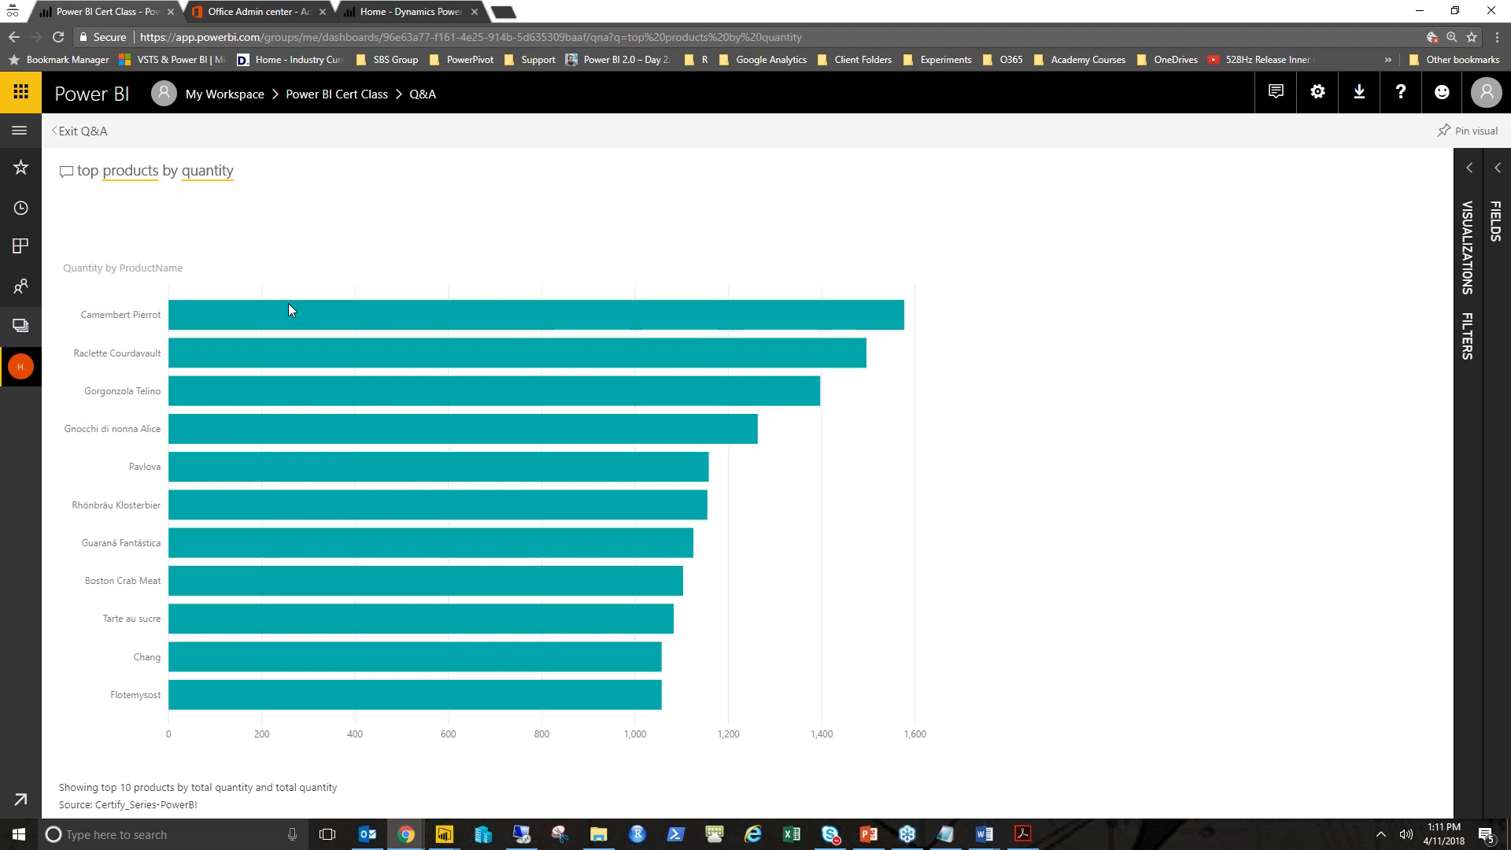
{"action": "mouse_move", "coordinate": [288, 305]}
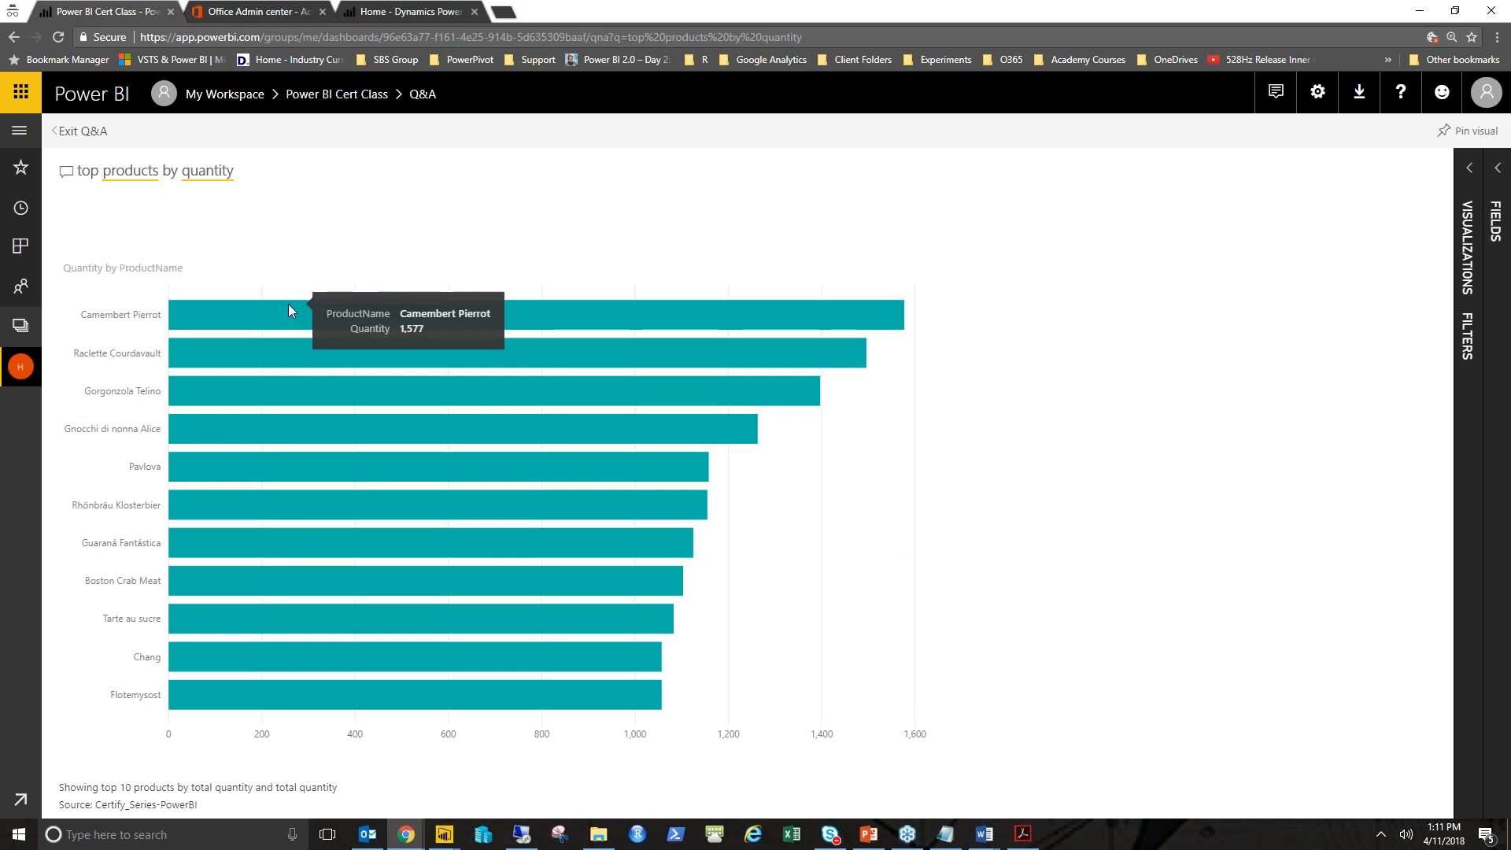
{"action": "key", "text": "BackSpace"}
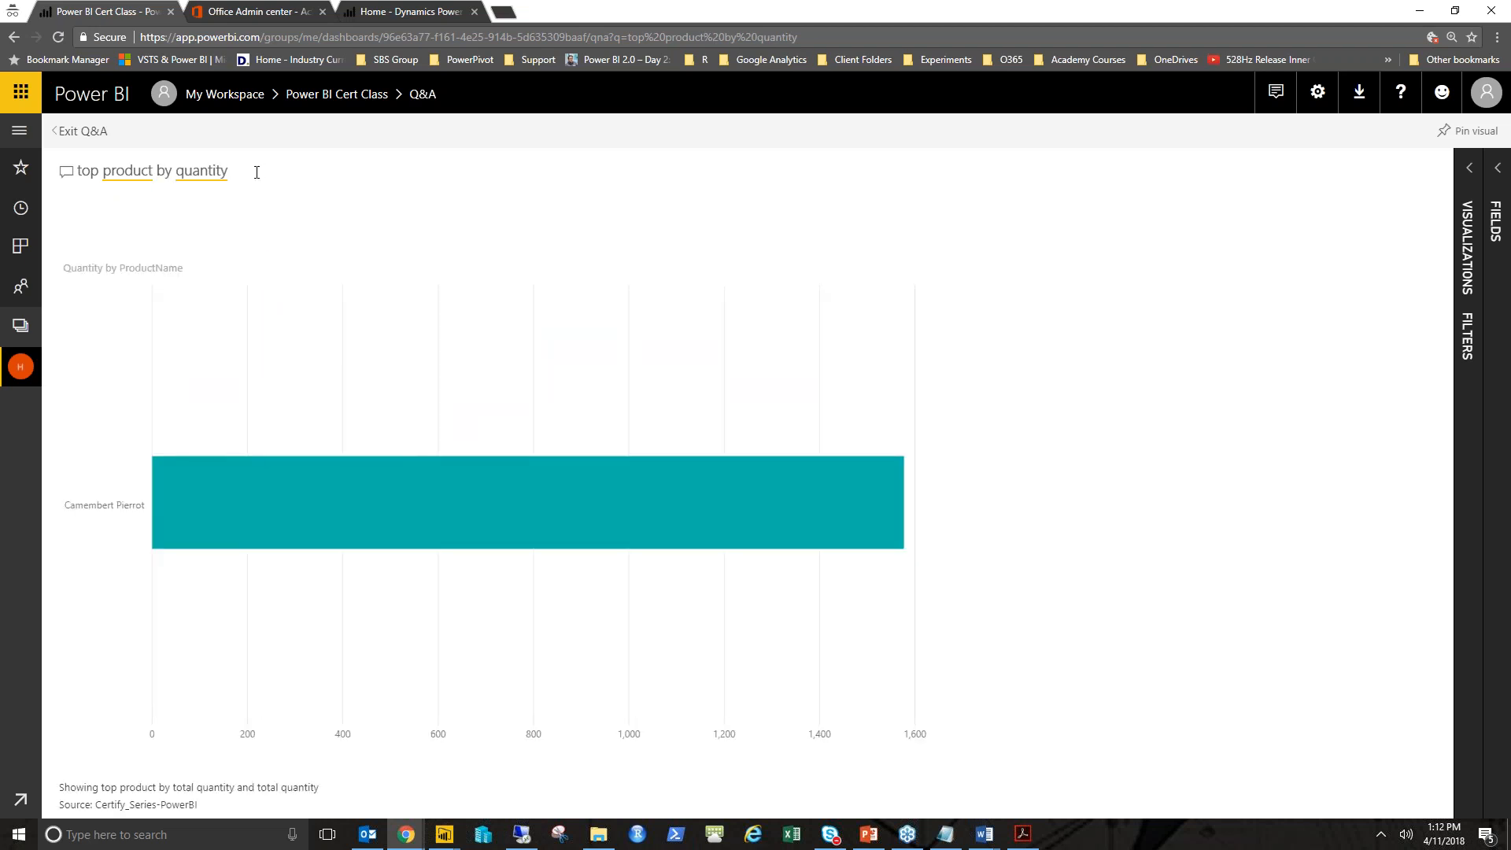
- Extend the question to top product by quantity in card so the answer shows as a card
{"action": "type", "text": "in card"}
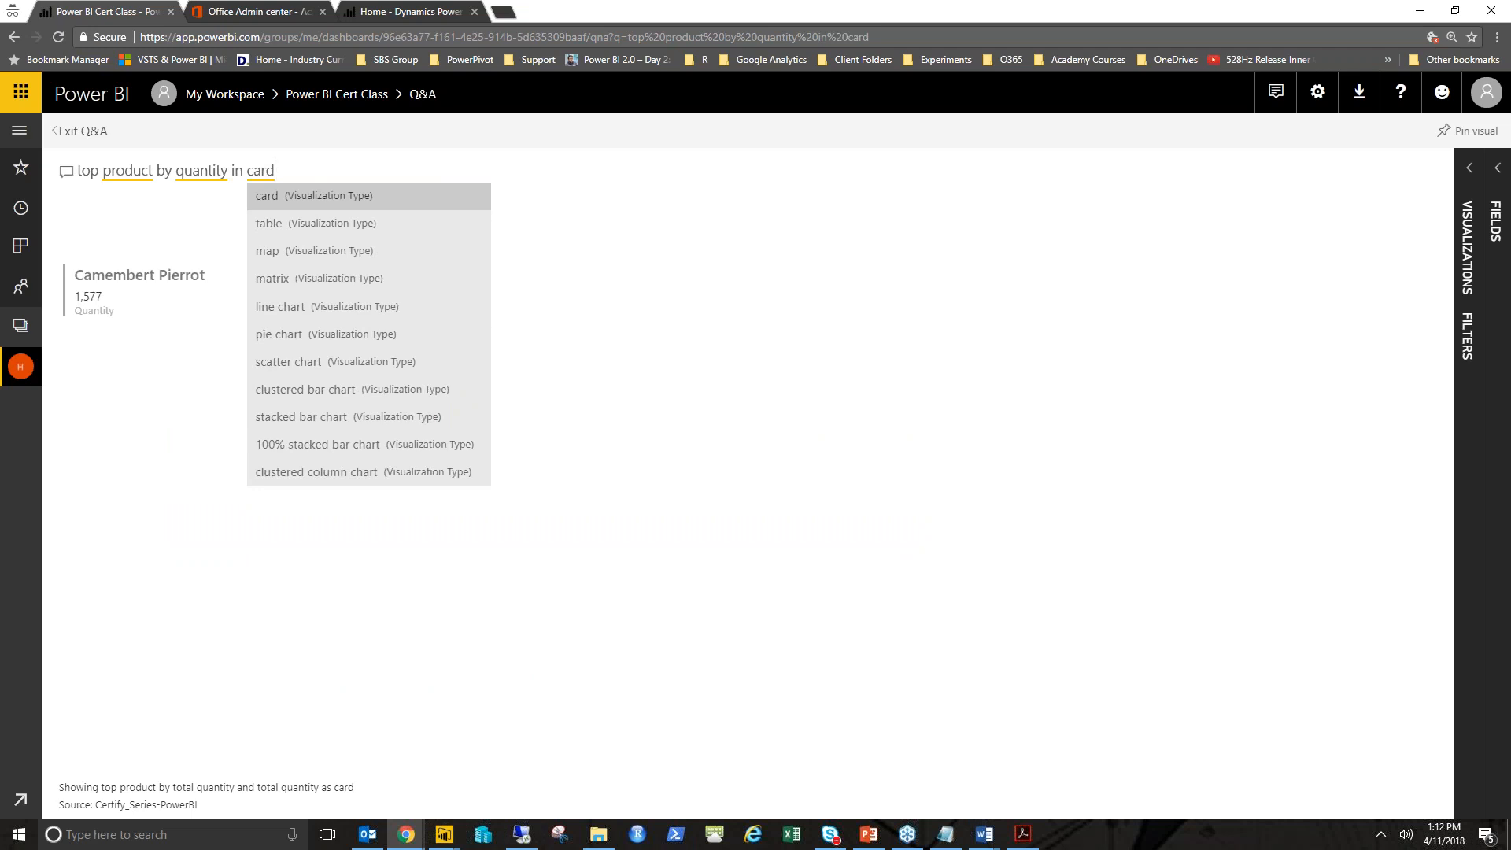
{"action": "key", "text": "Down"}
{"action": "key", "text": "Return"}
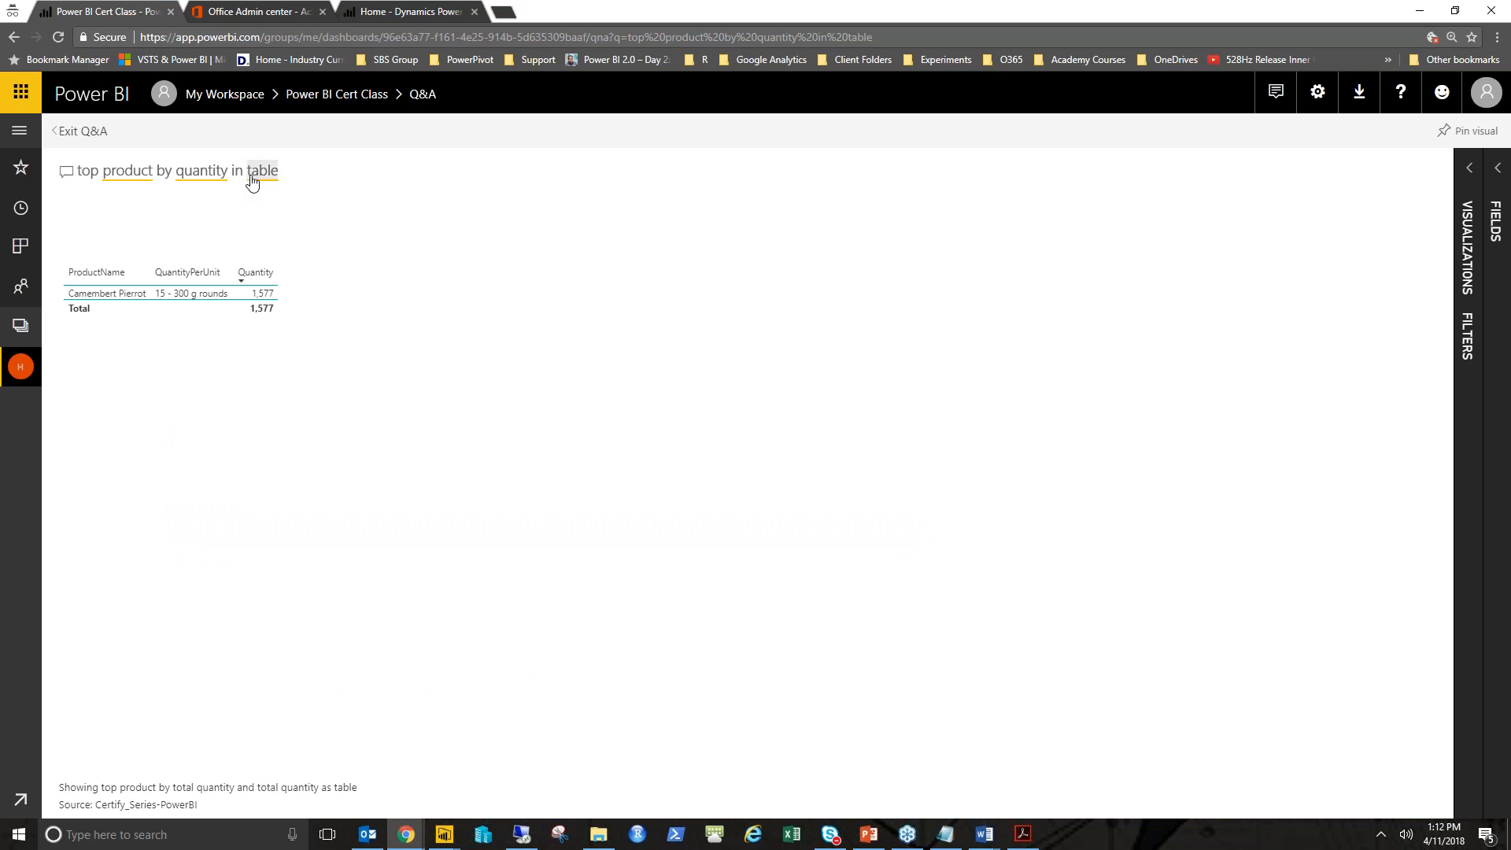
{"action": "key", "text": "BackSpace"}
{"action": "type", "text": "card"}
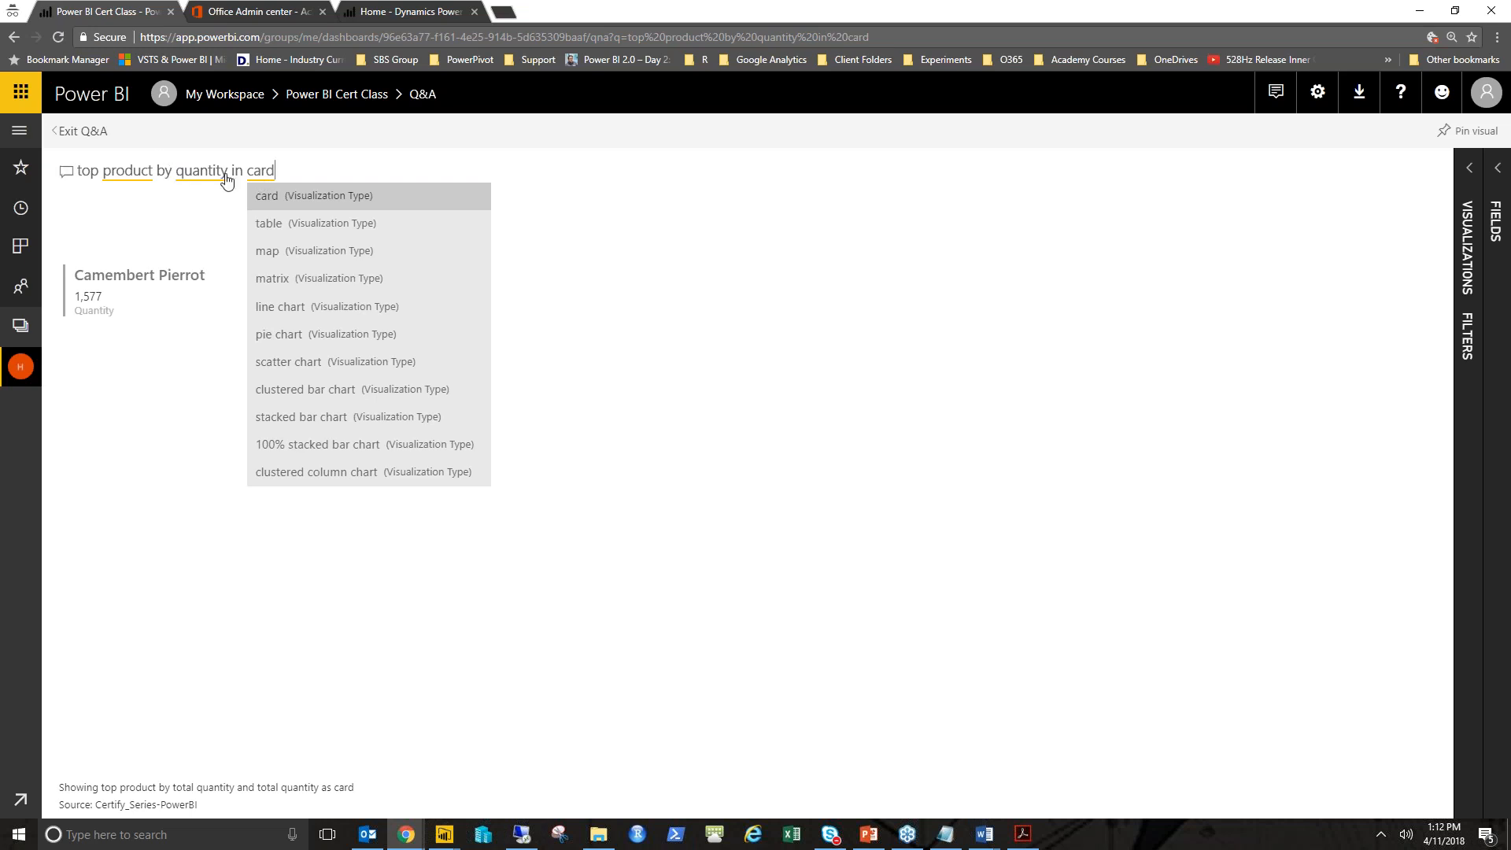
{"action": "left_click", "coordinate": [665, 216]}
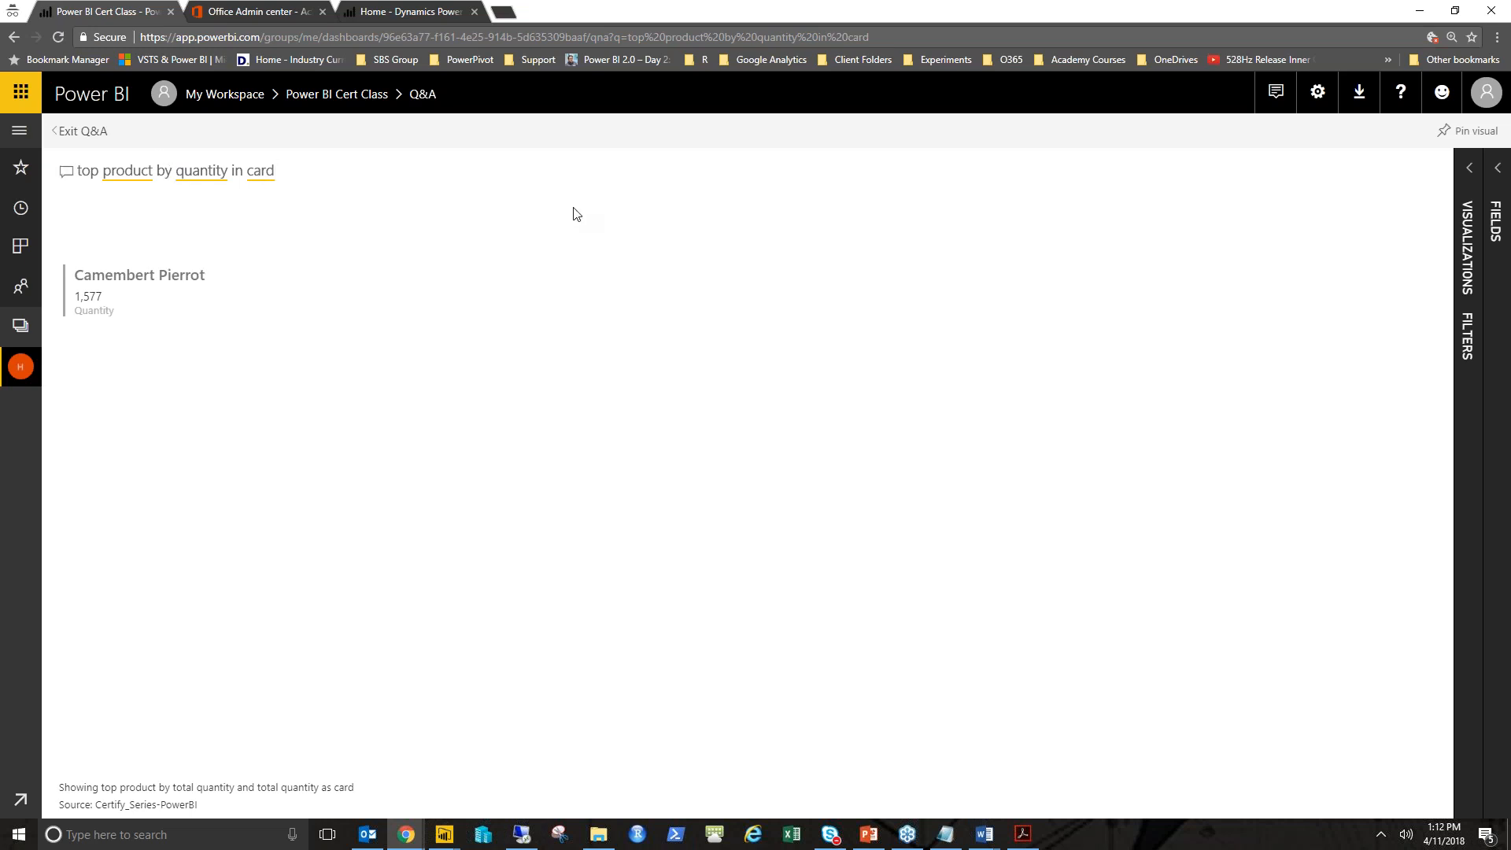
- Switch the Q&A answer to the single-value Card visualization and collapse the visualization pane
{"action": "left_click", "coordinate": [1468, 166]}
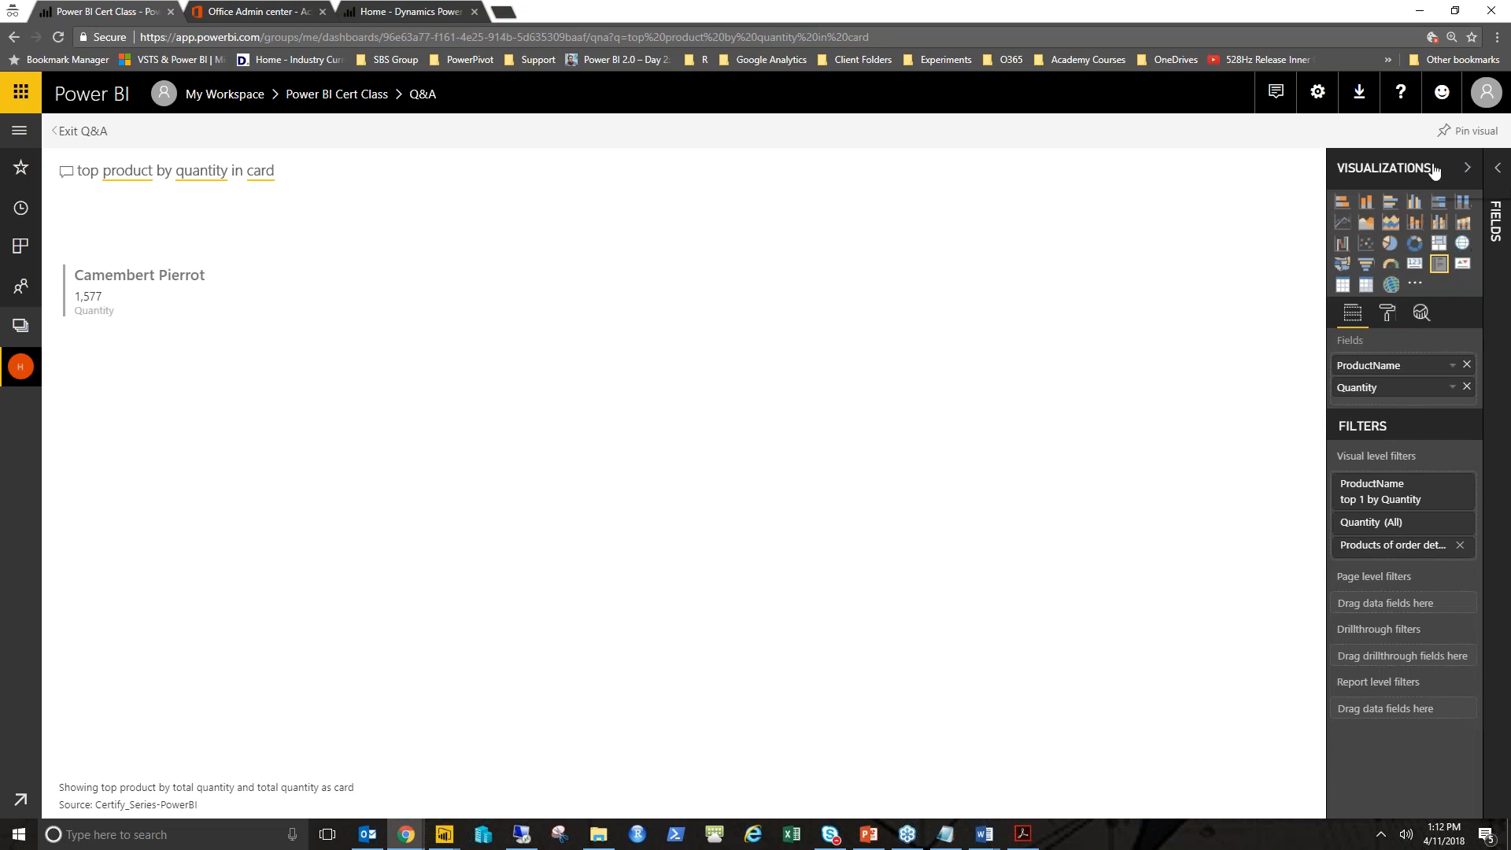
{"action": "left_click", "coordinate": [1466, 168]}
{"action": "left_click", "coordinate": [1462, 191]}
{"action": "left_click", "coordinate": [1414, 265]}
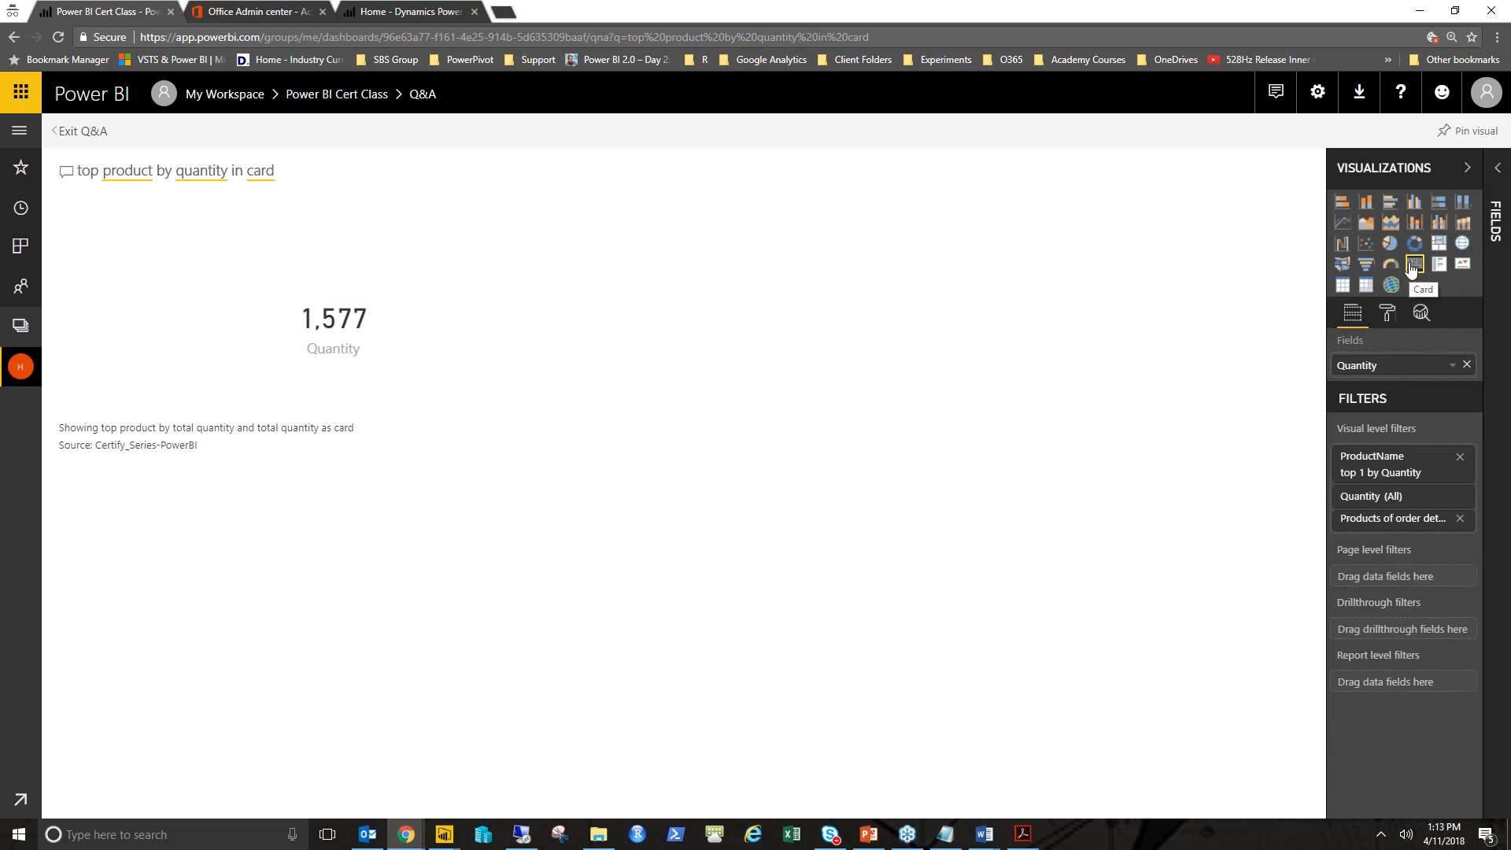
{"action": "left_click", "coordinate": [1466, 167]}
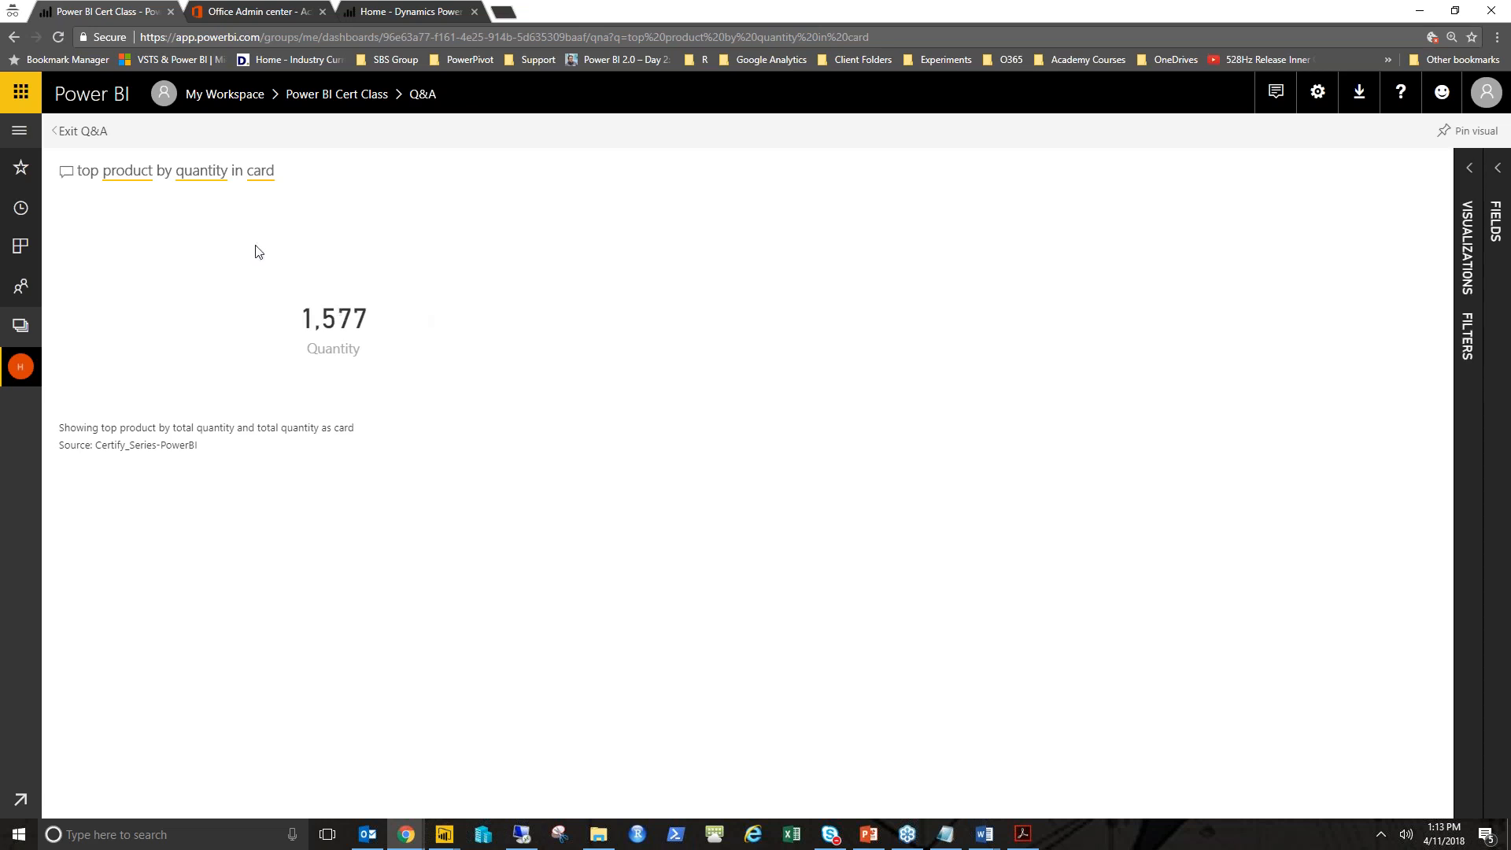
- Pin the Quantity card to the existing Power BI Cert Class dashboard and go to the dashboard
{"action": "left_click", "coordinate": [1459, 132]}
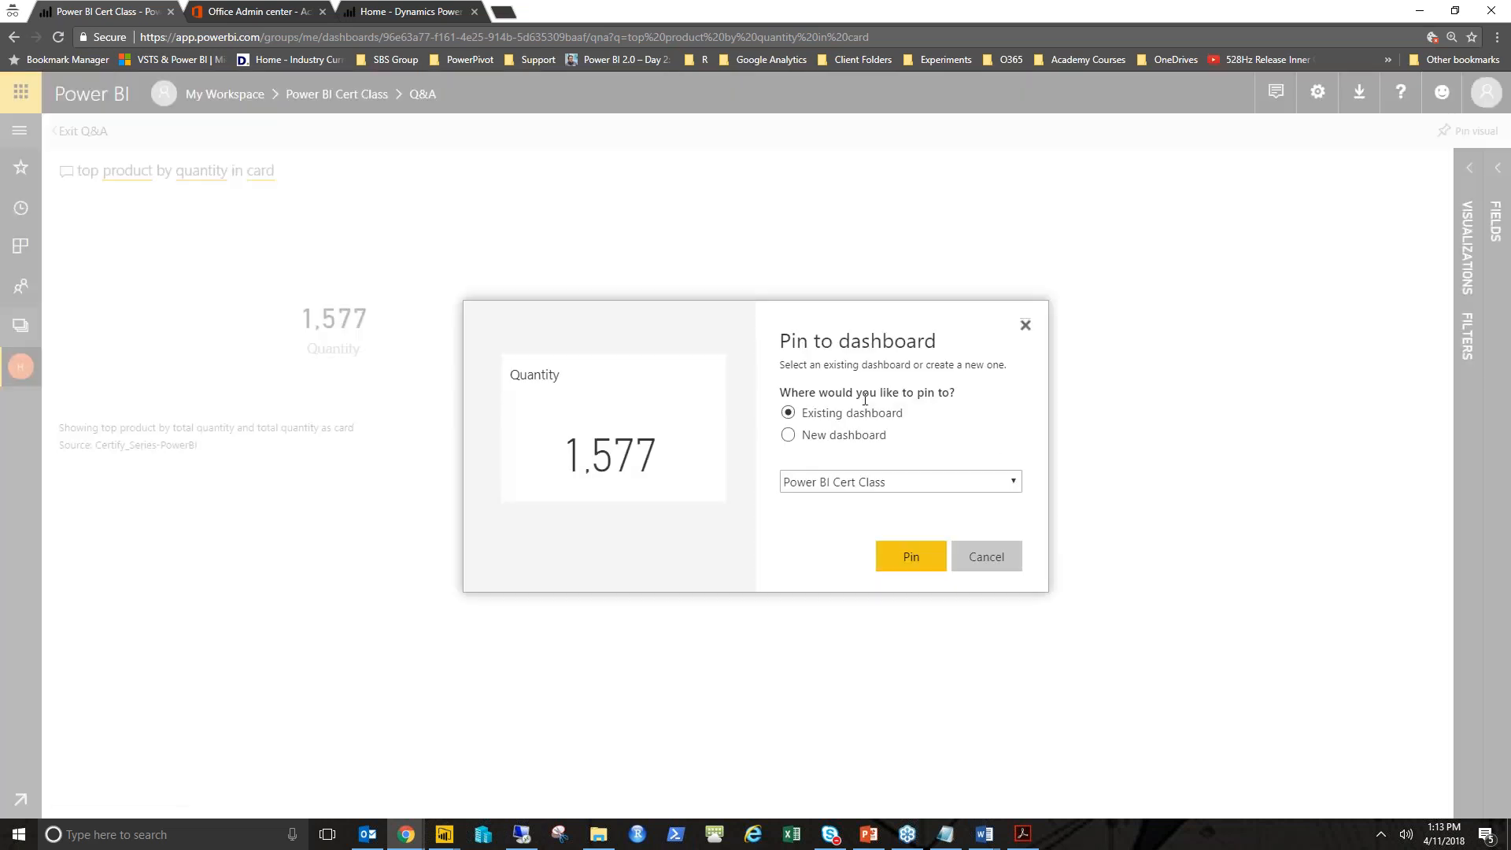
{"action": "left_click", "coordinate": [898, 564]}
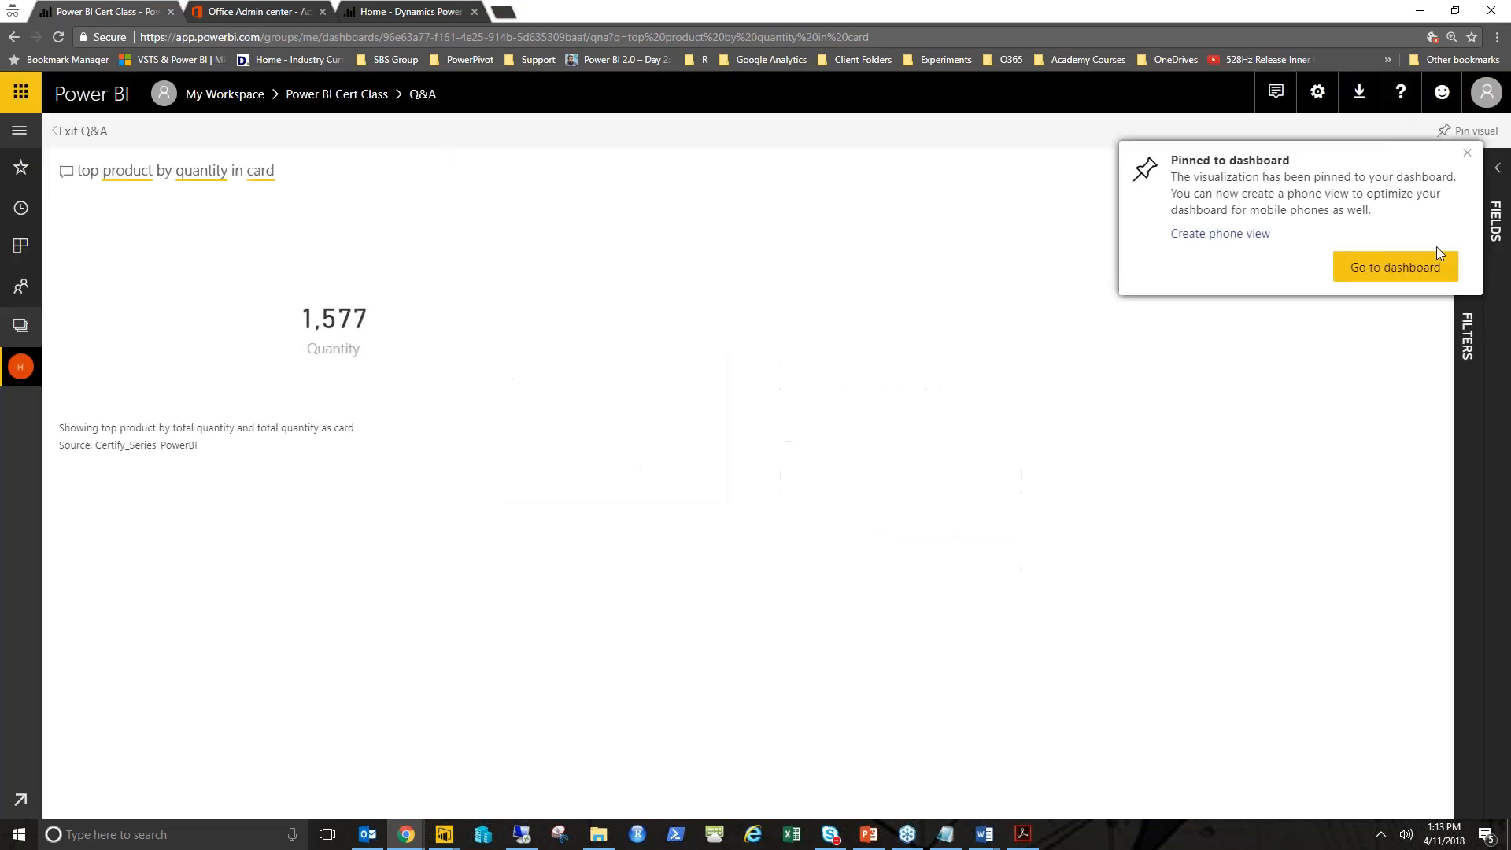
{"action": "left_click", "coordinate": [1395, 267]}
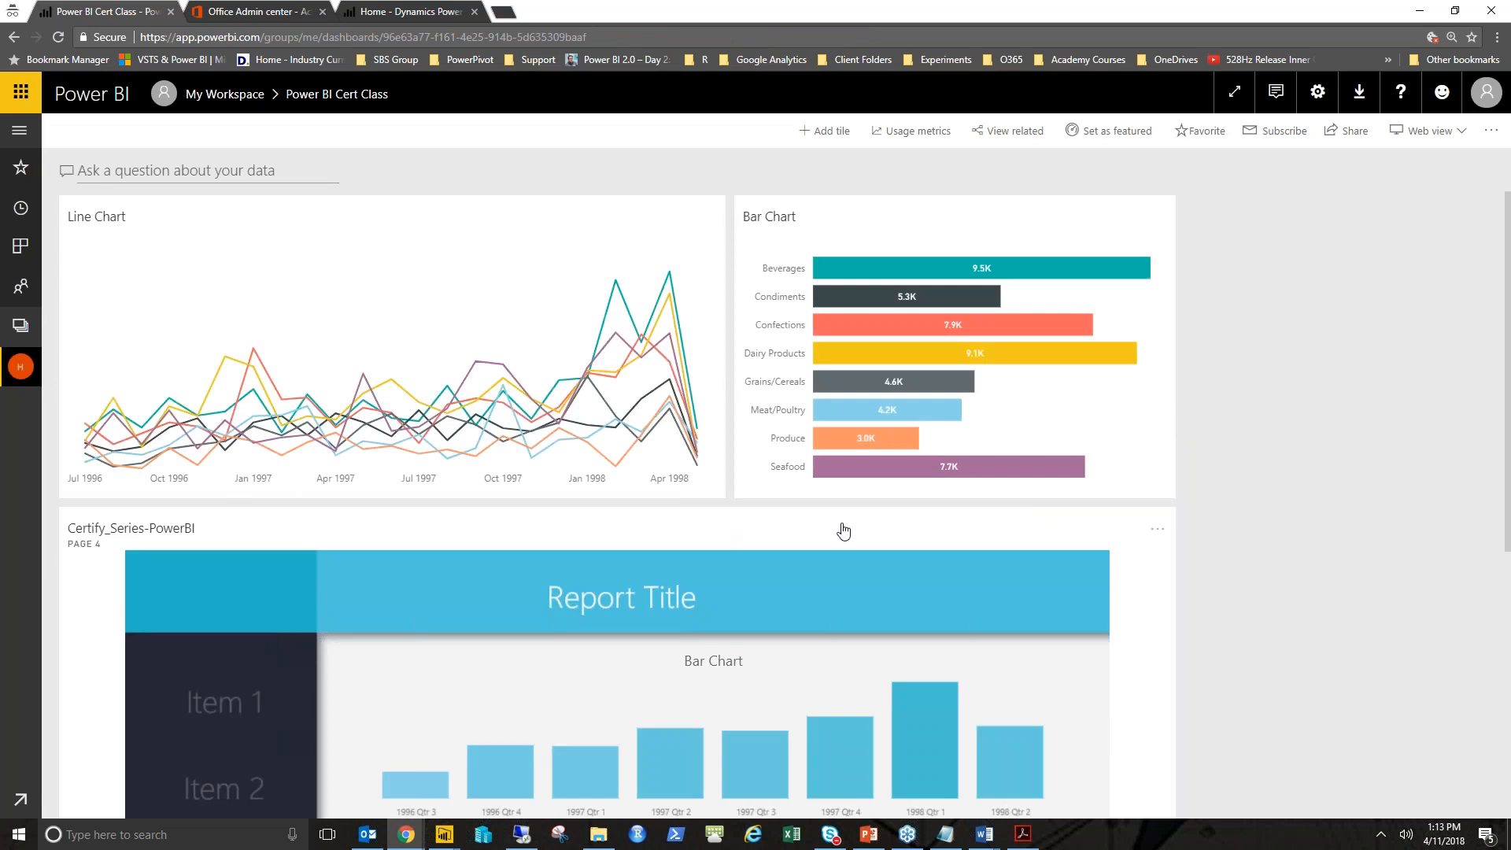
- Move the Quantity card tile beside the Bar Chart tile at the top of the dashboard
{"action": "scroll", "coordinate": [1253, 469], "scroll_direction": "down", "scroll_amount": 5}
{"action": "left_click_drag", "start_coordinate": [159, 705], "coordinate": [1315, 327]}
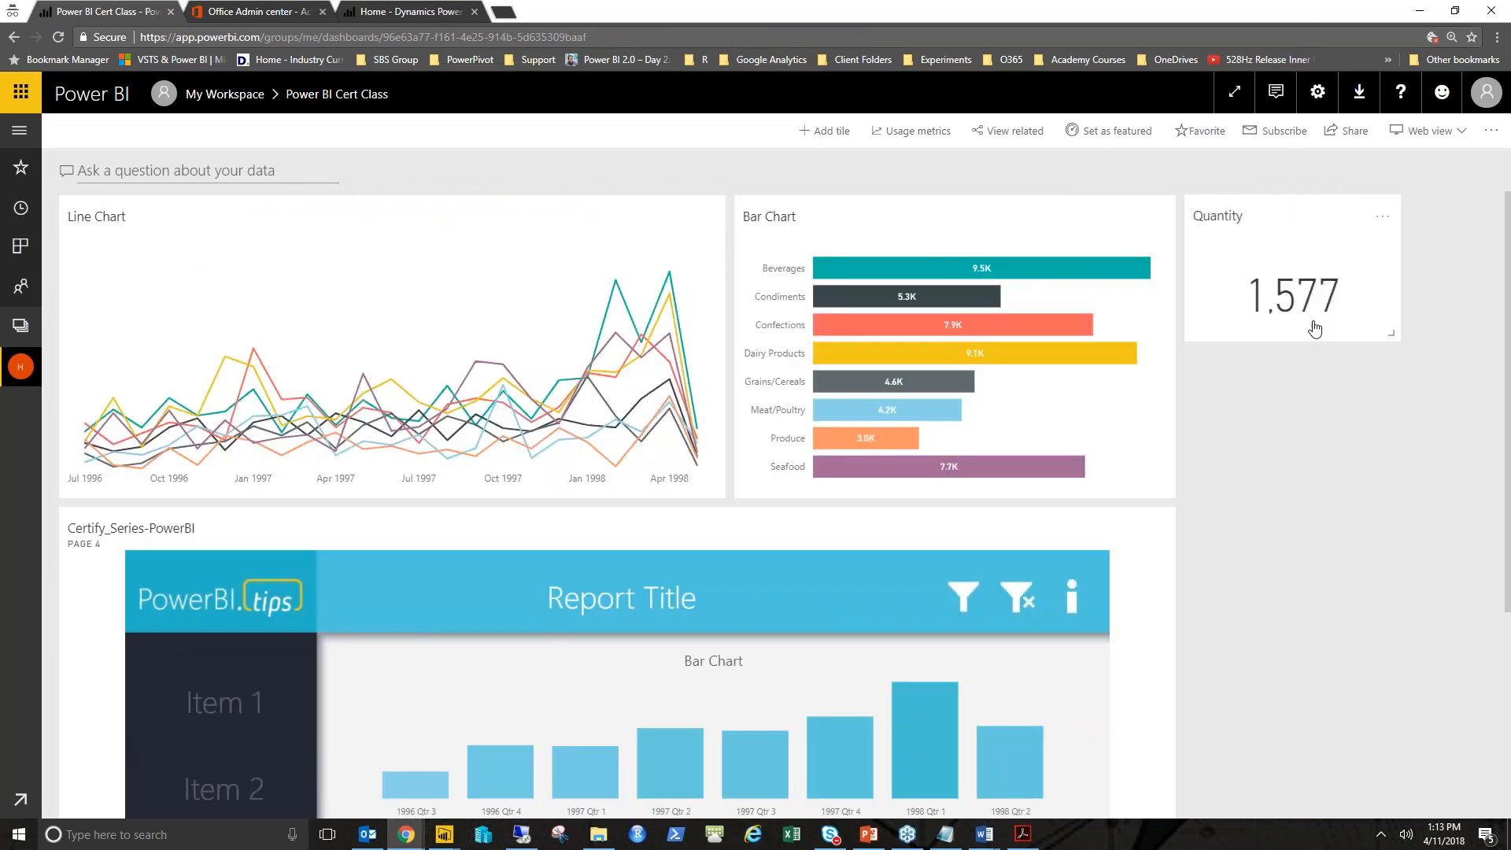
- Open alert management for the Quantity tile and add a new alert rule
{"action": "left_click", "coordinate": [1383, 218]}
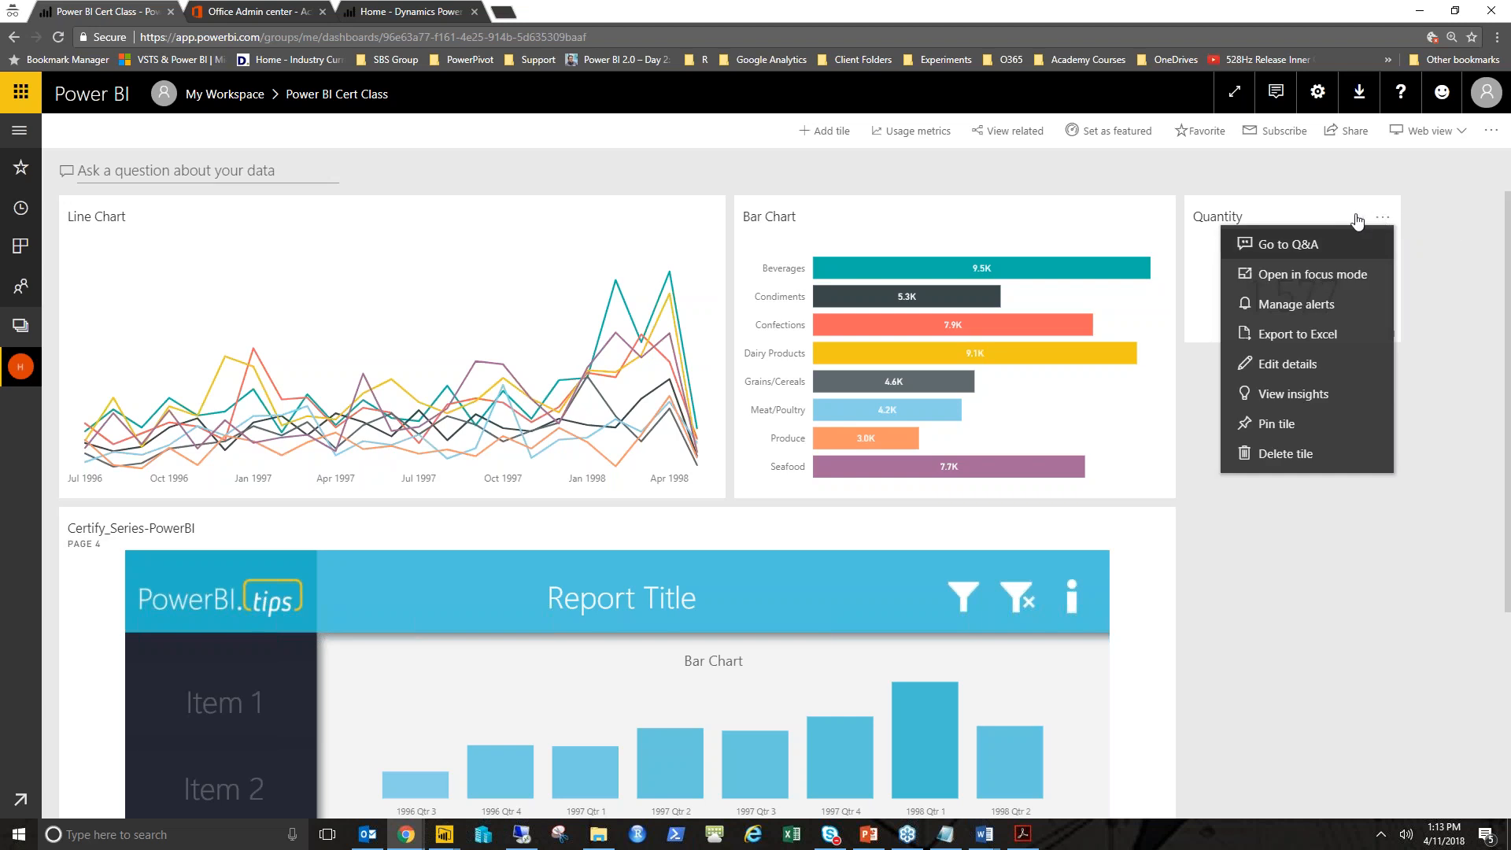
{"action": "left_click", "coordinate": [1391, 221]}
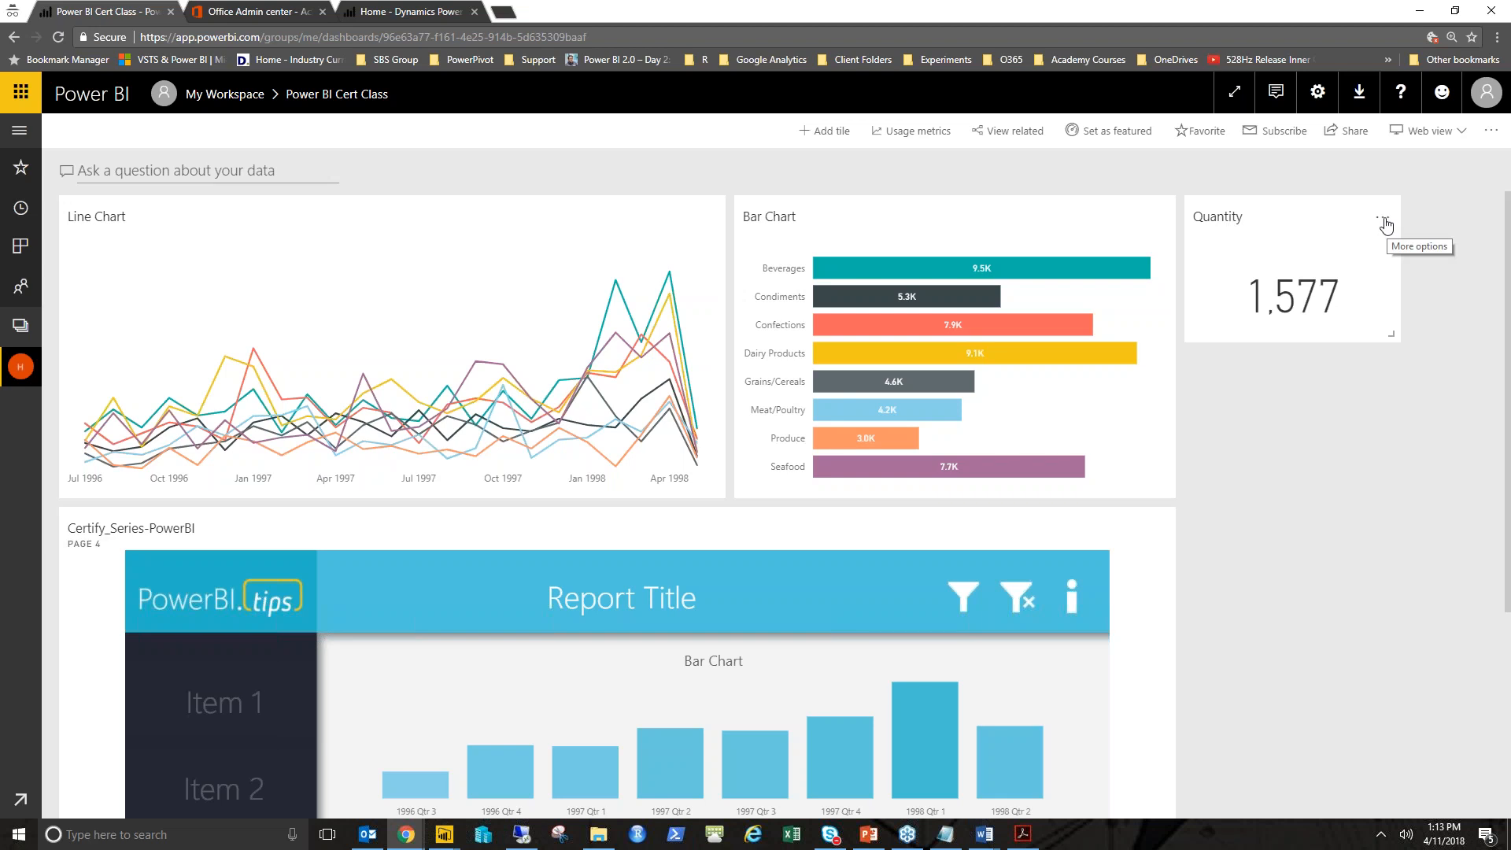
{"action": "left_click", "coordinate": [1385, 223]}
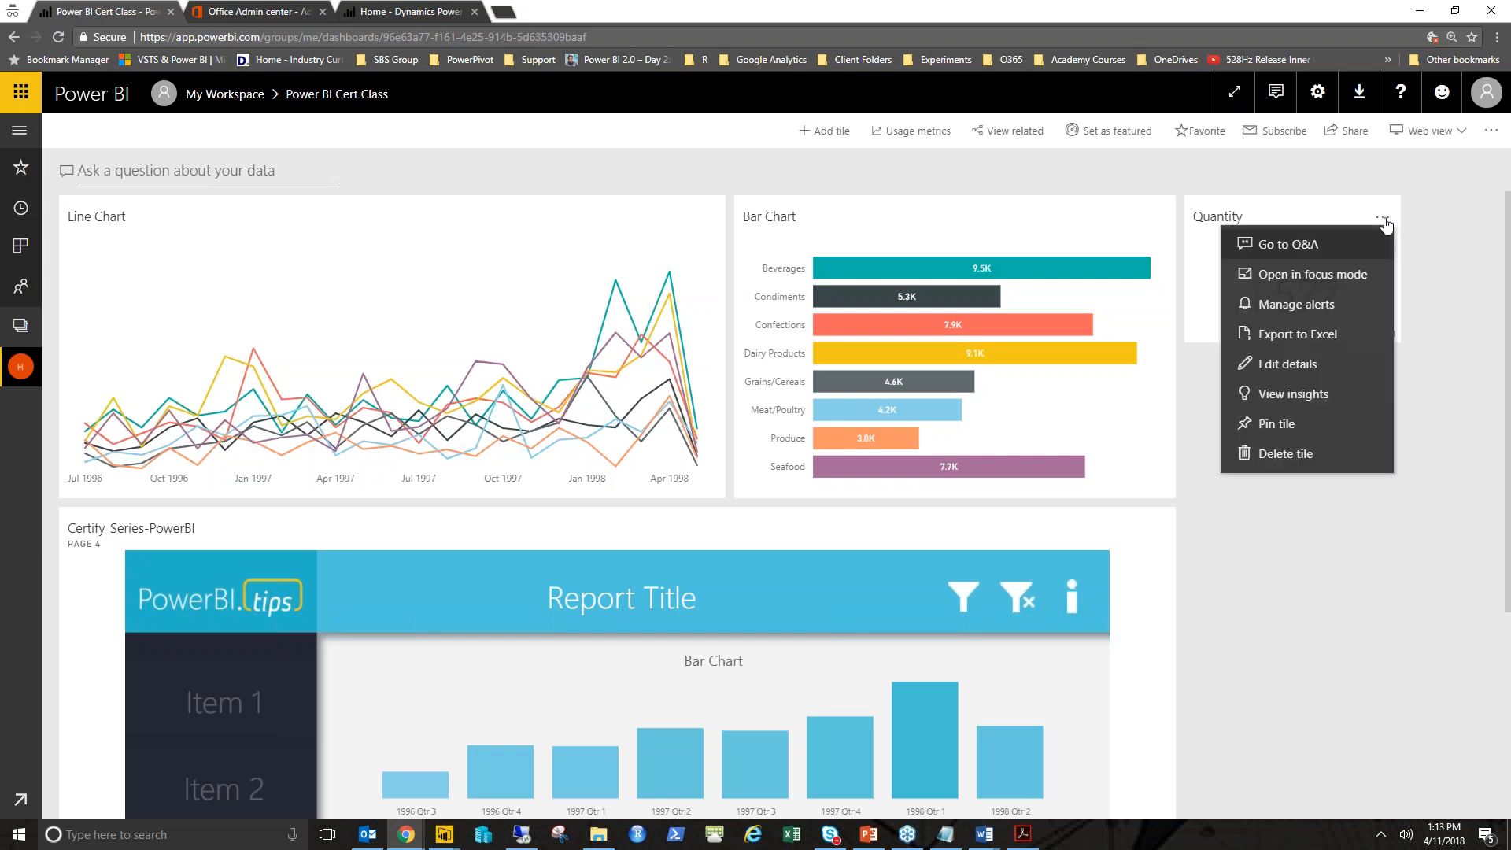
{"action": "left_click", "coordinate": [1300, 315]}
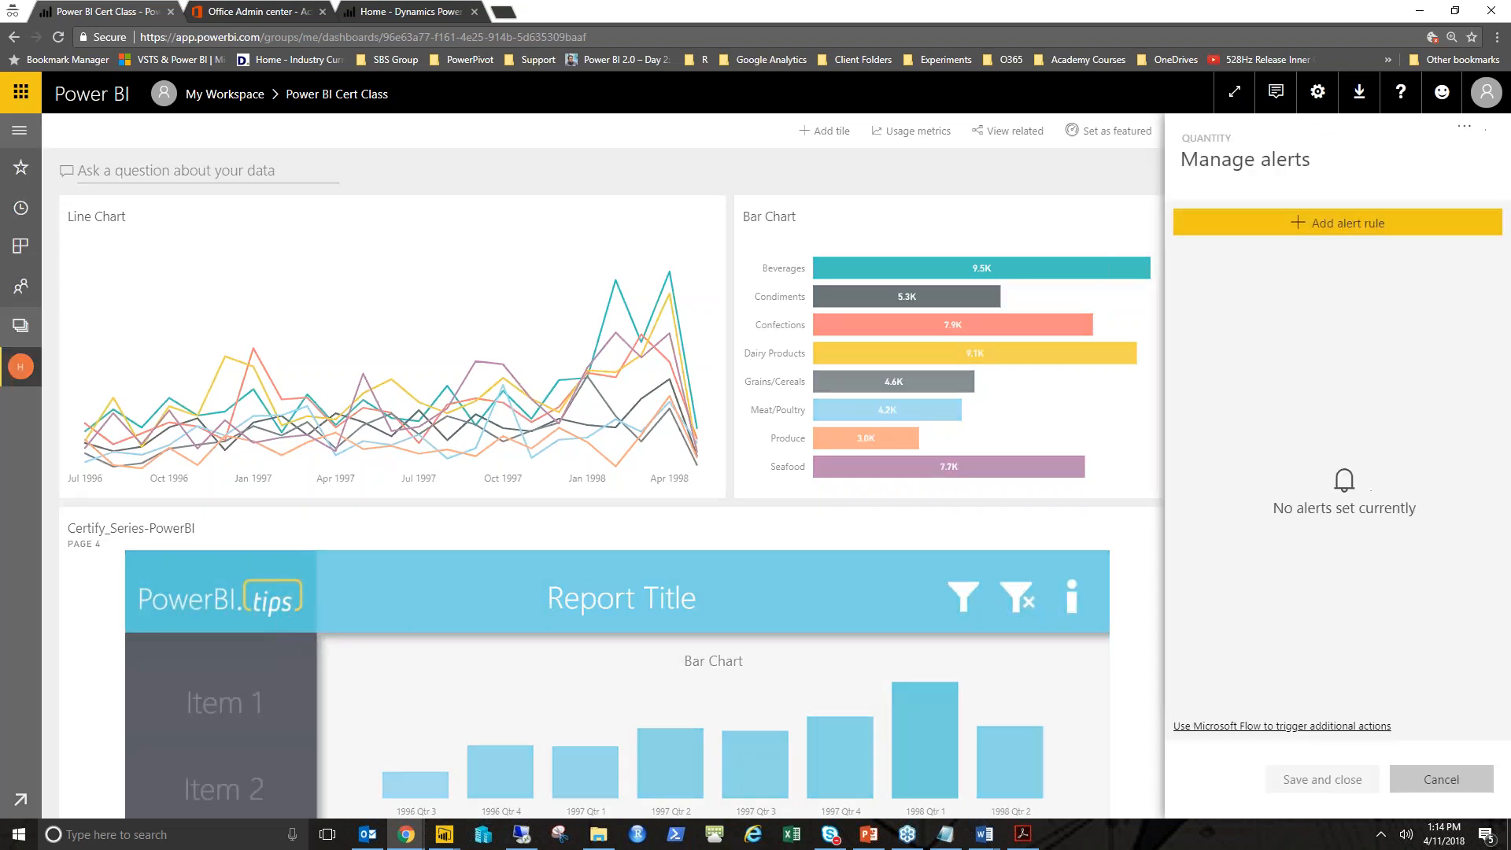
{"action": "left_click", "coordinate": [1328, 226]}
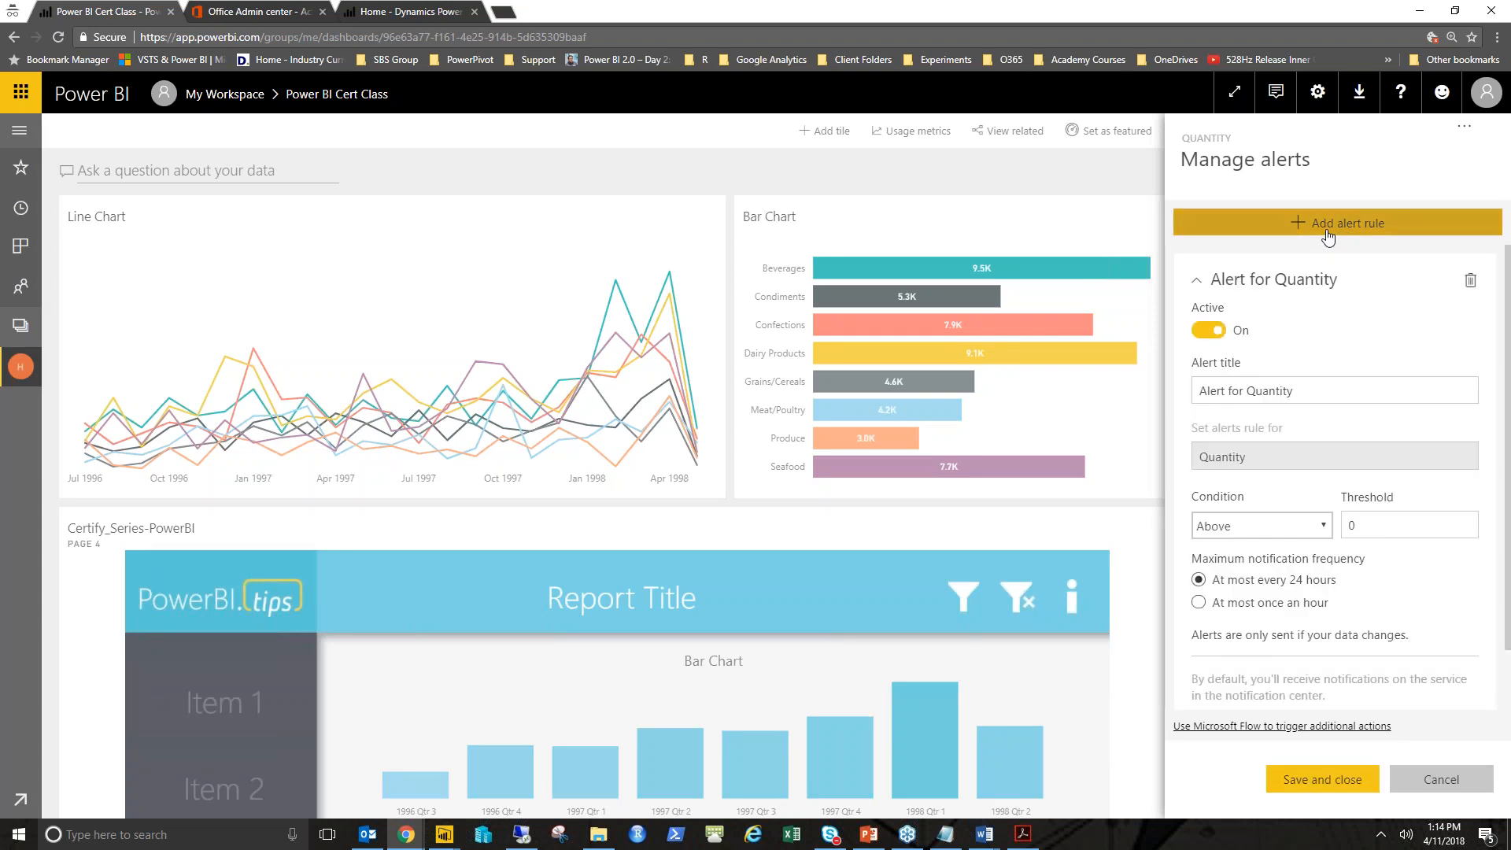
- Set the Quantity alert condition to Below with a threshold of 100, then save and close
{"action": "scroll", "coordinate": [1471, 346], "scroll_direction": "down", "scroll_amount": 1}
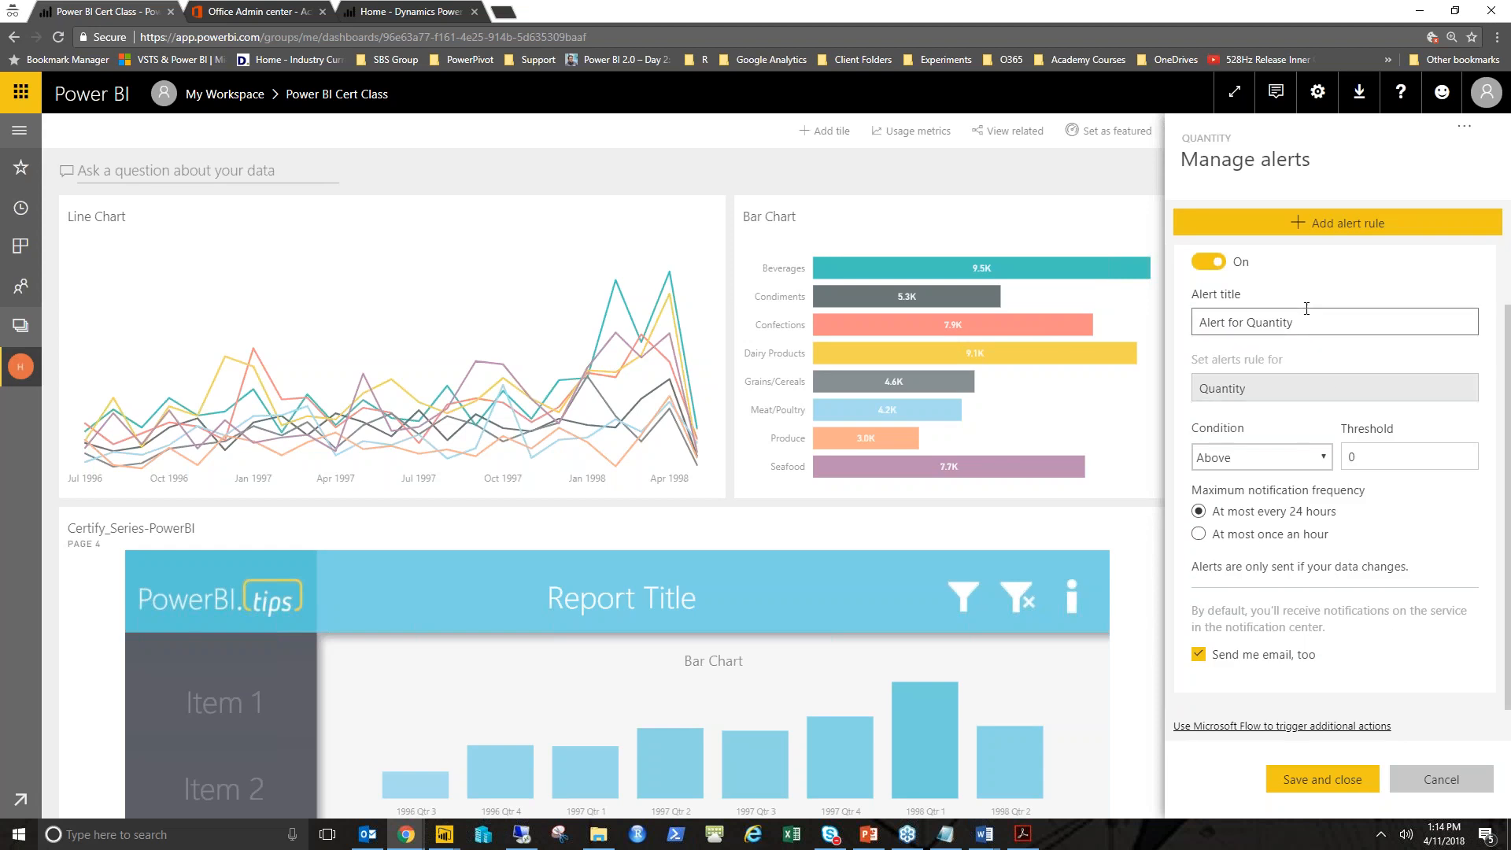
{"action": "left_click", "coordinate": [1315, 458]}
{"action": "left_click", "coordinate": [1297, 511]}
{"action": "double_click", "coordinate": [1352, 456]}
{"action": "type", "text": "1"}
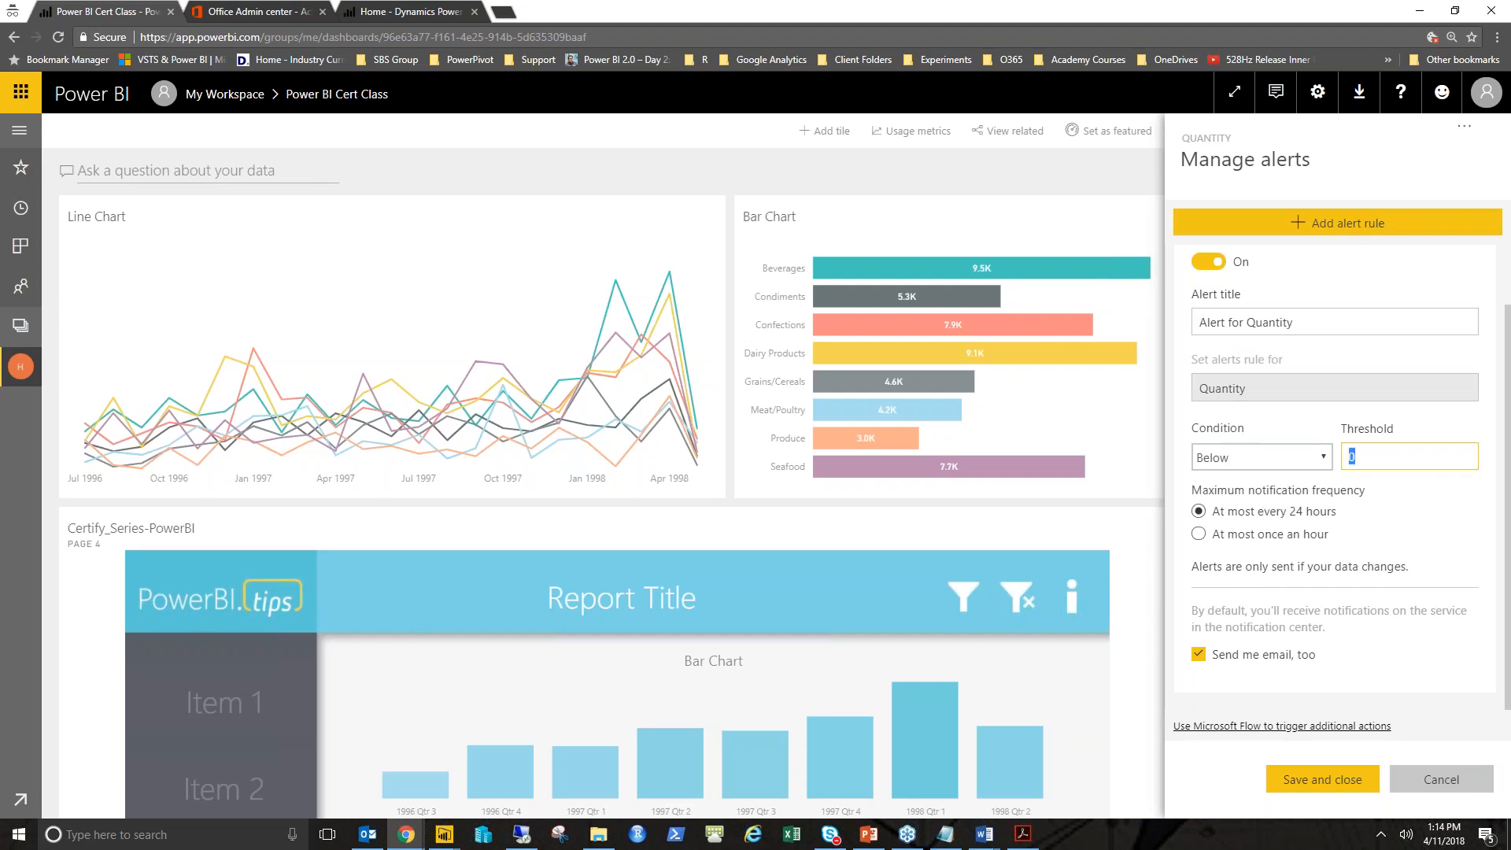
{"action": "type", "text": "00"}
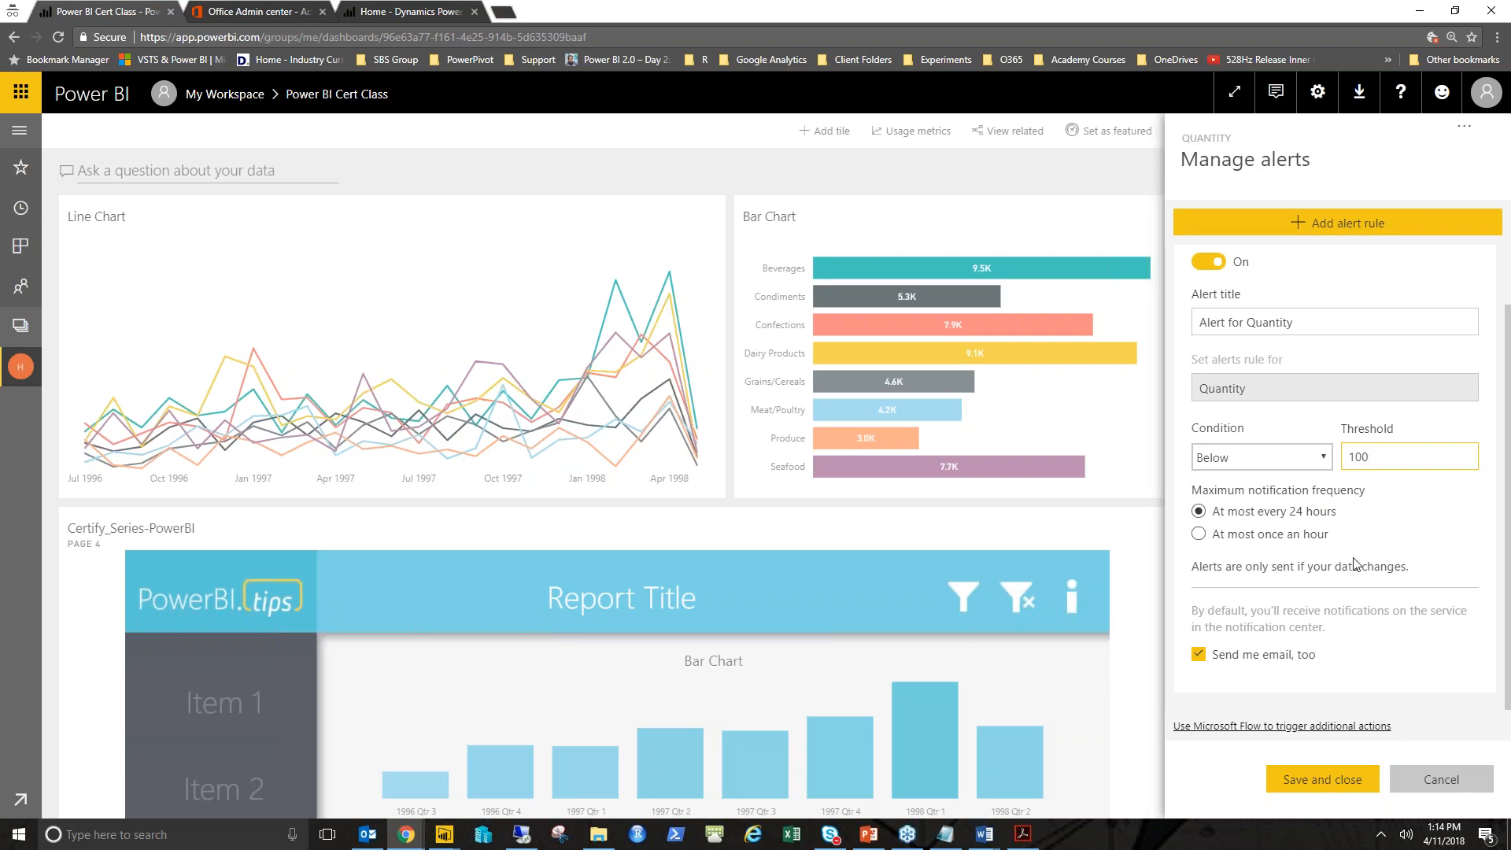
{"action": "left_click", "coordinate": [1320, 785]}
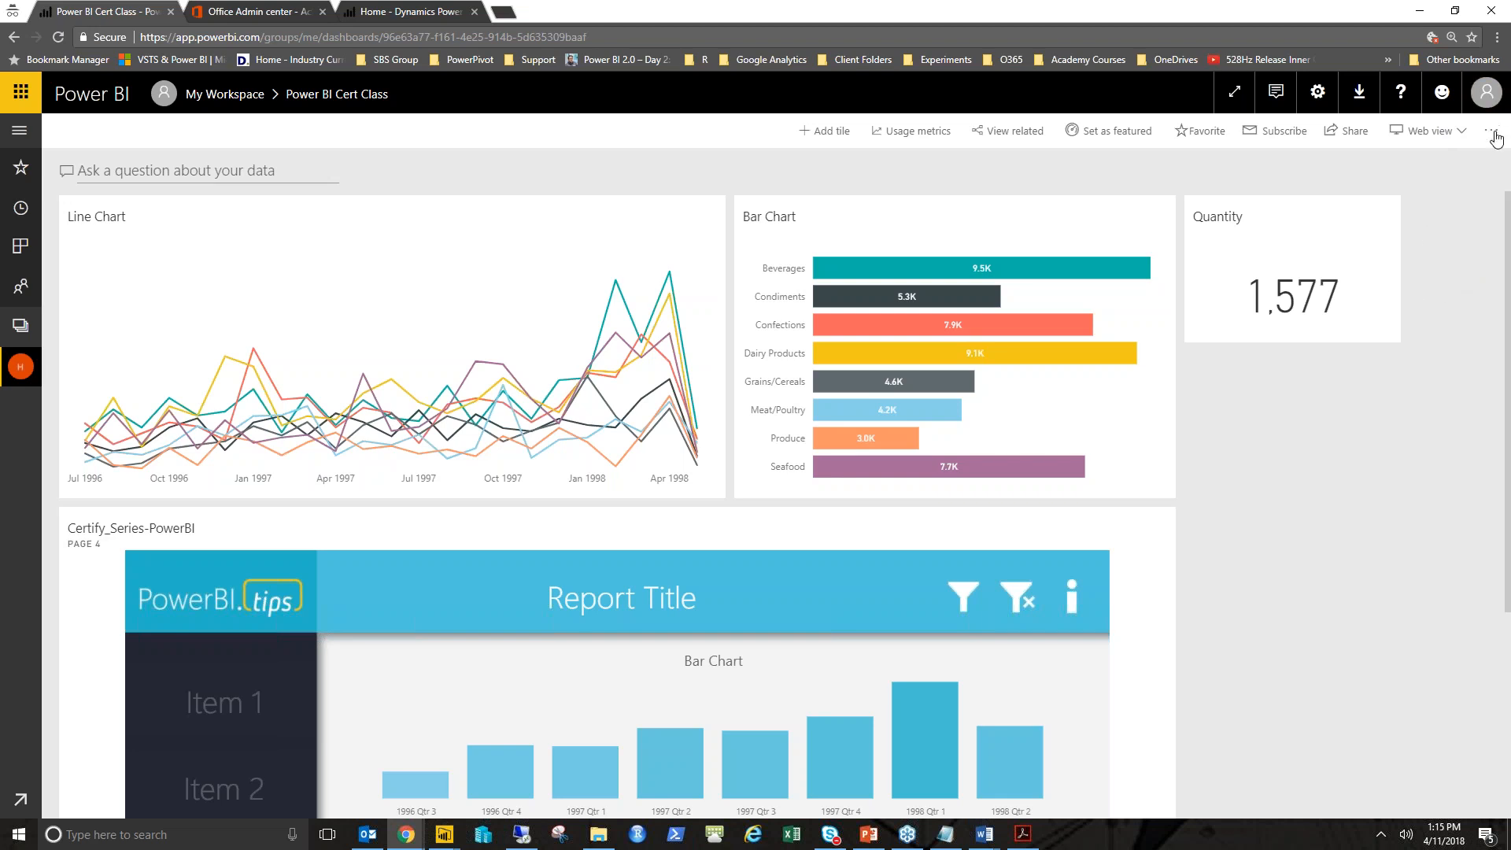
- Switch to the lab PDF and read the Q&A card and data alert instructions
{"action": "key", "text": "alt+Tab"}
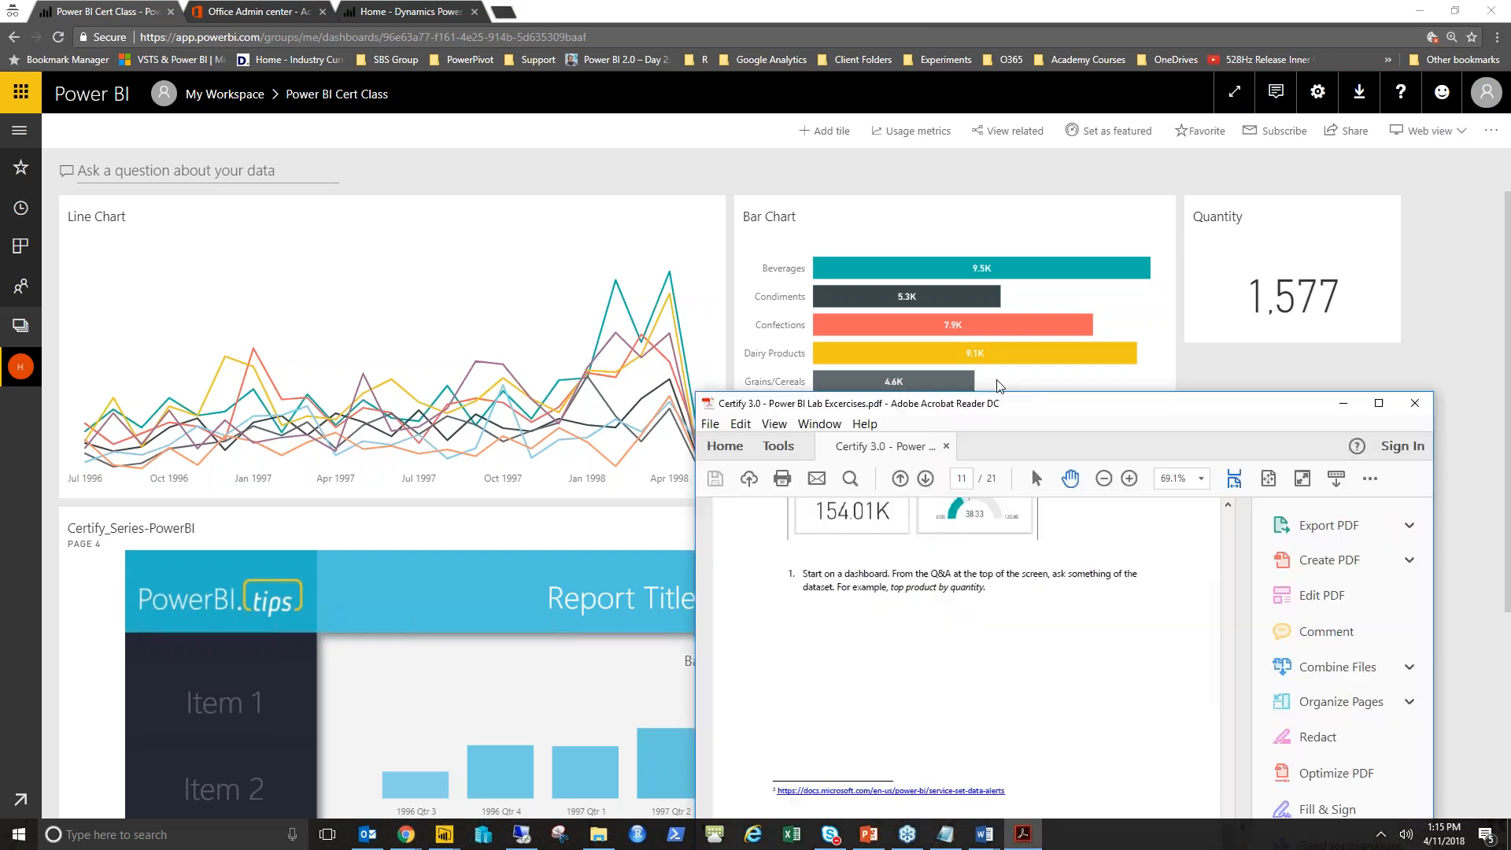
{"action": "scroll", "coordinate": [901, 462], "scroll_direction": "down", "scroll_amount": 10}
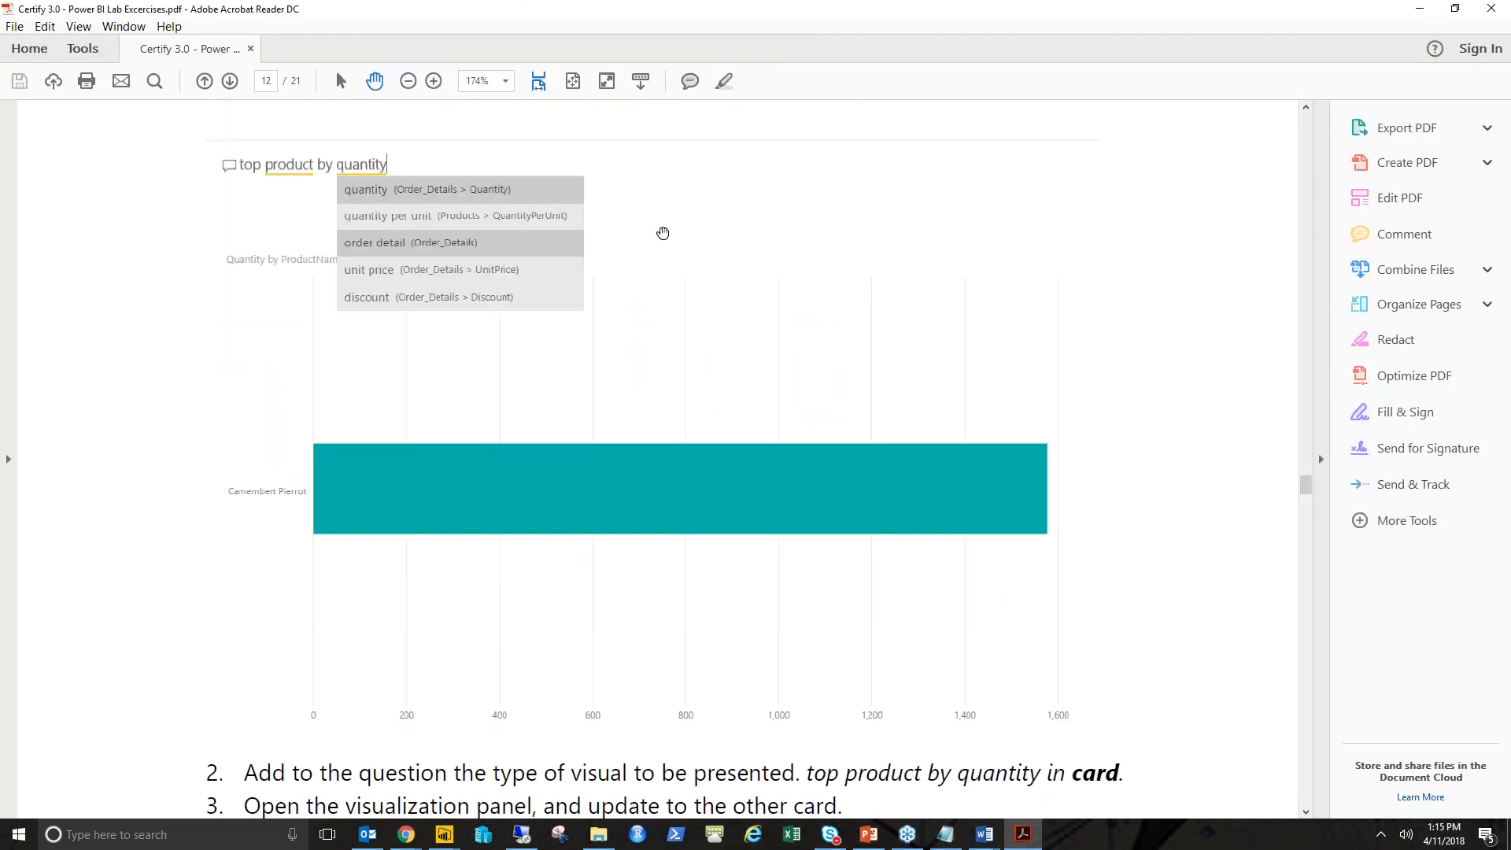
{"action": "scroll", "coordinate": [663, 233], "scroll_direction": "down", "scroll_amount": 6}
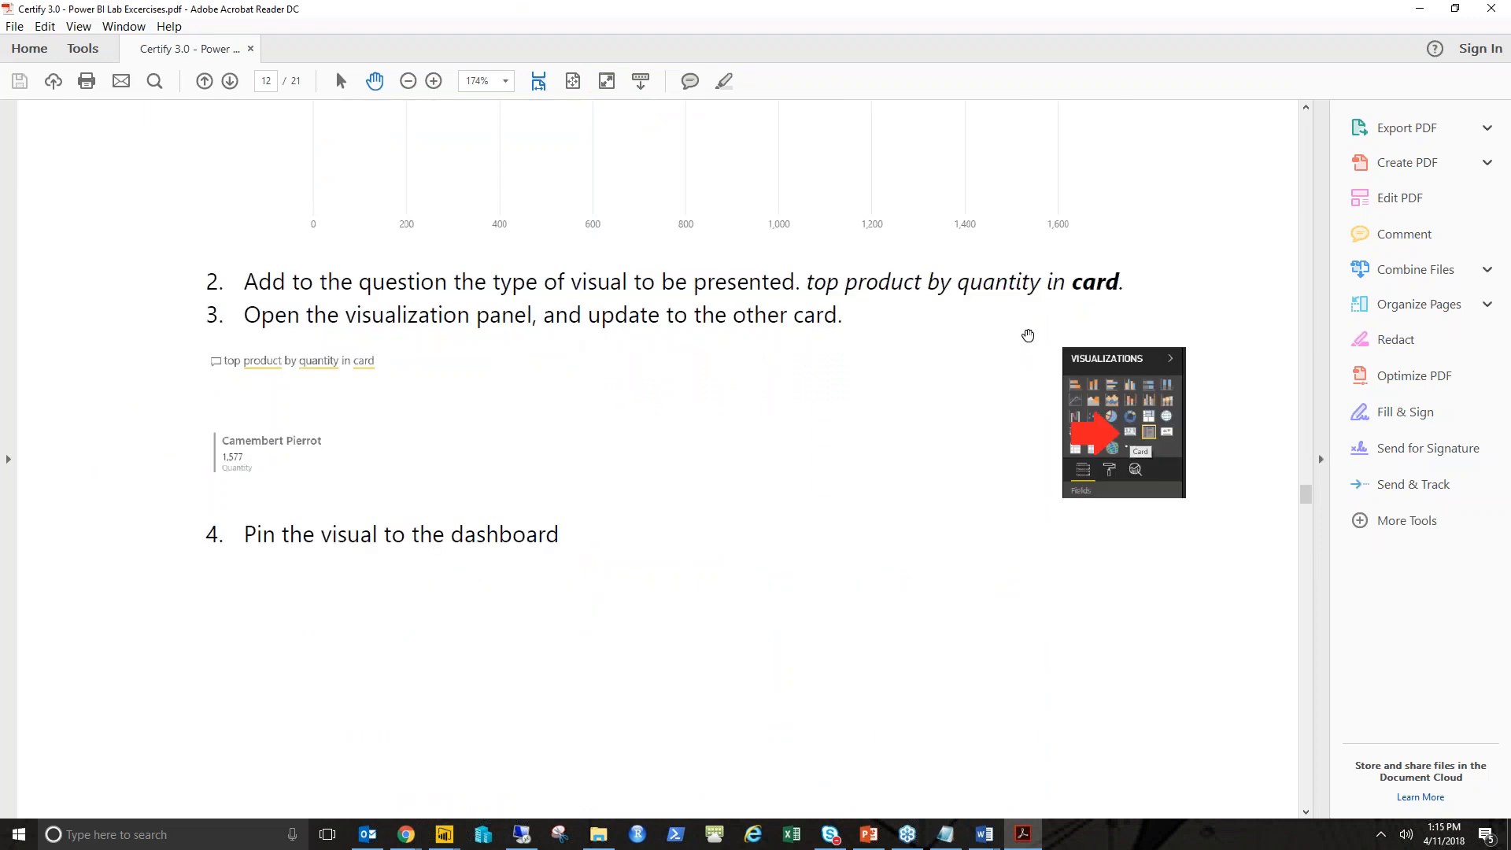
{"action": "scroll", "coordinate": [1030, 330], "scroll_direction": "down", "scroll_amount": 2}
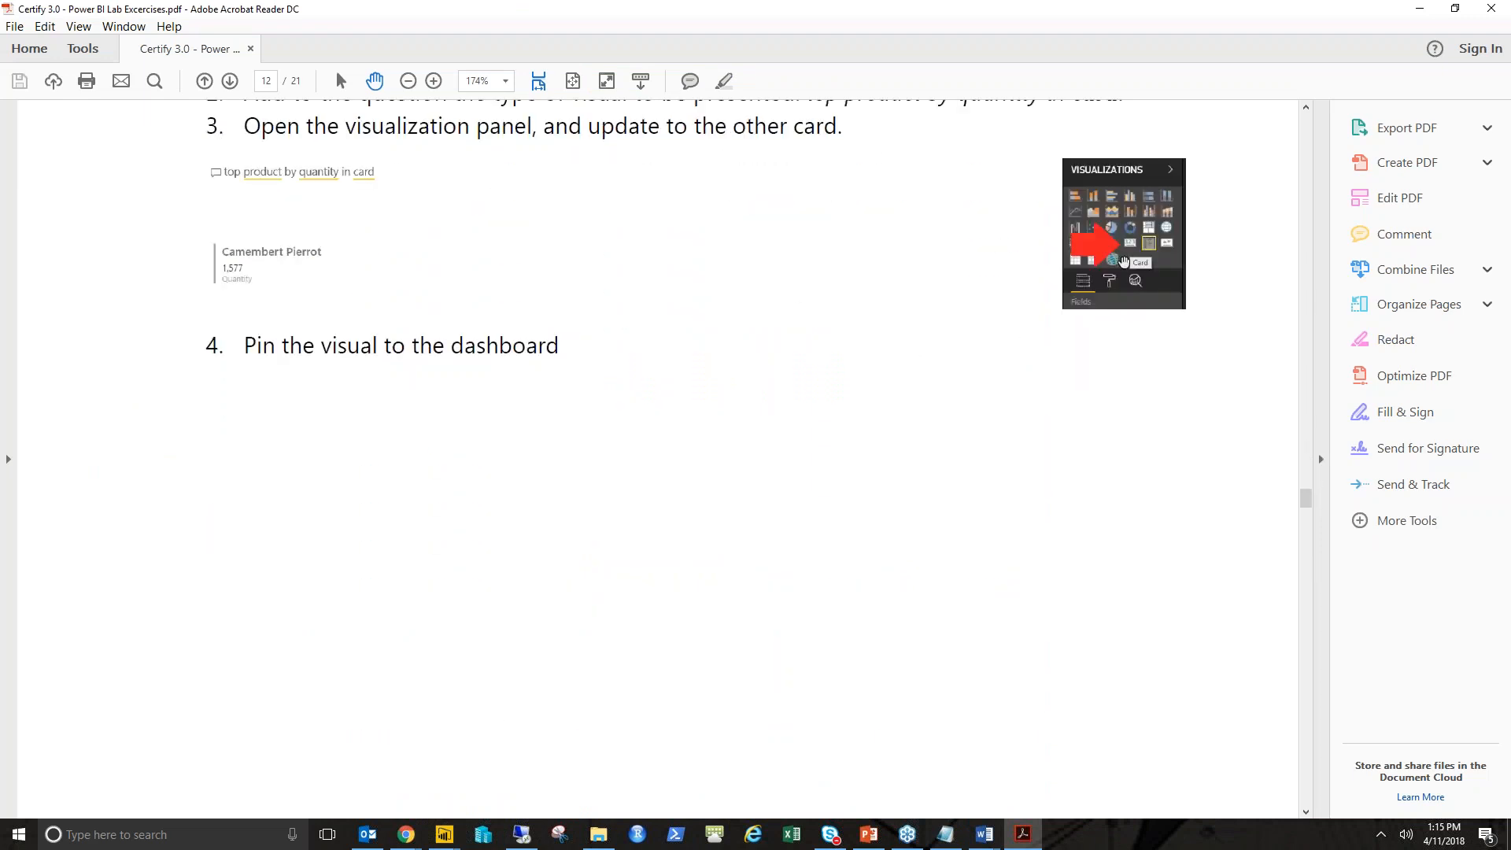
{"action": "scroll", "coordinate": [704, 316], "scroll_direction": "down", "scroll_amount": 6}
{"action": "scroll", "coordinate": [703, 318], "scroll_direction": "down", "scroll_amount": 11}
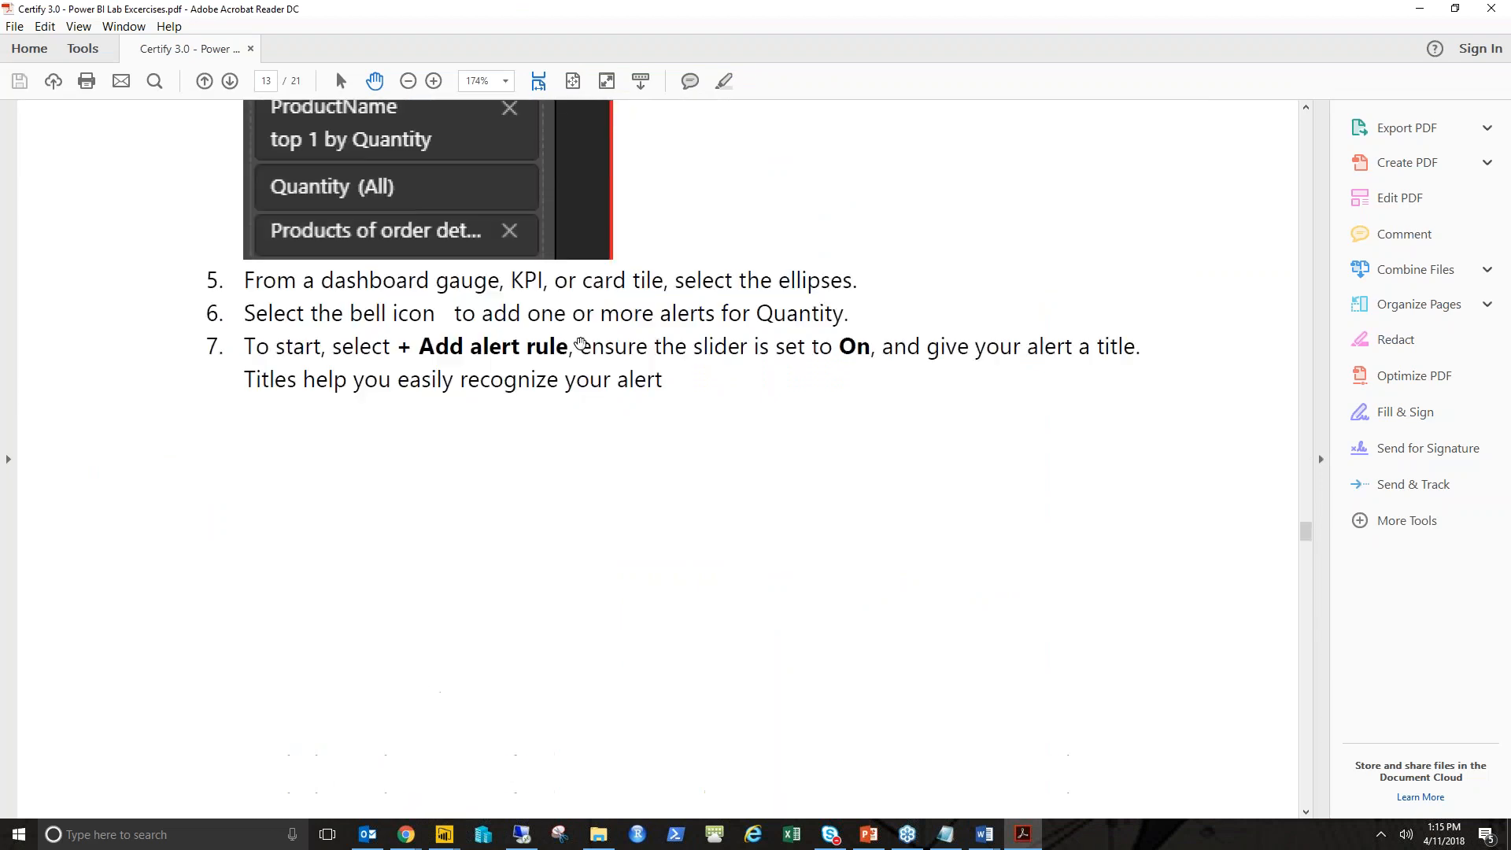
{"action": "scroll", "coordinate": [580, 344], "scroll_direction": "down", "scroll_amount": 1}
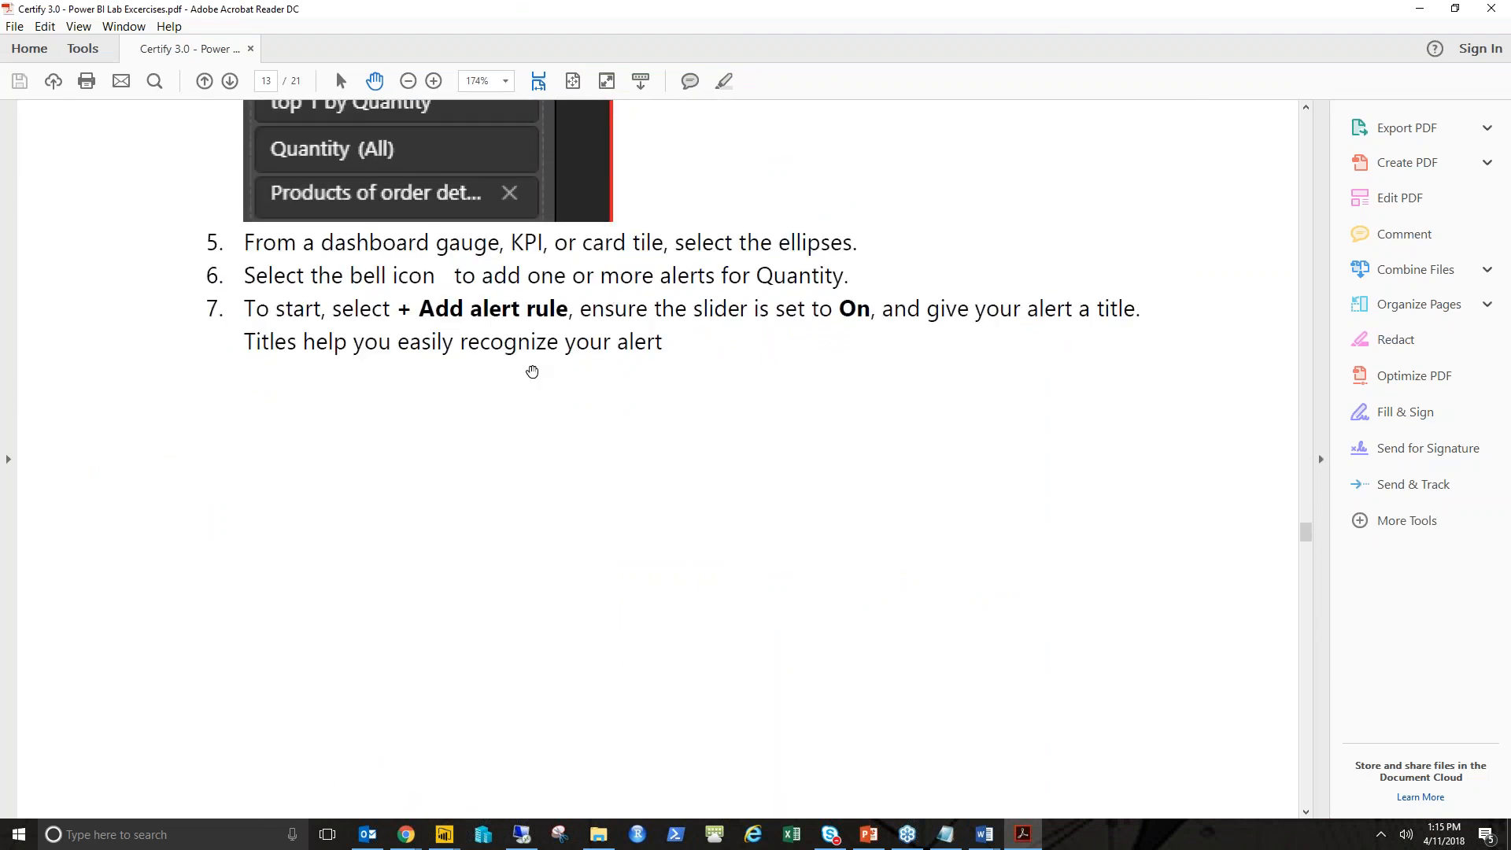
{"action": "scroll", "coordinate": [532, 371], "scroll_direction": "down", "scroll_amount": 6}
{"action": "scroll", "coordinate": [658, 456], "scroll_direction": "up", "scroll_amount": 2}
{"action": "scroll", "coordinate": [658, 457], "scroll_direction": "down", "scroll_amount": 3}
{"action": "scroll", "coordinate": [487, 490], "scroll_direction": "down", "scroll_amount": 20}
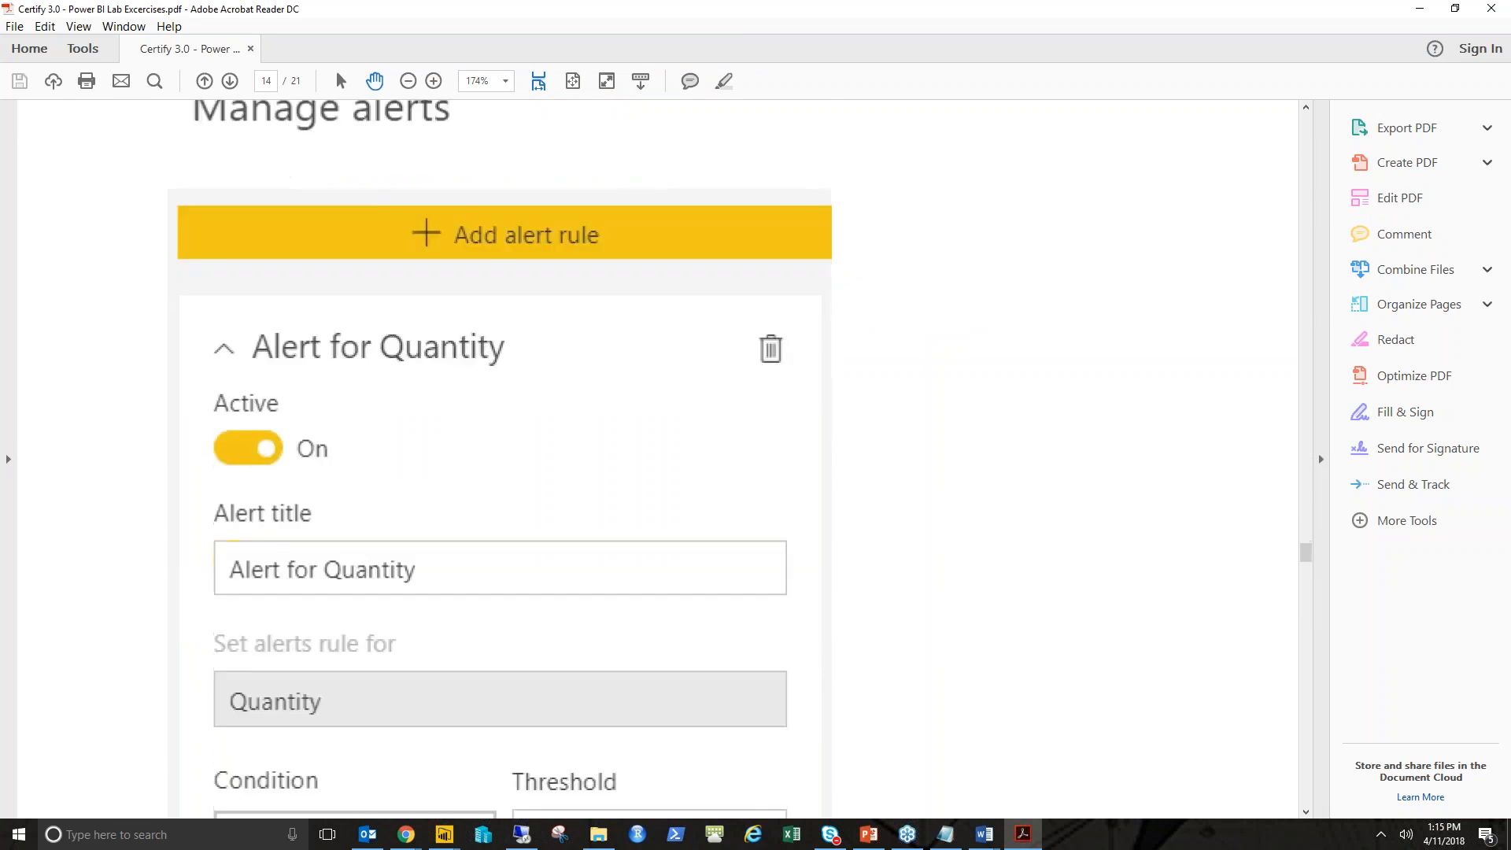
- Scroll the lab PDF to Lab 3 and read the Add tile instructions
{"action": "scroll", "coordinate": [487, 489], "scroll_direction": "down", "scroll_amount": 15}
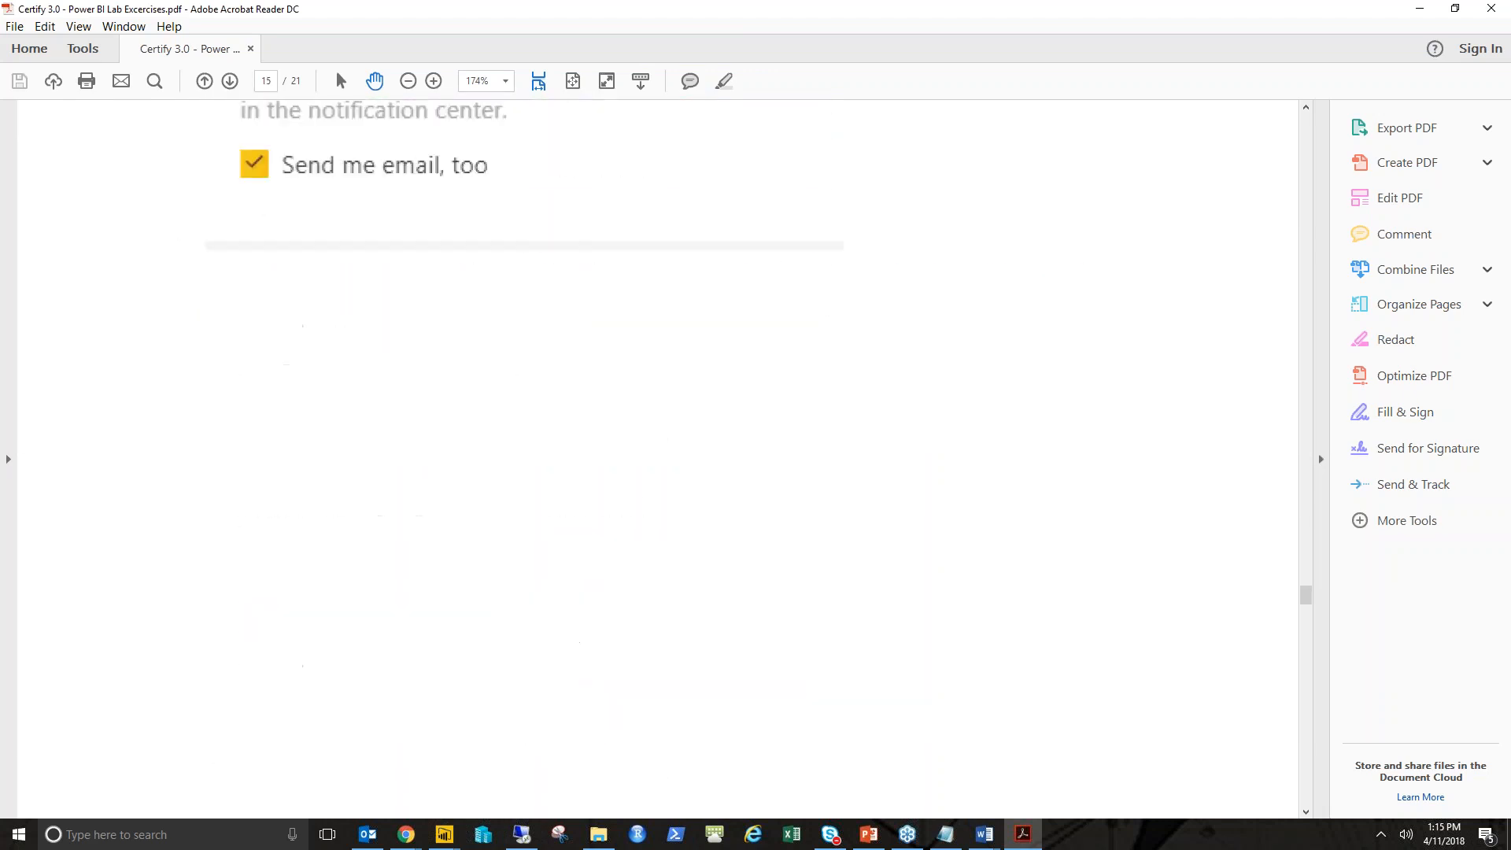
{"action": "scroll", "coordinate": [751, 171], "scroll_direction": "down", "scroll_amount": 5}
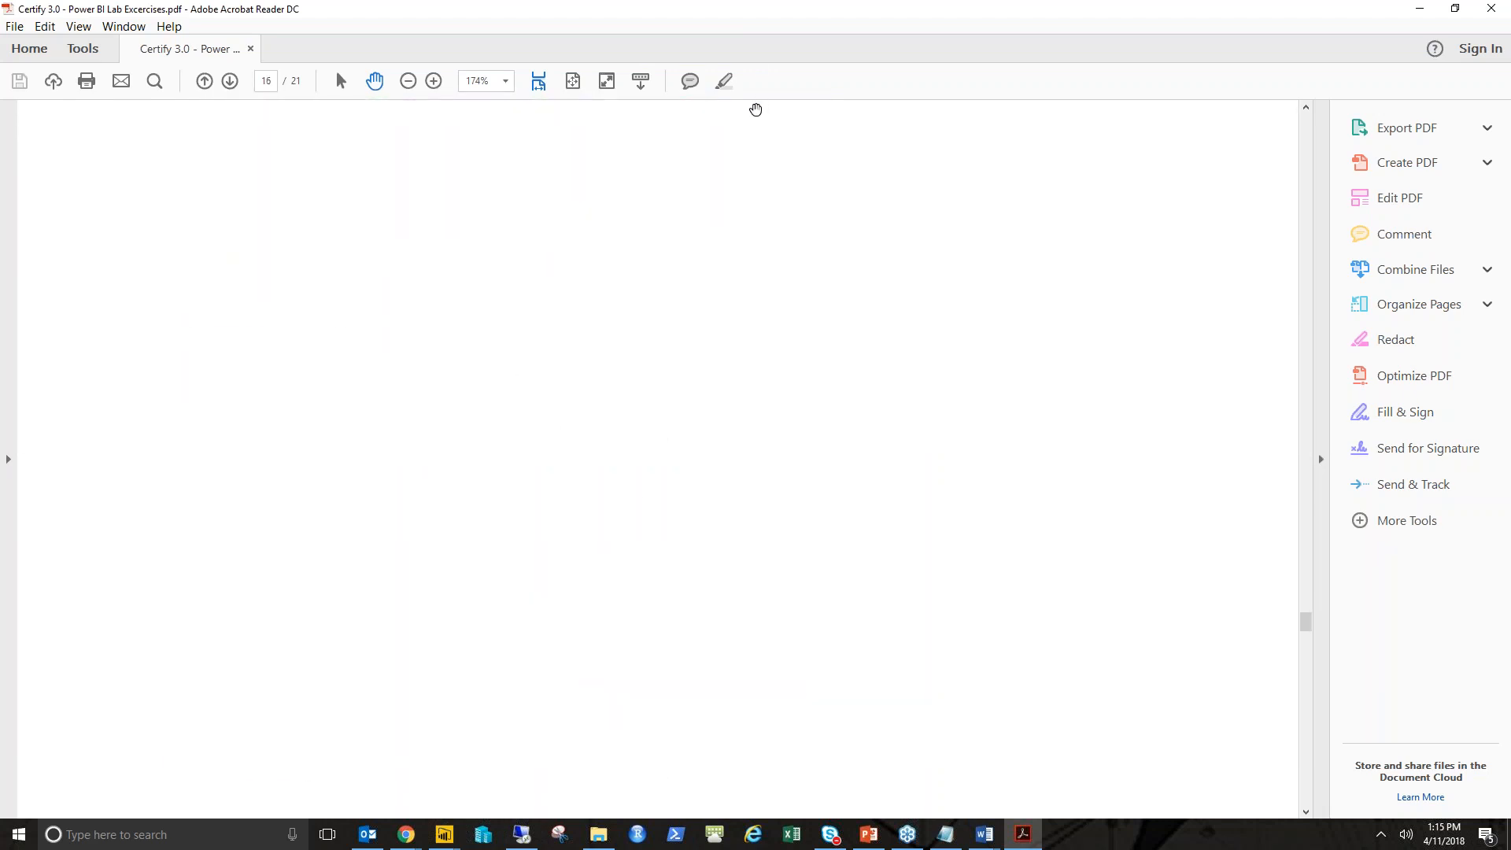
{"action": "scroll", "coordinate": [749, 203], "scroll_direction": "down", "scroll_amount": 4}
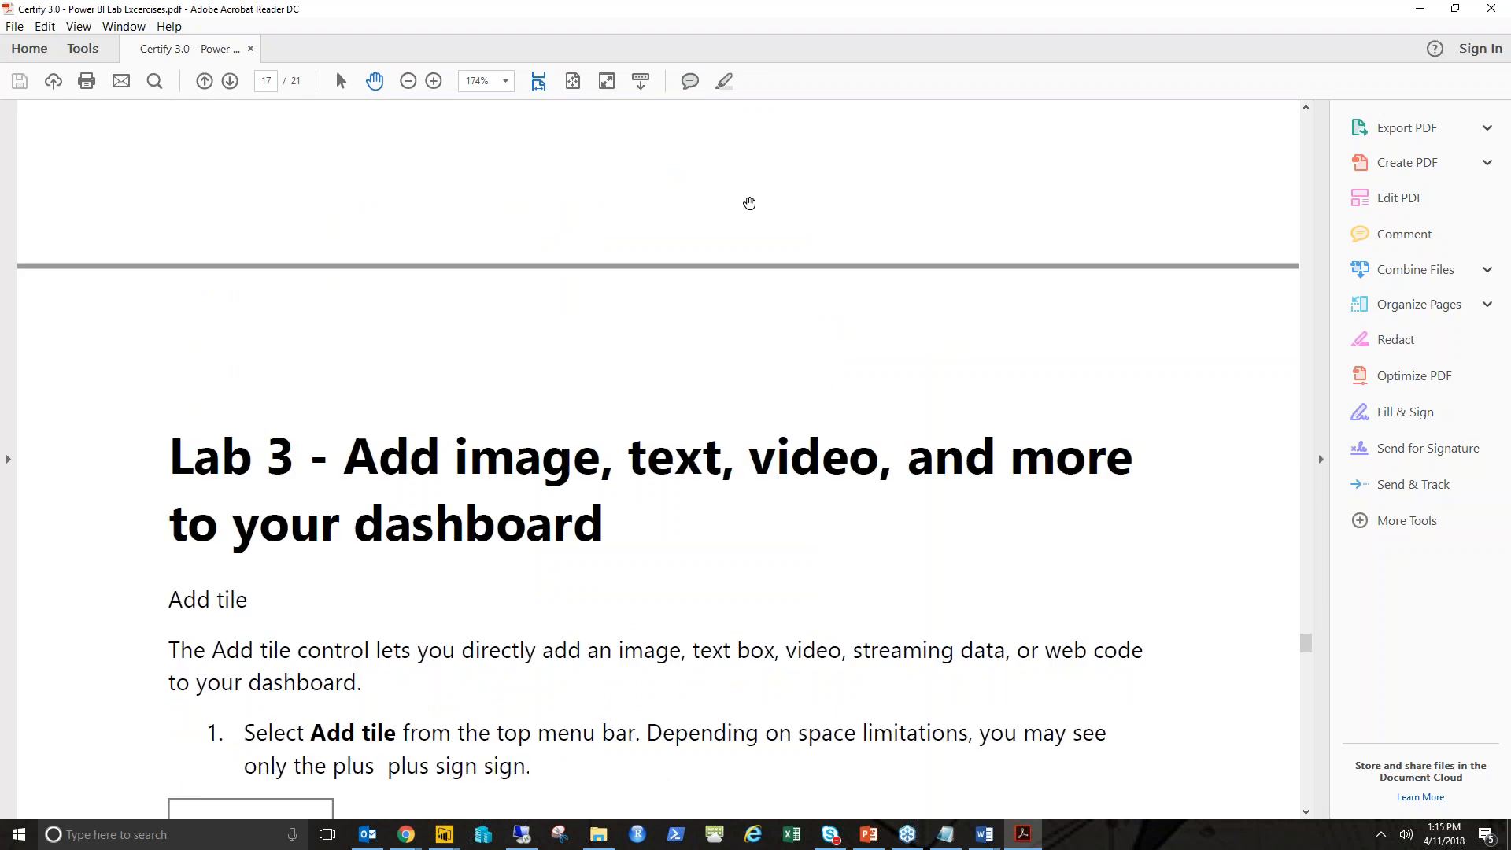
{"action": "scroll", "coordinate": [750, 203], "scroll_direction": "down", "scroll_amount": 5}
{"action": "scroll", "coordinate": [781, 215], "scroll_direction": "down", "scroll_amount": 1}
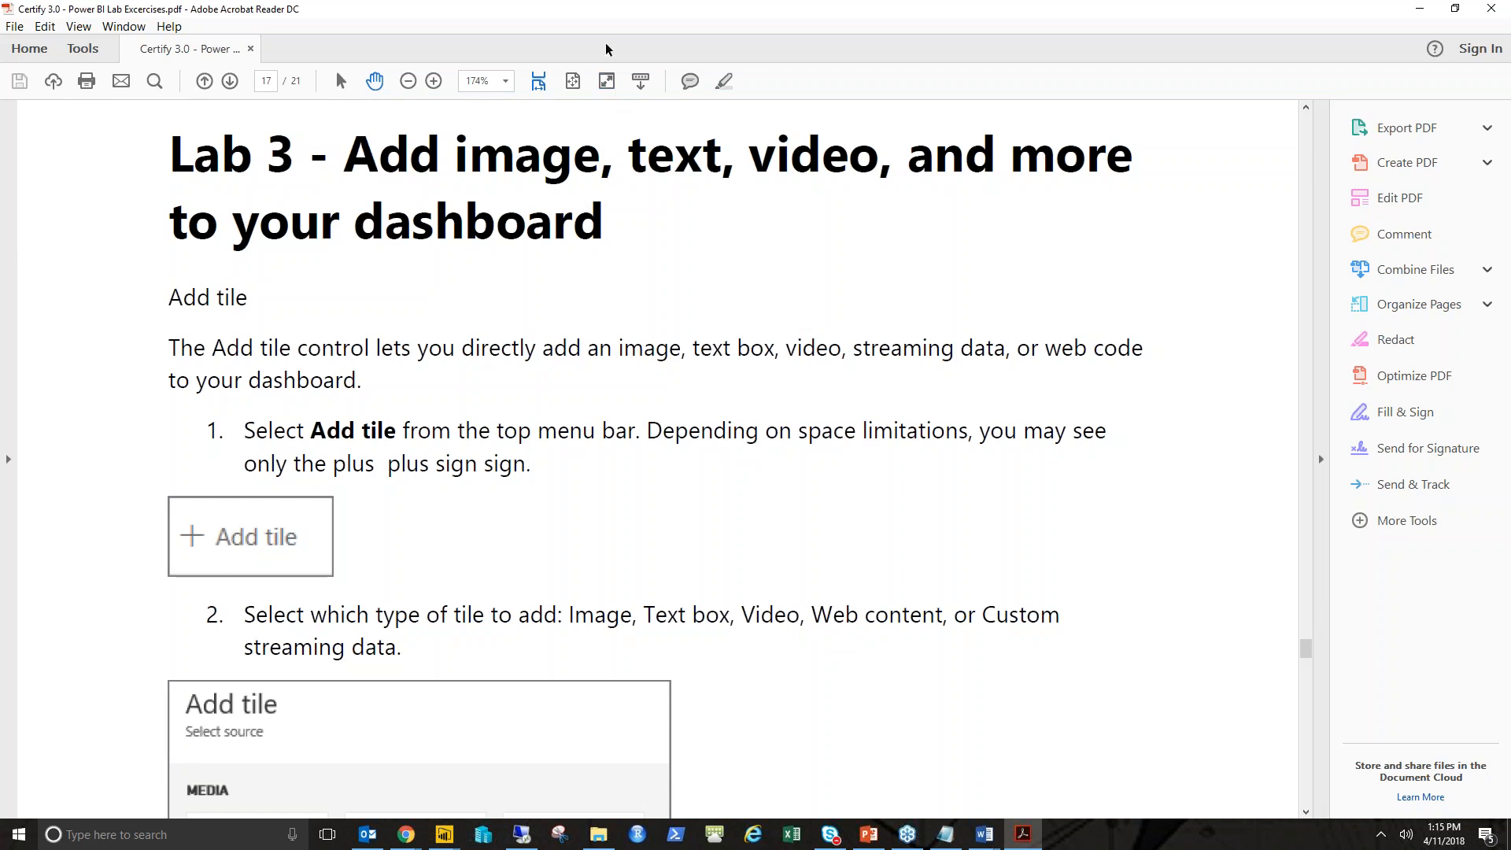
{"action": "left_click_drag", "start_coordinate": [609, 9], "coordinate": [1510, 314]}
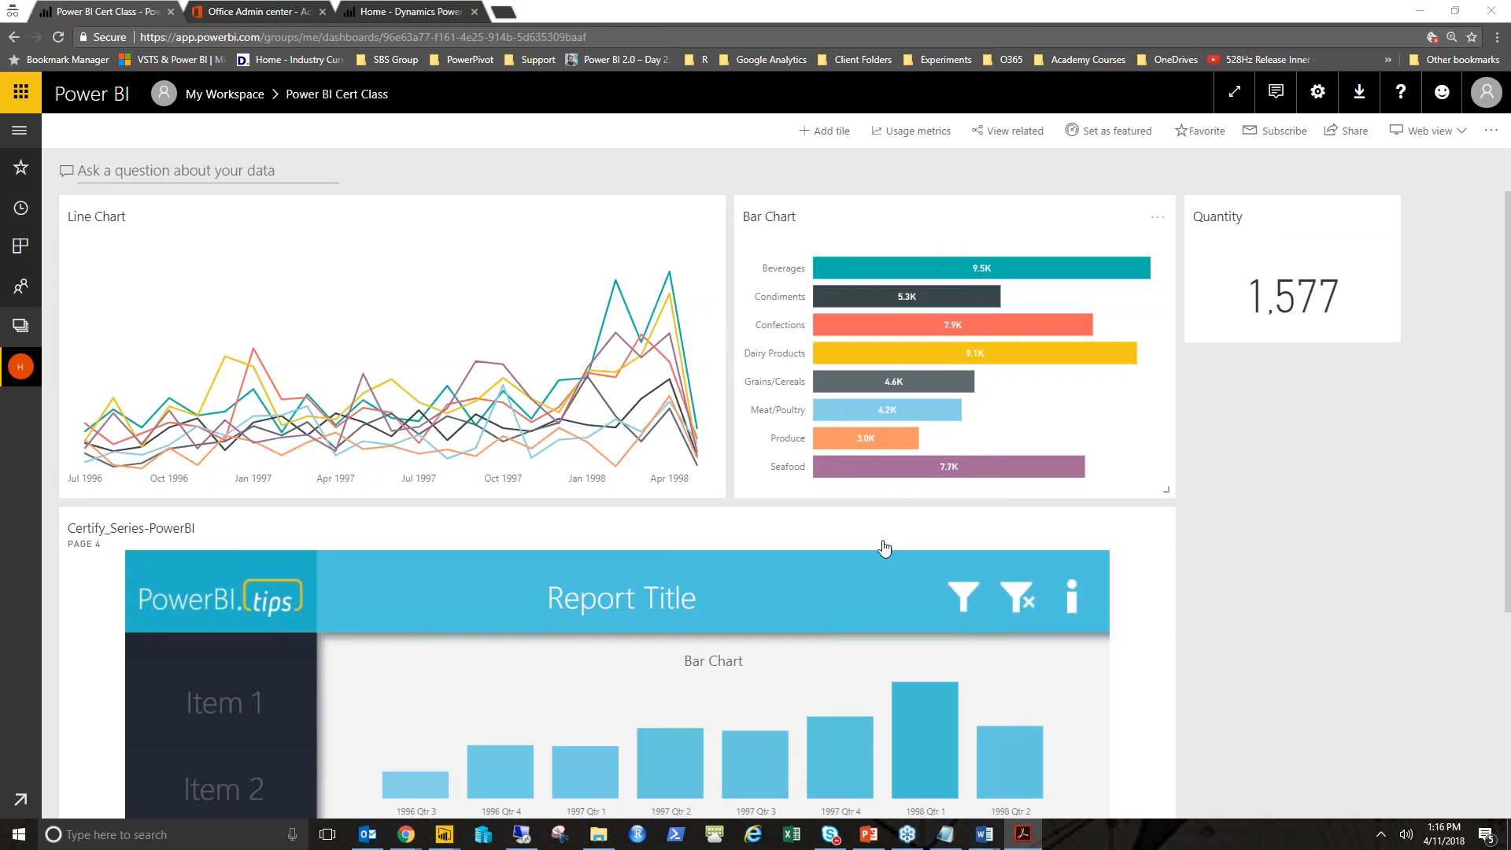
{"action": "scroll", "coordinate": [588, 458], "scroll_direction": "down", "scroll_amount": 4}
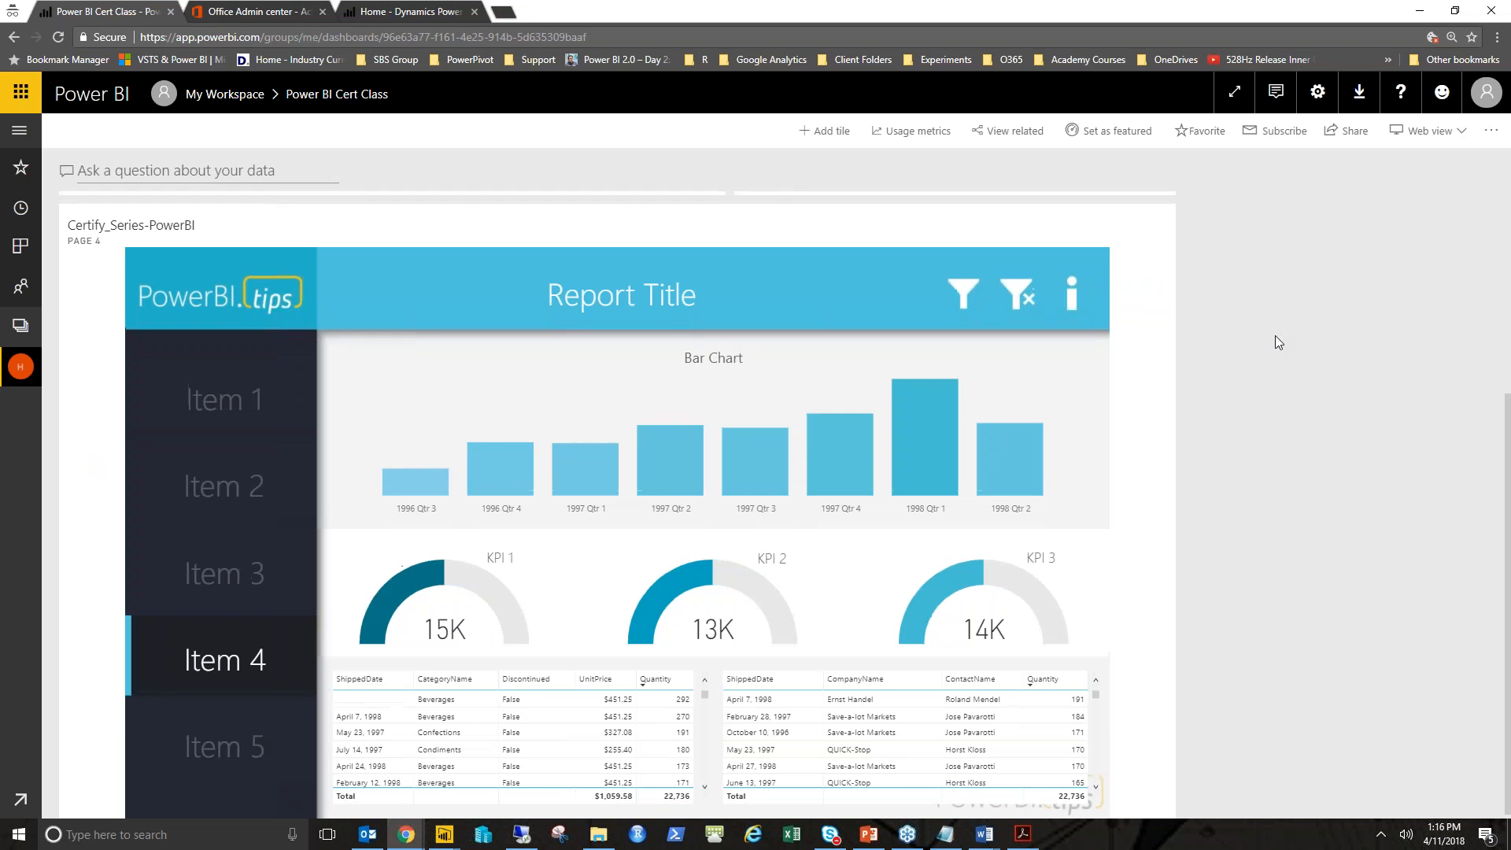
{"action": "scroll", "coordinate": [1274, 342], "scroll_direction": "up", "scroll_amount": 4}
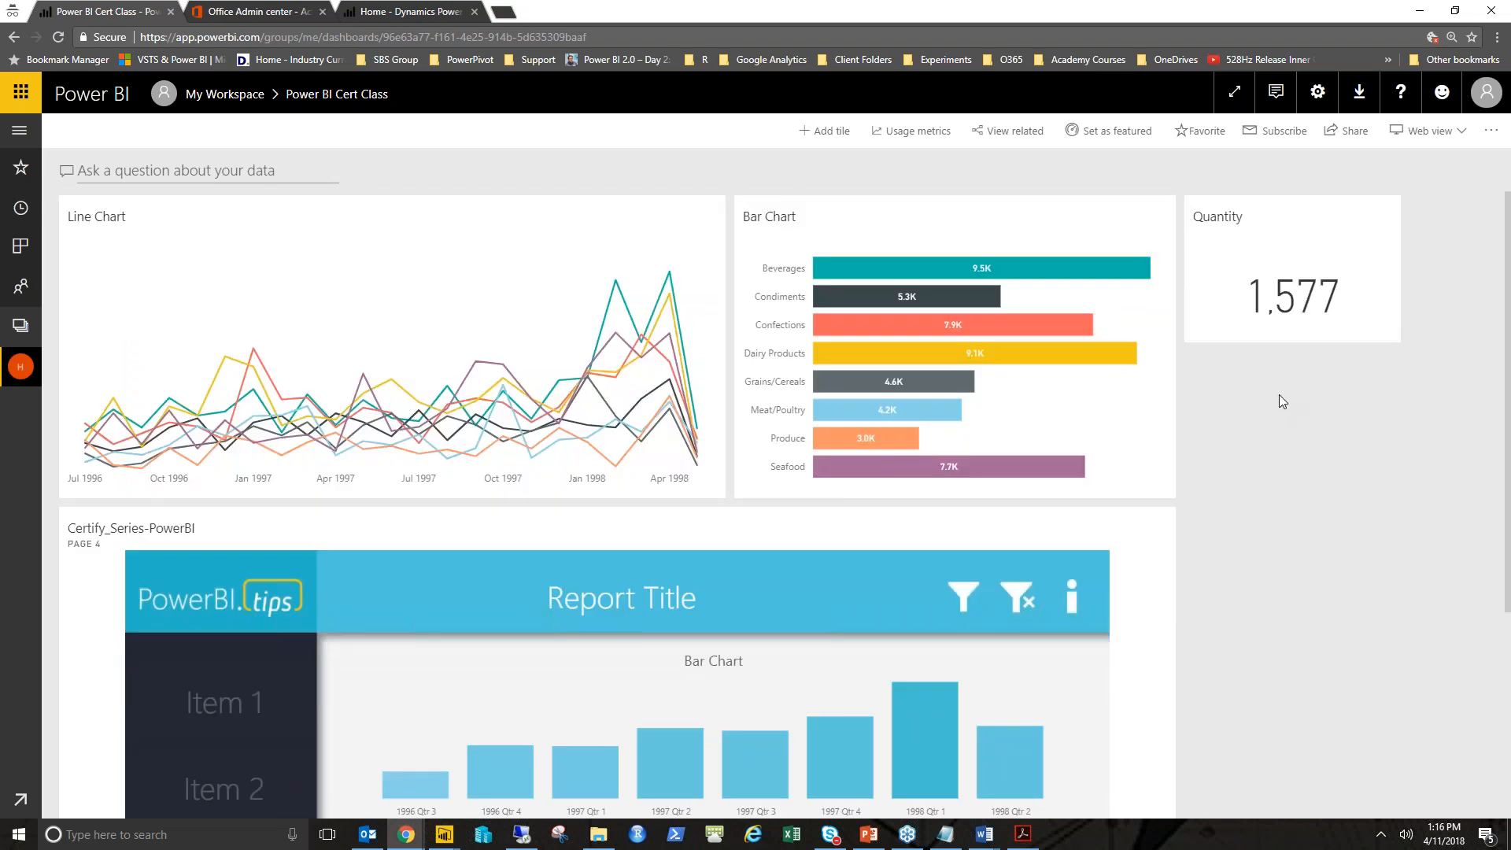
{"action": "left_click", "coordinate": [836, 140]}
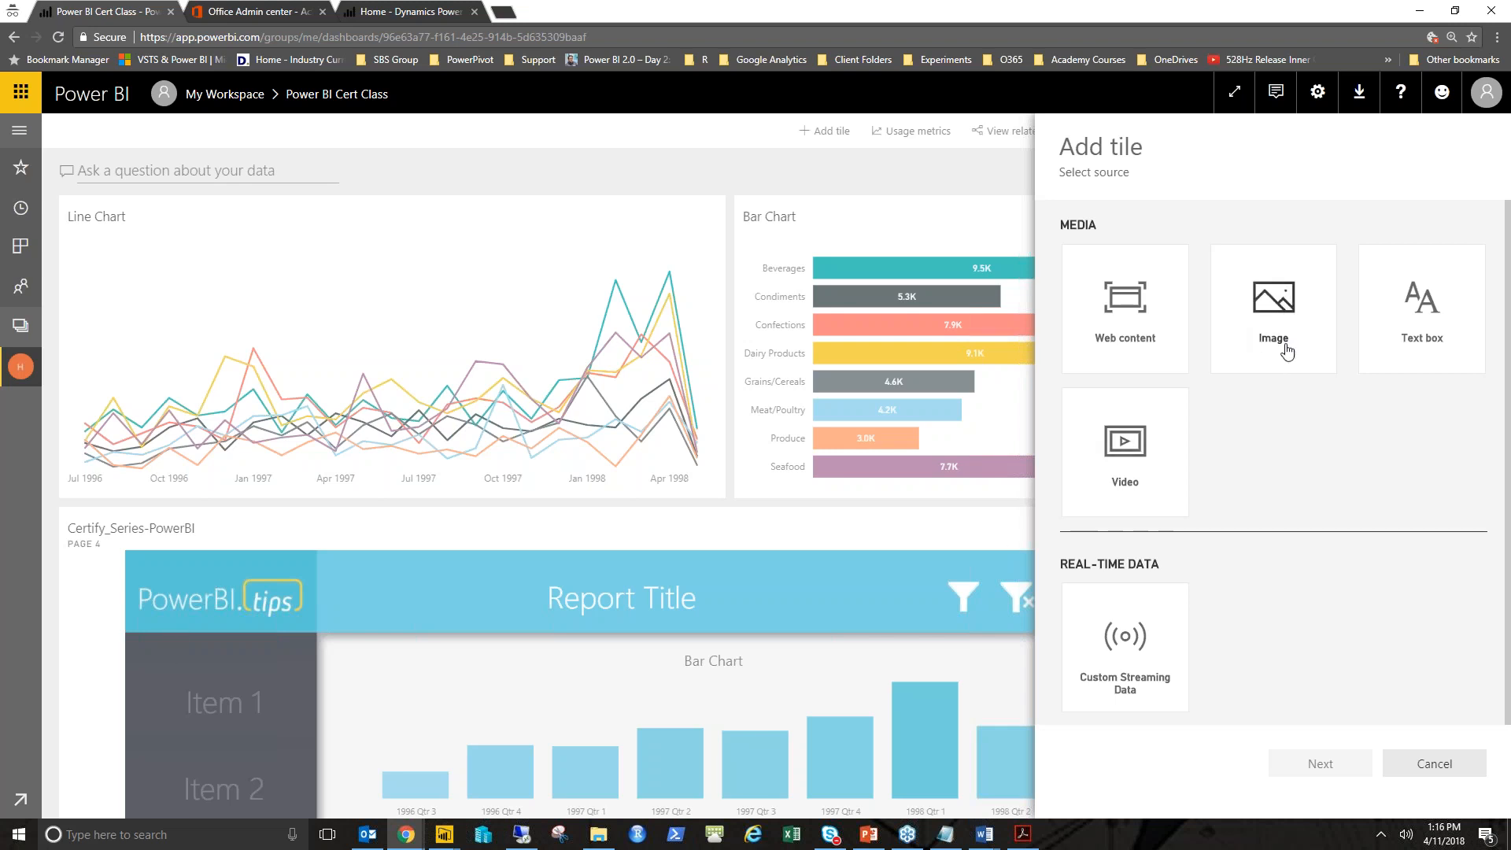
{"action": "left_click", "coordinate": [1434, 762]}
- Start adding a new Image tile to the dashboard
{"action": "left_click", "coordinate": [822, 132]}
{"action": "left_click", "coordinate": [1289, 325]}
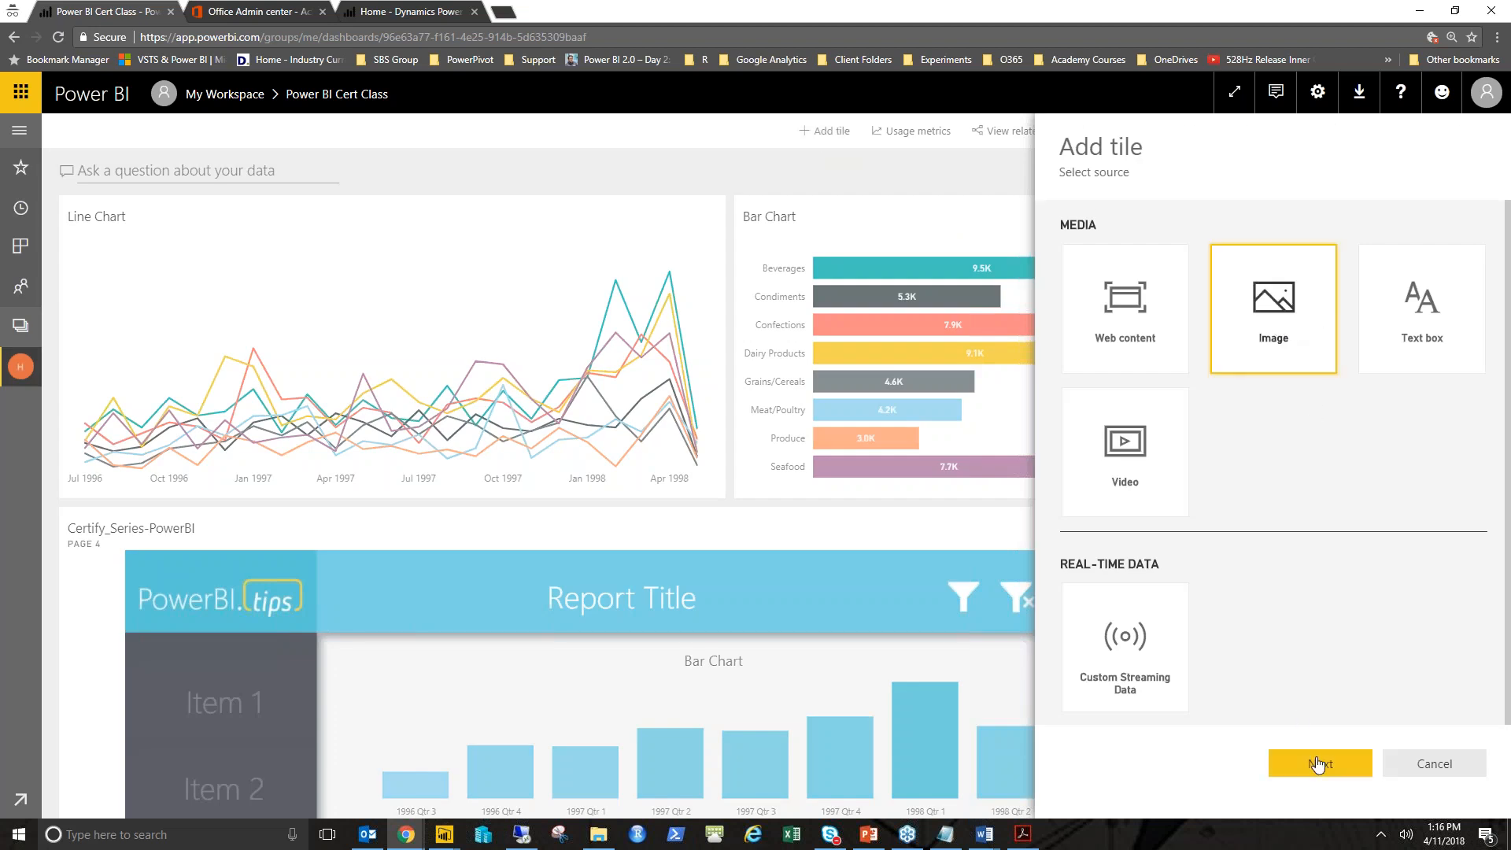
{"action": "left_click", "coordinate": [1317, 763]}
{"action": "scroll", "coordinate": [1309, 651], "scroll_direction": "down", "scroll_amount": 1}
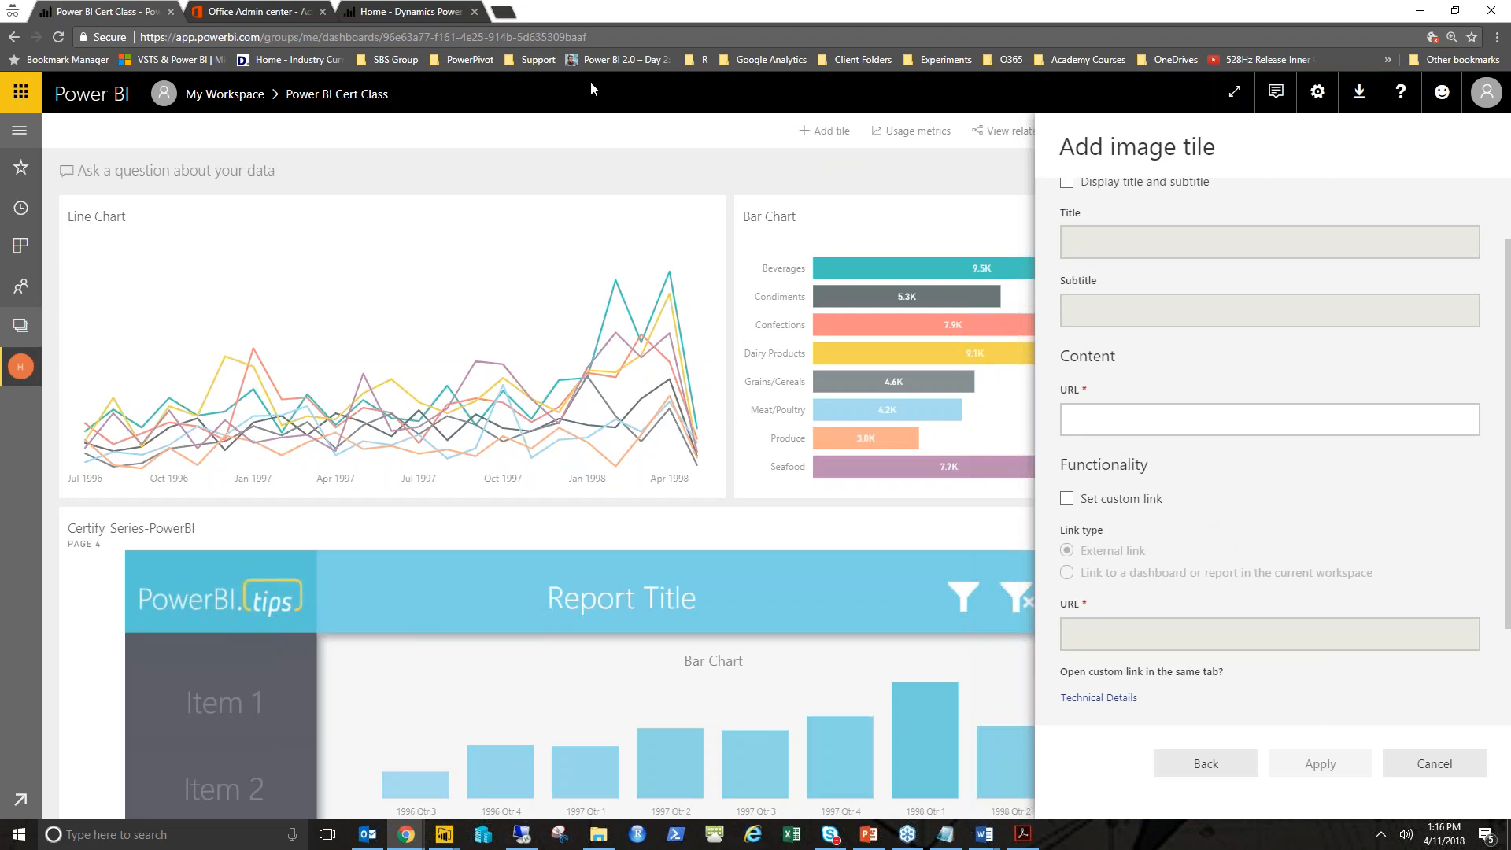
- Copy the image address of the Data & BI Summit logo on the PUG website
{"action": "left_click", "coordinate": [454, 19]}
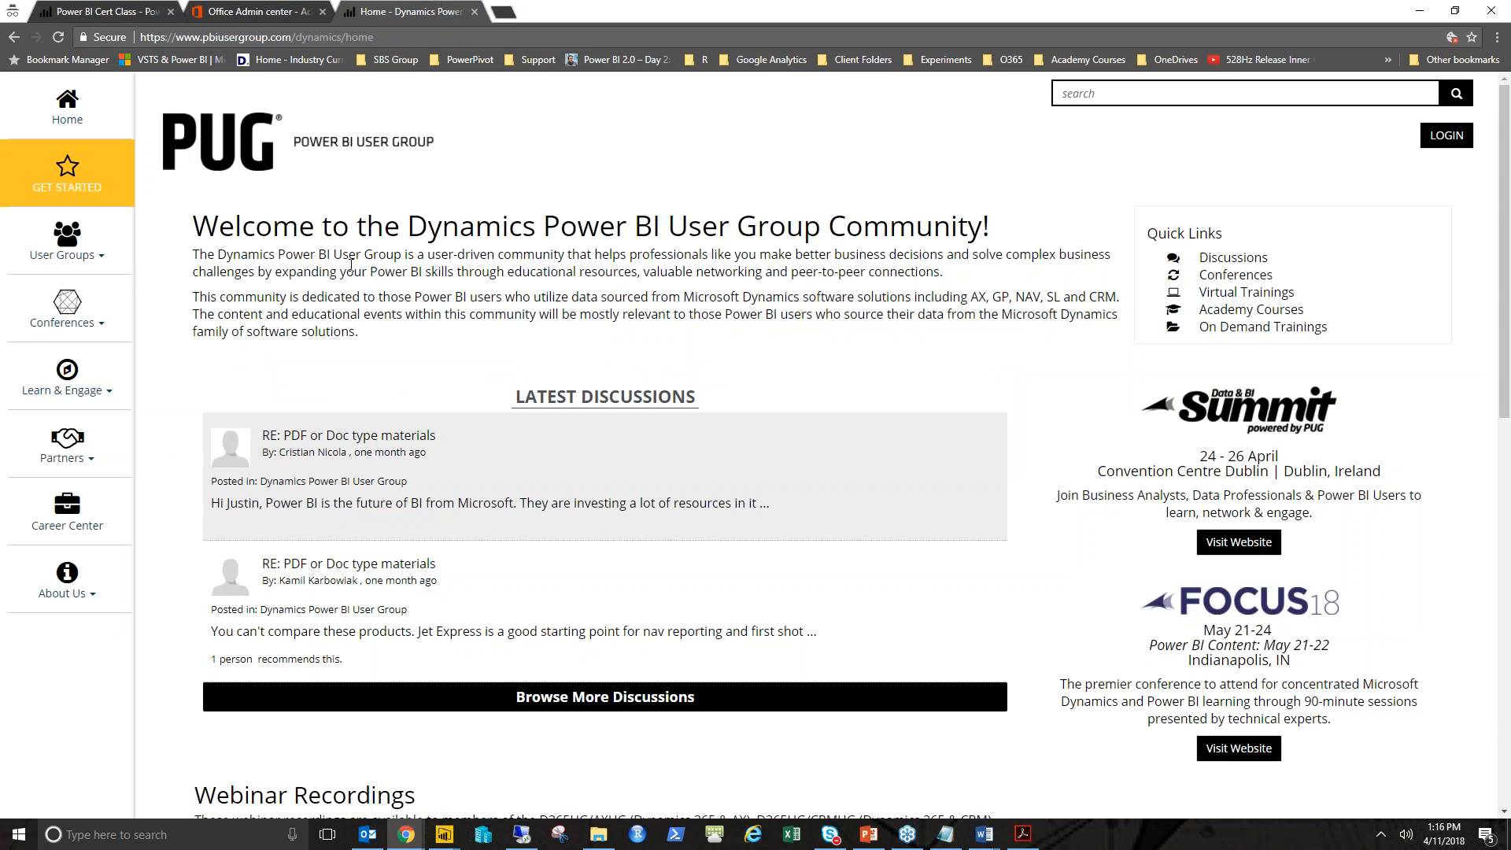
{"action": "right_click", "coordinate": [1242, 409]}
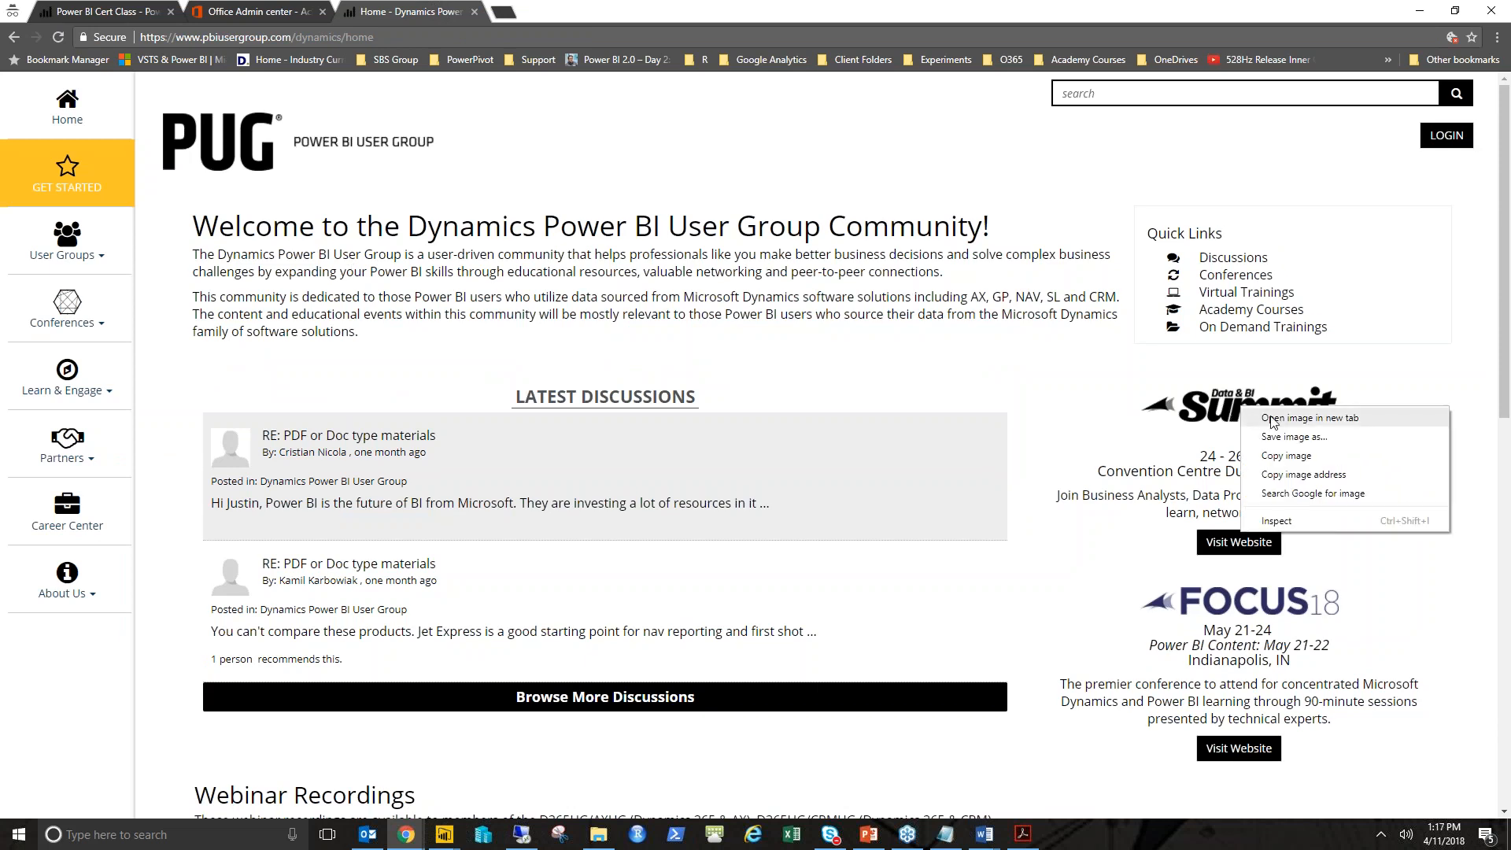
{"action": "right_click", "coordinate": [1203, 408]}
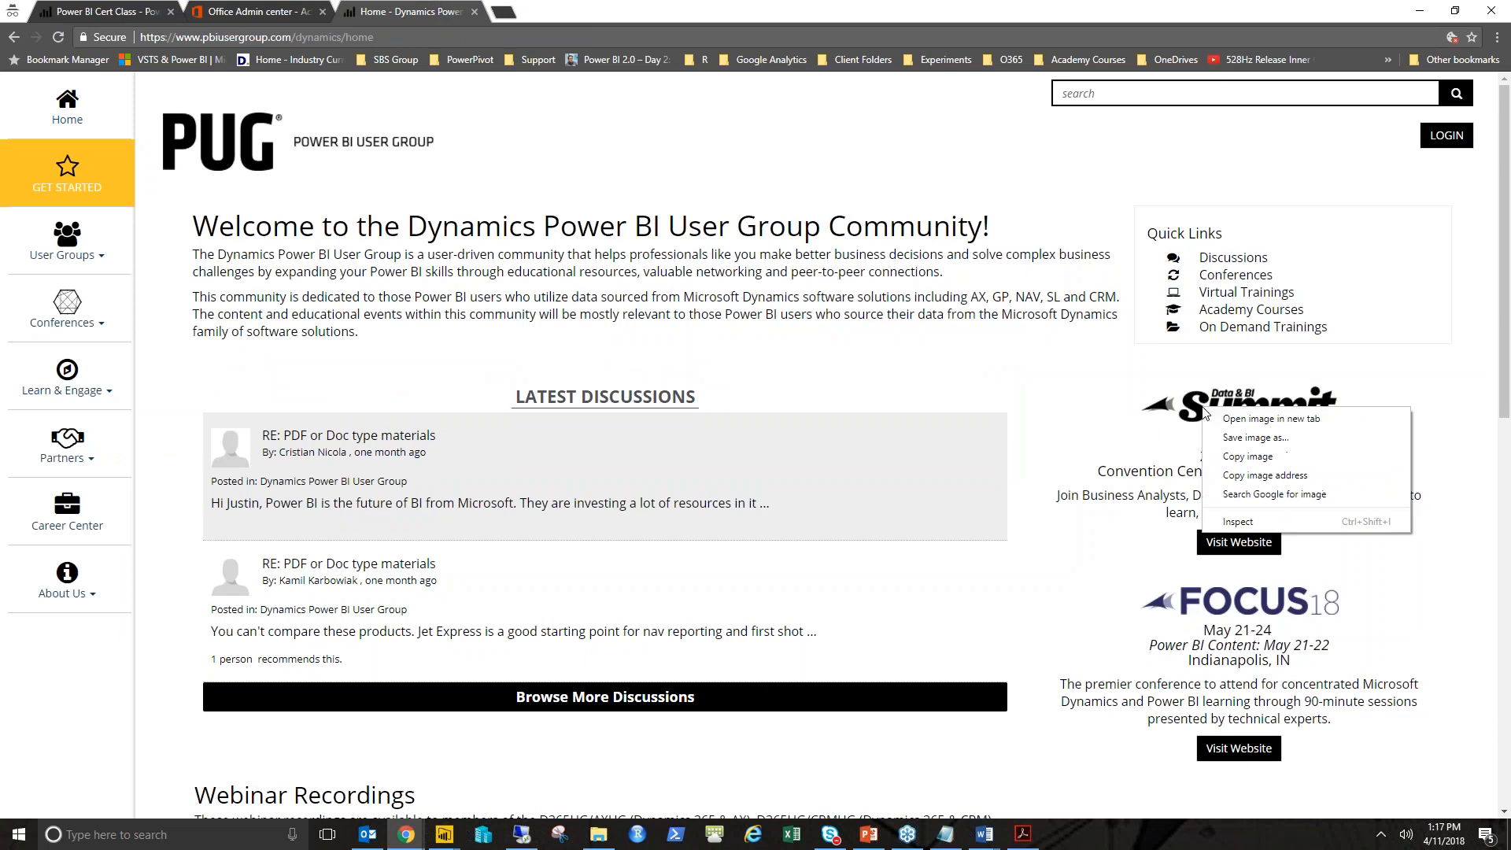
{"action": "left_click", "coordinate": [1264, 476]}
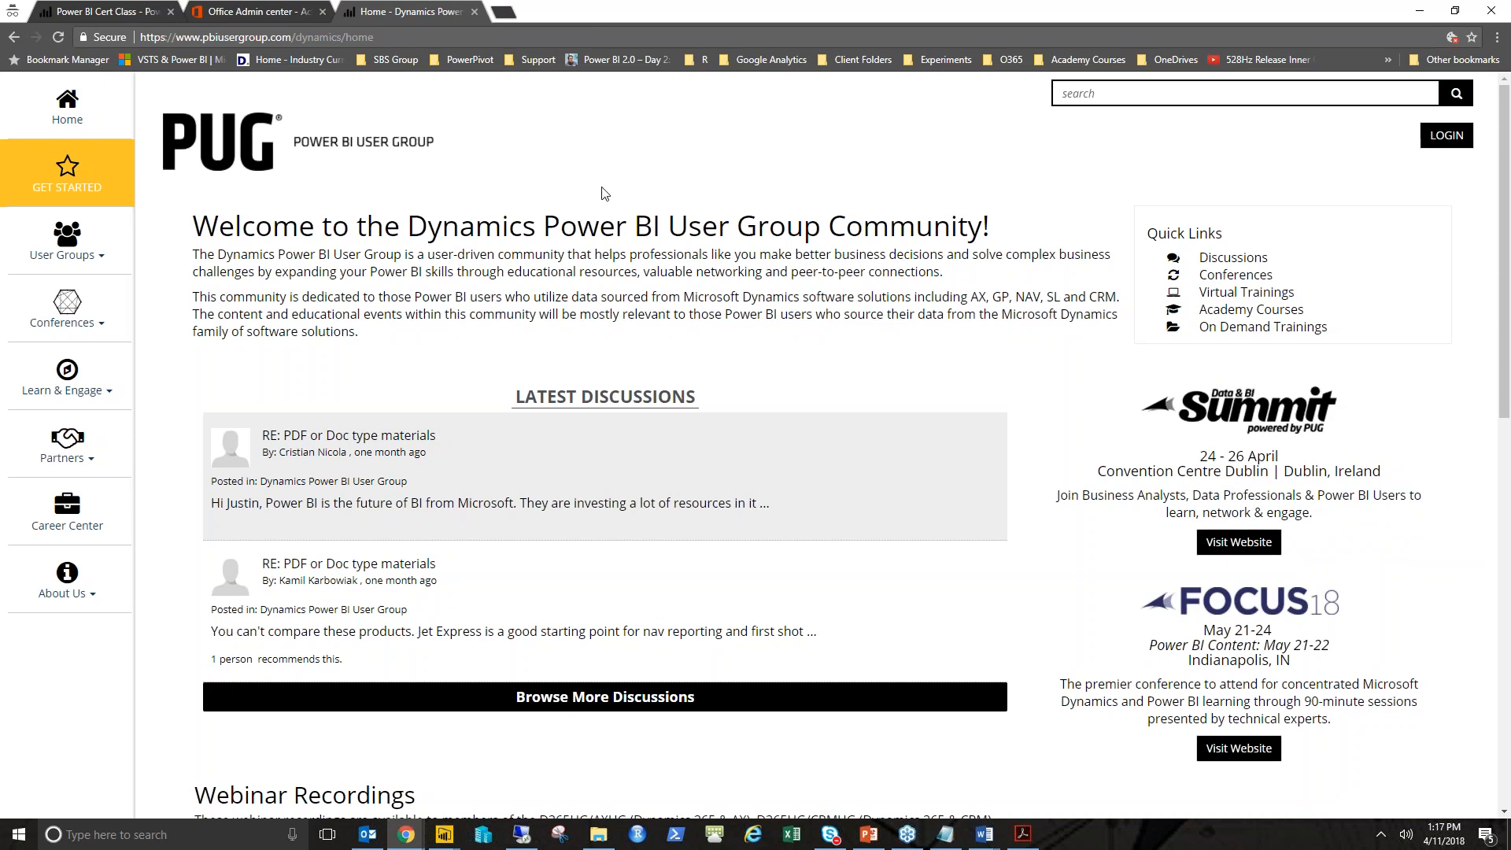
{"action": "right_click", "coordinate": [1234, 415]}
{"action": "left_click", "coordinate": [1267, 489]}
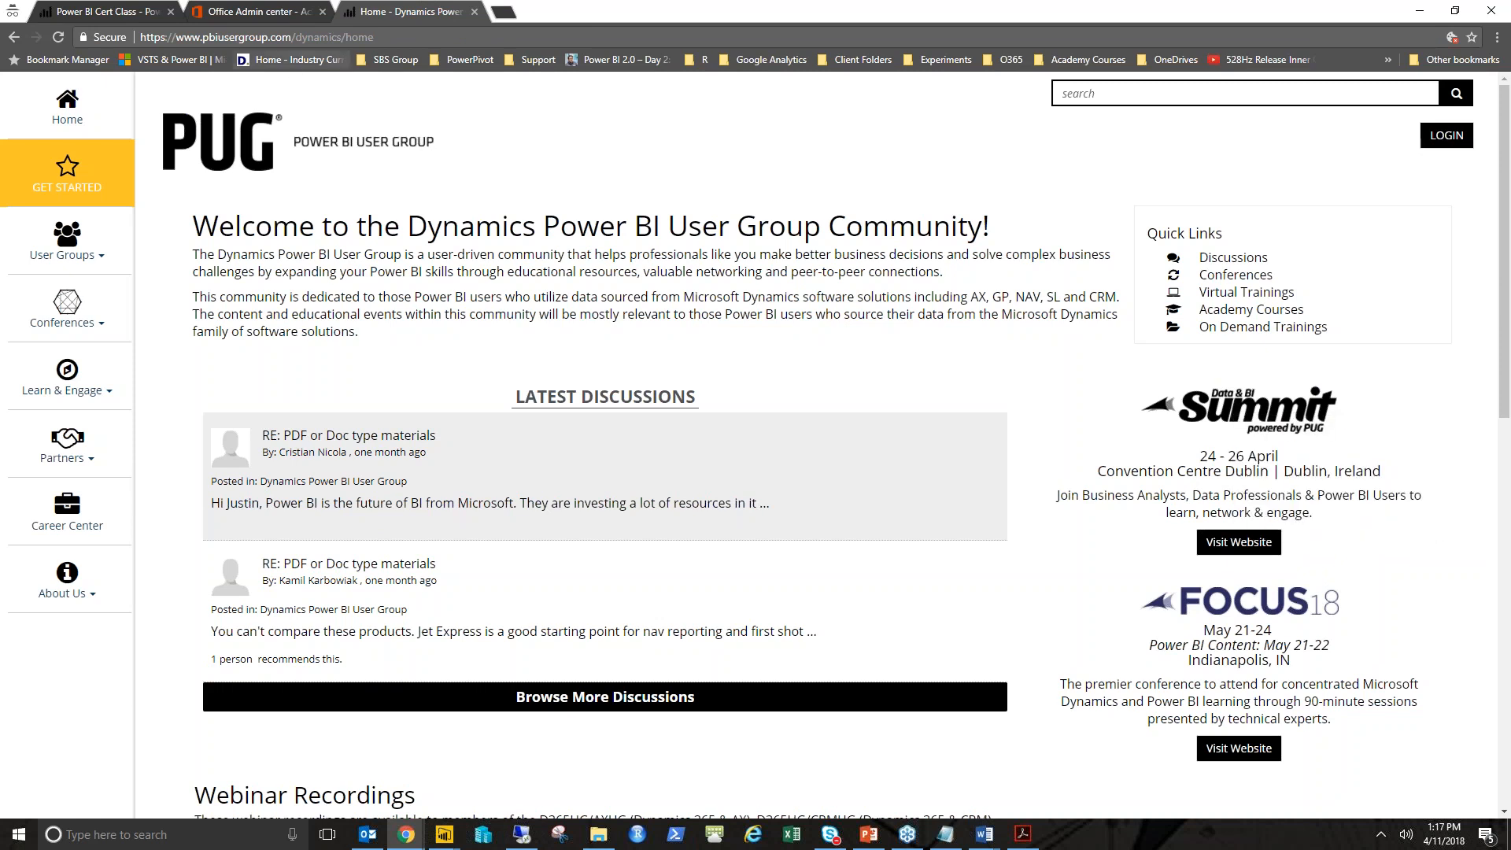
- Paste the copied logo address as the image tile's content URL
{"action": "left_click", "coordinate": [102, 19]}
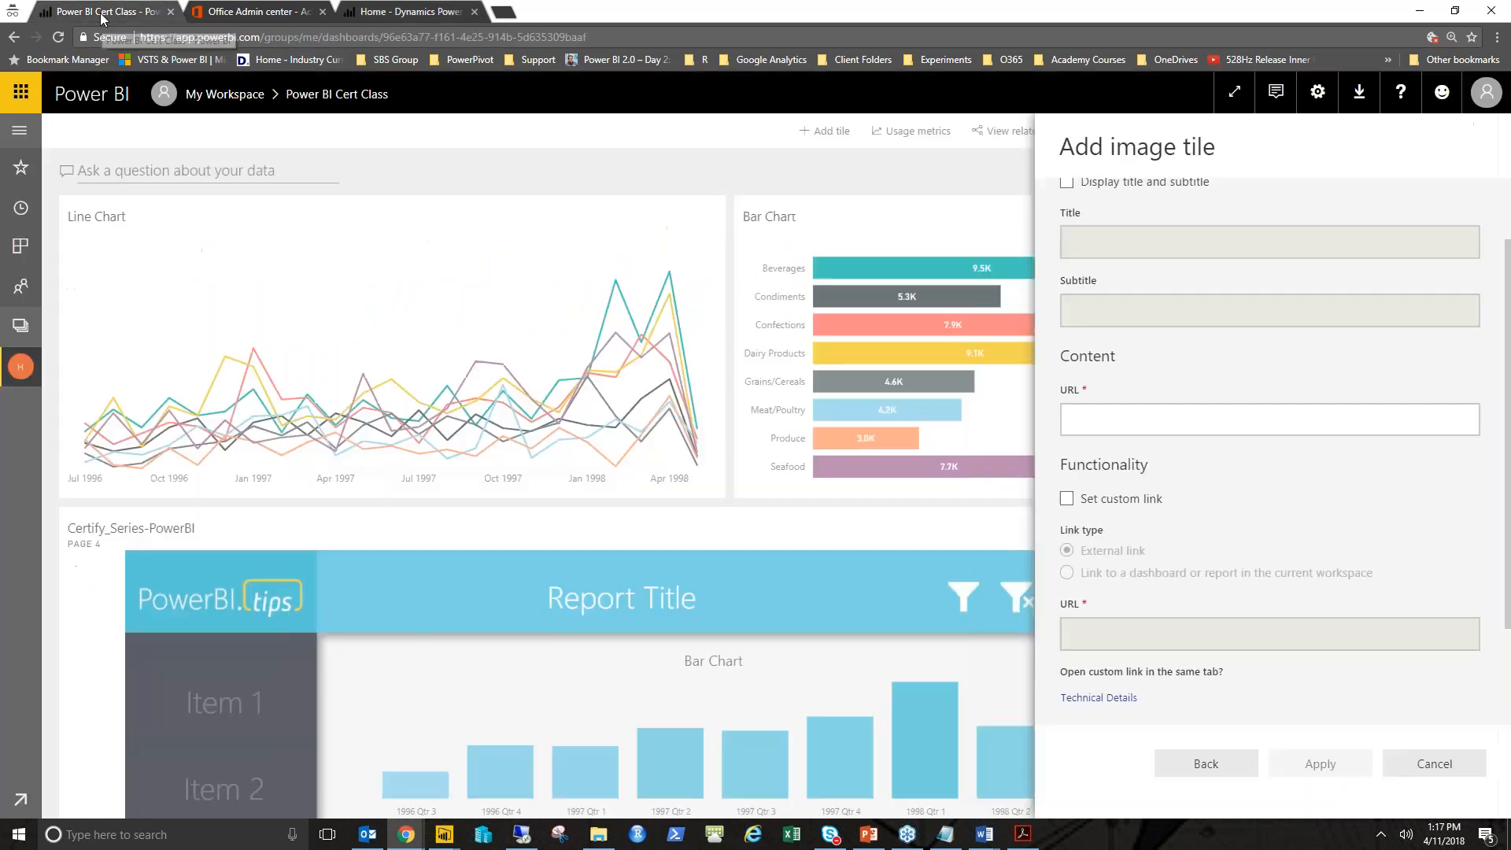
{"action": "left_click", "coordinate": [1149, 426]}
{"action": "key", "text": "ctrl+v"}
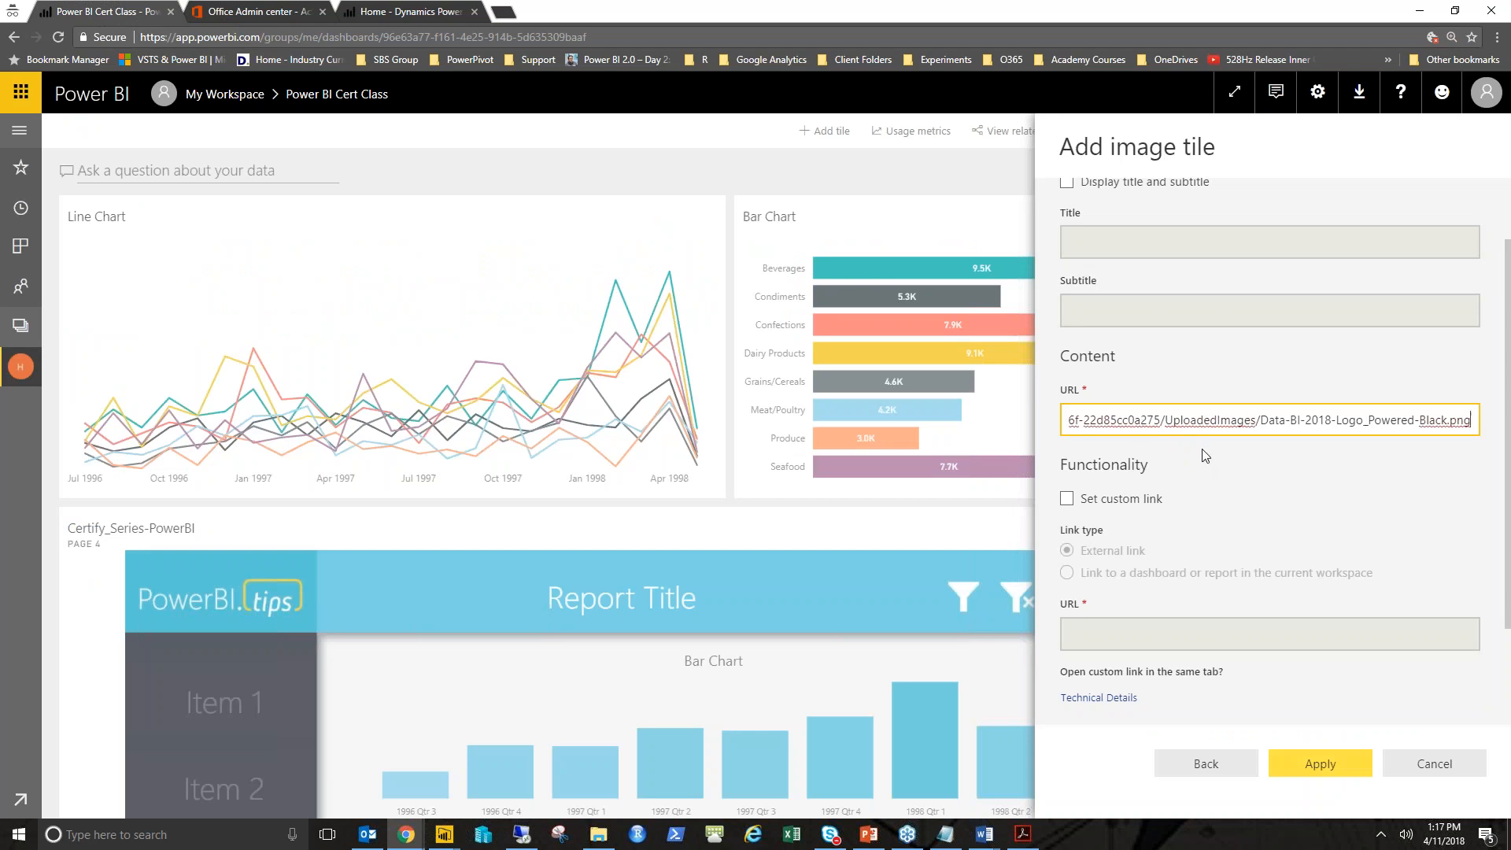
{"action": "scroll", "coordinate": [1247, 517], "scroll_direction": "down", "scroll_amount": 1}
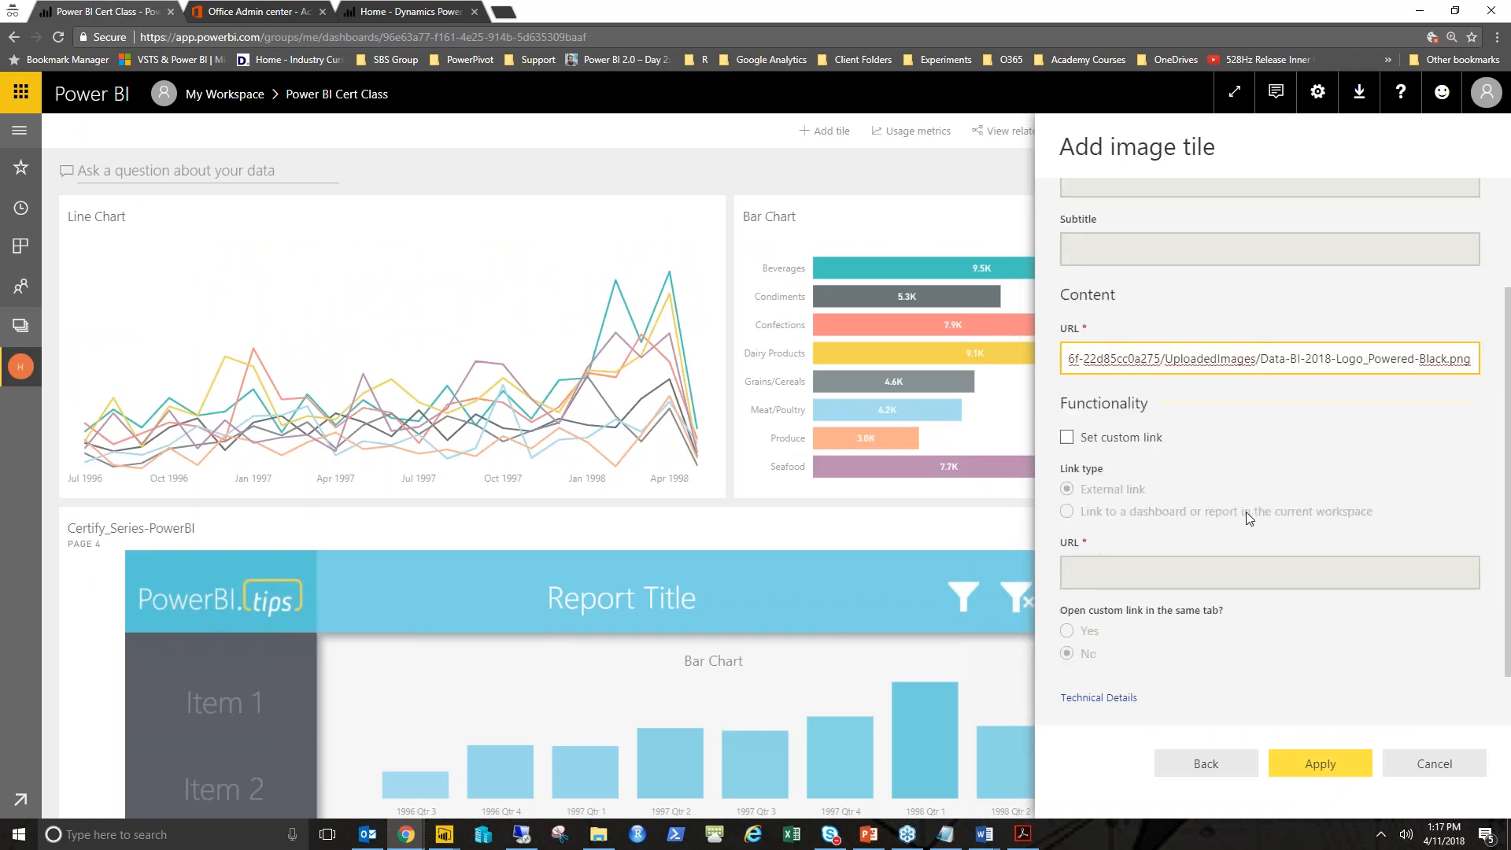
{"action": "left_click", "coordinate": [1067, 439]}
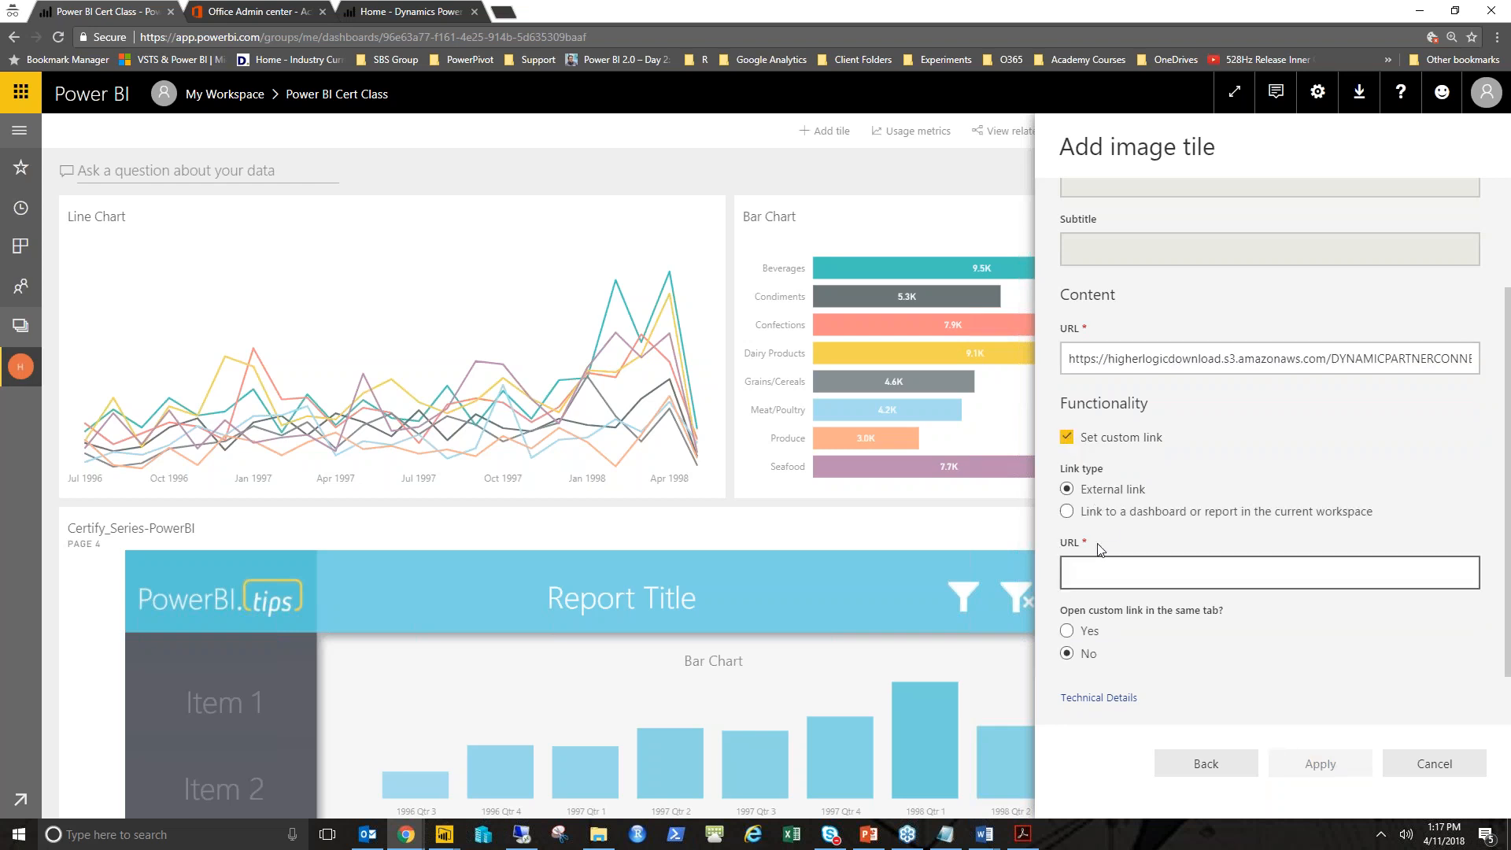
{"action": "left_click", "coordinate": [406, 17]}
{"action": "left_click", "coordinate": [379, 37]}
{"action": "left_click", "coordinate": [106, 13]}
{"action": "left_click", "coordinate": [1136, 565]}
{"action": "key", "text": "ctrl+v"}
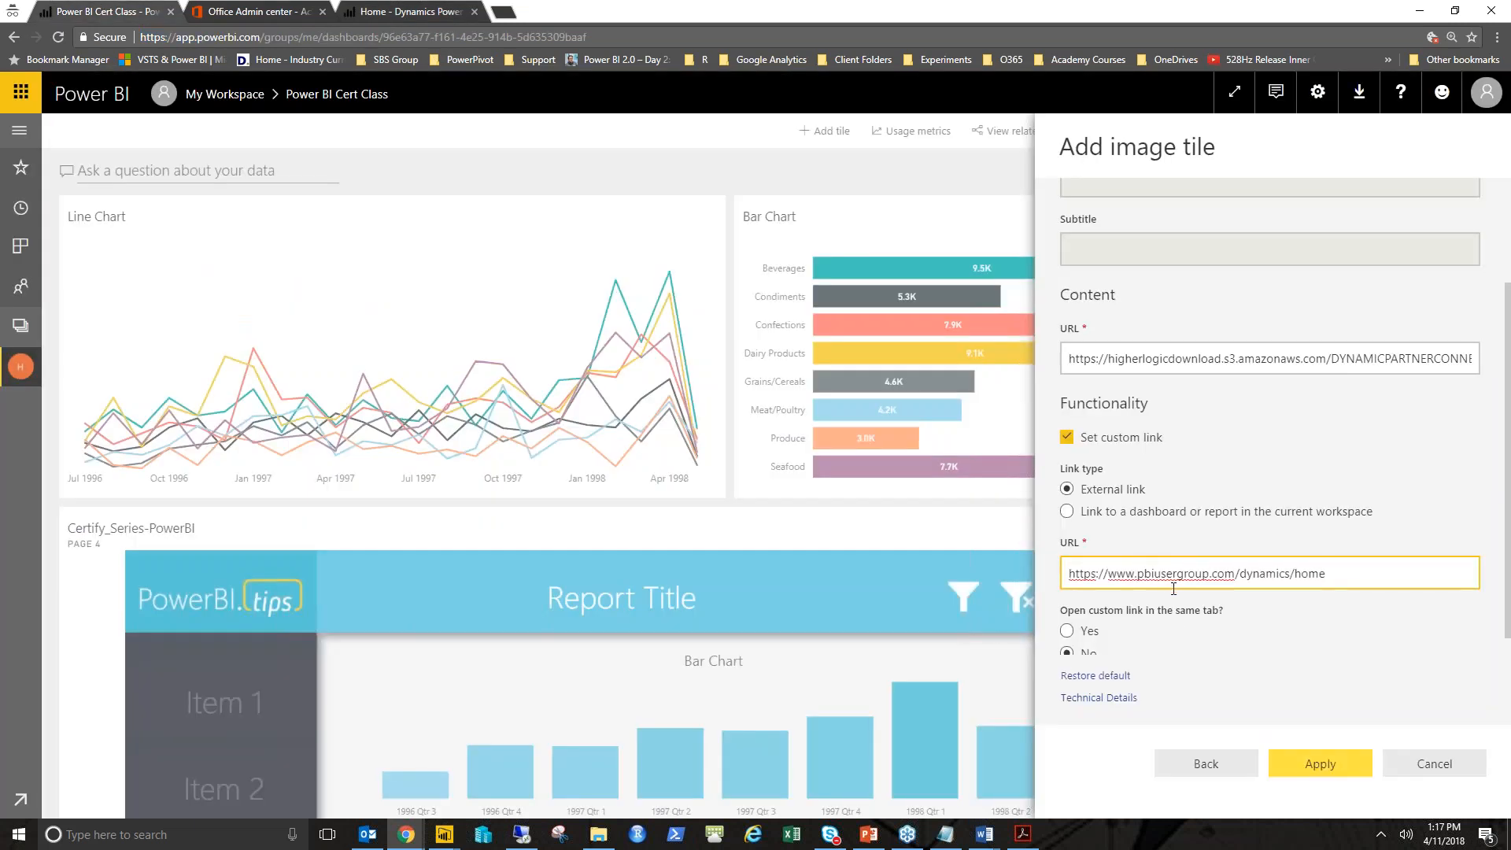
- Apply the image tile to the dashboard and dismiss the notification
{"action": "scroll", "coordinate": [1286, 619], "scroll_direction": "down", "scroll_amount": 1}
{"action": "scroll", "coordinate": [1288, 621], "scroll_direction": "down", "scroll_amount": 1}
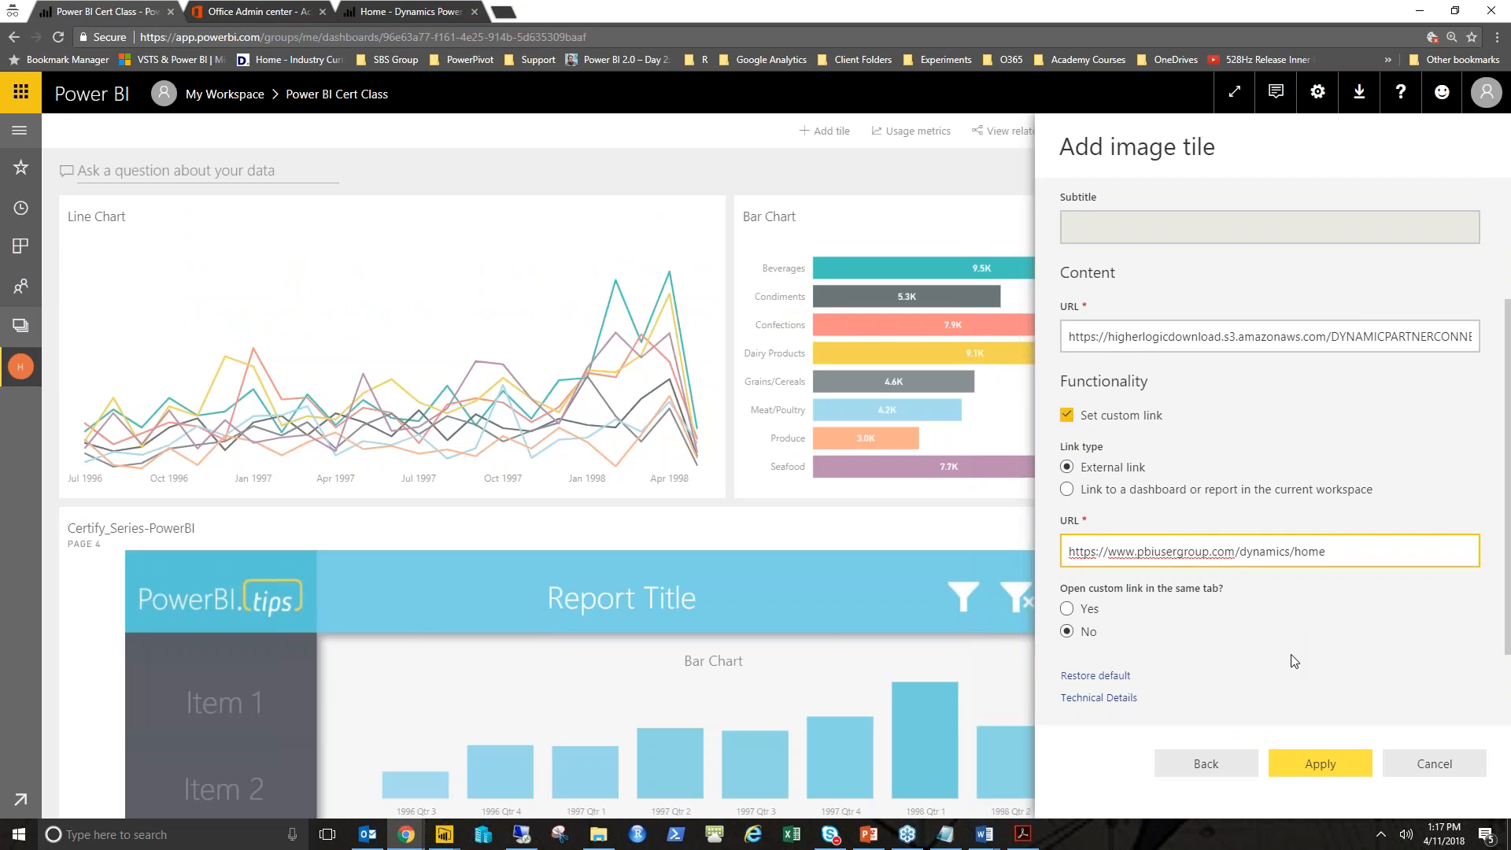
{"action": "left_click", "coordinate": [1321, 764]}
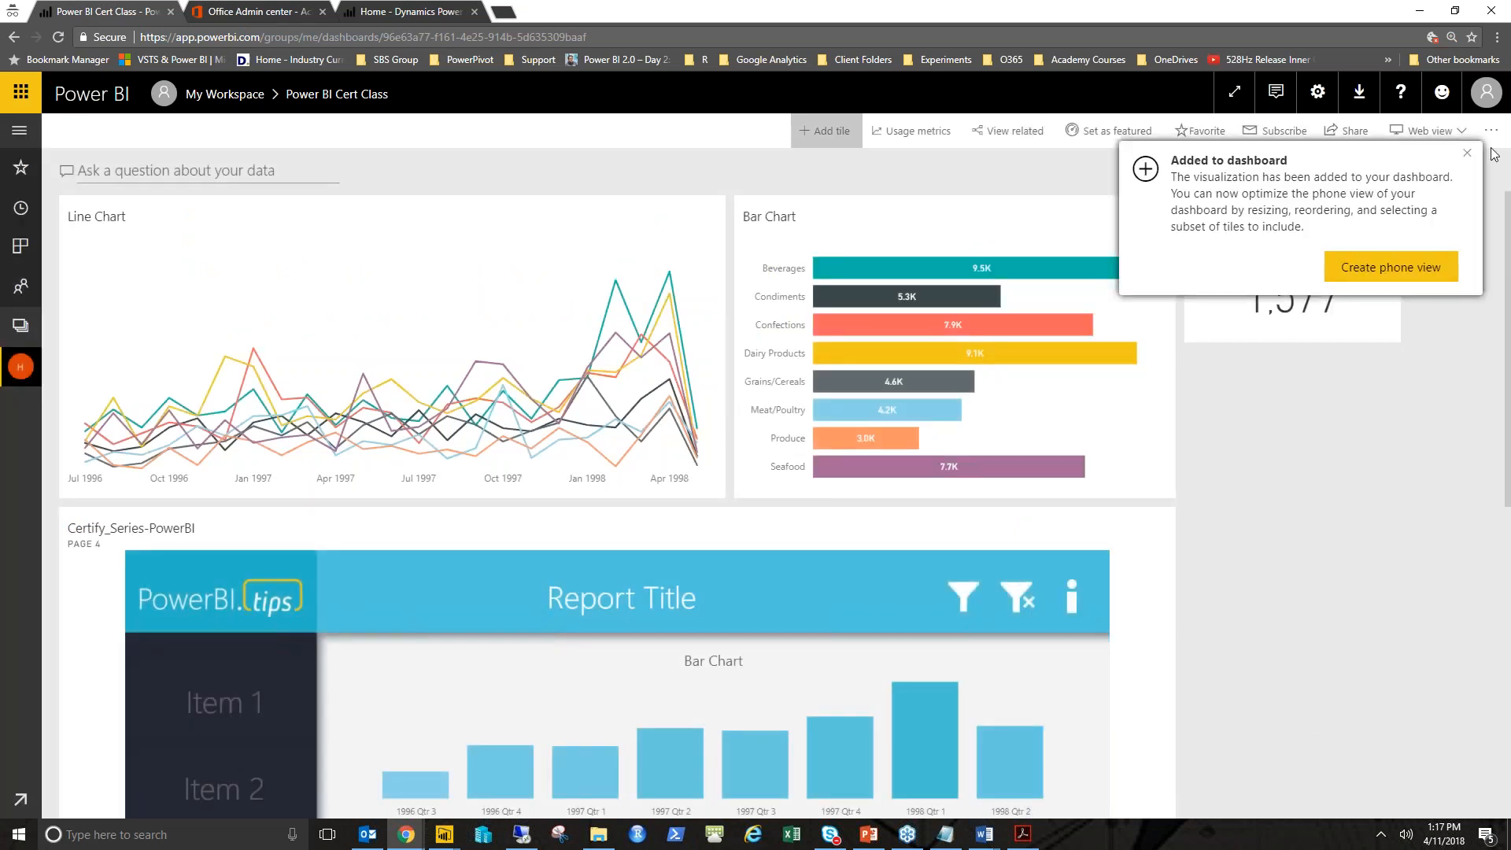
{"action": "left_click", "coordinate": [1466, 153]}
- Move the Summit image tile to the top-left corner beside the Bar Chart tile
{"action": "scroll", "coordinate": [1090, 528], "scroll_direction": "down", "scroll_amount": 2}
{"action": "scroll", "coordinate": [931, 540], "scroll_direction": "down", "scroll_amount": 6}
{"action": "left_click_drag", "start_coordinate": [287, 599], "coordinate": [305, 212]}
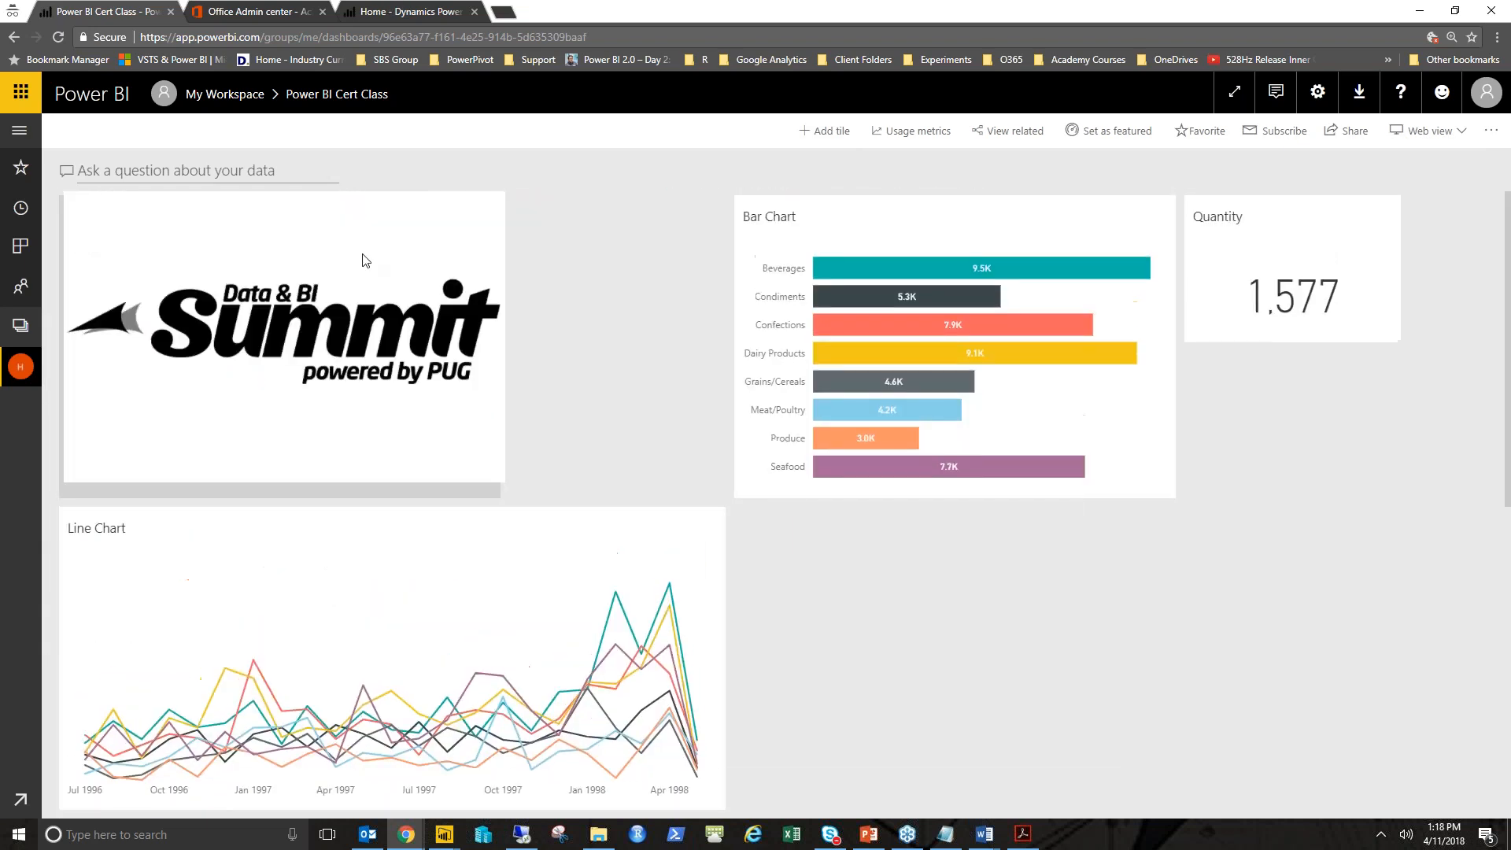
{"action": "left_click_drag", "start_coordinate": [887, 239], "coordinate": [693, 214]}
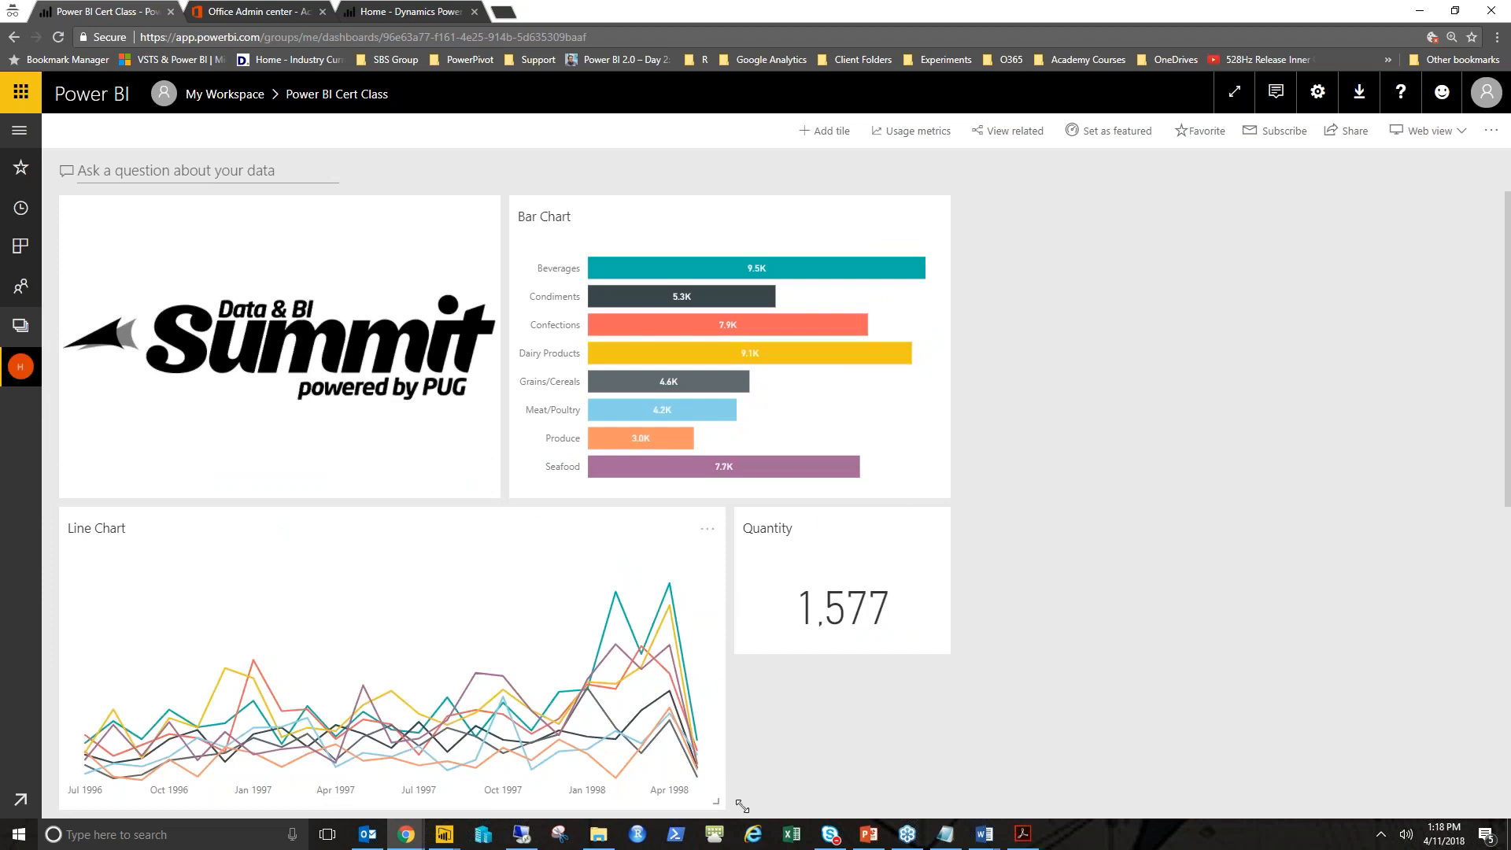
- Widen the Line Chart tile and place the Quantity tile beside the Bar Chart
{"action": "left_click_drag", "start_coordinate": [742, 806], "coordinate": [944, 827]}
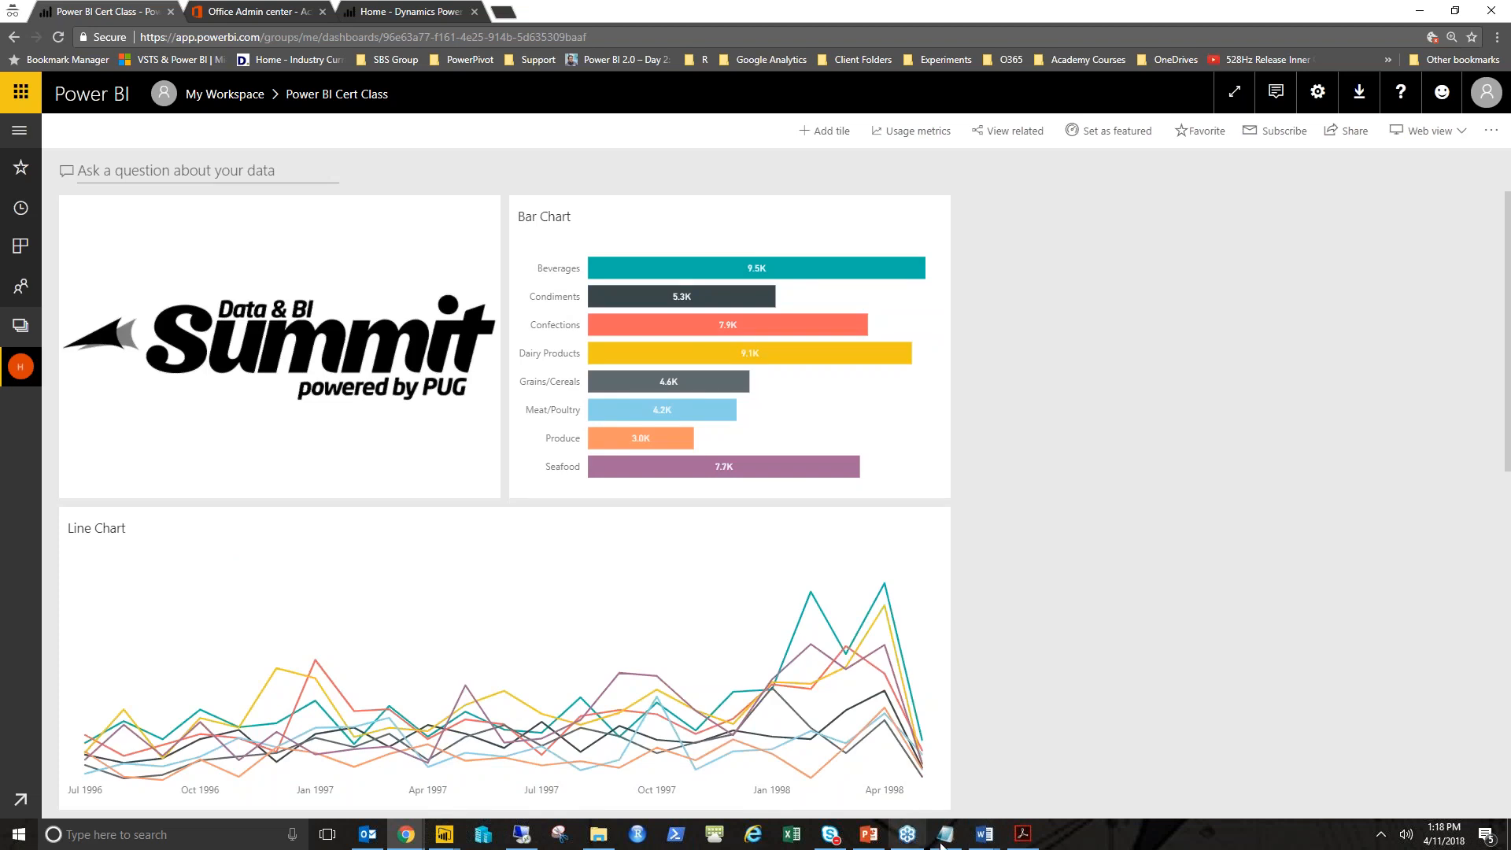
{"action": "scroll", "coordinate": [1018, 625], "scroll_direction": "down", "scroll_amount": 1}
{"action": "scroll", "coordinate": [1015, 619], "scroll_direction": "down", "scroll_amount": 3}
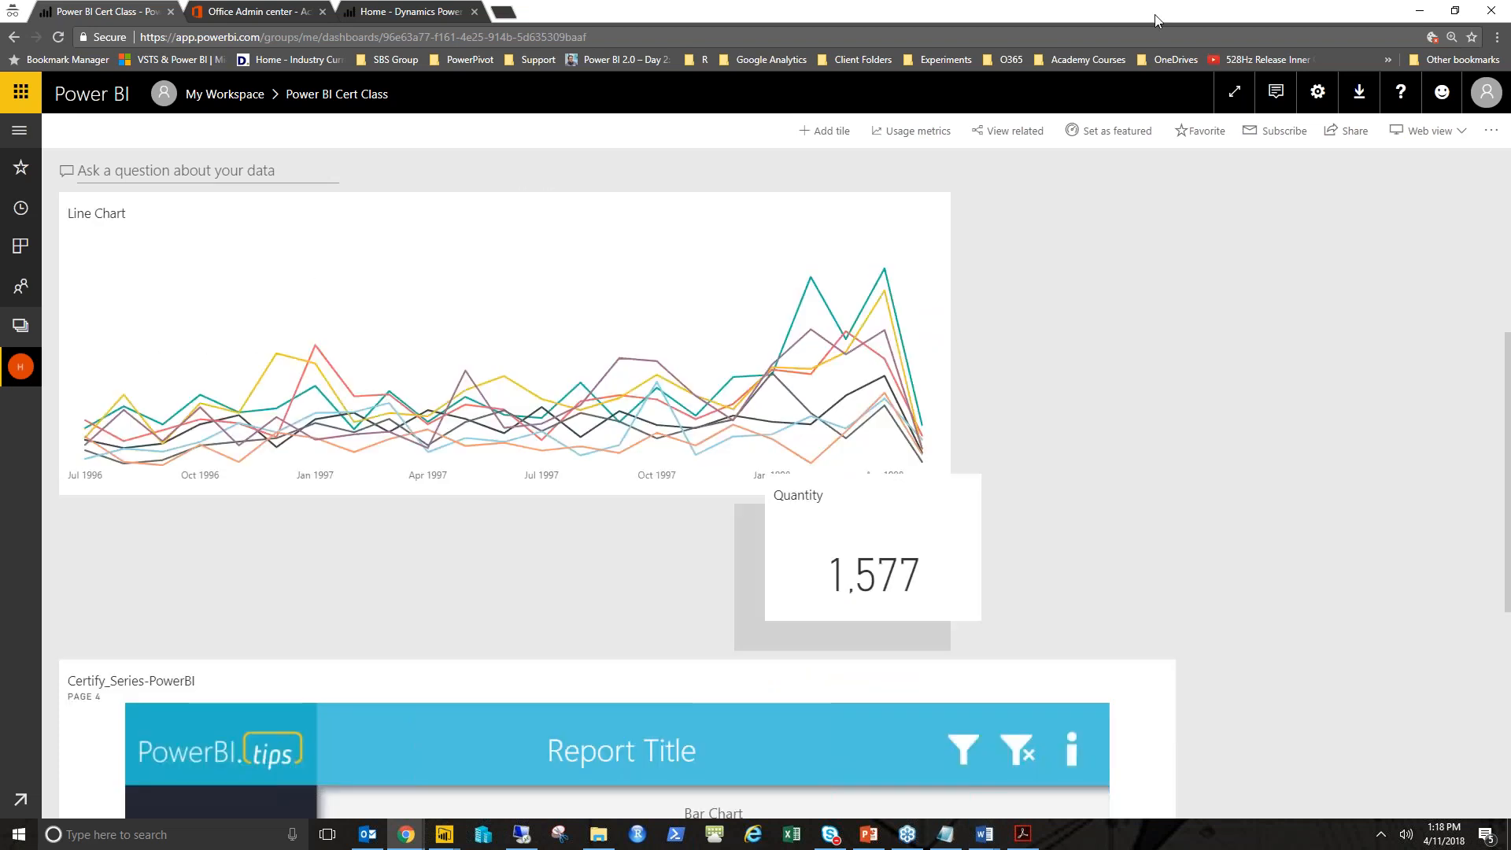
{"action": "scroll", "coordinate": [1088, 417], "scroll_direction": "up", "scroll_amount": 4}
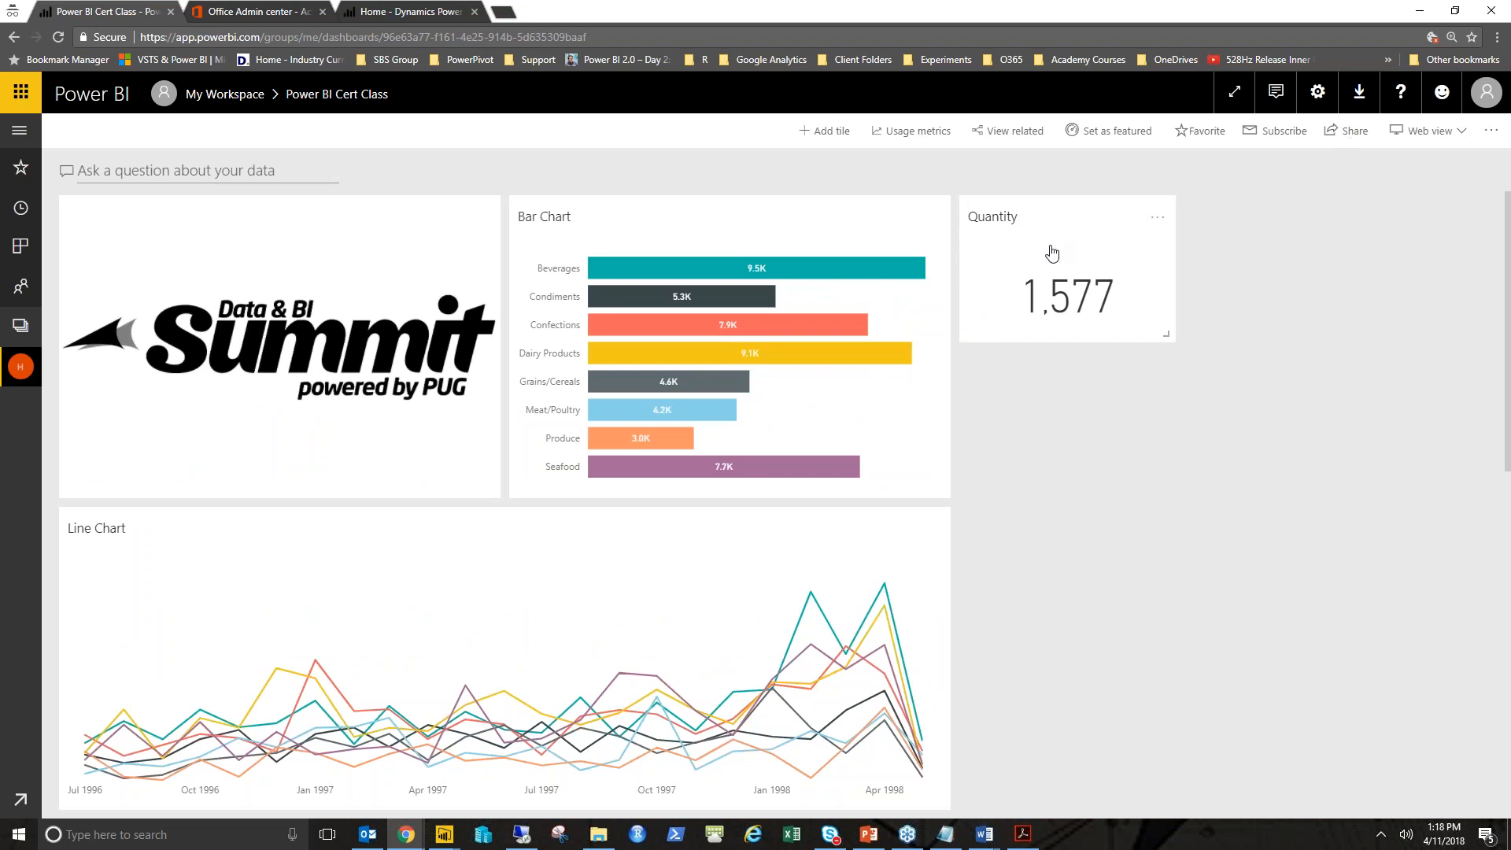
{"action": "left_click", "coordinate": [826, 132]}
{"action": "left_click", "coordinate": [1137, 456]}
{"action": "left_click", "coordinate": [1324, 765]}
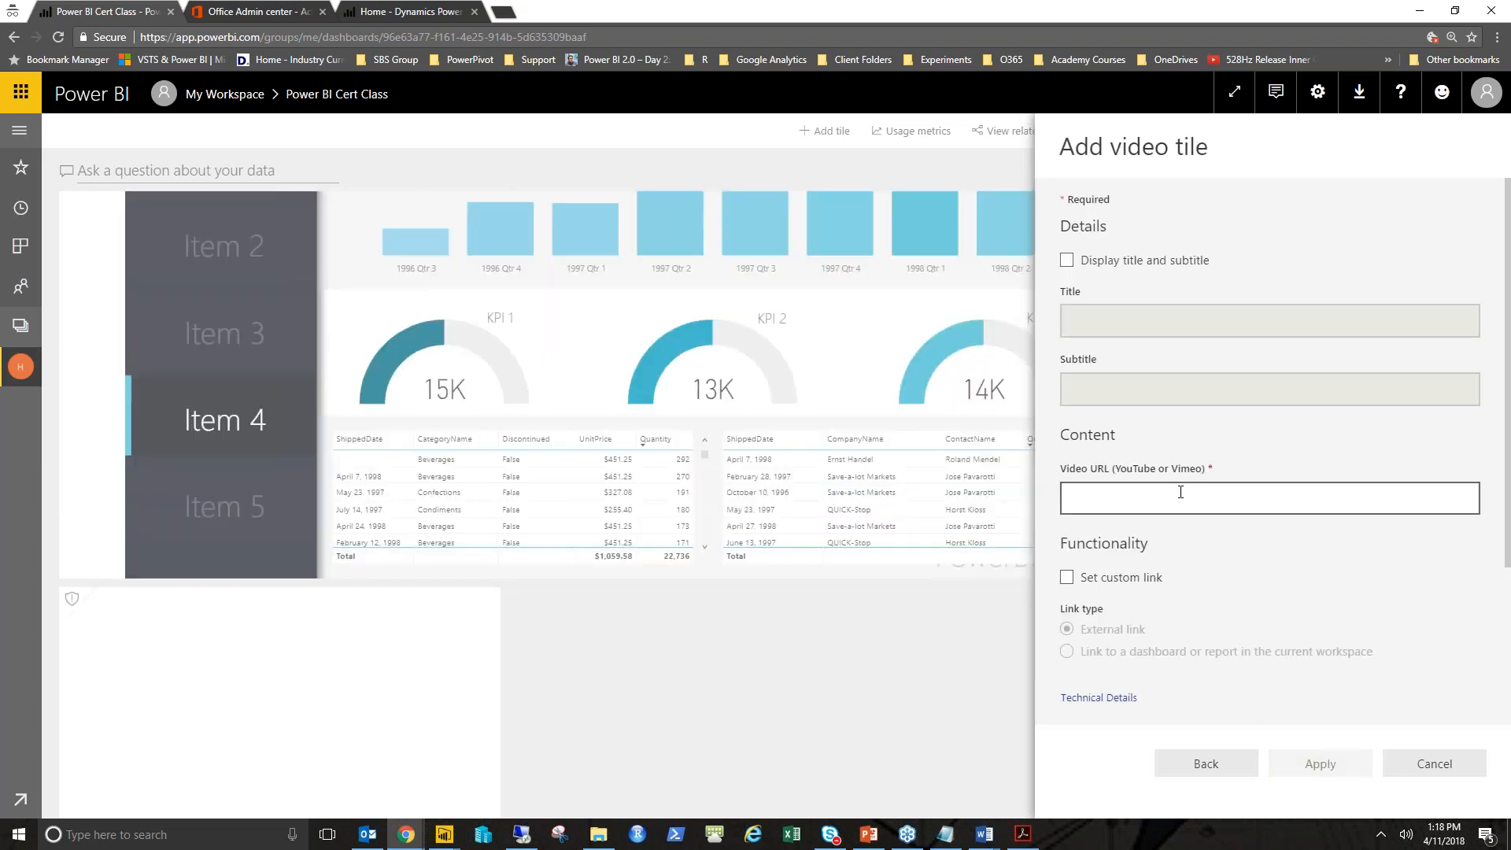
{"action": "scroll", "coordinate": [1181, 492], "scroll_direction": "down", "scroll_amount": 2}
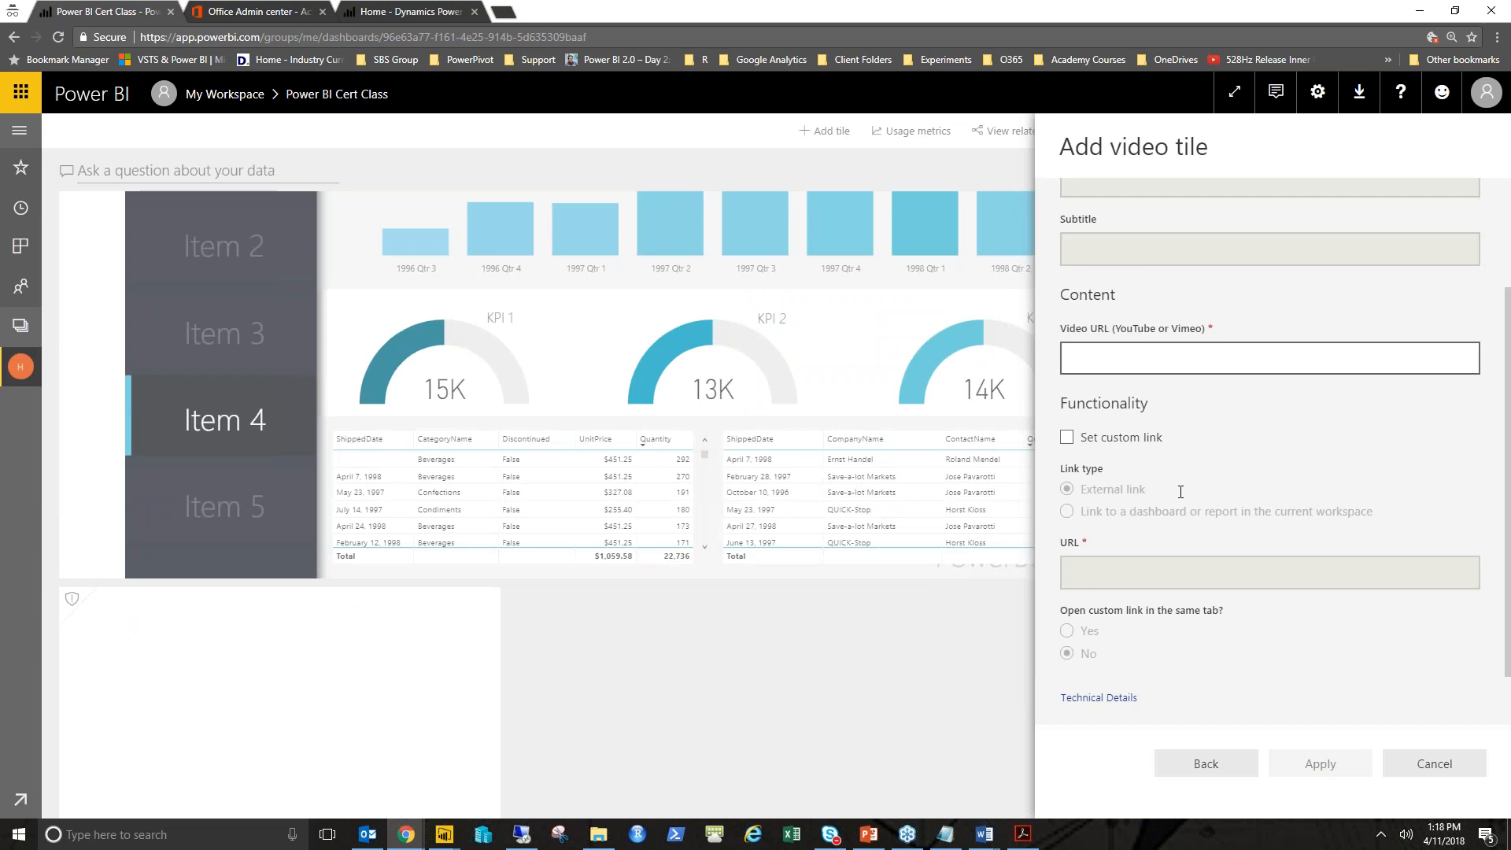
{"action": "scroll", "coordinate": [1180, 492], "scroll_direction": "up", "scroll_amount": 2}
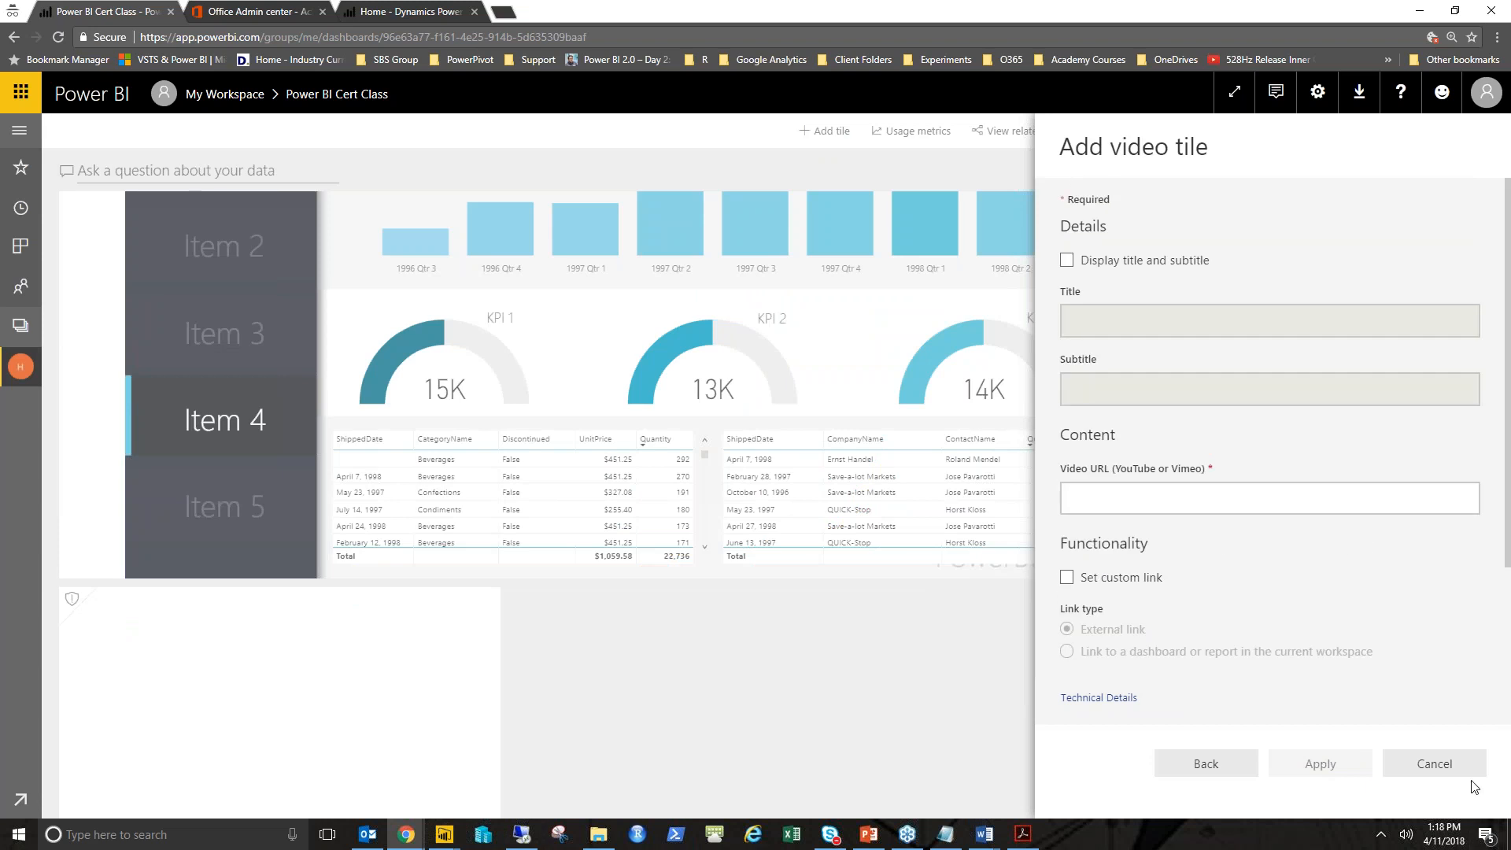
{"action": "left_click", "coordinate": [1433, 763]}
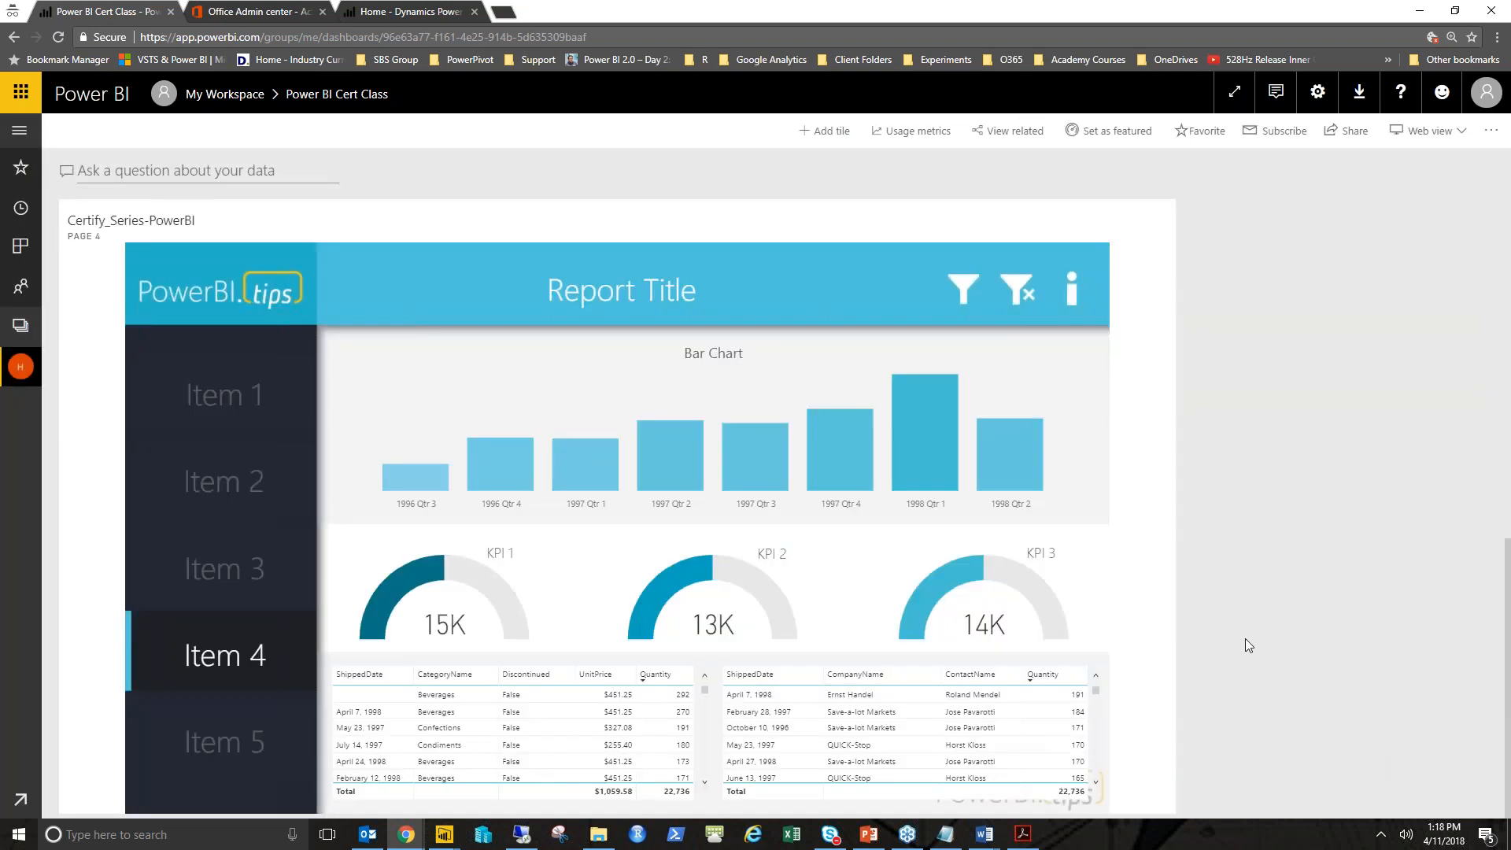
{"action": "scroll", "coordinate": [1166, 669], "scroll_direction": "down", "scroll_amount": 3}
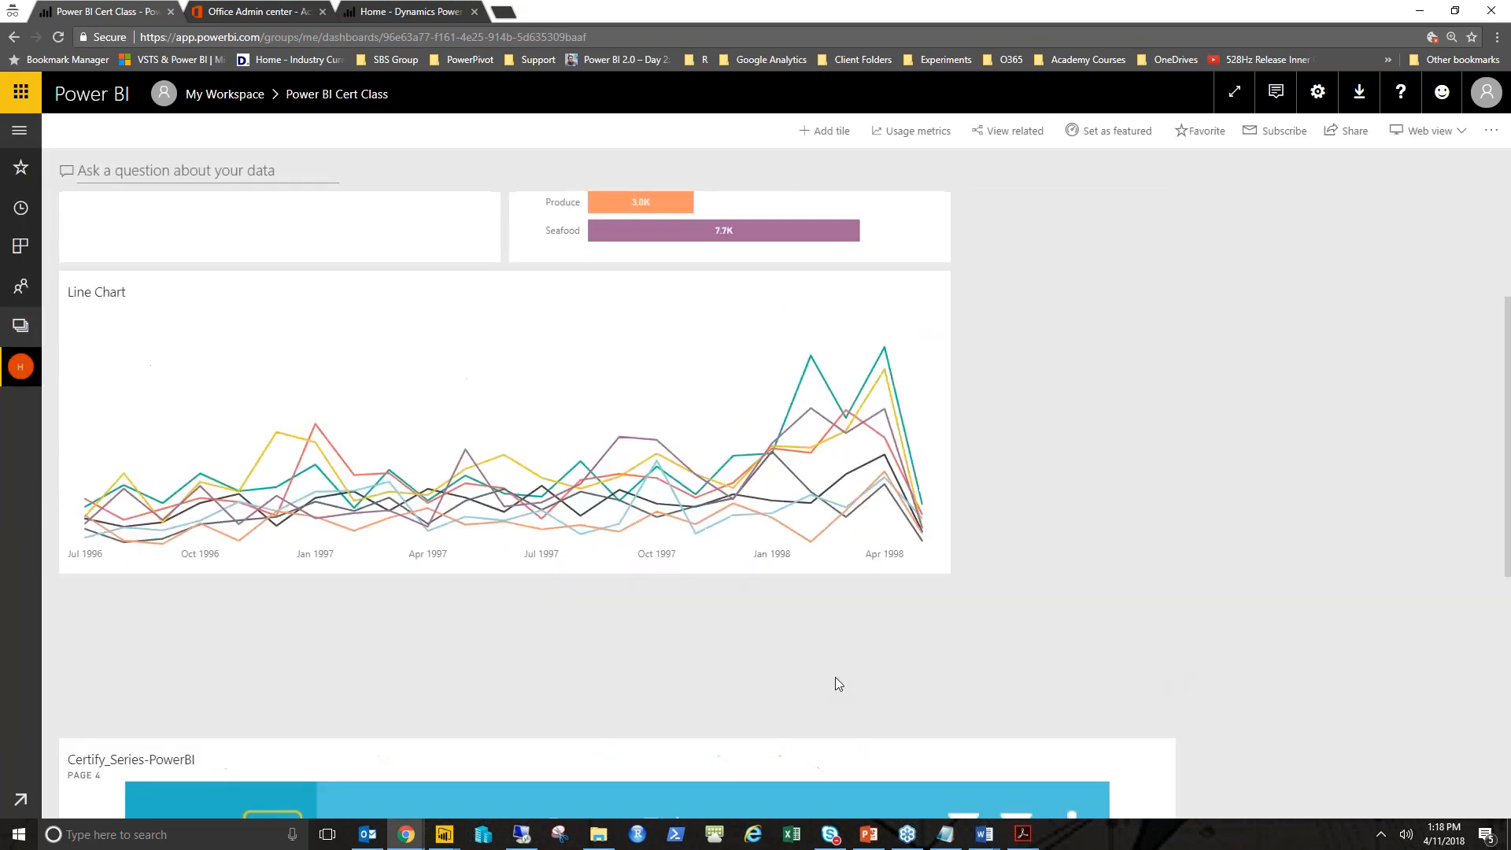
{"action": "scroll", "coordinate": [1139, 464], "scroll_direction": "up", "scroll_amount": 3}
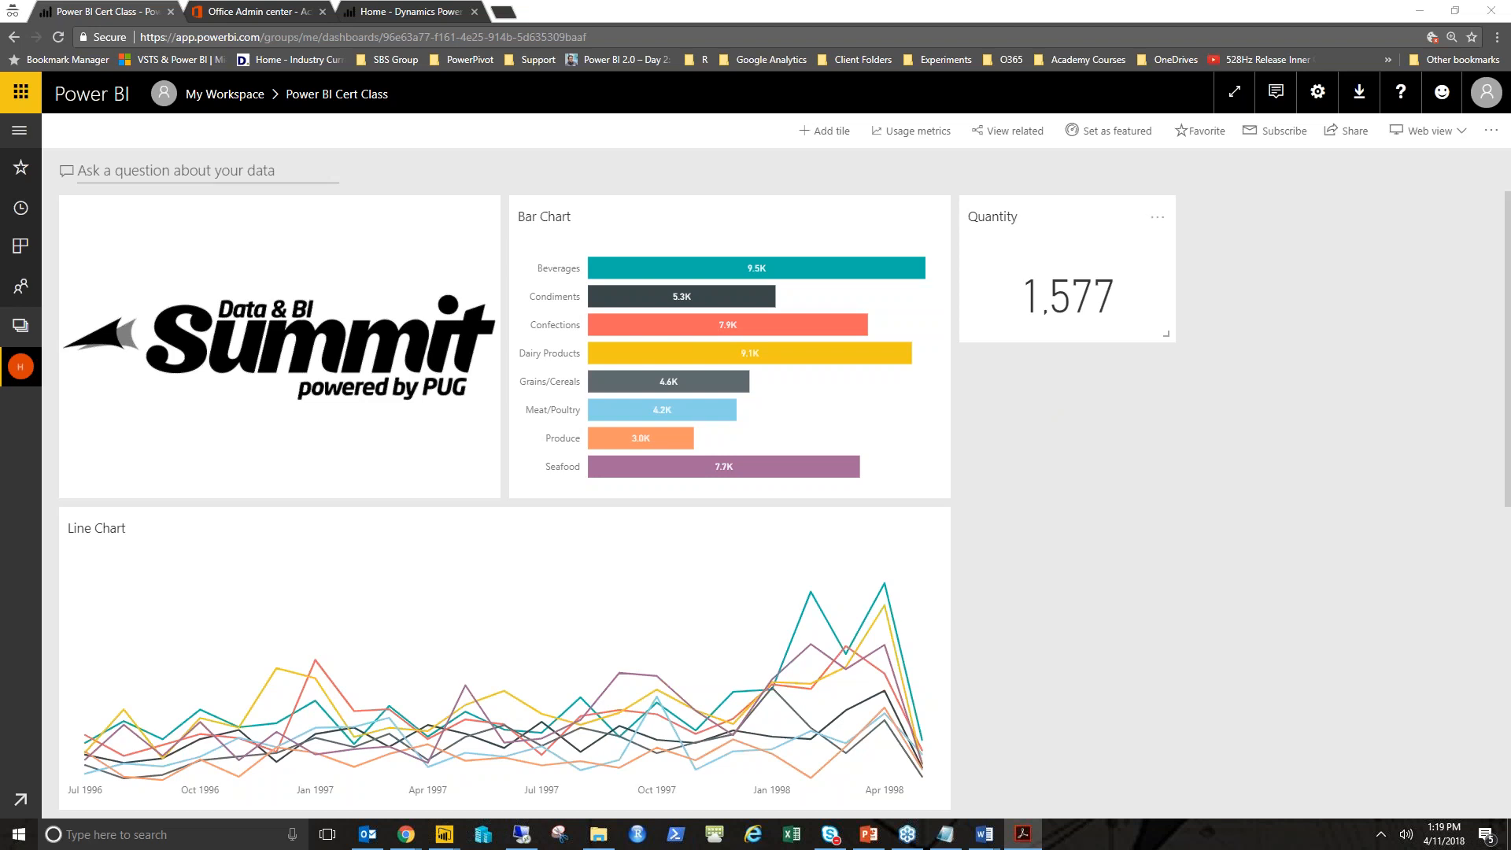
{"action": "scroll", "coordinate": [1010, 423], "scroll_direction": "down", "scroll_amount": 1}
{"action": "scroll", "coordinate": [1009, 421], "scroll_direction": "down", "scroll_amount": 4}
{"action": "scroll", "coordinate": [1013, 433], "scroll_direction": "up", "scroll_amount": 4}
- Open the Power BI Admin portal and browse its usage metrics
{"action": "left_click", "coordinate": [1320, 98]}
{"action": "left_click", "coordinate": [1221, 256]}
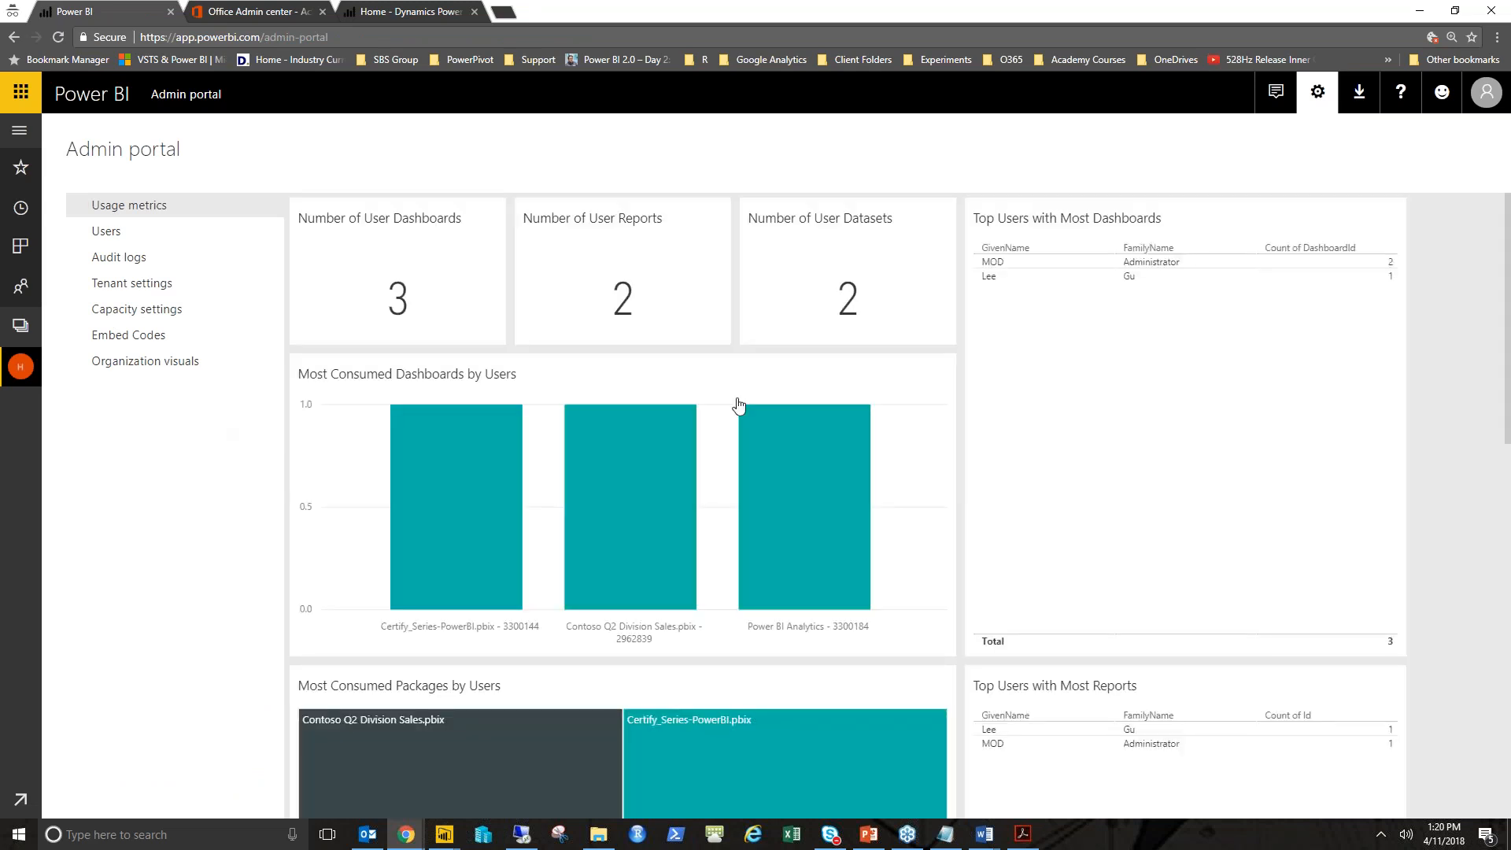
{"action": "scroll", "coordinate": [731, 416], "scroll_direction": "down", "scroll_amount": 1}
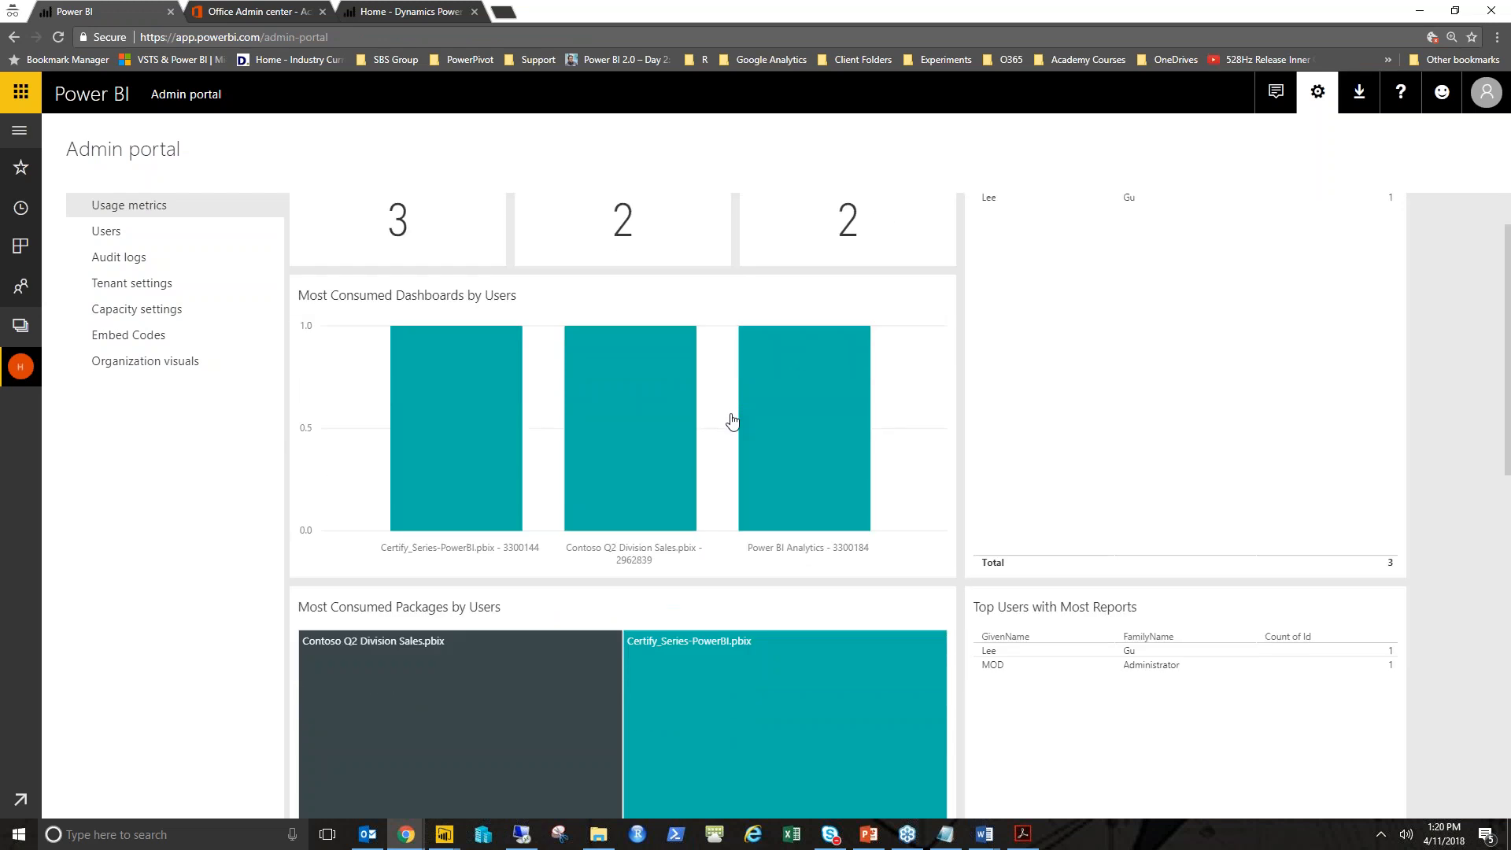
- Scroll through the Admin portal usage metrics for group dashboards, reports and packages
{"action": "scroll", "coordinate": [731, 419], "scroll_direction": "down", "scroll_amount": 6}
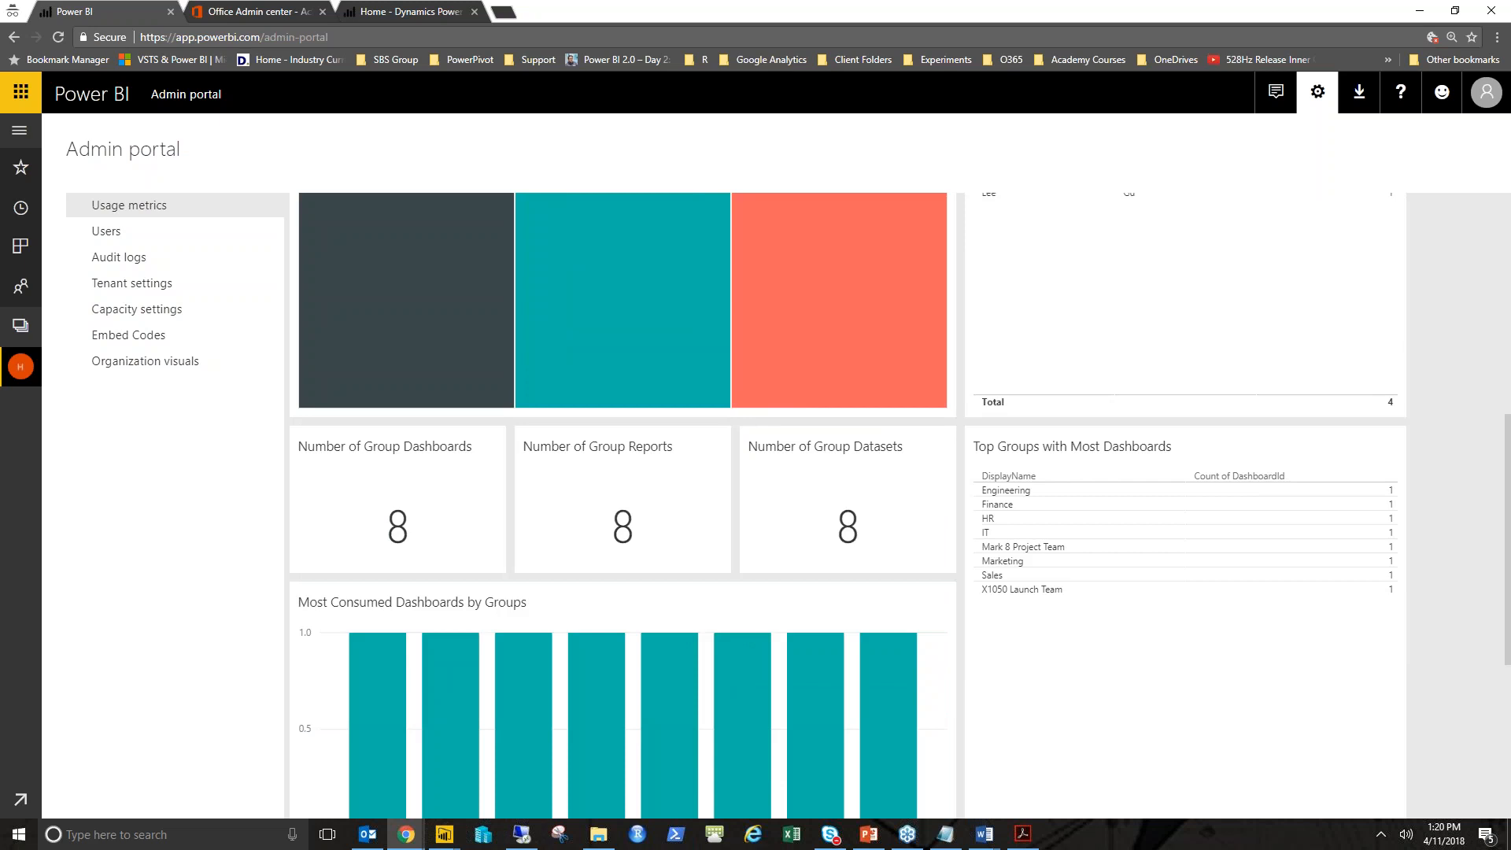
{"action": "scroll", "coordinate": [901, 503], "scroll_direction": "down", "scroll_amount": 1}
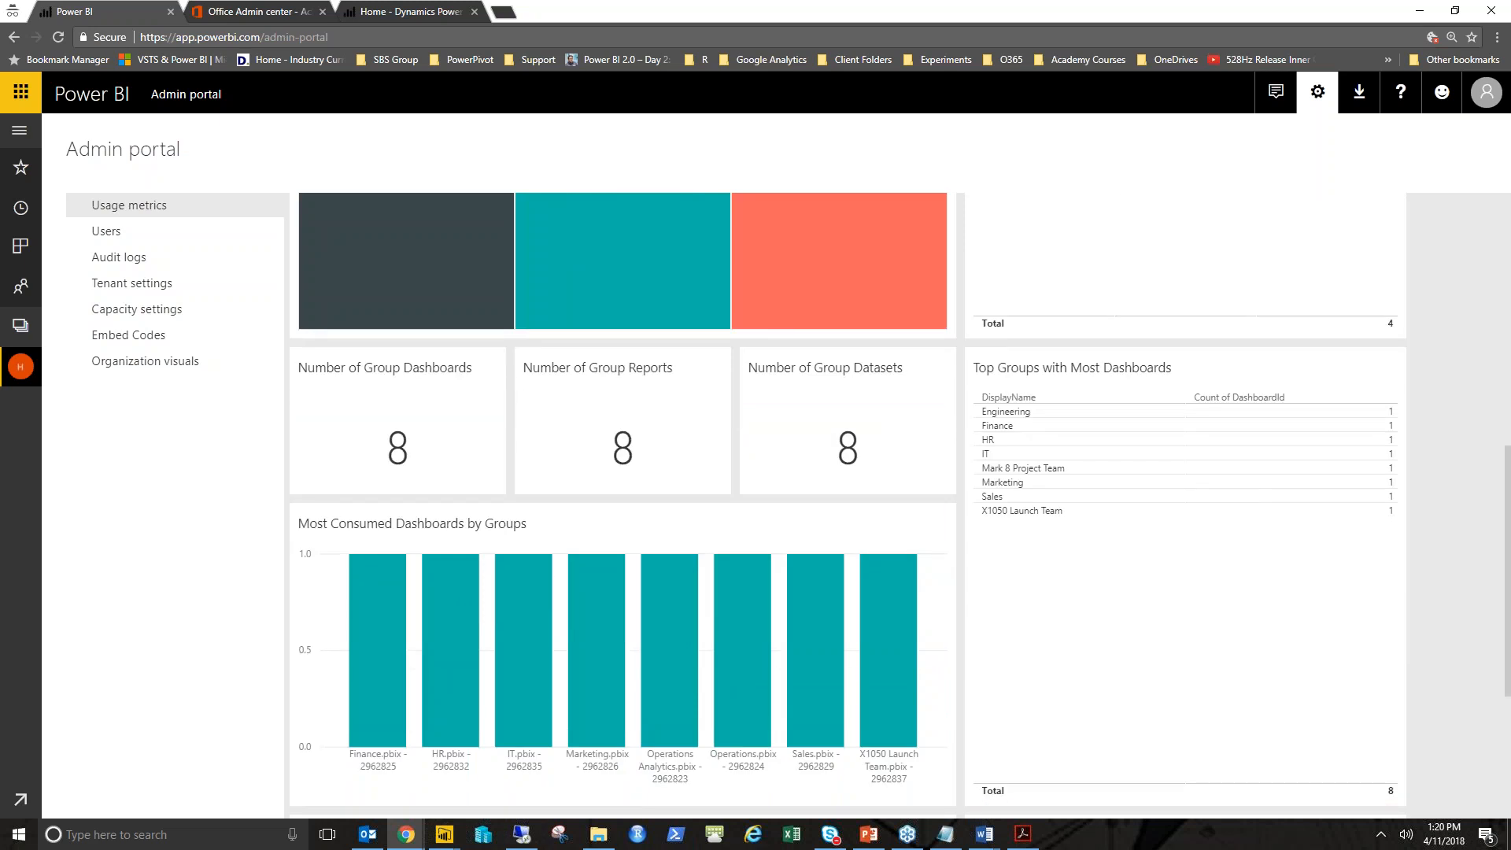
{"action": "scroll", "coordinate": [755, 425], "scroll_direction": "down", "scroll_amount": 3}
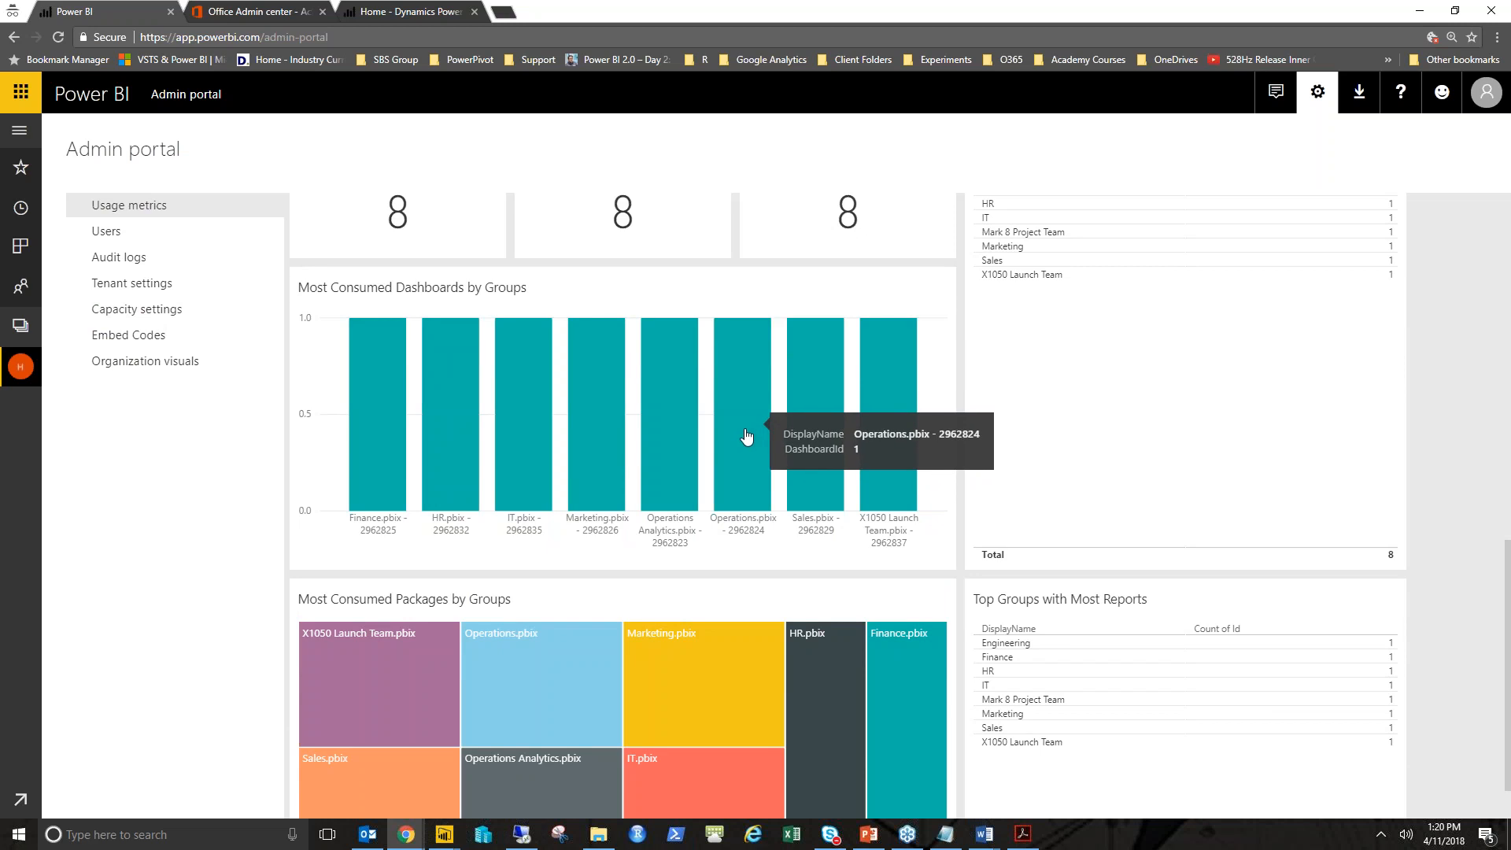
{"action": "scroll", "coordinate": [746, 432], "scroll_direction": "down", "scroll_amount": 1}
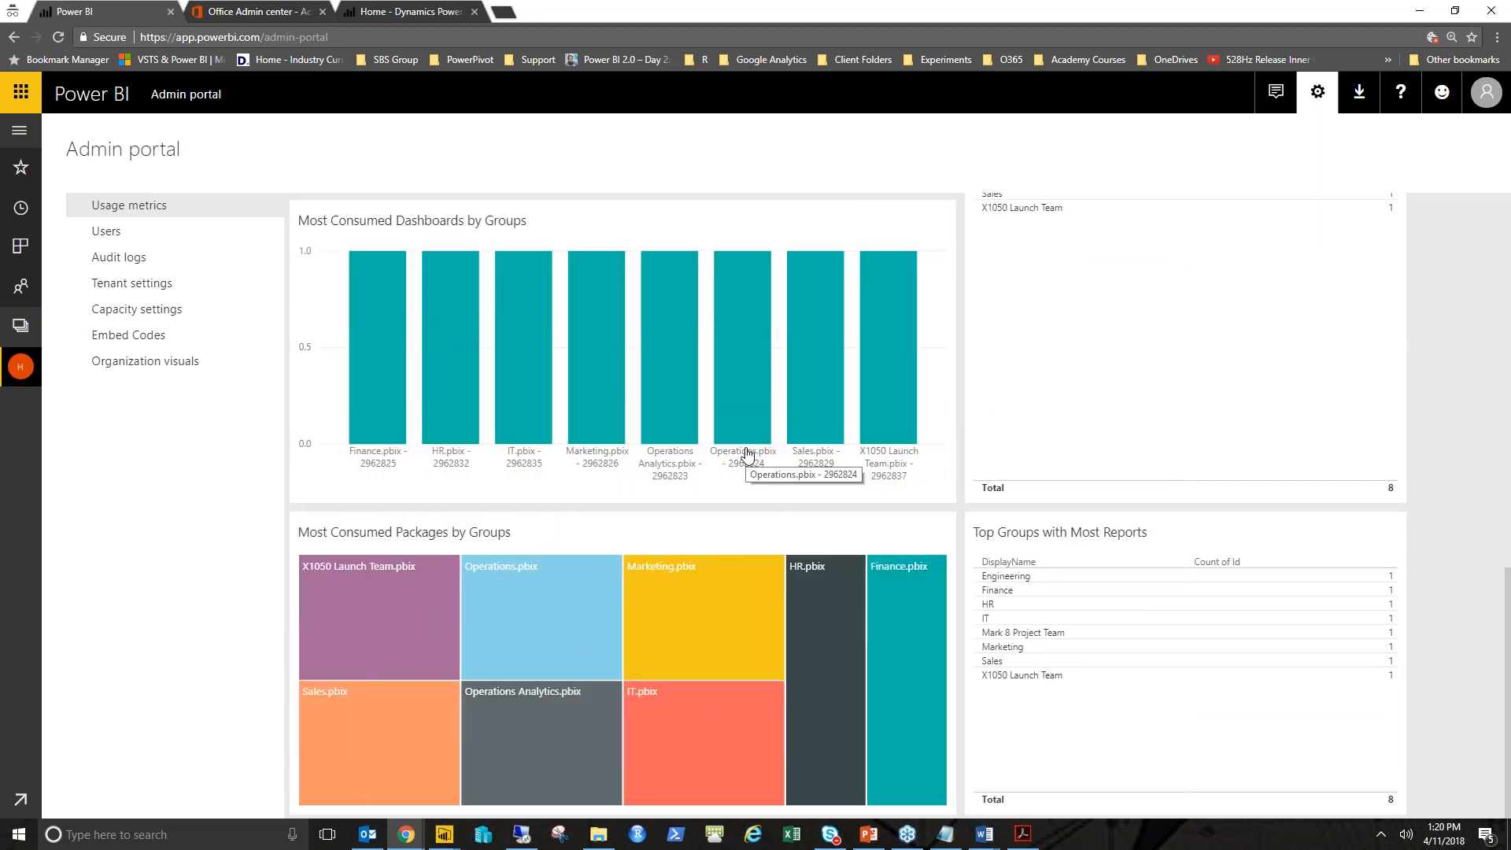
{"action": "scroll", "coordinate": [747, 454], "scroll_direction": "up", "scroll_amount": 10}
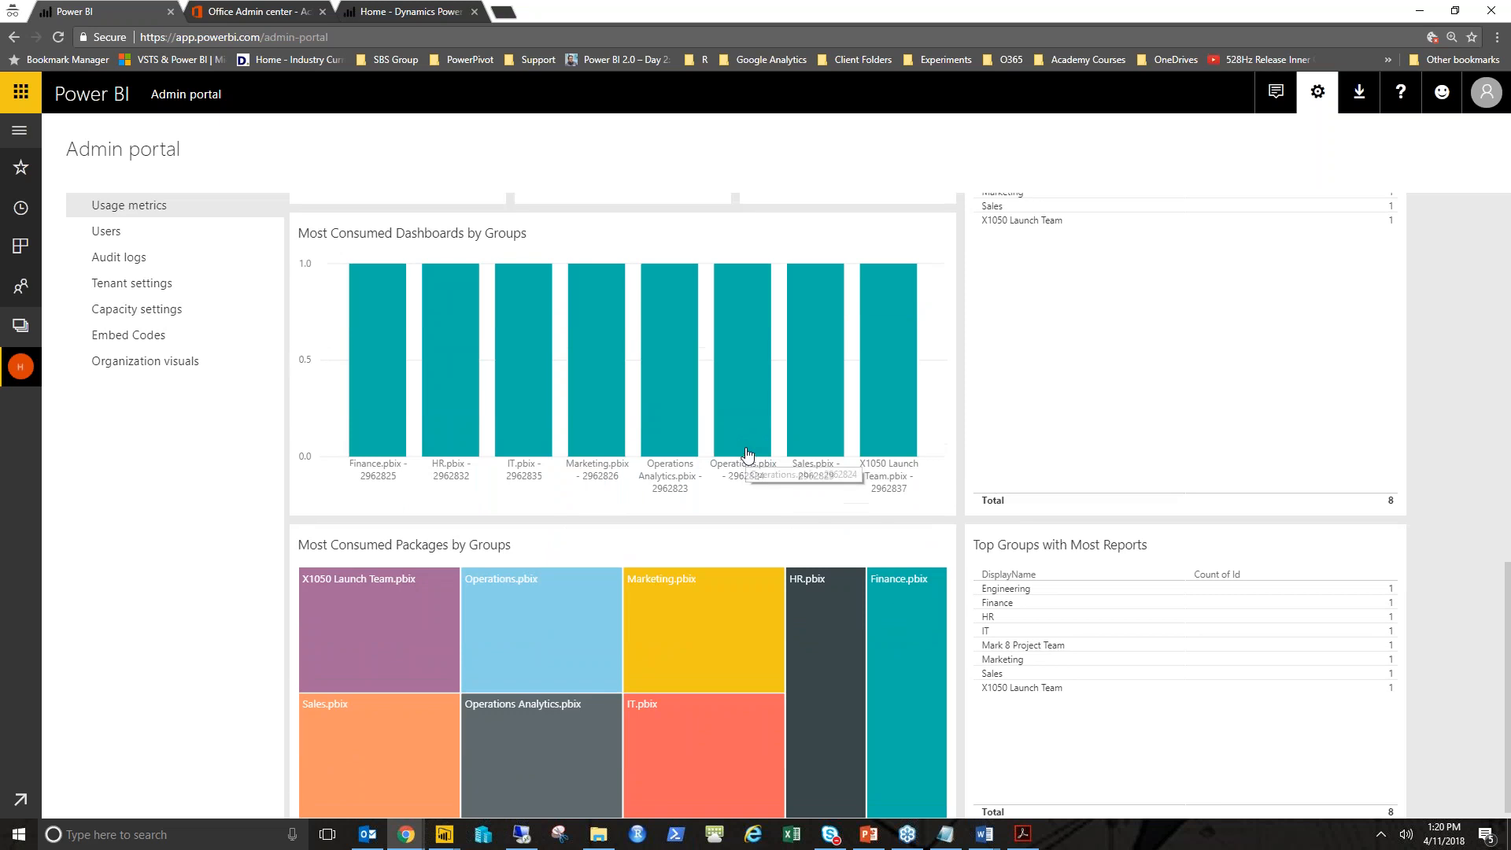
{"action": "scroll", "coordinate": [747, 454], "scroll_direction": "up", "scroll_amount": 3}
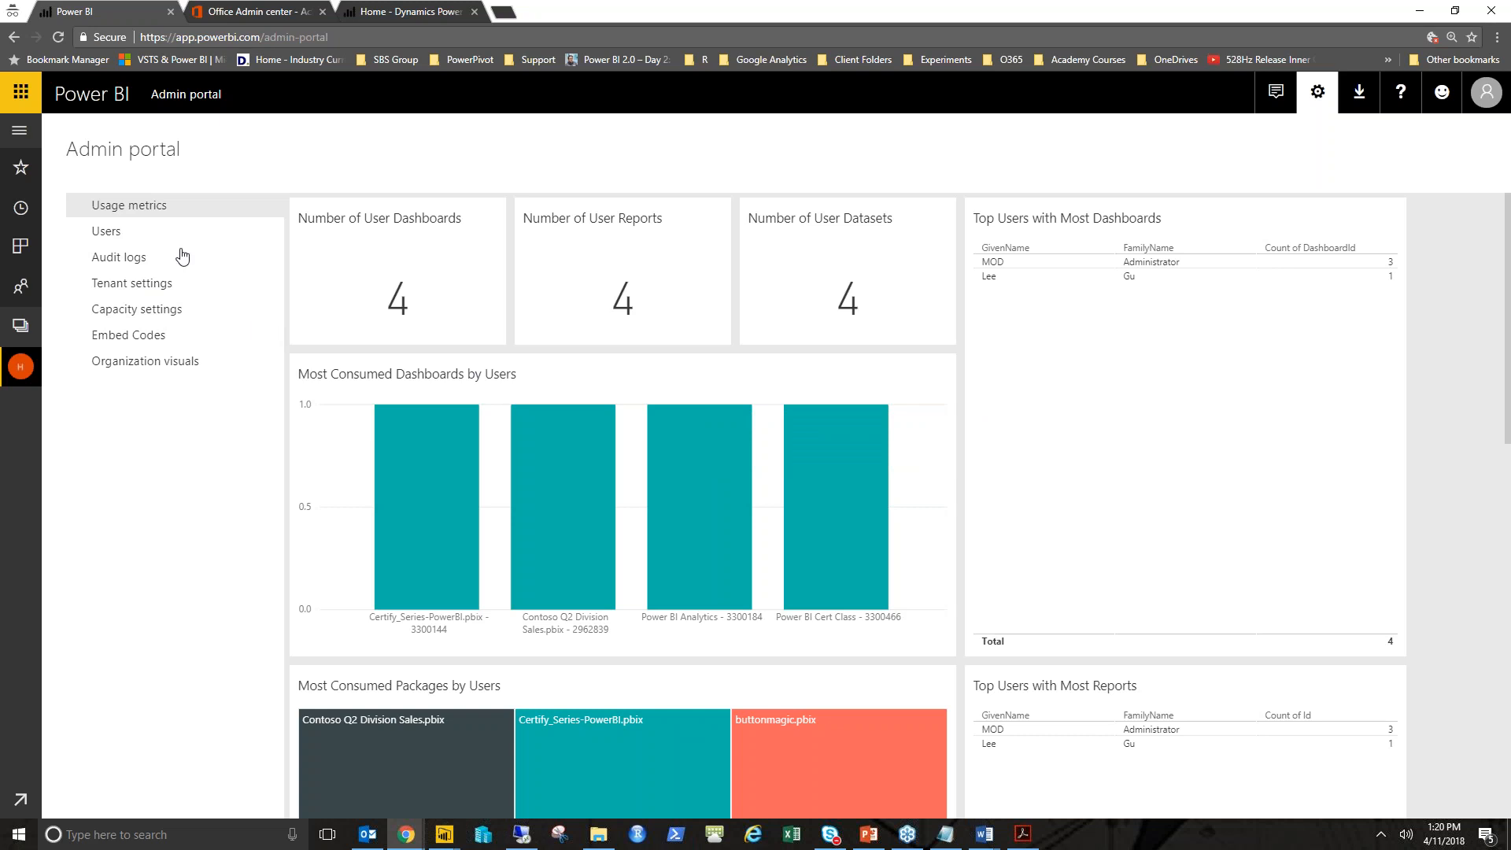
- Browse the Users, Audit logs and Tenant settings pages of the Admin portal
{"action": "left_click", "coordinate": [116, 232]}
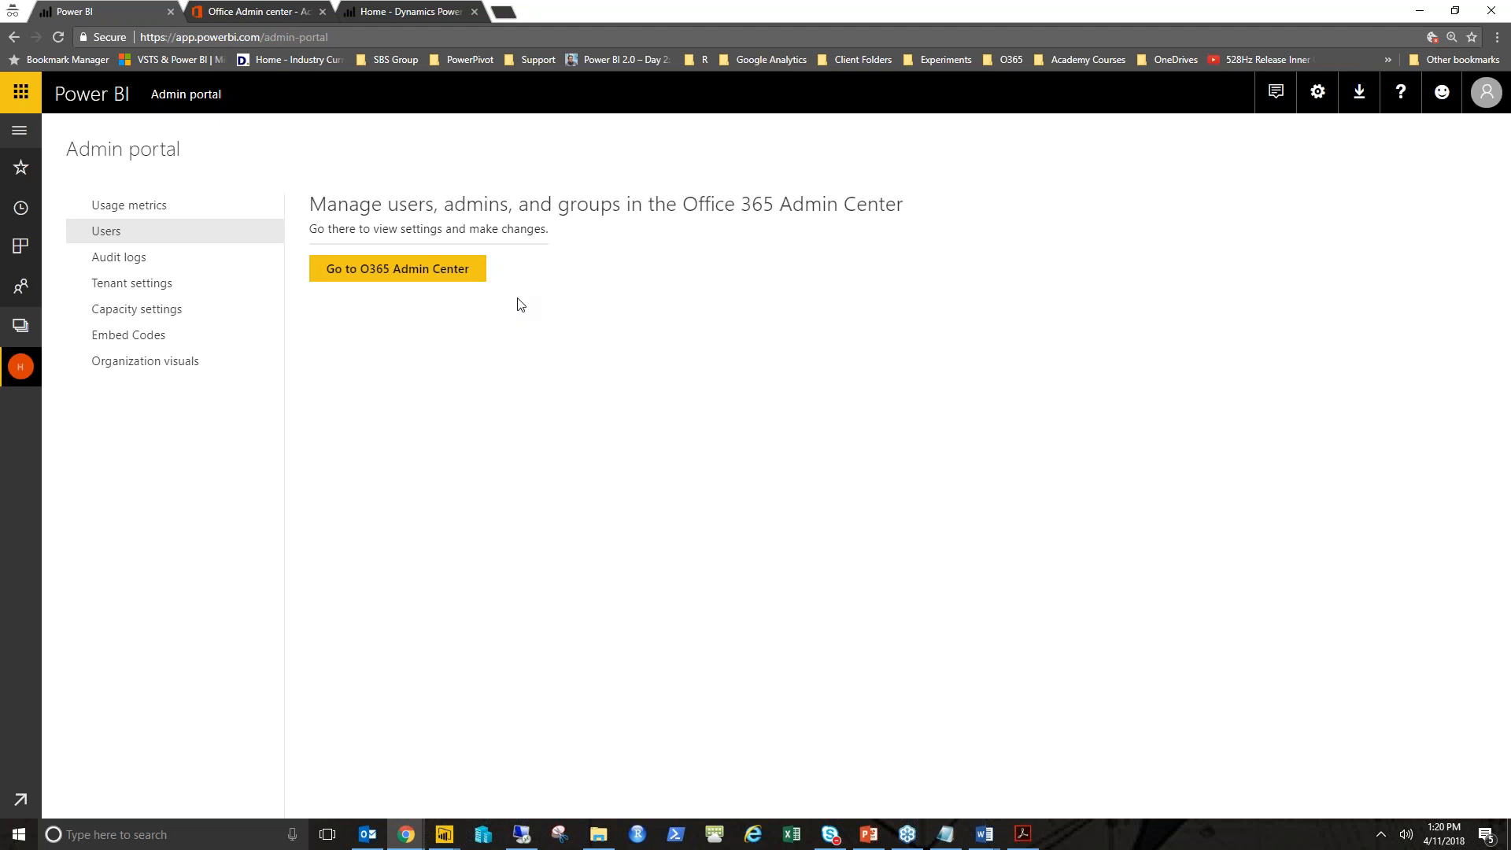
{"action": "left_click", "coordinate": [150, 269]}
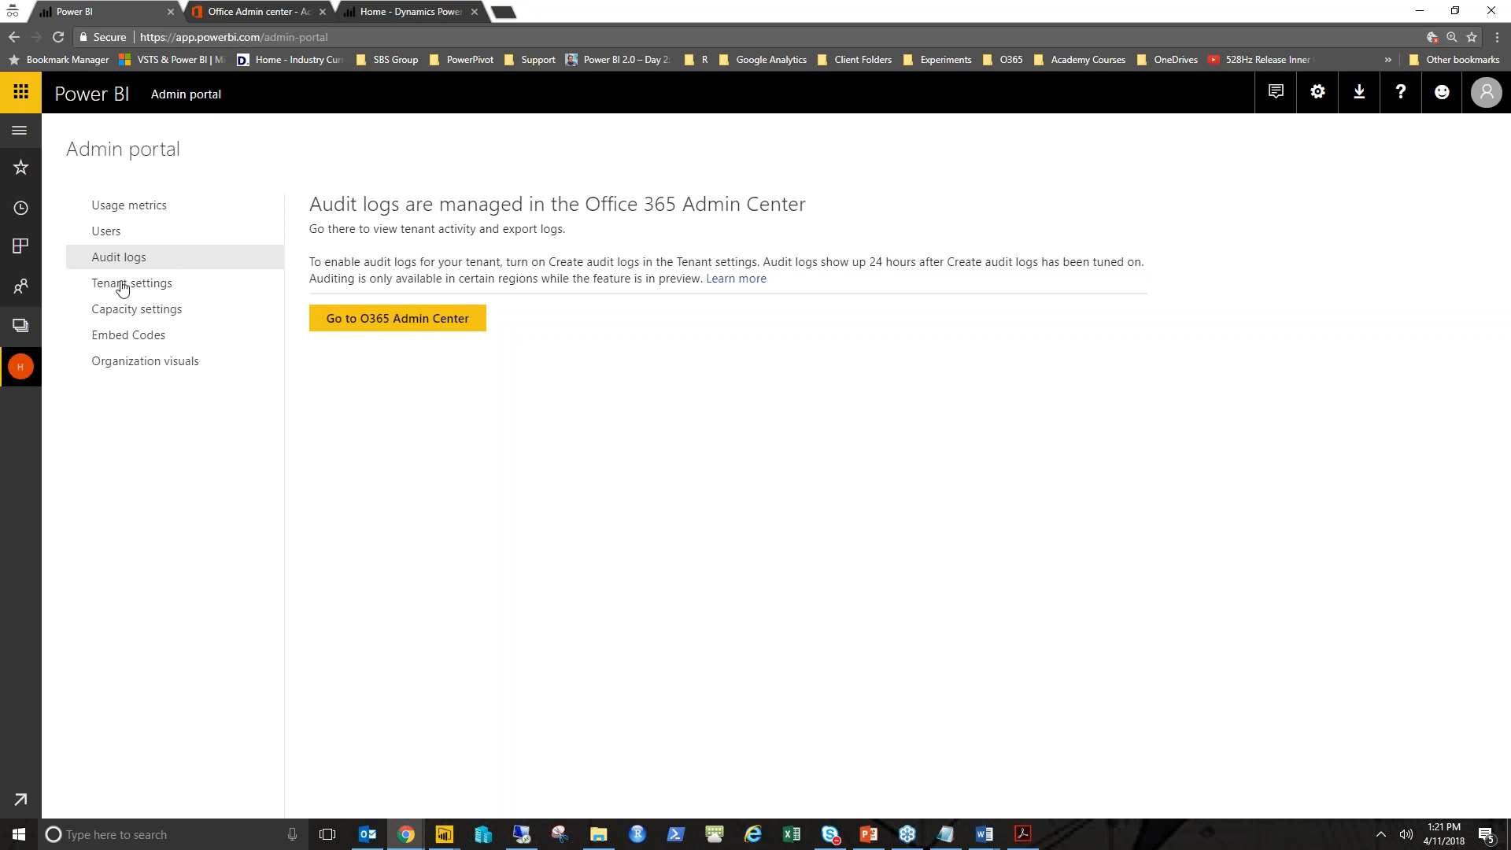
{"action": "left_click", "coordinate": [122, 289]}
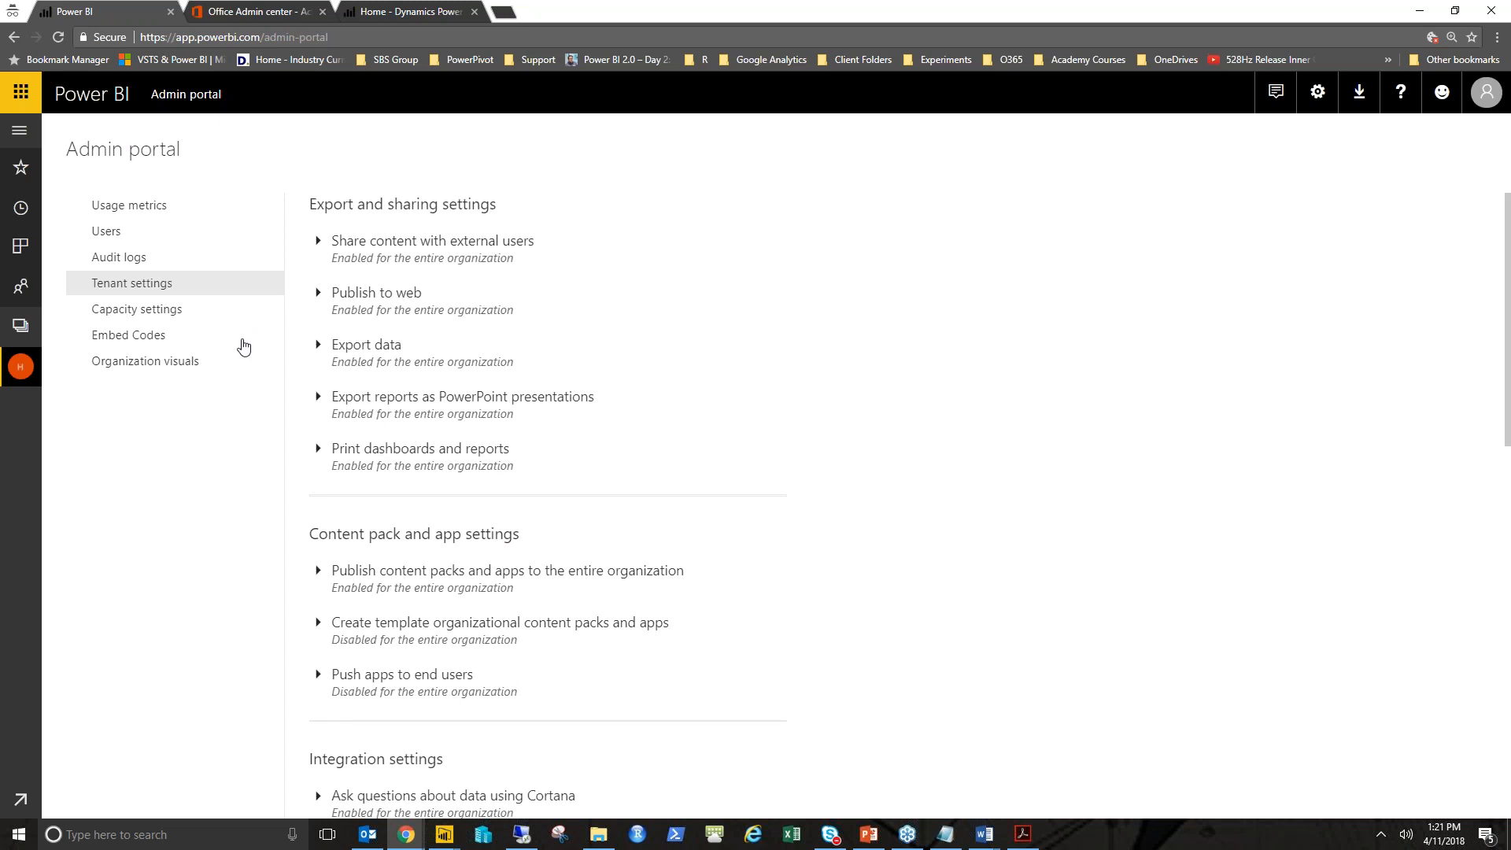
- Switch the Share content with external users setting to specific security groups without applying, and collapse it
{"action": "left_click", "coordinate": [318, 241]}
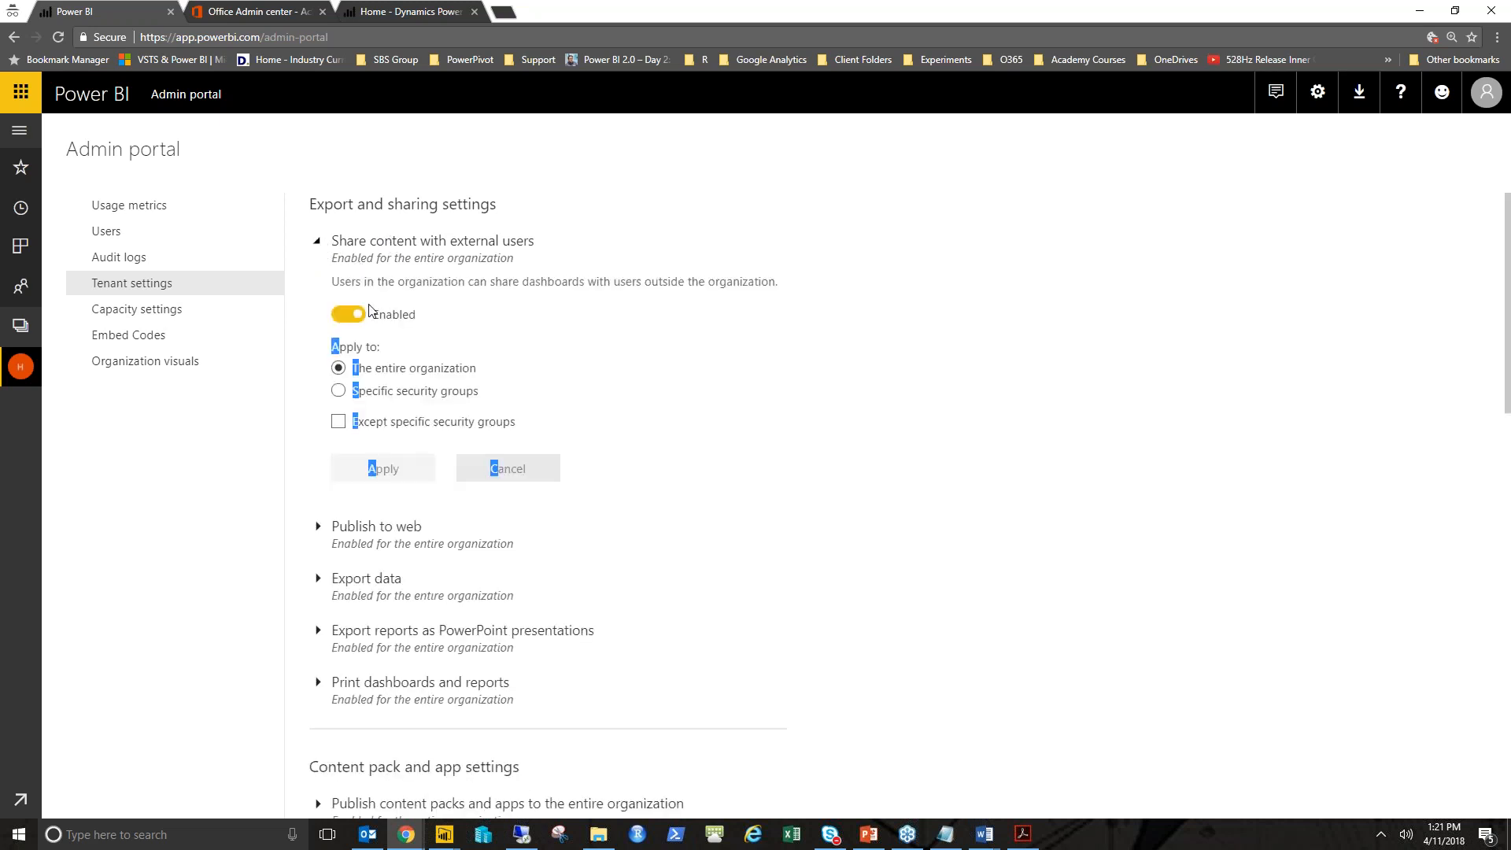
{"action": "left_click", "coordinate": [390, 395]}
{"action": "left_click", "coordinate": [364, 370]}
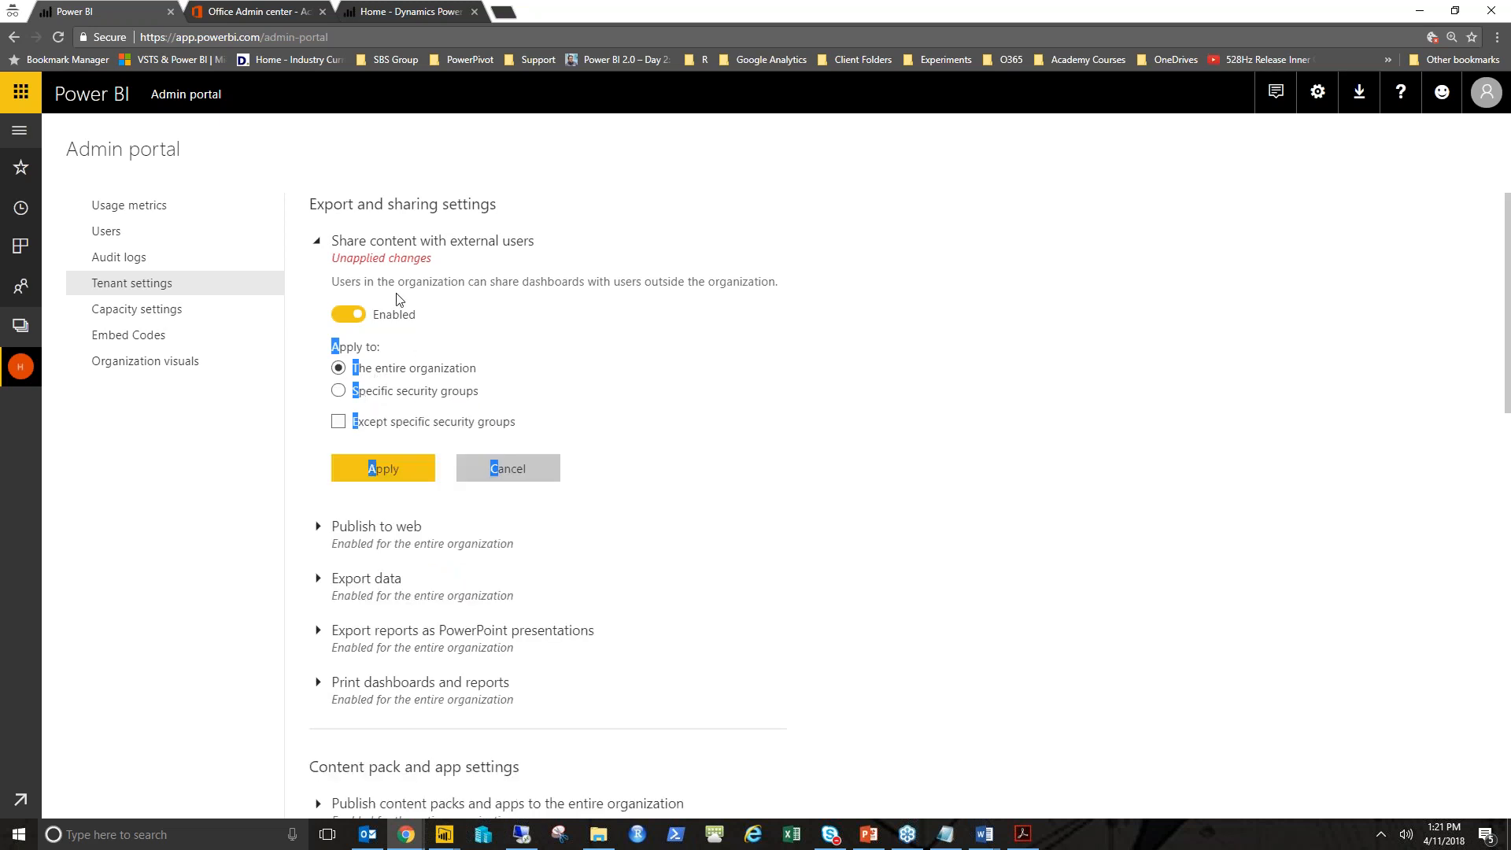
{"action": "left_click", "coordinate": [387, 395]}
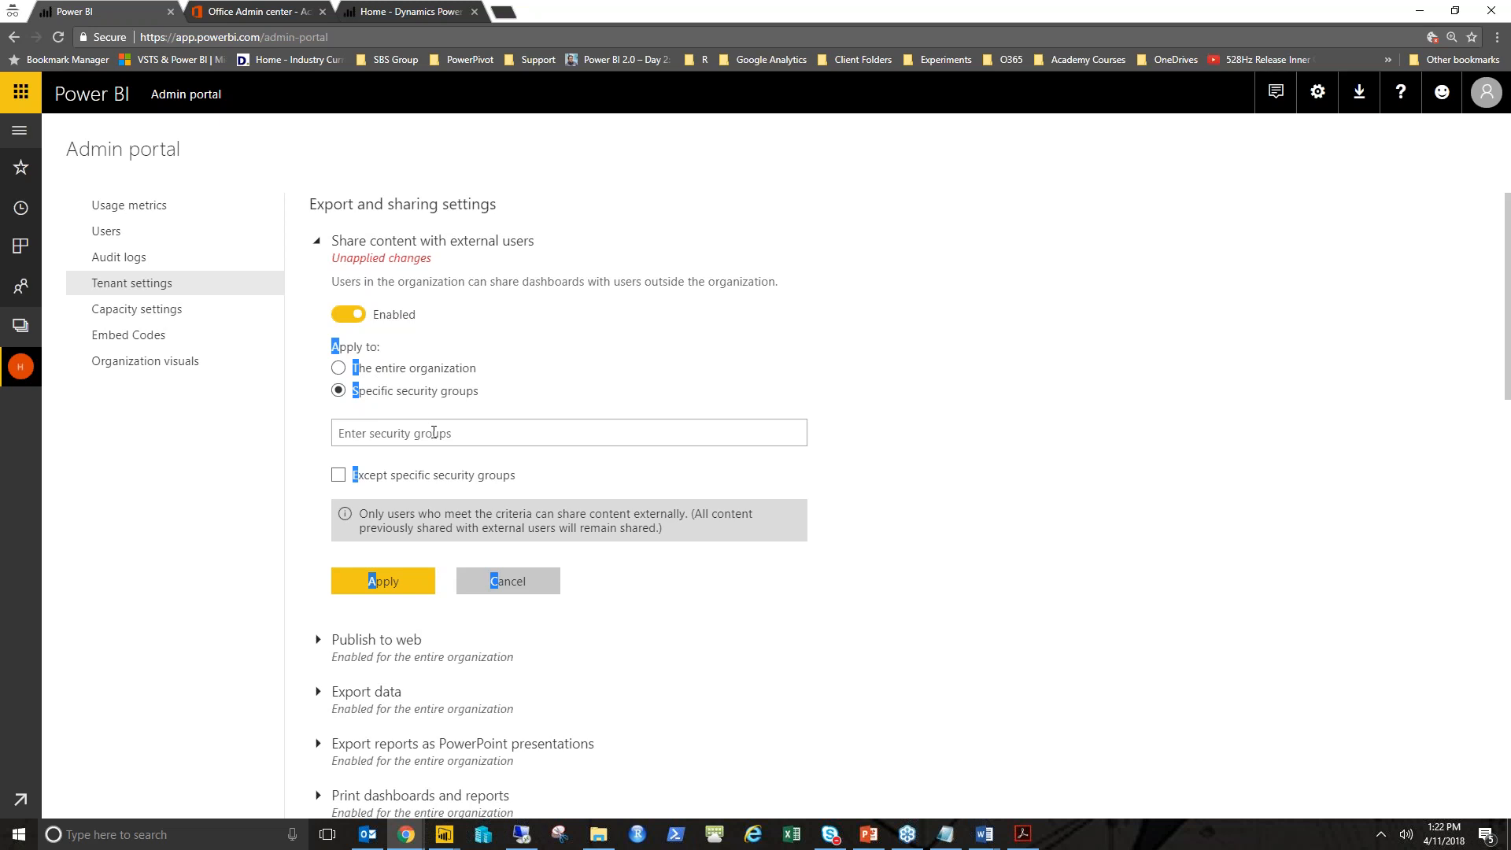
{"action": "left_click", "coordinate": [383, 249]}
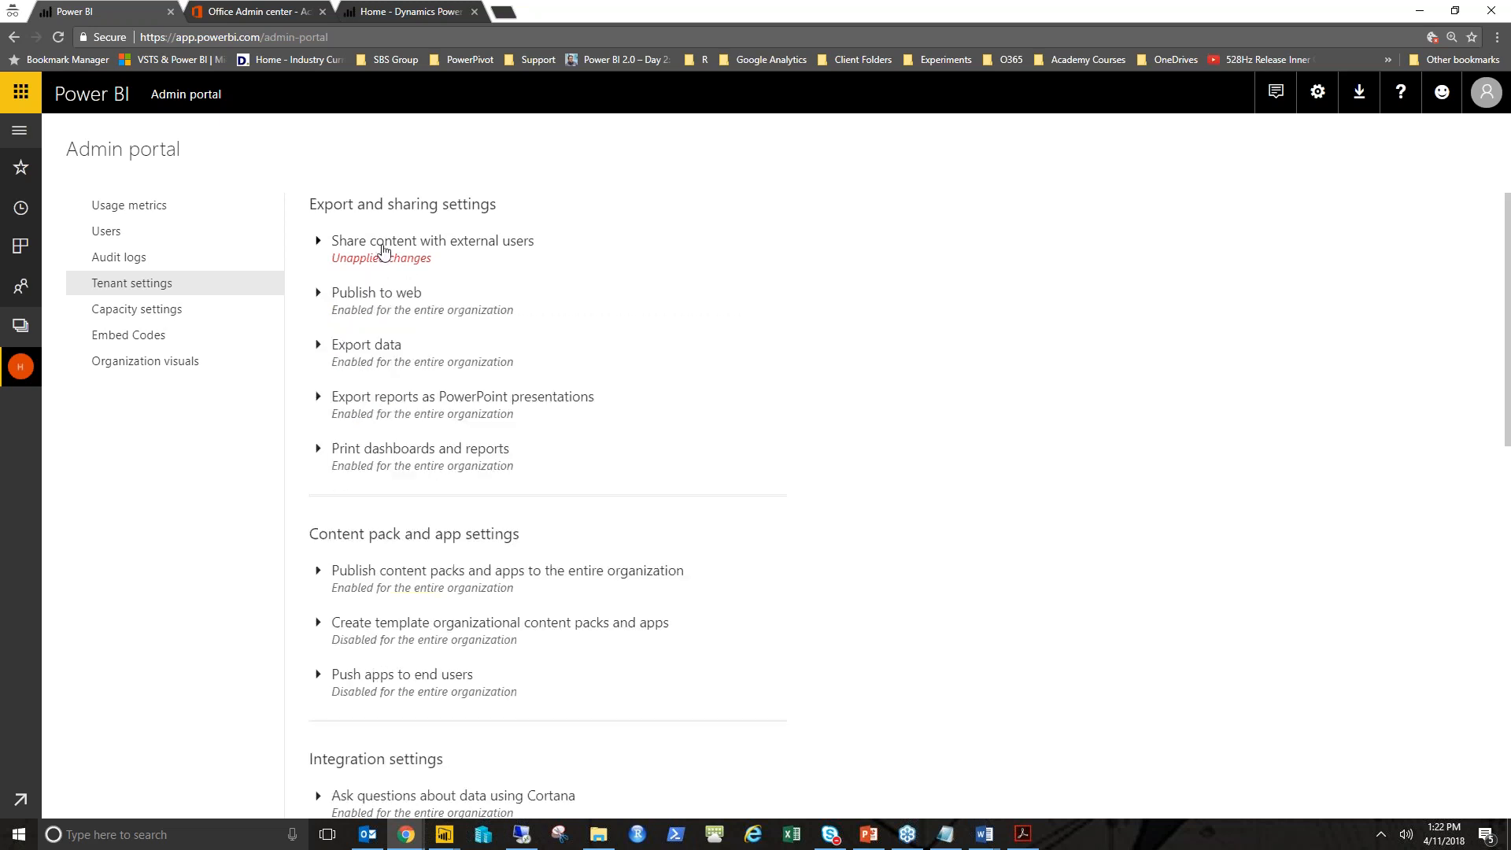
- Expand the Publish to web tenant setting to review its options
{"action": "left_click", "coordinate": [378, 295]}
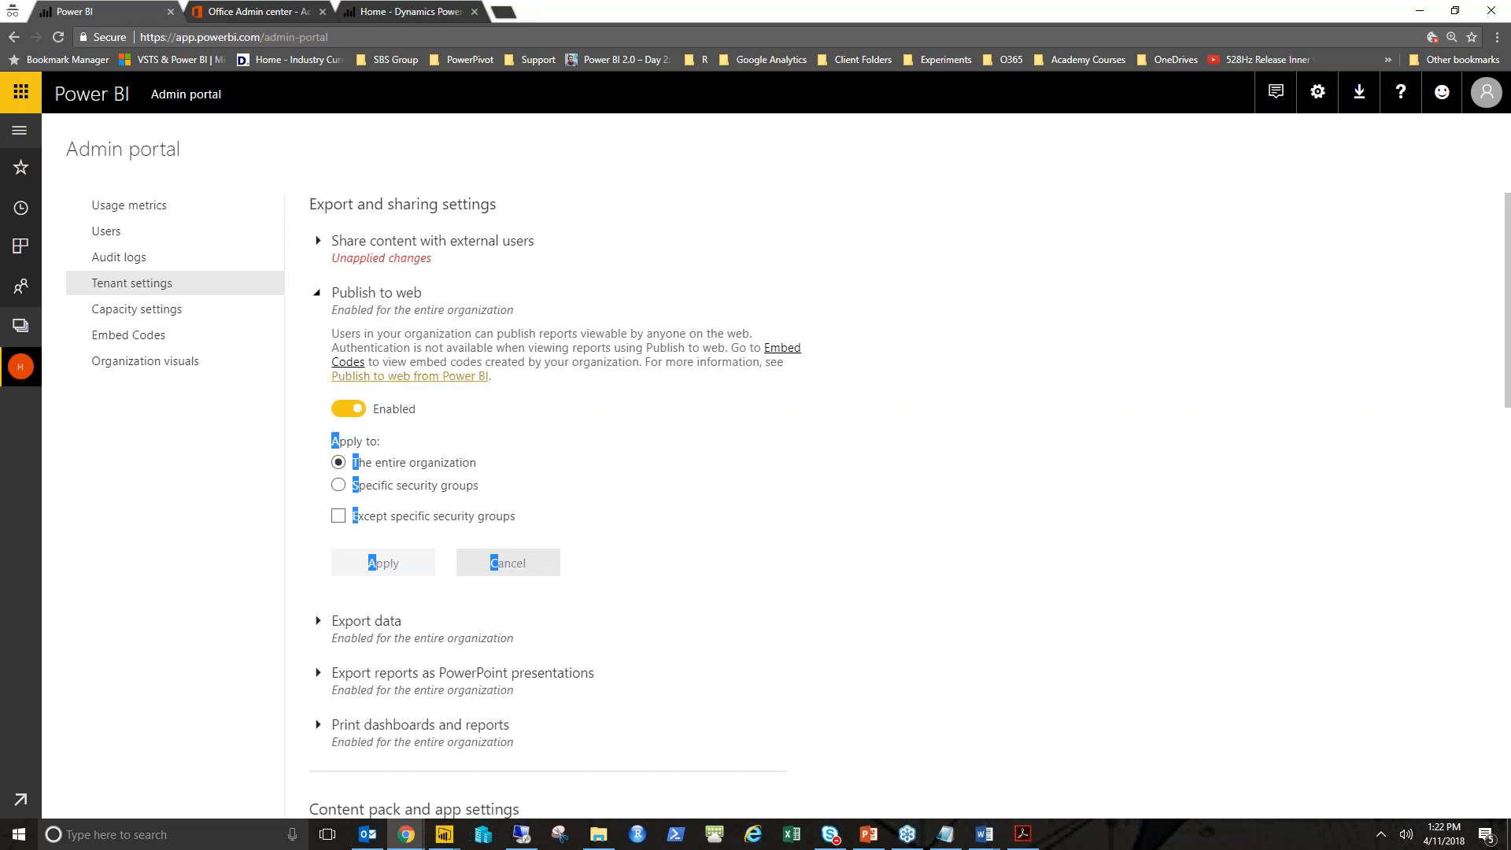
{"action": "scroll", "coordinate": [425, 409], "scroll_direction": "down", "scroll_amount": 1}
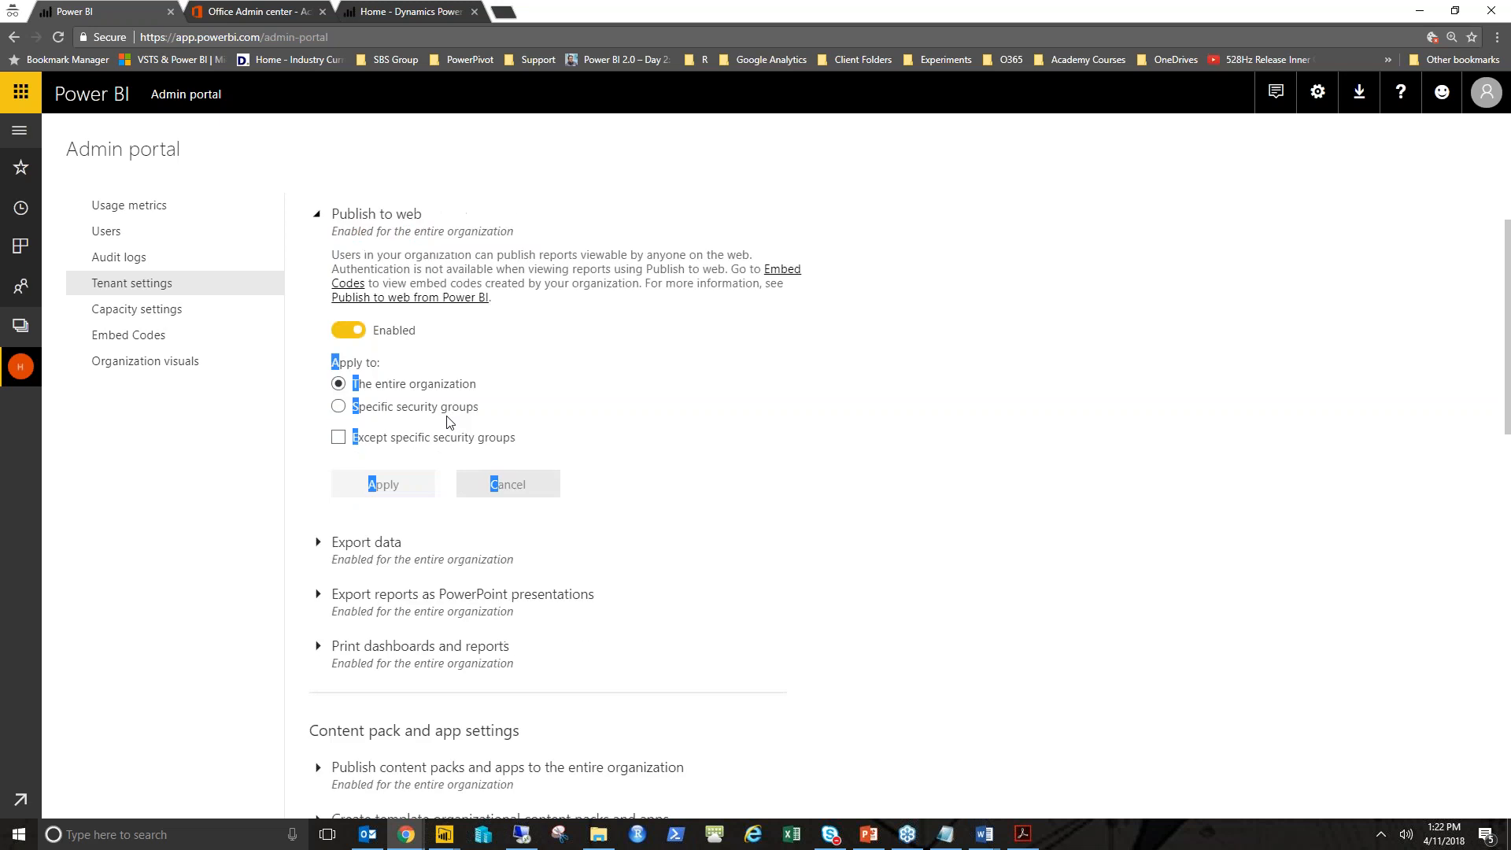
{"action": "scroll", "coordinate": [450, 423], "scroll_direction": "up", "scroll_amount": 1}
- Open the Certify_Series-PowerBI report from My Workspace's reports in a new browser tab
{"action": "left_click", "coordinate": [264, 37]}
{"action": "key", "text": "ctrl+c"}
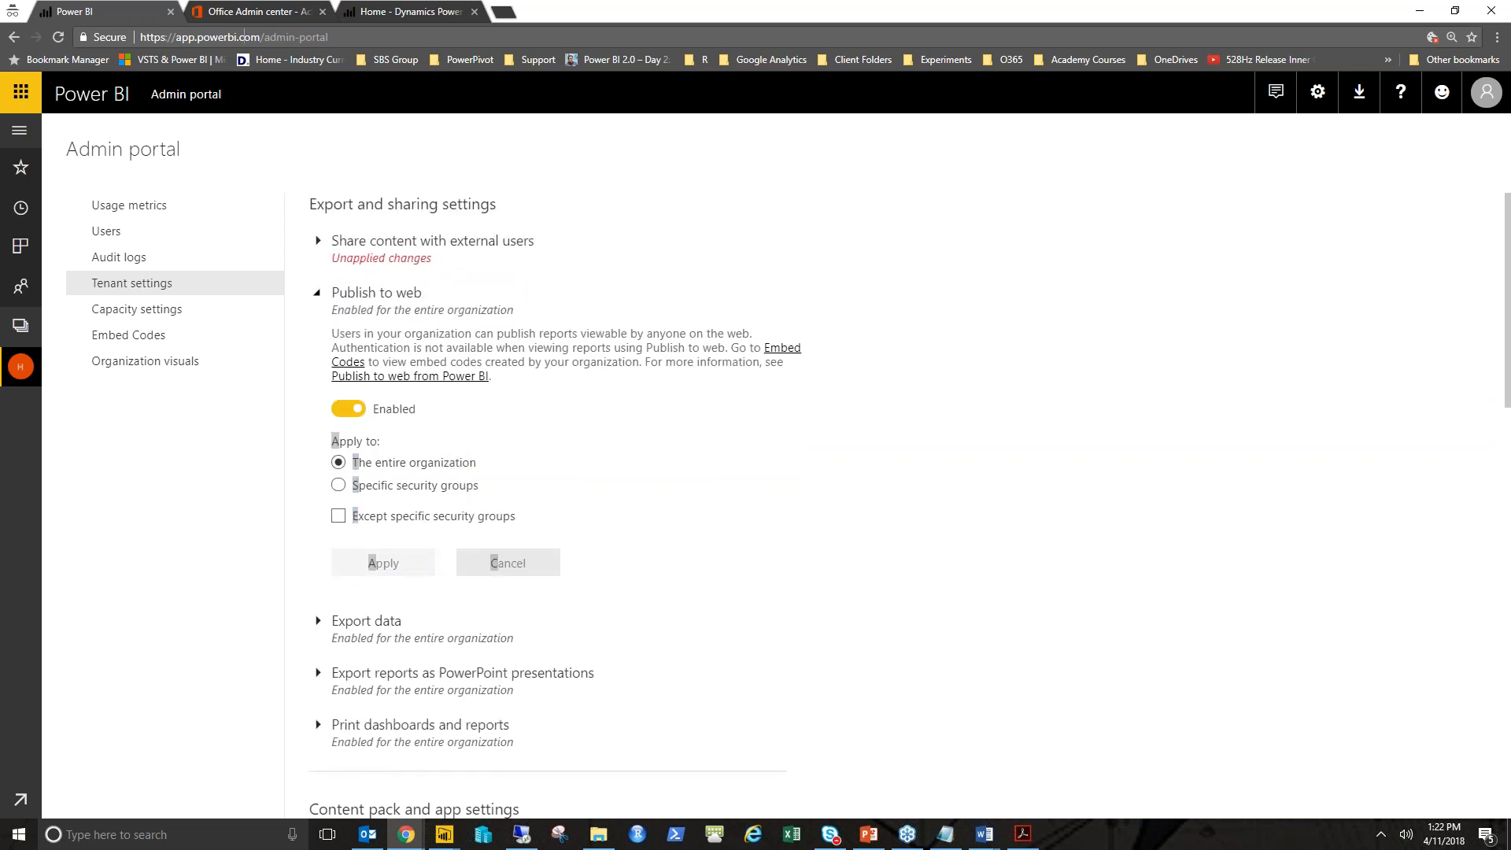
{"action": "key", "text": "ctrl+t"}
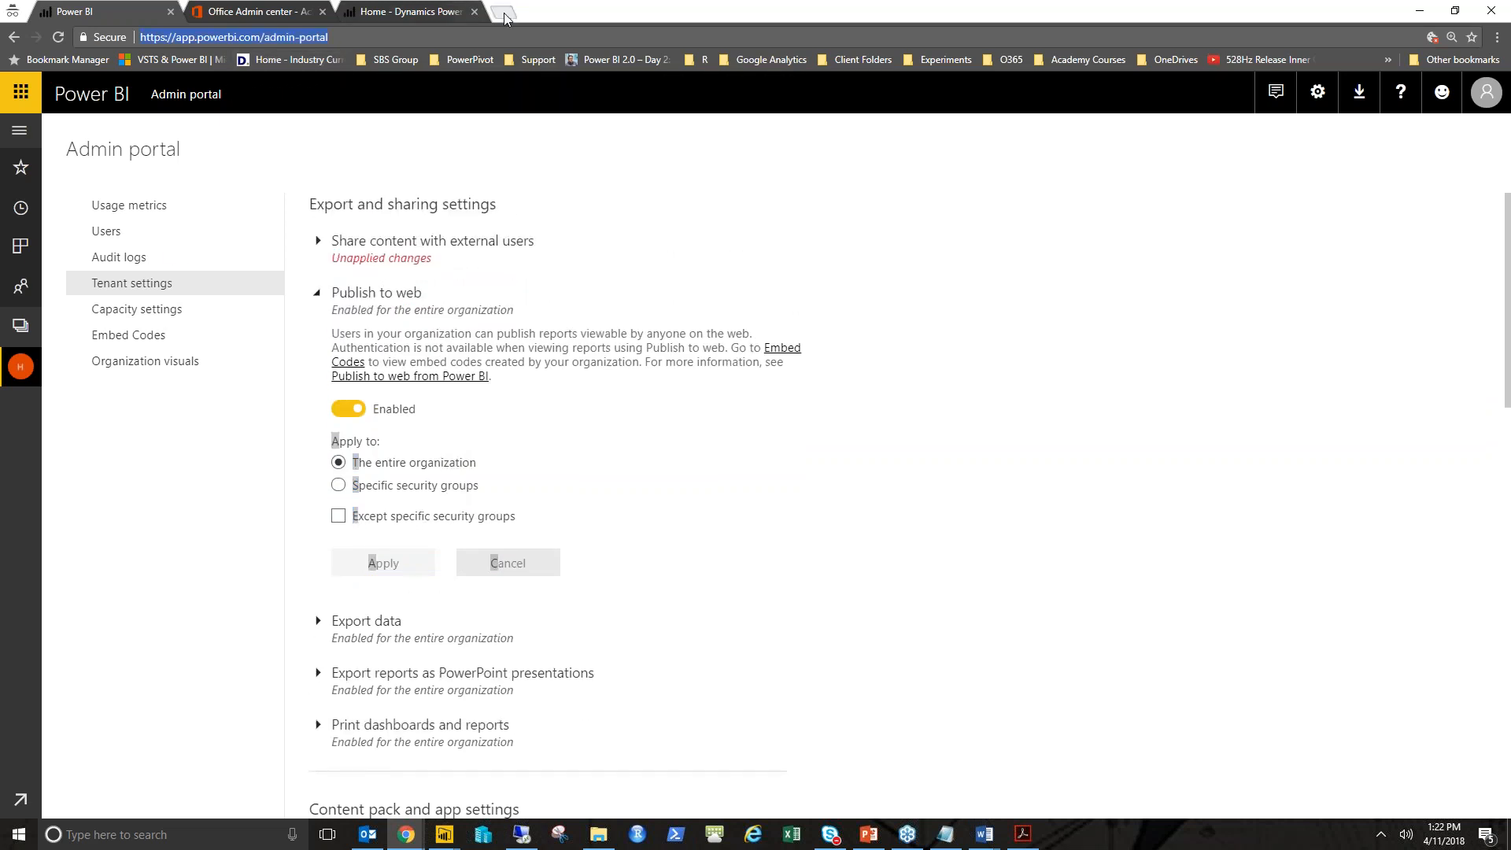
{"action": "key", "text": "ctrl+v"}
{"action": "key", "text": "Return"}
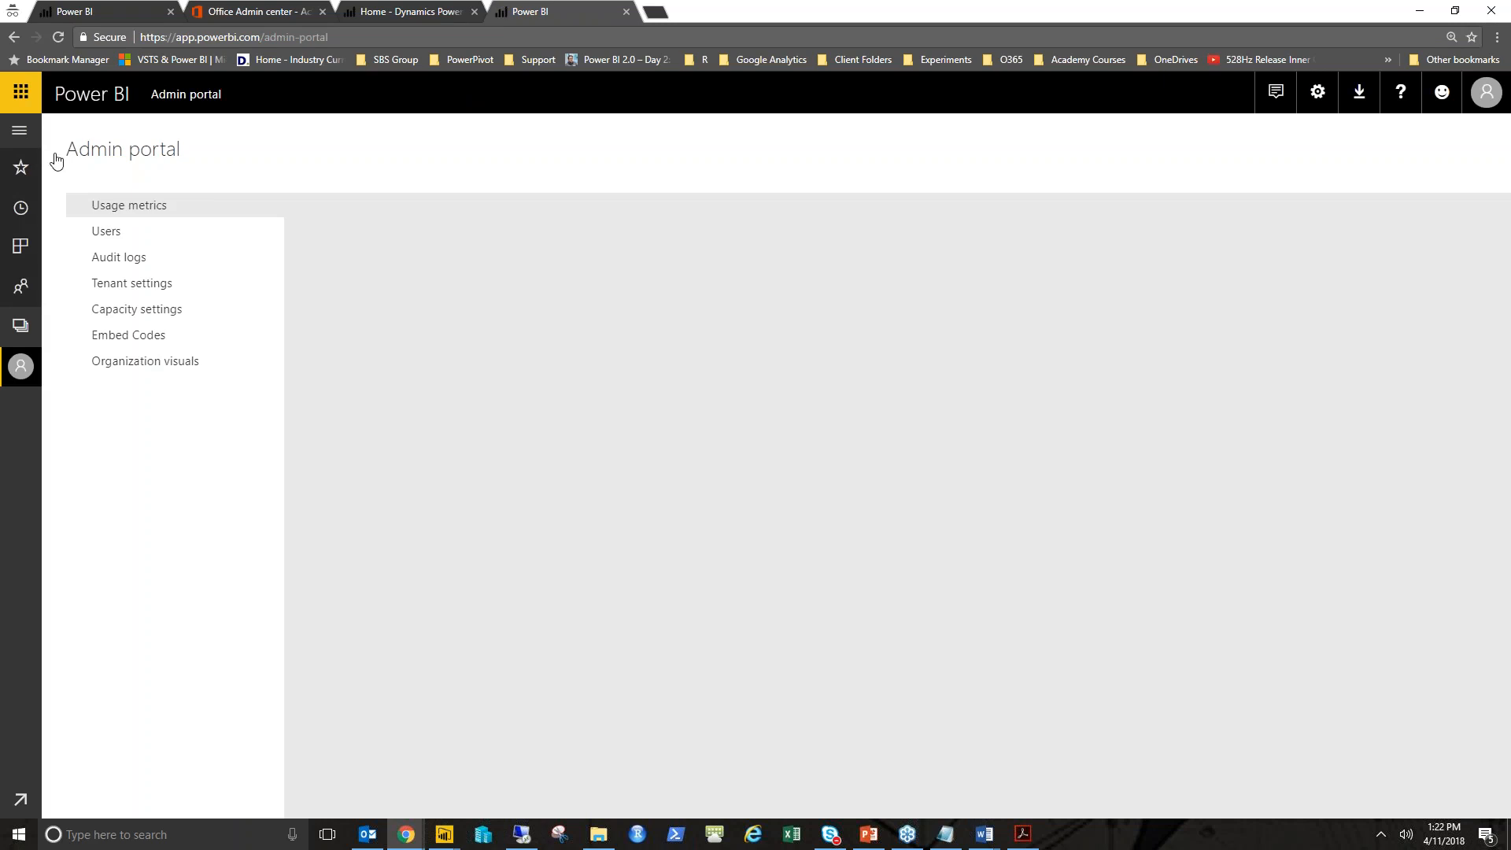
{"action": "left_click", "coordinate": [21, 133]}
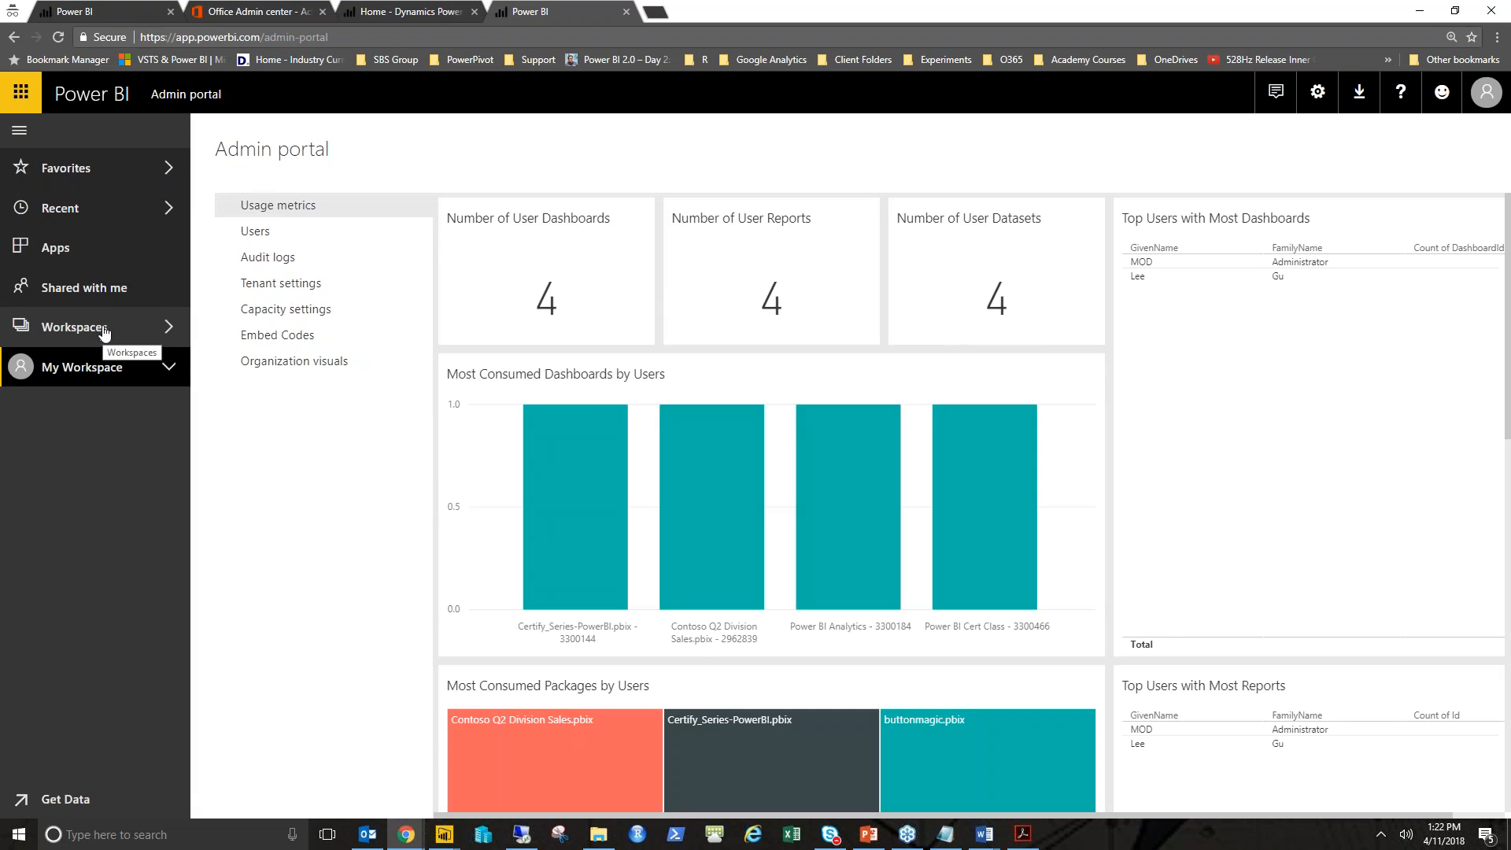
{"action": "left_click", "coordinate": [114, 330]}
{"action": "left_click", "coordinate": [264, 145]}
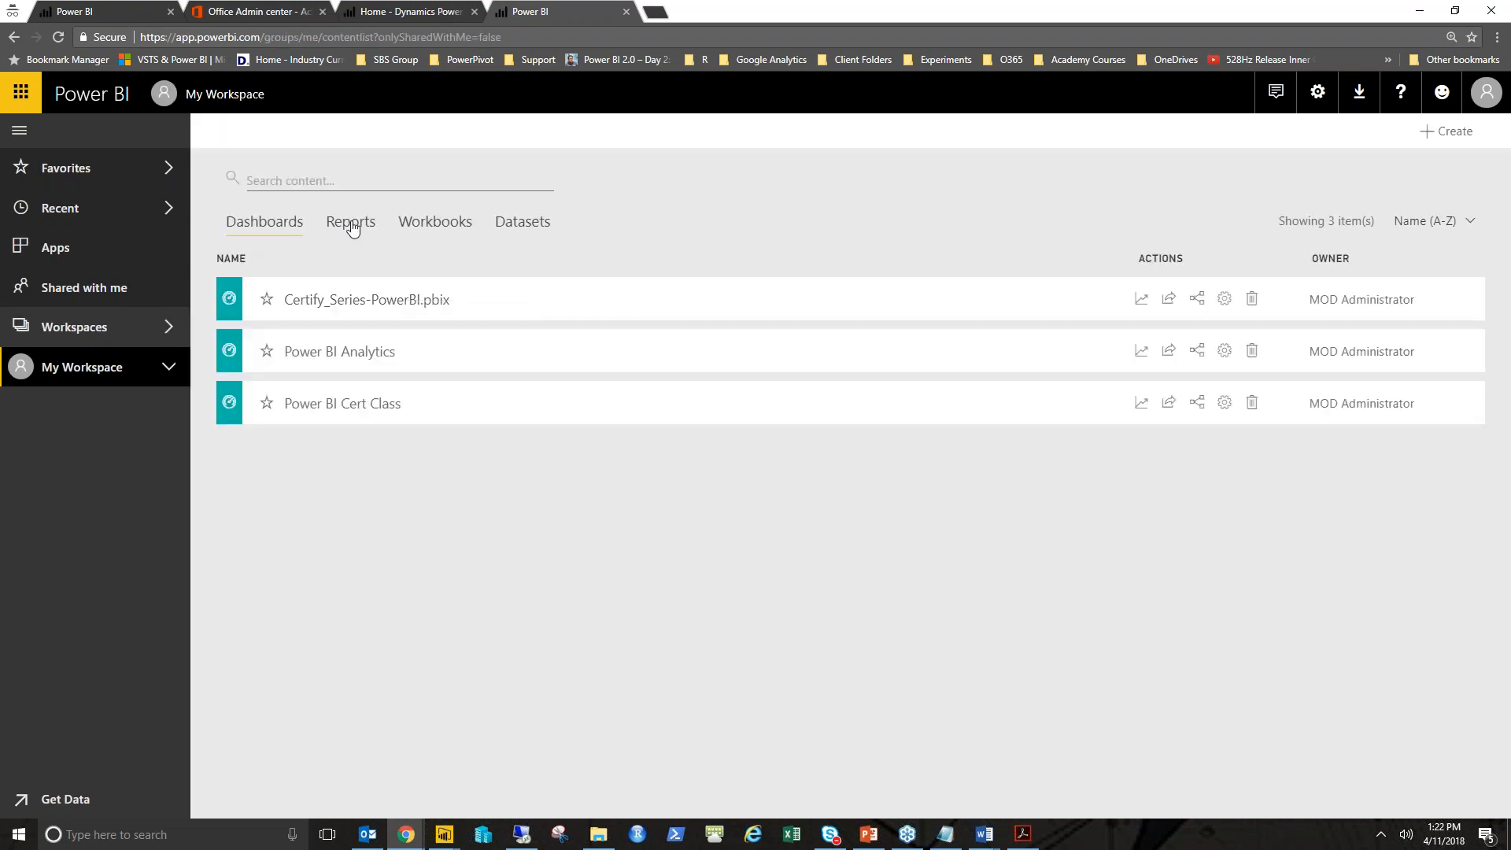
{"action": "left_click", "coordinate": [351, 225]}
{"action": "left_click", "coordinate": [422, 404]}
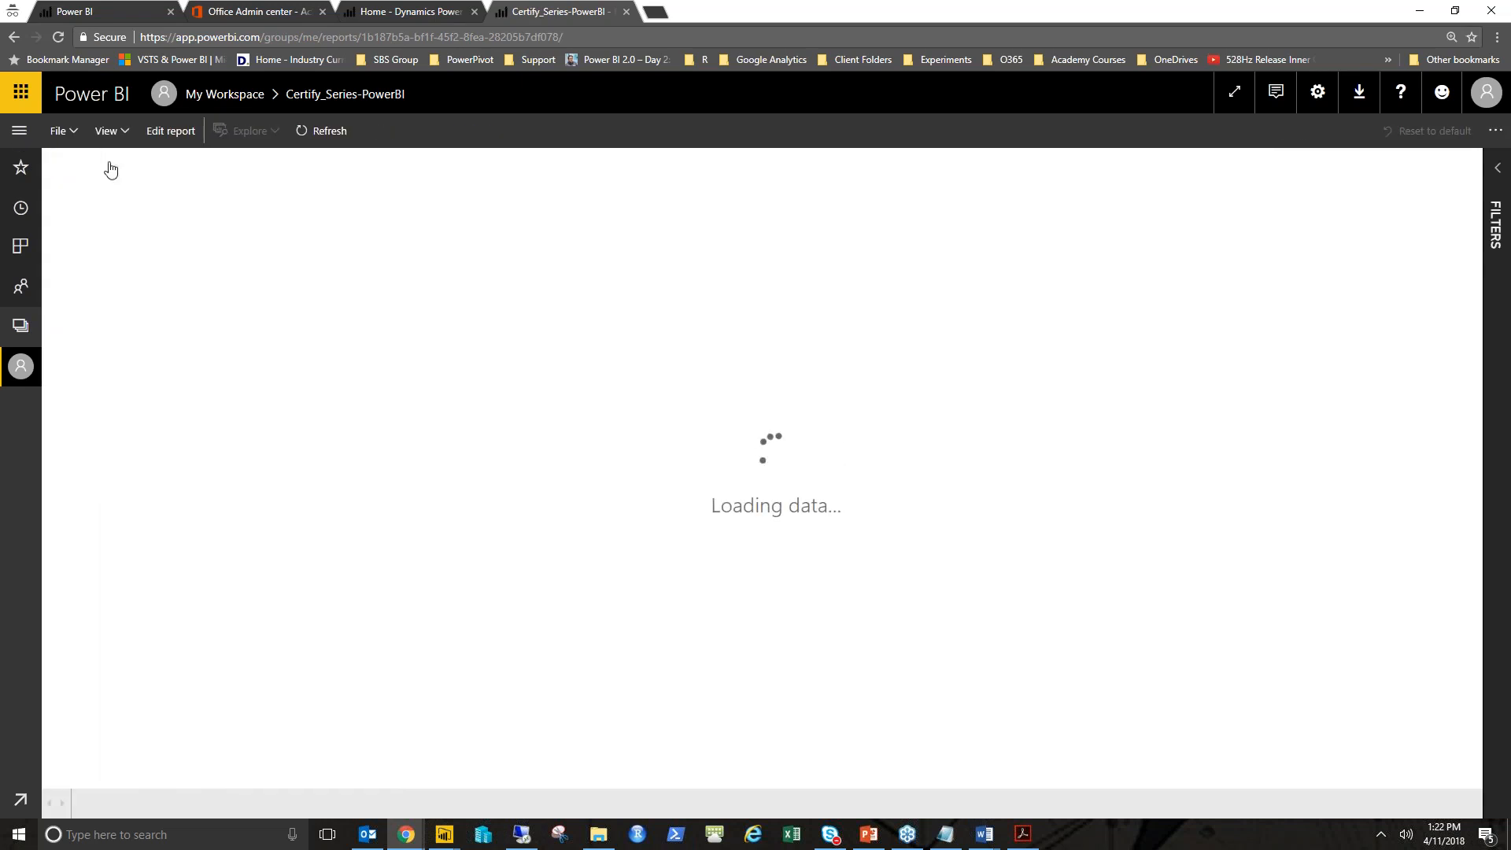
- Close the report's info overlay and open the File menu to review its publish and export options
{"action": "left_click", "coordinate": [64, 129]}
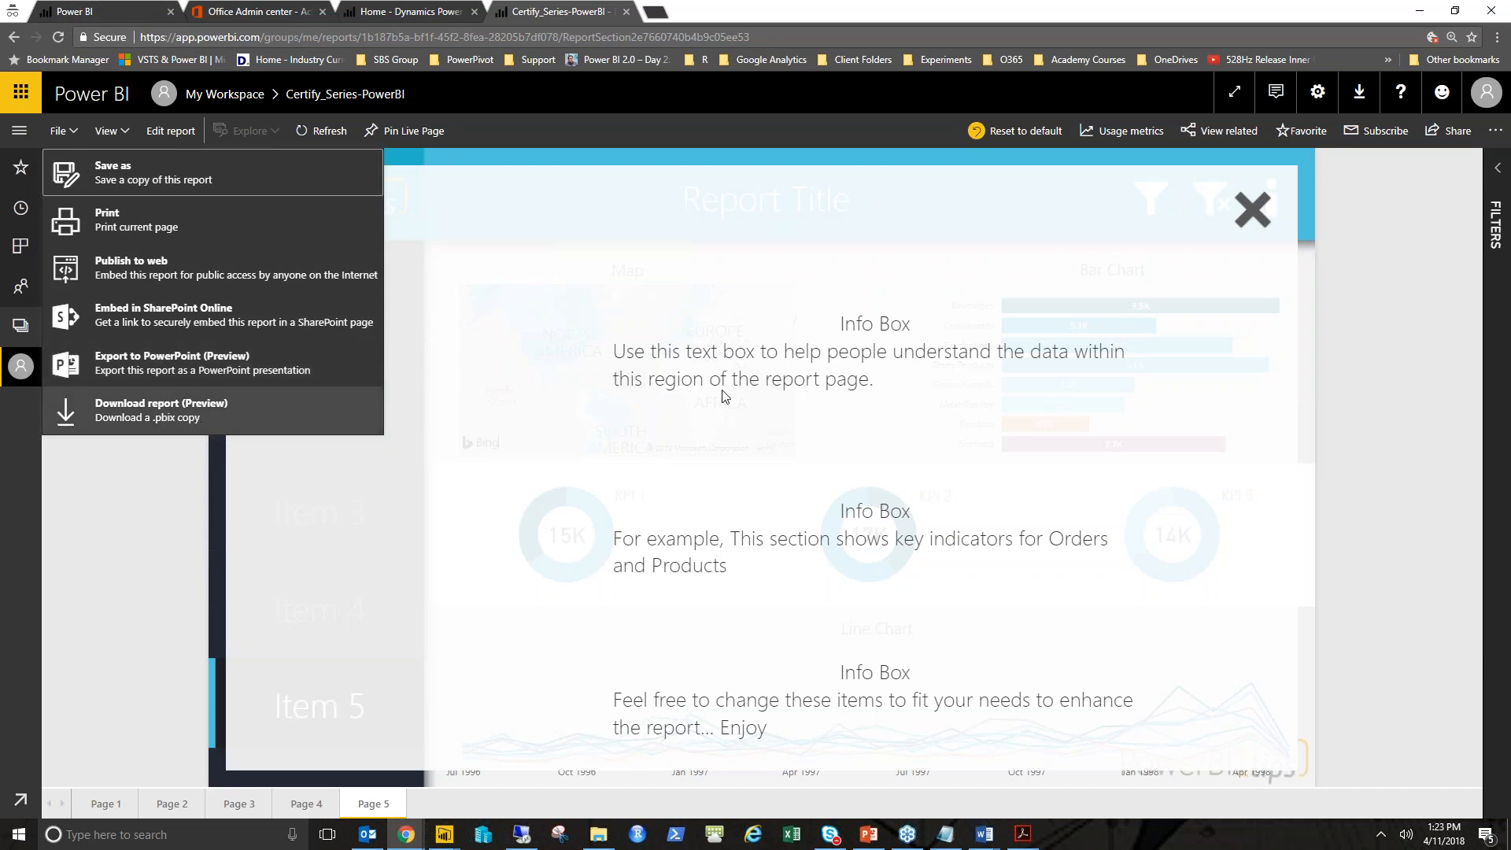
{"action": "left_click", "coordinate": [1262, 217]}
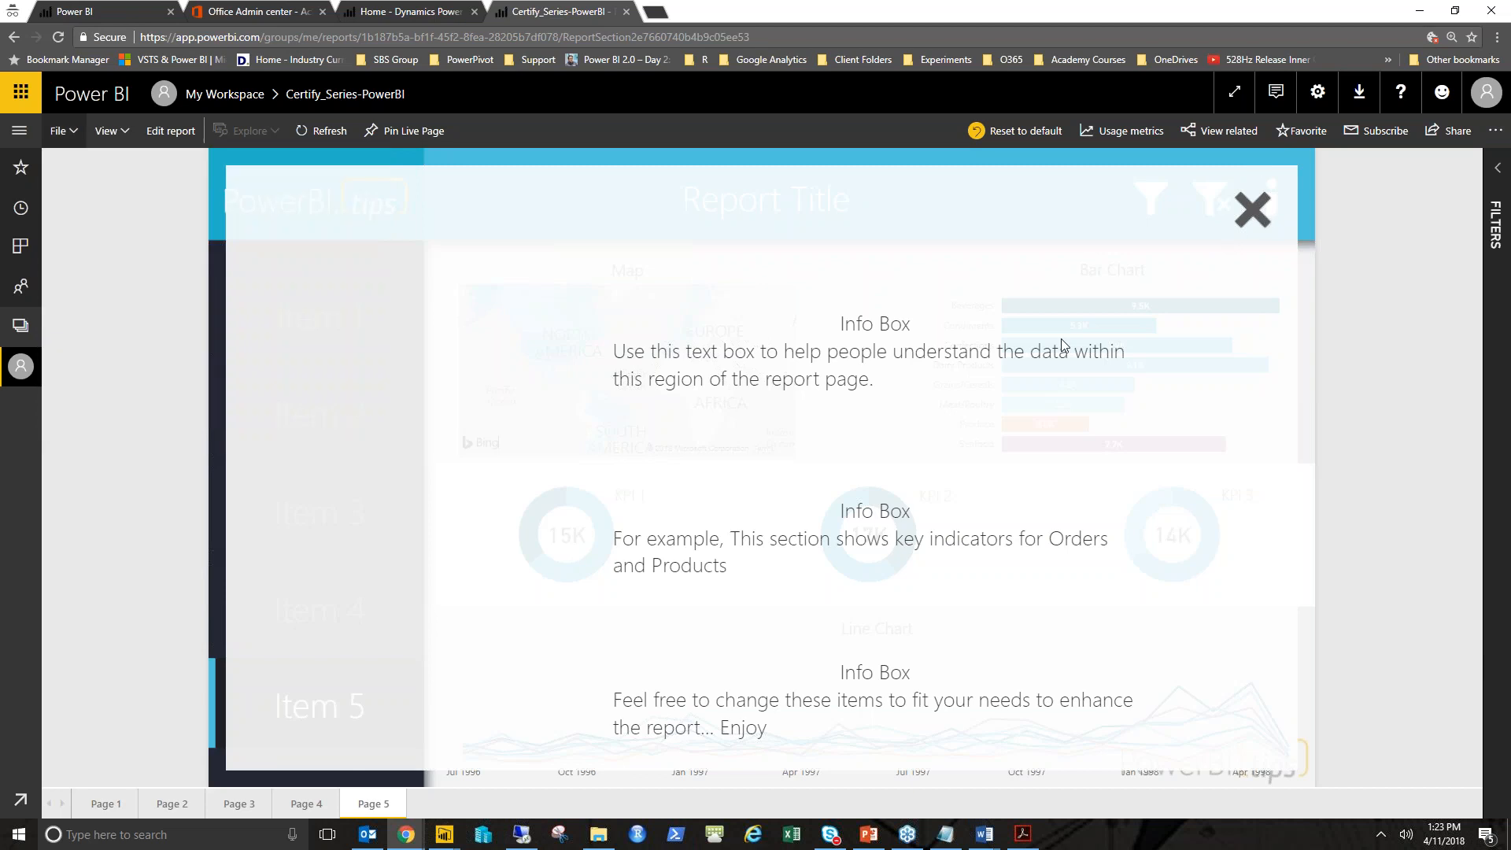
{"action": "left_click", "coordinate": [1062, 346]}
{"action": "mouse_move", "coordinate": [530, 315]}
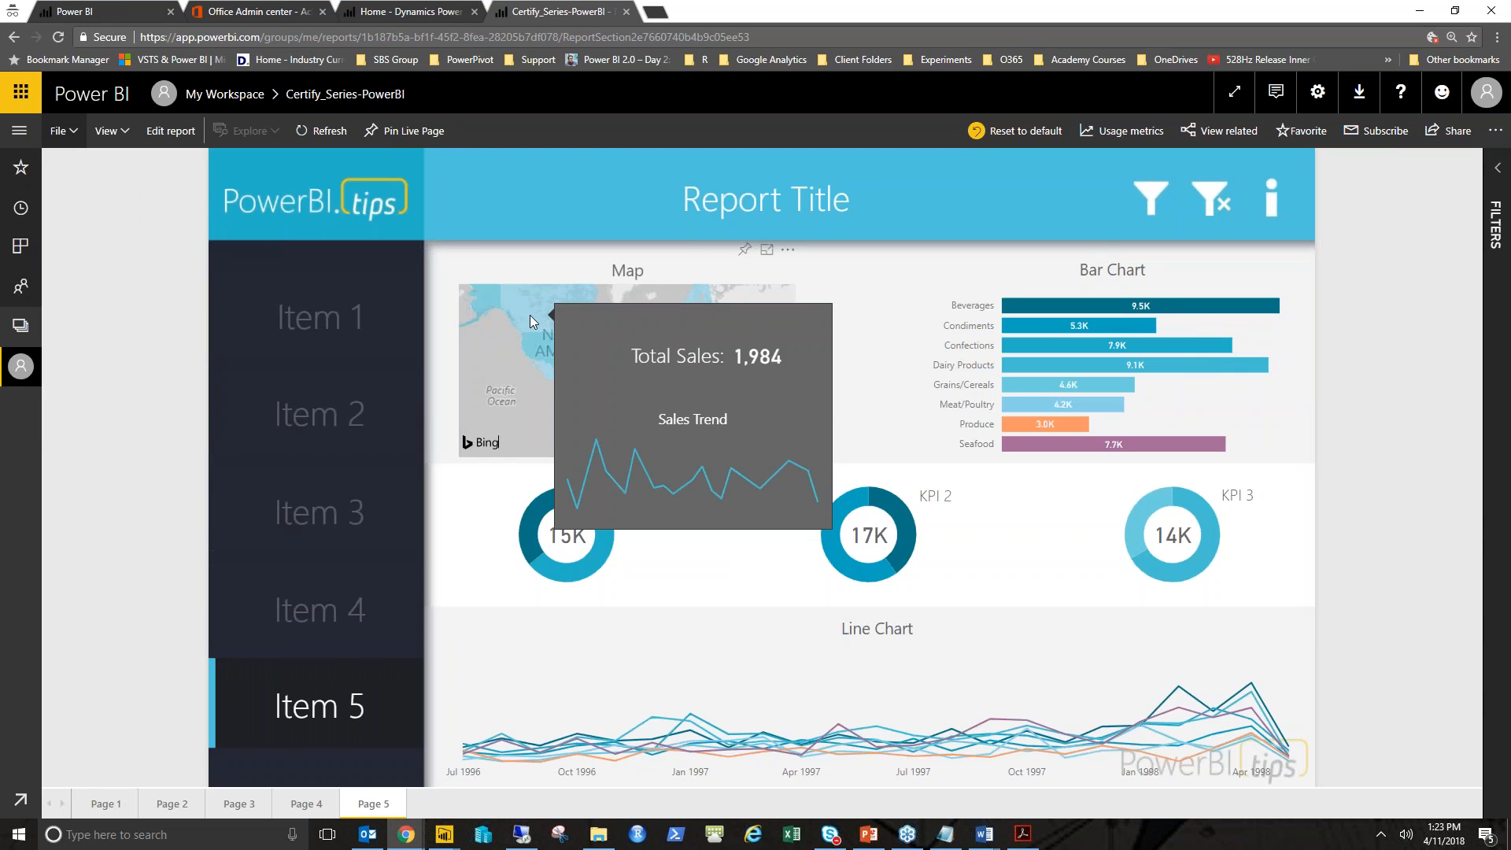
{"action": "left_click", "coordinate": [63, 131]}
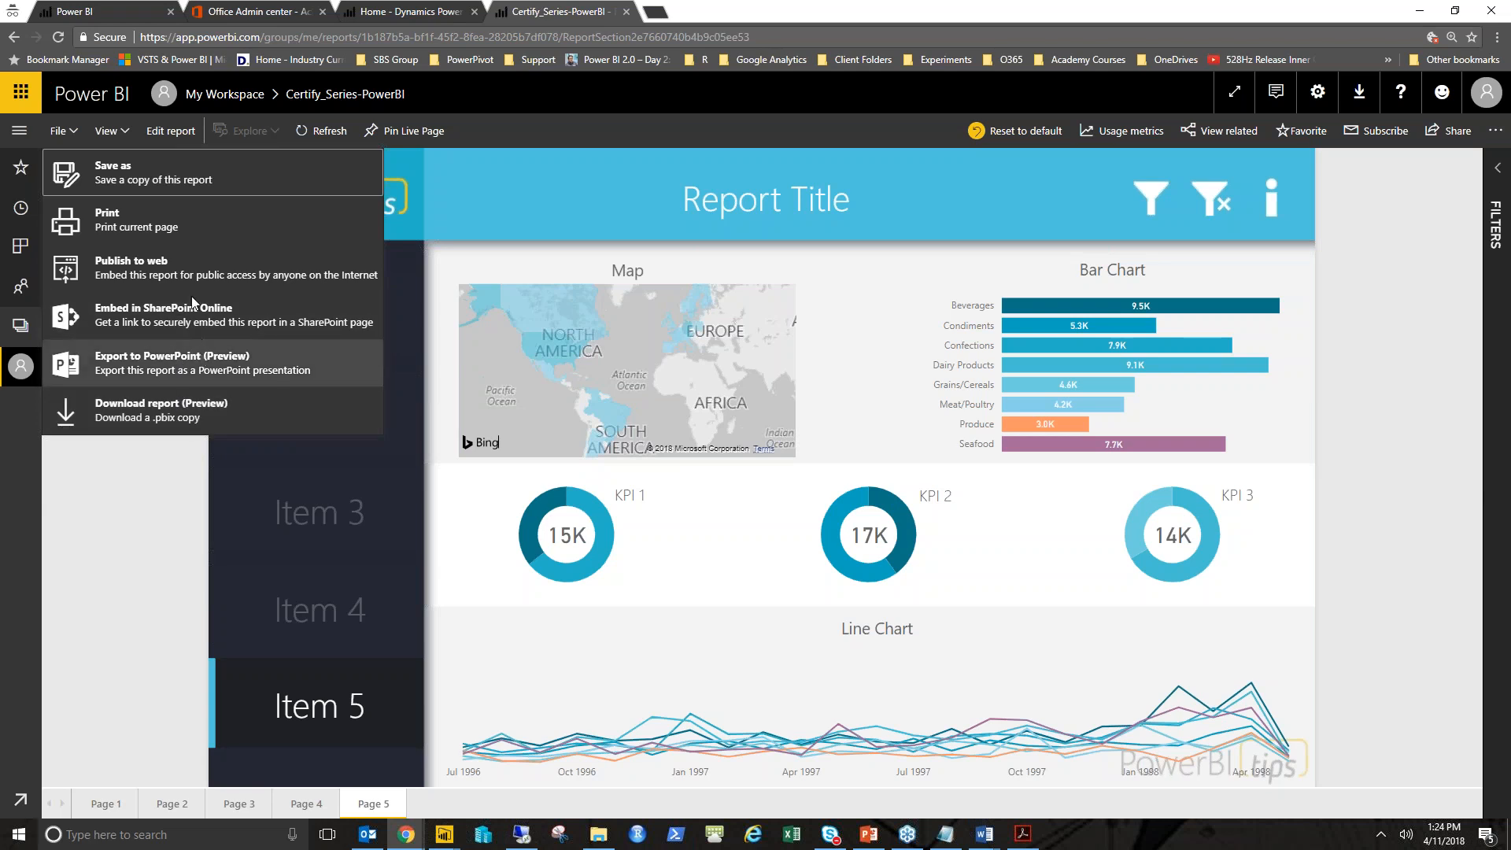
- Return to the Admin portal tab and review the Export data tenant setting
{"action": "left_click", "coordinate": [114, 10]}
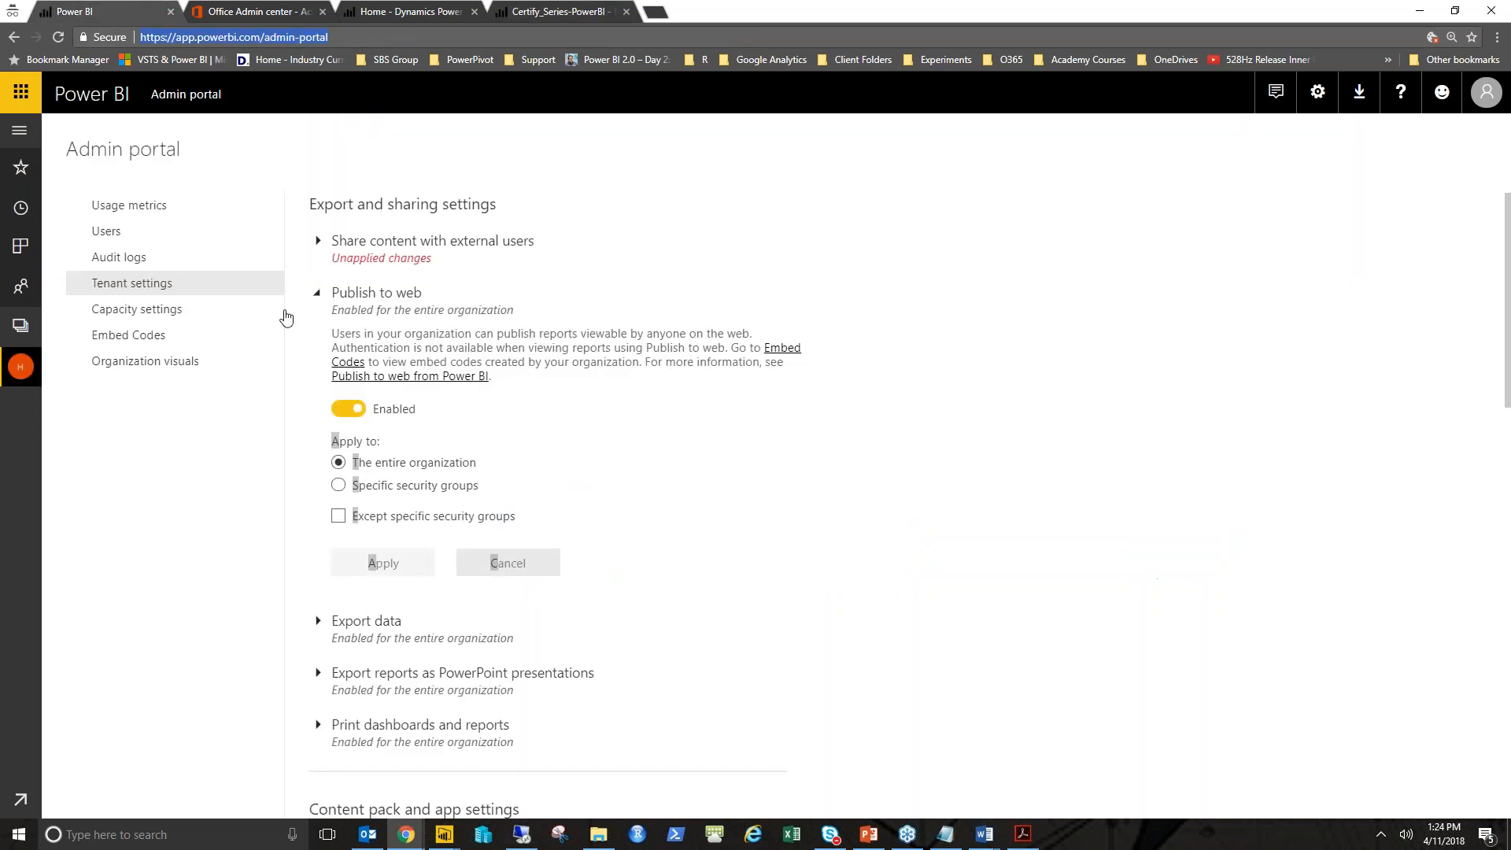
{"action": "left_click", "coordinate": [350, 293]}
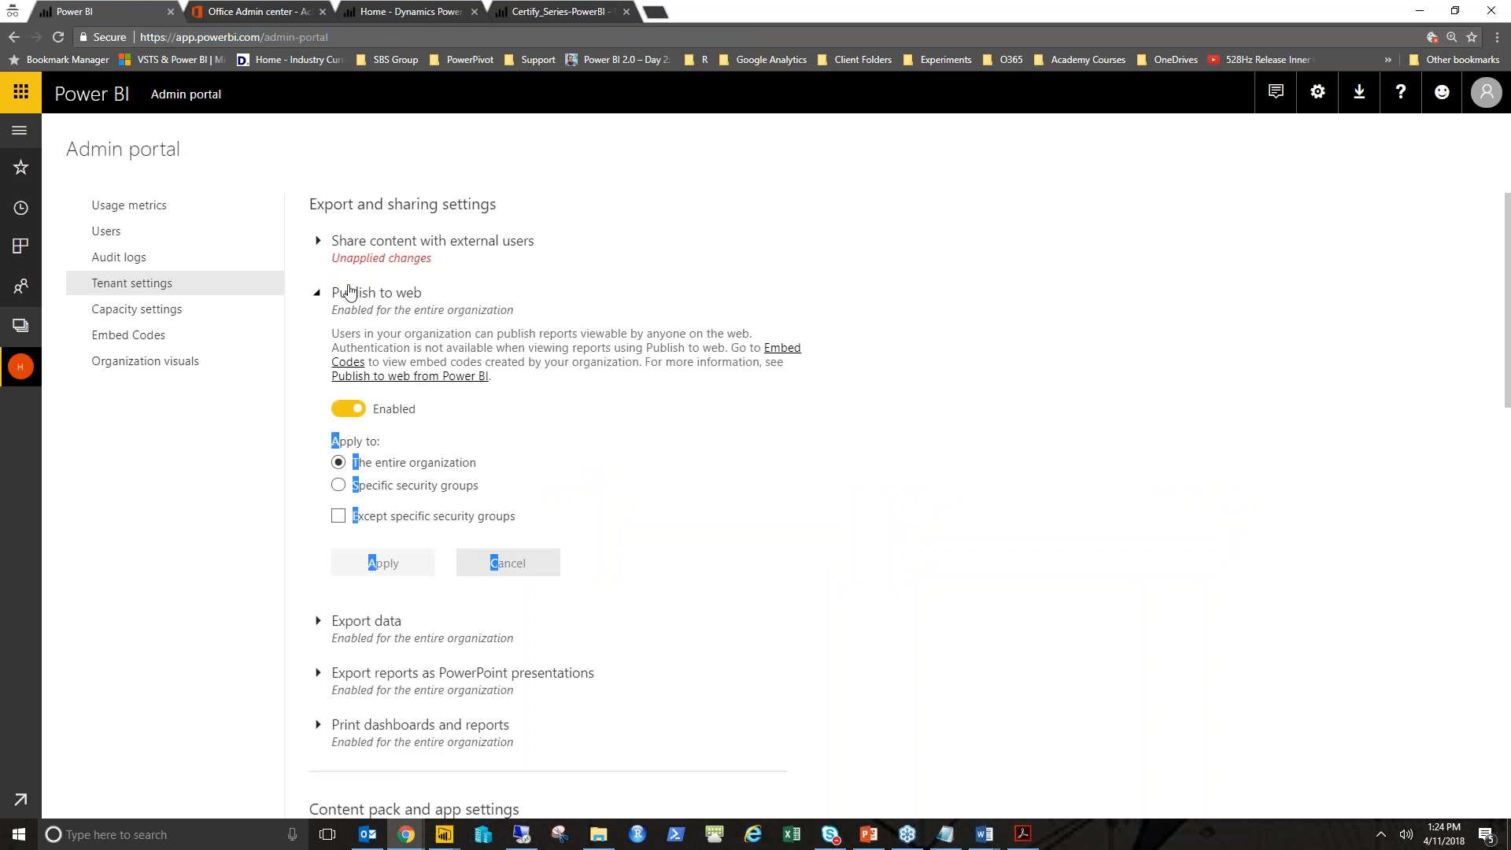
{"action": "left_click", "coordinate": [373, 352]}
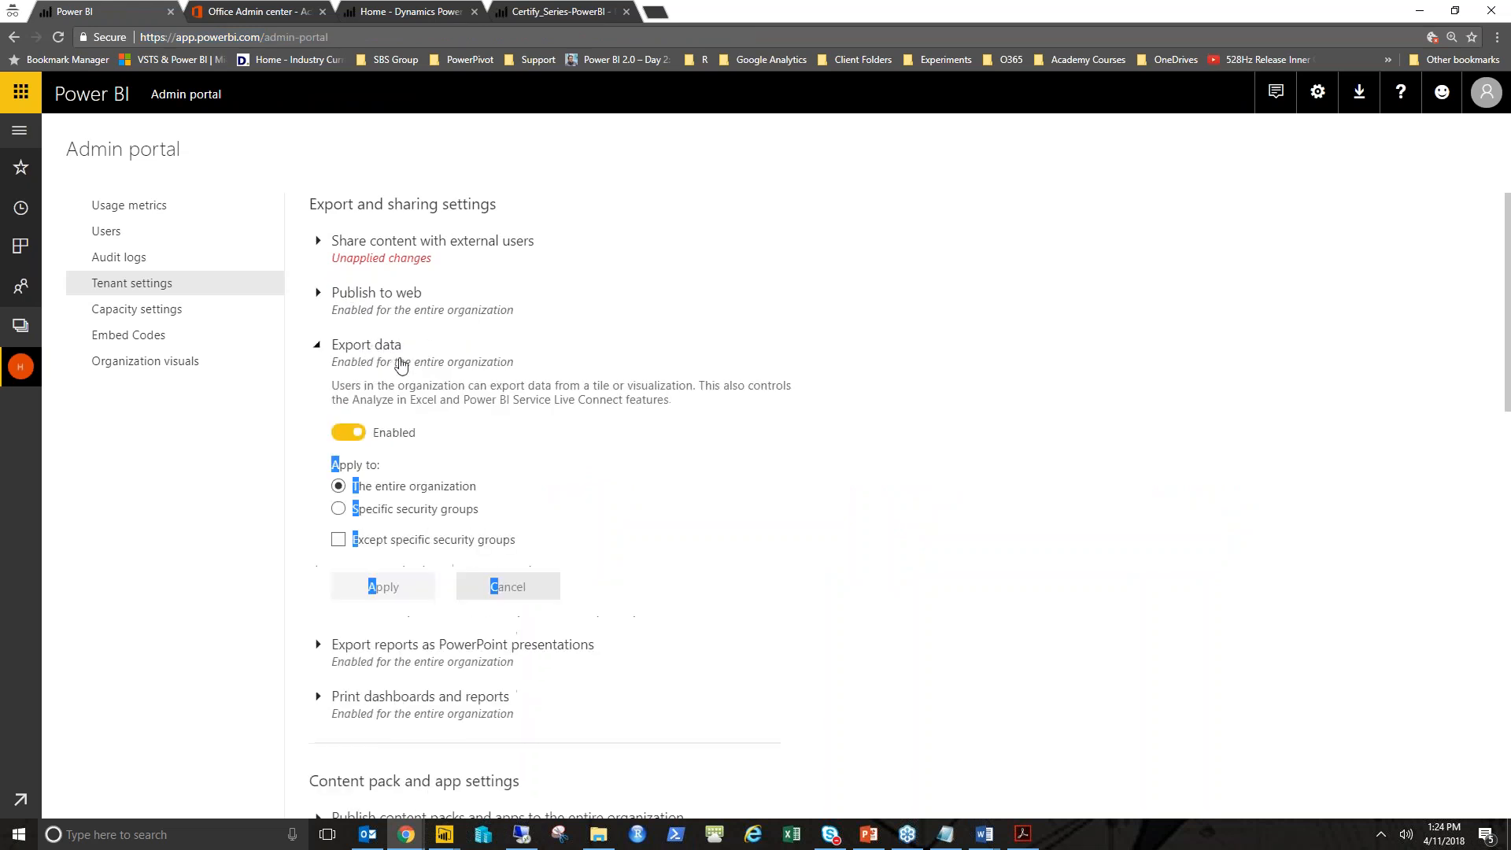
{"action": "left_click", "coordinate": [371, 352]}
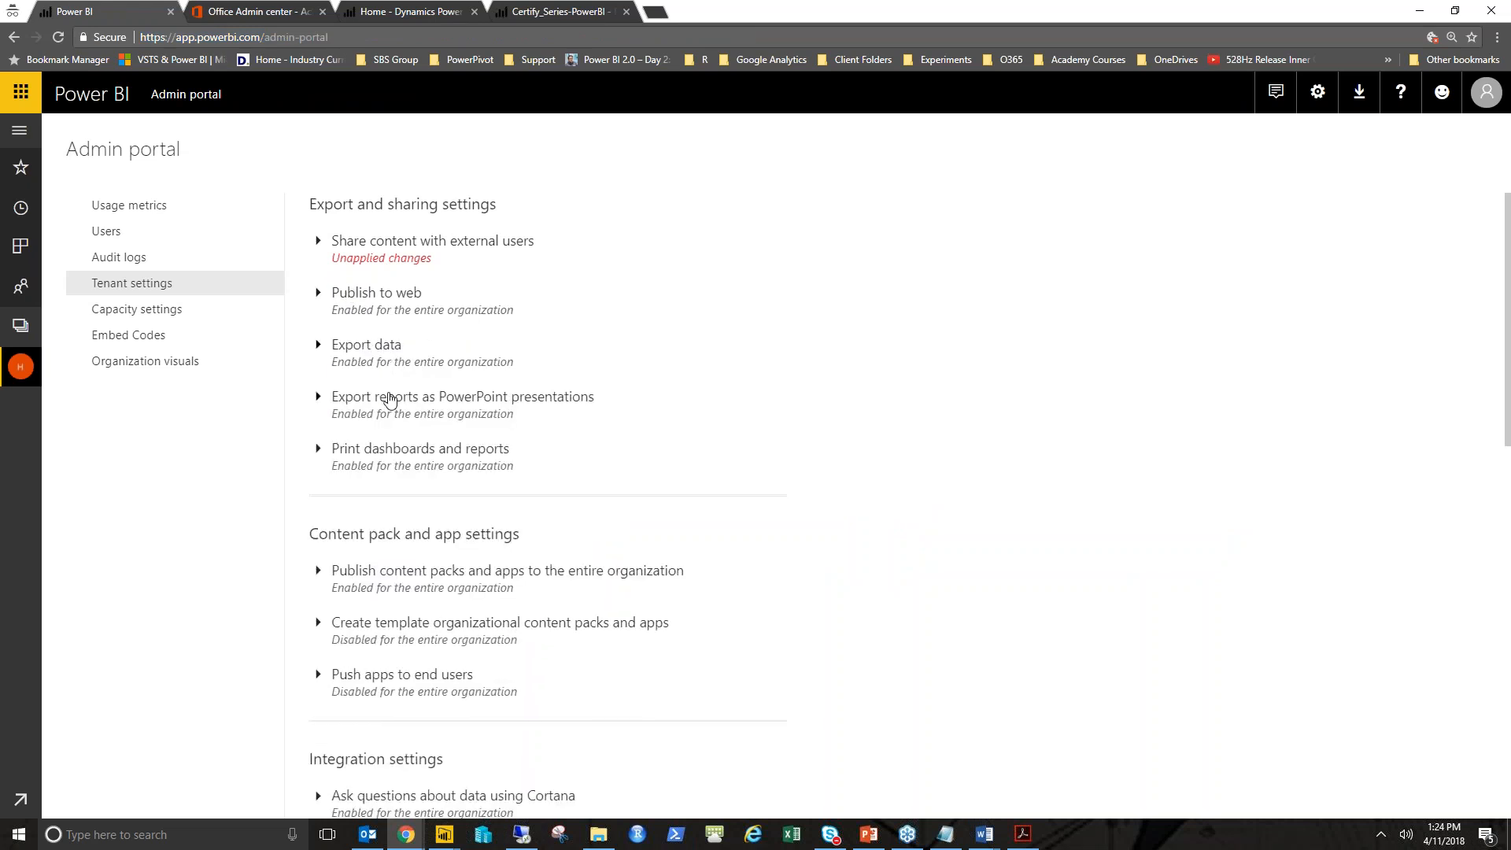
- Show the data behind the Bar Chart visual in the report tab
{"action": "left_click", "coordinate": [540, 13]}
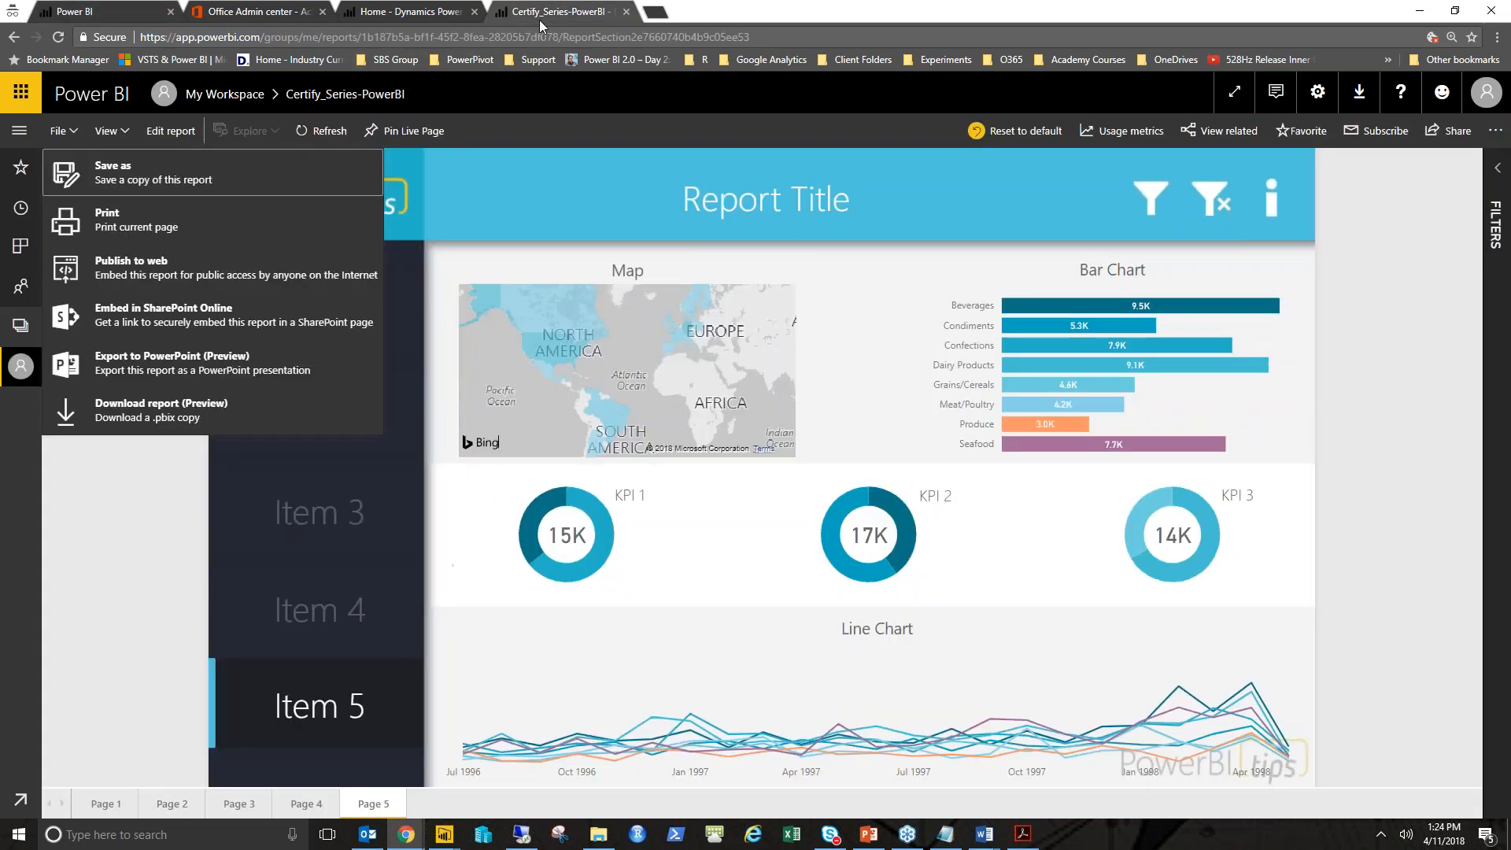
{"action": "left_click", "coordinate": [882, 433]}
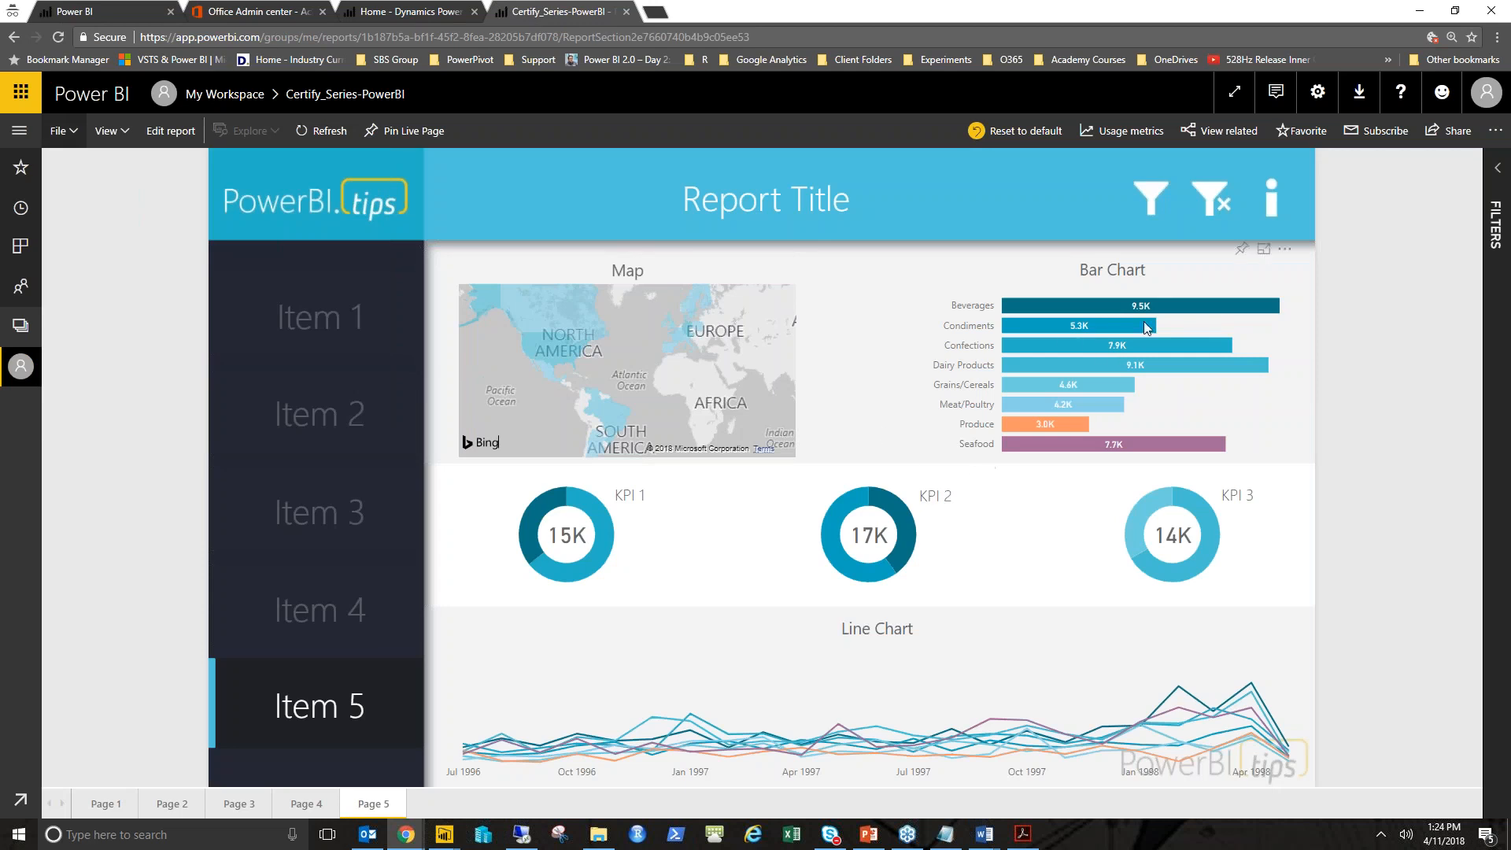
{"action": "left_click", "coordinate": [1284, 250]}
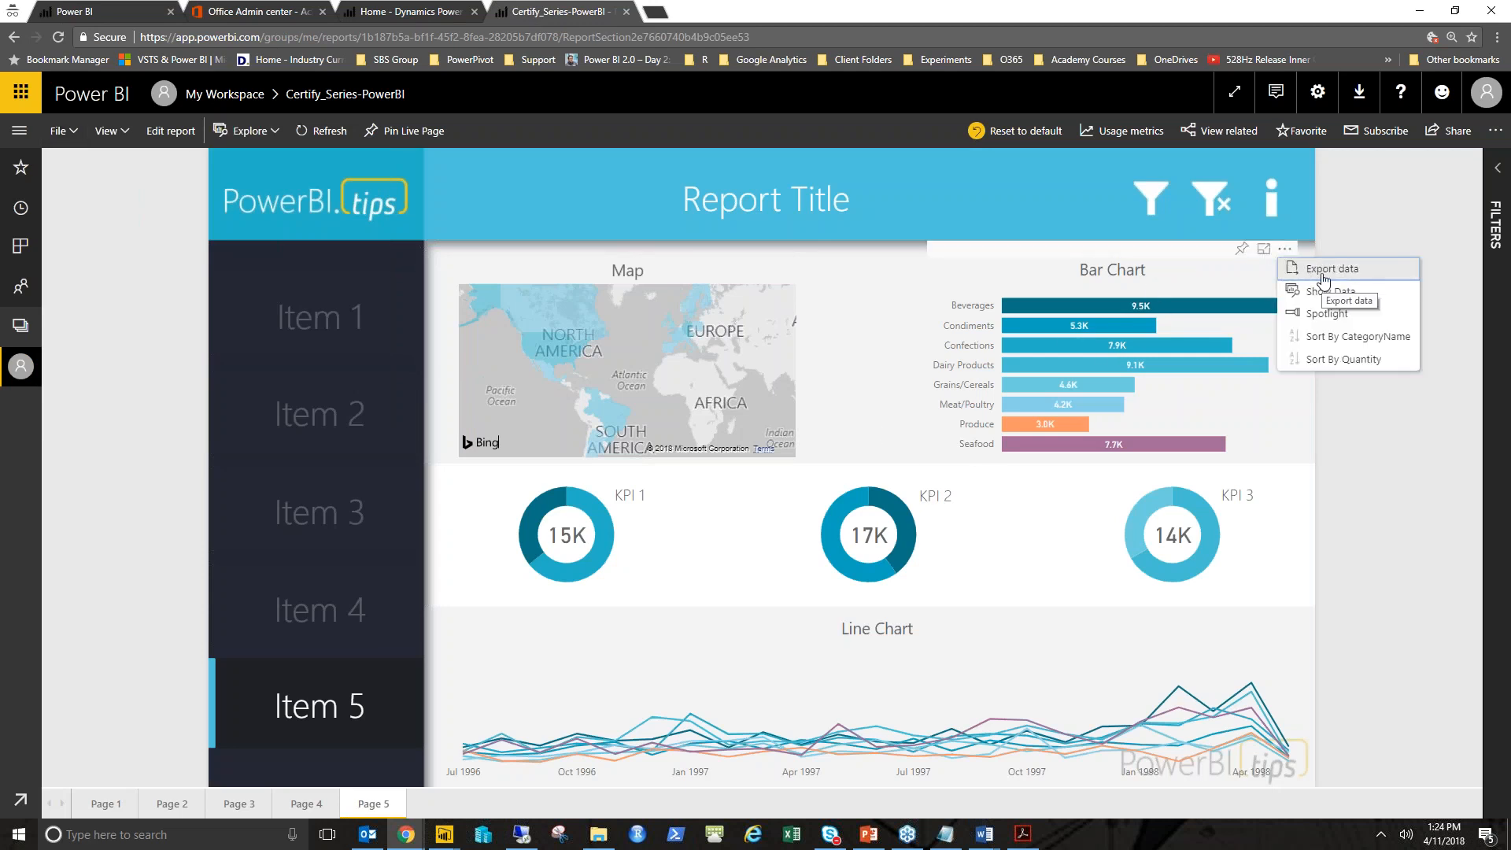
{"action": "left_click", "coordinate": [1378, 292]}
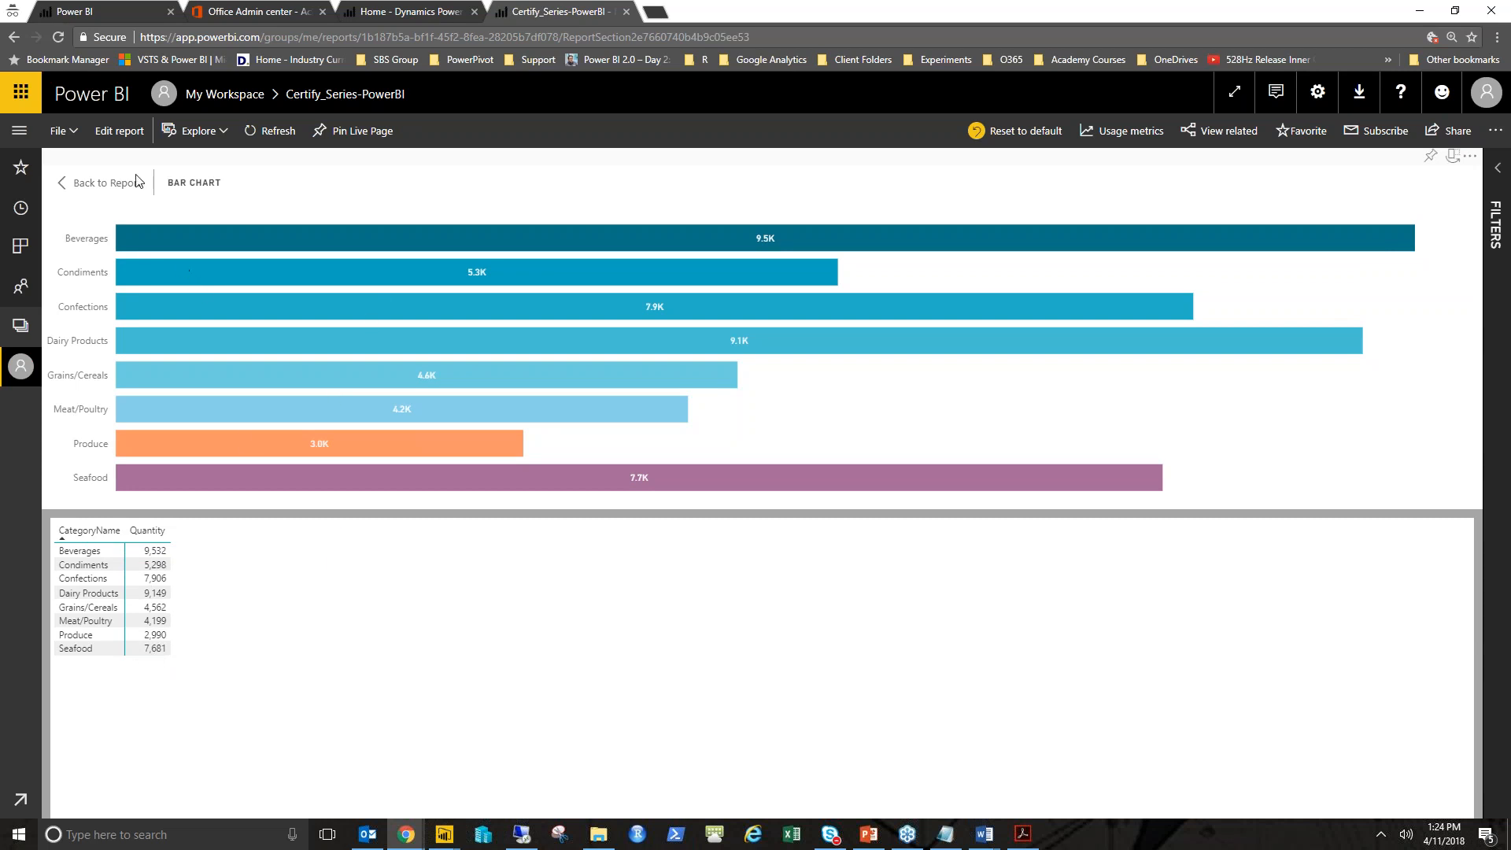
- Return to the Admin portal and expand the Publish content packs and apps to the entire organization setting
{"action": "left_click", "coordinate": [94, 11]}
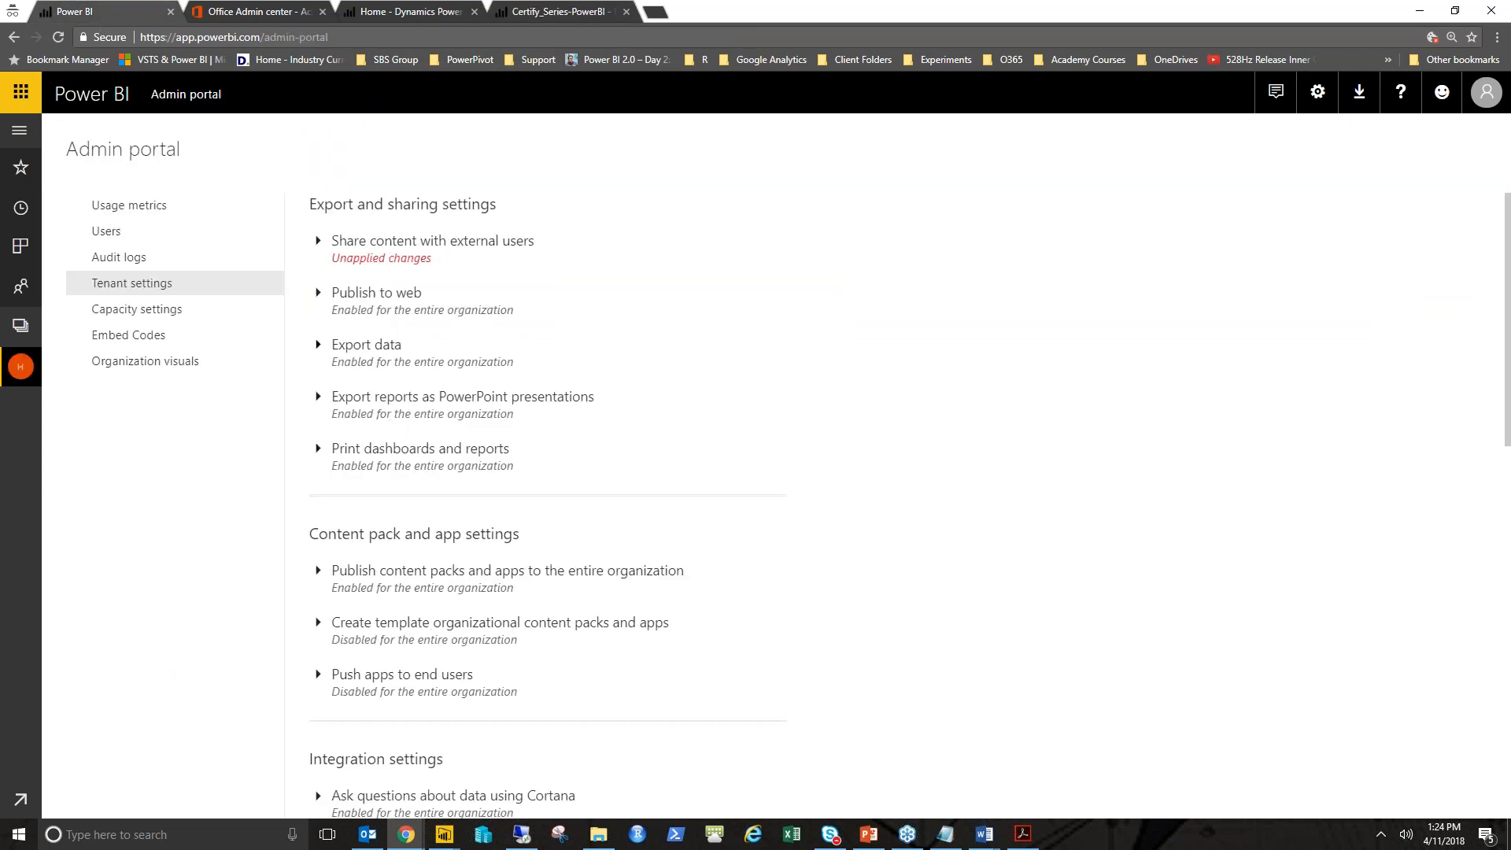
{"action": "scroll", "coordinate": [374, 476], "scroll_direction": "down", "scroll_amount": 1}
{"action": "scroll", "coordinate": [449, 398], "scroll_direction": "down", "scroll_amount": 3}
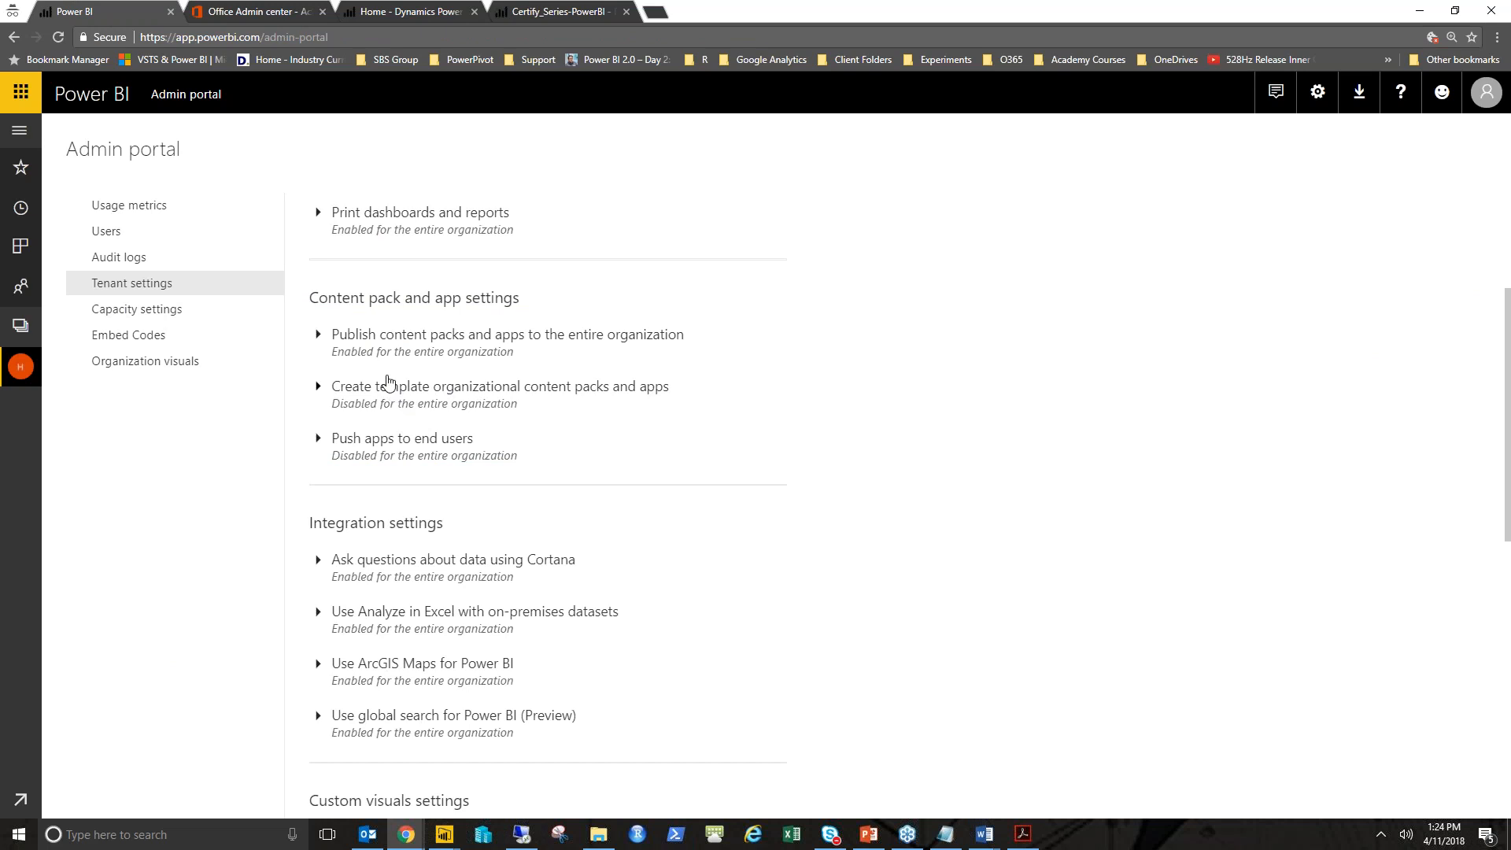
{"action": "left_click", "coordinate": [358, 335]}
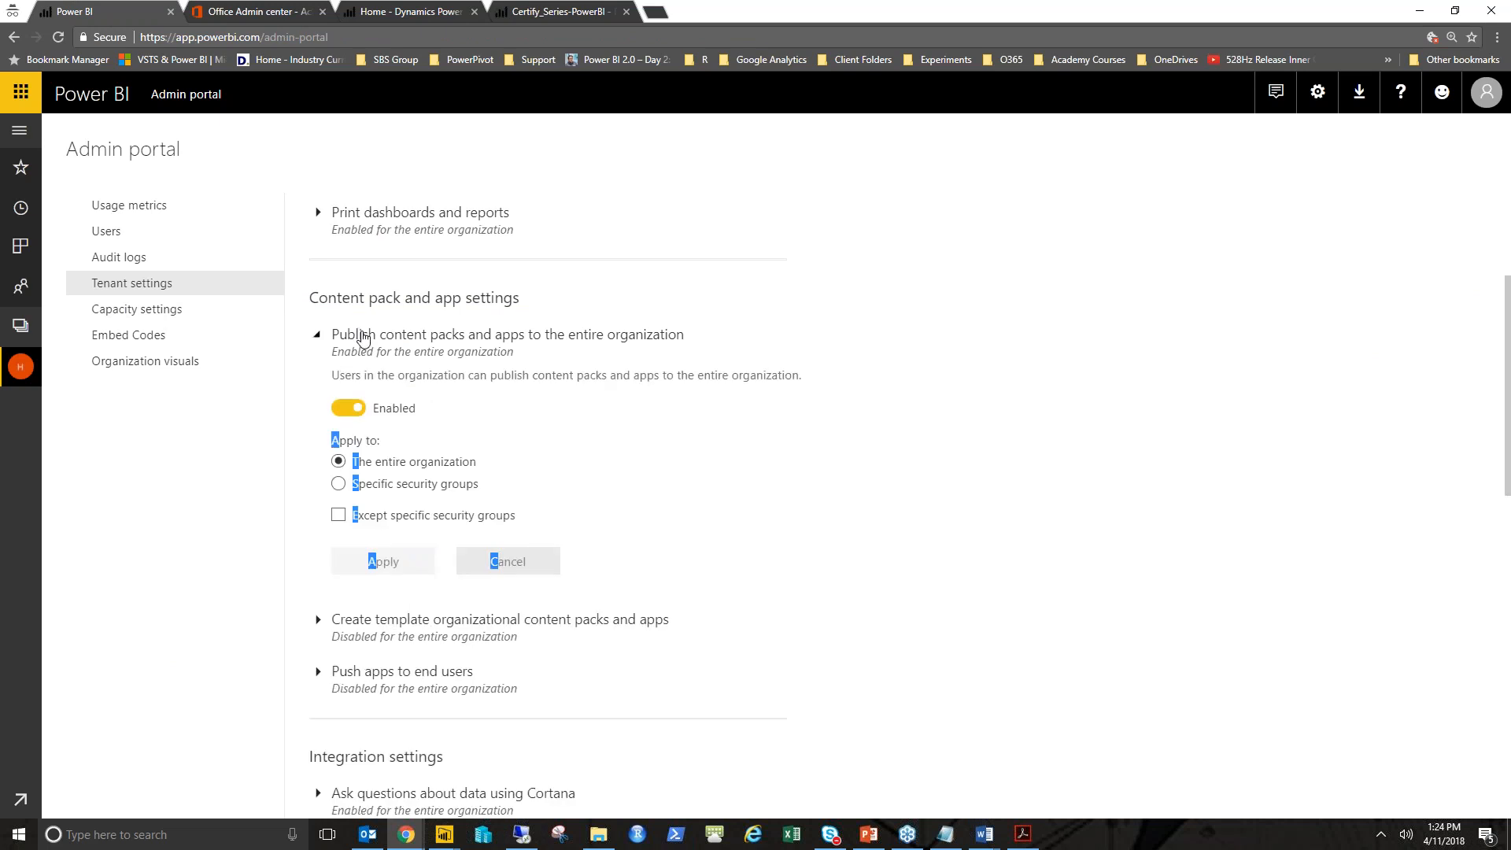
- Collapse the Publish content packs and apps setting and scroll through the remaining tenant settings
{"action": "left_click", "coordinate": [407, 339]}
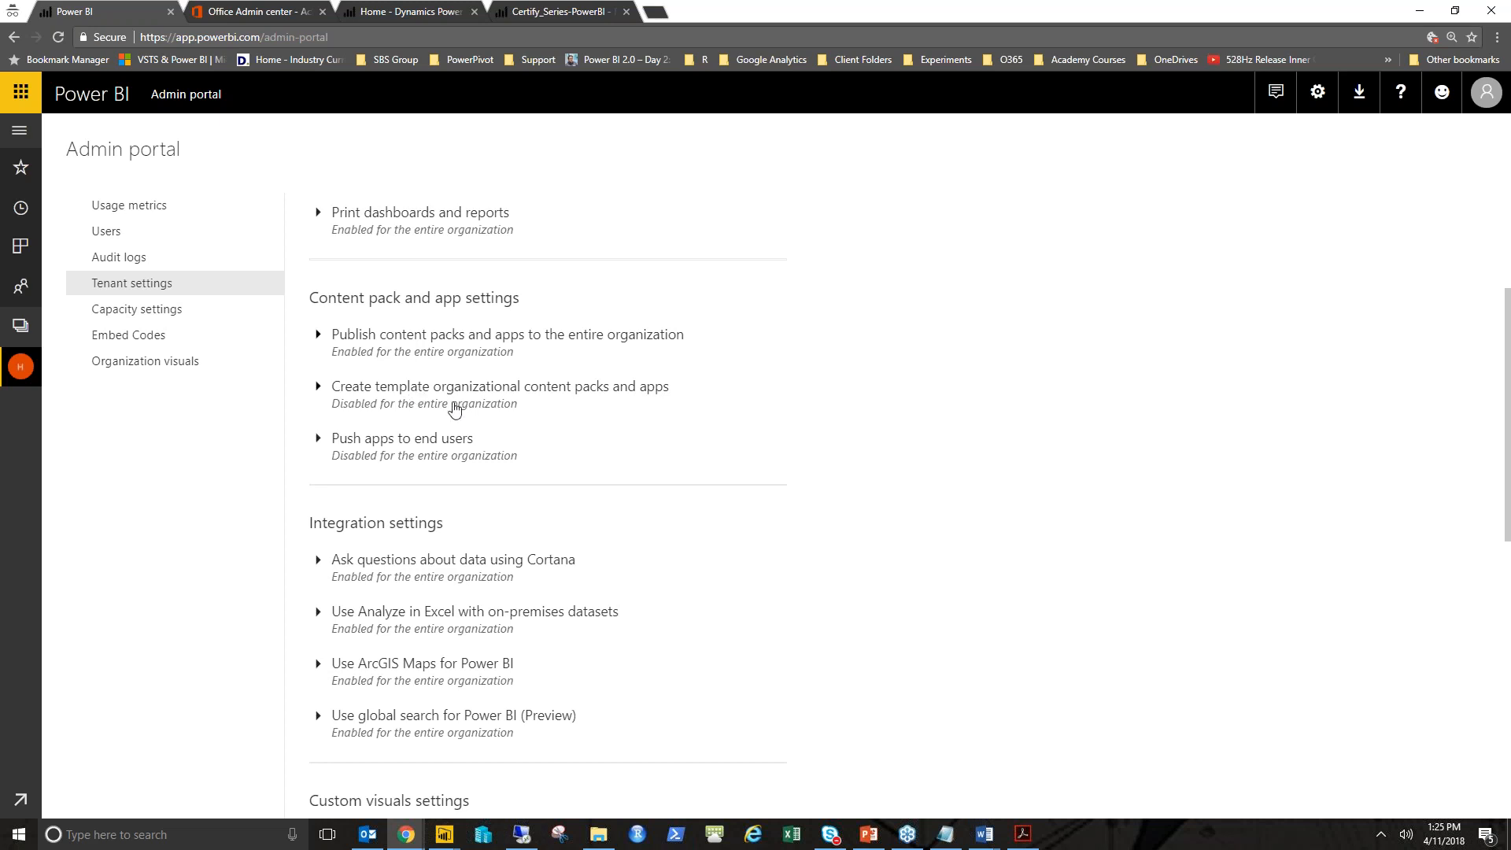
{"action": "scroll", "coordinate": [464, 449], "scroll_direction": "down", "scroll_amount": 5}
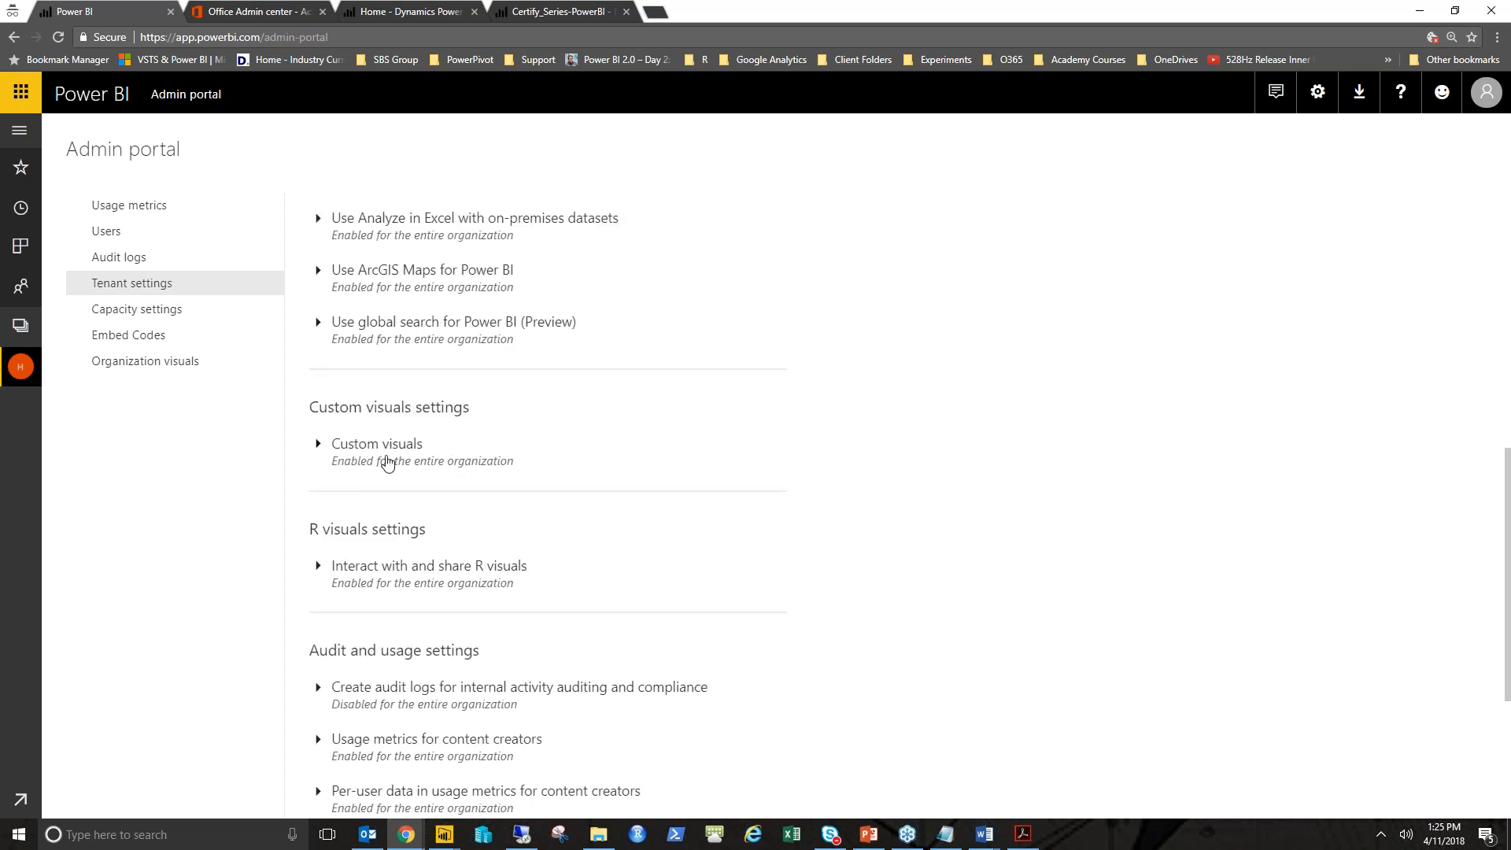
{"action": "scroll", "coordinate": [386, 462], "scroll_direction": "down", "scroll_amount": 3}
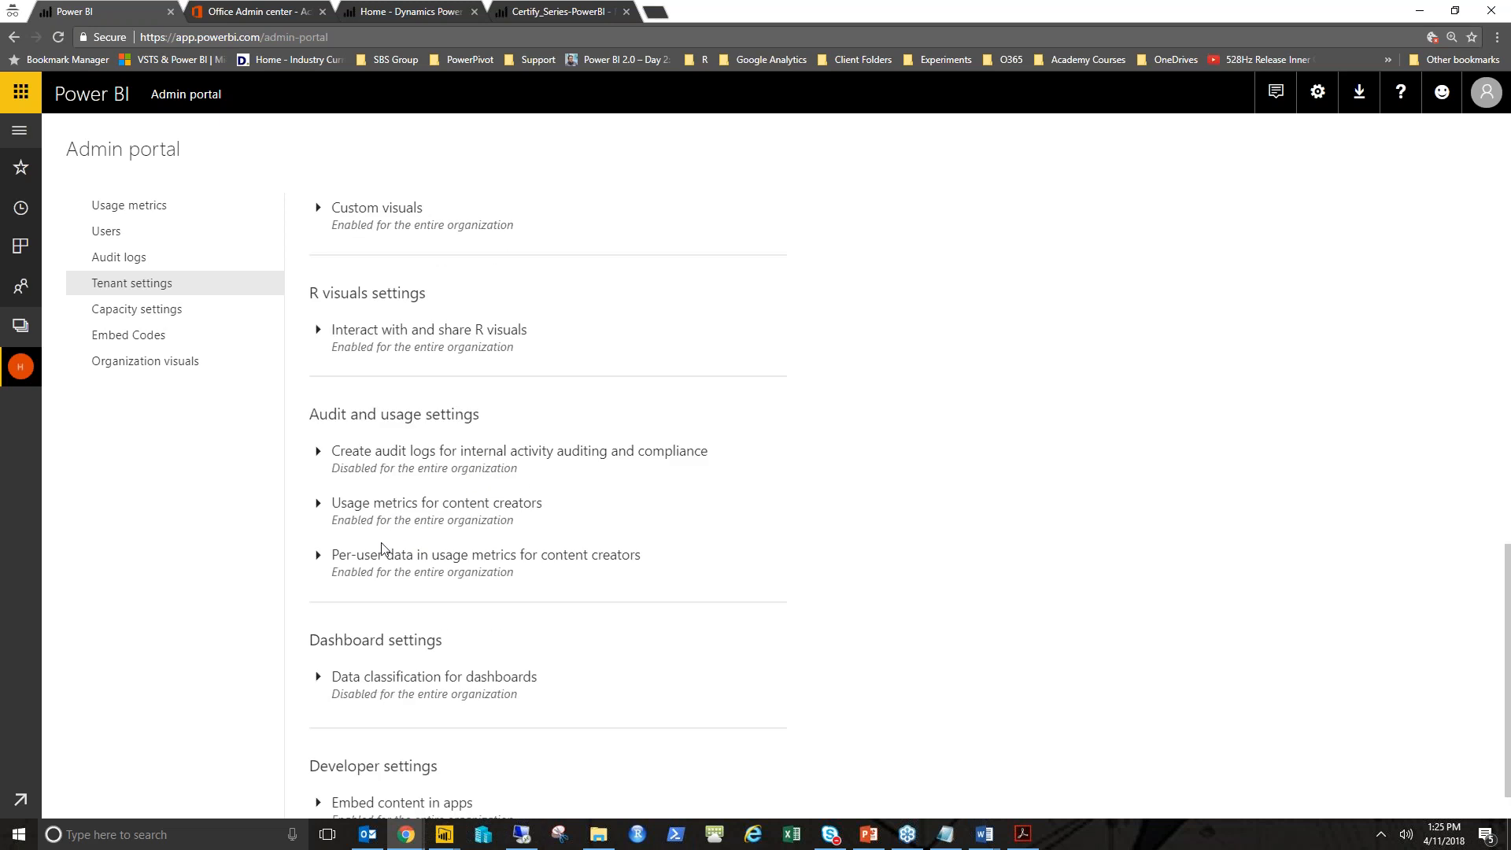
{"action": "scroll", "coordinate": [372, 503], "scroll_direction": "up", "scroll_amount": 6}
{"action": "scroll", "coordinate": [374, 503], "scroll_direction": "up", "scroll_amount": 5}
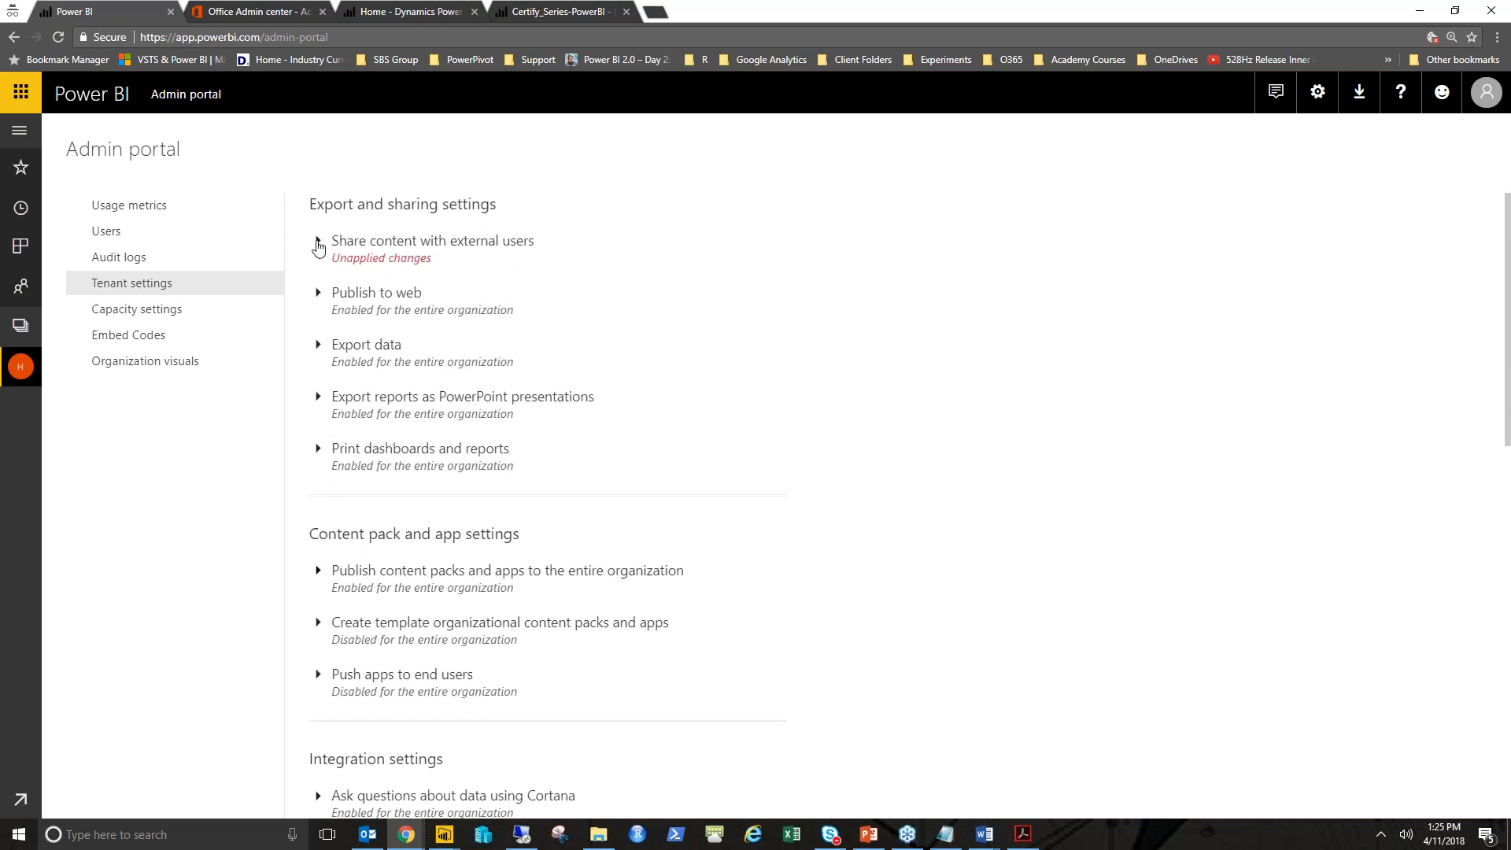
- Discard the unapplied tenant setting changes and open the Organization visuals page
{"action": "left_click", "coordinate": [172, 312]}
{"action": "left_click", "coordinate": [1057, 406]}
{"action": "left_click", "coordinate": [158, 367]}
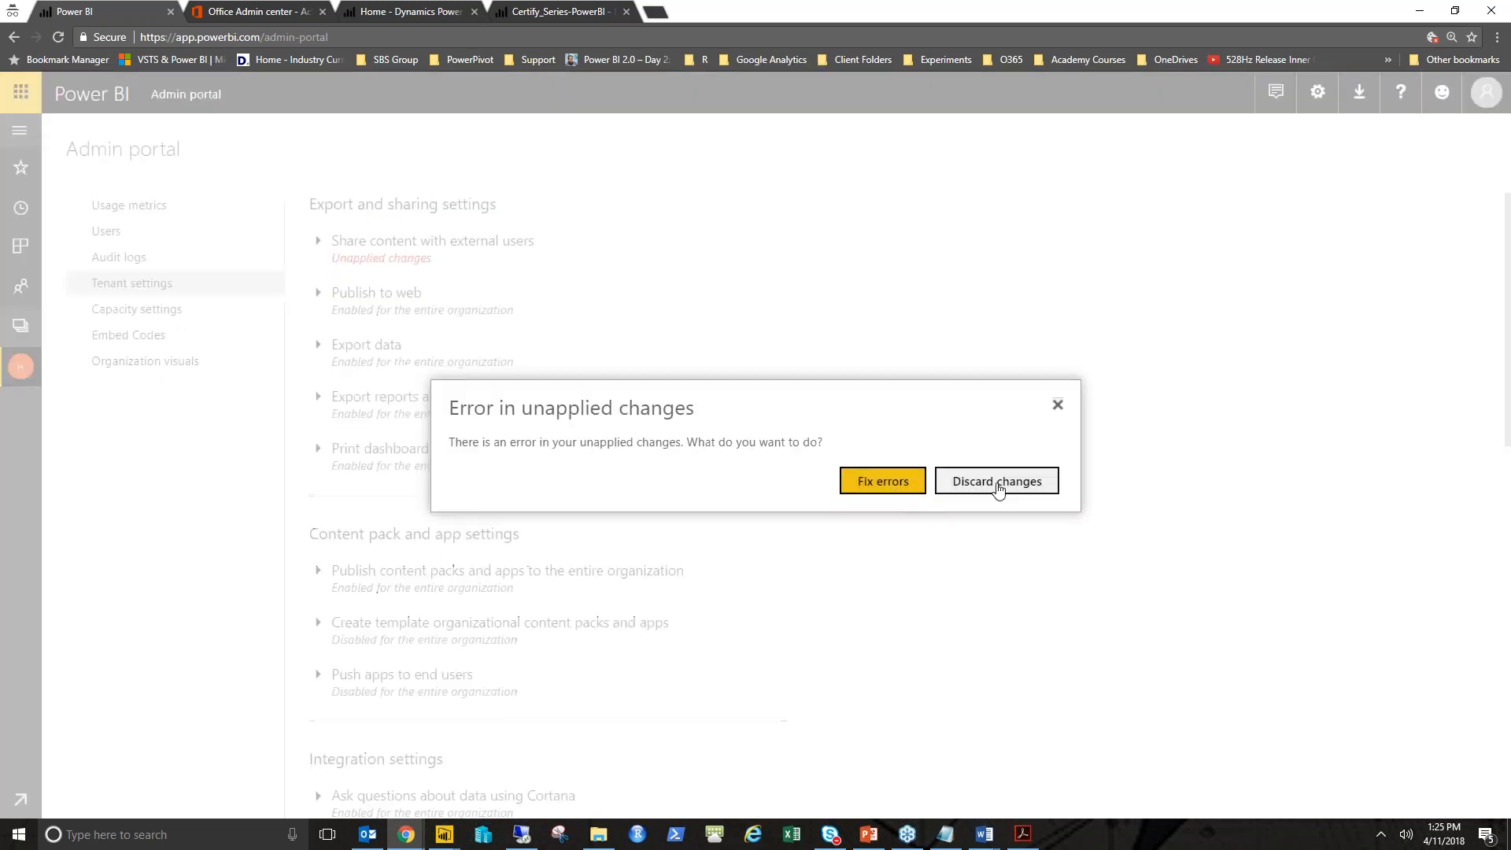
{"action": "left_click", "coordinate": [937, 491]}
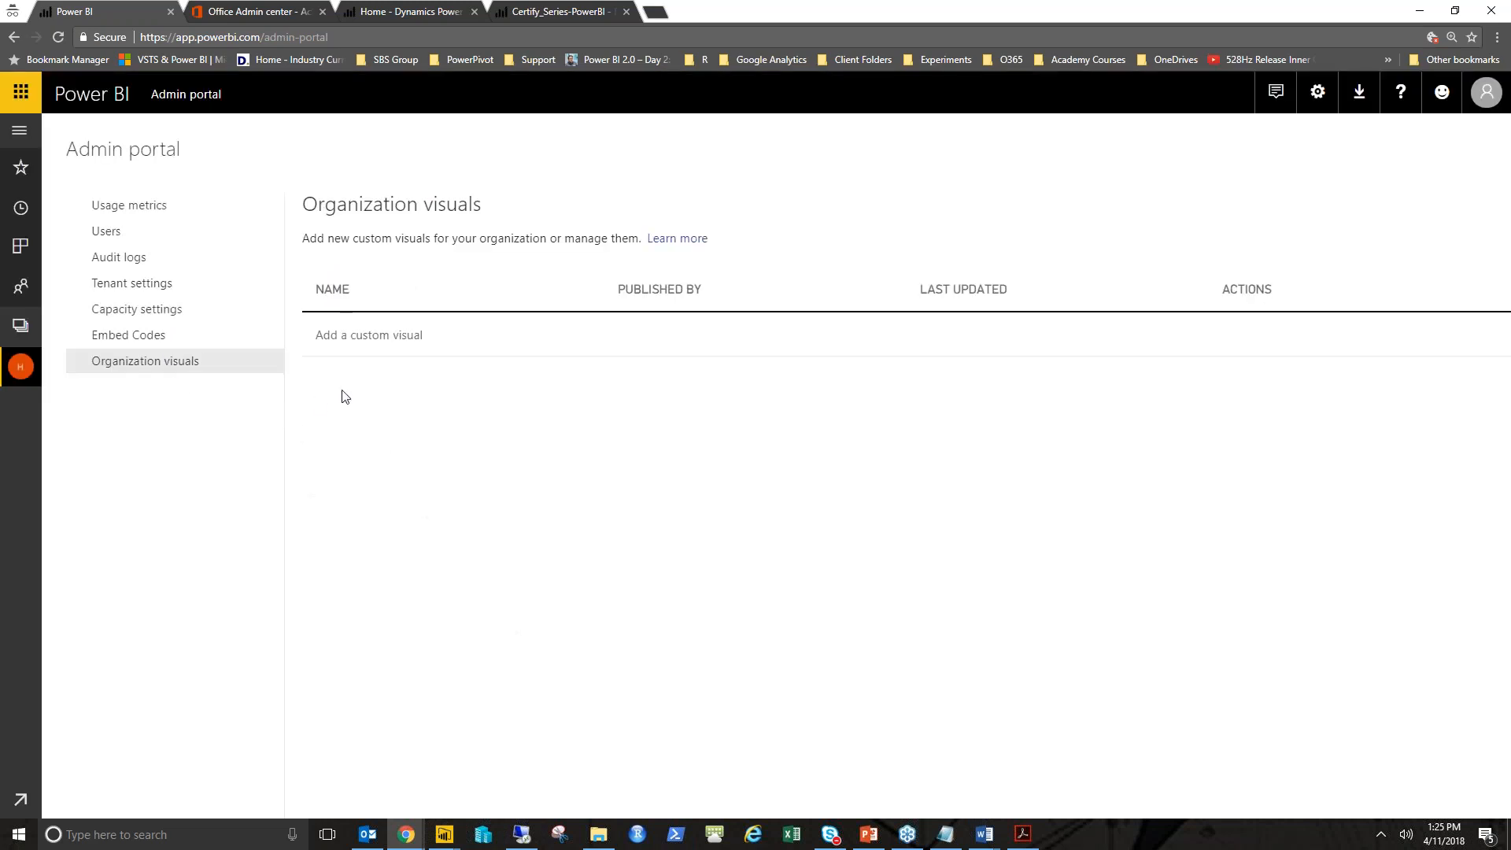
- Review the Embed Codes and Capacity settings pages of the Admin portal
{"action": "left_click", "coordinate": [142, 343]}
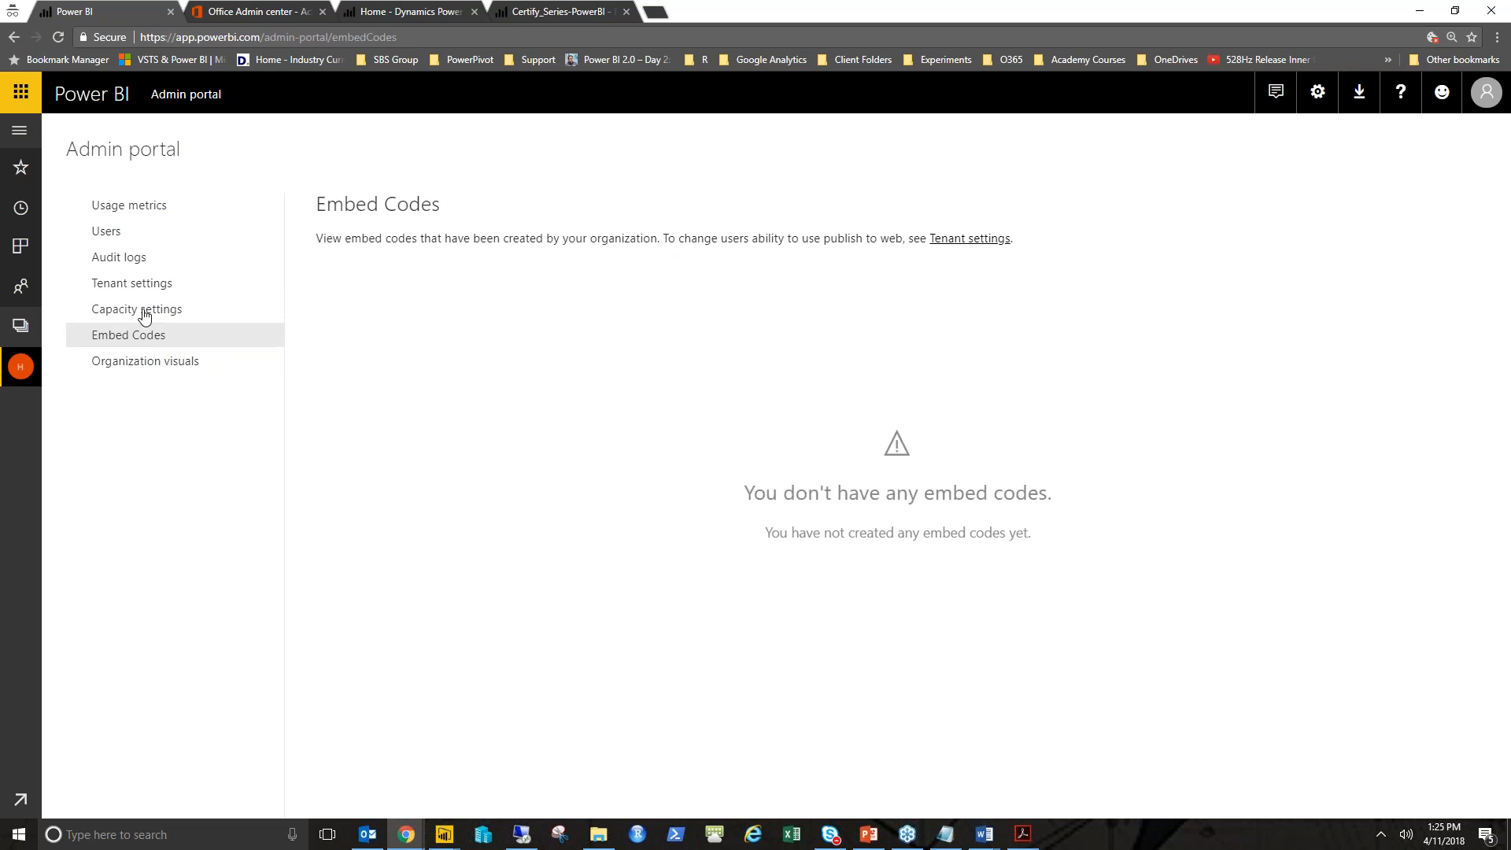
{"action": "left_click", "coordinate": [143, 312]}
{"action": "left_click", "coordinate": [152, 337]}
{"action": "left_click", "coordinate": [183, 311]}
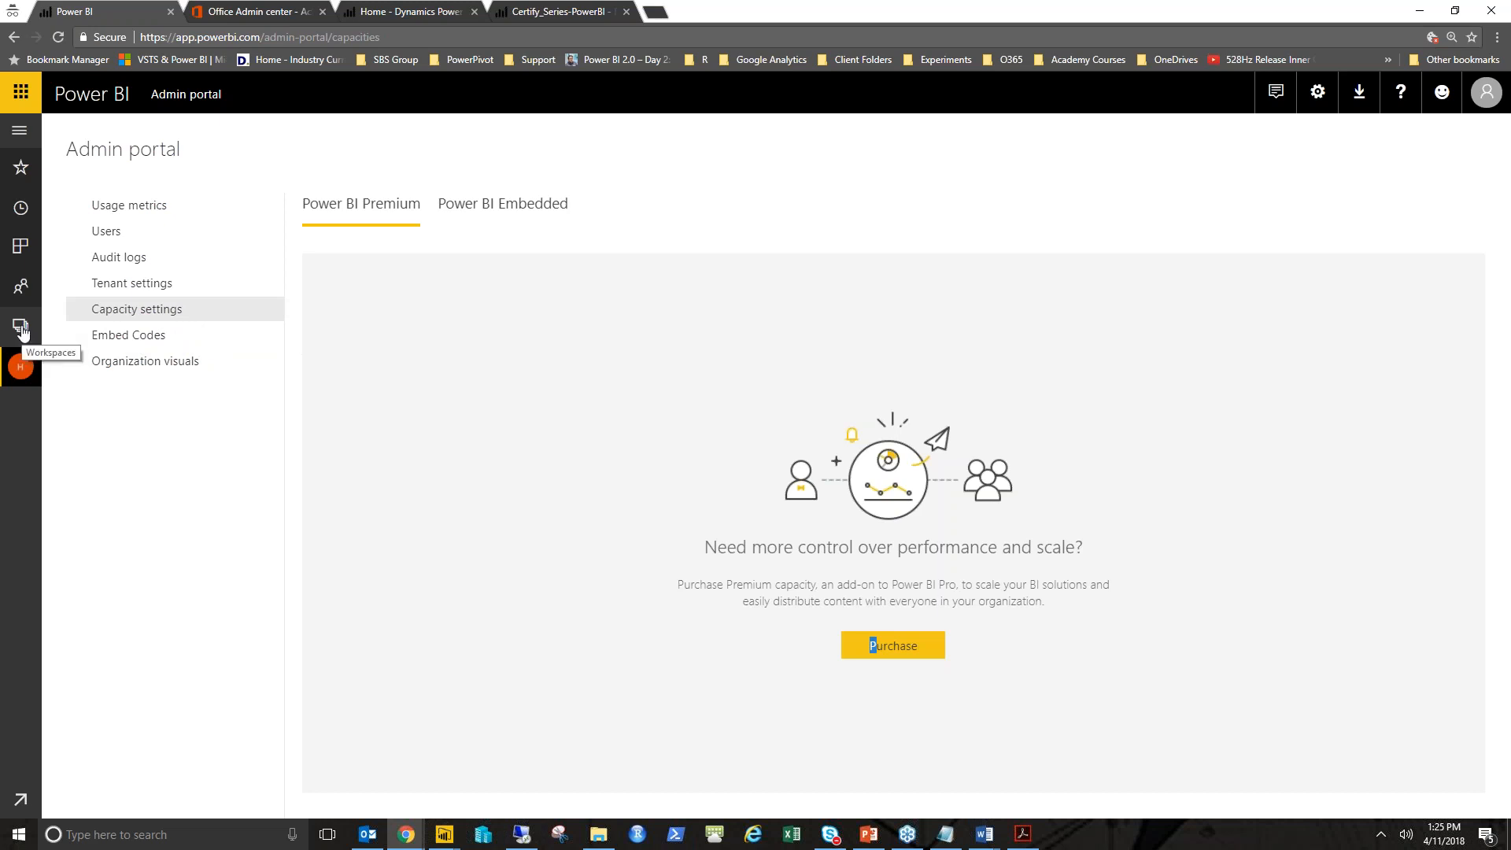
- Open the Certify_Series-PowerBI report from My Workspace, close its info overlay, and view its extra options
{"action": "left_click", "coordinate": [25, 330]}
{"action": "left_click", "coordinate": [248, 153]}
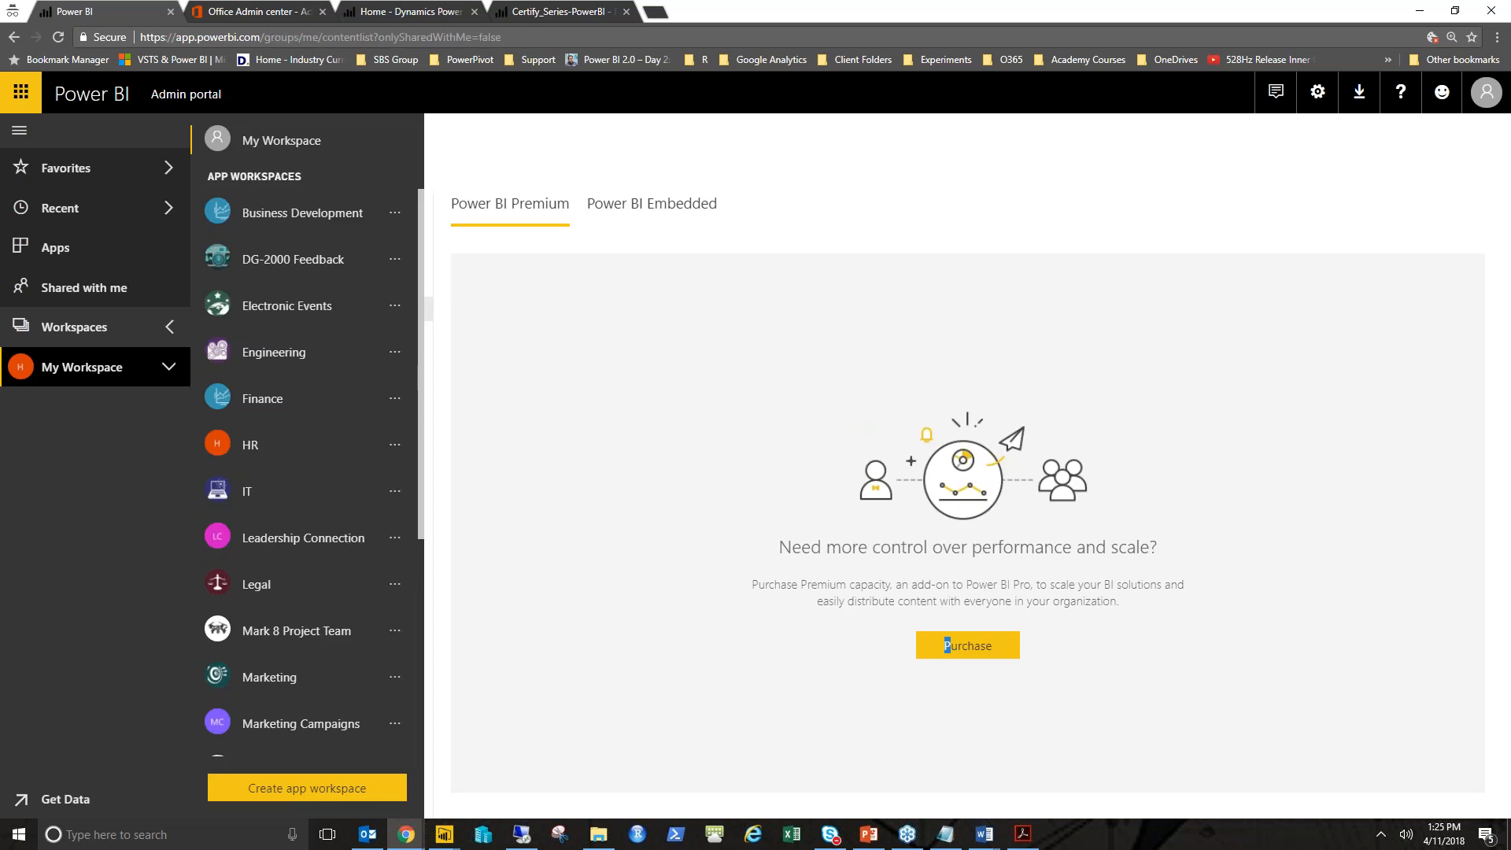
{"action": "left_click", "coordinate": [349, 223]}
{"action": "left_click", "coordinate": [20, 130]}
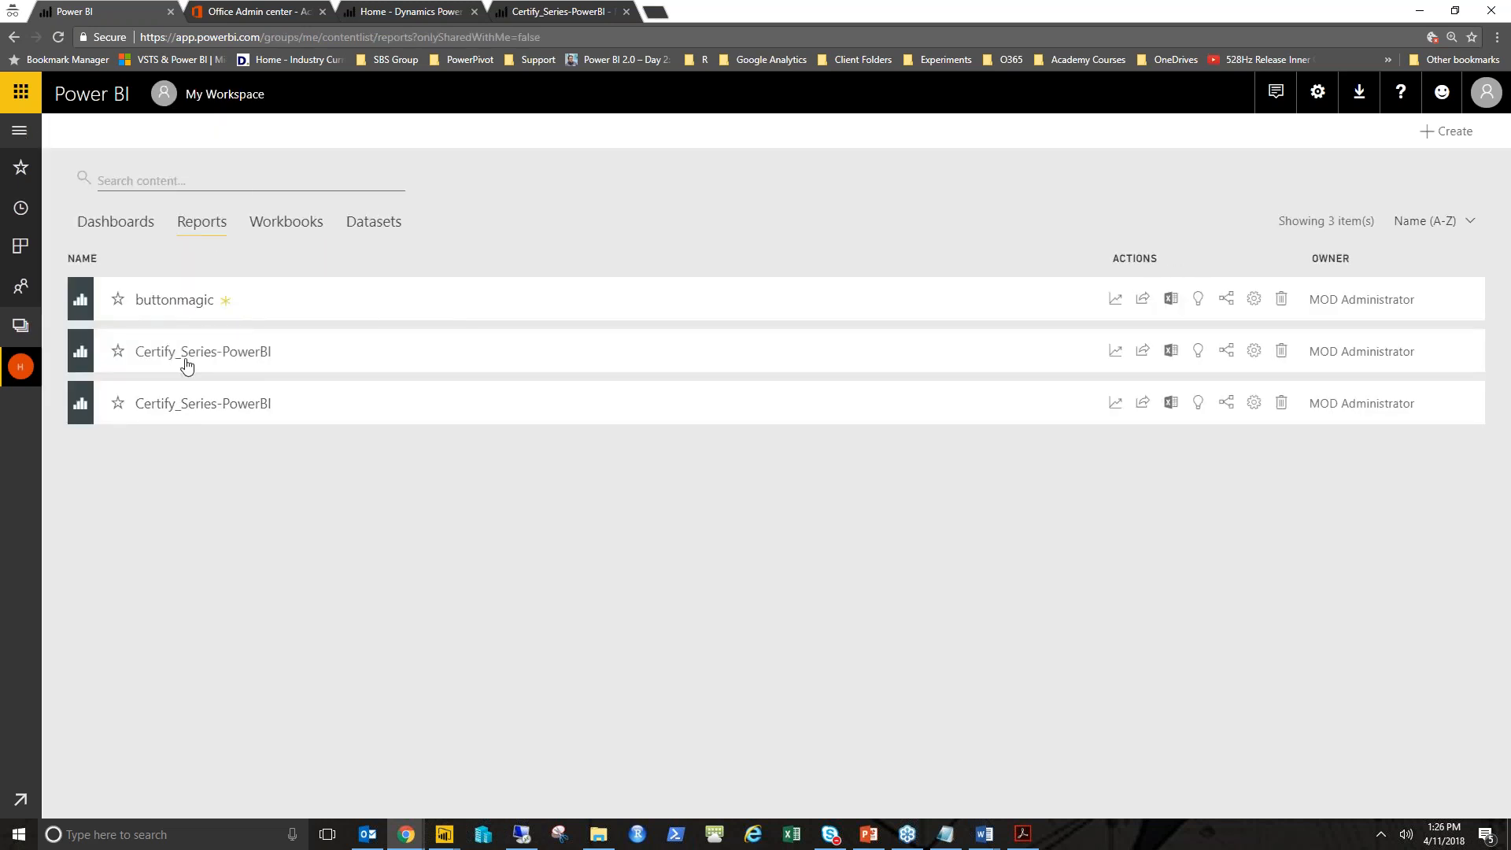
{"action": "left_click", "coordinate": [189, 405]}
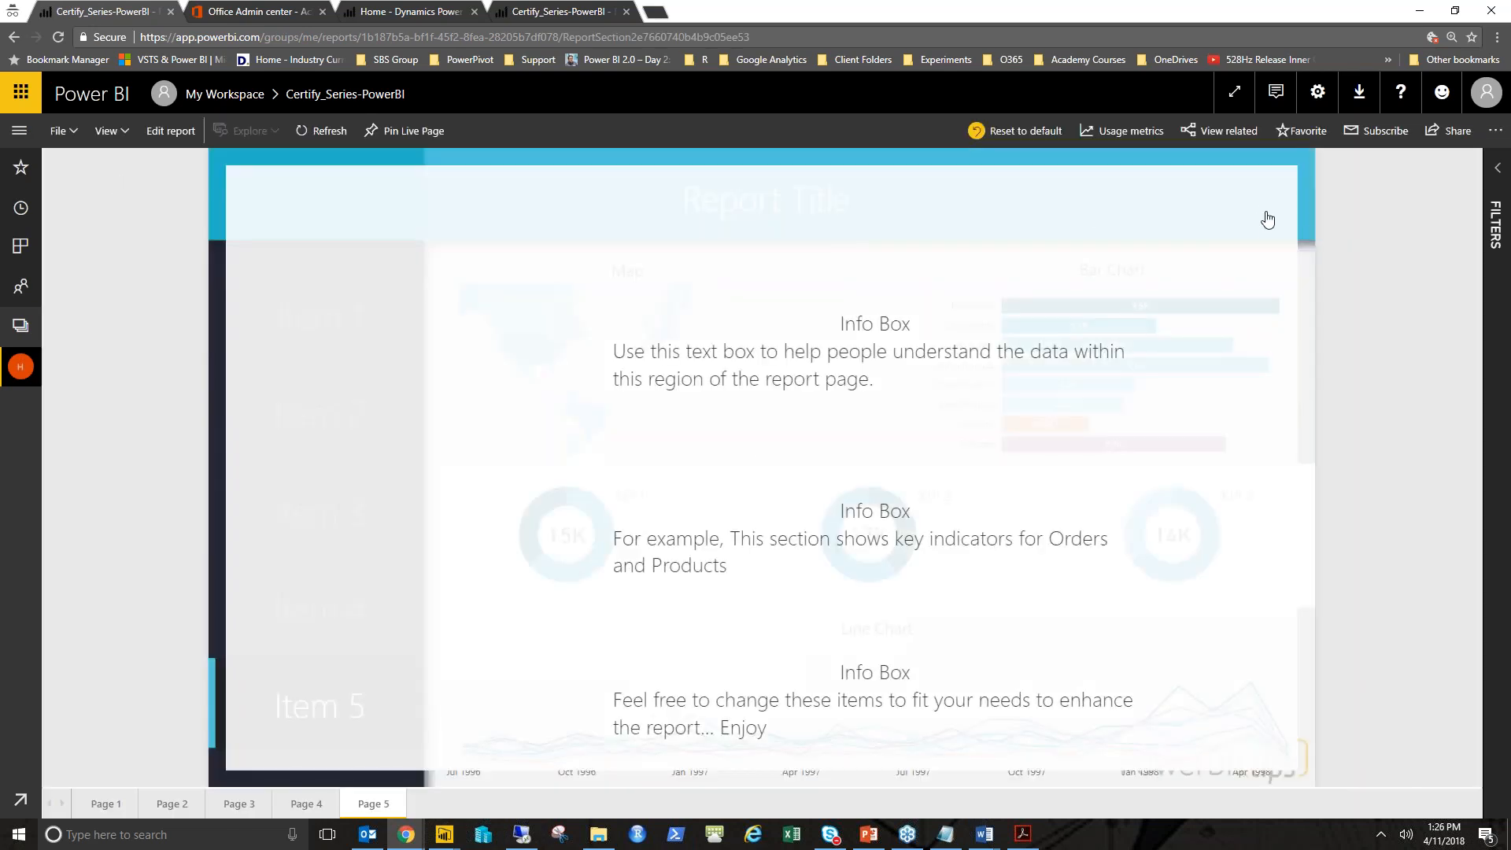
{"action": "left_click", "coordinate": [1253, 209]}
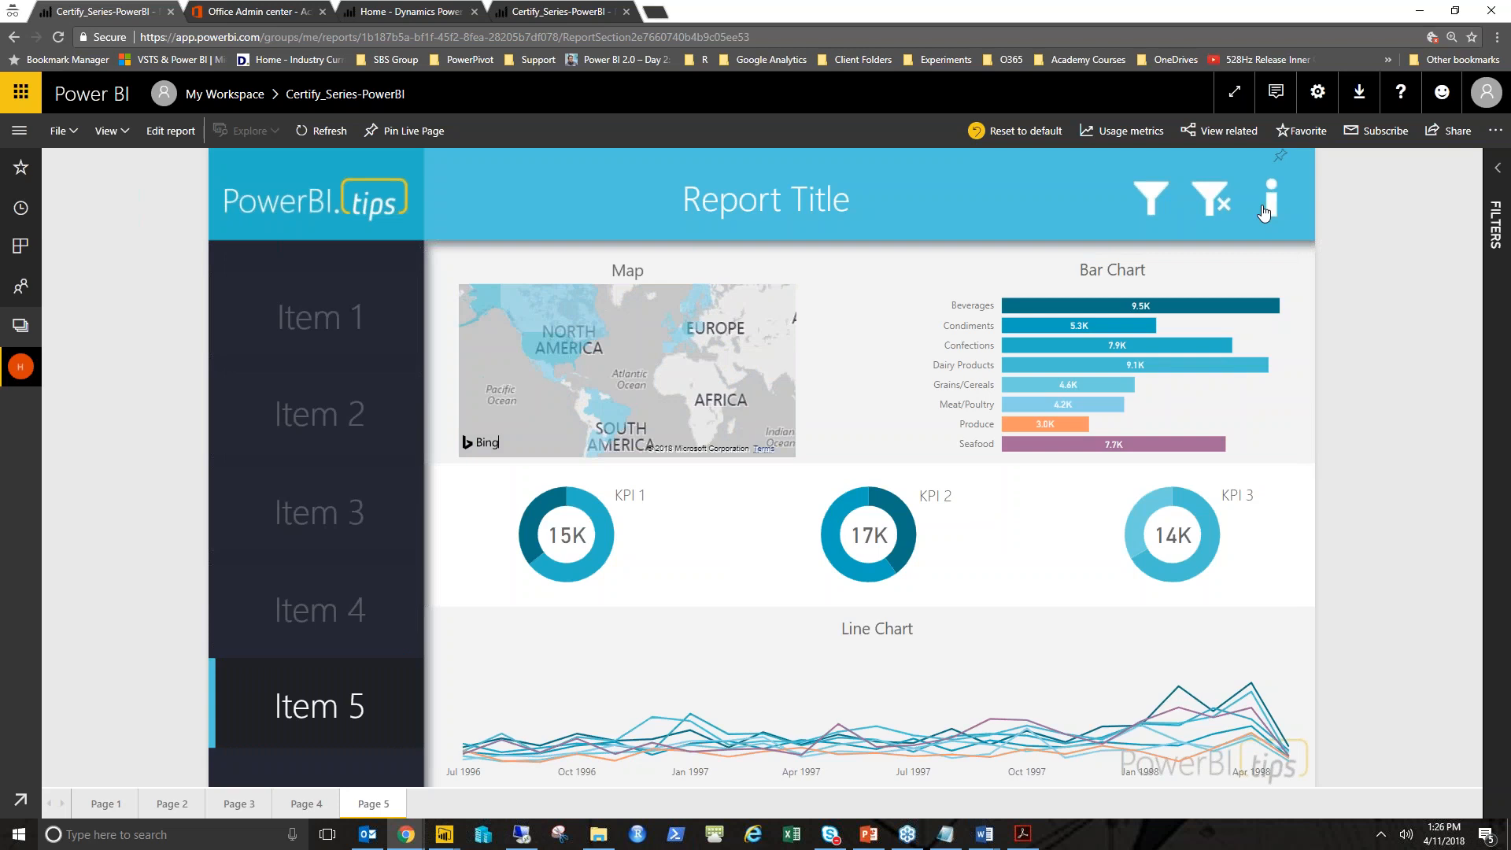
{"action": "left_click", "coordinate": [1496, 129]}
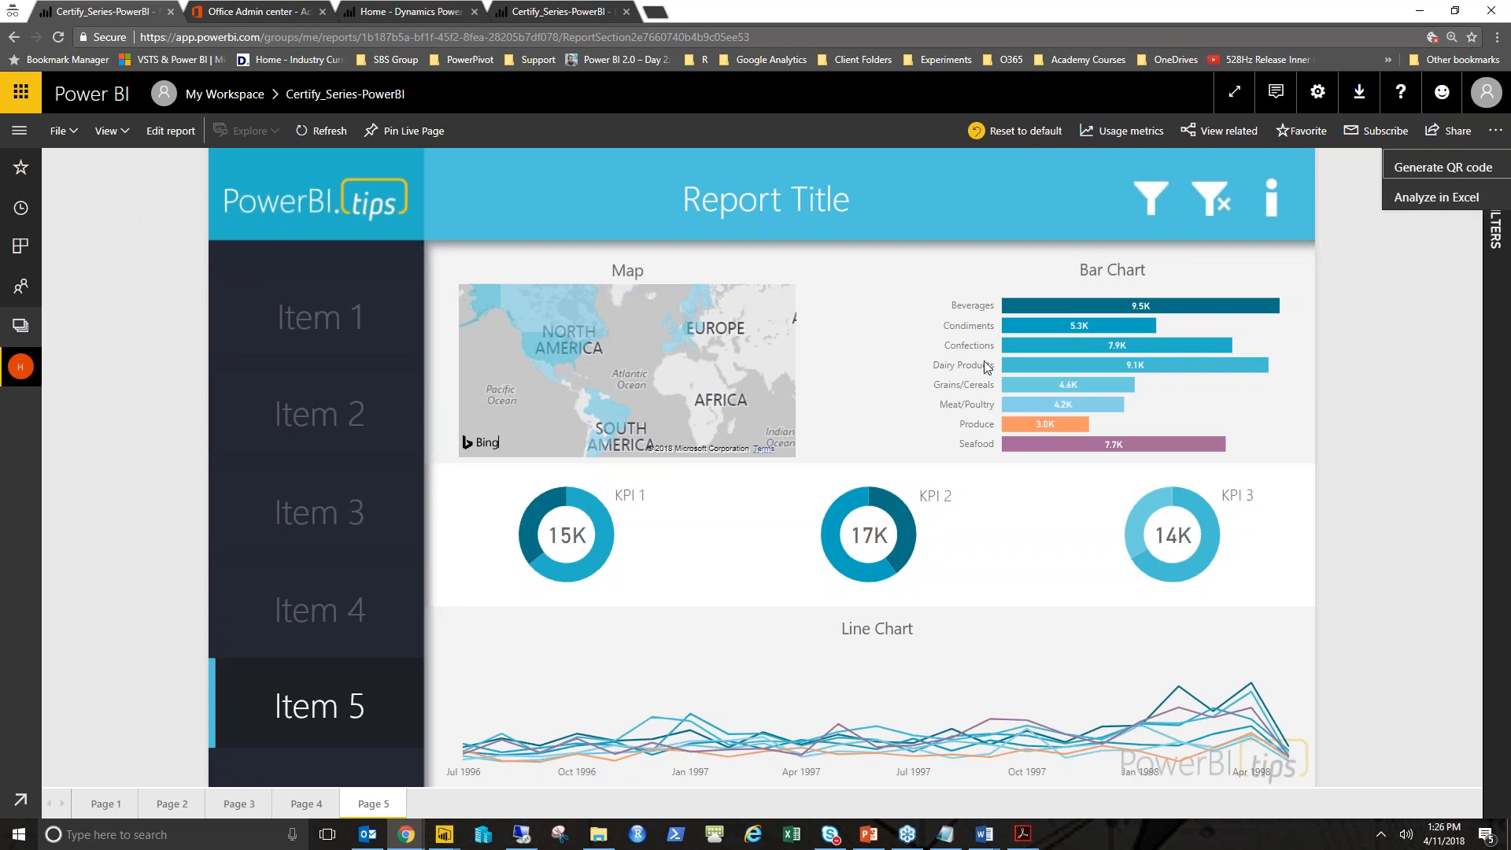
- Generate quick insights for the Certify_Series-PowerBI dataset in My Workspace and open them
{"action": "left_click", "coordinate": [21, 327]}
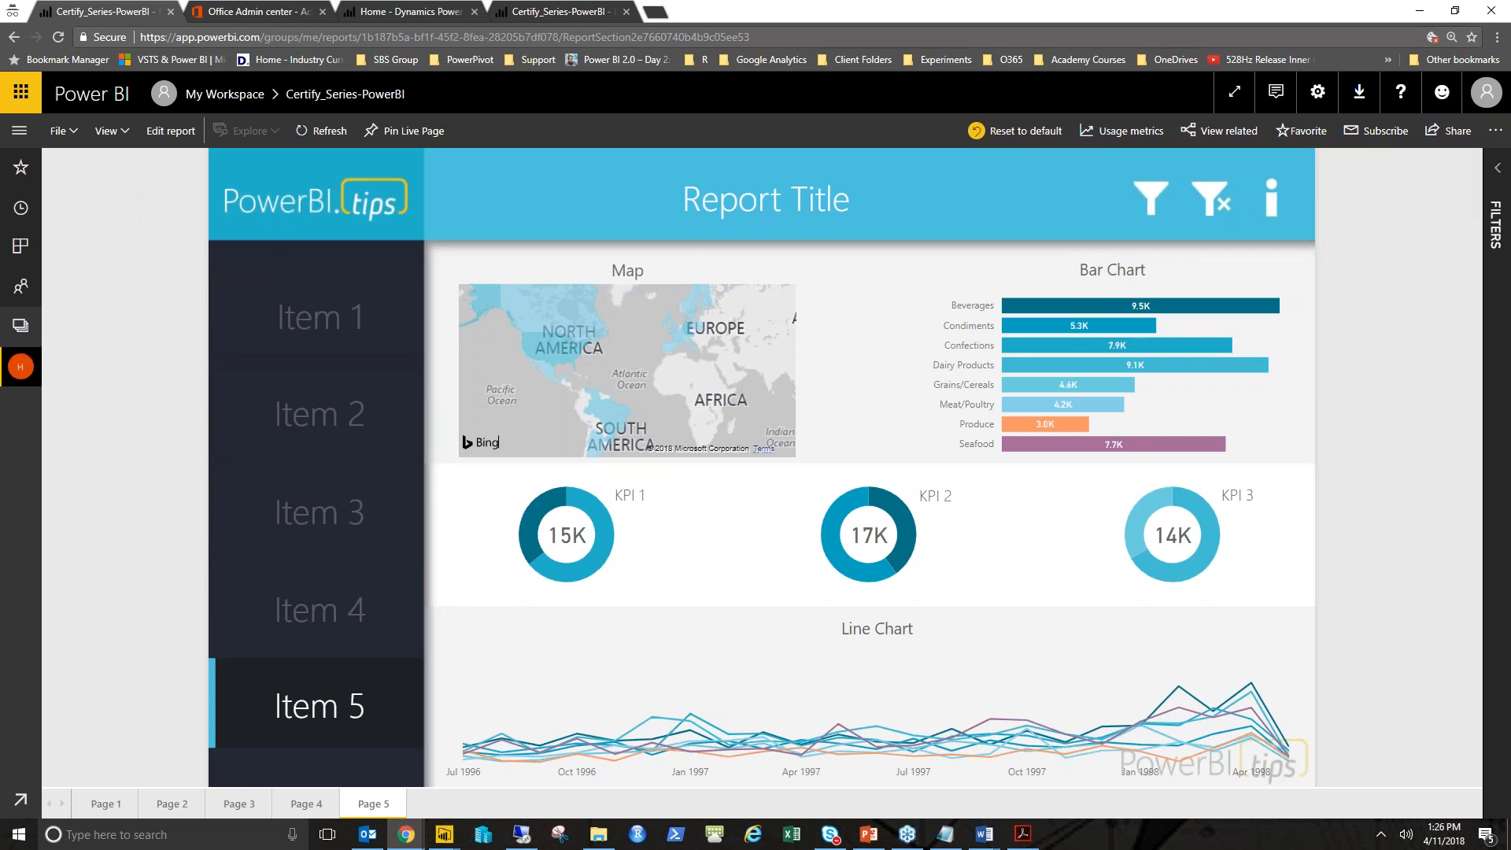
{"action": "left_click", "coordinate": [21, 327]}
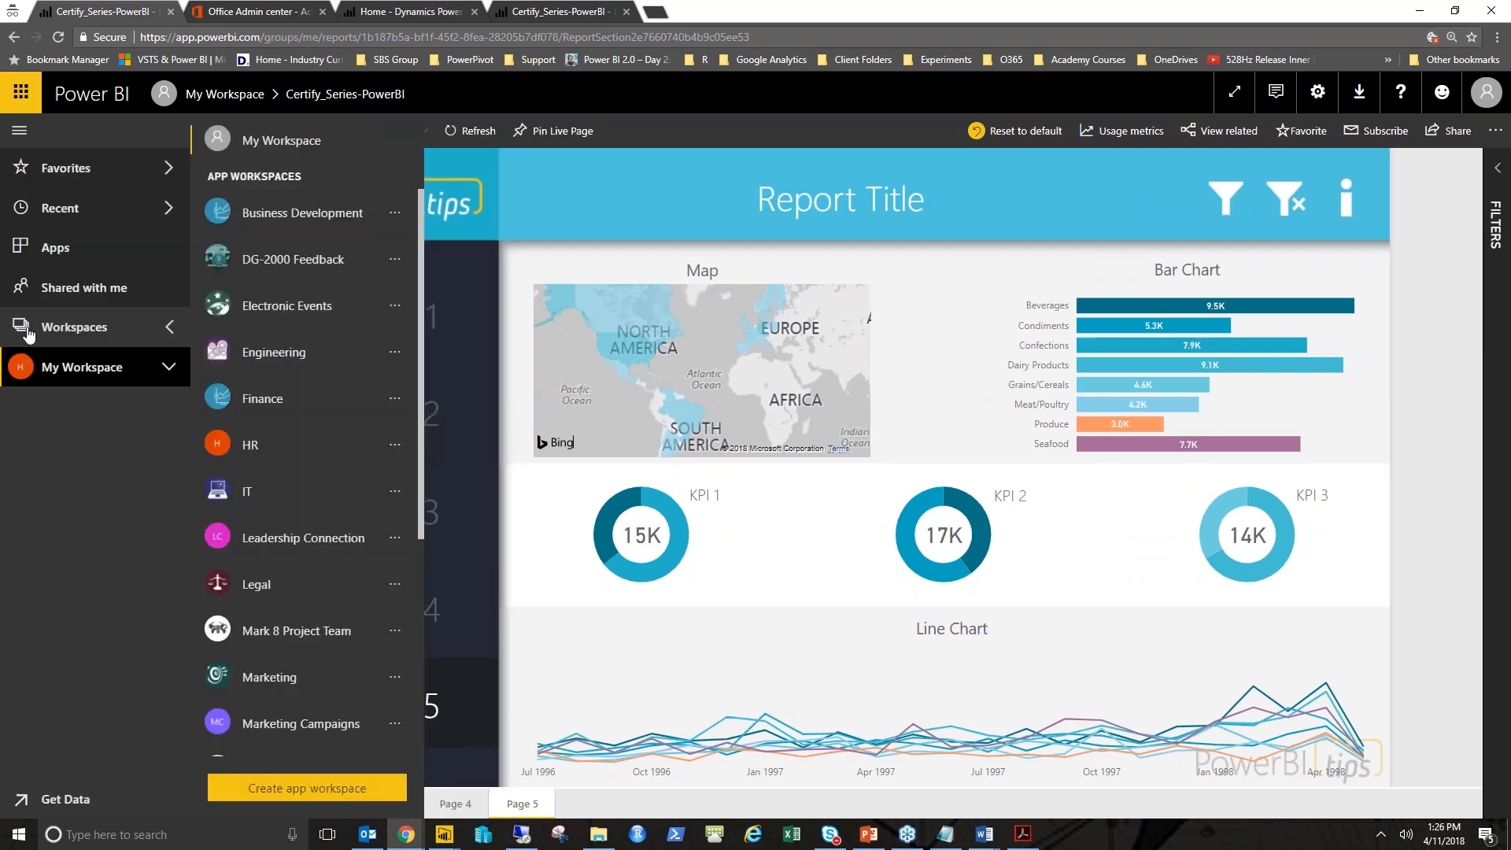
{"action": "left_click", "coordinate": [264, 140]}
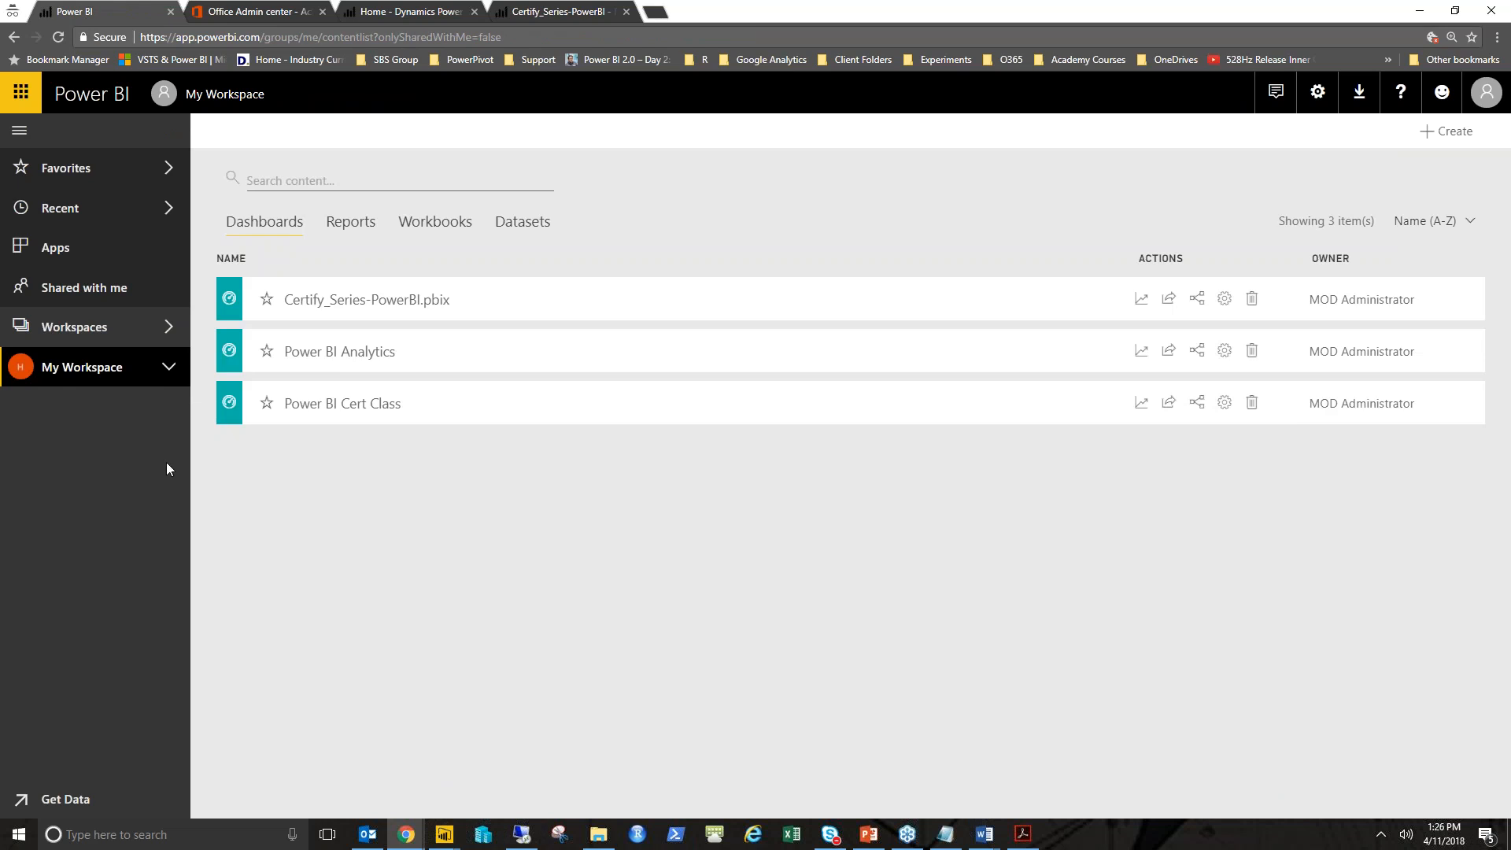
{"action": "left_click", "coordinate": [540, 221]}
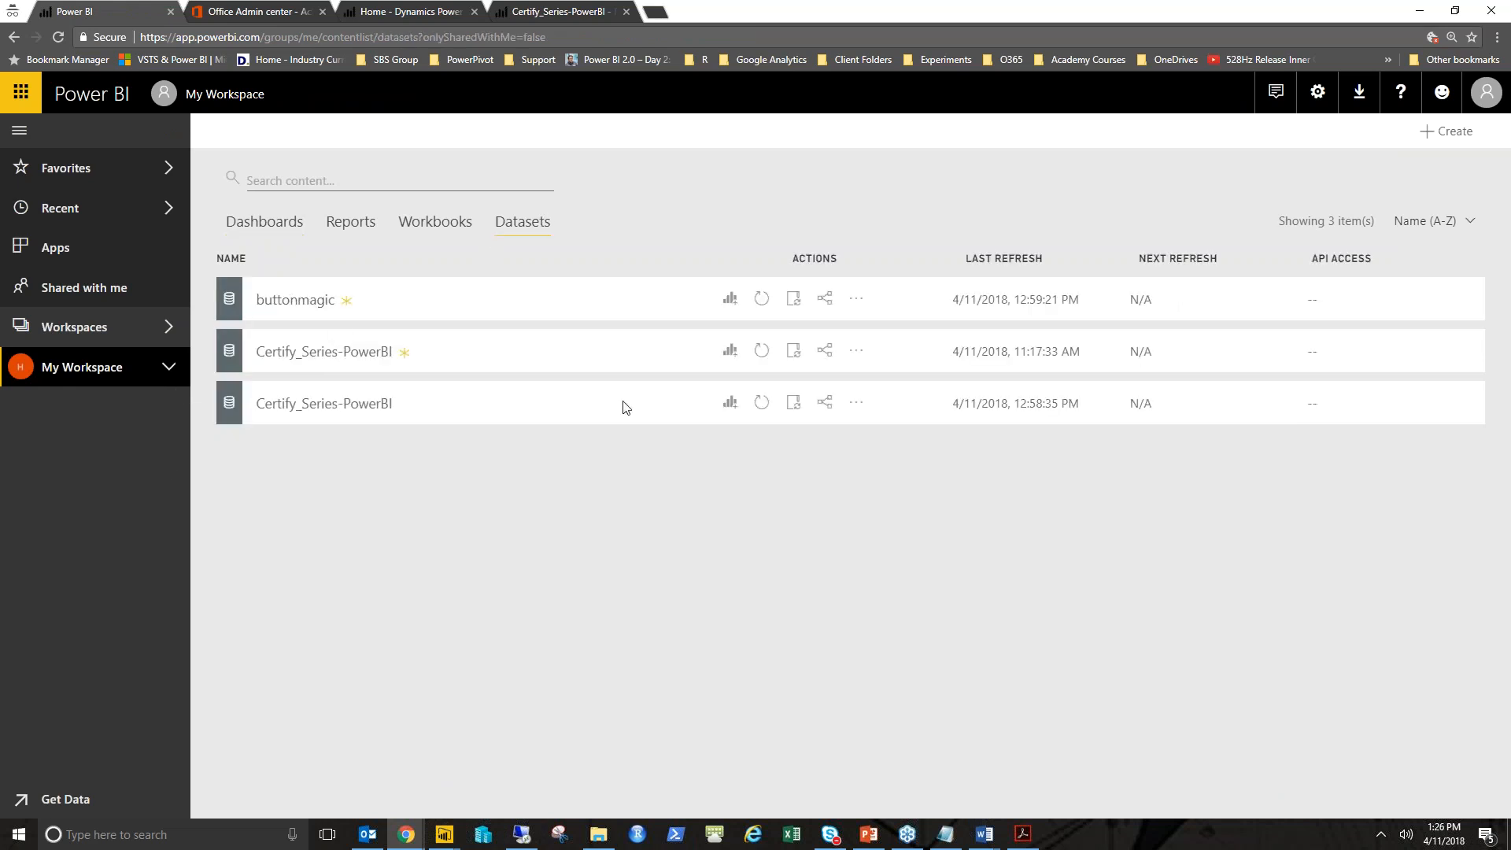
{"action": "left_click", "coordinate": [860, 405]}
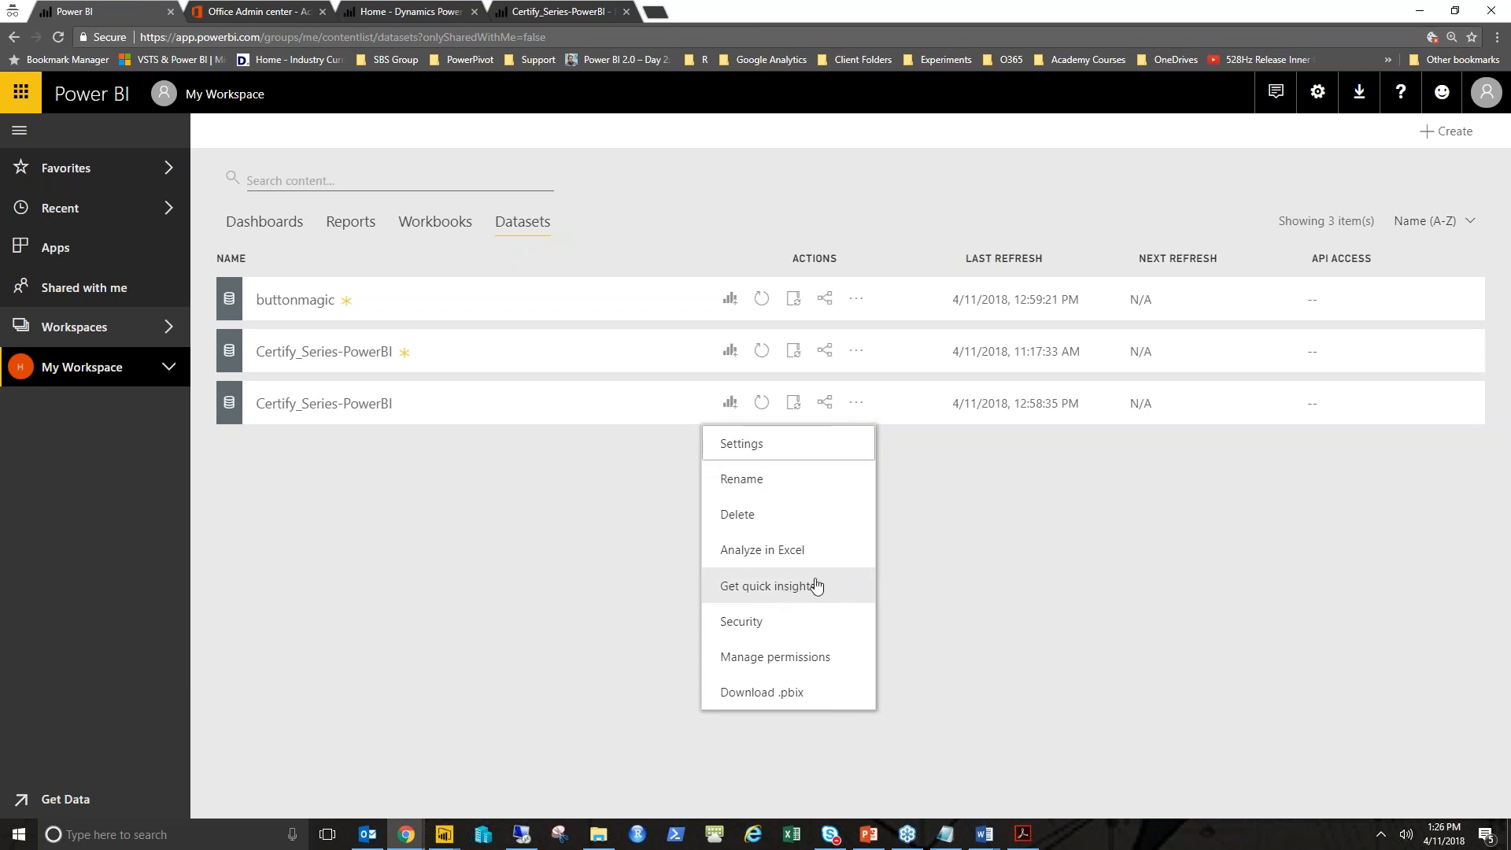
{"action": "left_click", "coordinate": [1050, 521]}
{"action": "left_click", "coordinate": [858, 403]}
{"action": "left_click", "coordinate": [796, 589]}
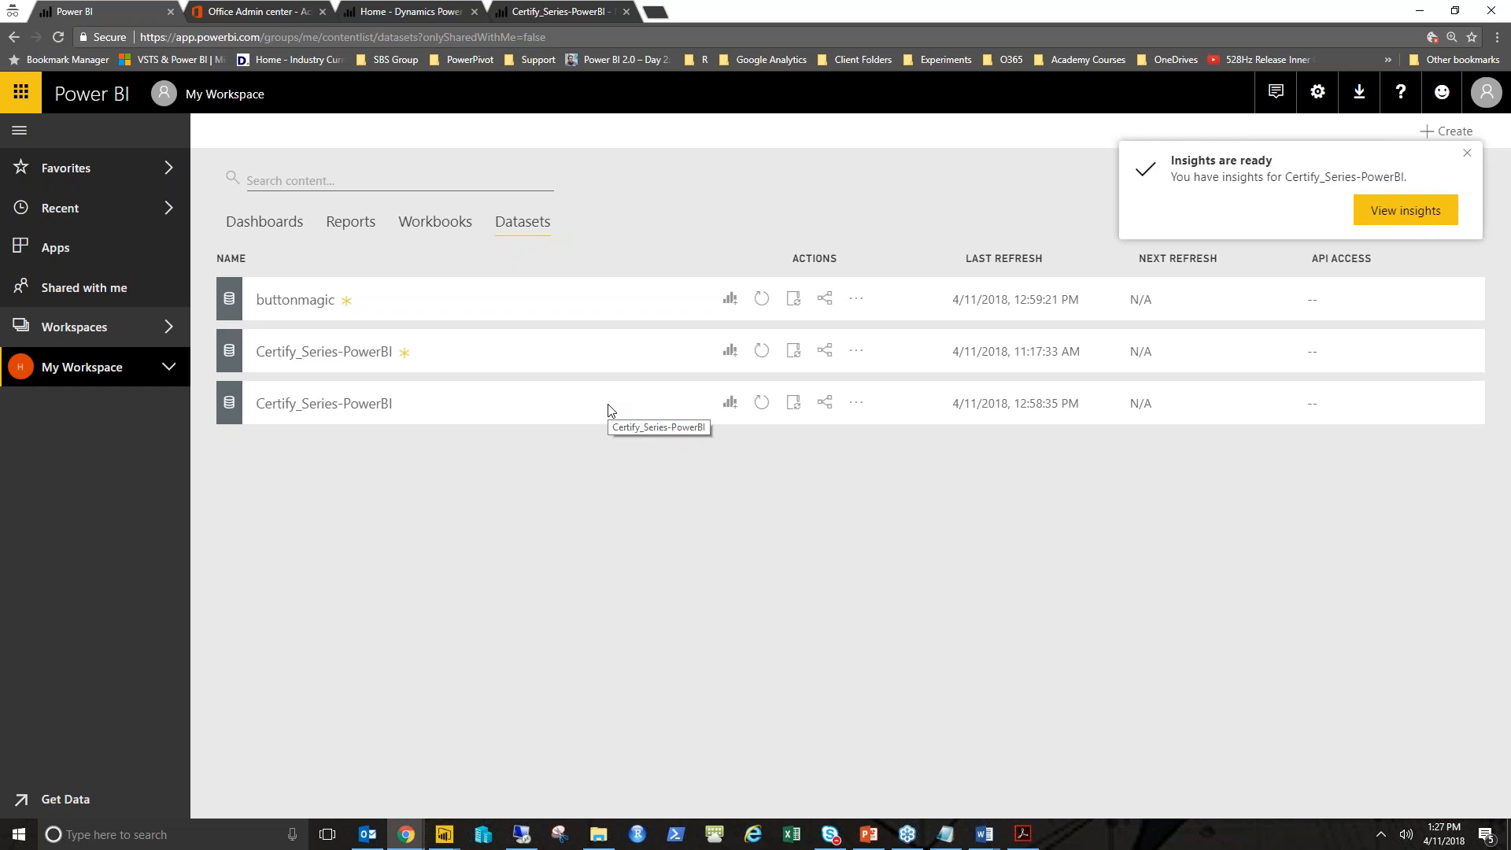
{"action": "left_click", "coordinate": [1425, 207]}
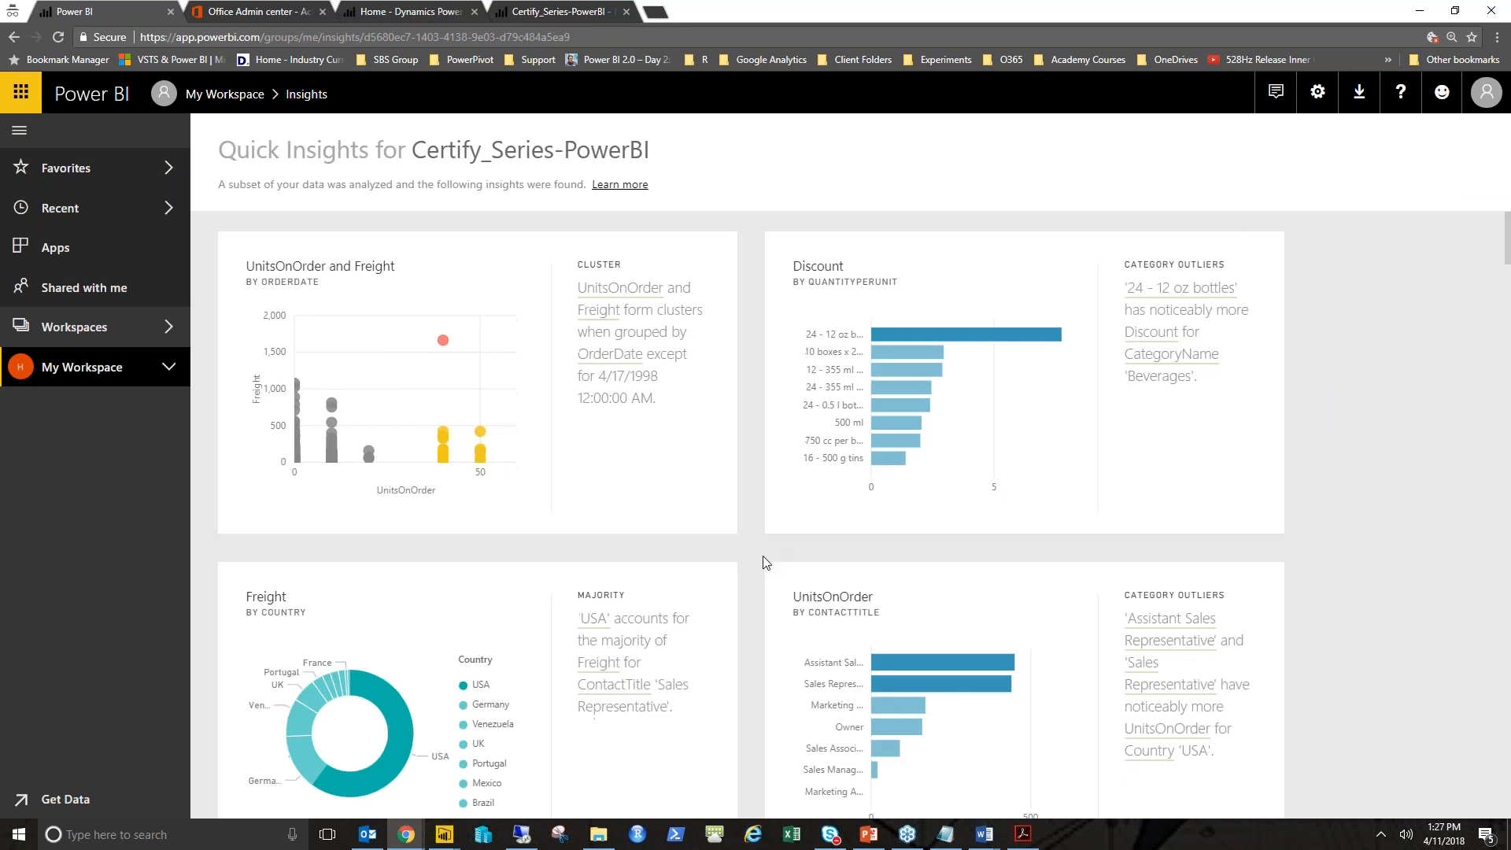
- Scroll through the Quick Insights for Certify_Series-PowerBI
{"action": "scroll", "coordinate": [762, 562], "scroll_direction": "down", "scroll_amount": 2}
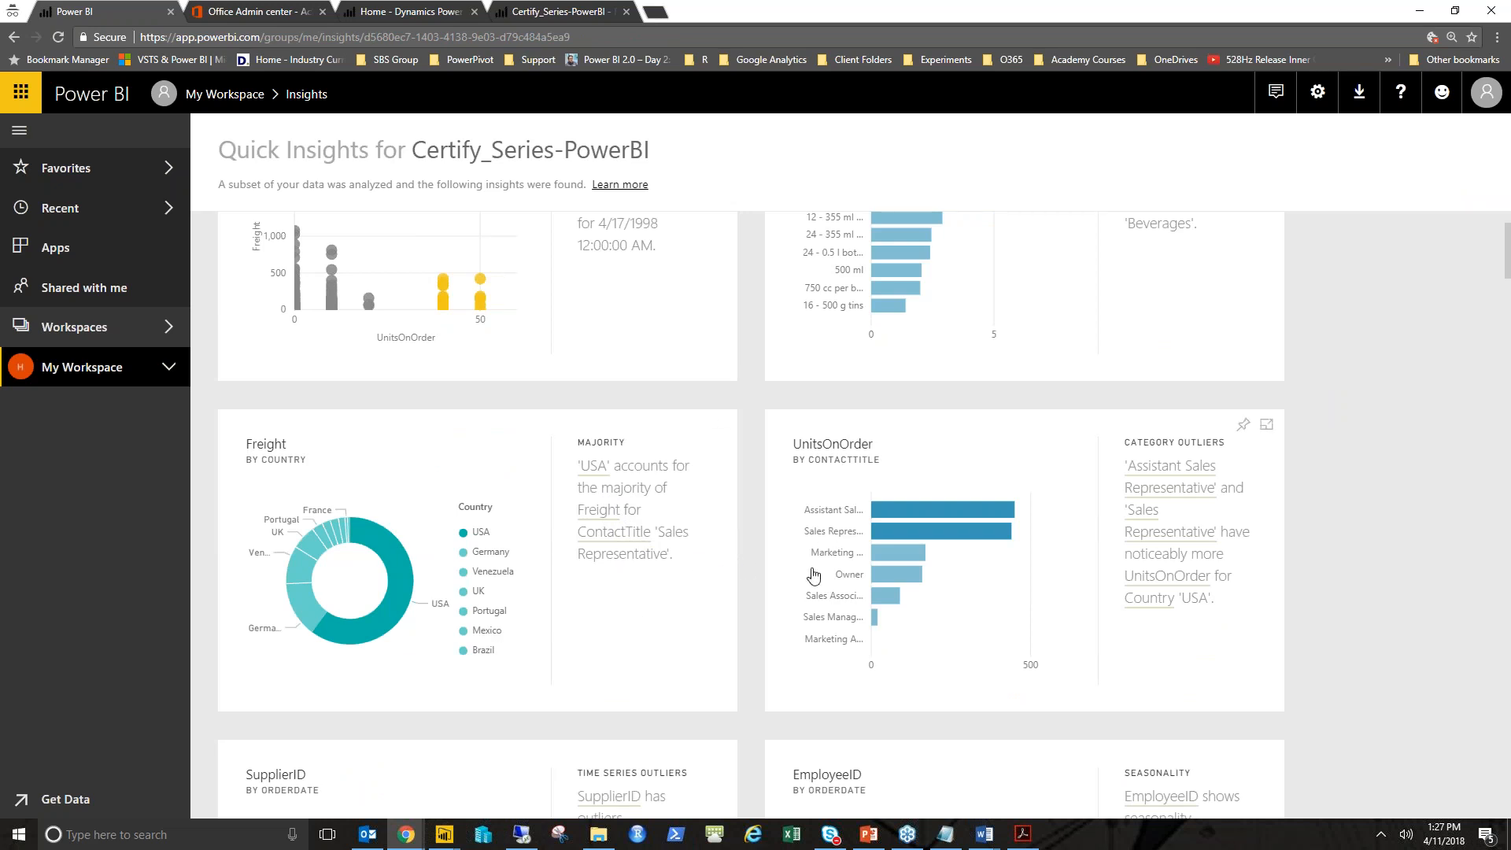
{"action": "scroll", "coordinate": [810, 577], "scroll_direction": "down", "scroll_amount": 2}
{"action": "scroll", "coordinate": [755, 594], "scroll_direction": "down", "scroll_amount": 2}
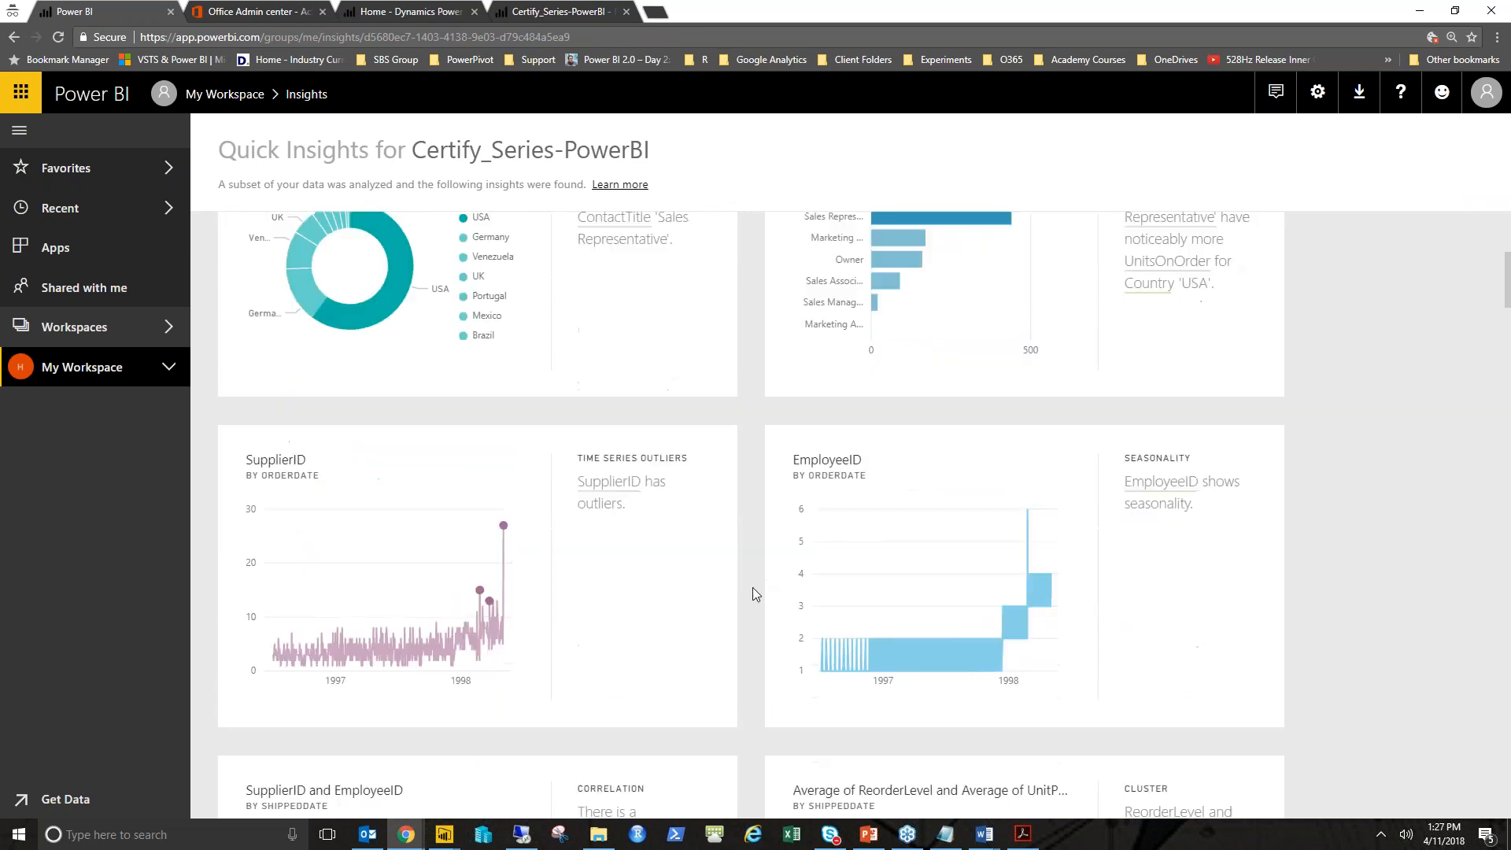
{"action": "scroll", "coordinate": [754, 594], "scroll_direction": "down", "scroll_amount": 5}
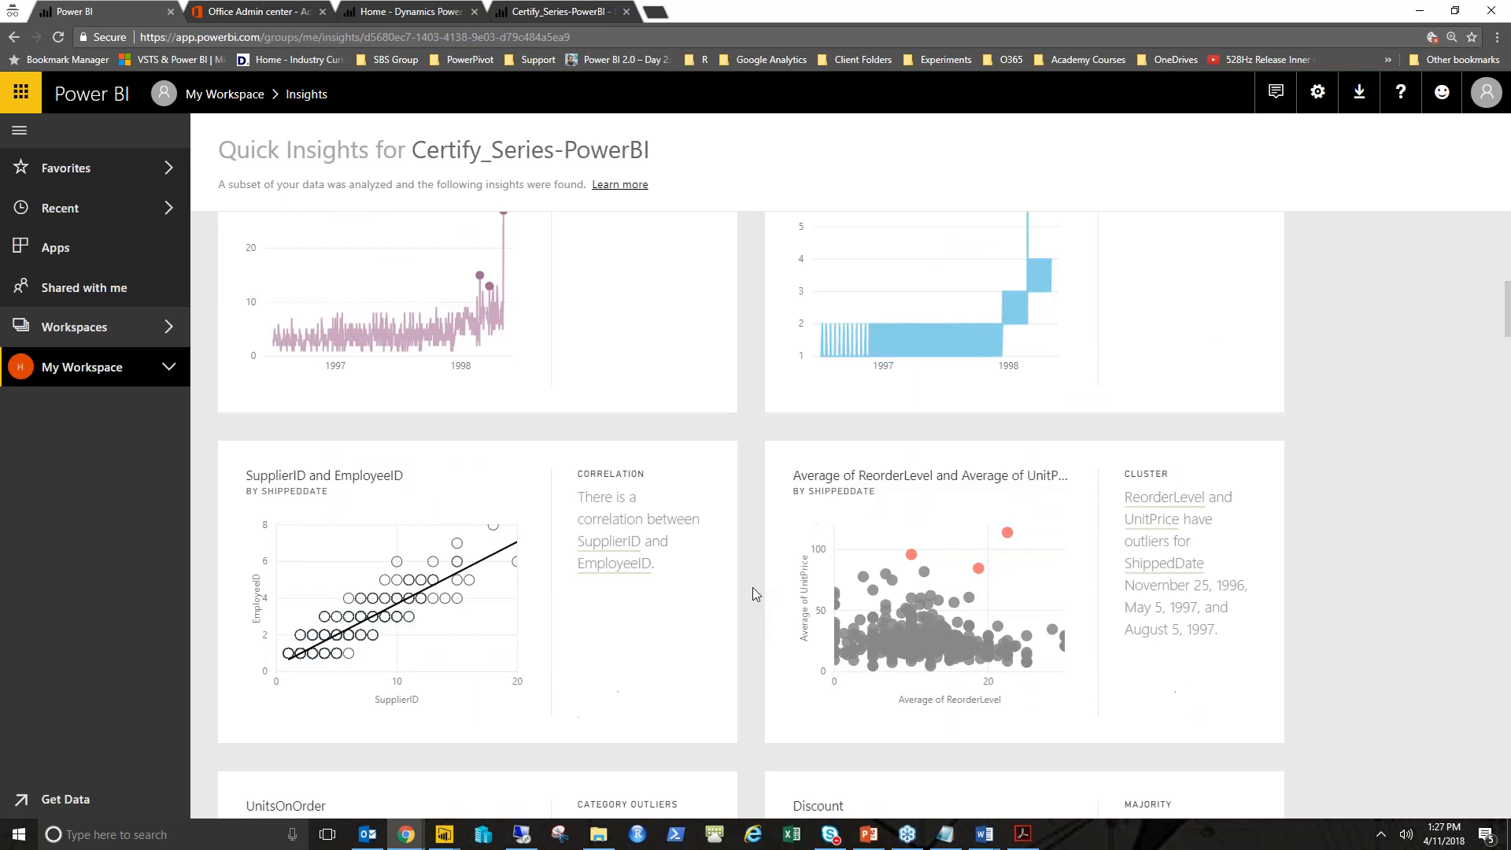
{"action": "scroll", "coordinate": [752, 594], "scroll_direction": "down", "scroll_amount": 3}
{"action": "scroll", "coordinate": [749, 593], "scroll_direction": "down", "scroll_amount": 15}
{"action": "scroll", "coordinate": [748, 593], "scroll_direction": "up", "scroll_amount": 3}
{"action": "scroll", "coordinate": [748, 594], "scroll_direction": "up", "scroll_amount": 3}
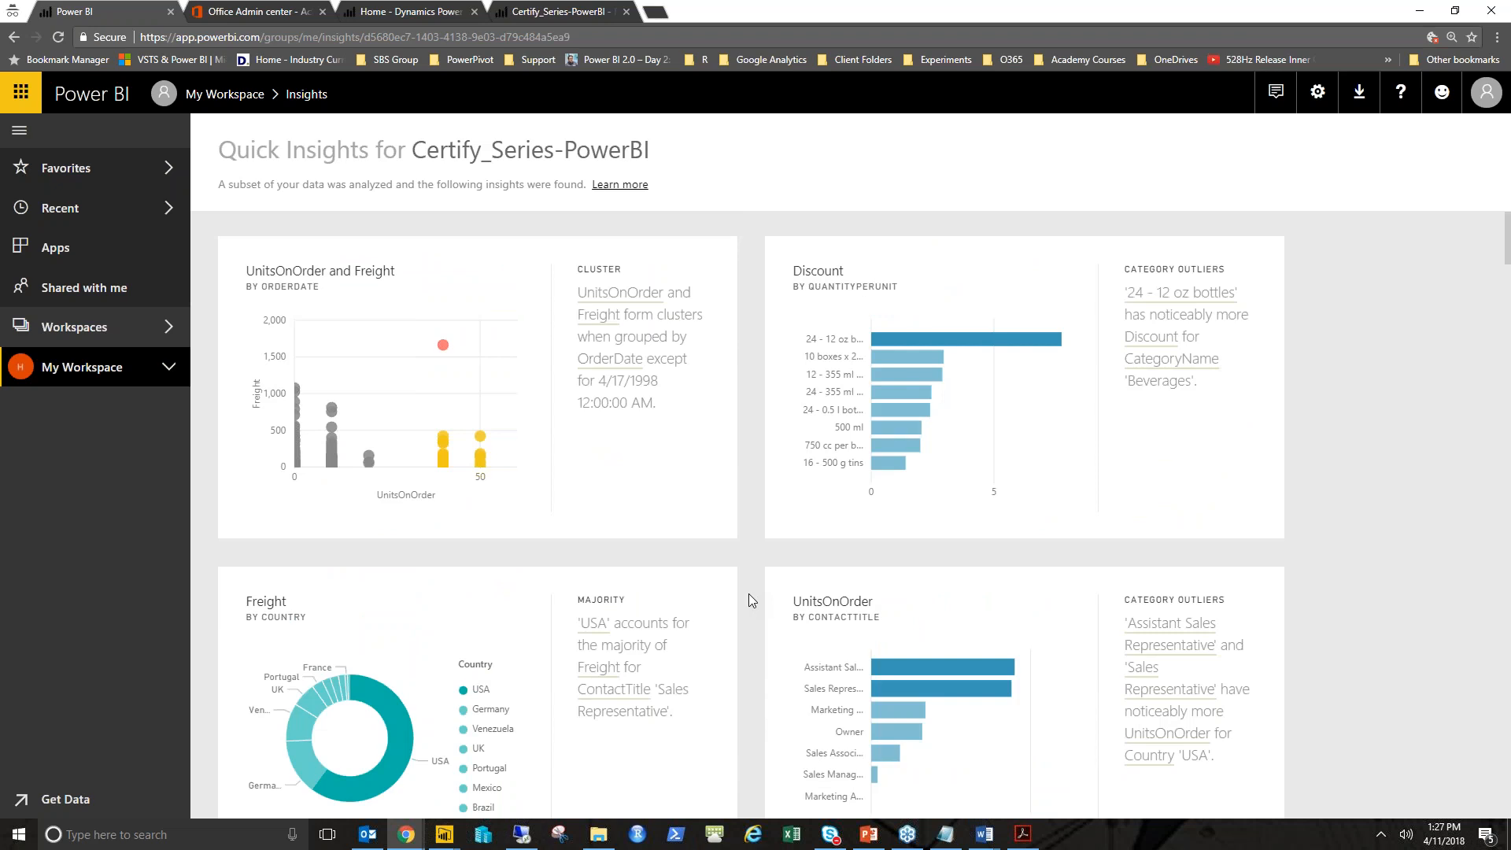
{"action": "scroll", "coordinate": [748, 594], "scroll_direction": "down", "scroll_amount": 5}
{"action": "scroll", "coordinate": [748, 593], "scroll_direction": "down", "scroll_amount": 12}
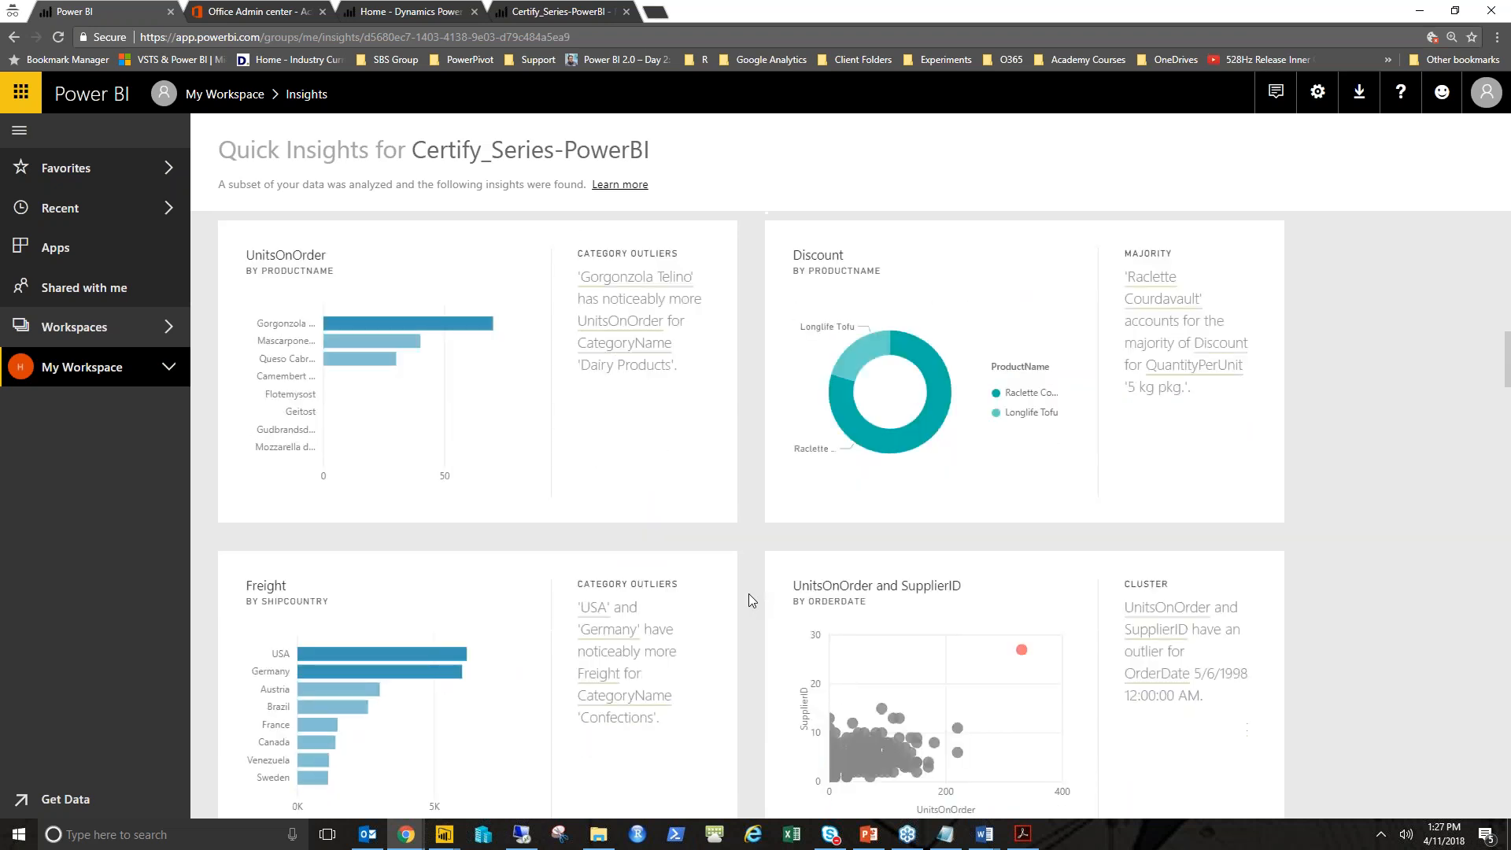
- Pin the Freight by ShipCountry insight to the existing Power BI Cert Class dashboard
{"action": "scroll", "coordinate": [748, 593], "scroll_direction": "down", "scroll_amount": 1}
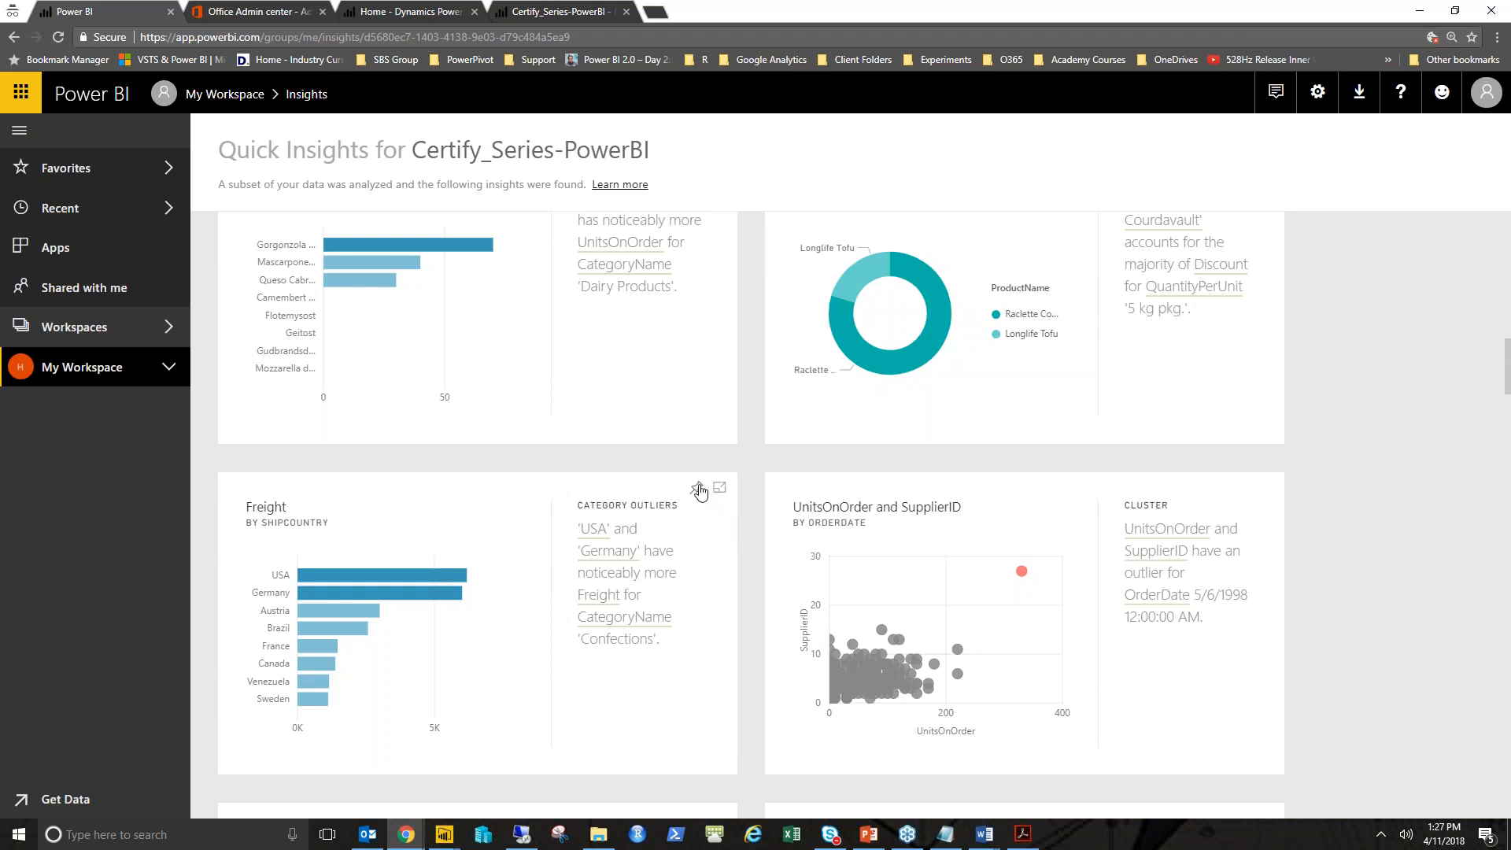
{"action": "left_click", "coordinate": [1243, 487]}
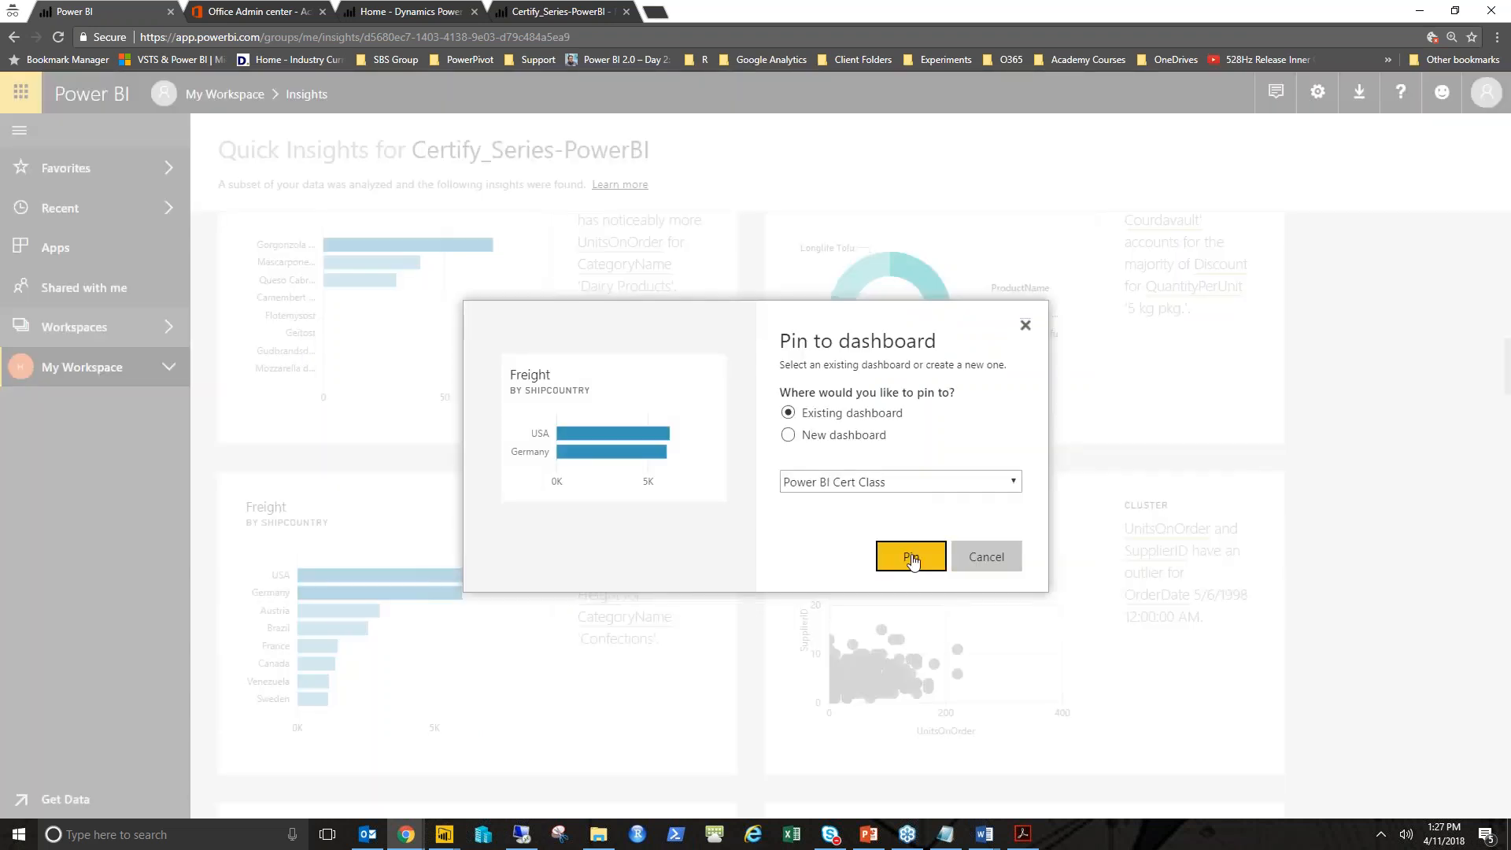
{"action": "left_click", "coordinate": [911, 557]}
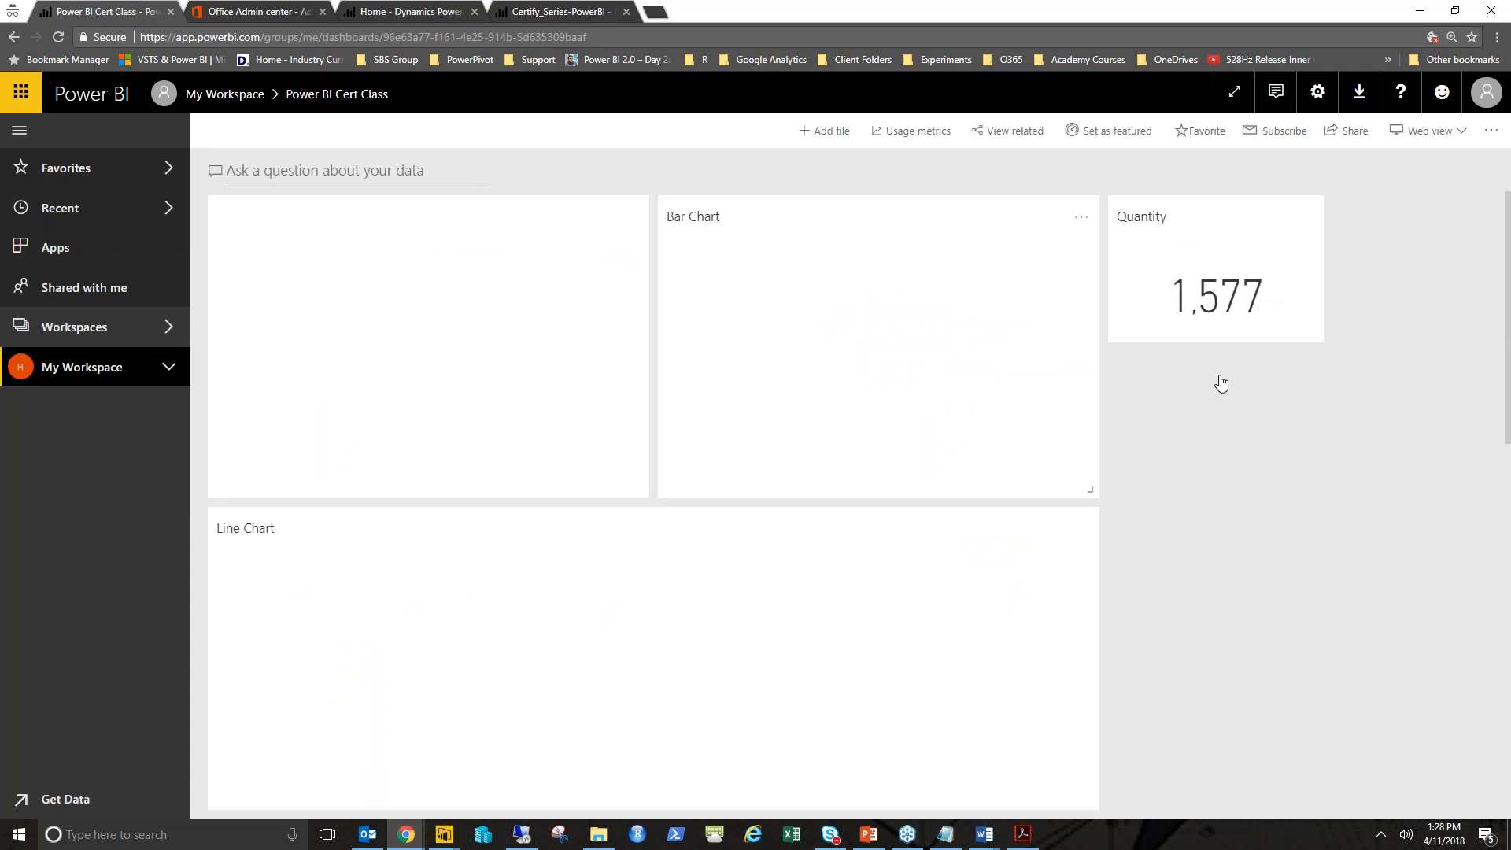
- Move the Freight tile to the top-right of the Power BI Cert Class dashboard
{"action": "scroll", "coordinate": [897, 535], "scroll_direction": "down", "scroll_amount": 4}
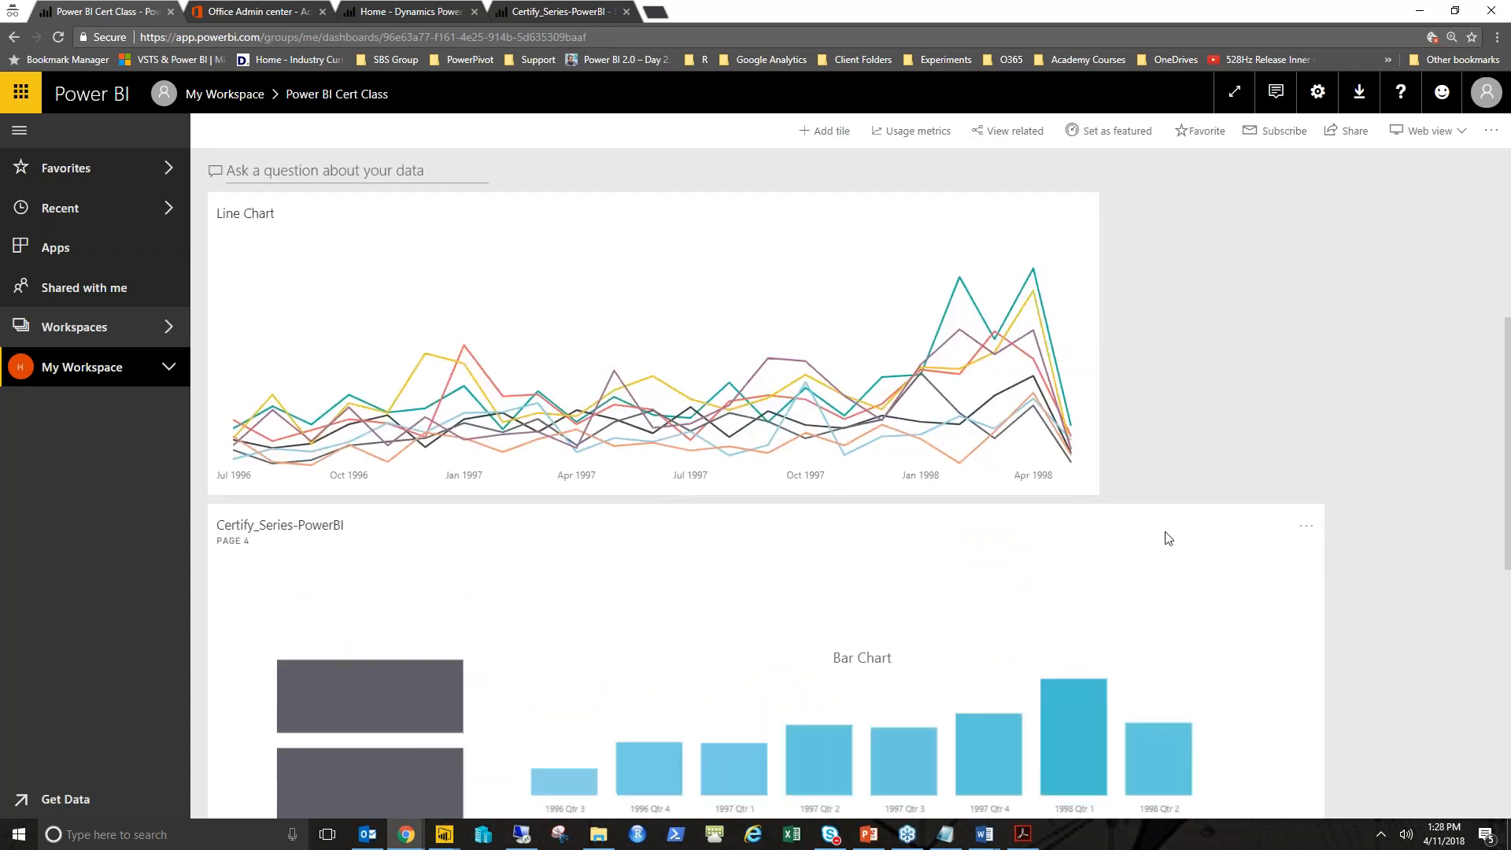
{"action": "scroll", "coordinate": [711, 569], "scroll_direction": "down", "scroll_amount": 8}
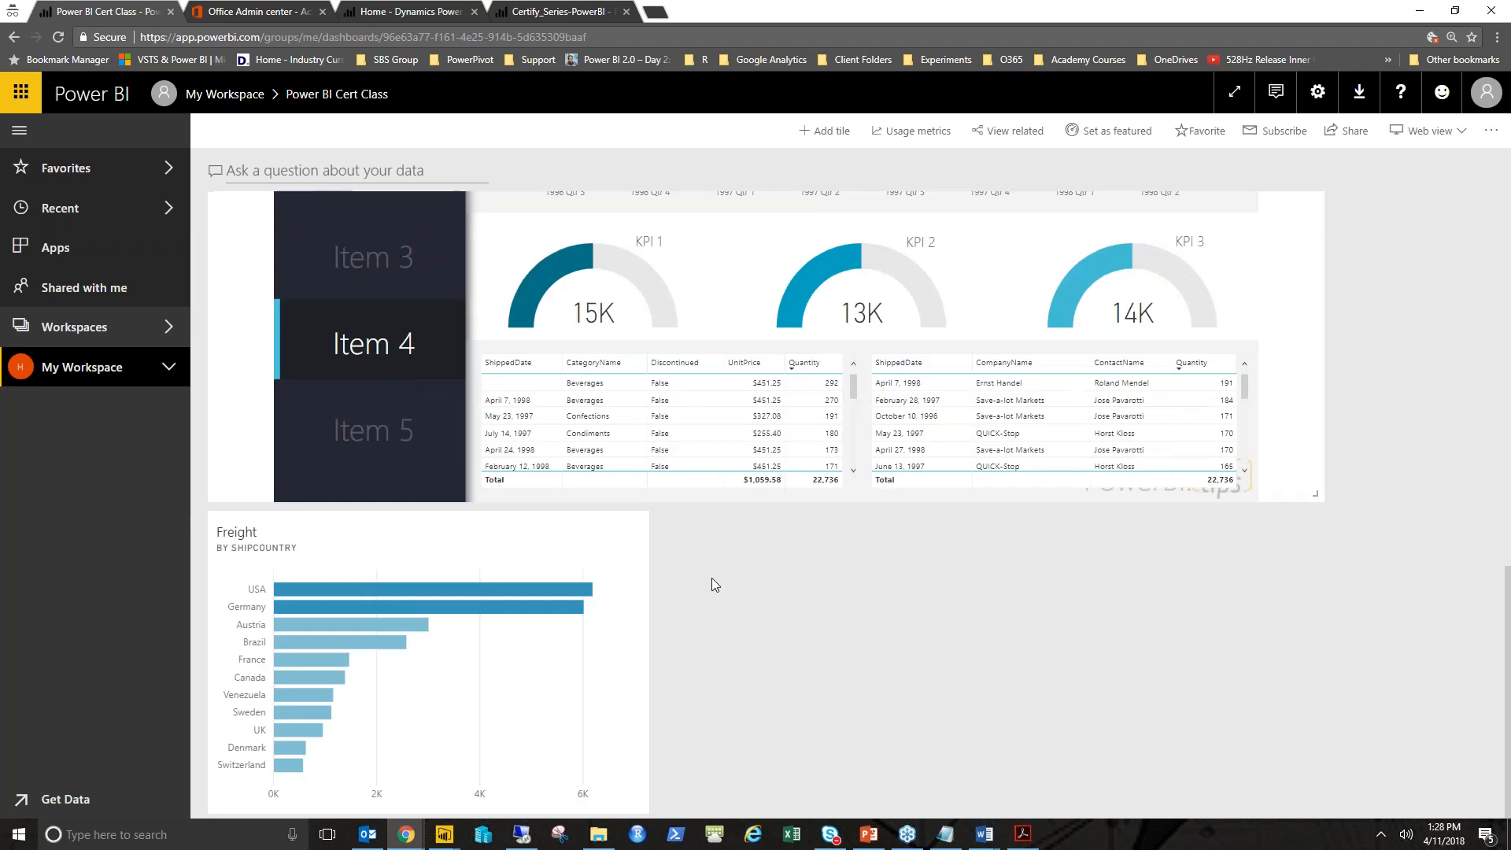
{"action": "left_click_drag", "start_coordinate": [460, 547], "coordinate": [1380, 4]}
{"action": "scroll", "coordinate": [1319, 526], "scroll_direction": "up", "scroll_amount": 3}
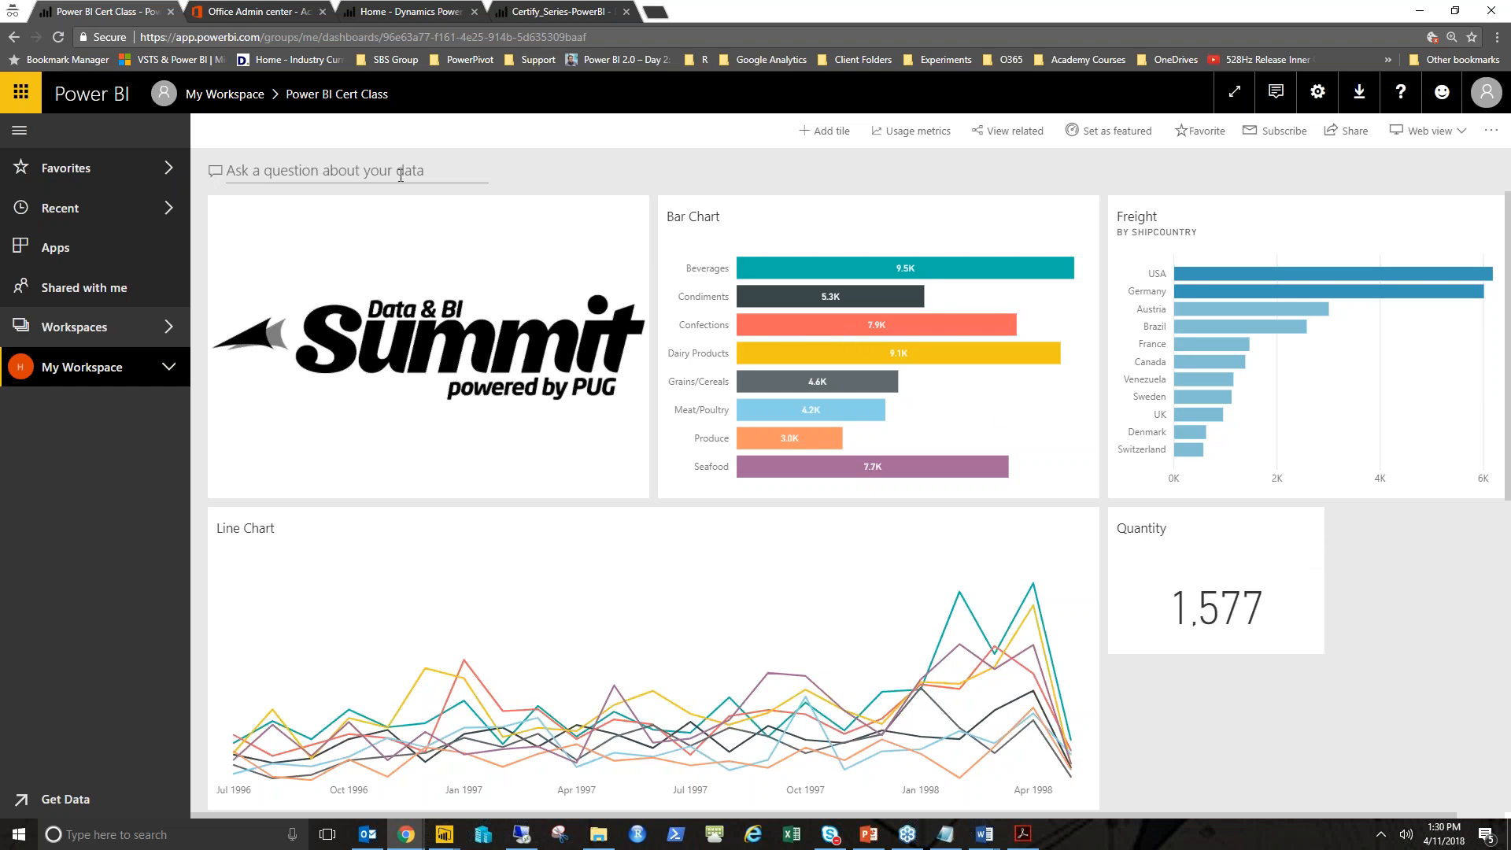
- Browse the Power BI User Group home page in another tab, then return to the dashboard
{"action": "left_click", "coordinate": [390, 13]}
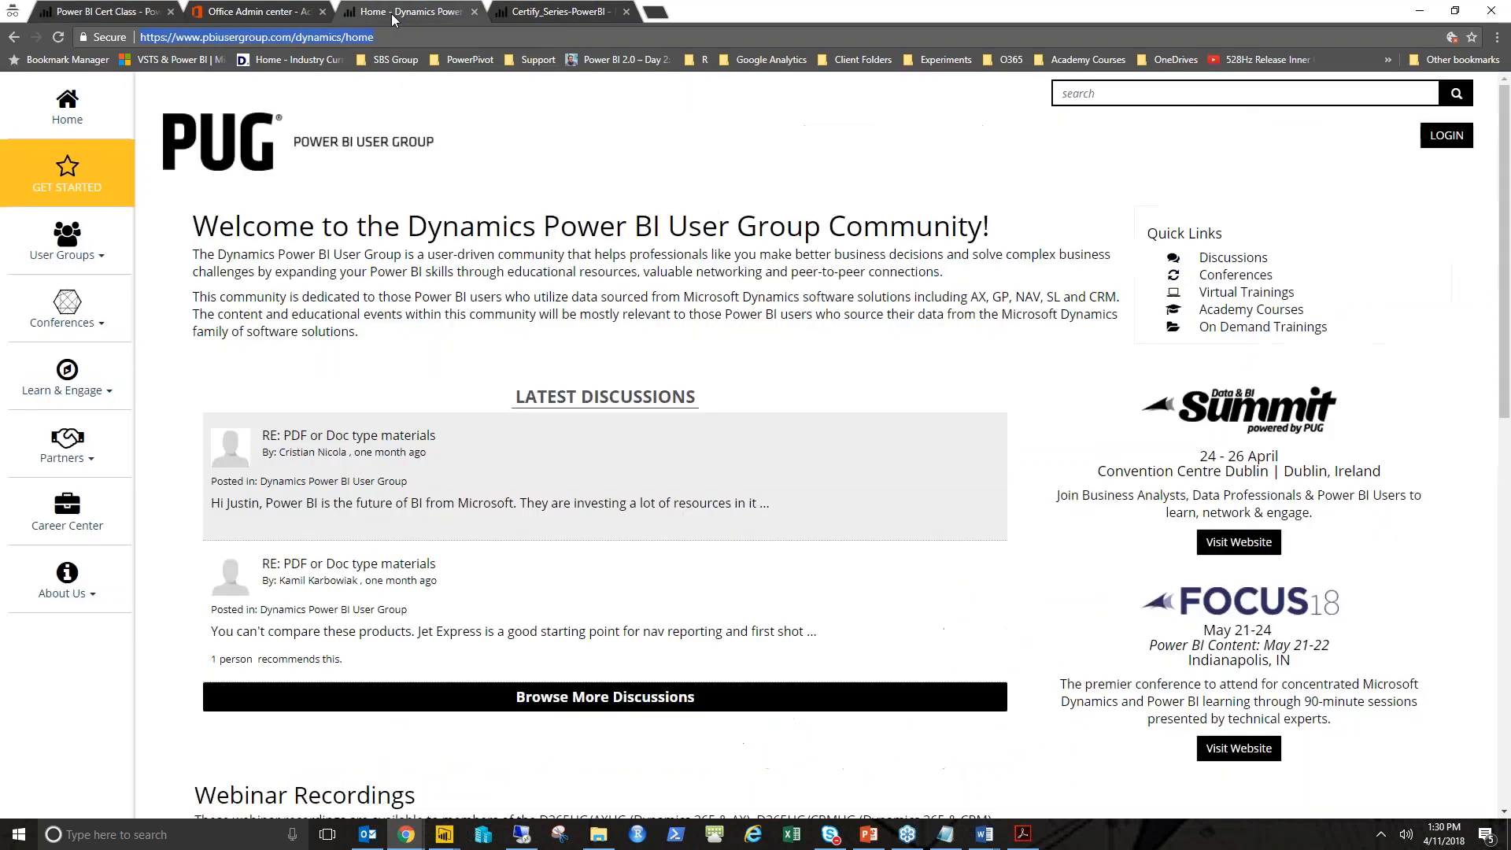
{"action": "scroll", "coordinate": [915, 407], "scroll_direction": "down", "scroll_amount": 3}
{"action": "scroll", "coordinate": [915, 408], "scroll_direction": "down", "scroll_amount": 5}
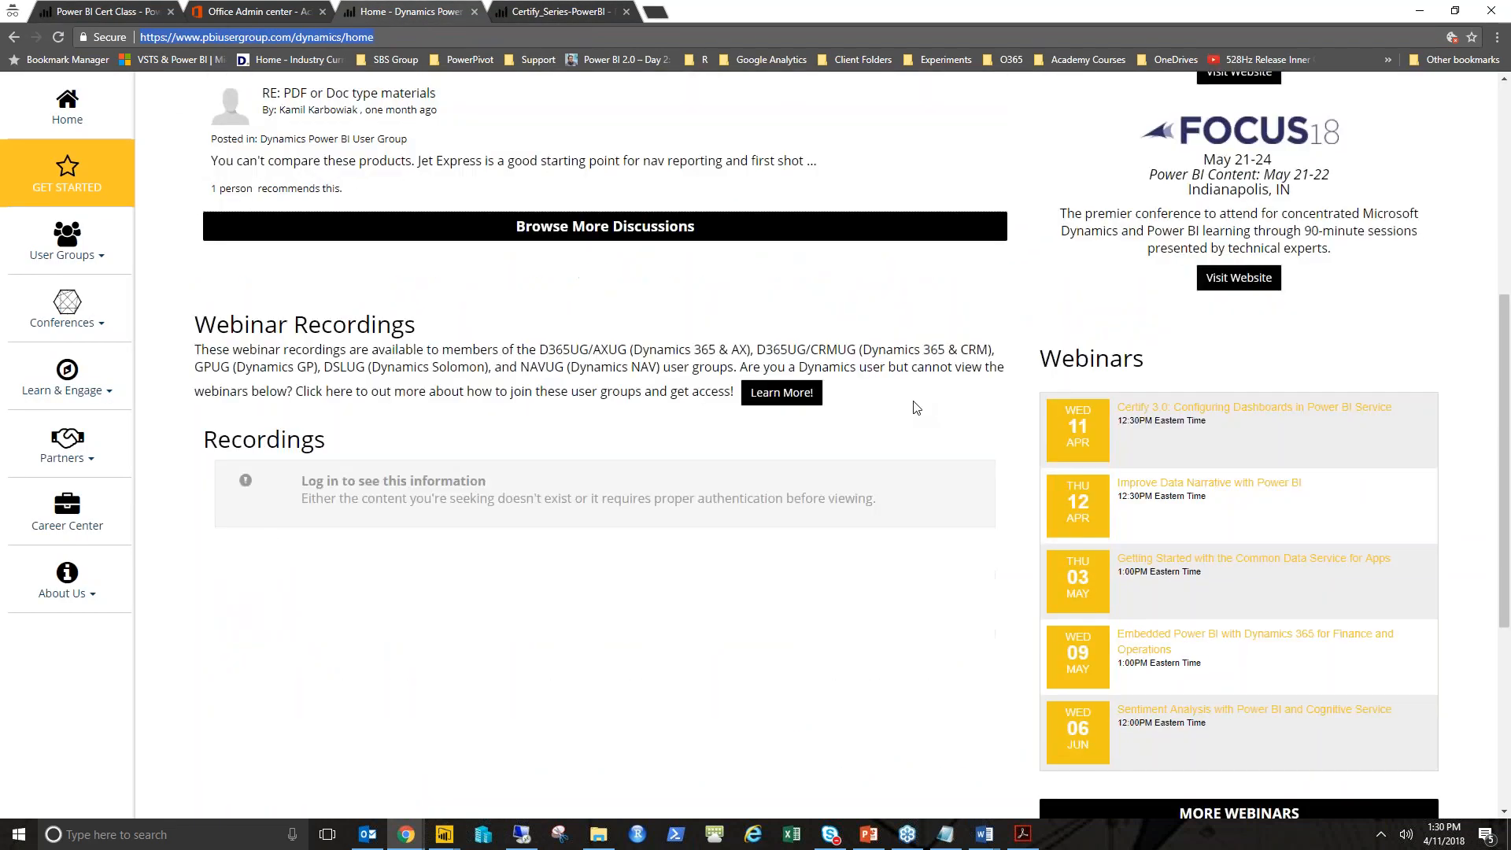
{"action": "scroll", "coordinate": [897, 418], "scroll_direction": "up", "scroll_amount": 9}
{"action": "left_click", "coordinate": [236, 147]}
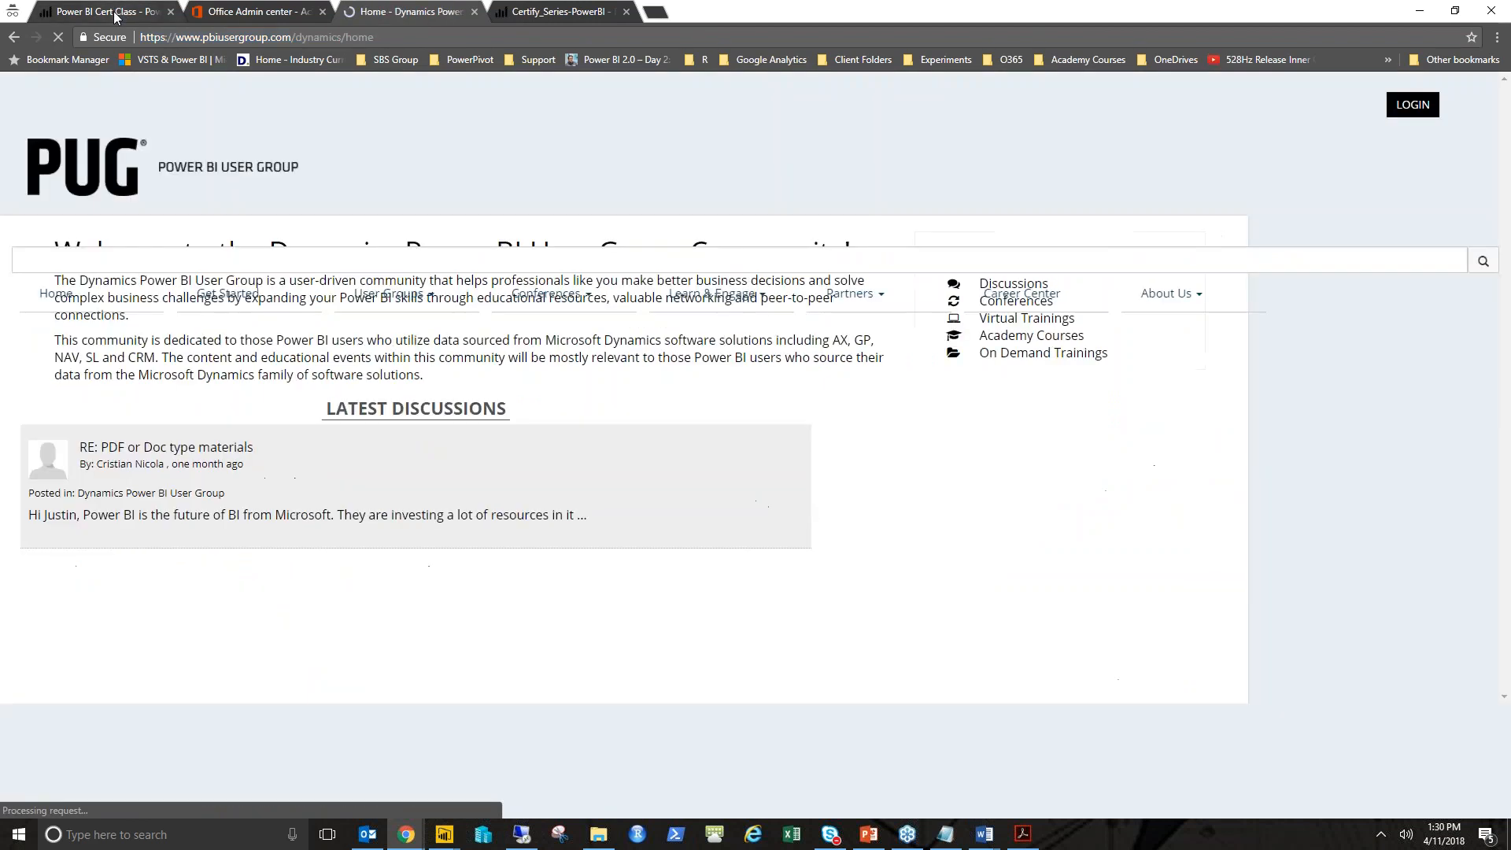
{"action": "left_click", "coordinate": [114, 18]}
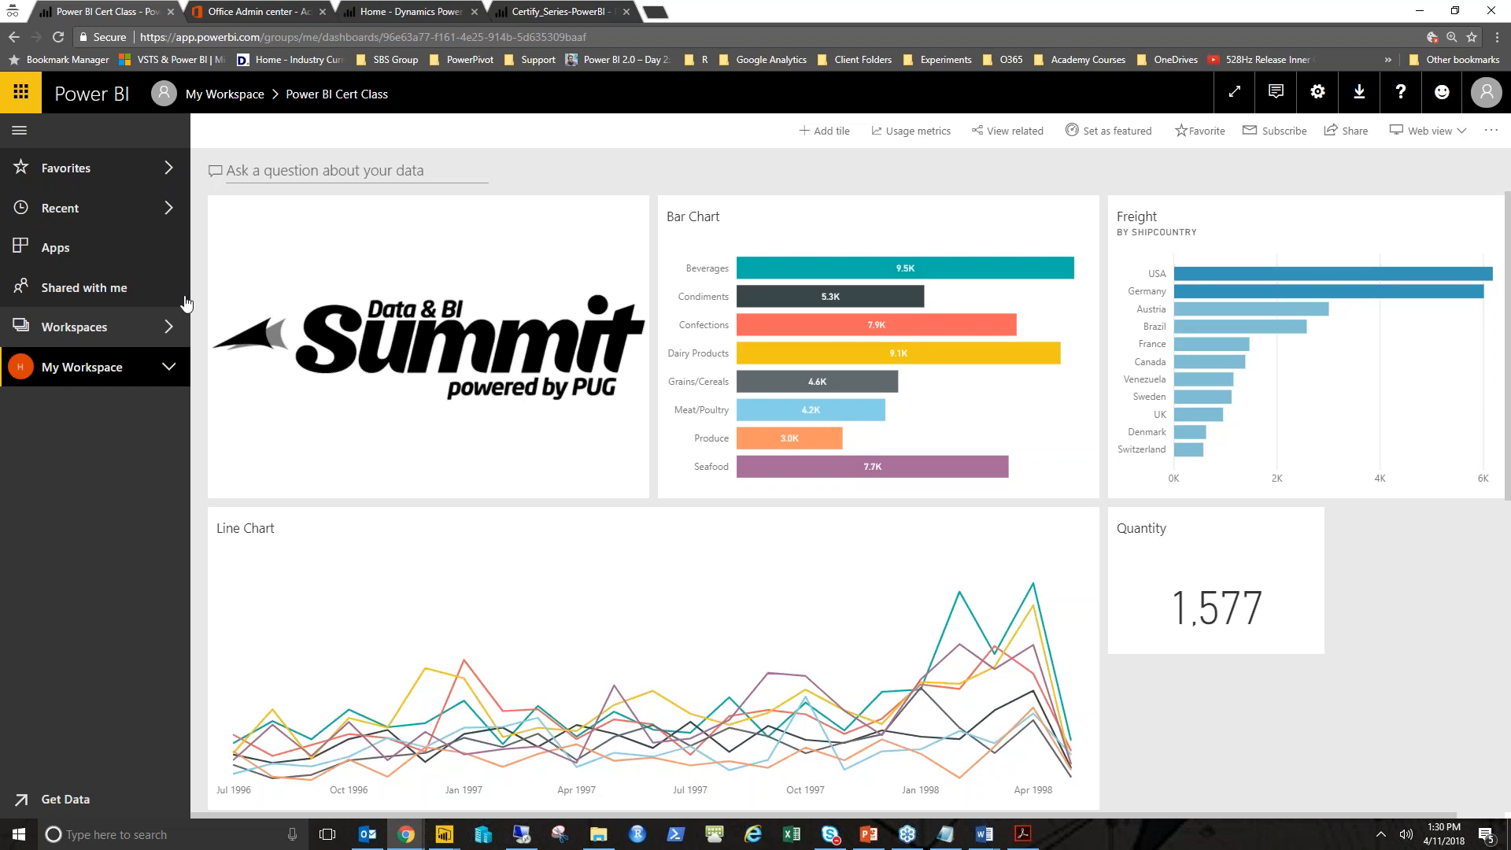
- Open the Certify_Series-PowerBI report from the Power BI Cert Class dashboard and close its info overlay
{"action": "left_click", "coordinate": [565, 307]}
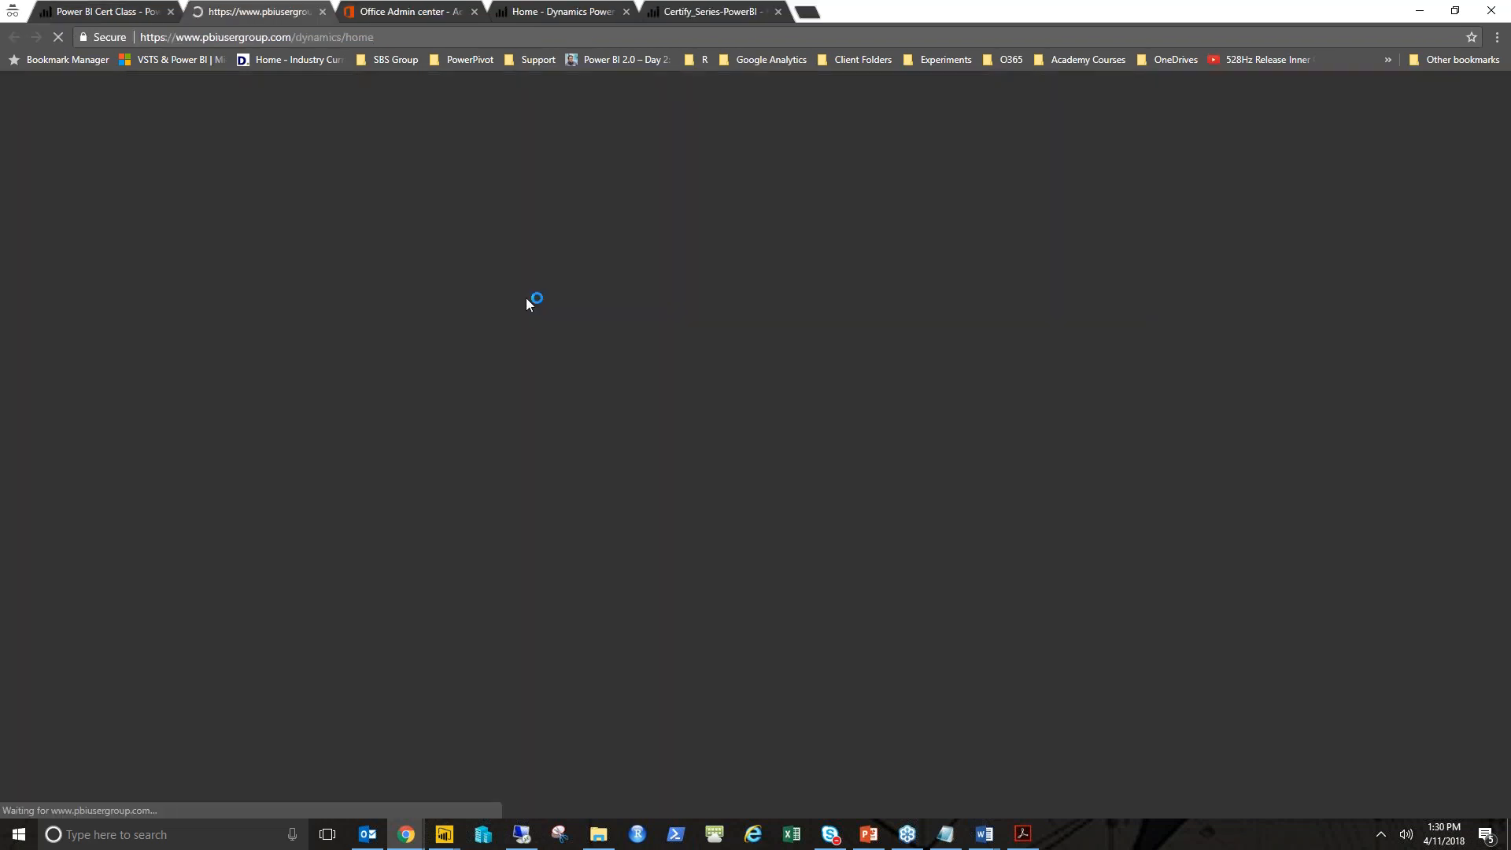
{"action": "key", "text": "ctrl+shift+Tab"}
{"action": "left_click", "coordinate": [871, 246]}
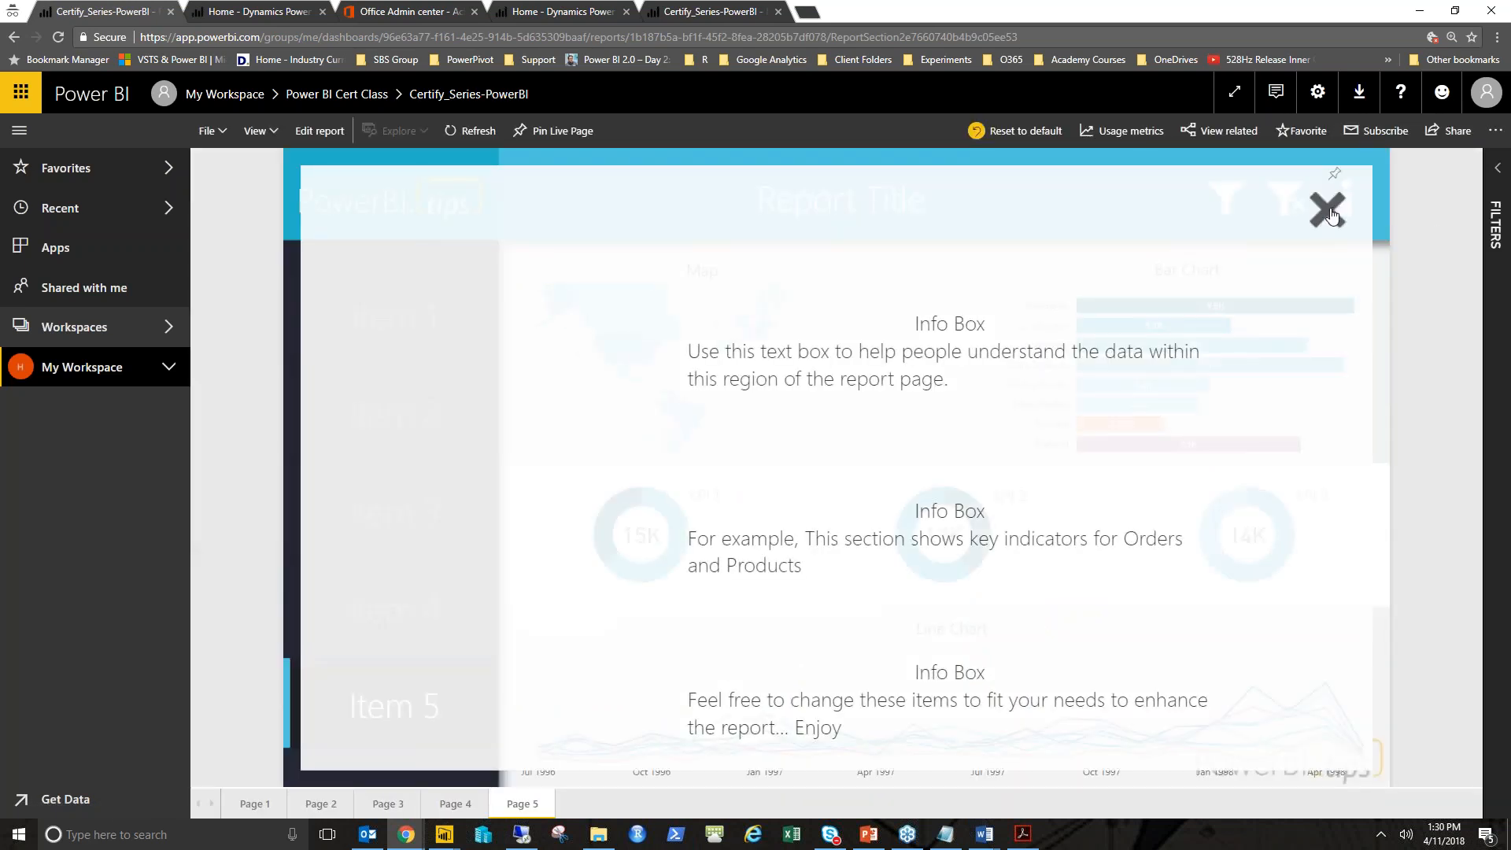
{"action": "left_click", "coordinate": [1329, 212]}
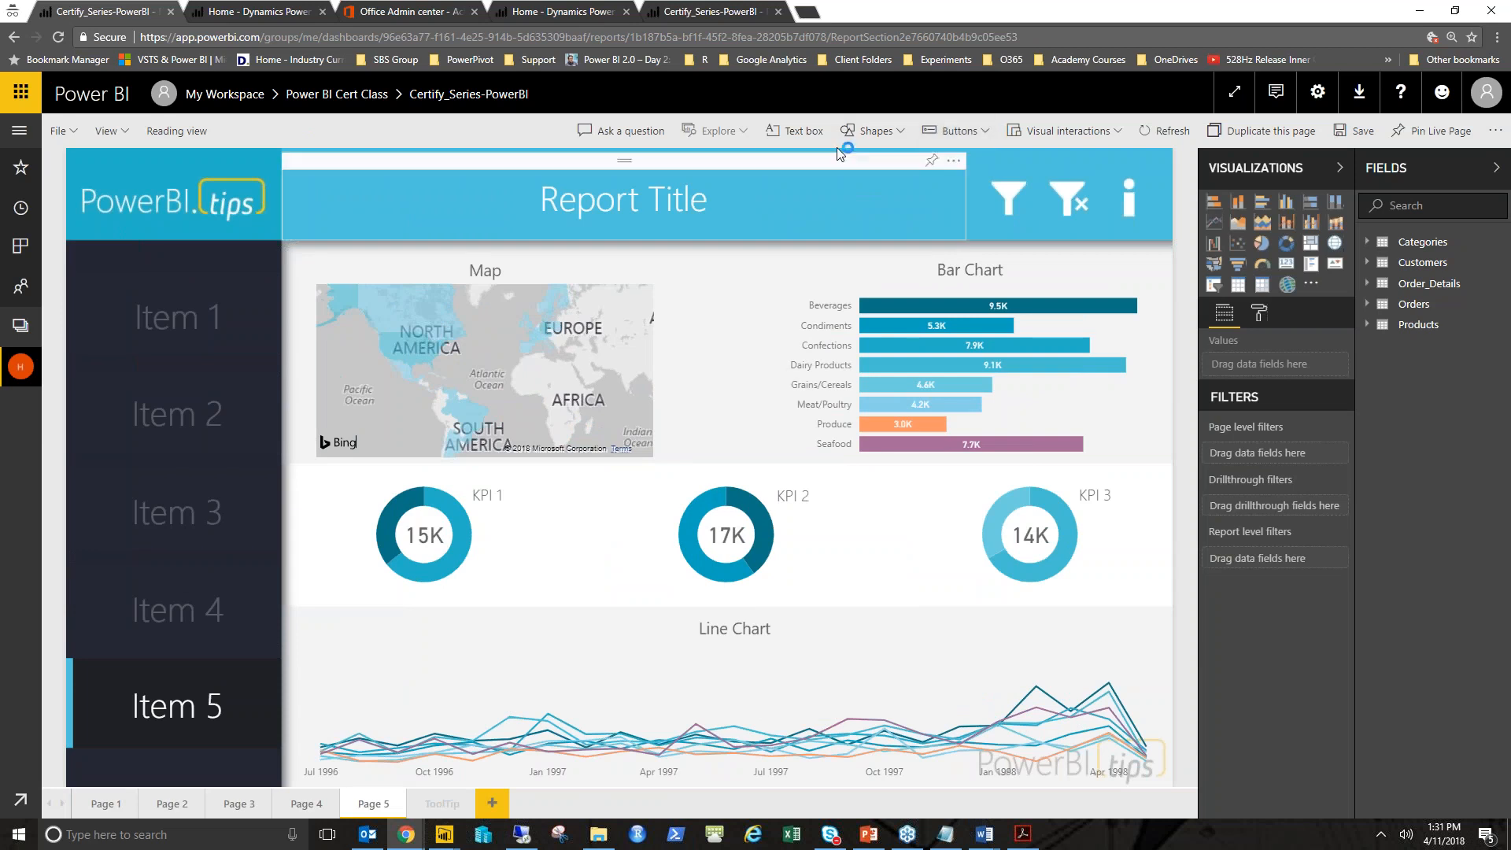
- Insert a Q&A button into the report page and drag it into the header bar
{"action": "left_click", "coordinate": [960, 126]}
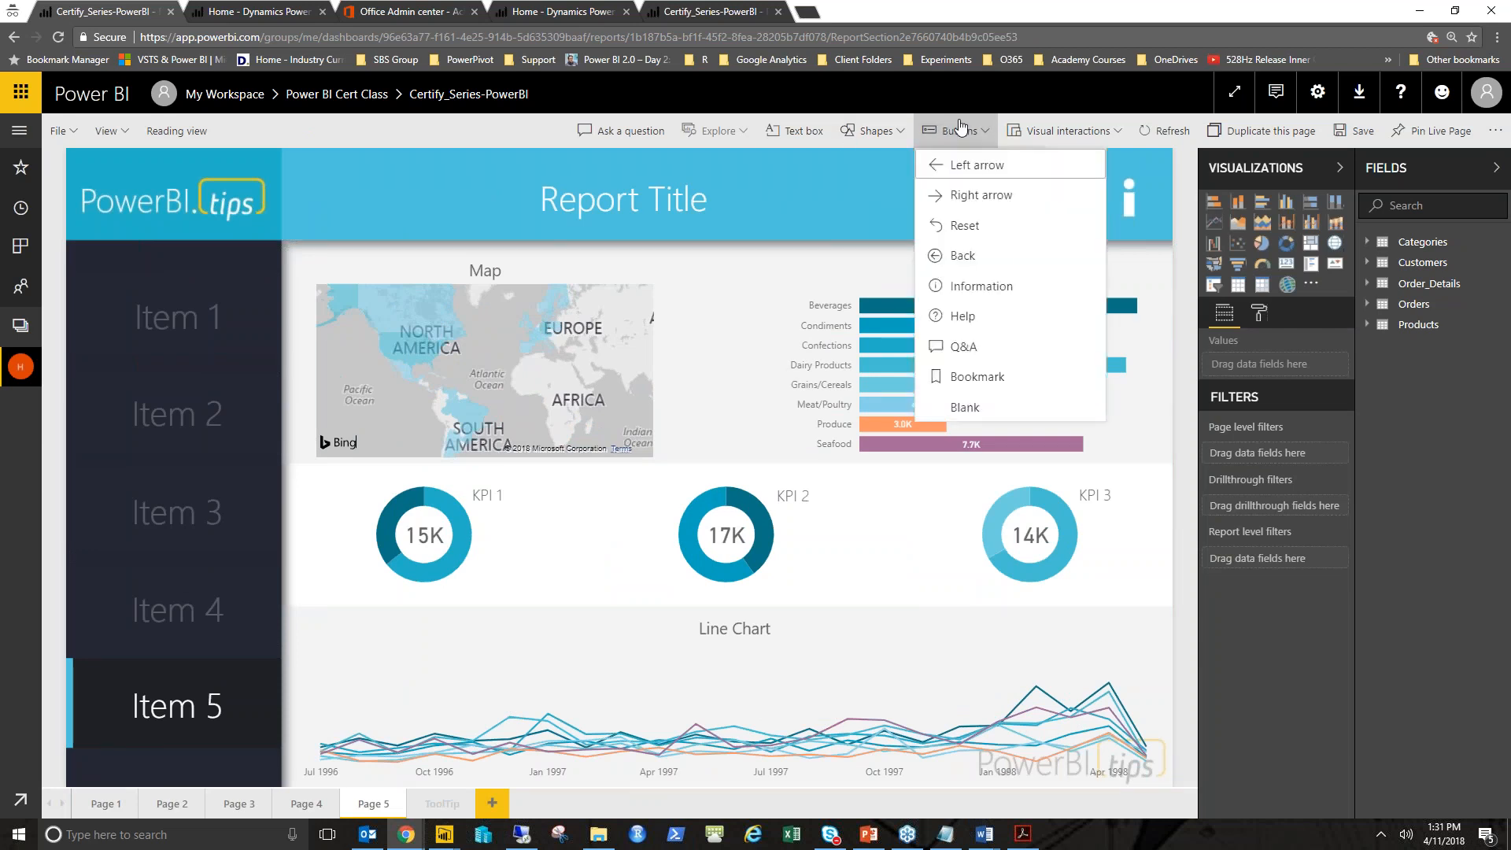
{"action": "left_click", "coordinate": [944, 350]}
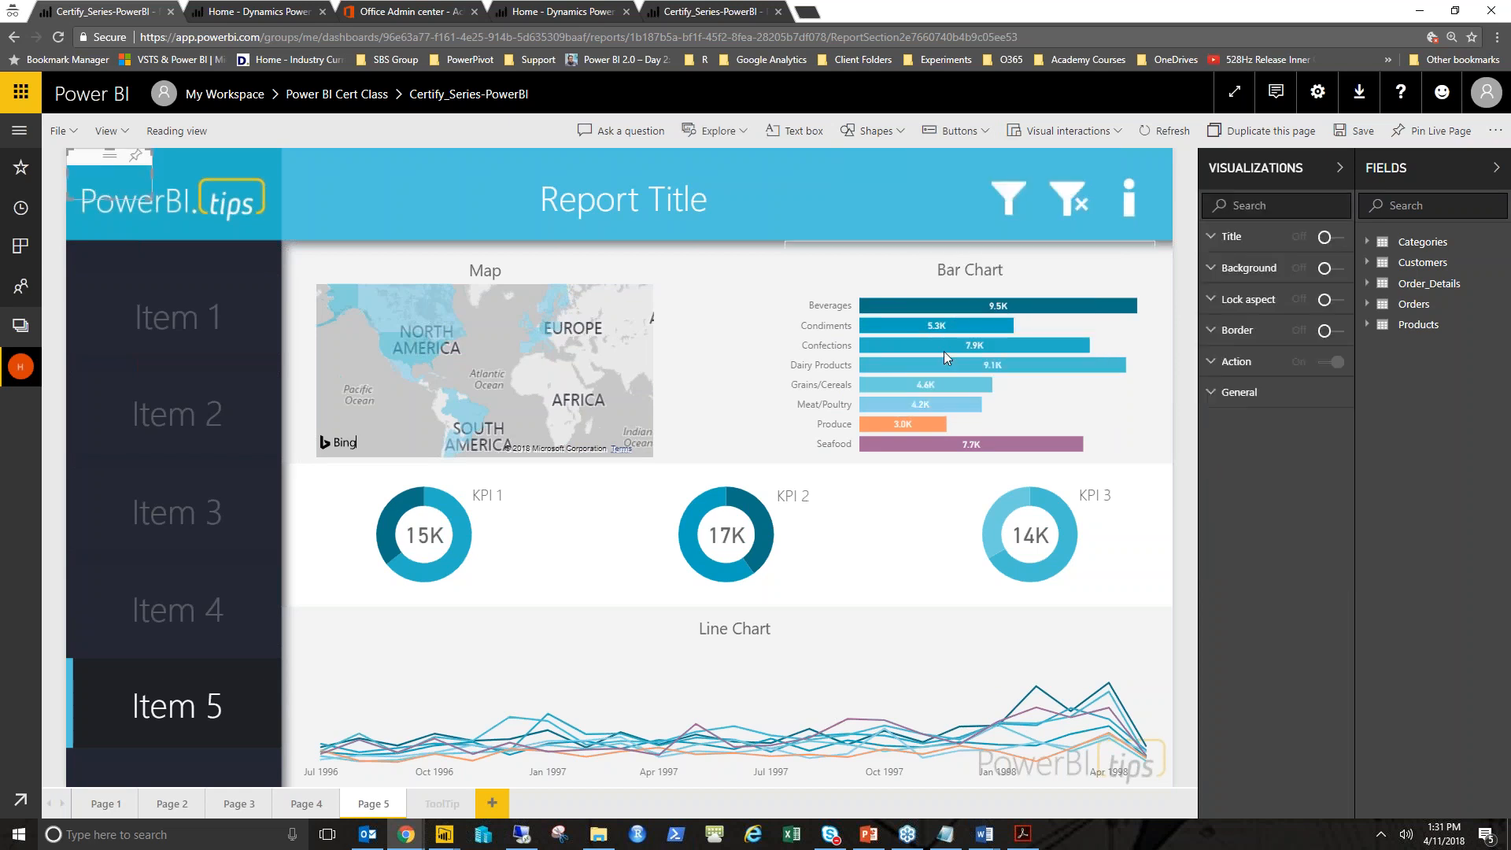
{"action": "left_click_drag", "start_coordinate": [122, 180], "coordinate": [860, 185]}
- Delete the Report Title text box and resize and position the Q&A button in its place in the header
{"action": "left_click", "coordinate": [615, 166]}
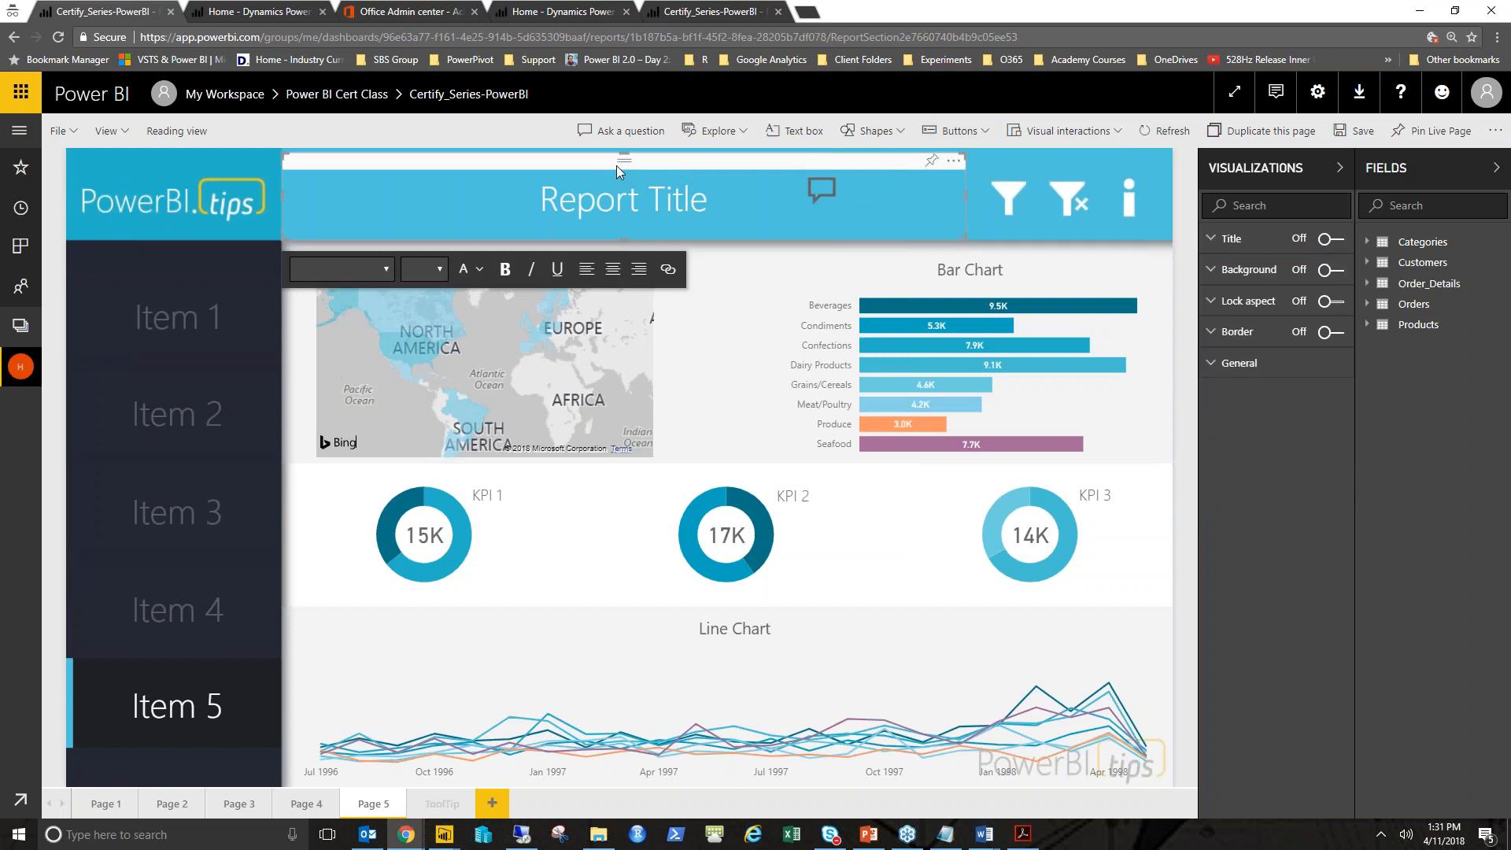
{"action": "key", "text": "Delete"}
{"action": "left_click_drag", "start_coordinate": [843, 162], "coordinate": [764, 165]}
{"action": "left_click_drag", "start_coordinate": [806, 212], "coordinate": [837, 233]}
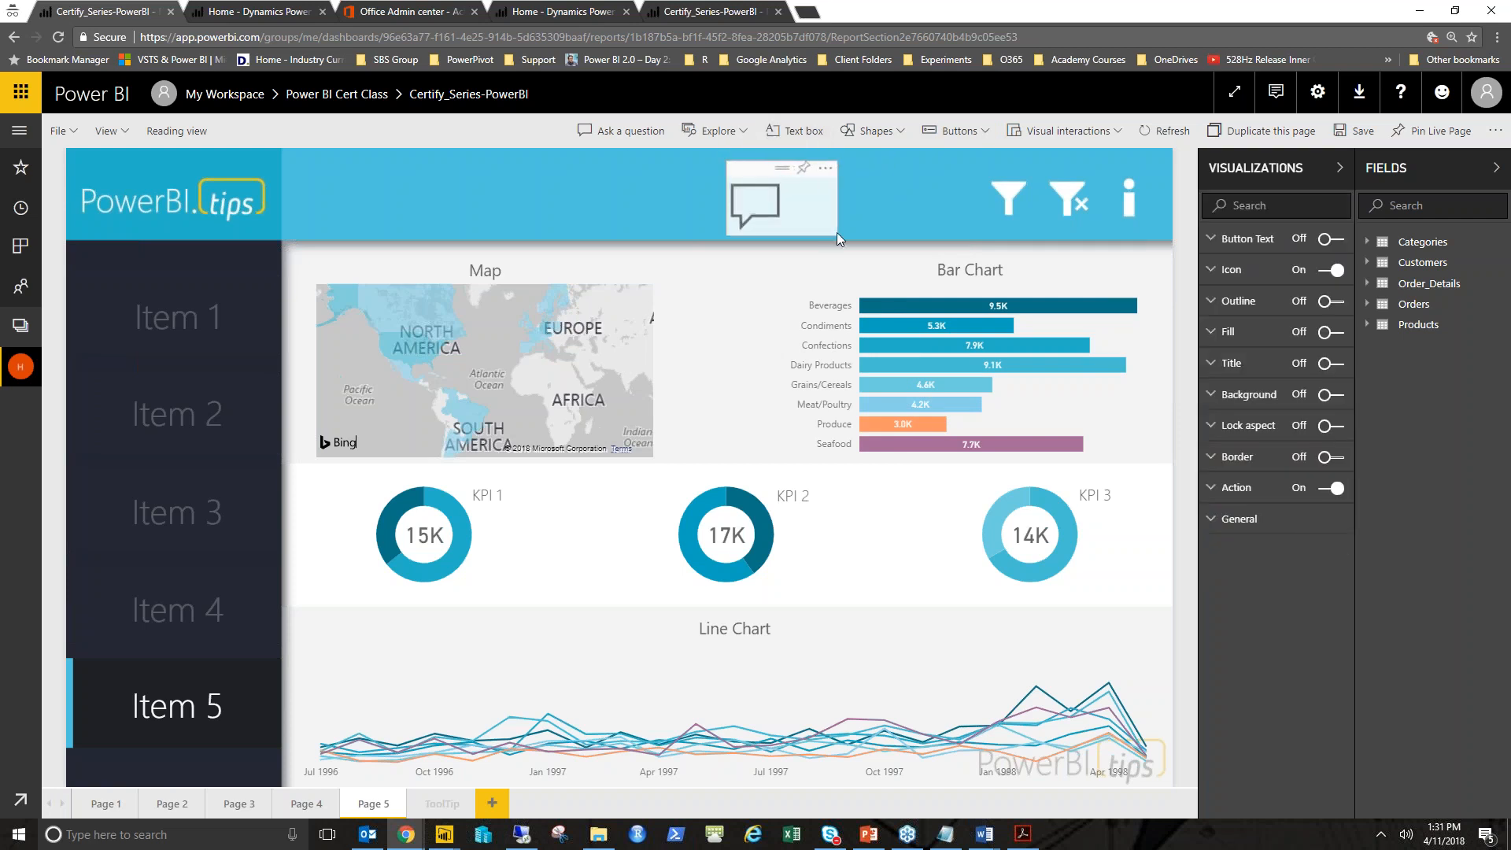
{"action": "left_click_drag", "start_coordinate": [768, 177], "coordinate": [807, 171]}
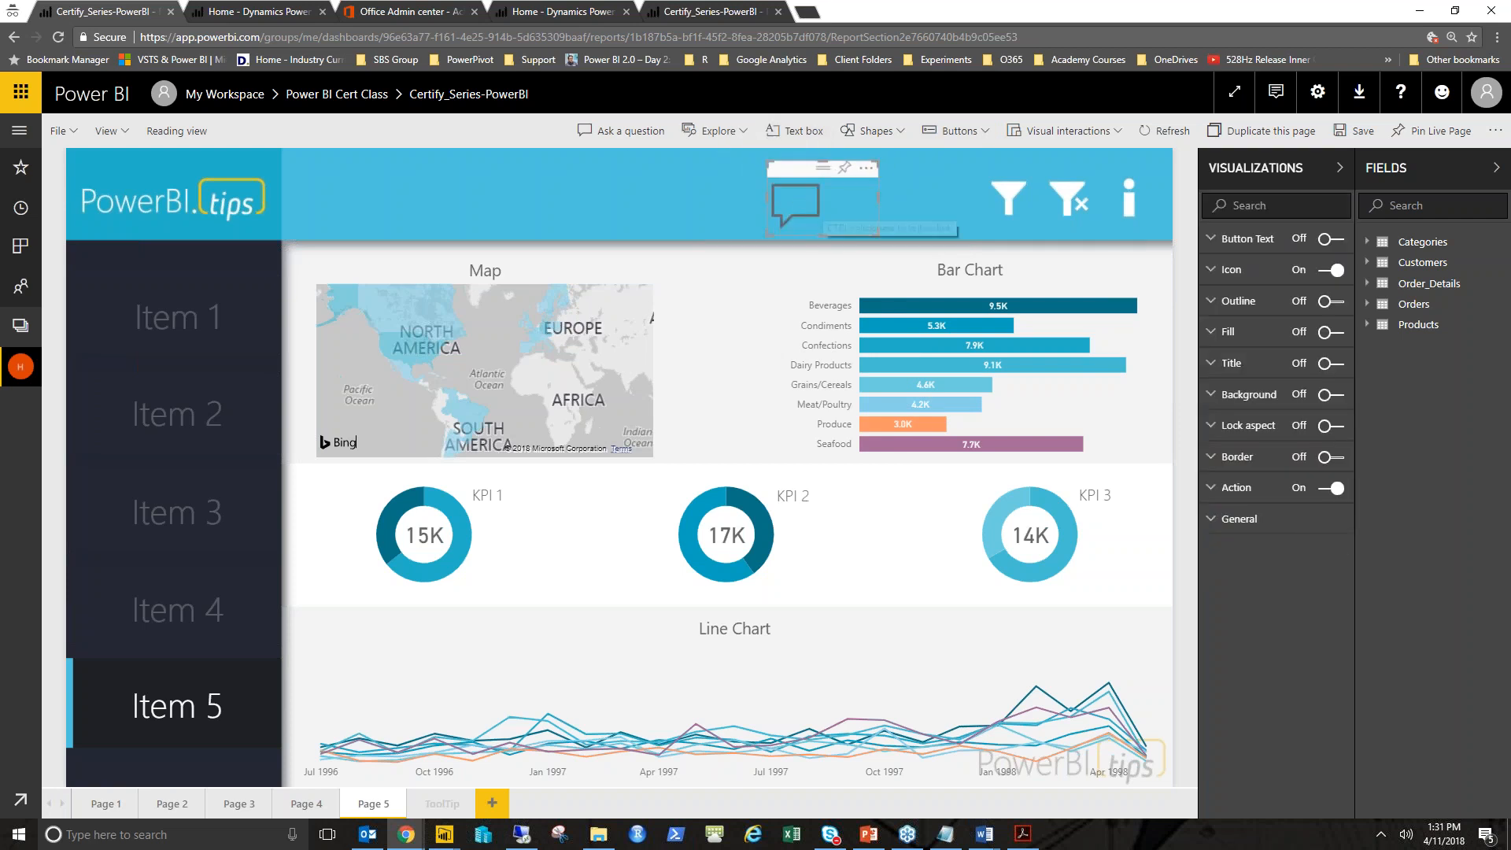
- Set the Q&A button icon's padding to 6 px for the hover state and 2 px for the default state
{"action": "left_click", "coordinate": [958, 131]}
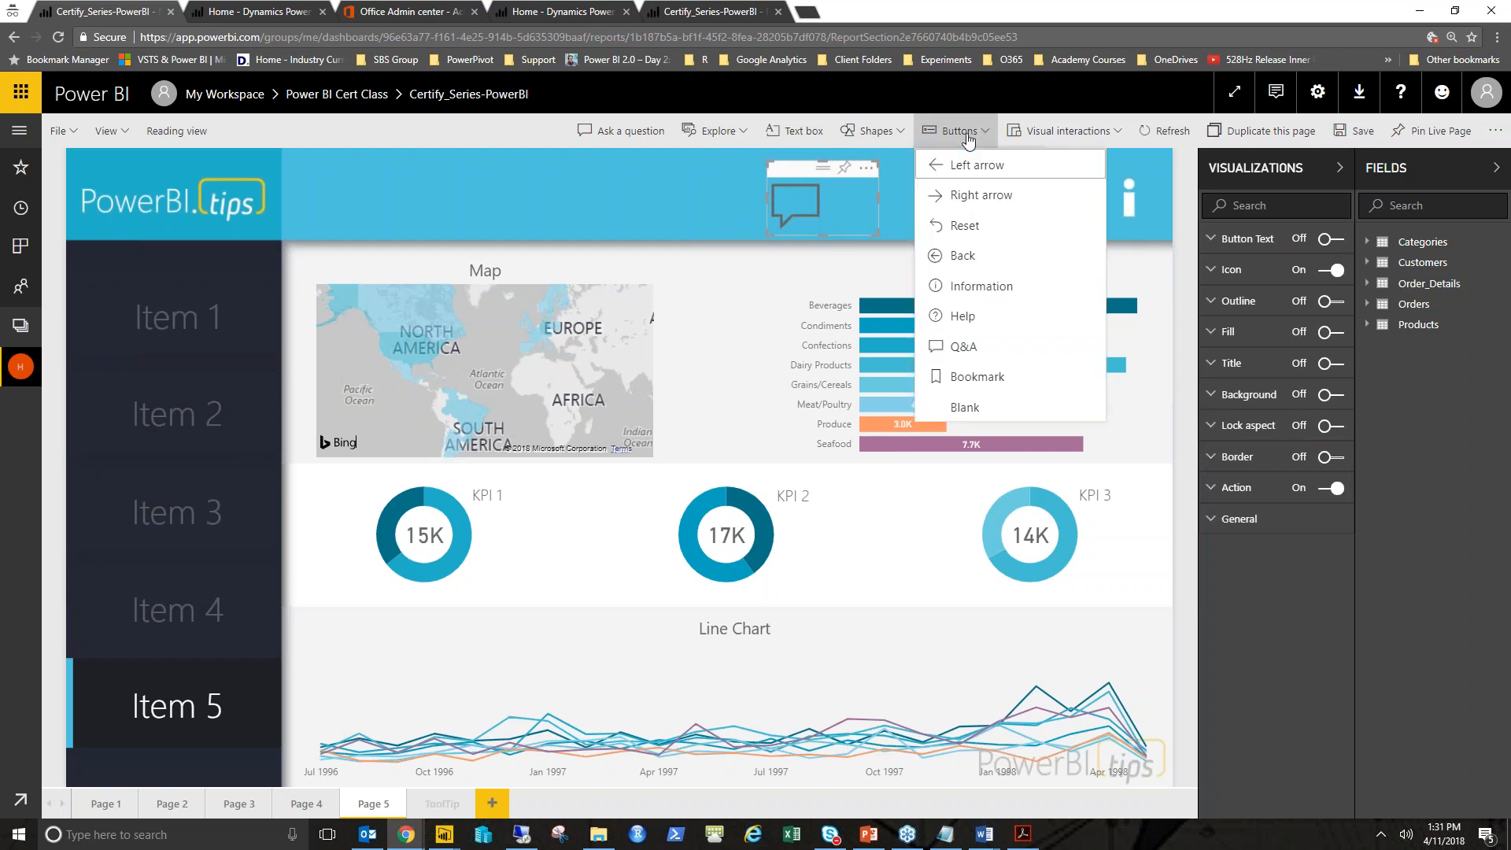
{"action": "left_click", "coordinate": [564, 210]}
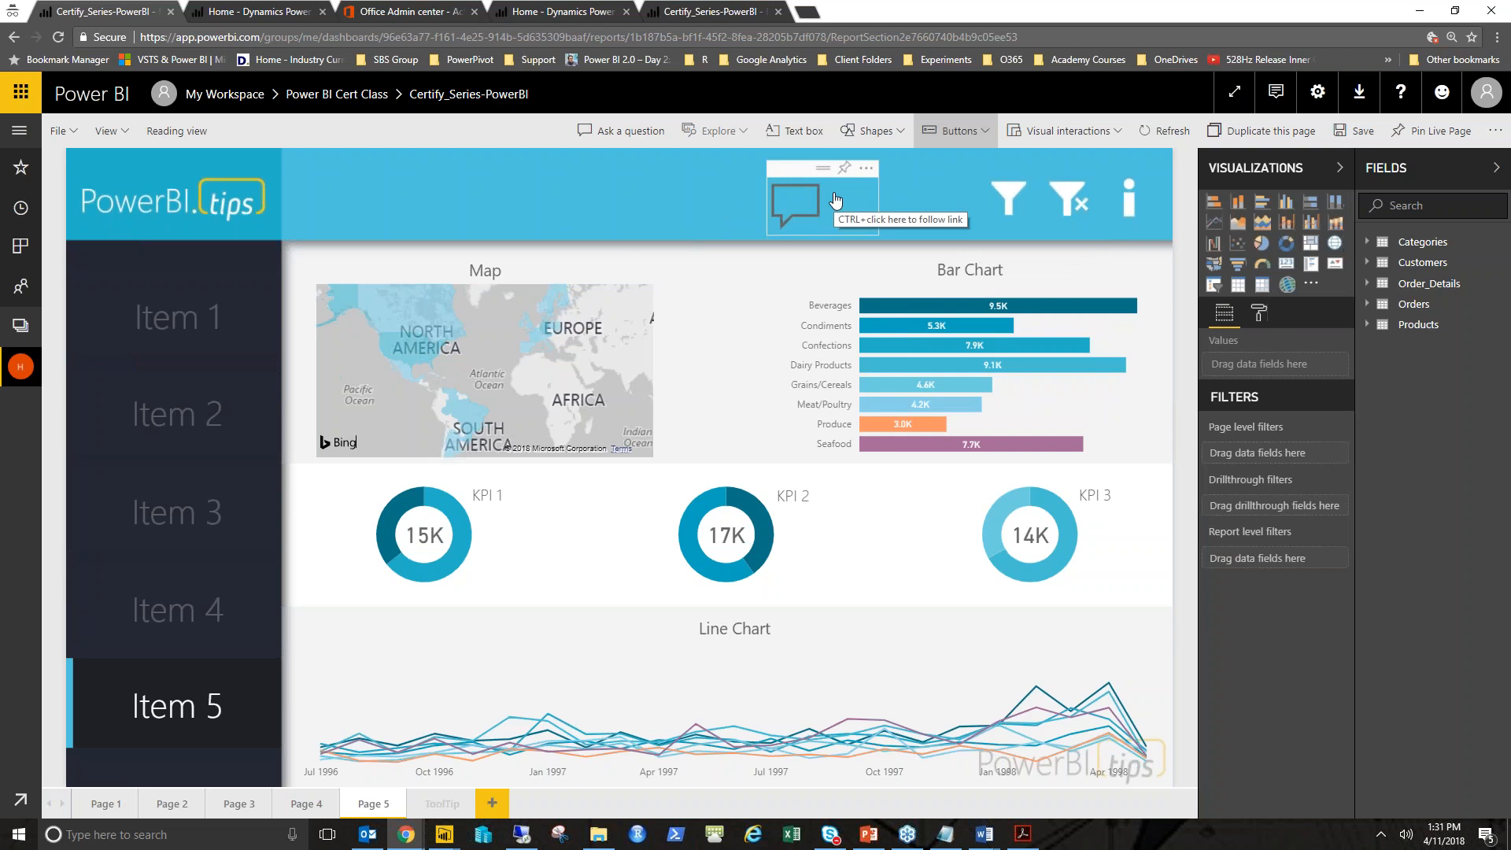
{"action": "left_click", "coordinate": [825, 172]}
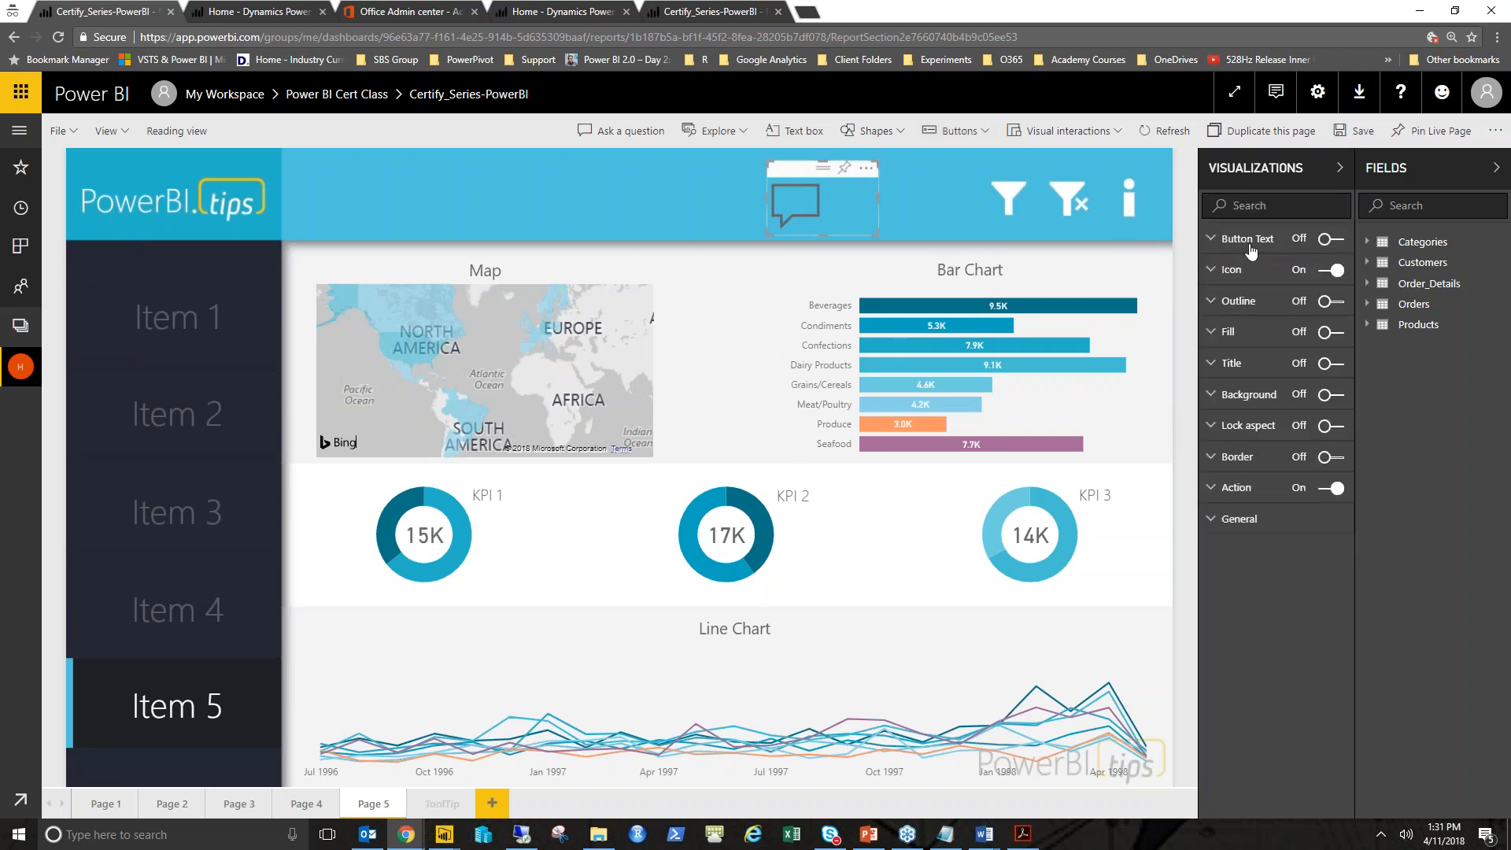
{"action": "left_click", "coordinate": [1288, 247]}
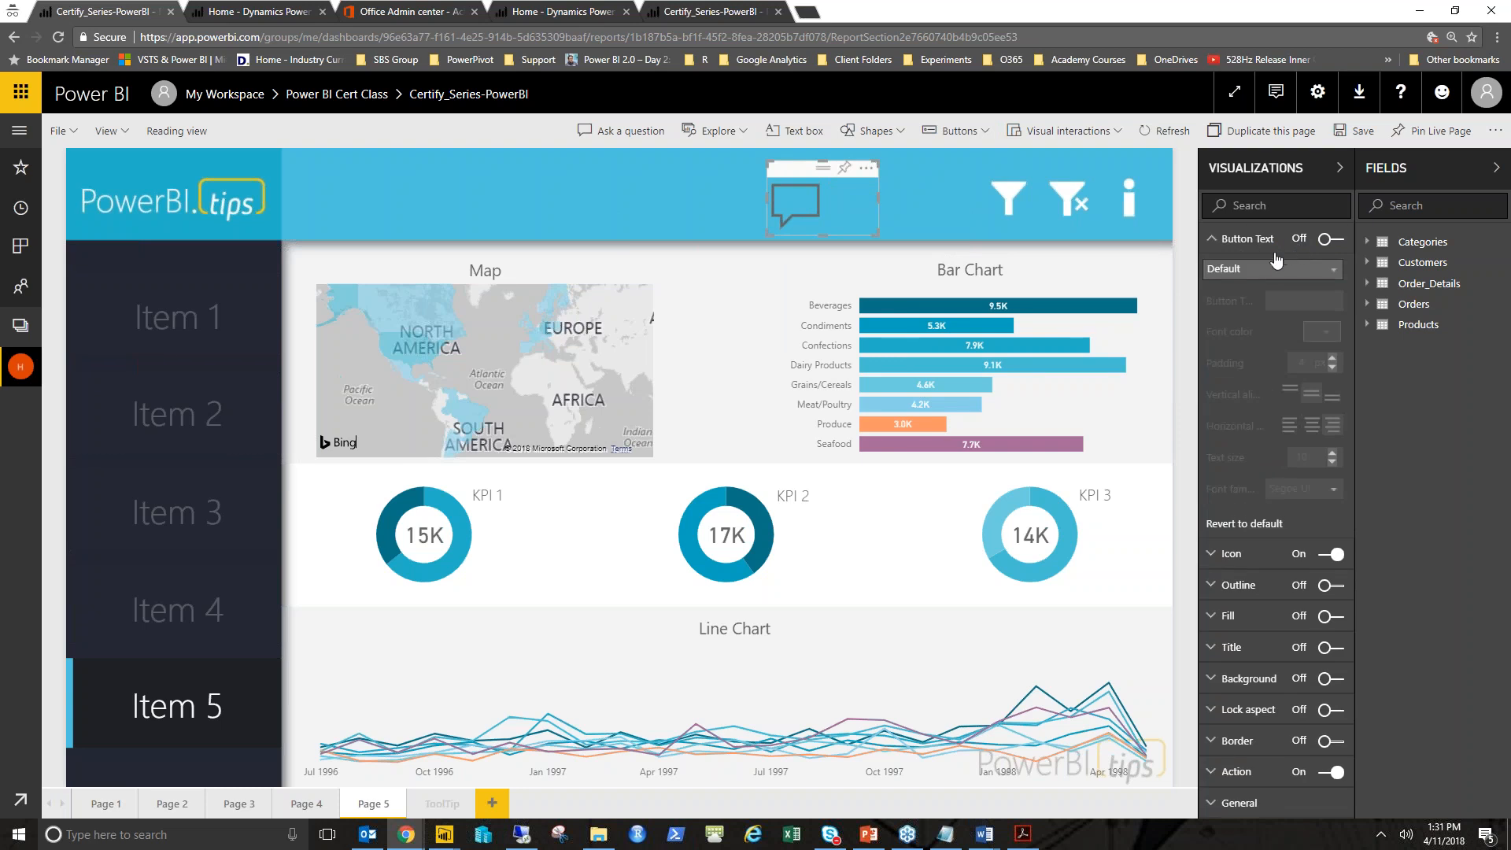
{"action": "left_click", "coordinate": [1262, 240]}
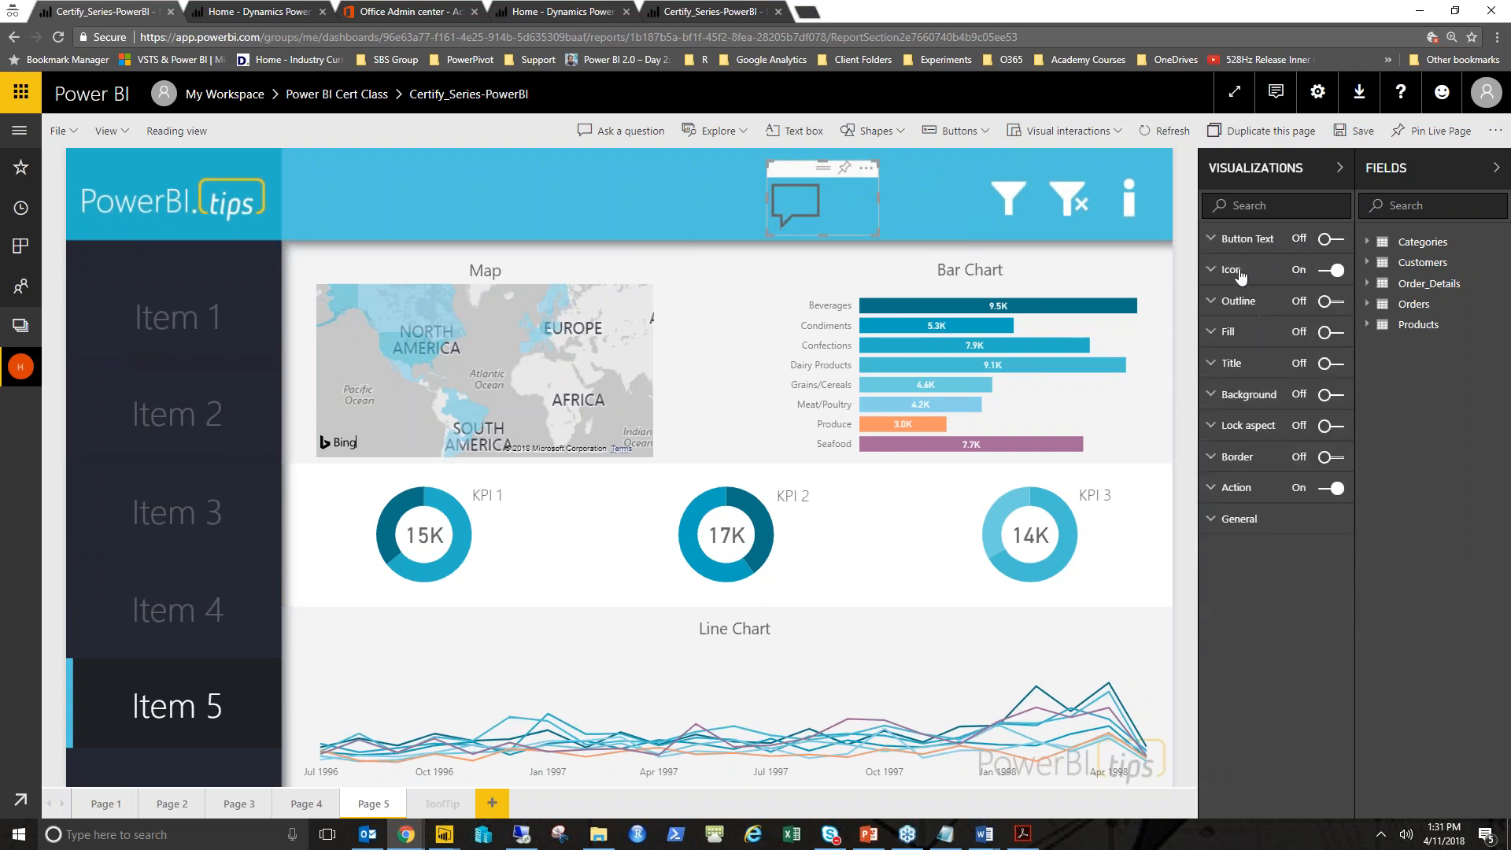
{"action": "left_click", "coordinate": [1241, 273]}
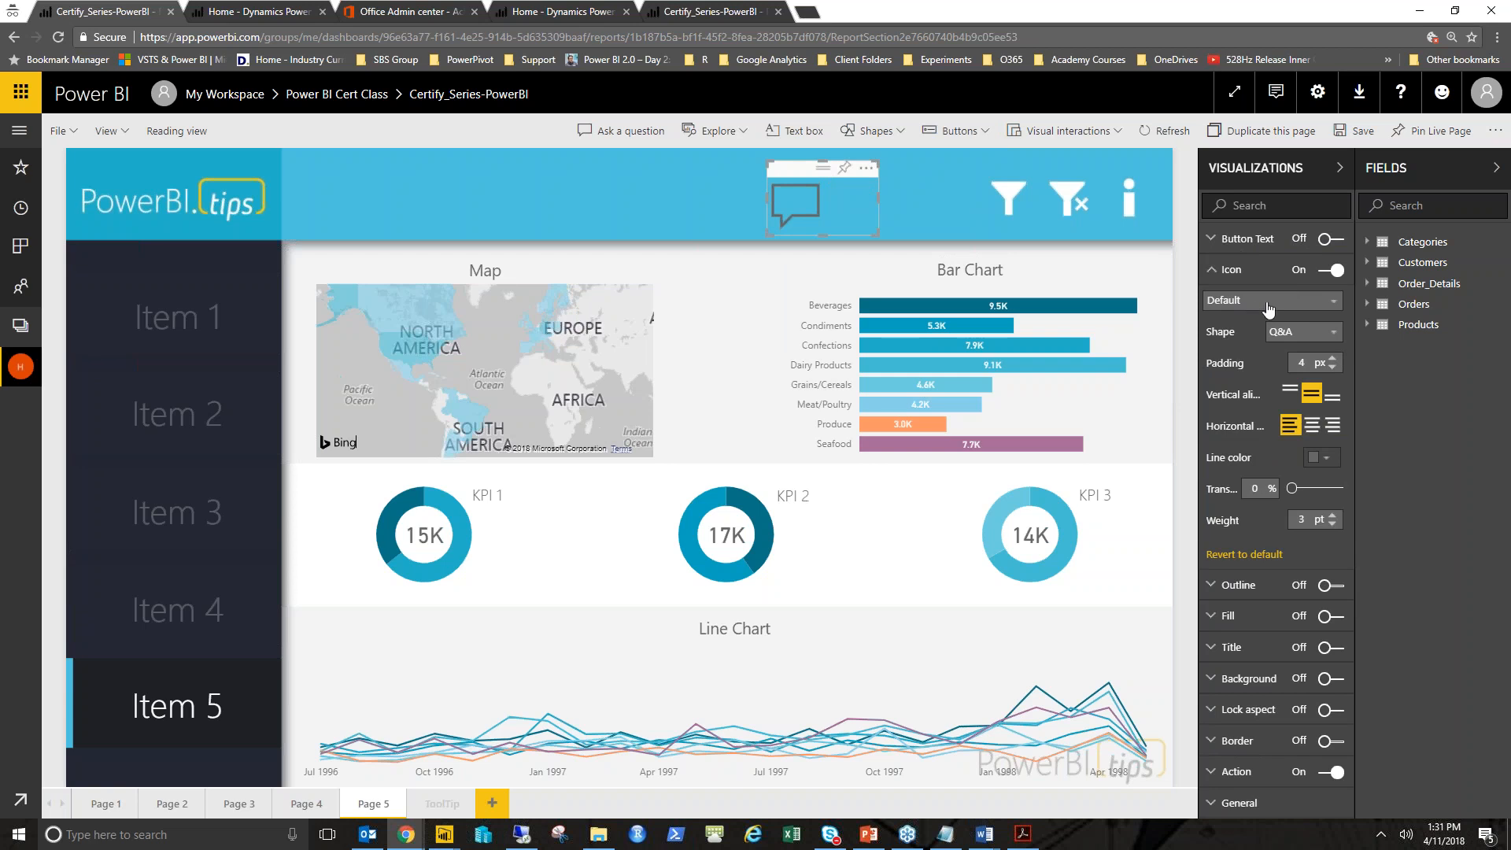
{"action": "left_click", "coordinate": [1267, 304]}
{"action": "left_click", "coordinate": [1244, 337]}
{"action": "left_click", "coordinate": [1332, 360]}
{"action": "left_click", "coordinate": [1332, 361]}
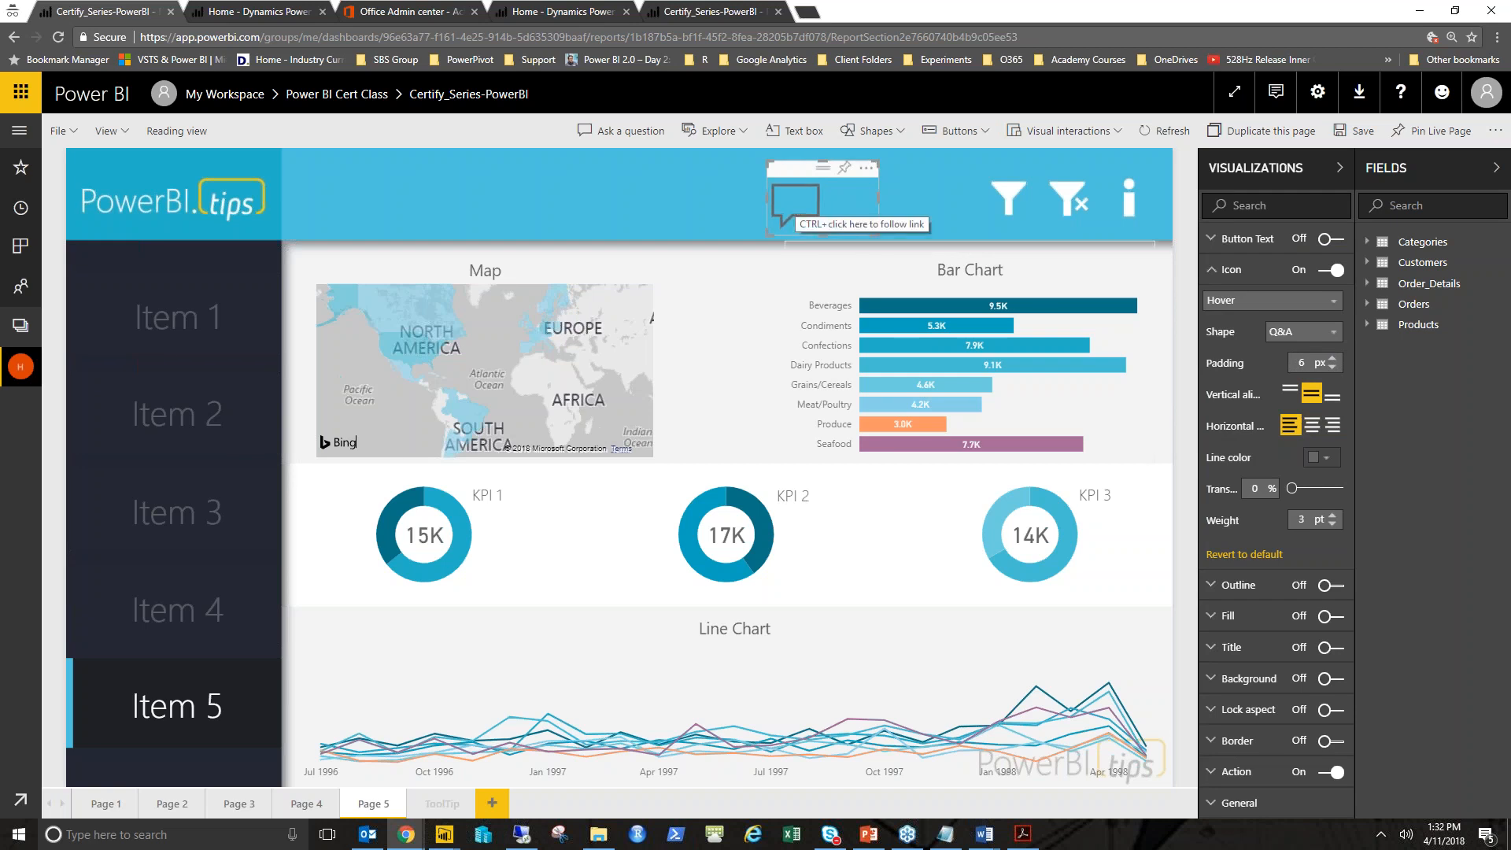
{"action": "left_click", "coordinate": [1289, 302]}
{"action": "left_click", "coordinate": [1249, 321]}
{"action": "left_click", "coordinate": [1333, 368]}
{"action": "left_click", "coordinate": [1332, 368]}
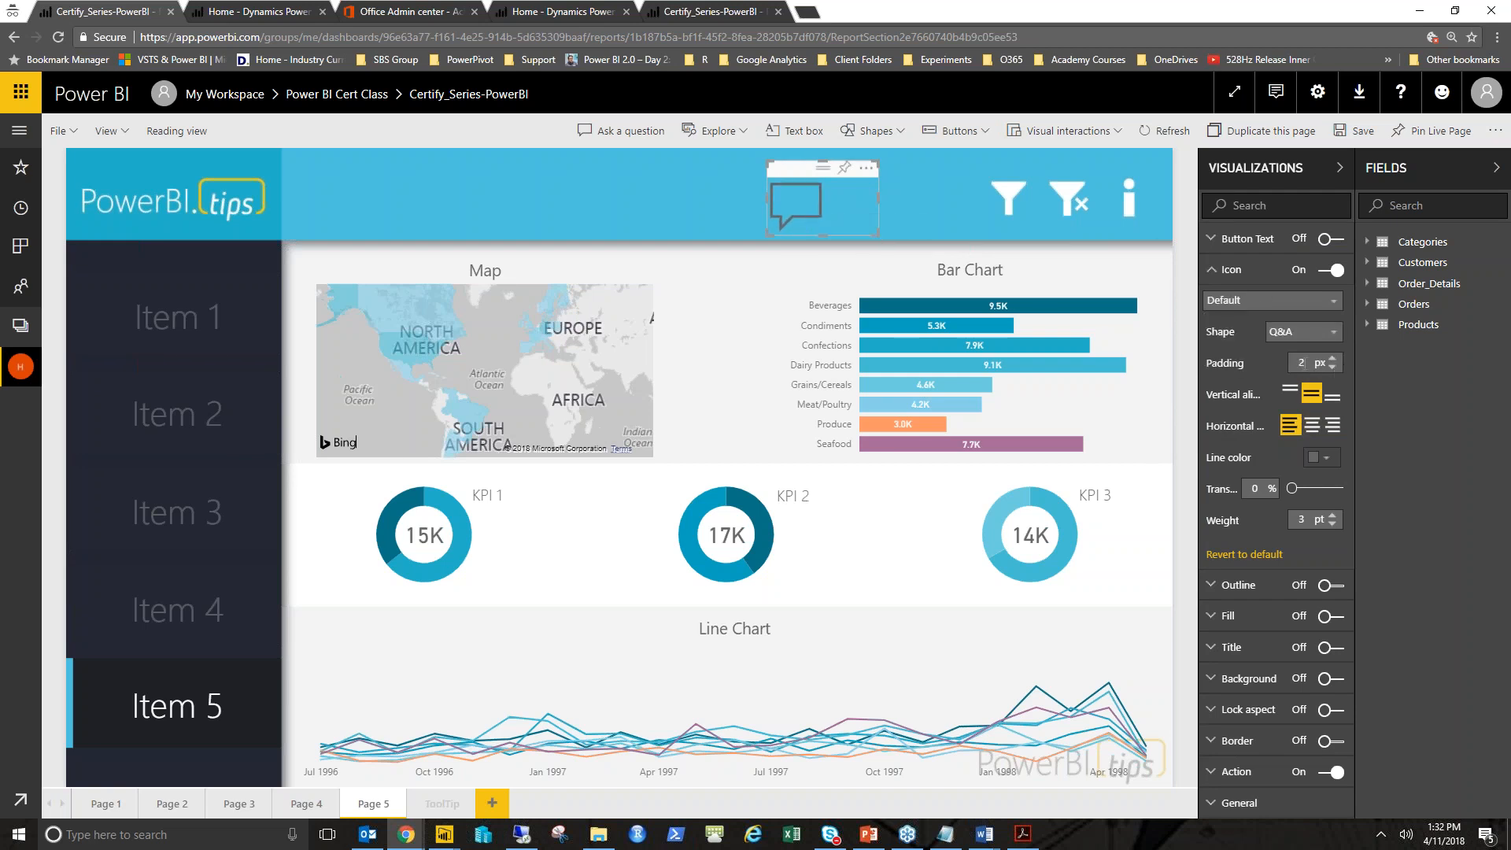
- Center the Q&A button's icon horizontally and switch its icon settings to the hover state
{"action": "left_click", "coordinate": [851, 219]}
{"action": "left_click", "coordinate": [798, 172]}
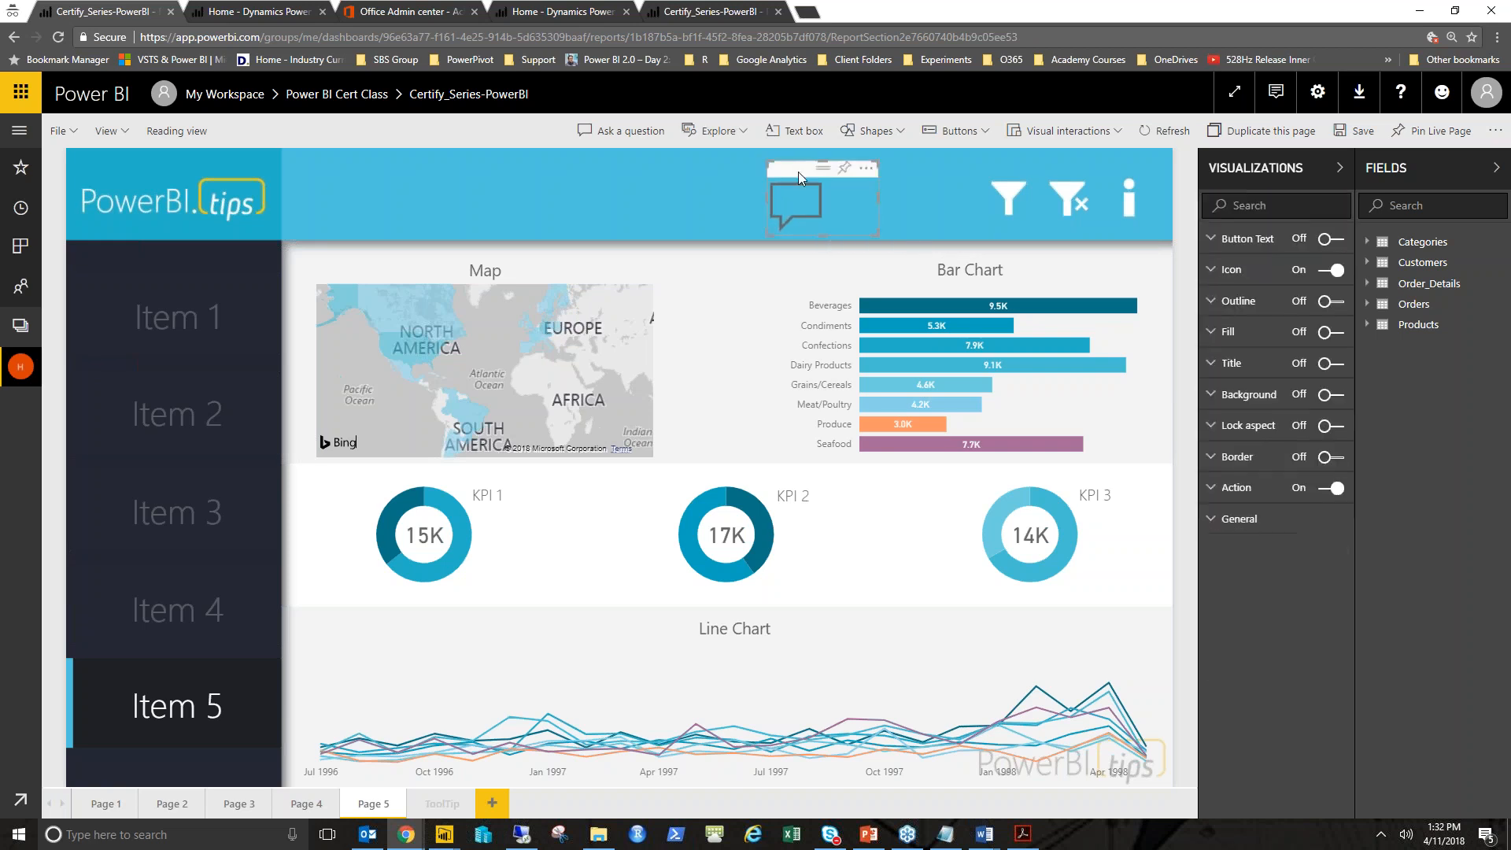
{"action": "left_click", "coordinate": [1255, 274]}
{"action": "left_click", "coordinate": [1332, 367]}
{"action": "left_click", "coordinate": [1314, 426]}
{"action": "left_click", "coordinate": [1290, 301]}
{"action": "left_click", "coordinate": [1276, 339]}
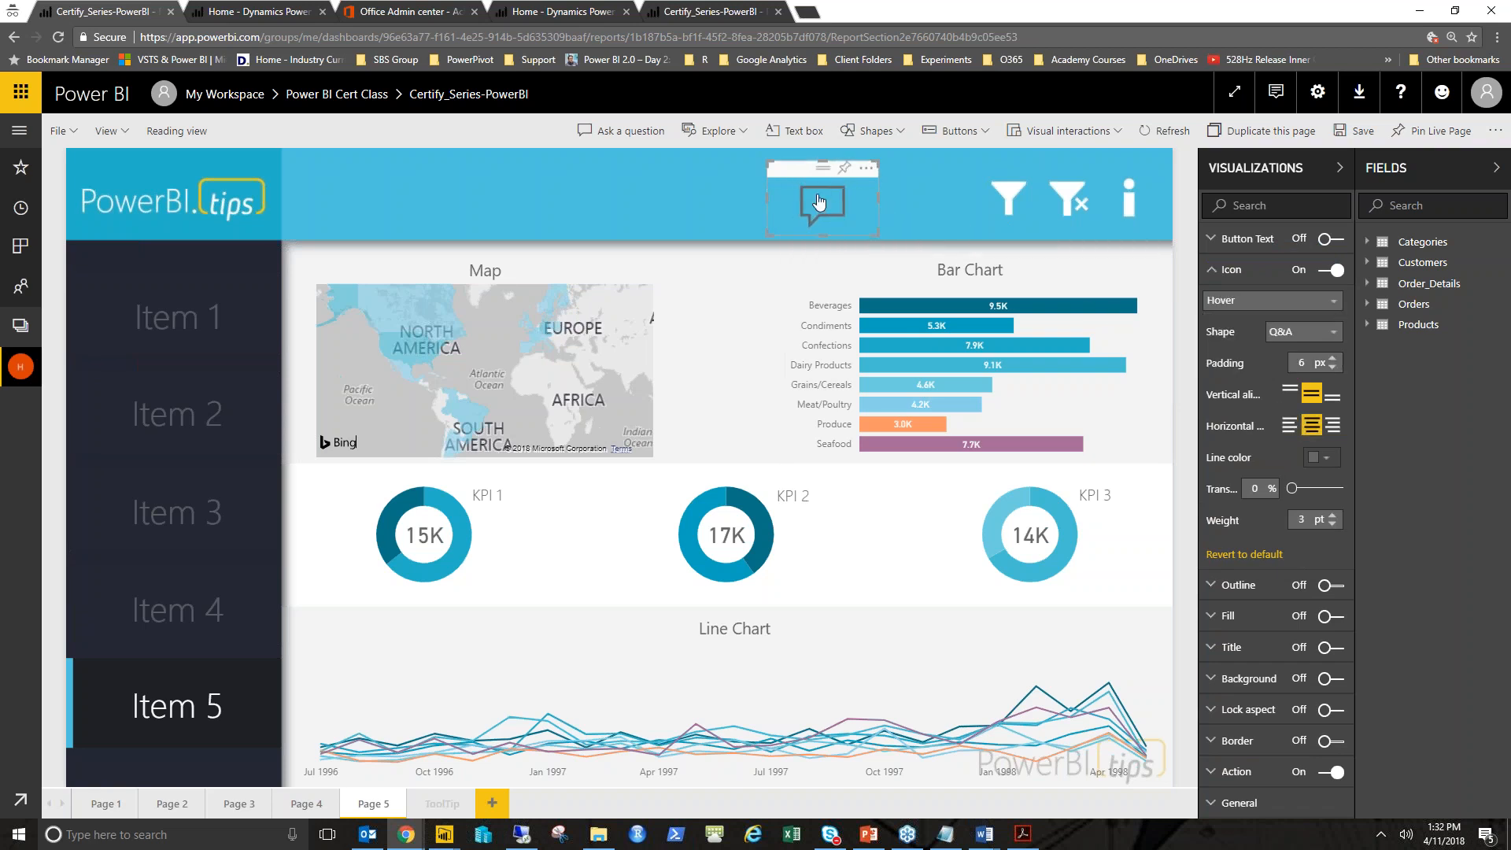
- Reselect the Q&A button and turn on its outline and fill
{"action": "left_click", "coordinate": [956, 206]}
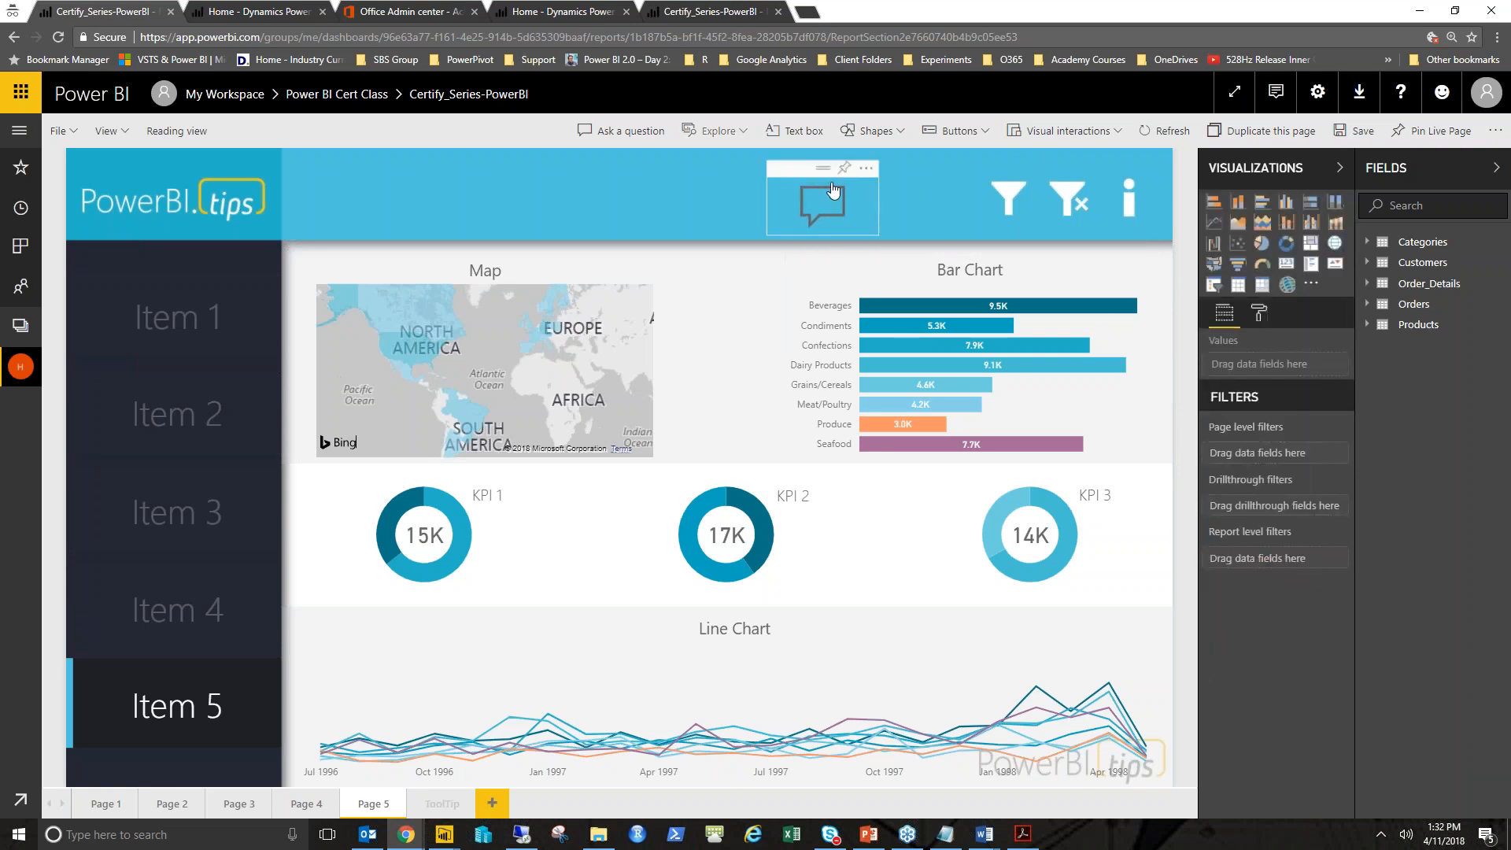
{"action": "left_click", "coordinate": [823, 203]}
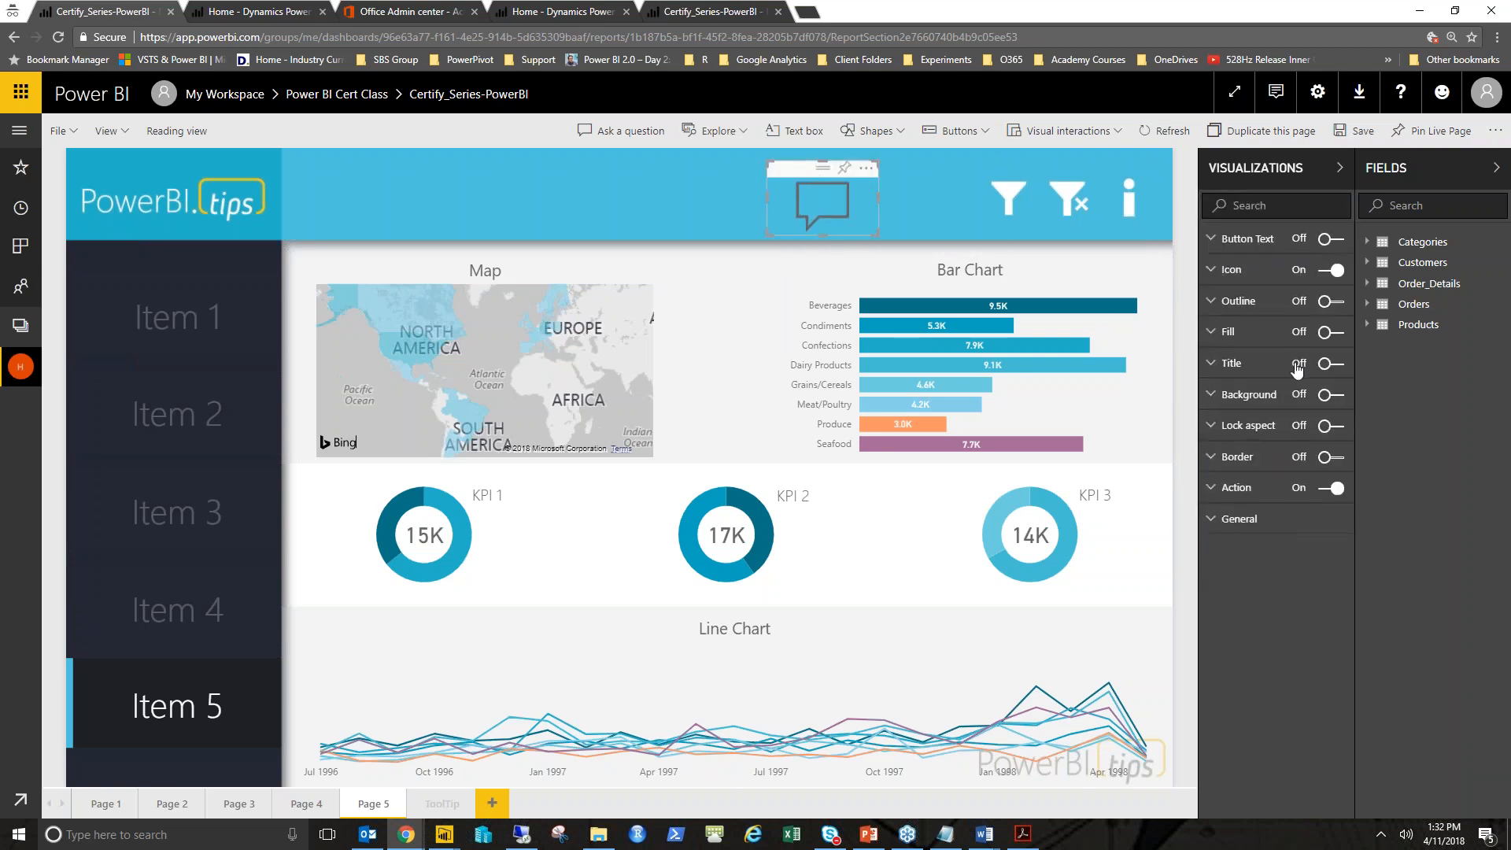
{"action": "left_click", "coordinate": [1261, 303]}
{"action": "left_click", "coordinate": [1333, 302]}
{"action": "left_click", "coordinate": [1271, 309]}
{"action": "left_click", "coordinate": [1262, 334]}
{"action": "left_click", "coordinate": [1330, 334]}
- Set the Q&A button's hover-state fill colour to a mauve colour
{"action": "left_click", "coordinate": [1319, 396]}
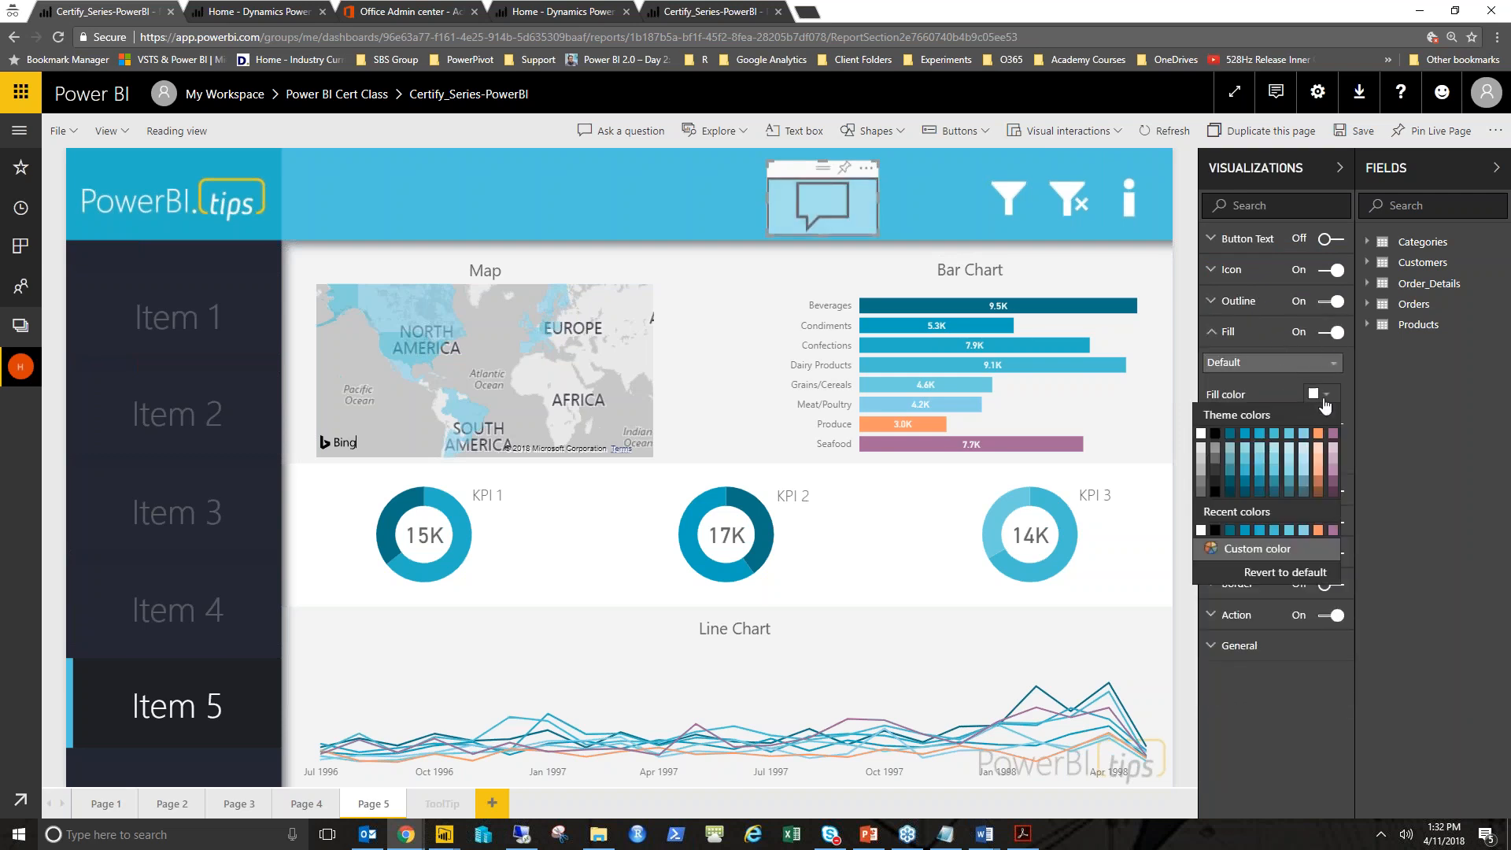
{"action": "left_click", "coordinate": [1278, 369]}
{"action": "left_click", "coordinate": [1270, 401]}
{"action": "left_click", "coordinate": [1319, 395]}
{"action": "left_click", "coordinate": [1319, 439]}
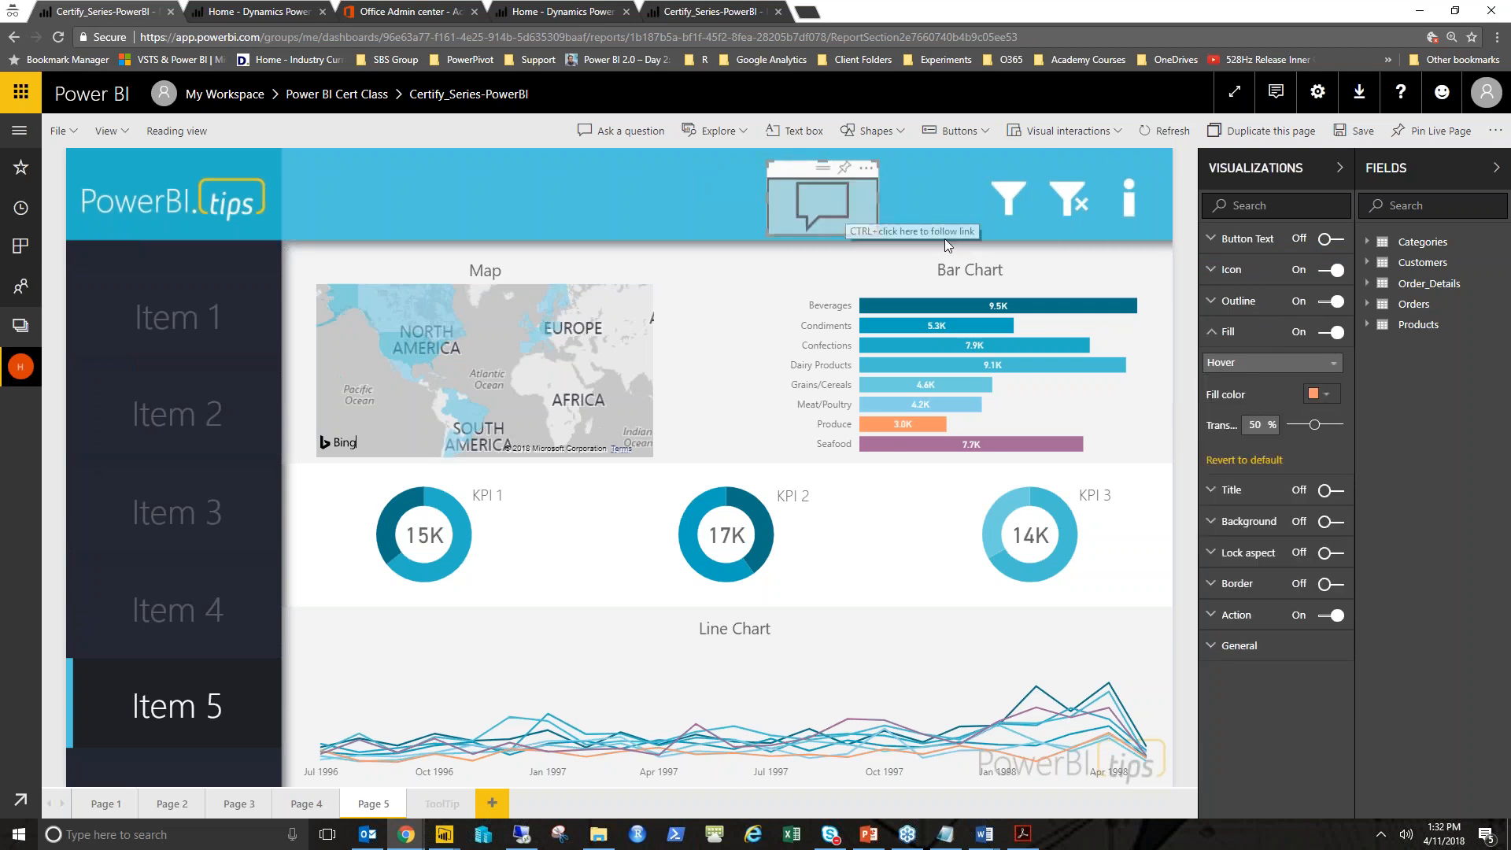
{"action": "left_click", "coordinate": [1319, 396]}
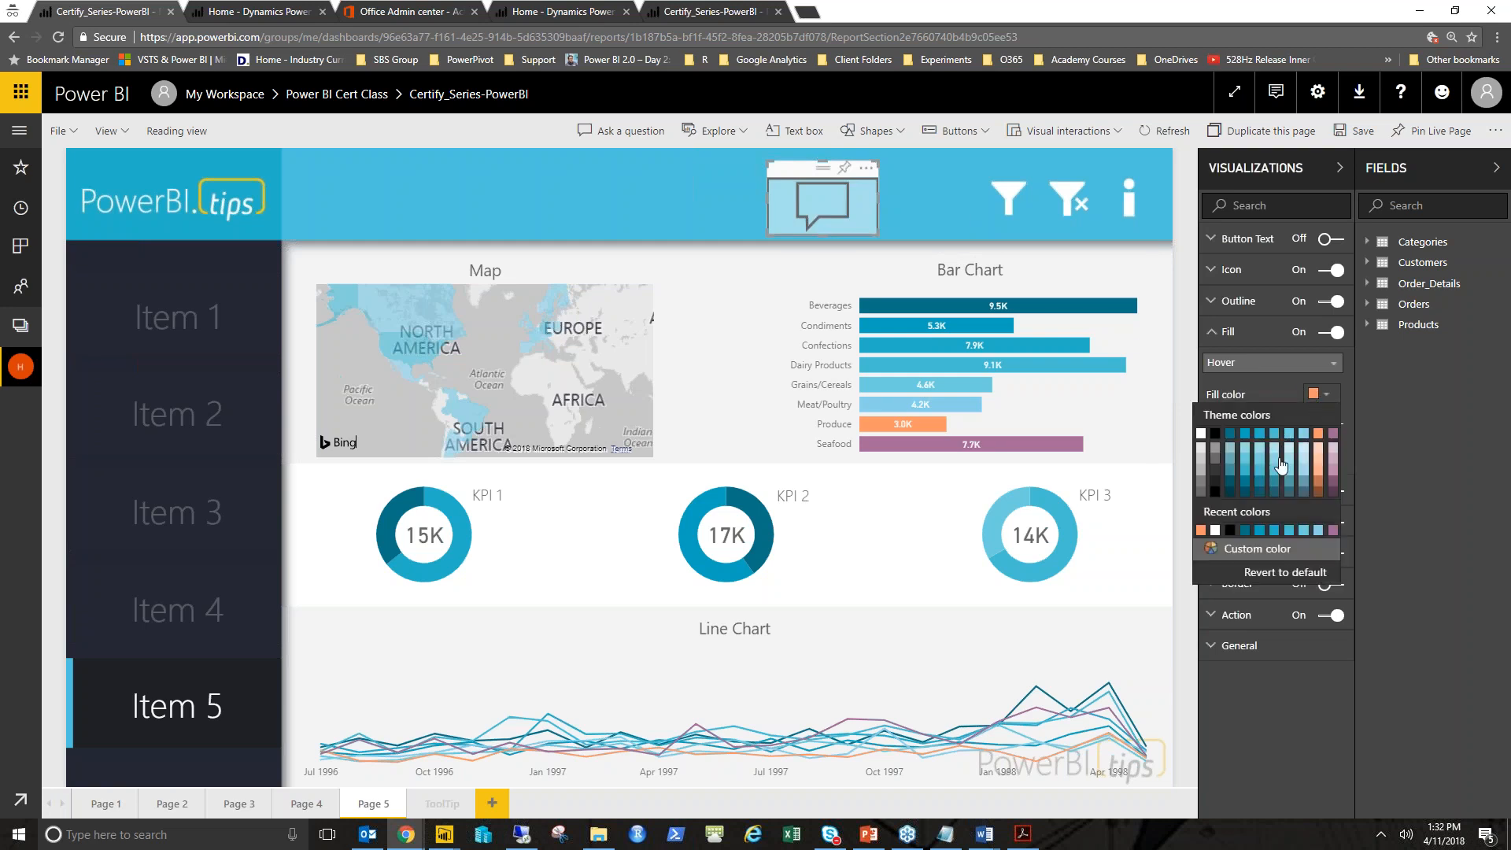
{"action": "left_click", "coordinate": [1332, 531]}
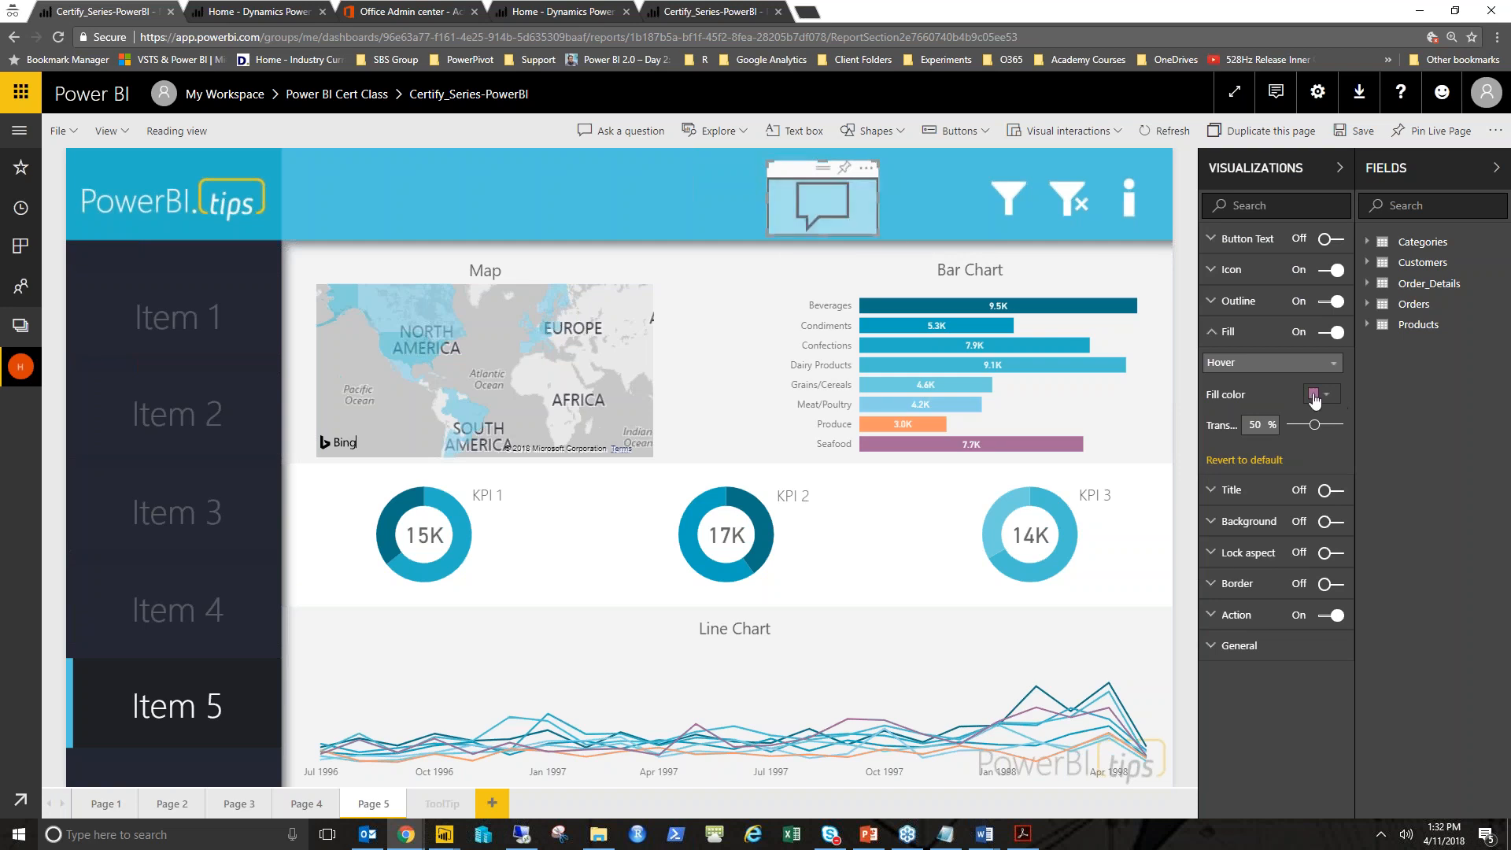
- Turn off the Q&A button's outline and move the button further right in the header
{"action": "left_click", "coordinate": [1330, 305]}
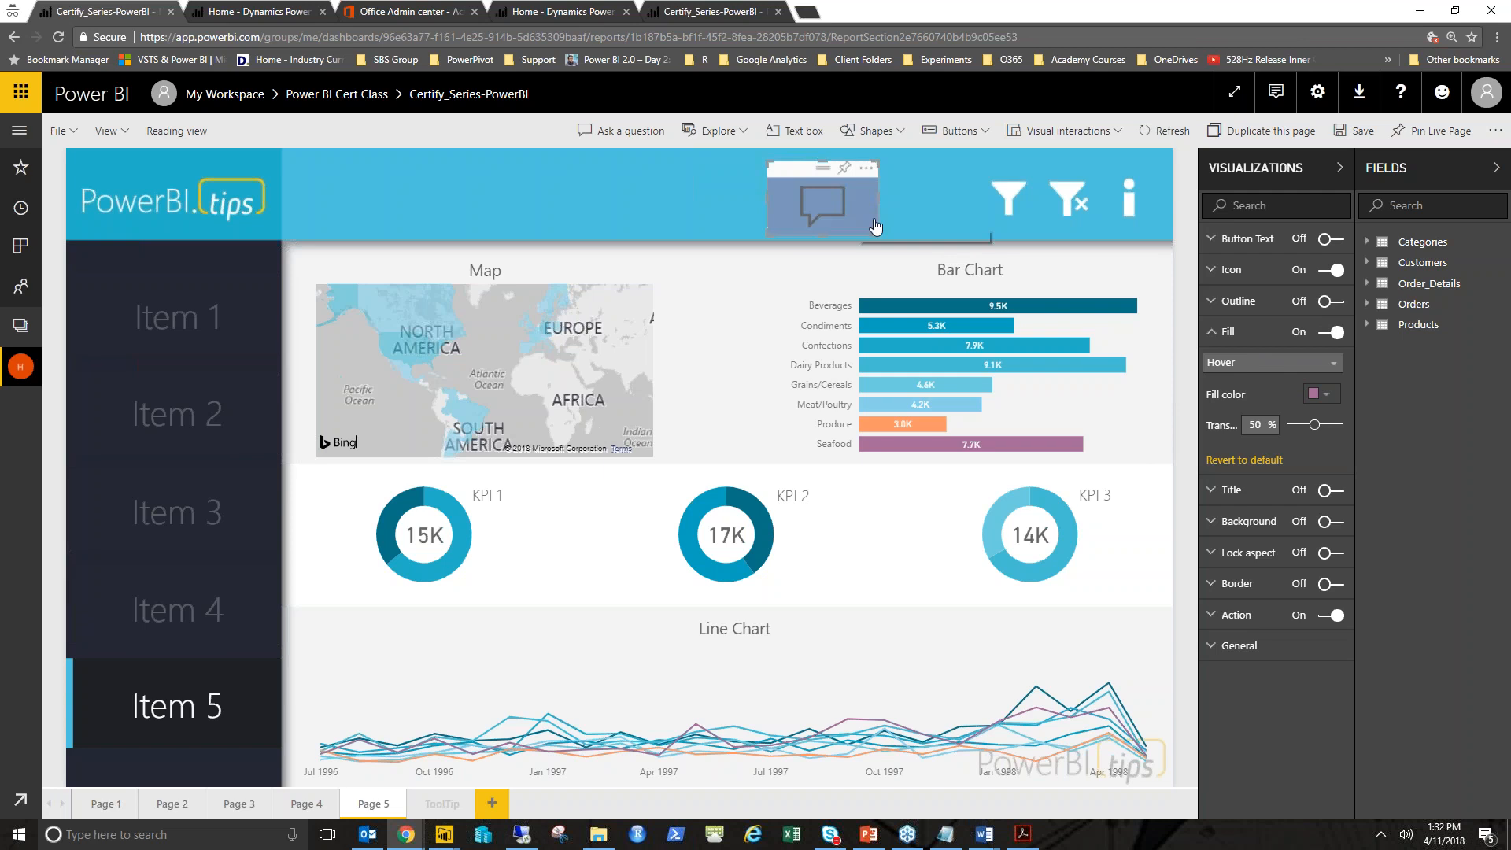
{"action": "left_click", "coordinate": [605, 195]}
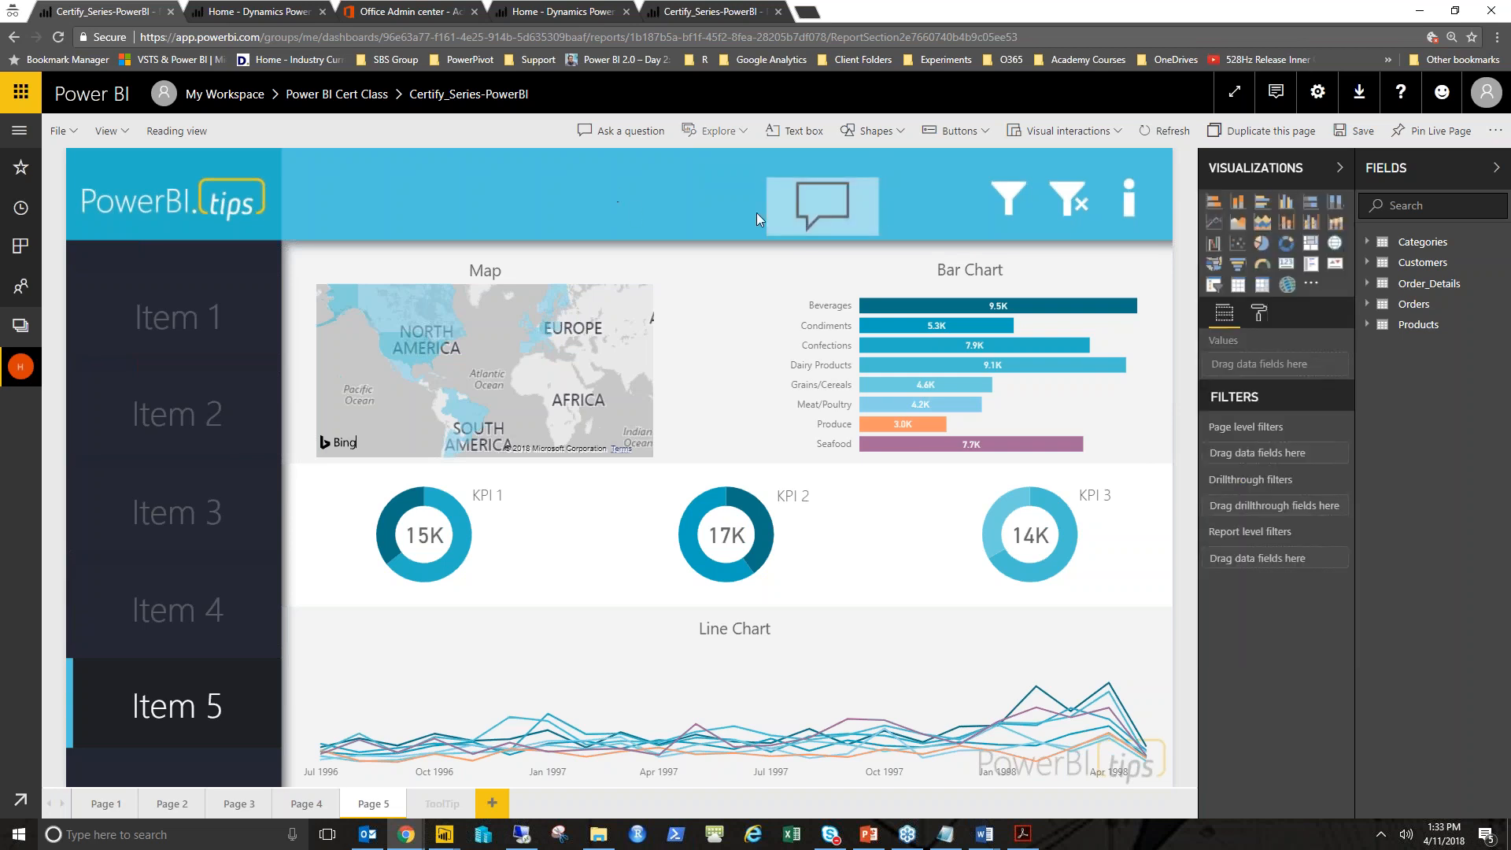
{"action": "left_click_drag", "start_coordinate": [822, 201], "coordinate": [903, 201]}
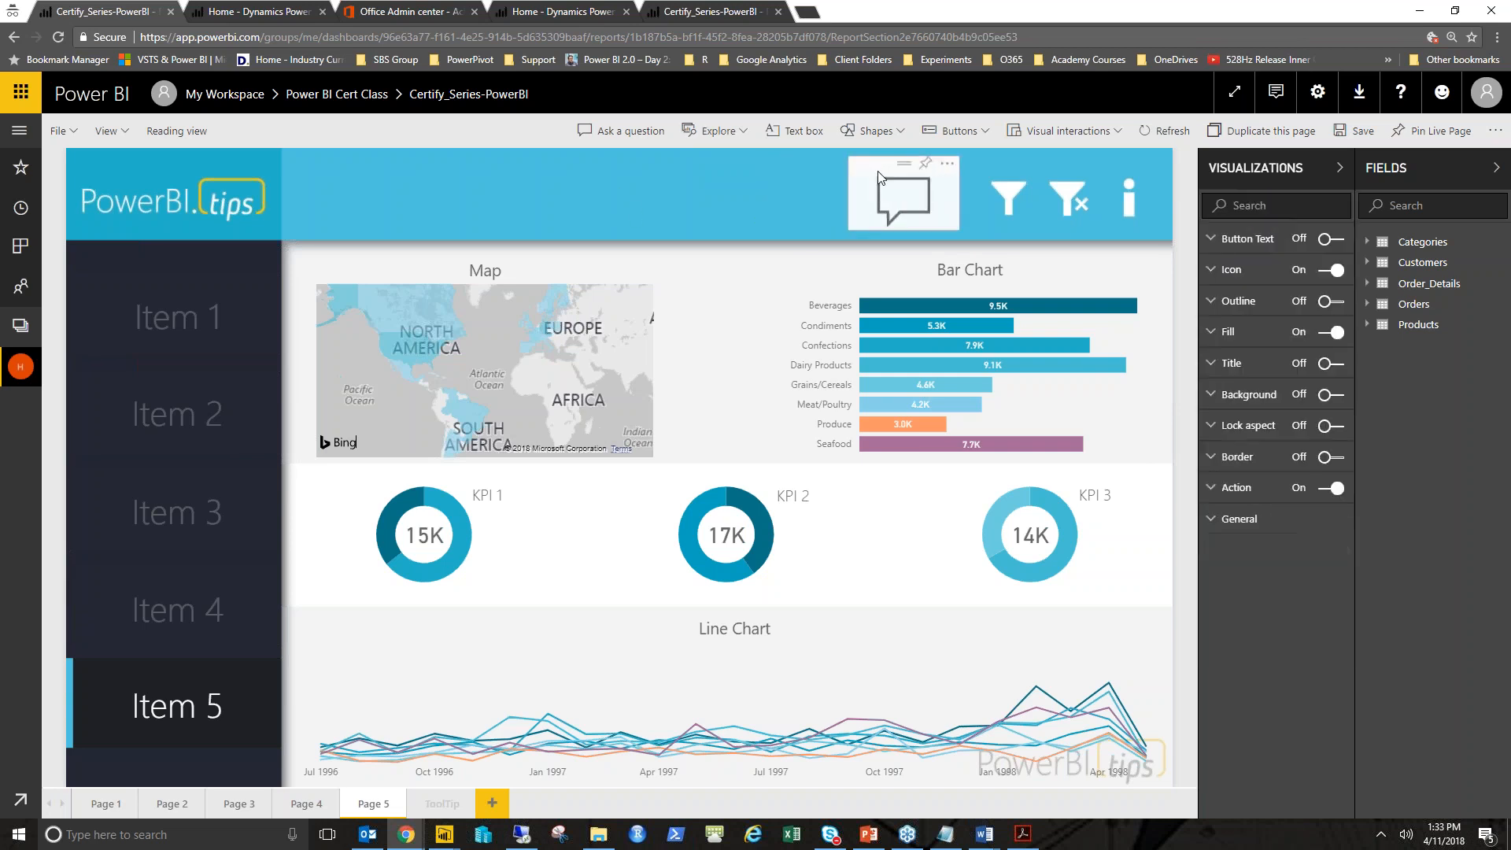
{"action": "left_click", "coordinate": [711, 181]}
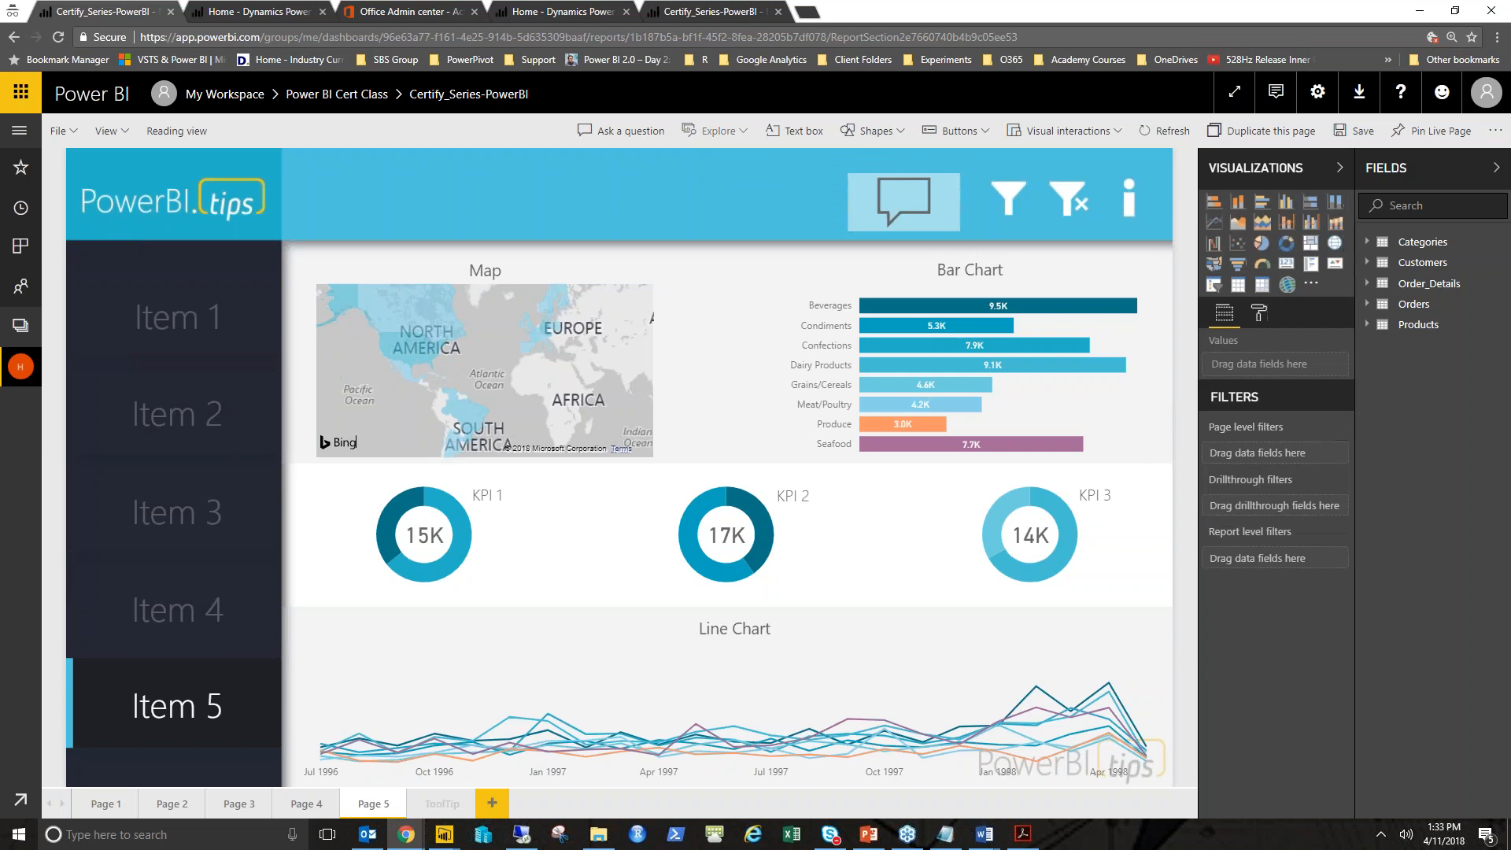
- Open the Q&A button's suggested questions setup and add the question "top customers by quantity"
{"action": "left_click", "coordinate": [894, 203], "text": "ctrl"}
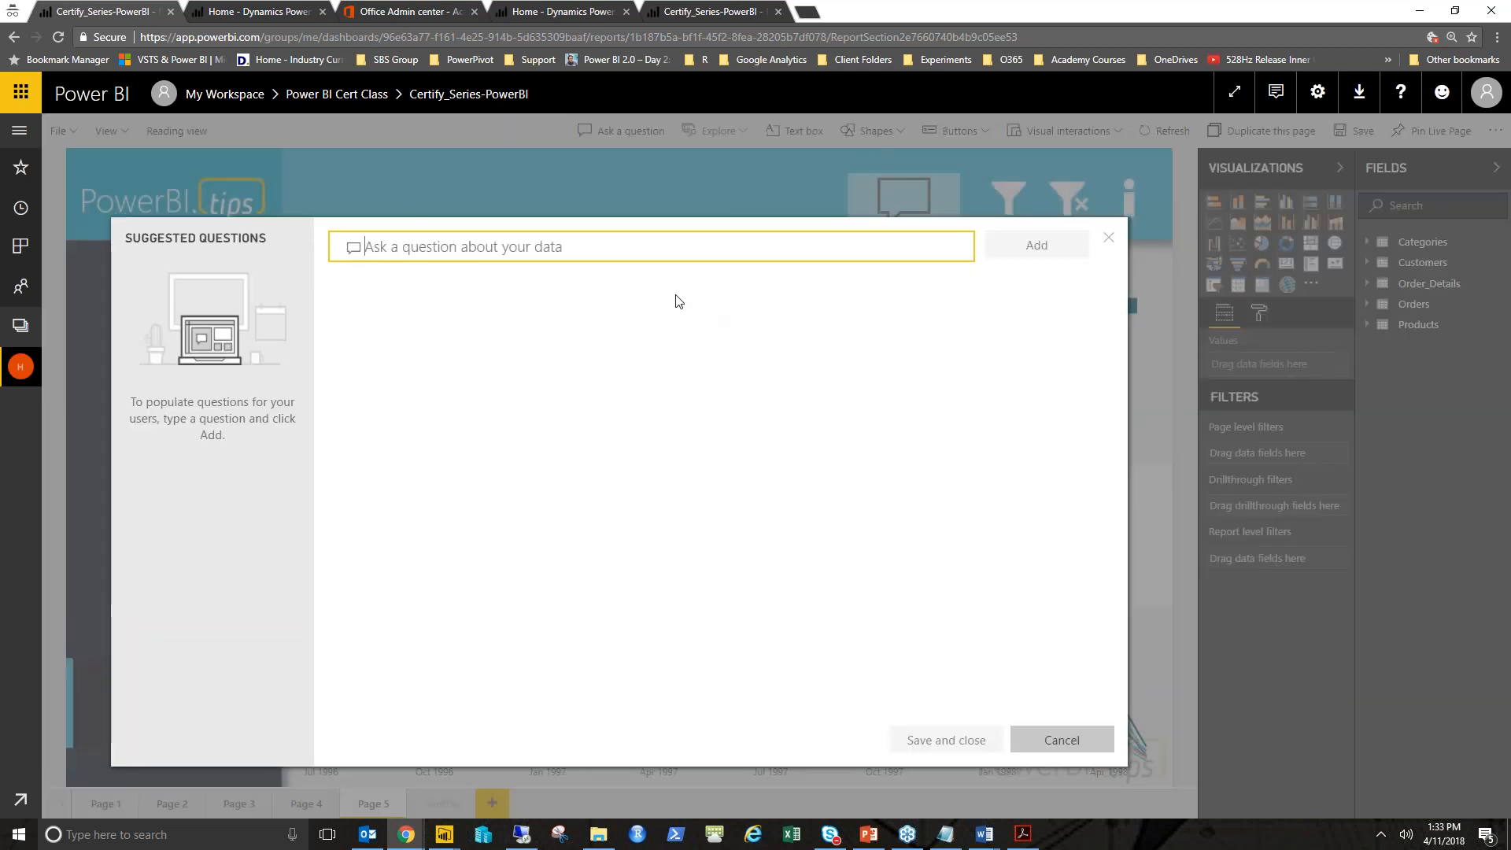
{"action": "type", "text": "top "}
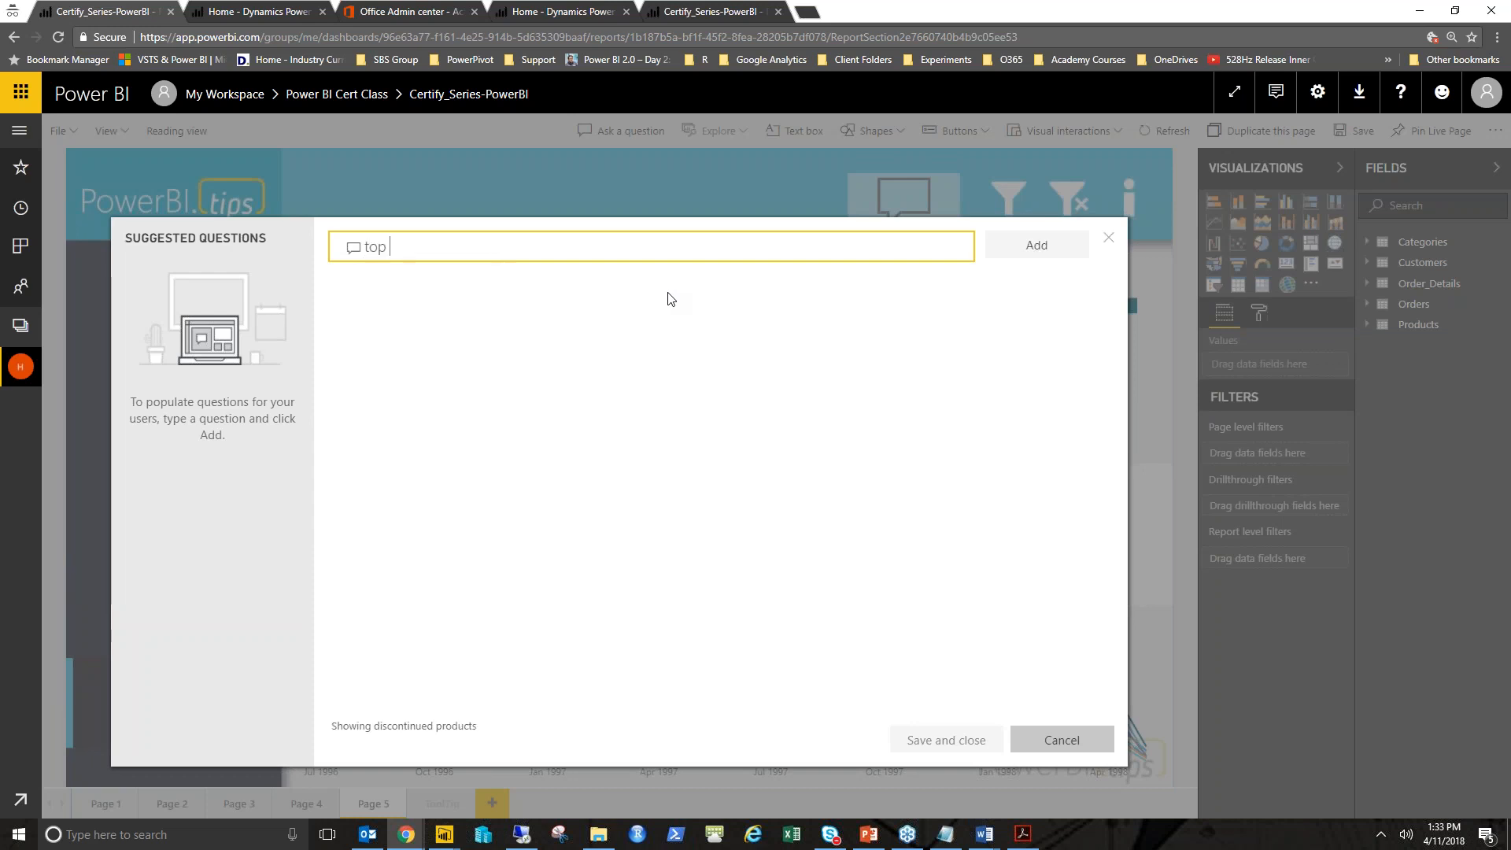
{"action": "type", "text": "customers by prod"}
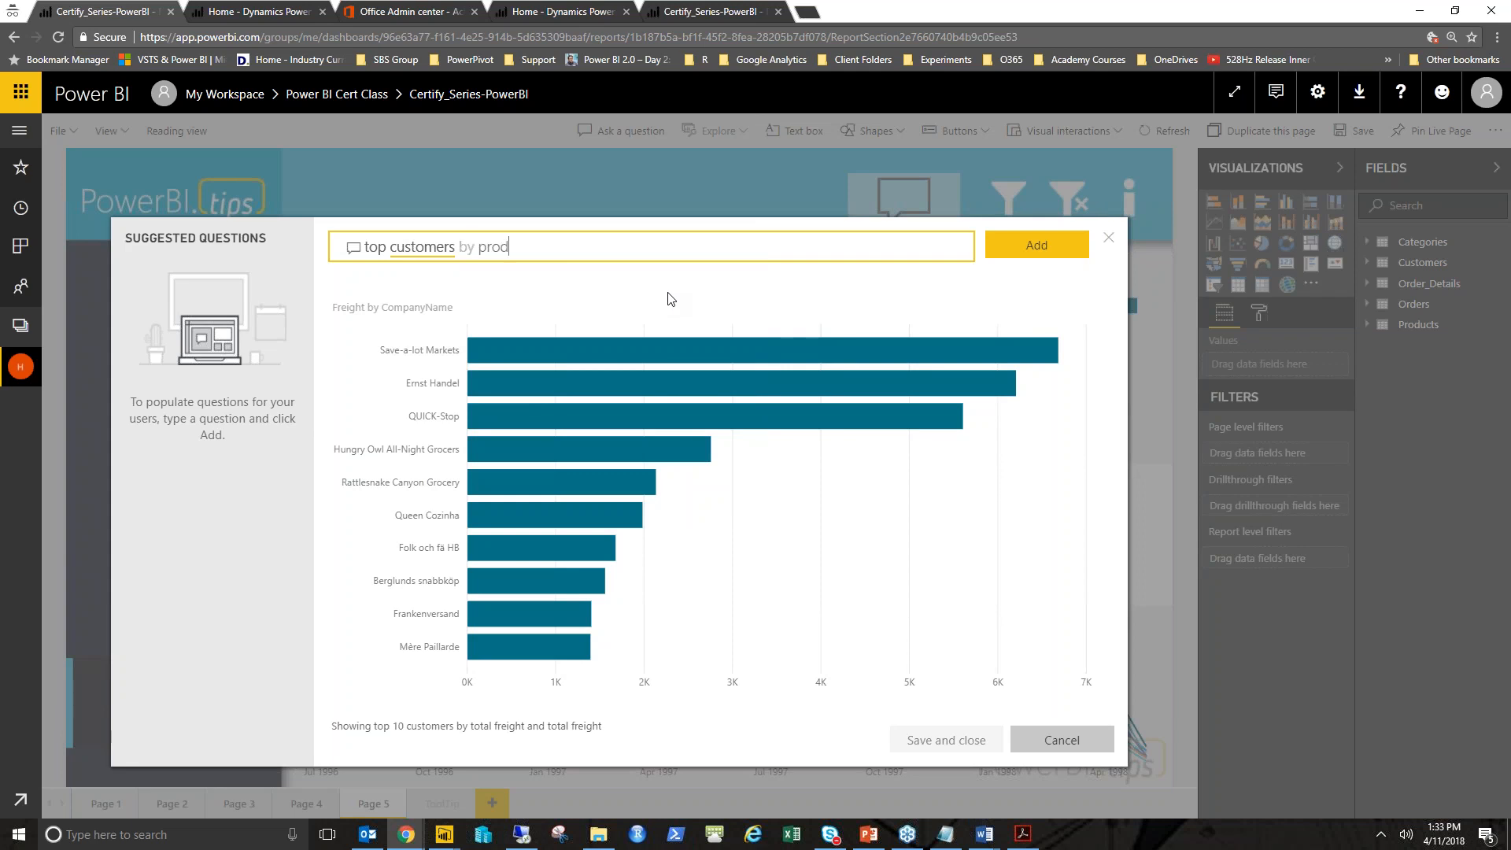
{"action": "key", "text": "BackSpace"}
{"action": "key", "text": "BackSpace"}
{"action": "type", "text": "qu"}
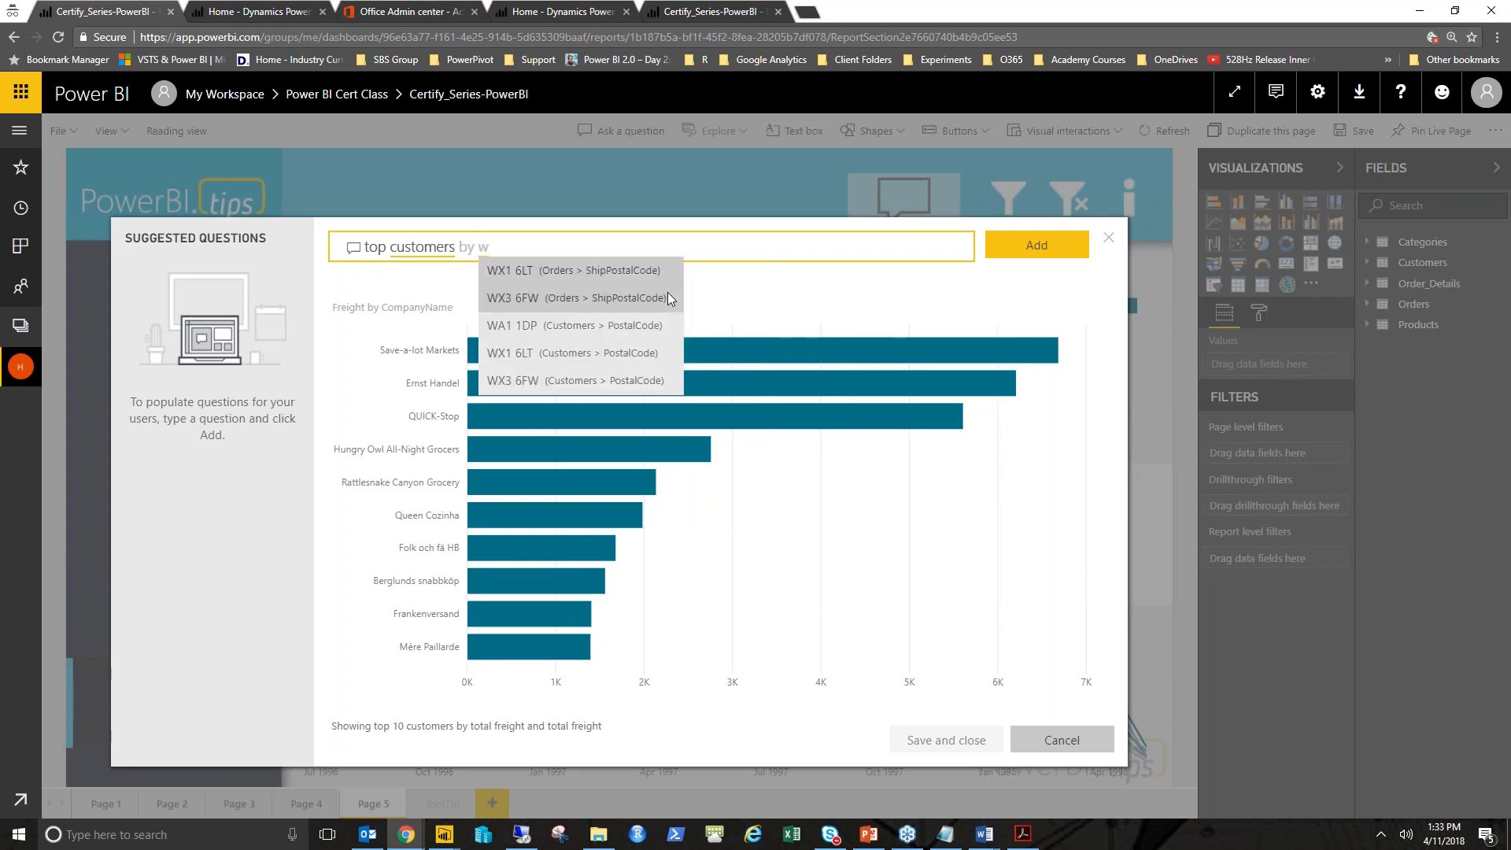
{"action": "type", "text": "antity"}
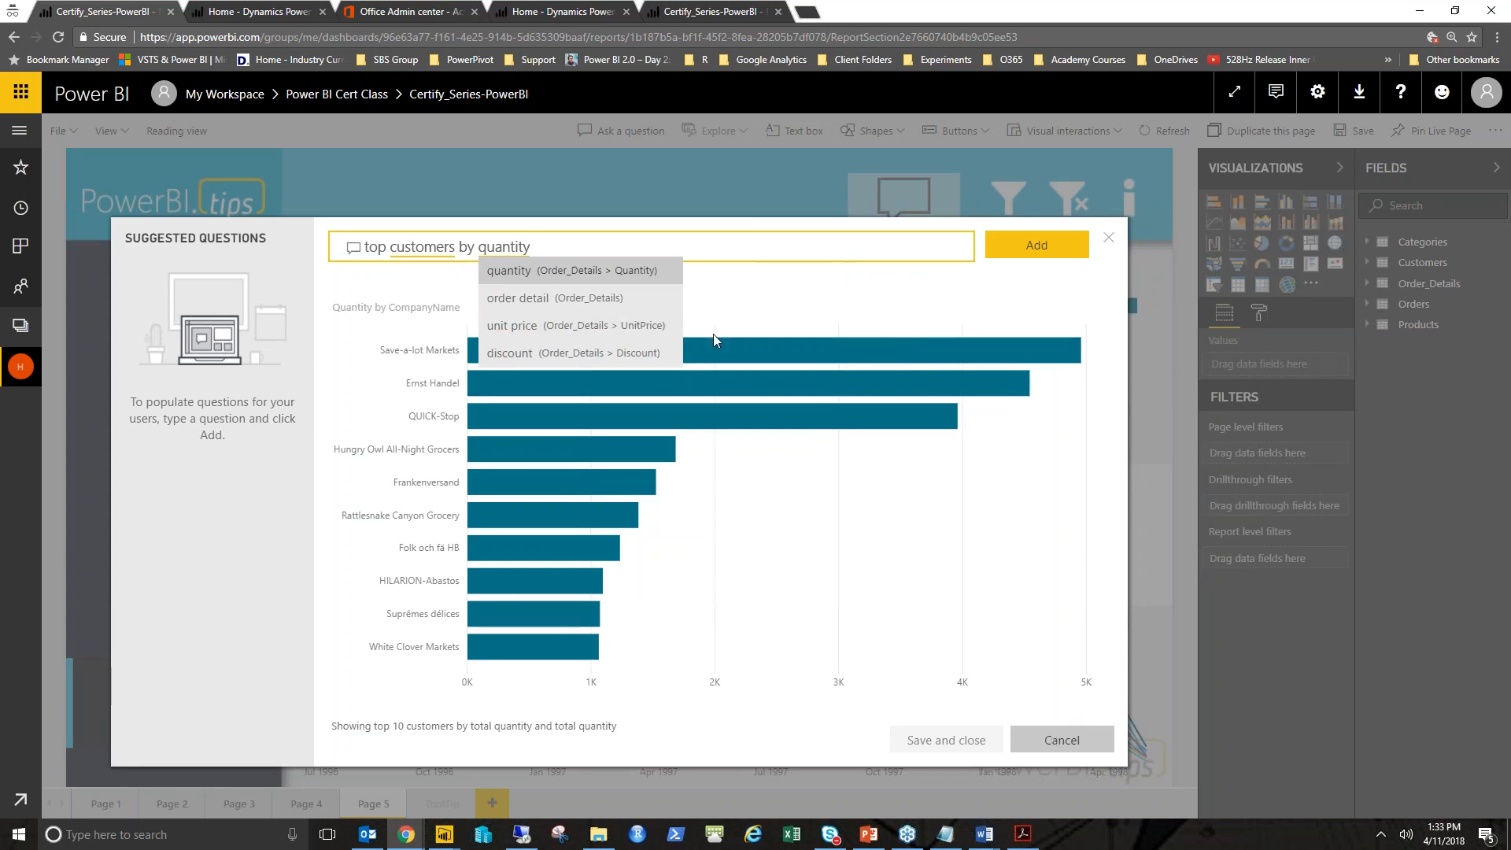
{"action": "left_click", "coordinate": [732, 326]}
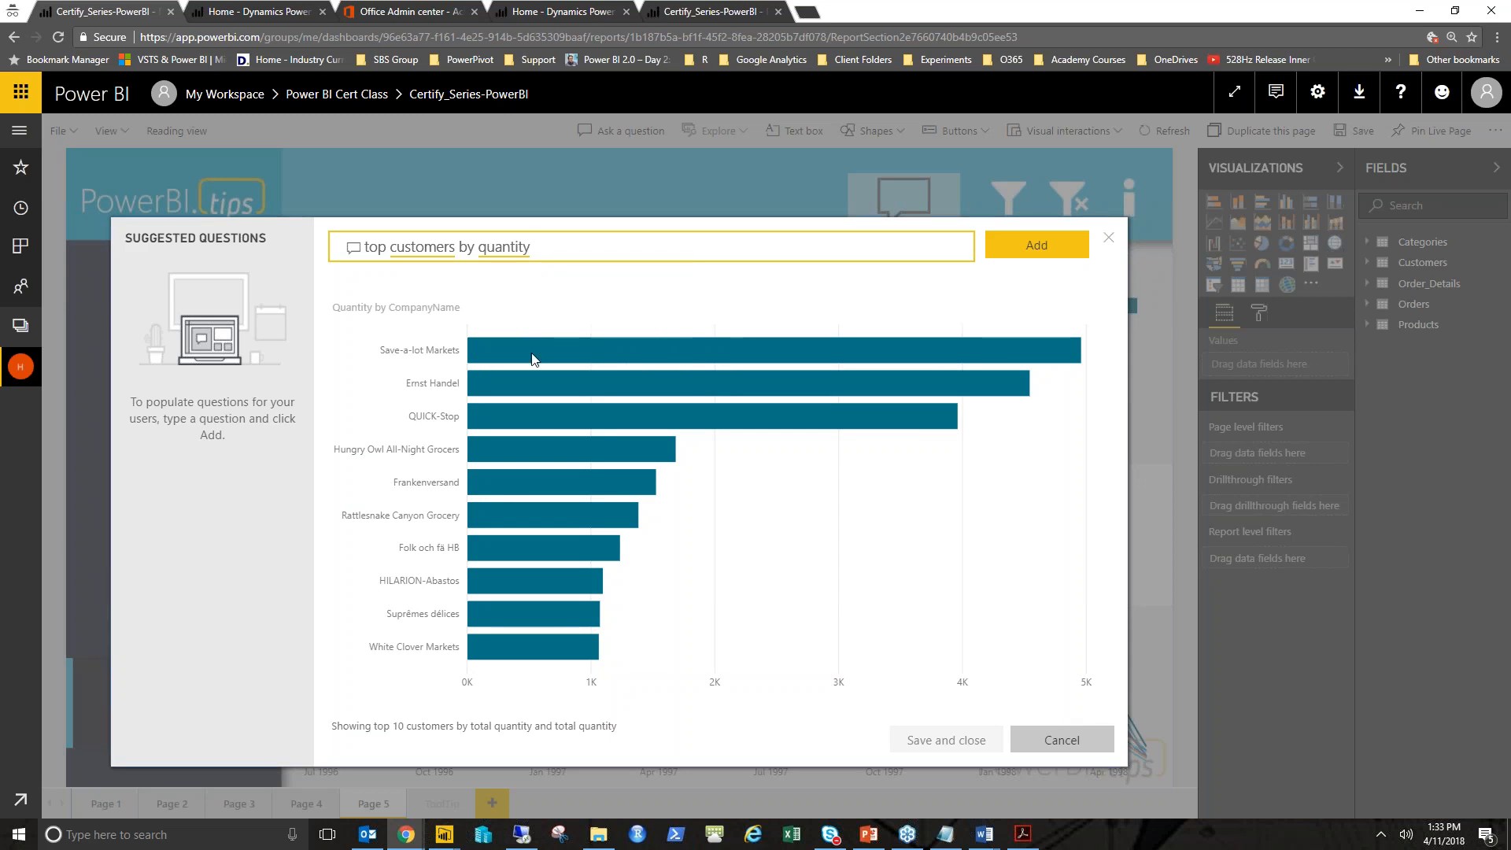
{"action": "left_click", "coordinate": [1051, 249]}
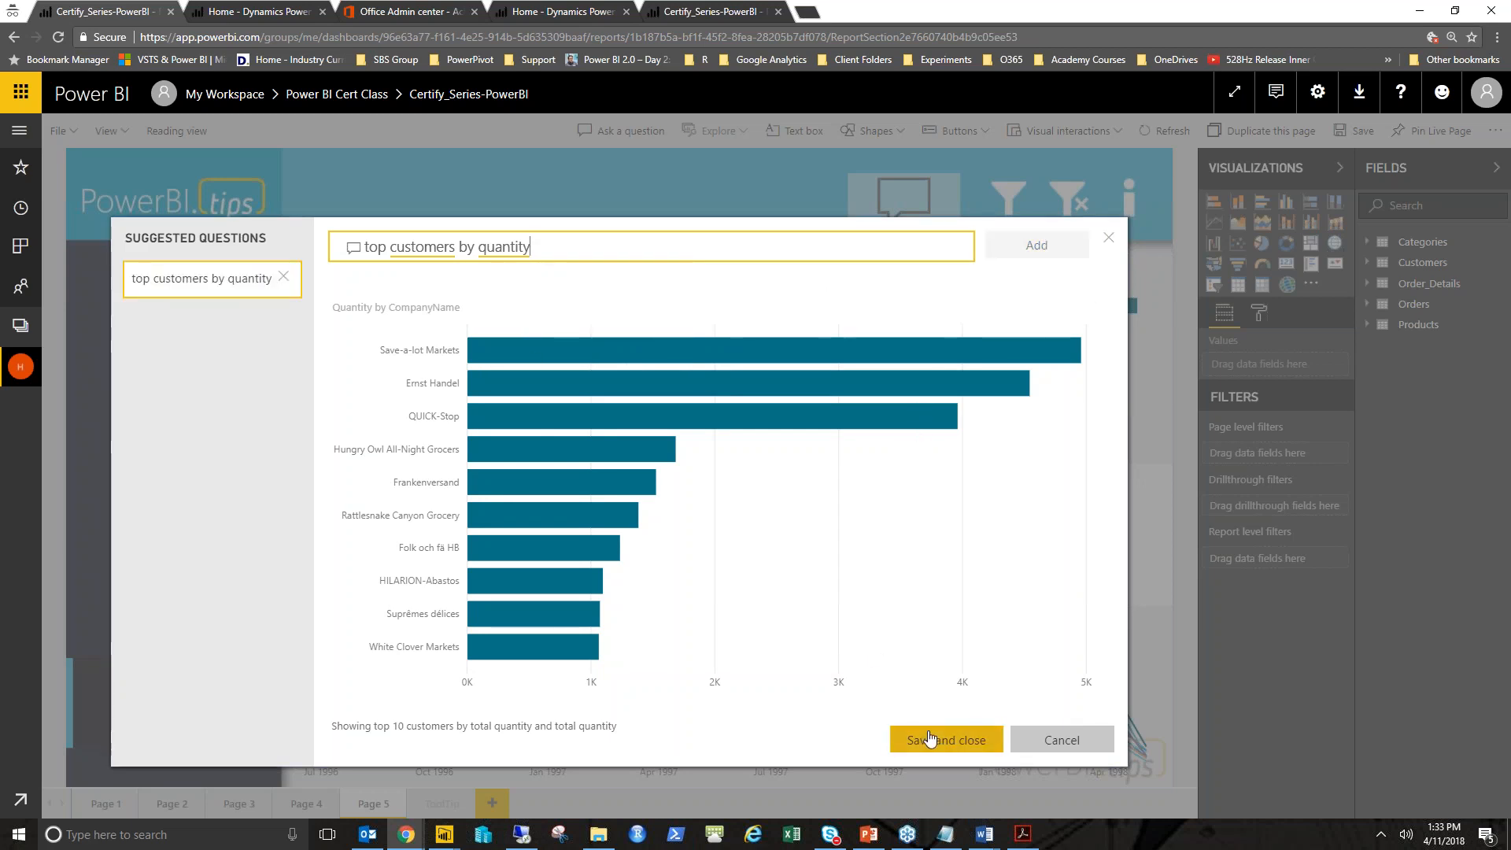
- Save the suggested question setup, then turn on the Q&A button's text and set its hover-state text to Query
{"action": "left_click", "coordinate": [952, 742]}
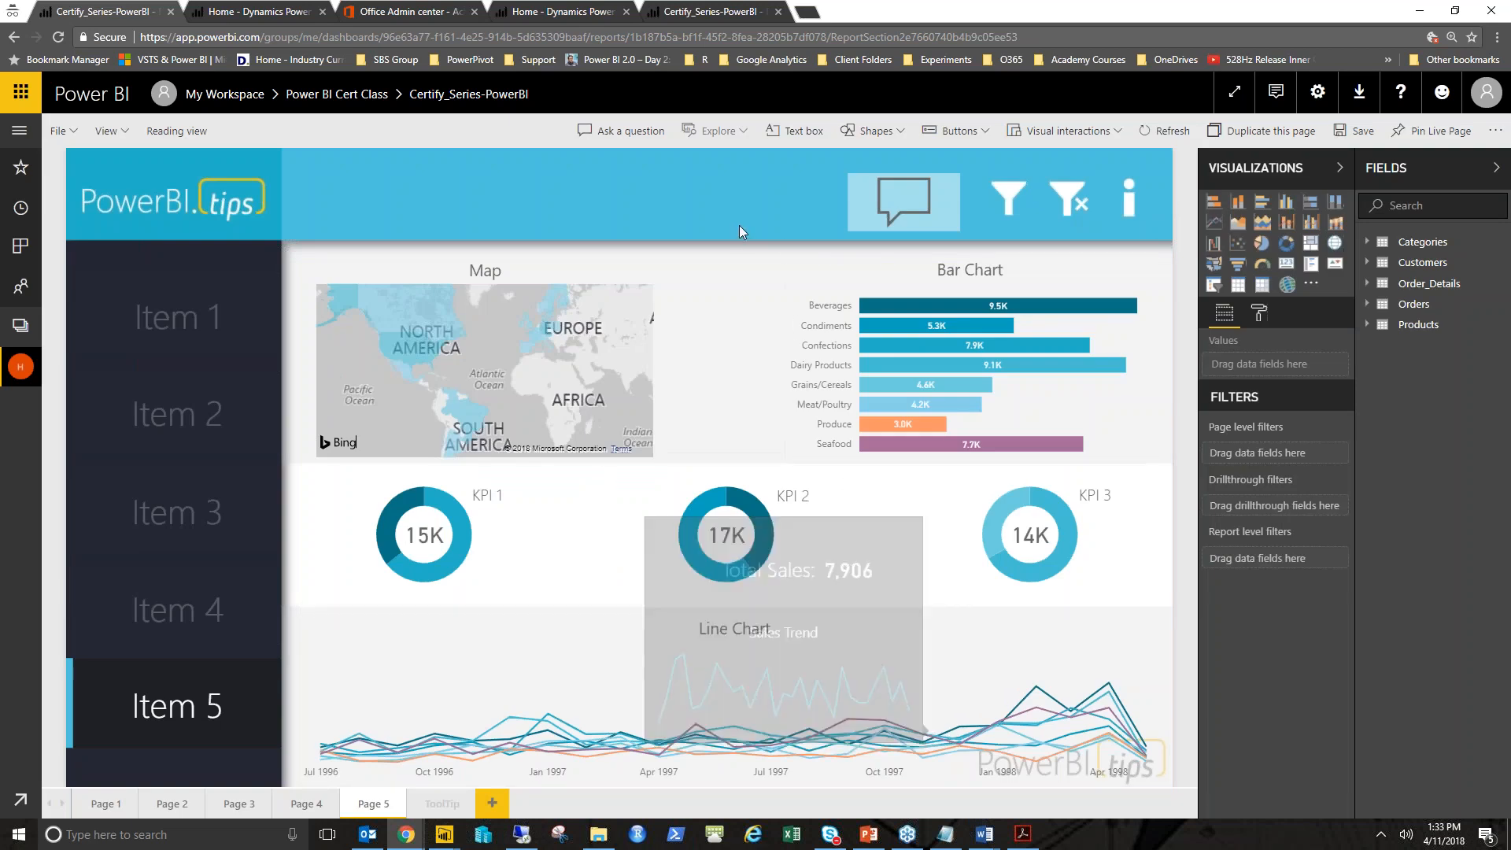
{"action": "left_click", "coordinate": [894, 169]}
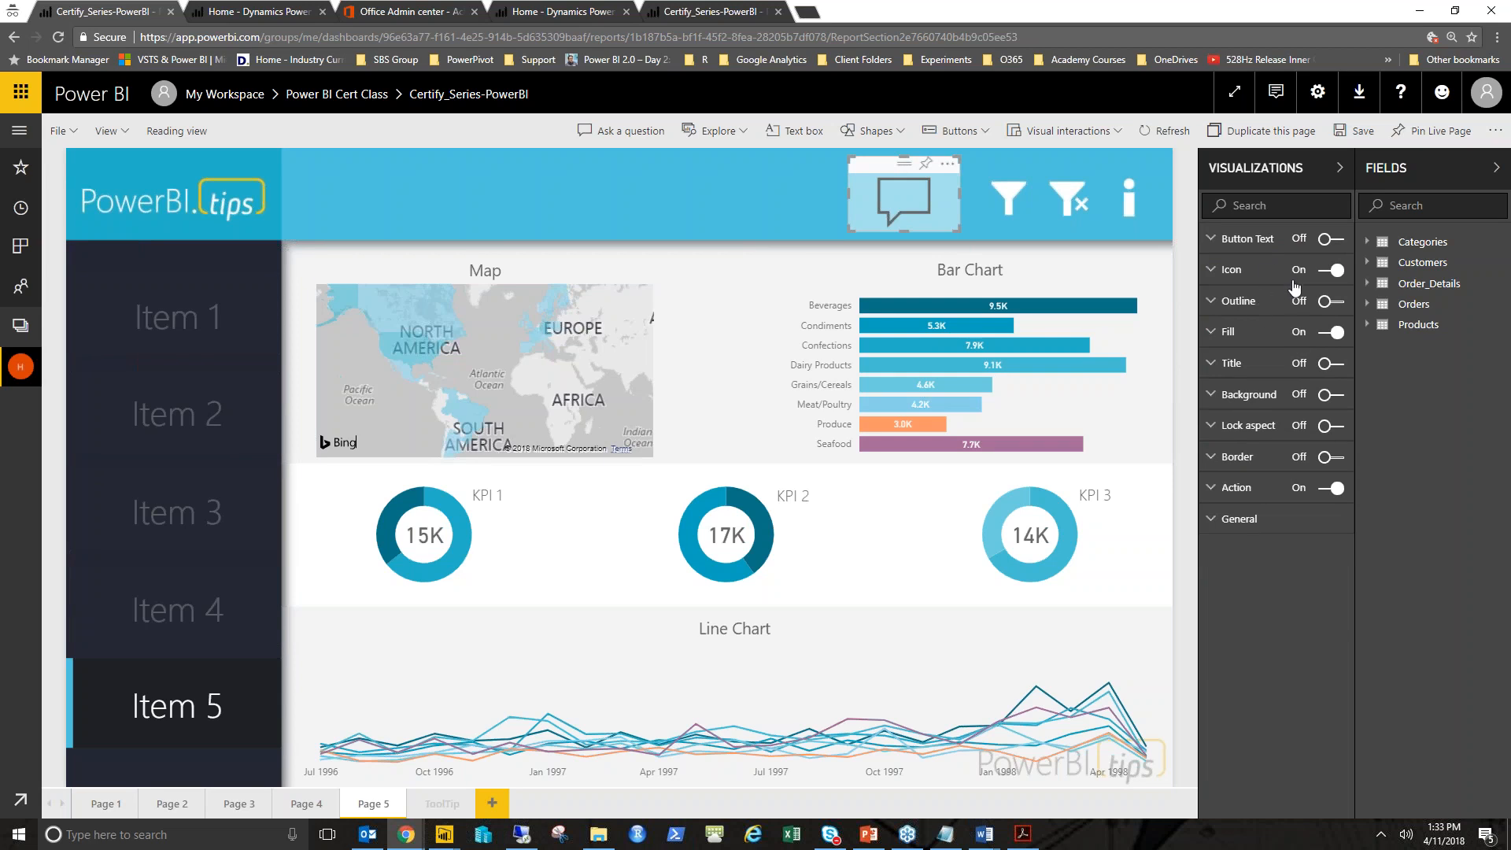
{"action": "left_click", "coordinate": [1322, 240]}
{"action": "left_click", "coordinate": [1275, 239]}
{"action": "left_click", "coordinate": [1263, 269]}
{"action": "left_click", "coordinate": [1259, 308]}
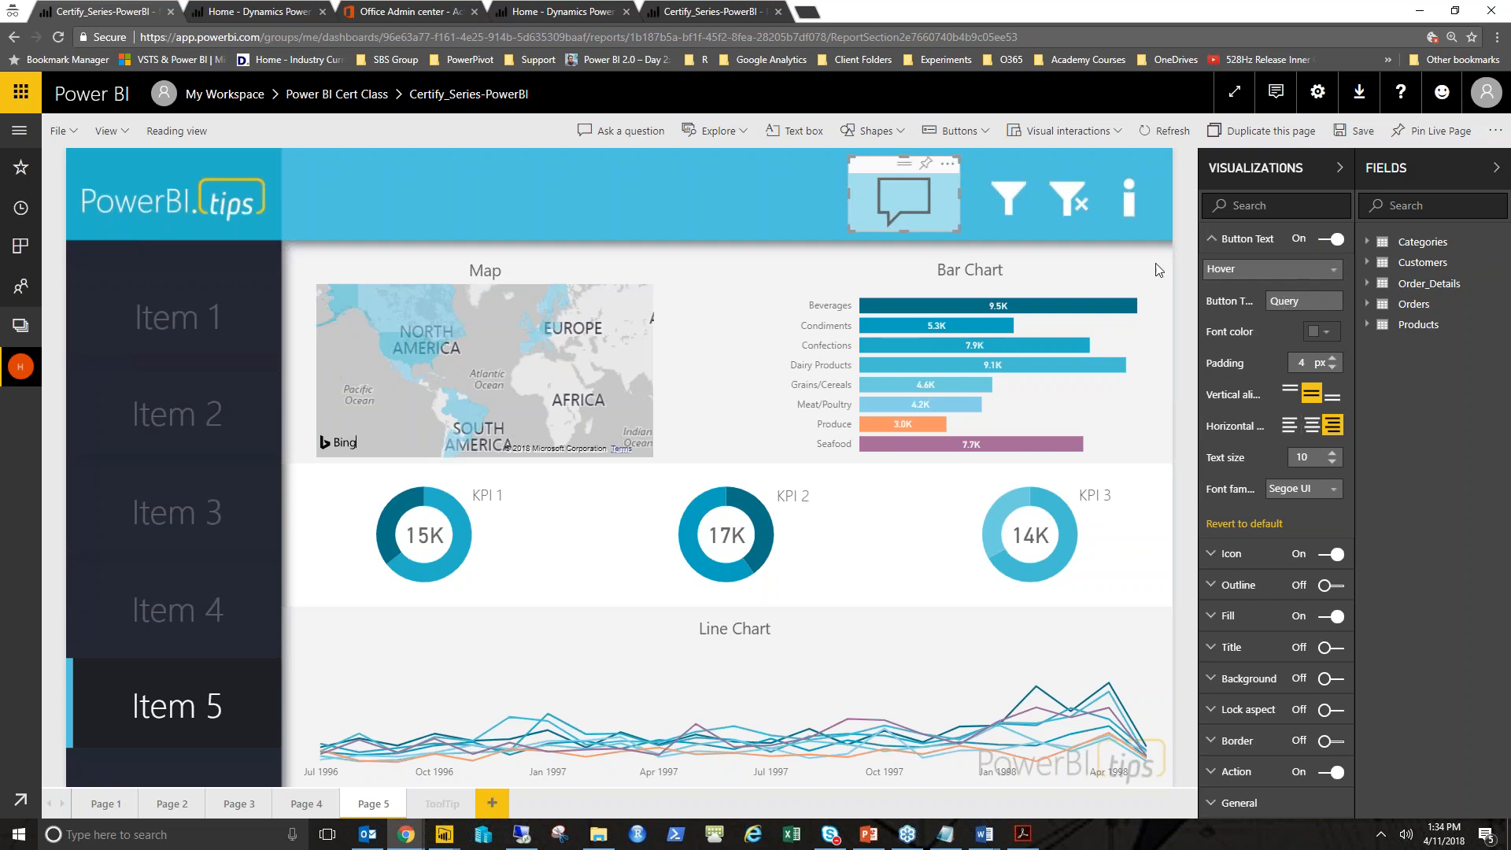
- Give the Q&A button a red custom fill for its selected state and reduce the fill transparency
{"action": "left_click", "coordinate": [1150, 229]}
{"action": "left_click", "coordinate": [719, 192]}
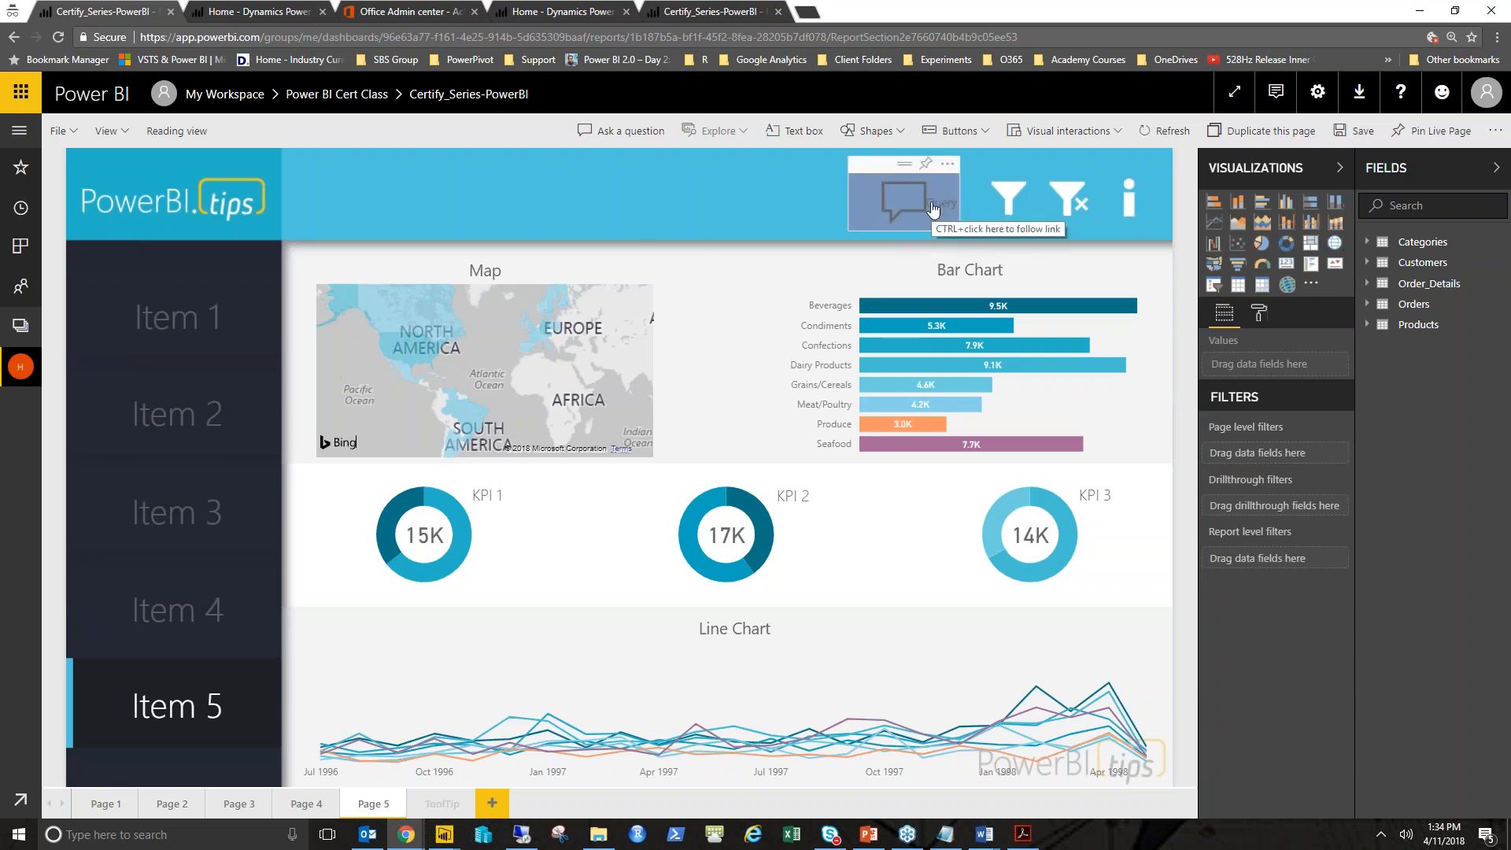
{"action": "left_click", "coordinate": [894, 165]}
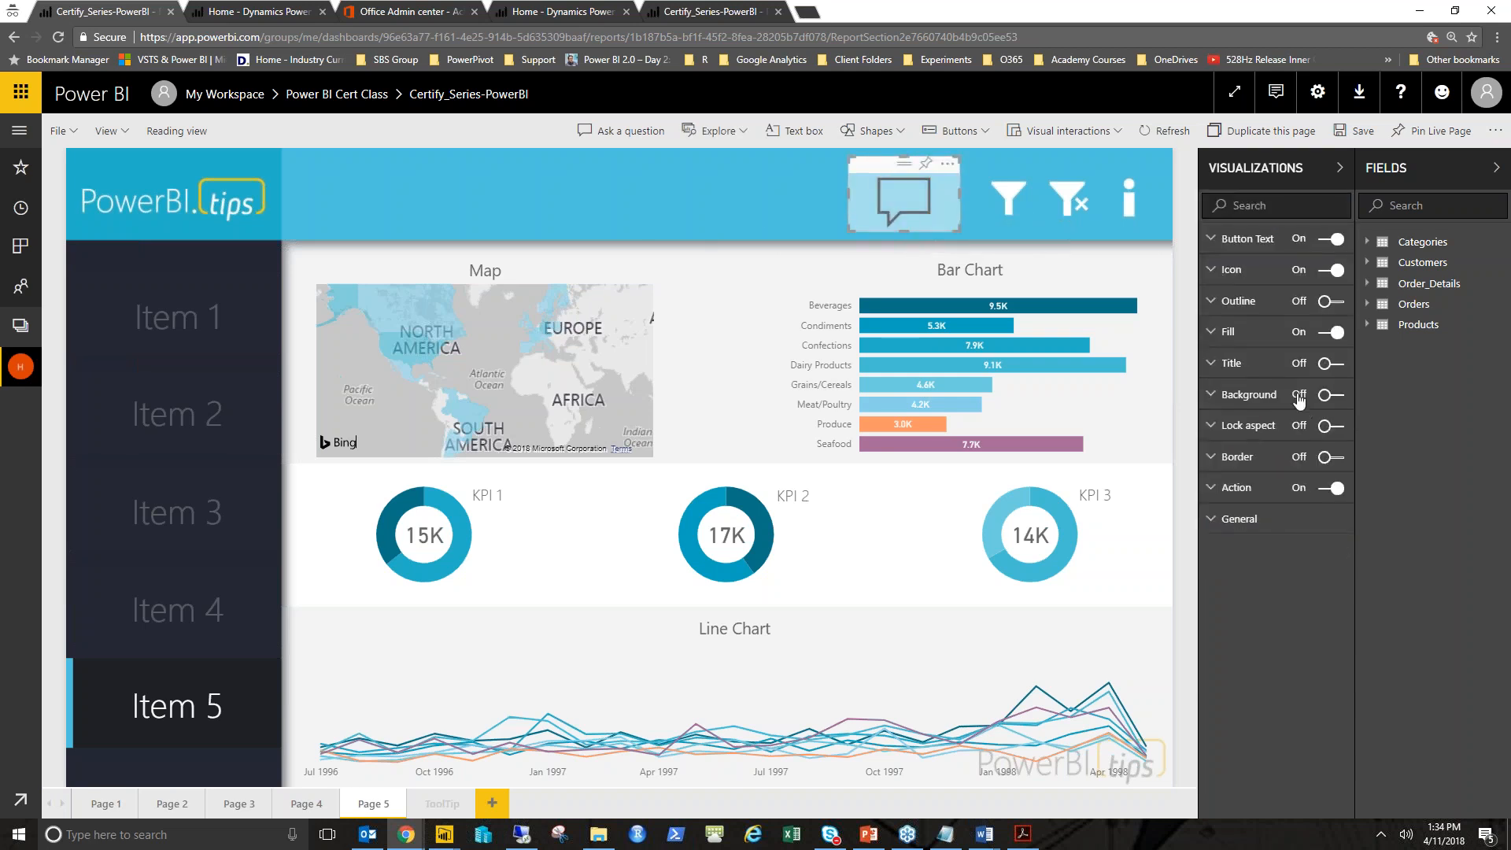
{"action": "left_click", "coordinate": [1274, 336]}
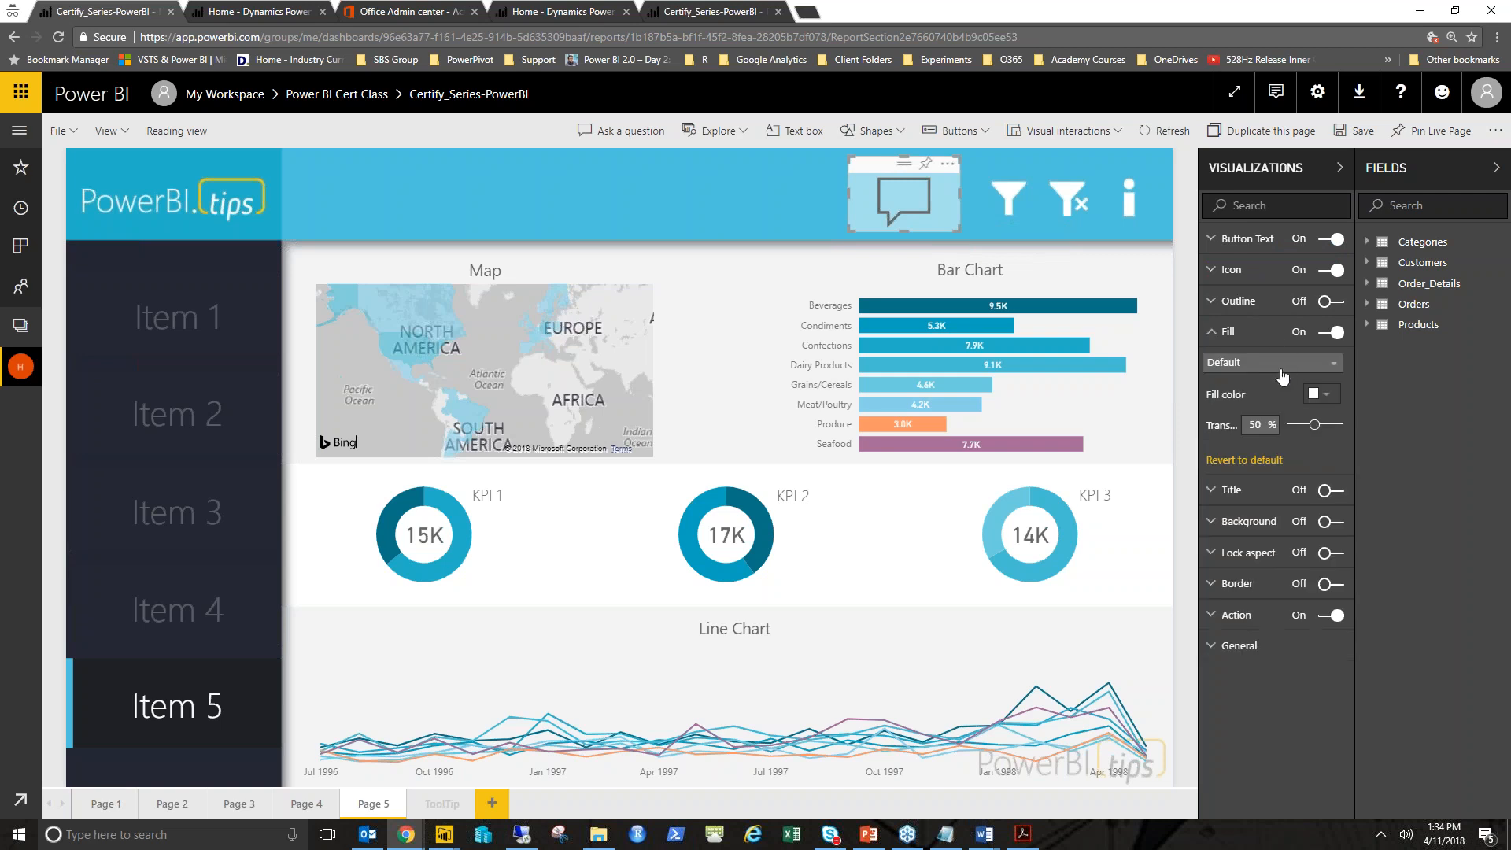
{"action": "left_click", "coordinate": [1281, 364]}
{"action": "left_click", "coordinate": [1250, 425]}
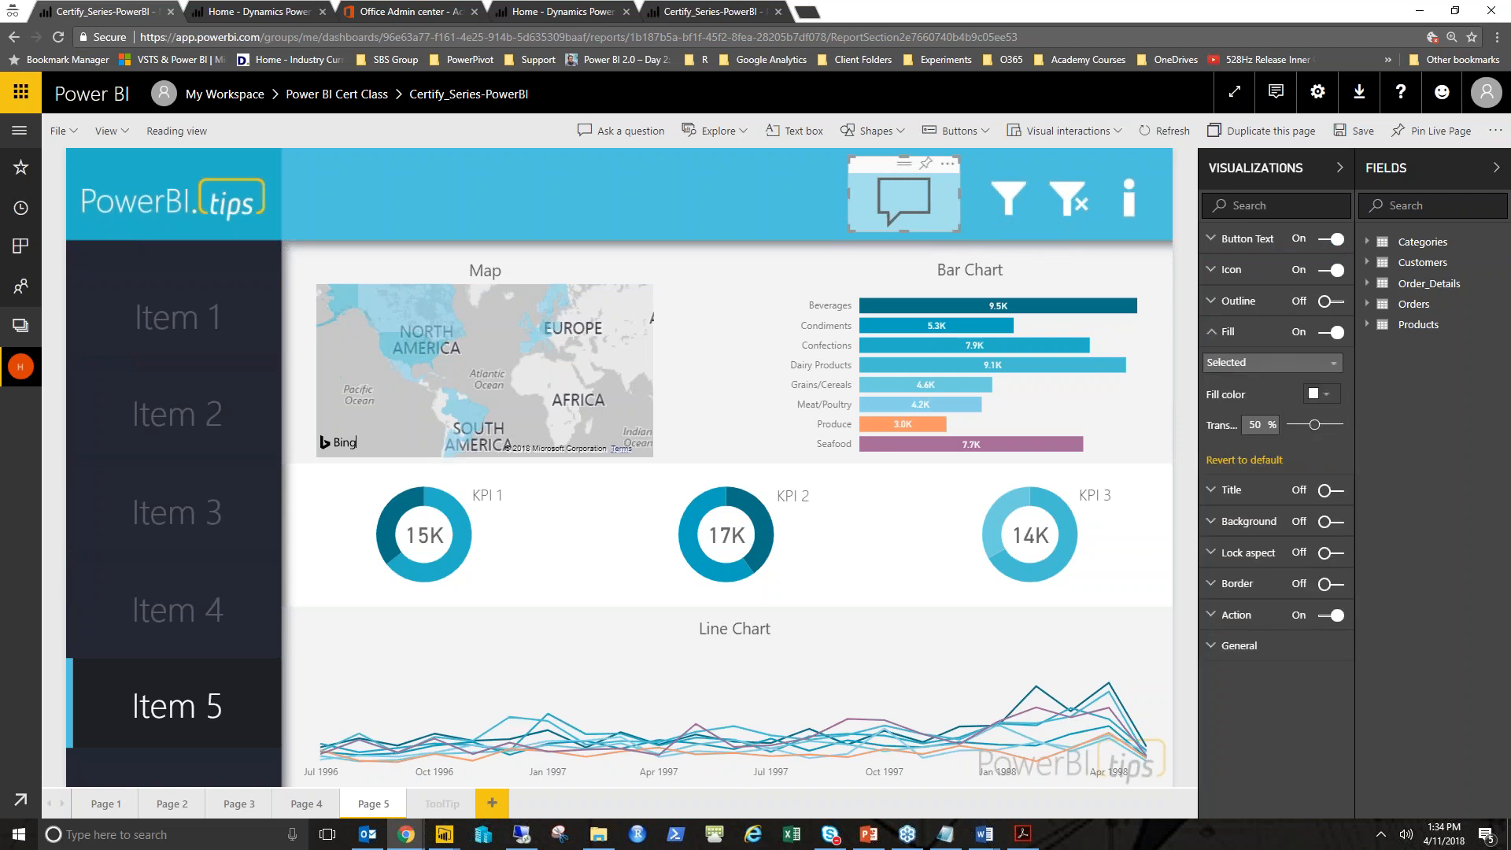
{"action": "left_click", "coordinate": [1325, 397]}
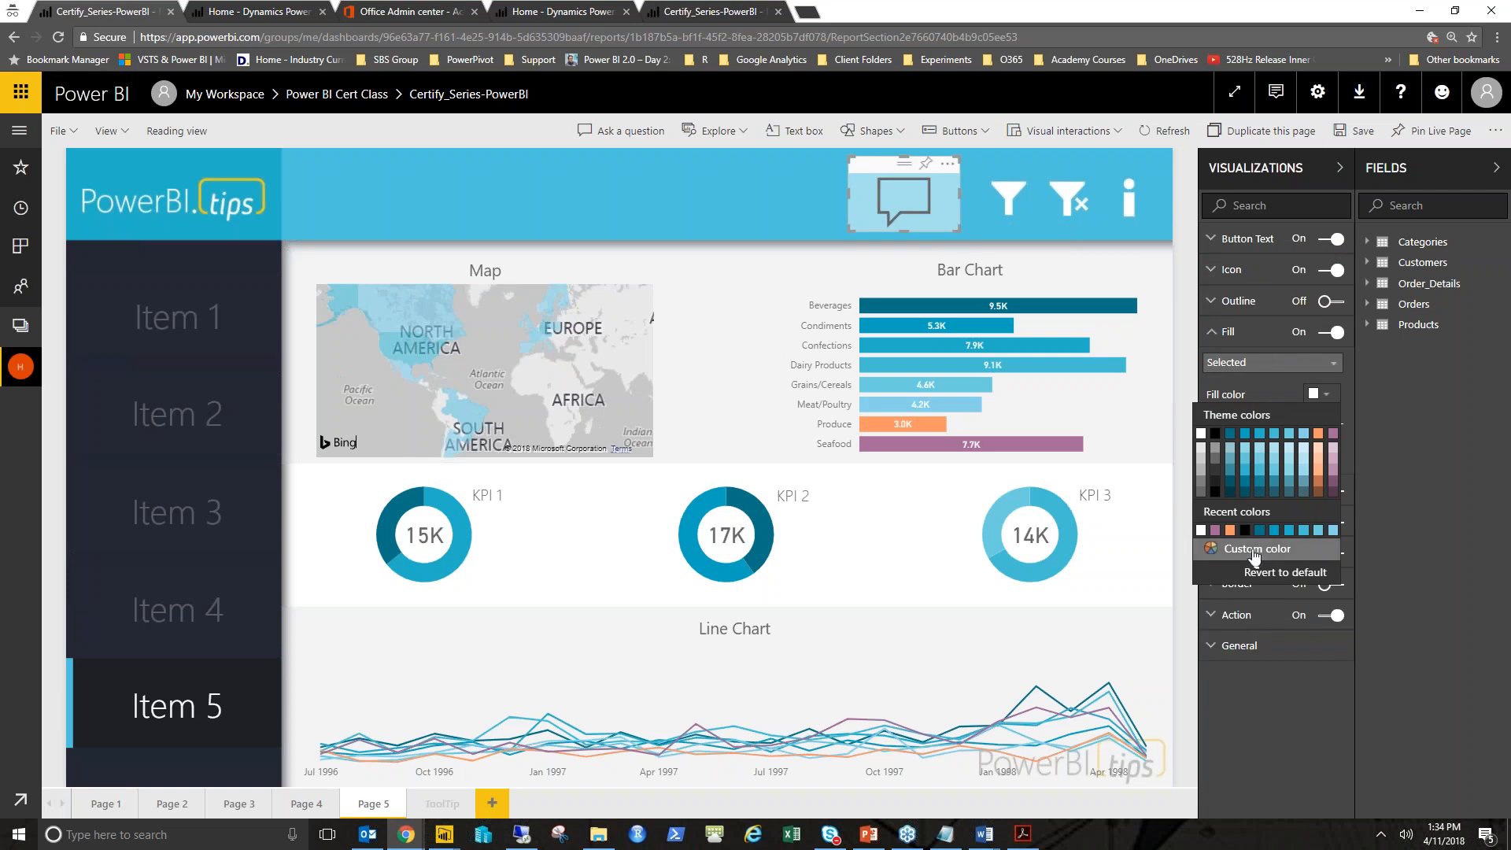
{"action": "left_click", "coordinate": [1279, 554]}
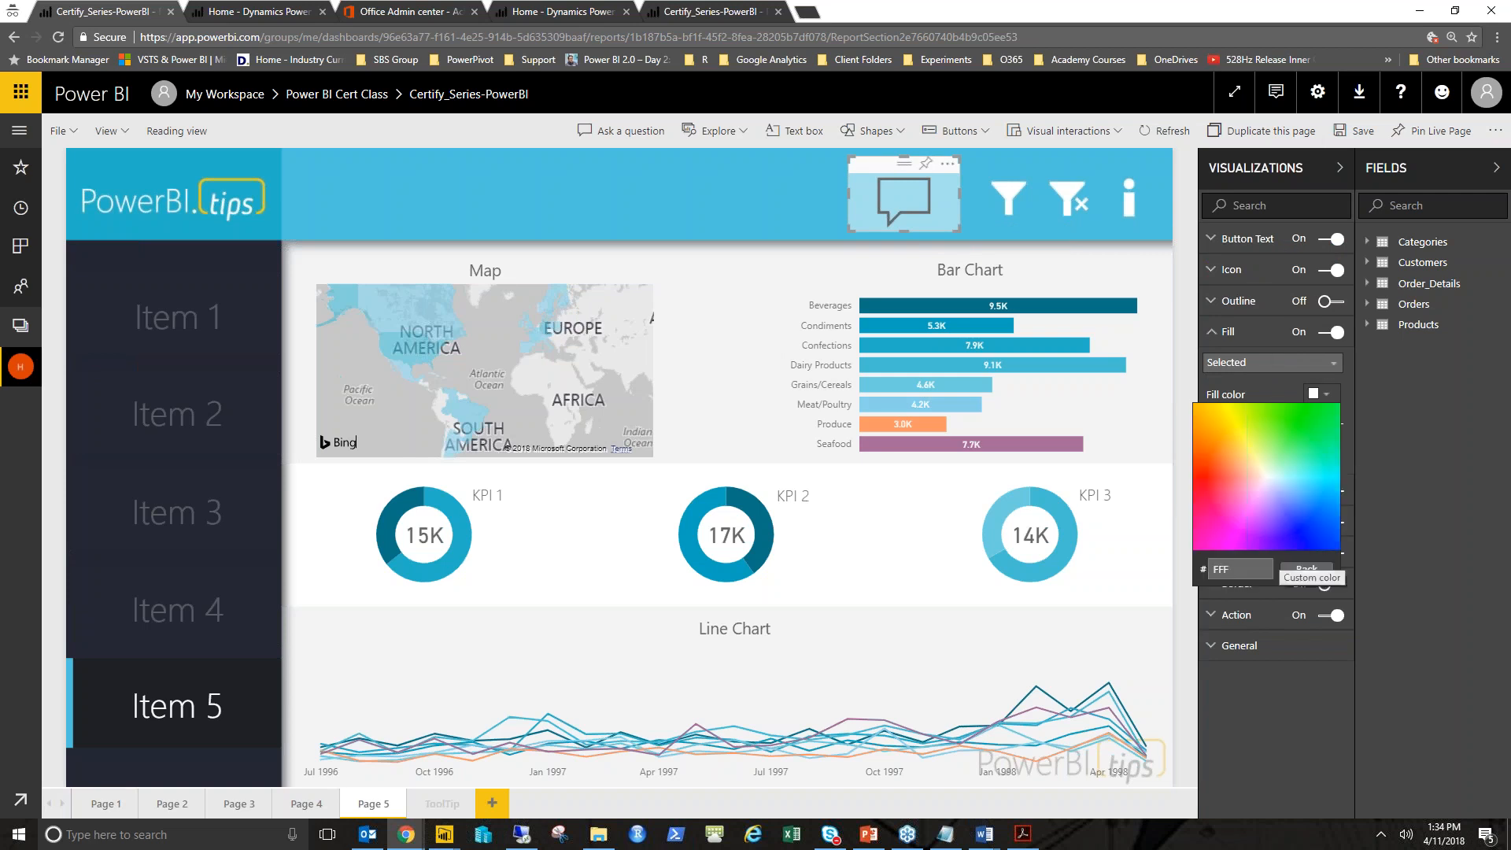
{"action": "left_click", "coordinate": [1200, 477]}
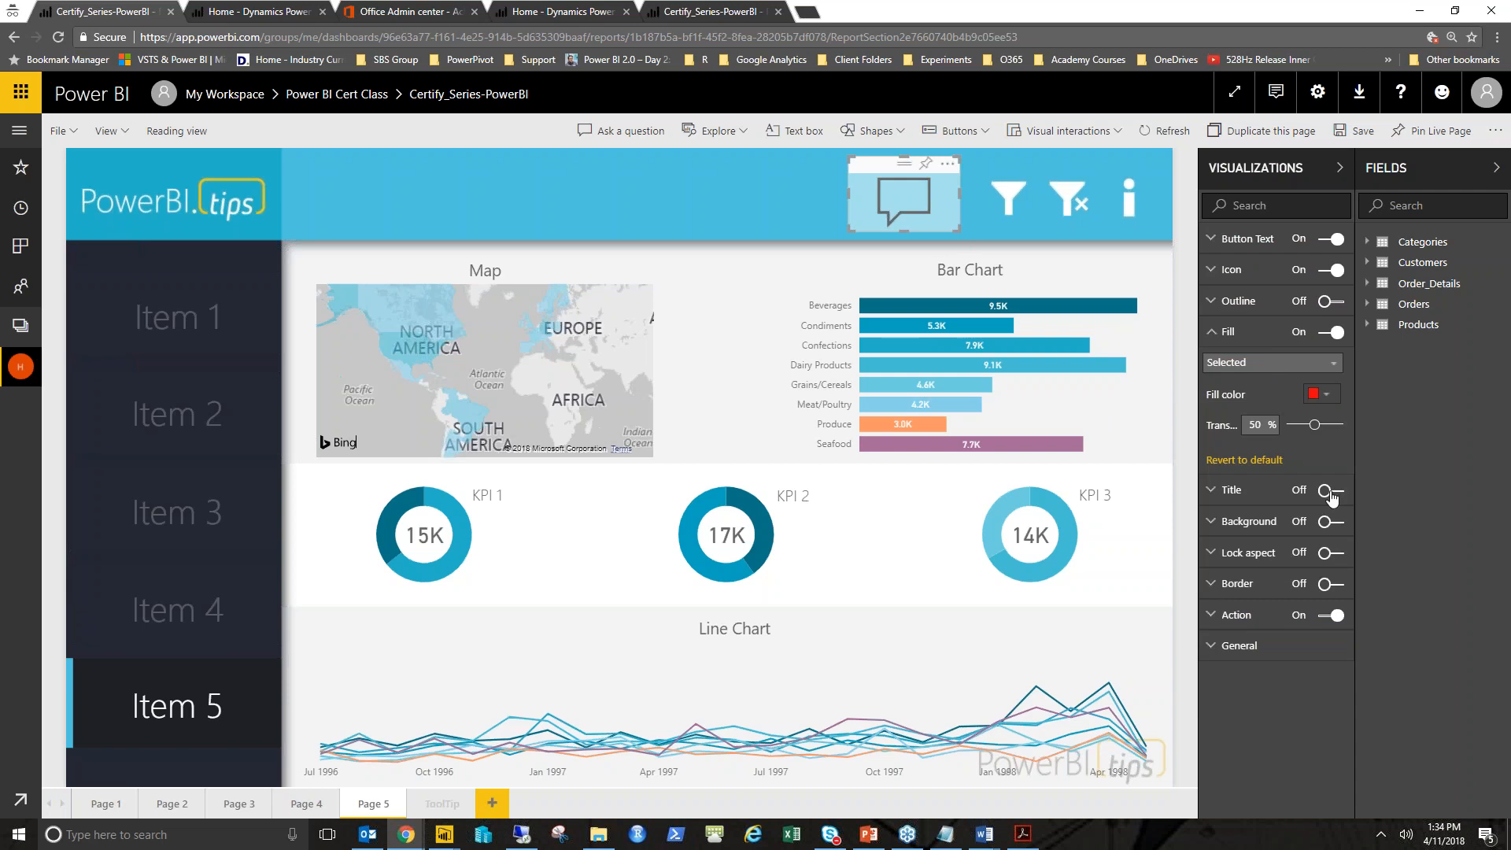
{"action": "left_click_drag", "start_coordinate": [1314, 425], "coordinate": [1291, 425]}
- Collapse the visualizations pane, switch to reading view and save the report changes
{"action": "left_click", "coordinate": [1219, 366]}
{"action": "left_click", "coordinate": [1227, 367]}
{"action": "left_click", "coordinate": [1254, 183]}
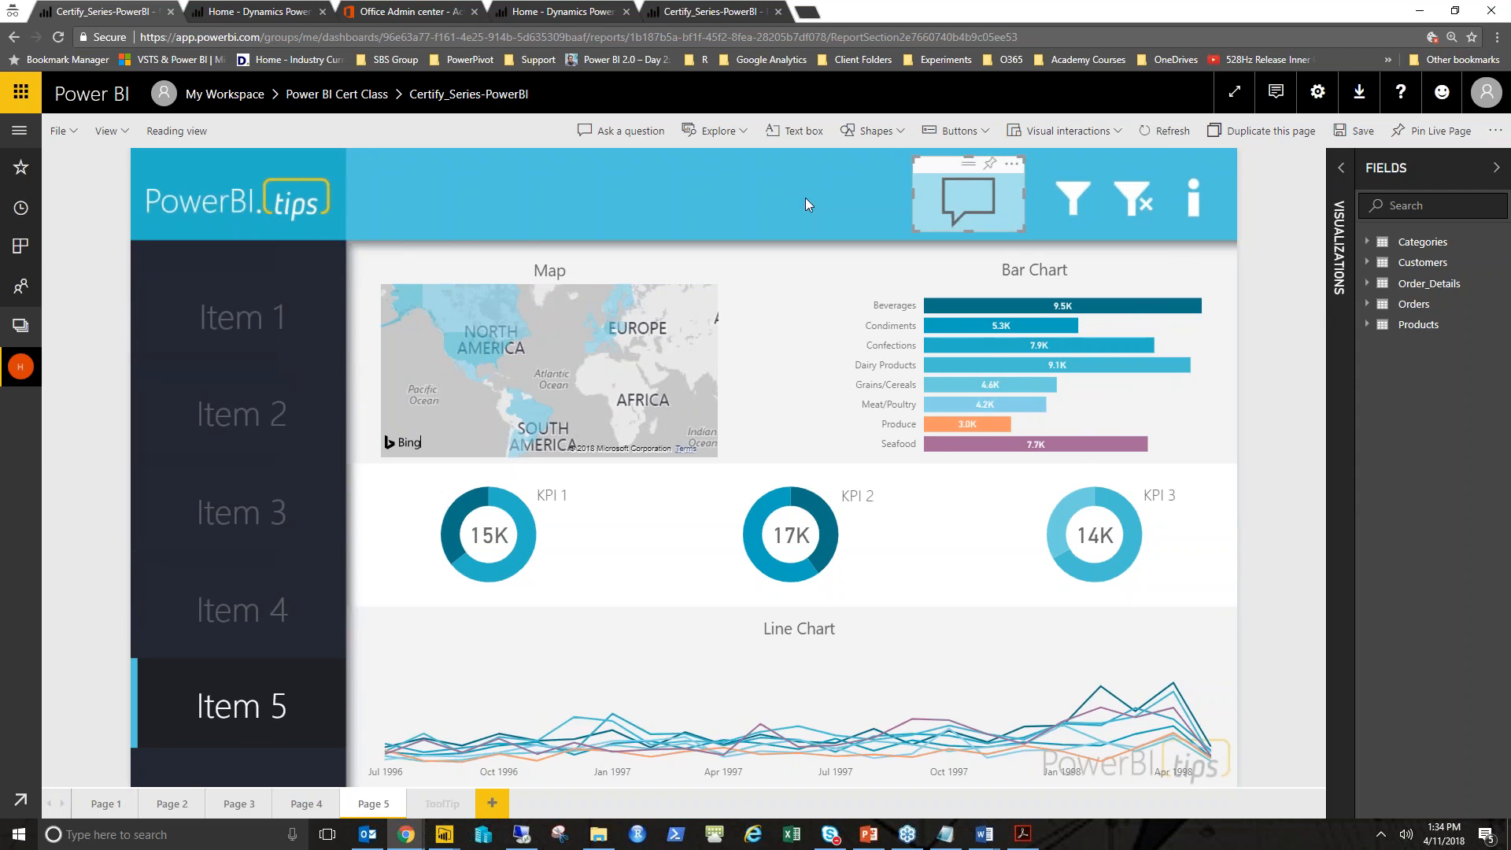
{"action": "left_click", "coordinate": [177, 131]}
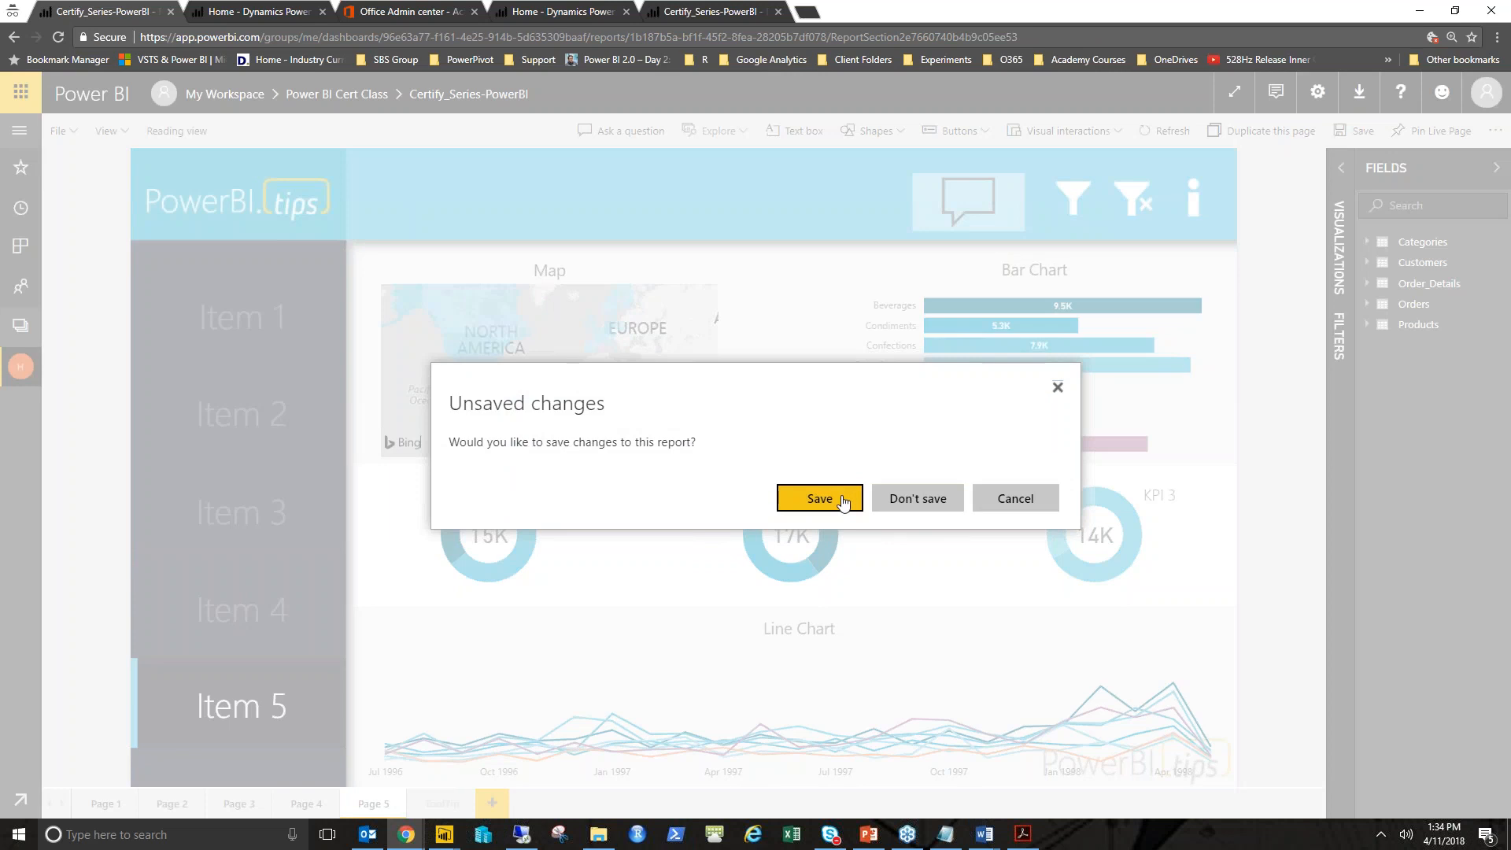
{"action": "left_click", "coordinate": [842, 501]}
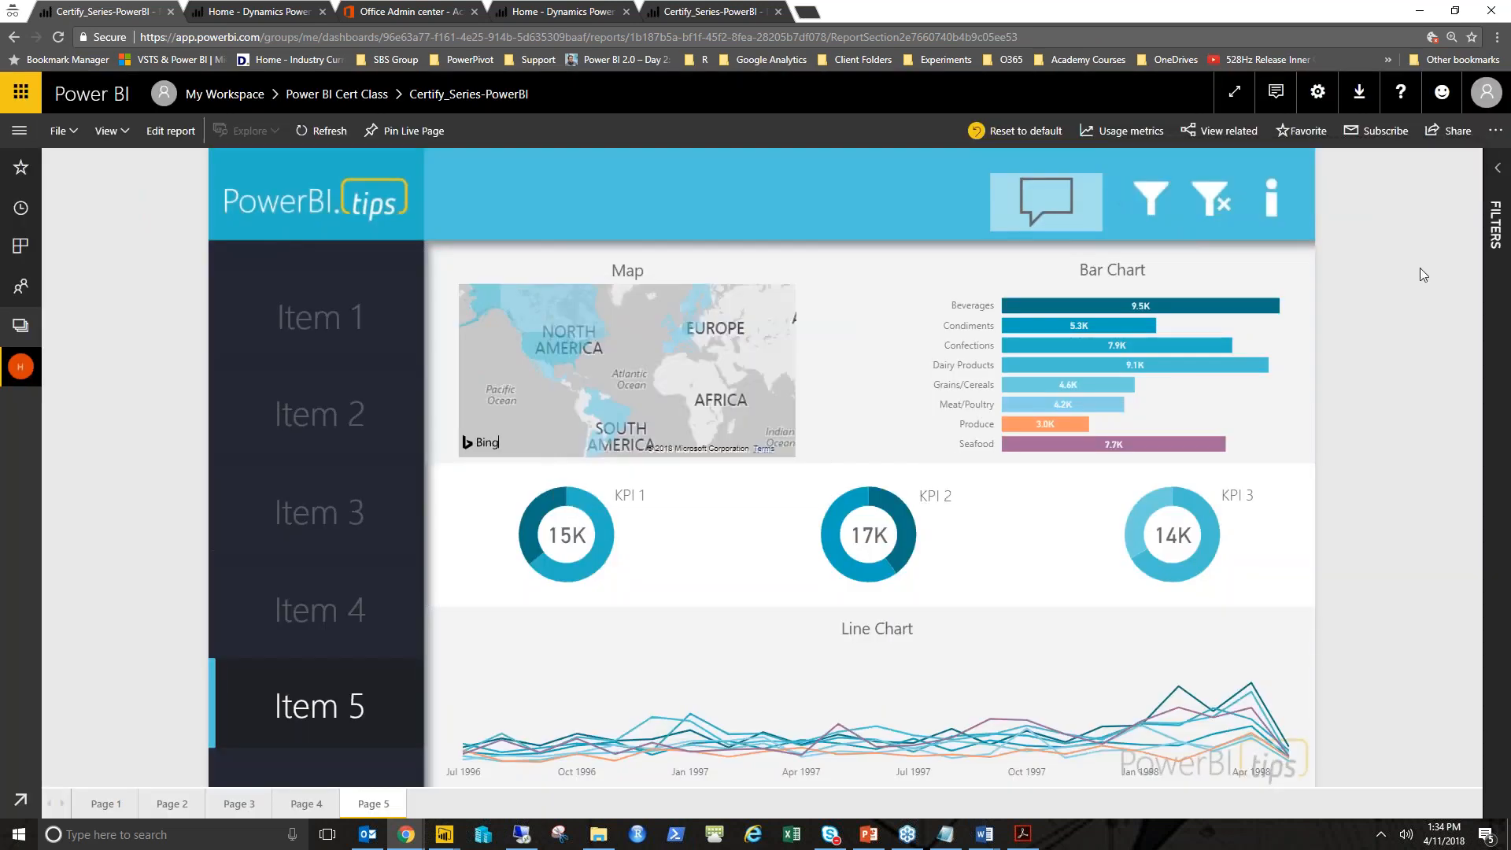
- Test the Q&A button in reading view by opening and closing its Q&A window
{"action": "left_click", "coordinate": [1047, 203]}
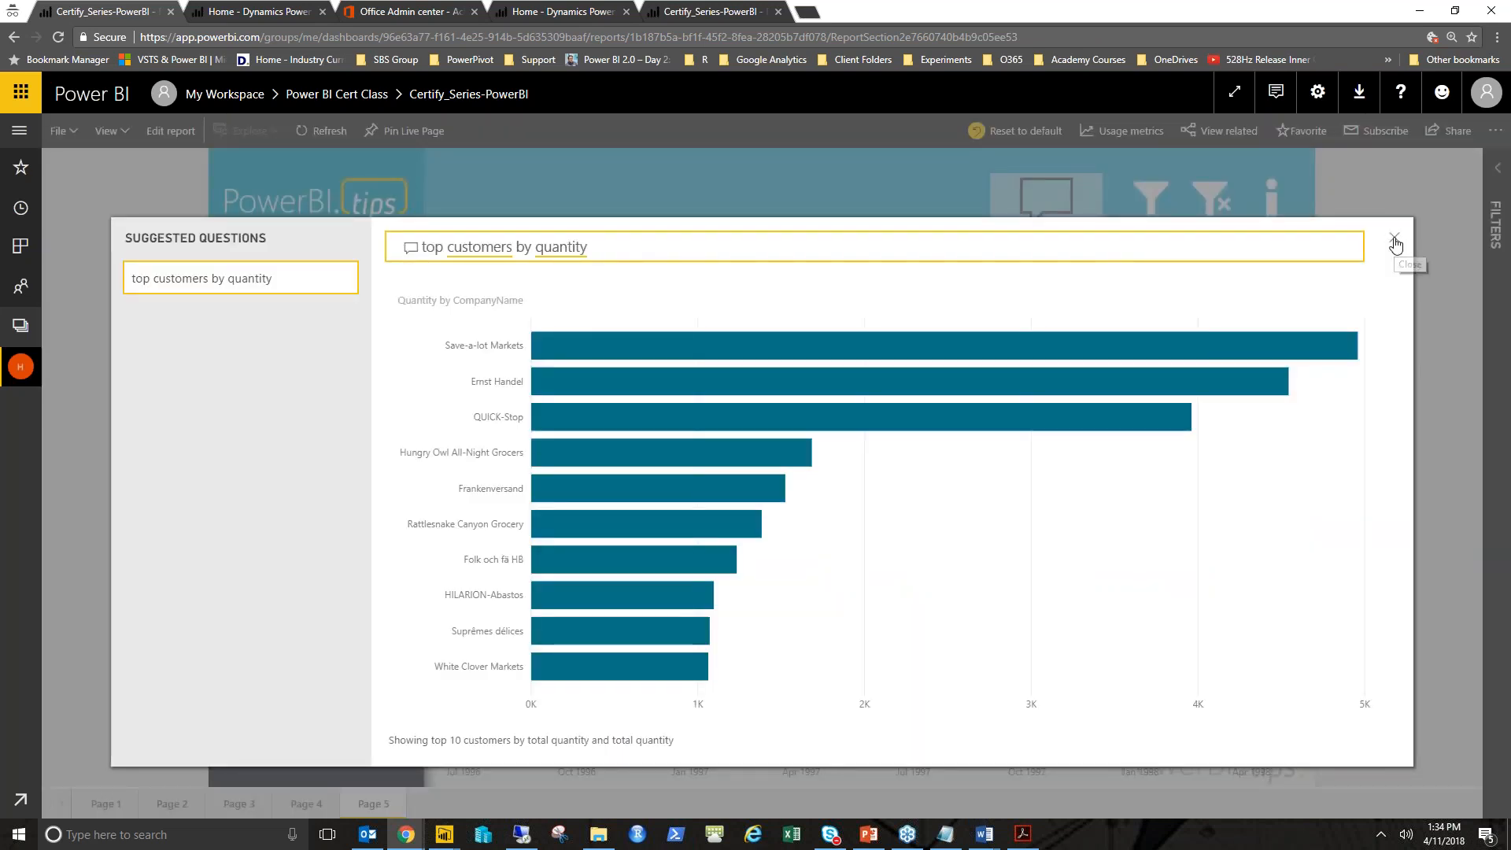
{"action": "left_click", "coordinate": [1394, 240]}
{"action": "left_click", "coordinate": [1088, 218]}
{"action": "left_click", "coordinate": [1394, 240]}
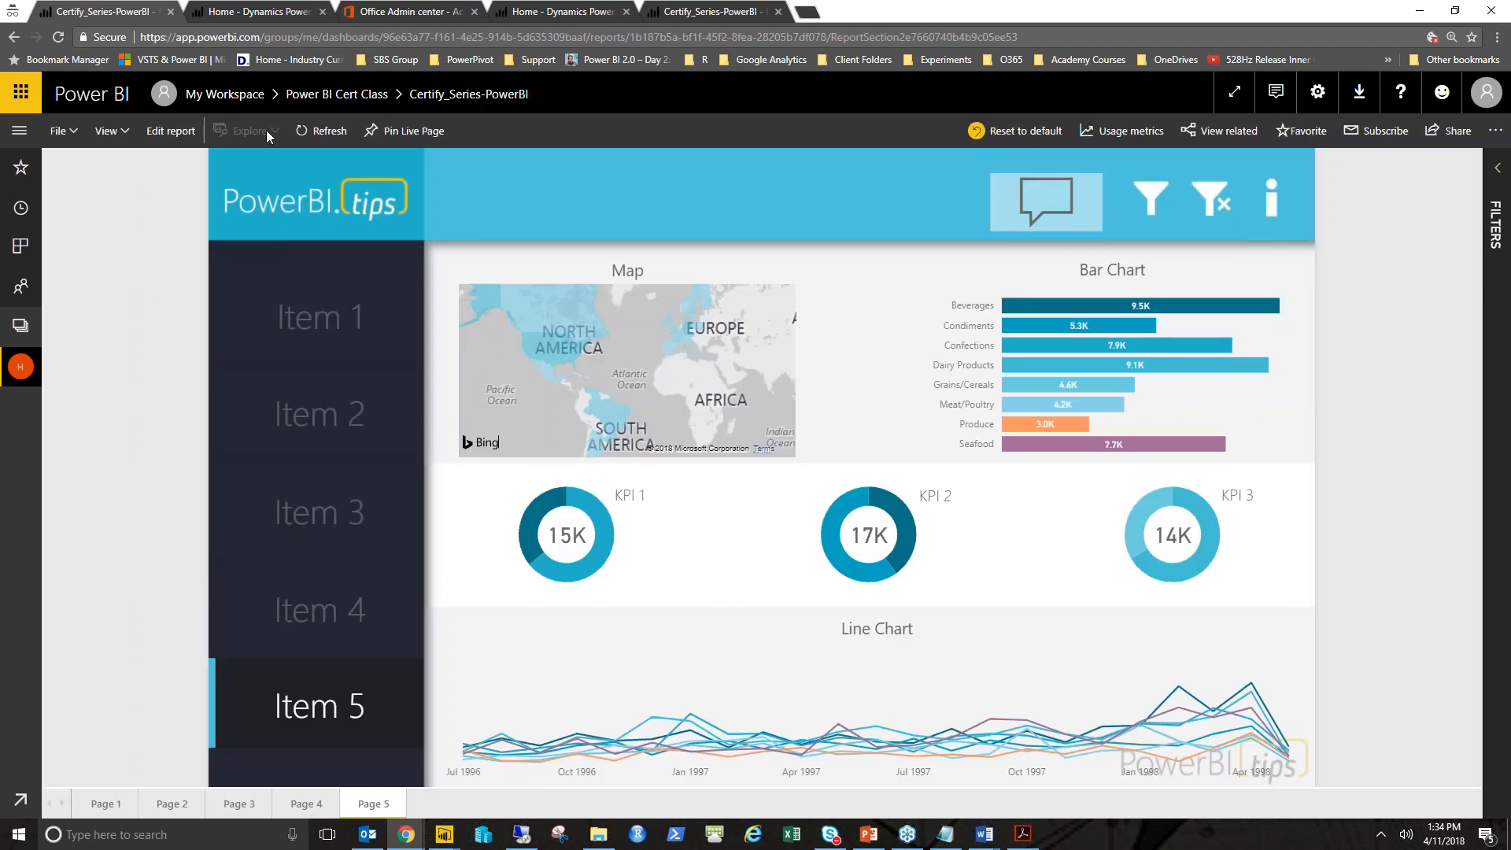
- Return to editing and set the Q&A button's hover-state icon shape to Blank
{"action": "left_click", "coordinate": [169, 131]}
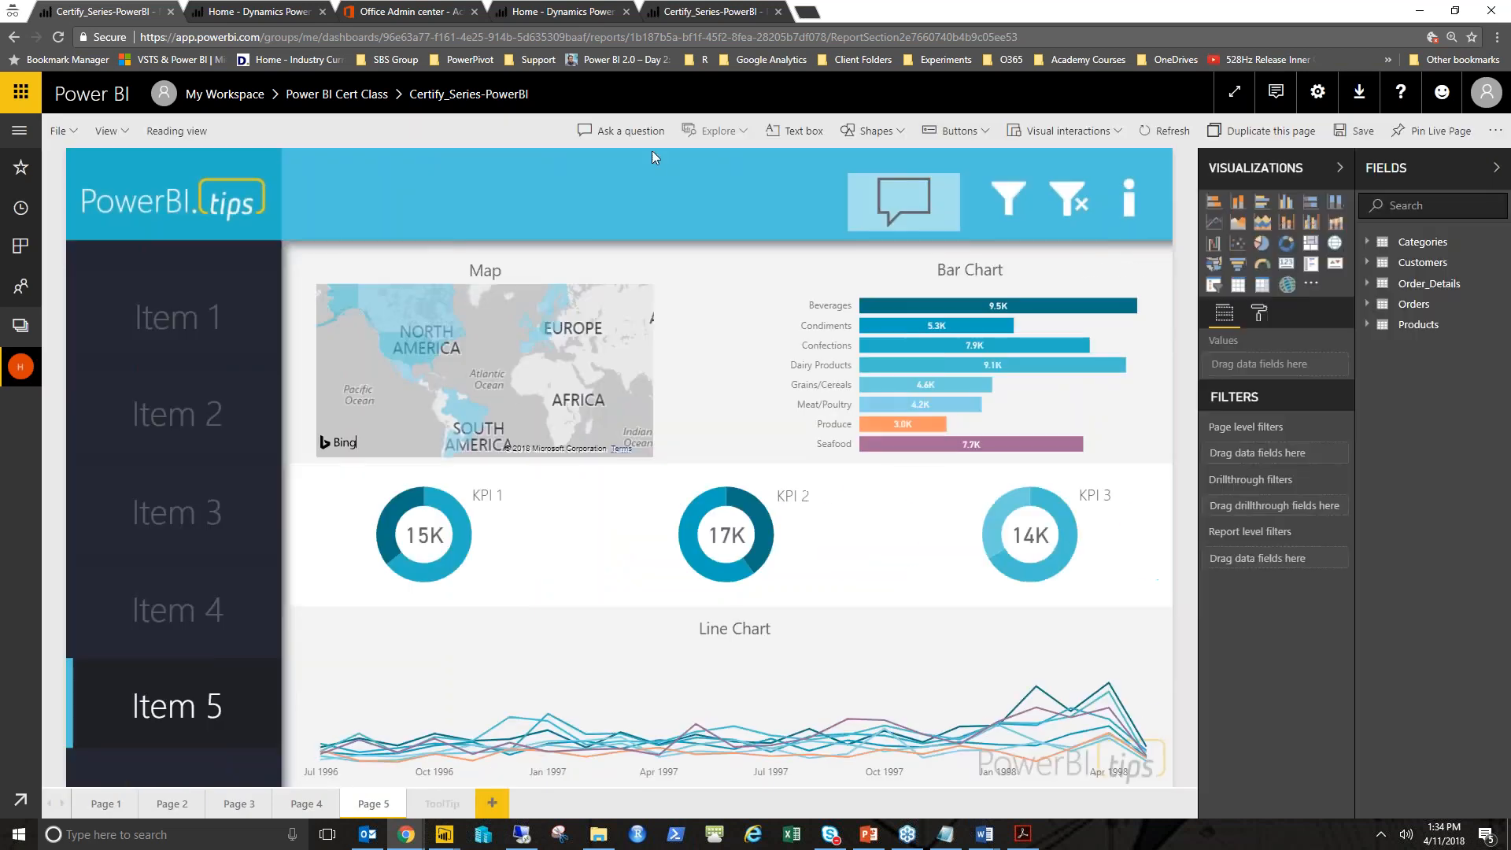
{"action": "left_click", "coordinate": [905, 170]}
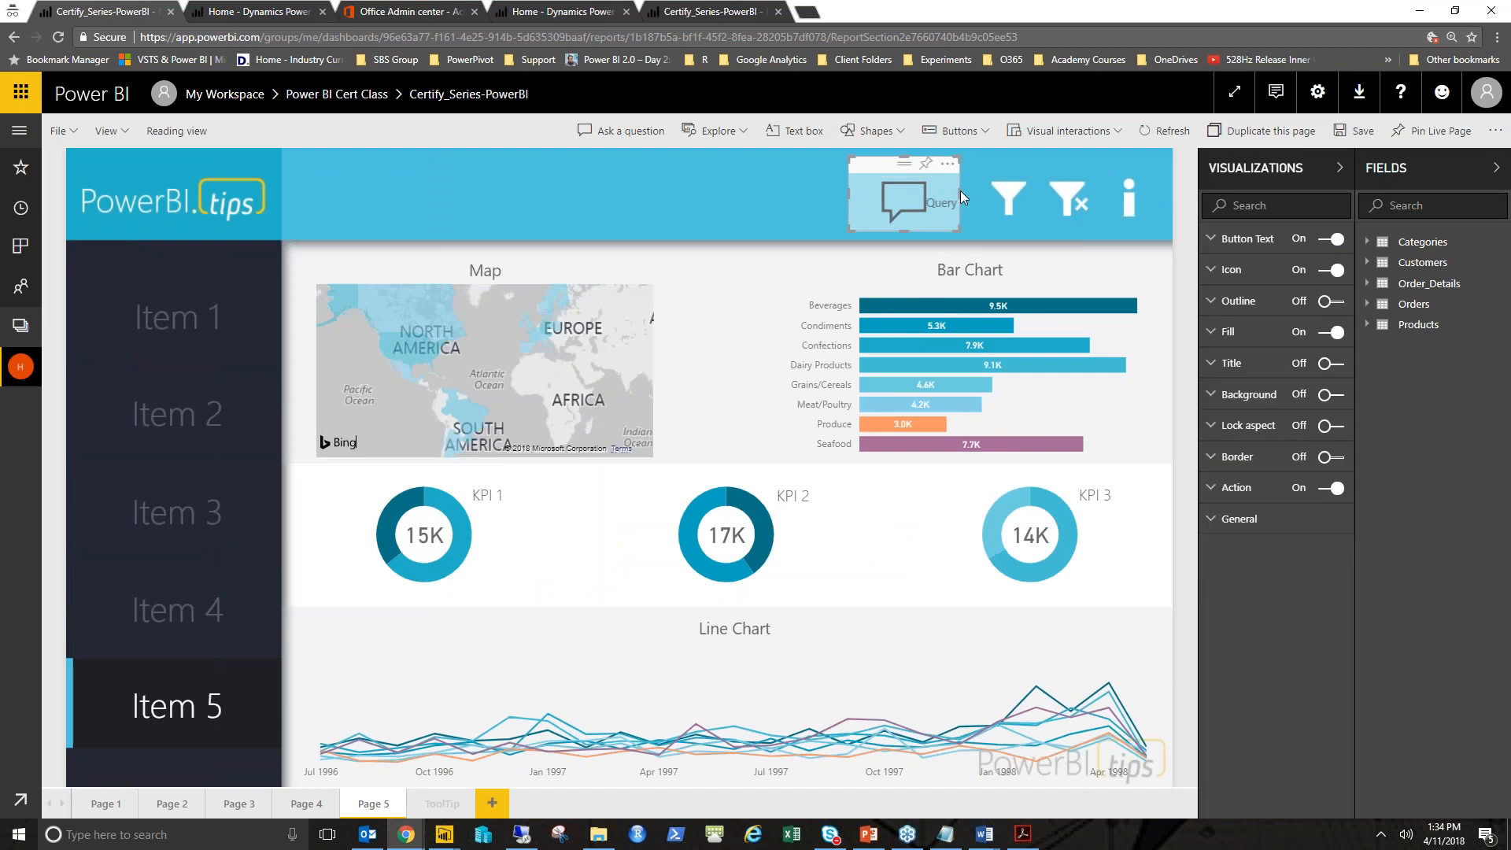
{"action": "left_click", "coordinate": [1271, 247]}
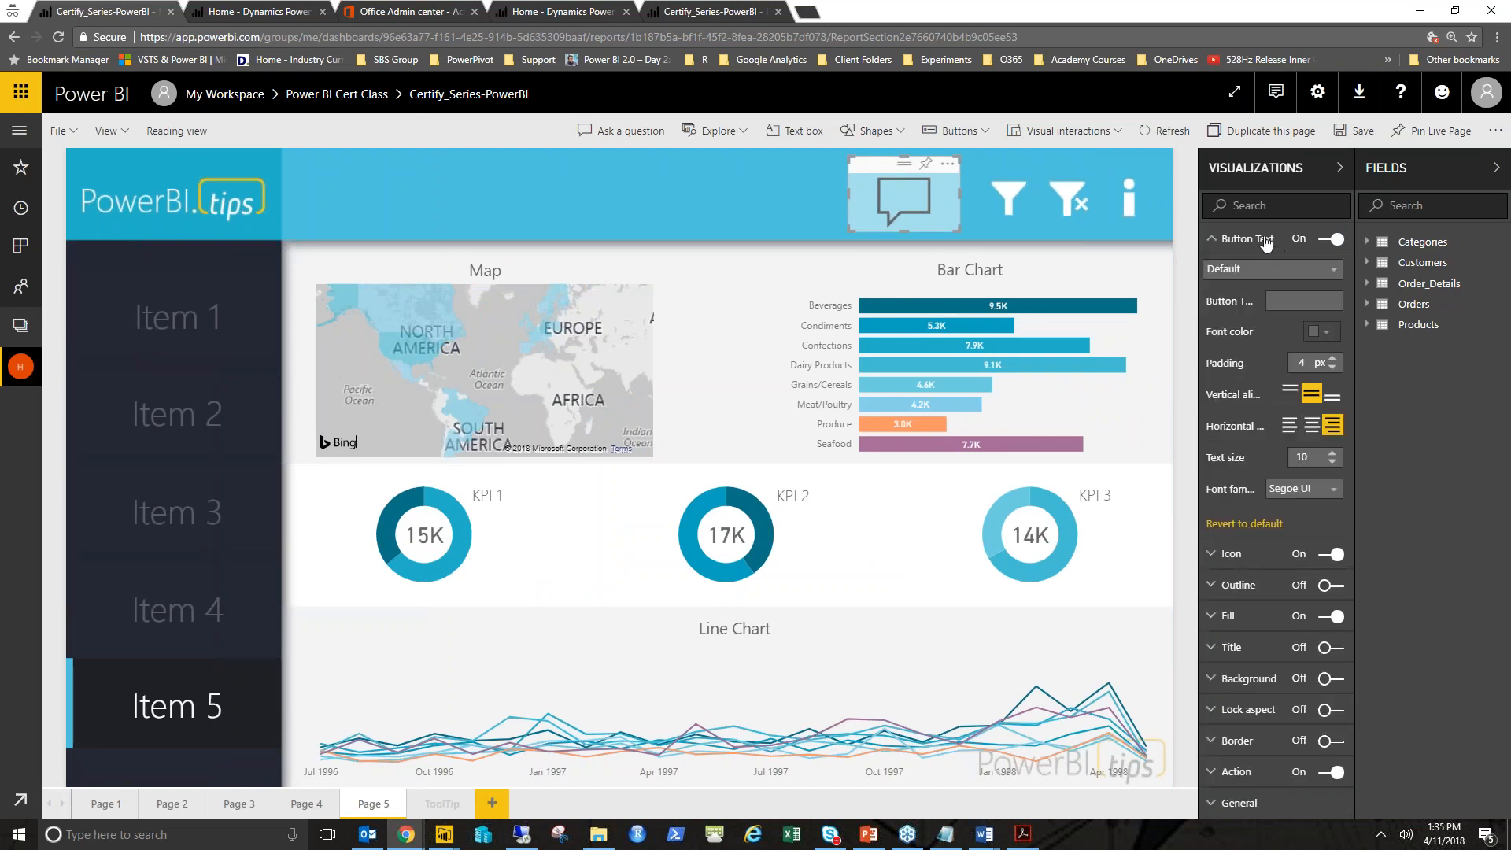
{"action": "left_click", "coordinate": [1271, 248]}
{"action": "left_click", "coordinate": [1268, 273]}
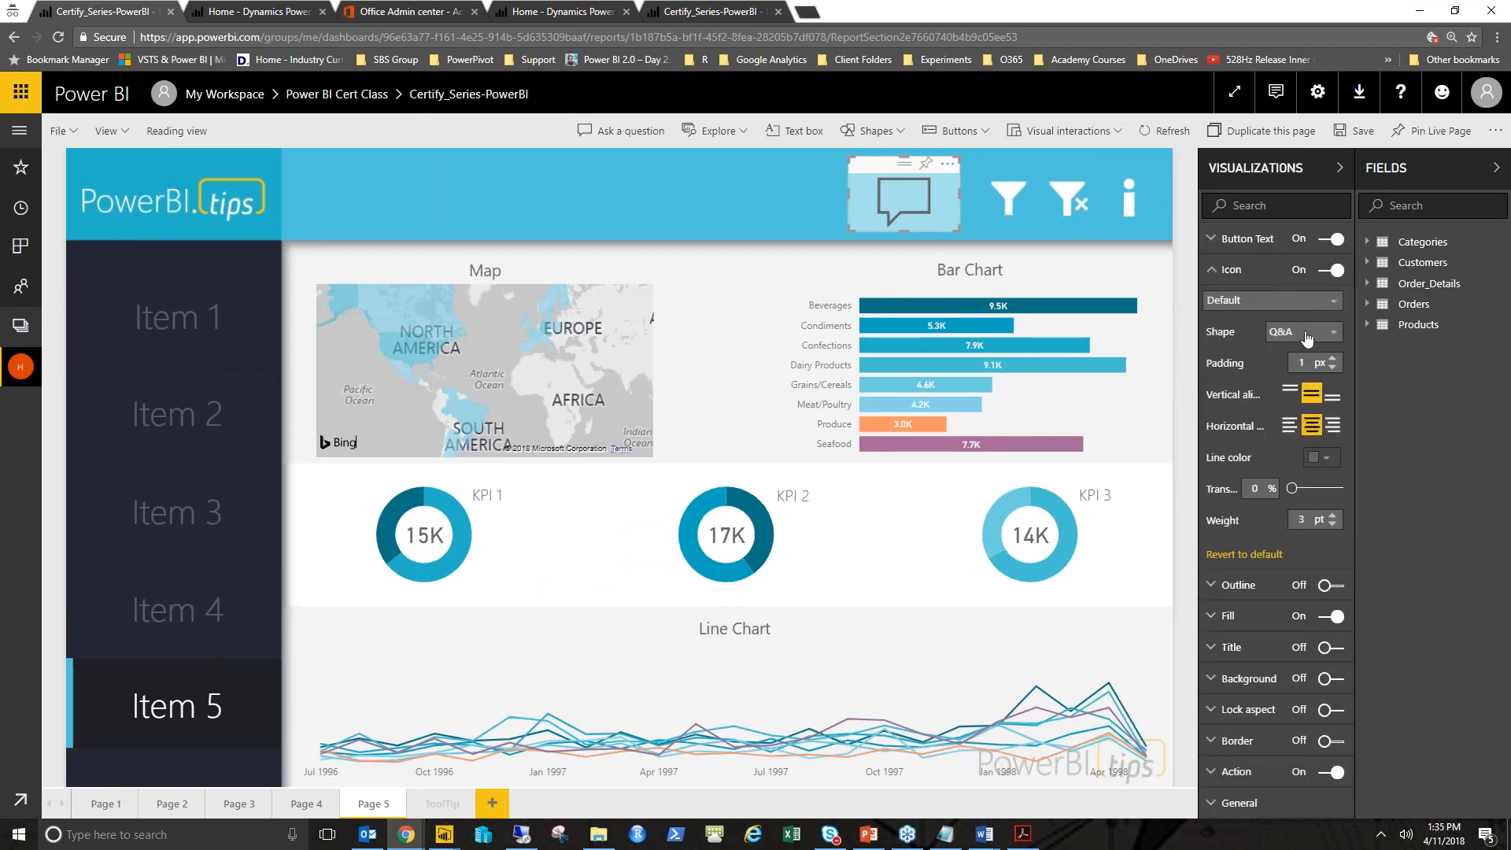
{"action": "left_click", "coordinate": [1303, 334]}
{"action": "left_click", "coordinate": [1304, 300]}
{"action": "left_click", "coordinate": [1306, 339]}
{"action": "left_click", "coordinate": [1309, 333]}
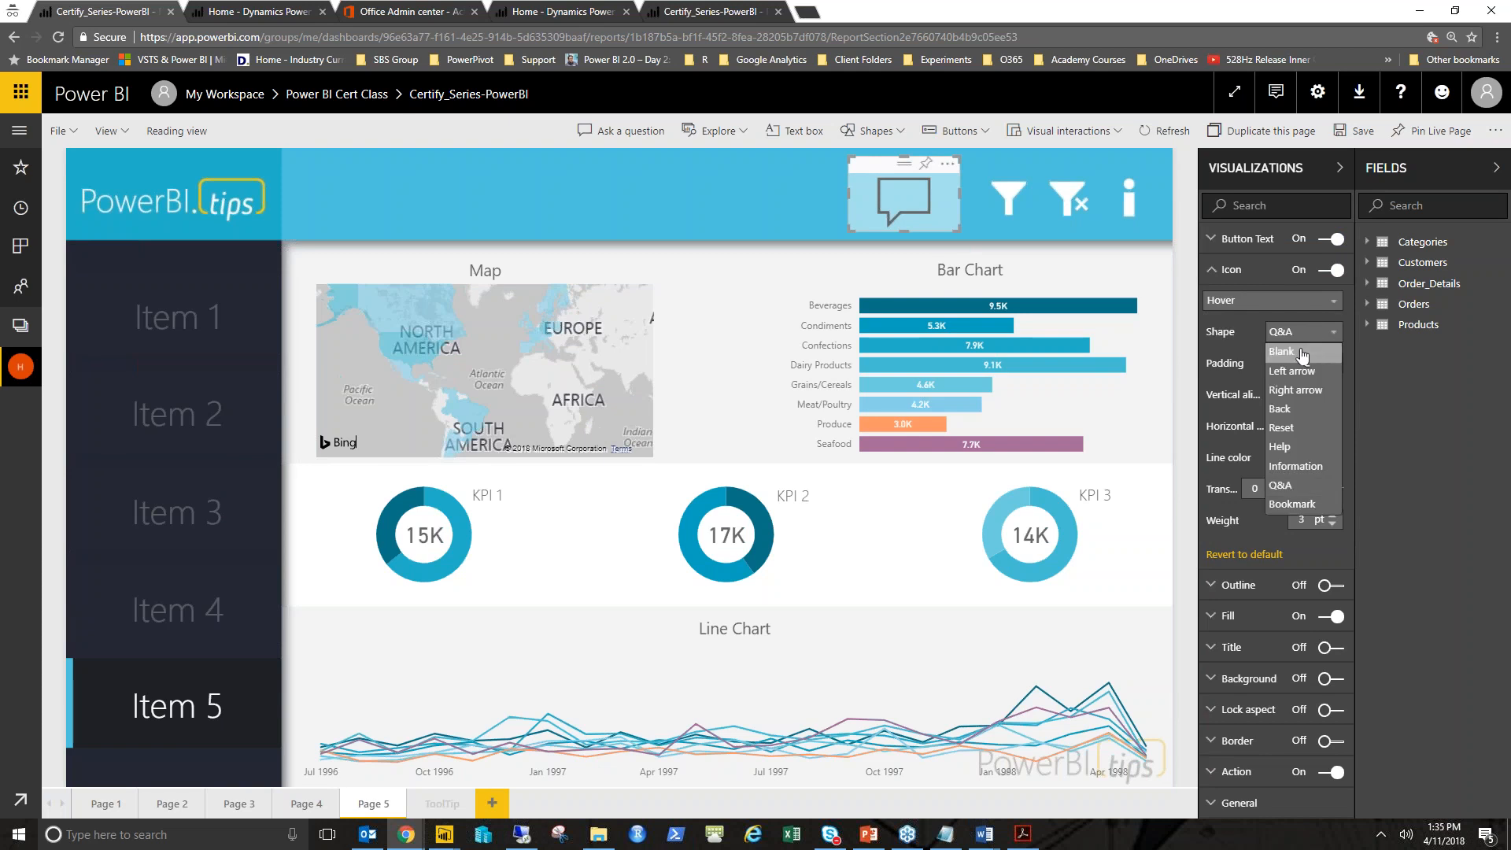
{"action": "left_click", "coordinate": [1302, 352]}
- Set the Q&A button's hover-state text size to 13
{"action": "left_click", "coordinate": [1251, 272]}
{"action": "left_click", "coordinate": [1261, 239]}
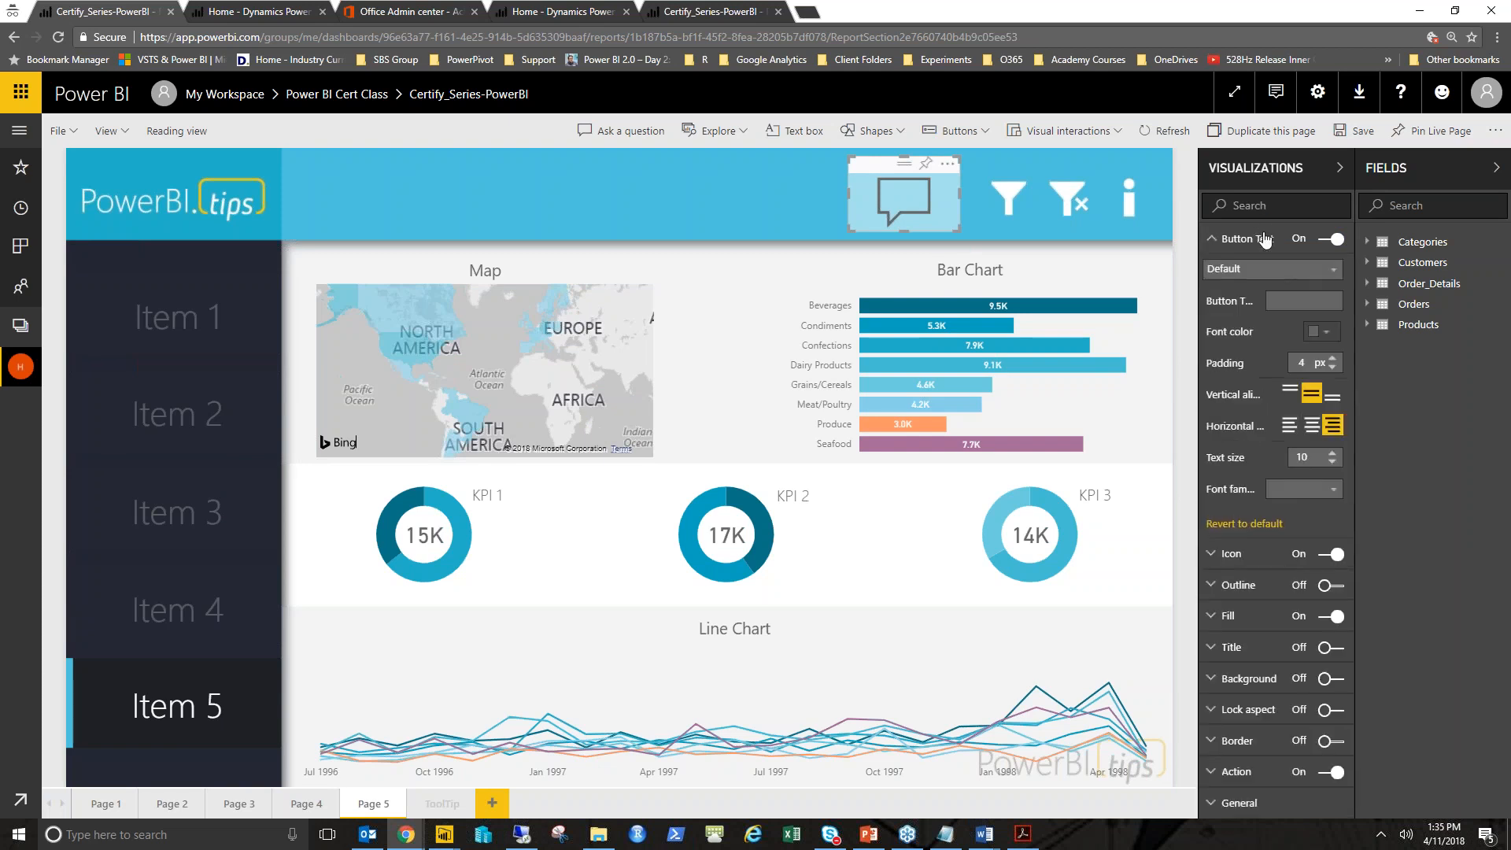
{"action": "left_click", "coordinate": [1270, 272]}
{"action": "left_click", "coordinate": [1267, 300]}
{"action": "left_click", "coordinate": [1315, 426]}
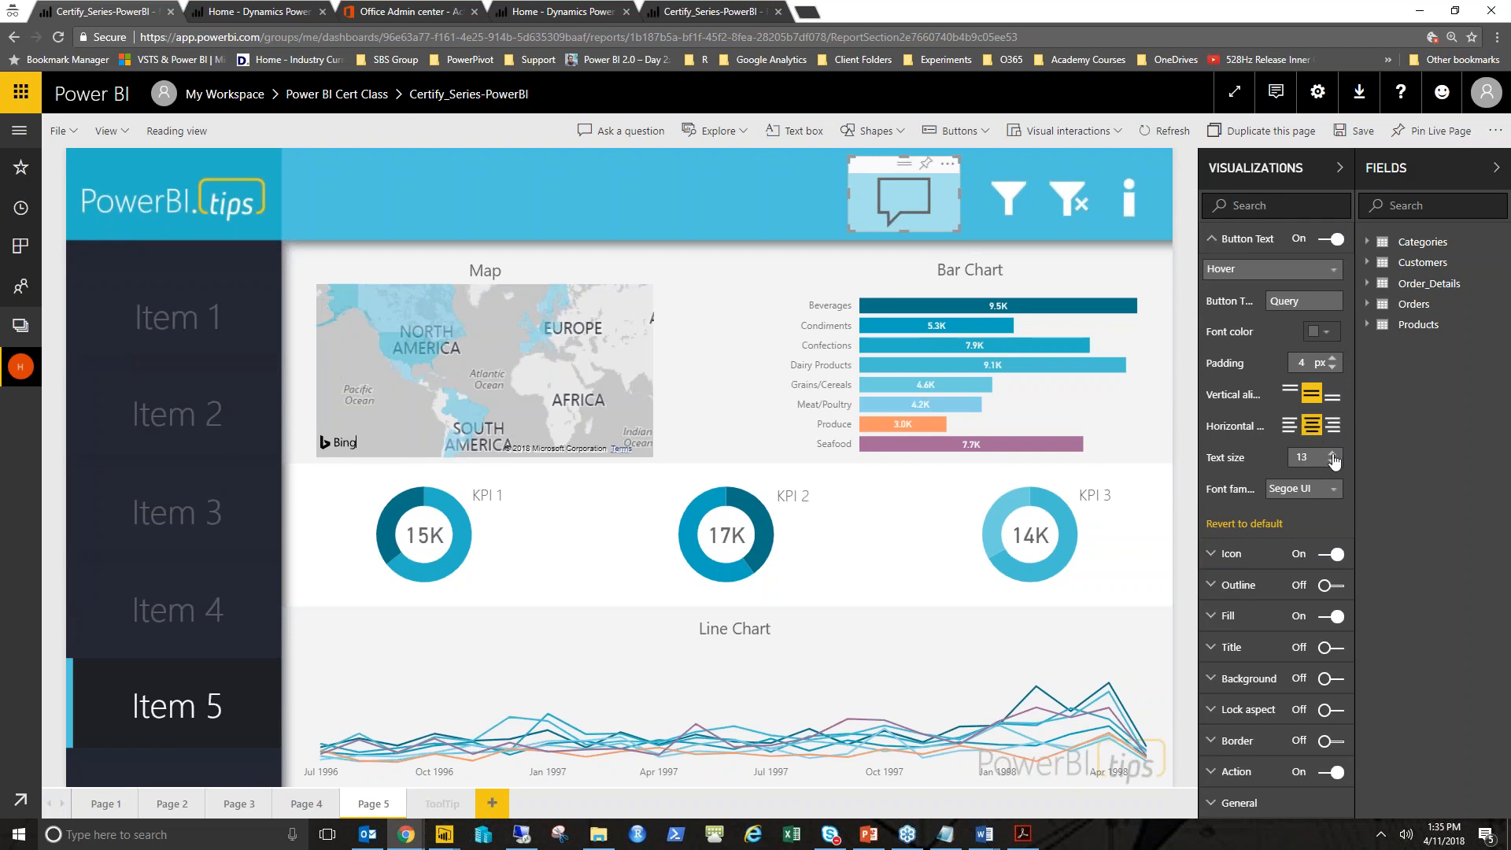
- Deselect the button and save the report
{"action": "left_click", "coordinate": [560, 182]}
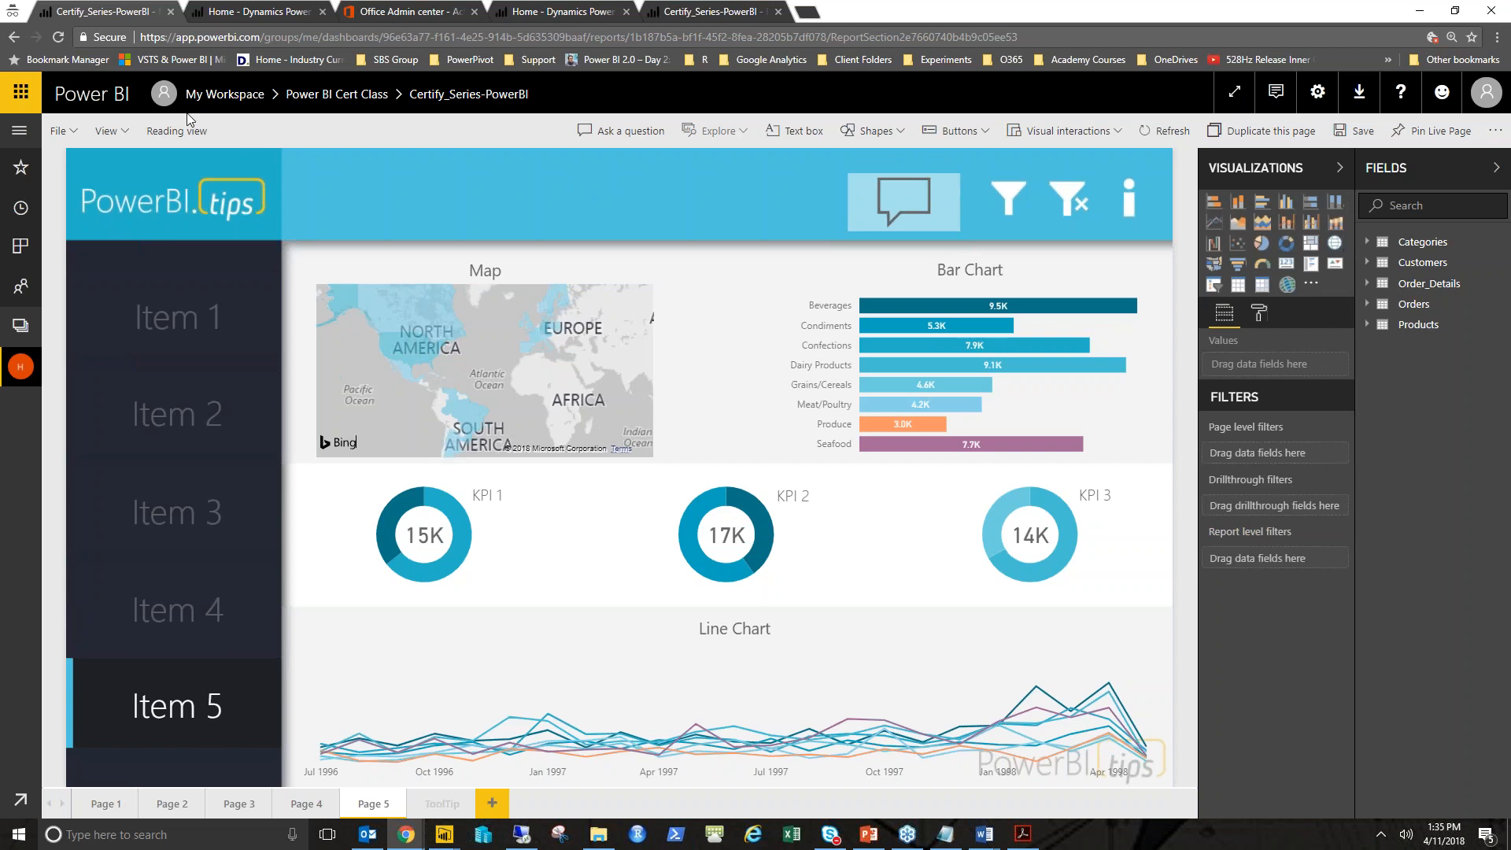
{"action": "key", "text": "ctrl+s"}
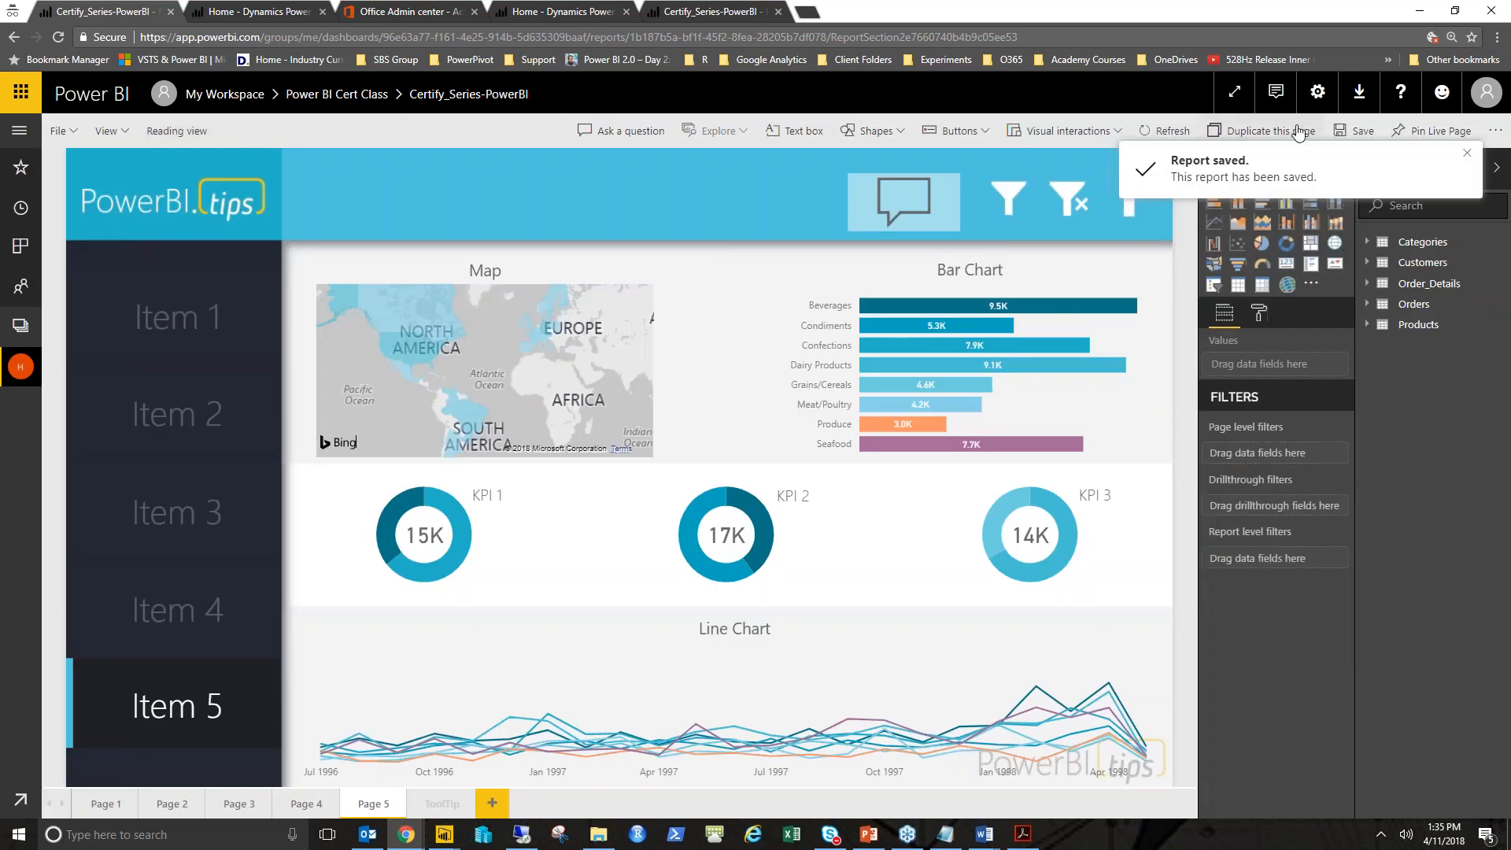
{"action": "left_click", "coordinate": [1465, 156]}
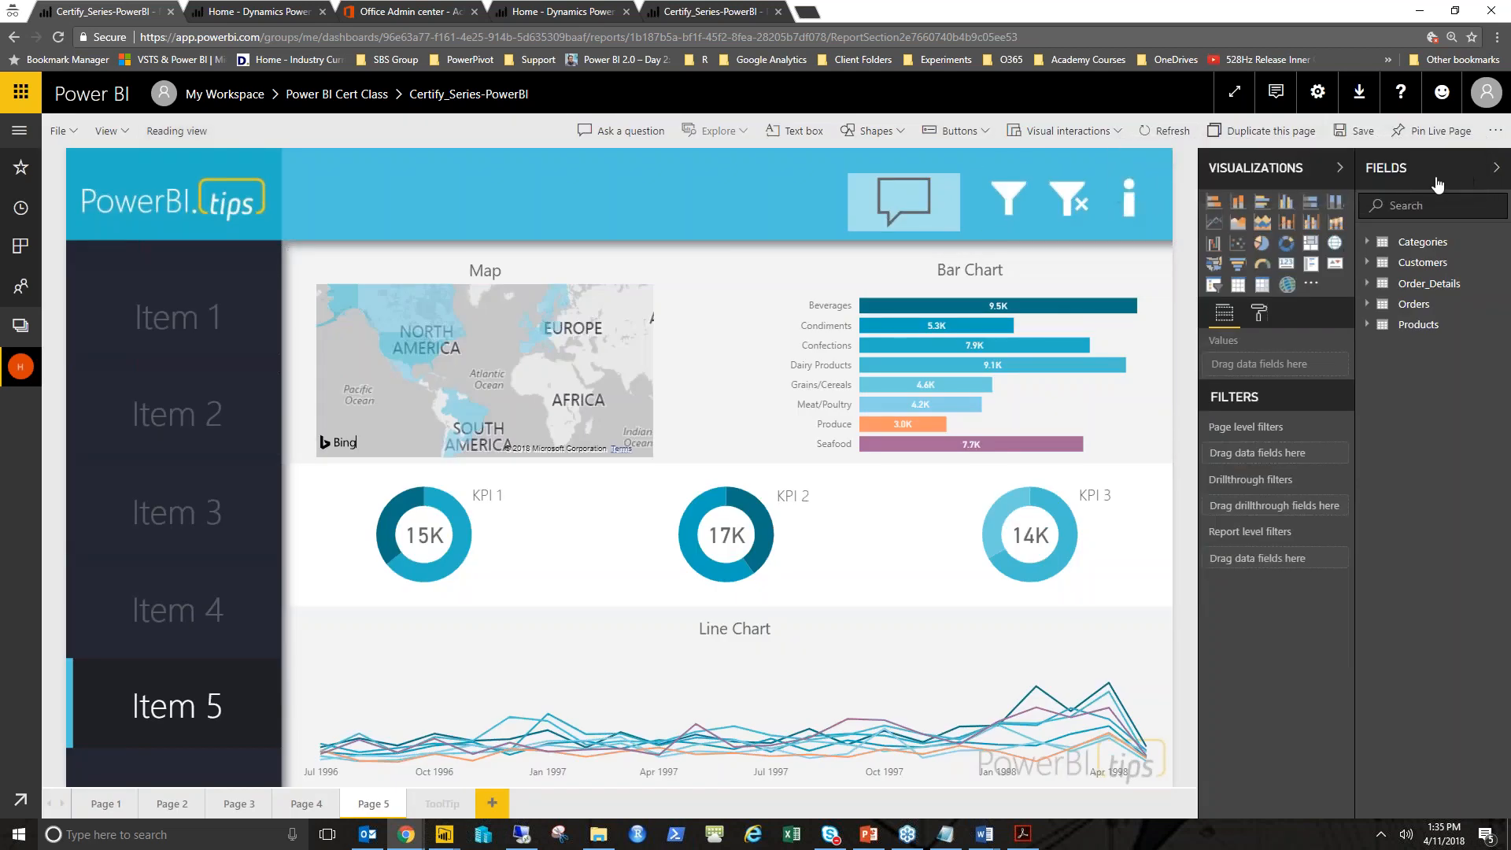
- Collapse the side panes, switch to reading view and check the button's hover text
{"action": "left_click", "coordinate": [1418, 178]}
{"action": "left_click", "coordinate": [1466, 168]}
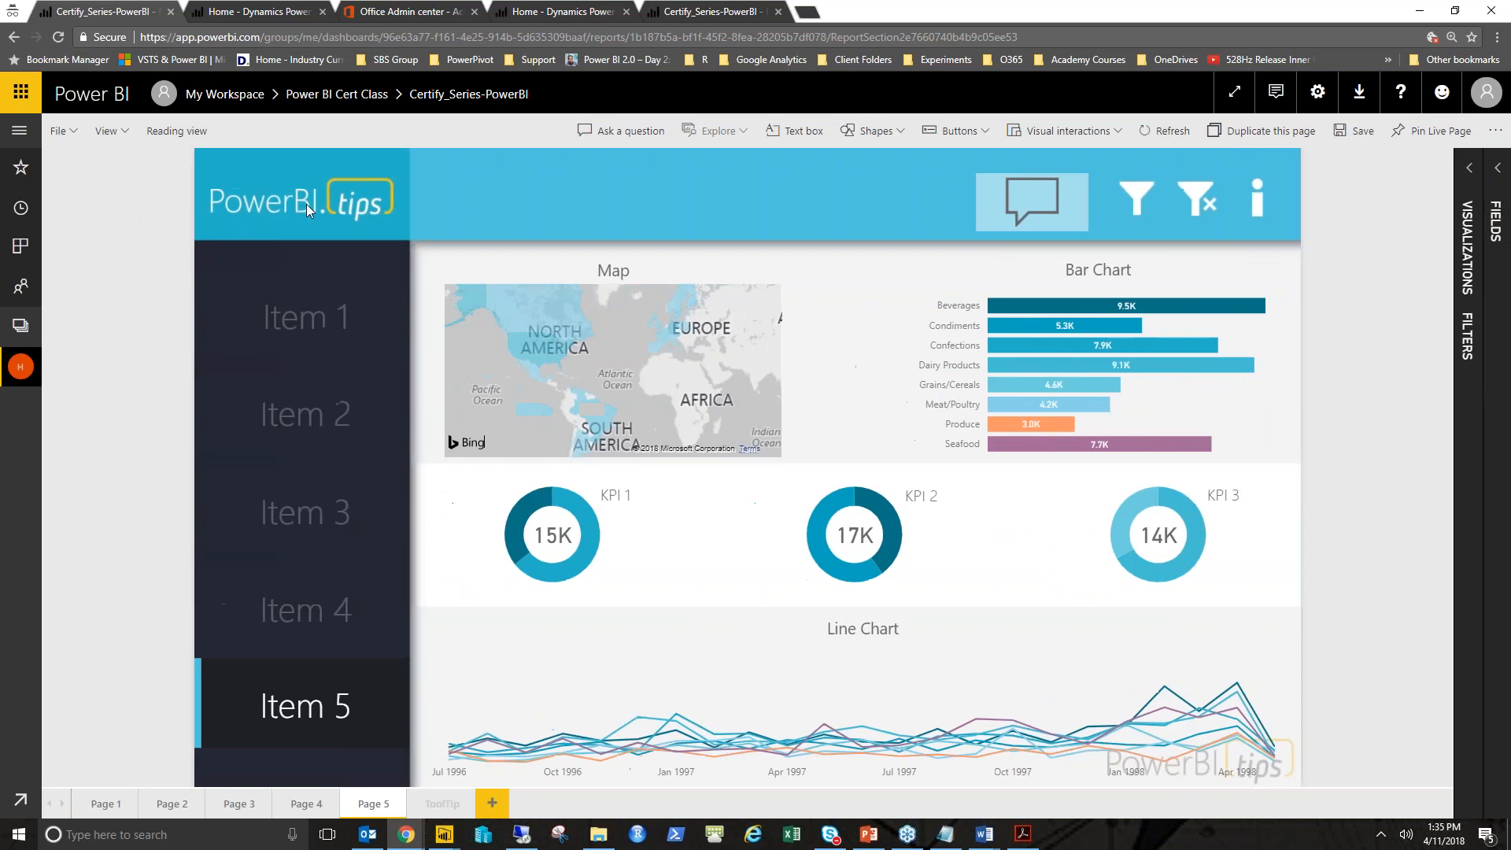
{"action": "left_click", "coordinate": [173, 134]}
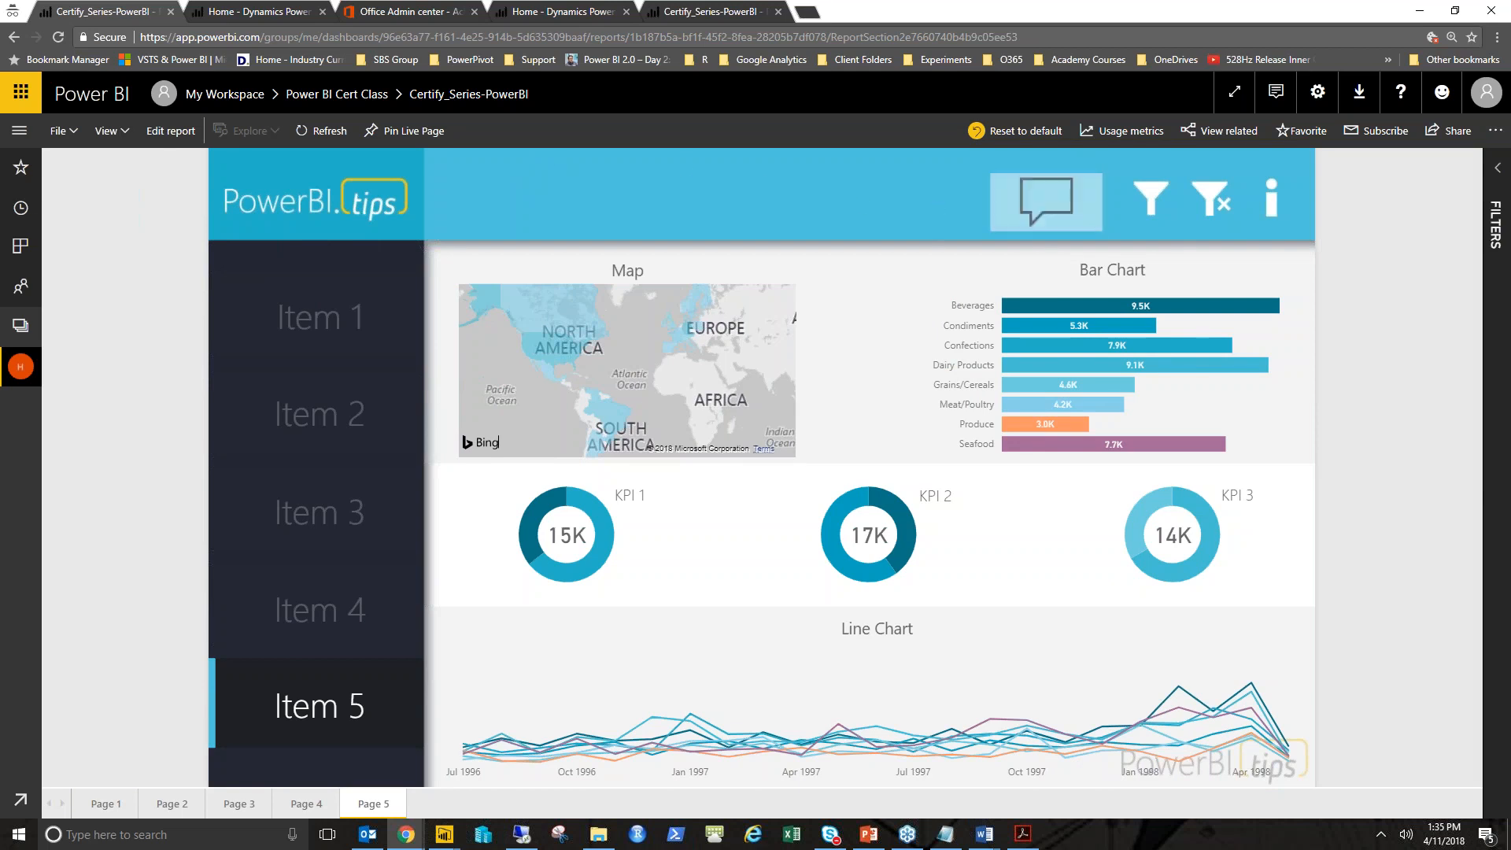
{"action": "left_click", "coordinate": [1038, 228]}
- Open Q&A from the button, change the question to "top products by quantity", and close the window
{"action": "left_click", "coordinate": [1045, 202]}
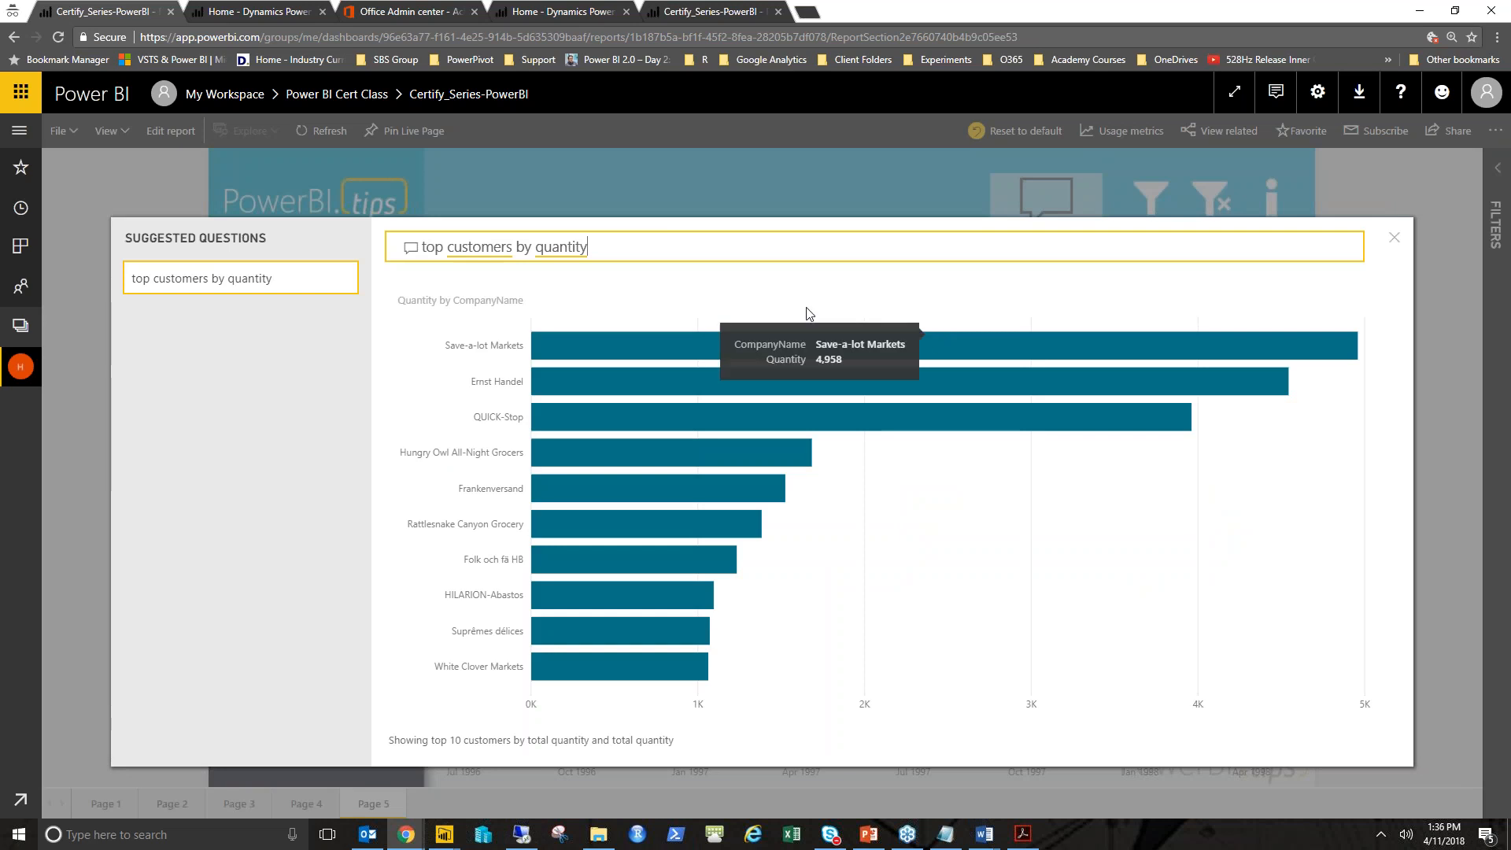
{"action": "left_click", "coordinate": [511, 251]}
{"action": "left_click", "coordinate": [511, 251]}
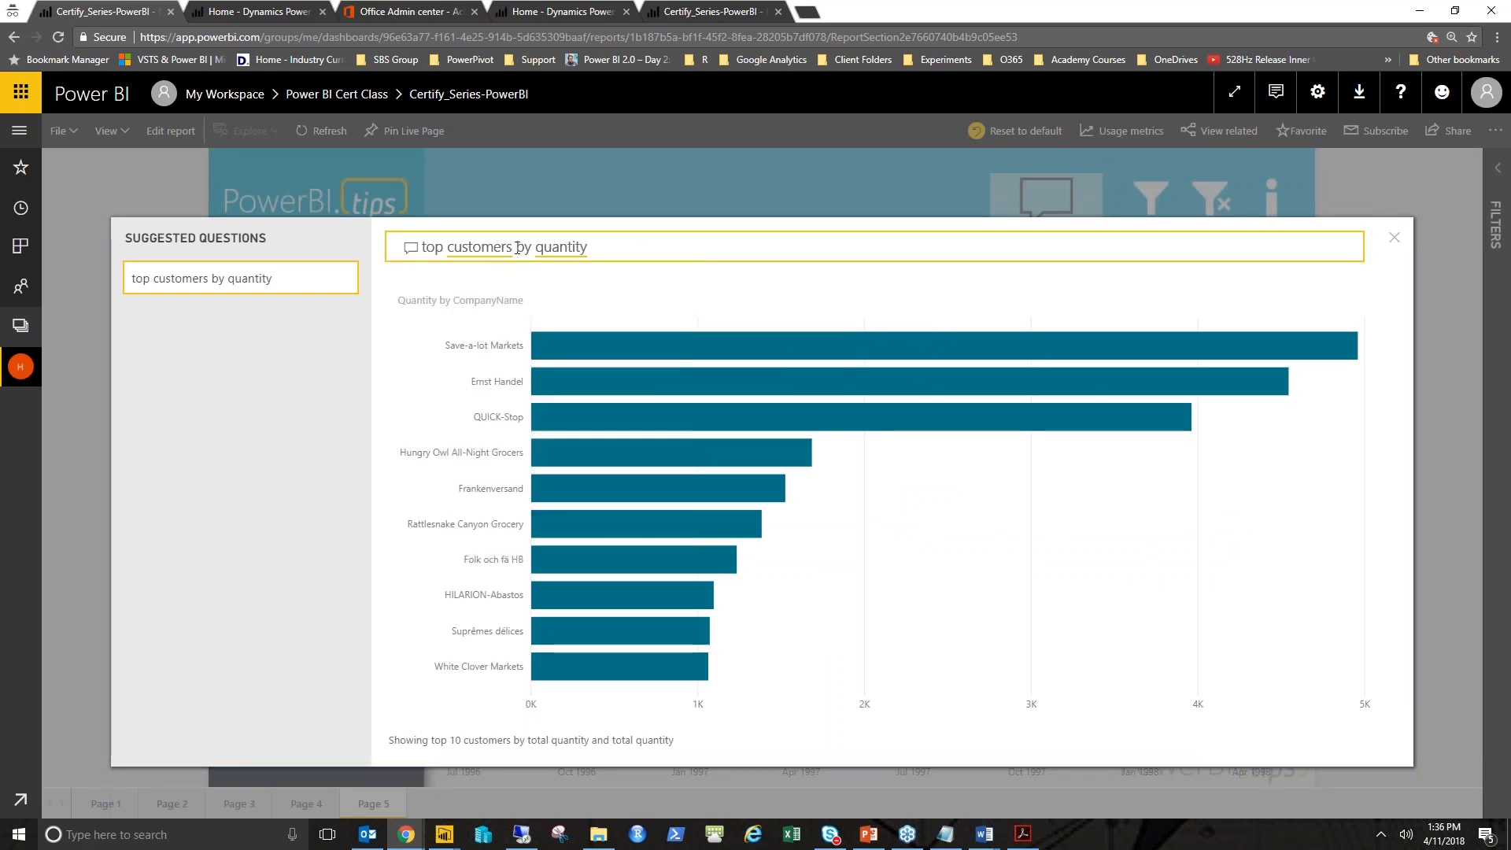
{"action": "key", "text": "BackSpace"}
{"action": "key", "text": "BackSpace"}
{"action": "key", "text": "BackSpace"}
{"action": "key", "text": "BackSpace"}
{"action": "key", "text": "BackSpace"}
{"action": "key", "text": "BackSpace"}
{"action": "key", "text": "BackSpace"}
{"action": "key", "text": "BackSpace"}
{"action": "key", "text": "BackSpace"}
{"action": "key", "text": "BackSpace"}
{"action": "key", "text": "BackSpace"}
{"action": "key", "text": "BackSpace"}
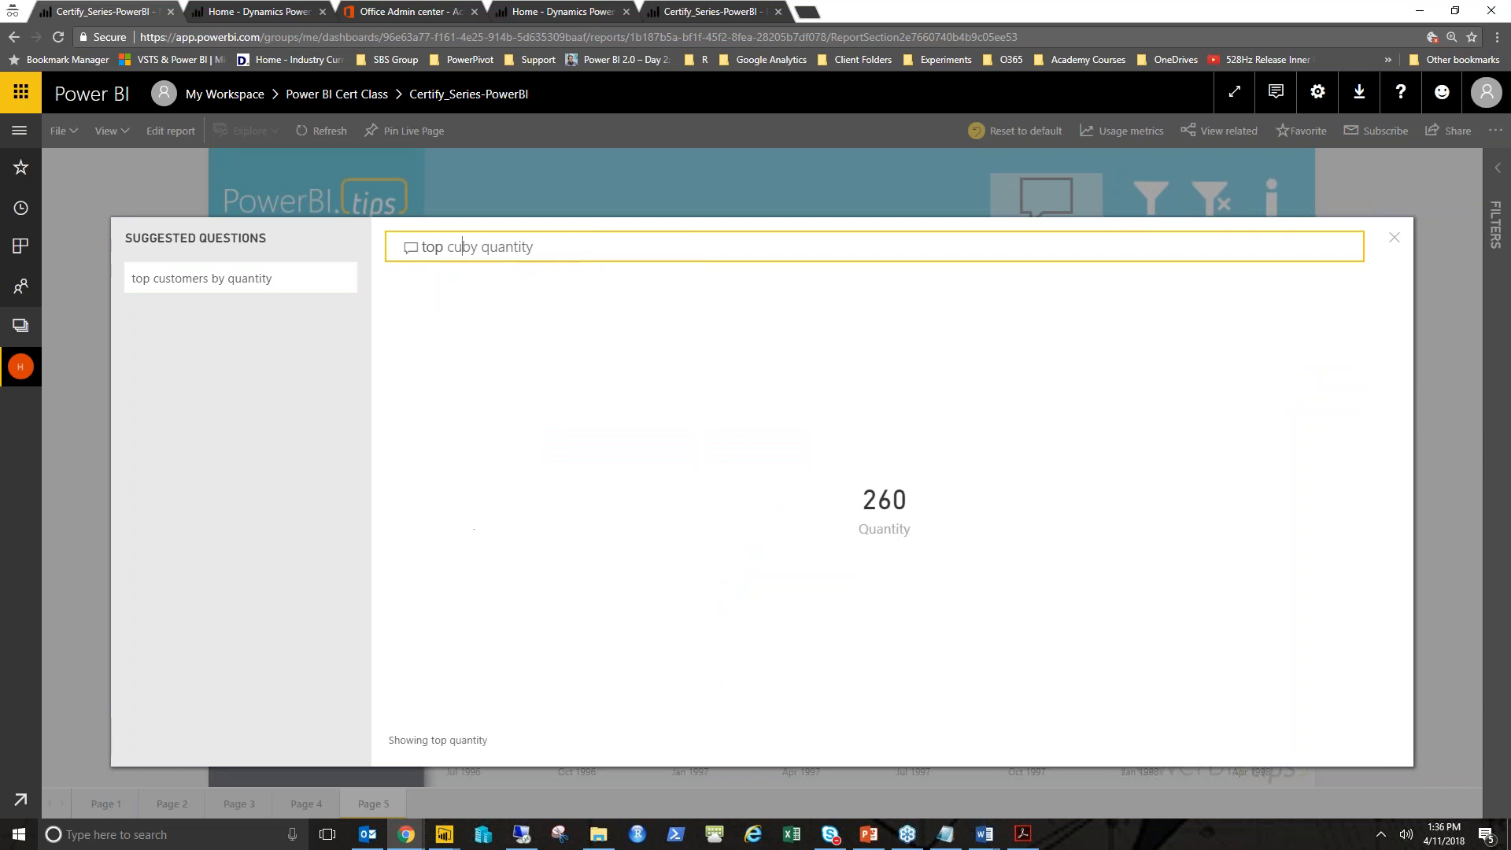
{"action": "type", "text": "p products"}
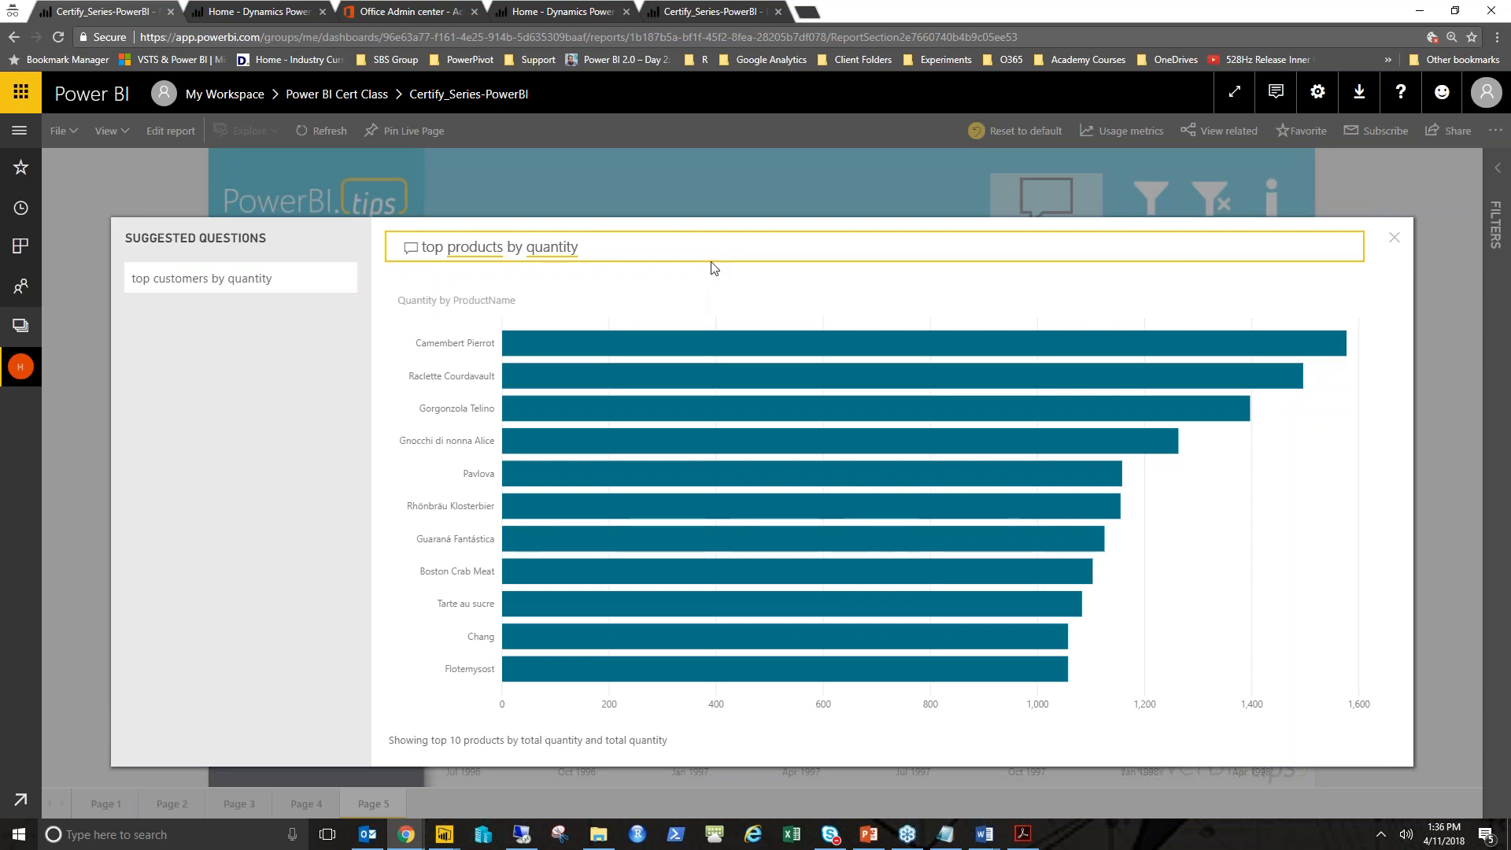
{"action": "left_click", "coordinate": [1393, 241]}
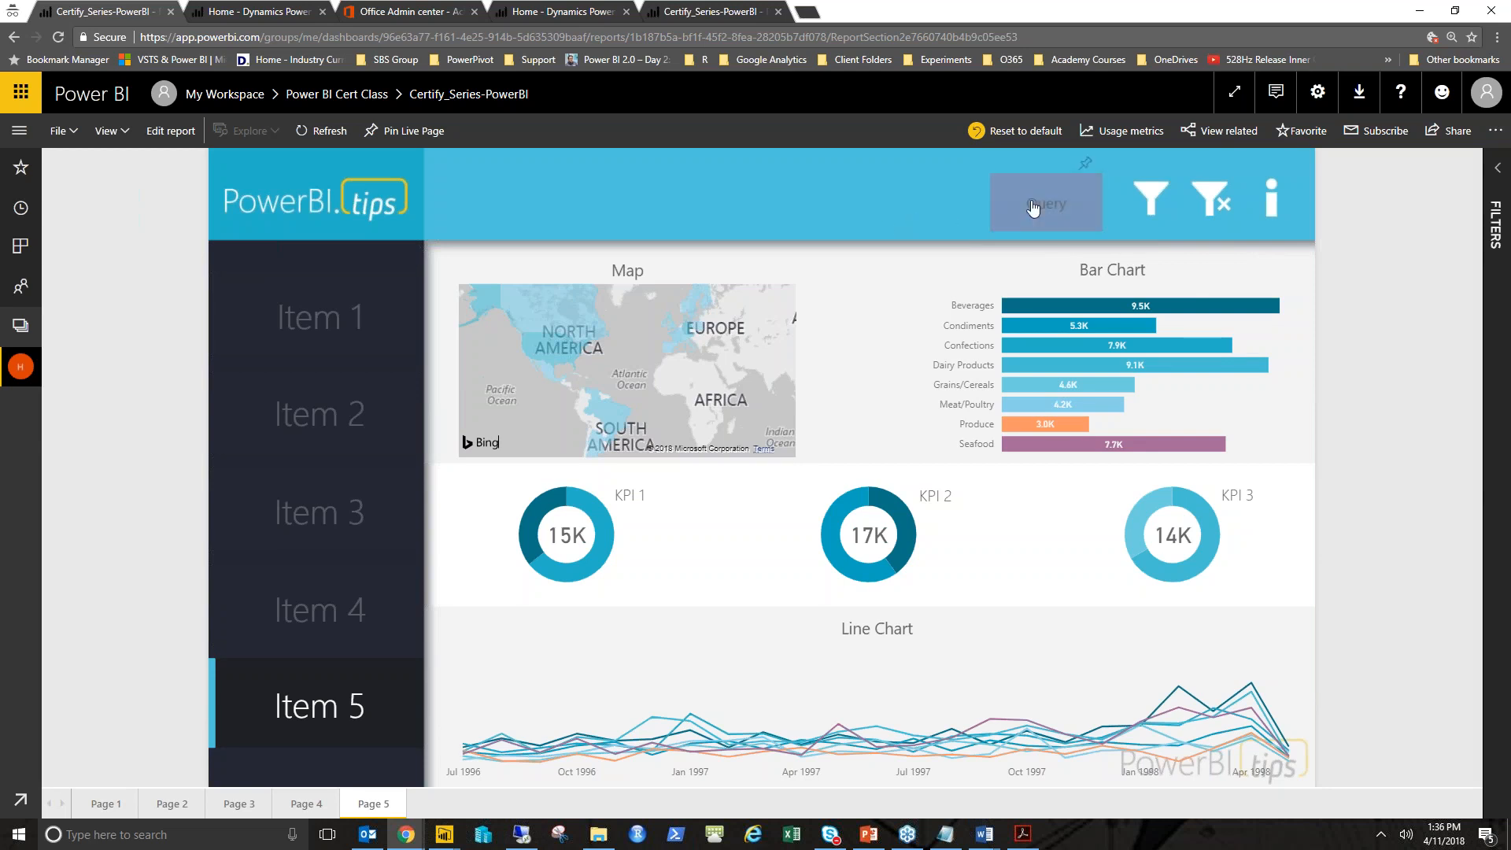
- Open and close the Filters Selection pop-up from the filter button
{"action": "left_click", "coordinate": [1139, 194]}
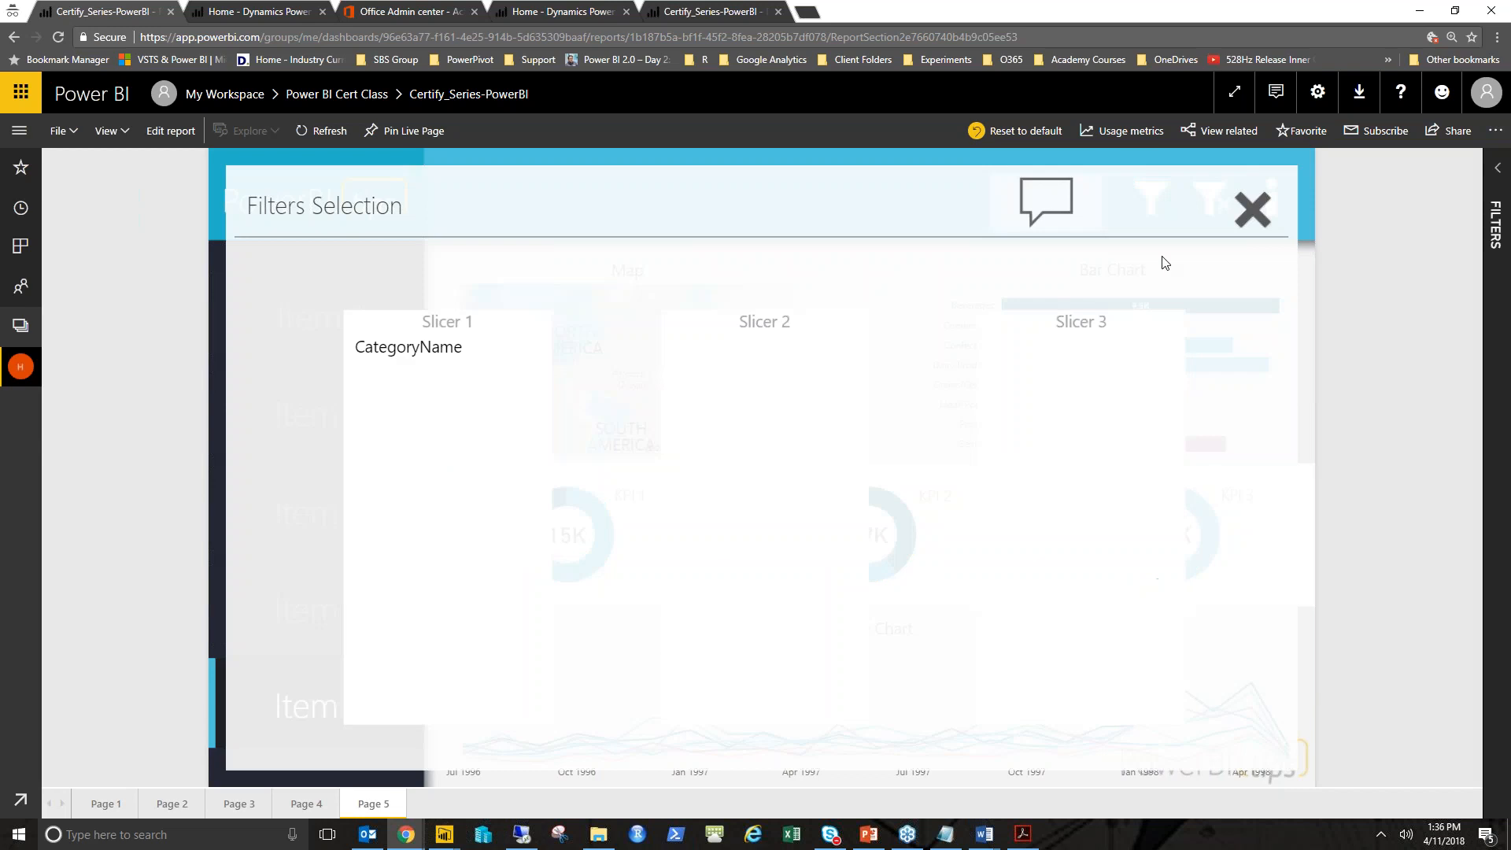
{"action": "left_click", "coordinate": [1252, 211]}
{"action": "left_click", "coordinate": [1142, 199]}
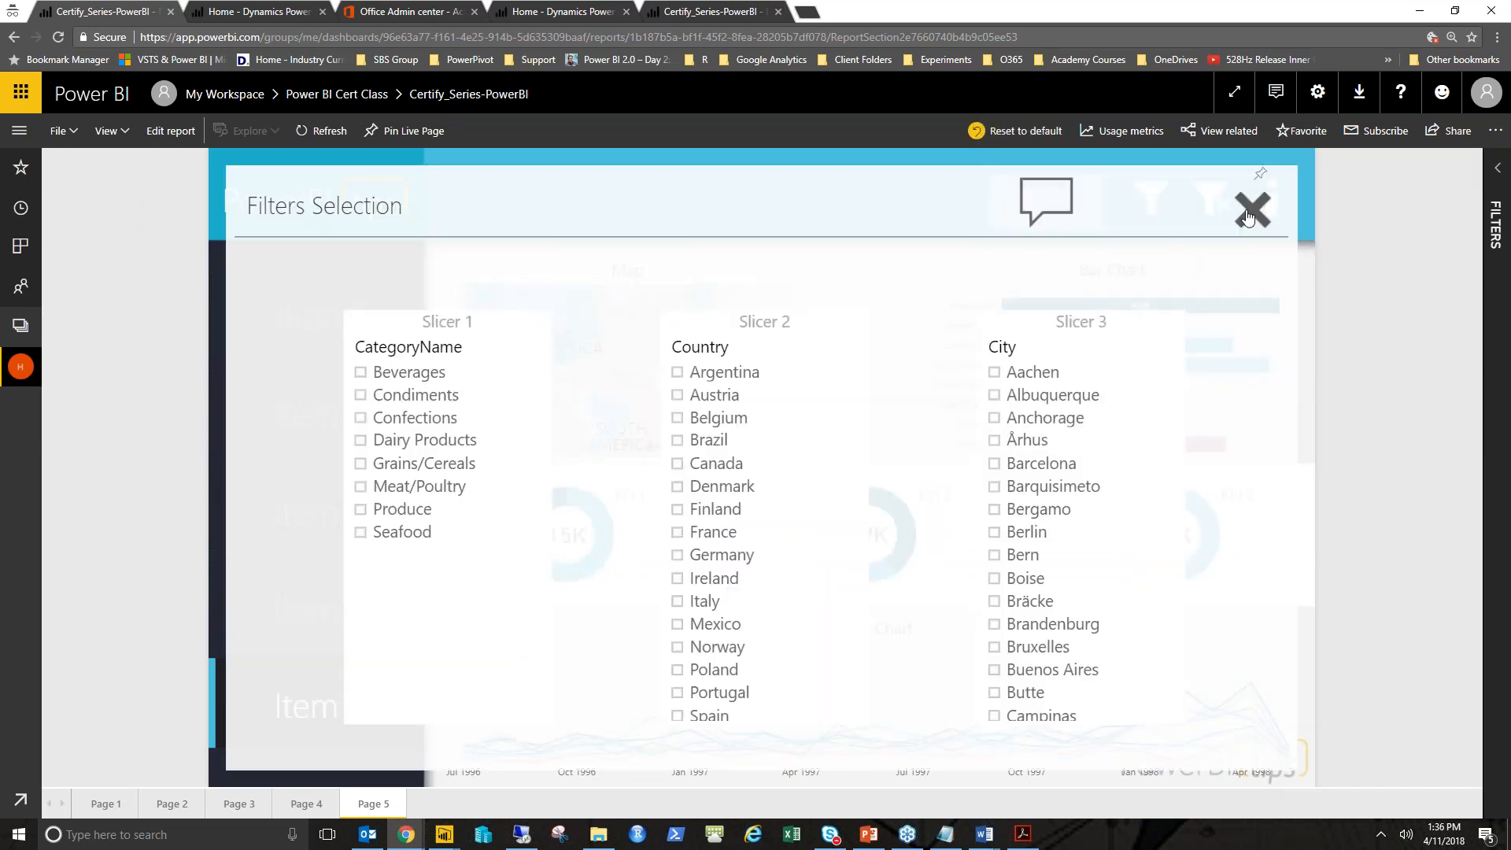
{"action": "left_click", "coordinate": [1251, 210]}
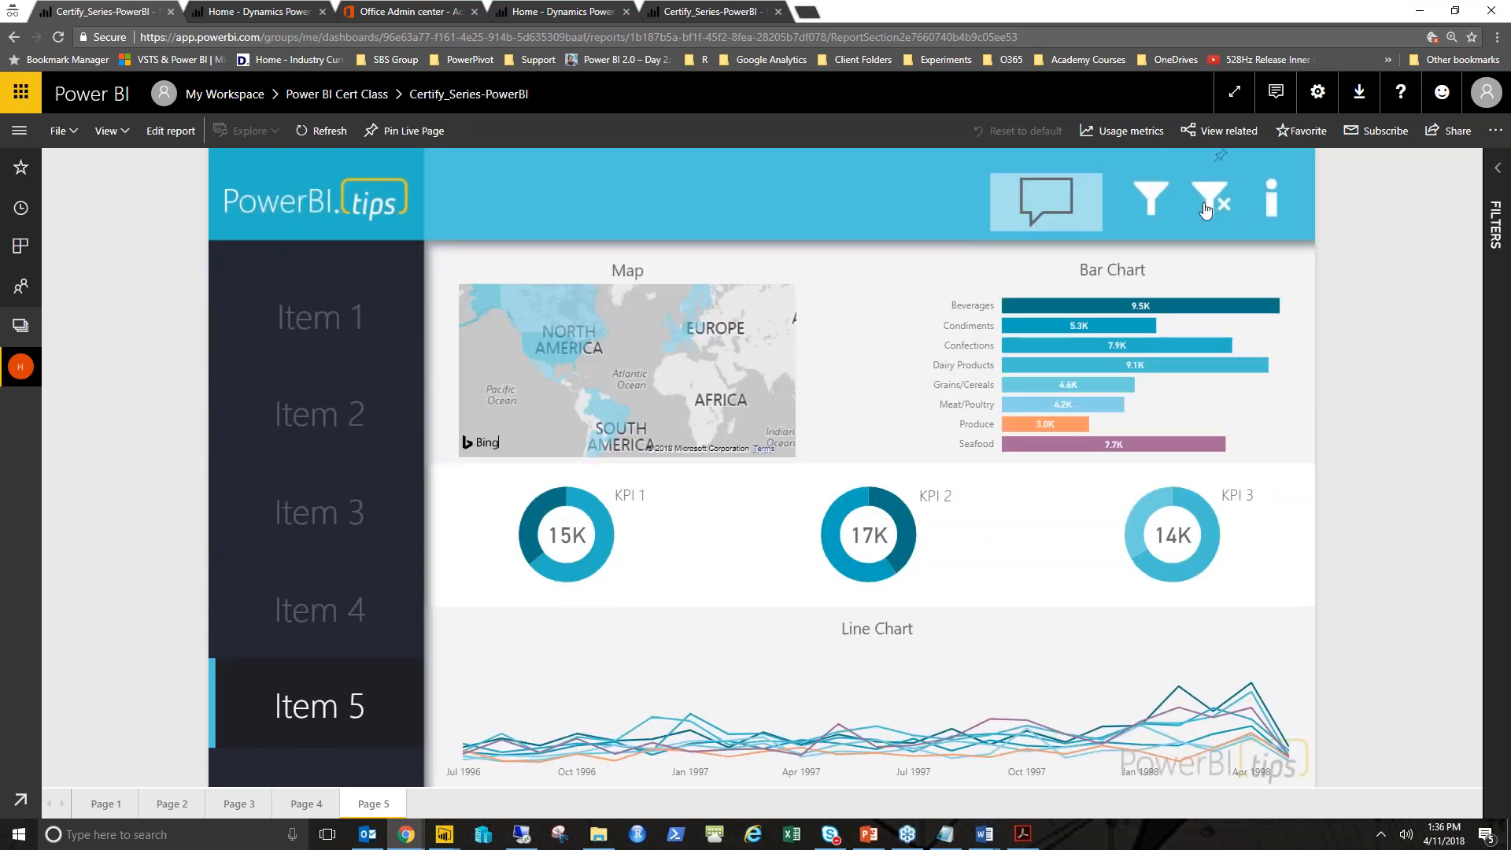
- Open and close the Filters Selection and Info Box pop-ups from the header buttons
{"action": "left_click", "coordinate": [1151, 200]}
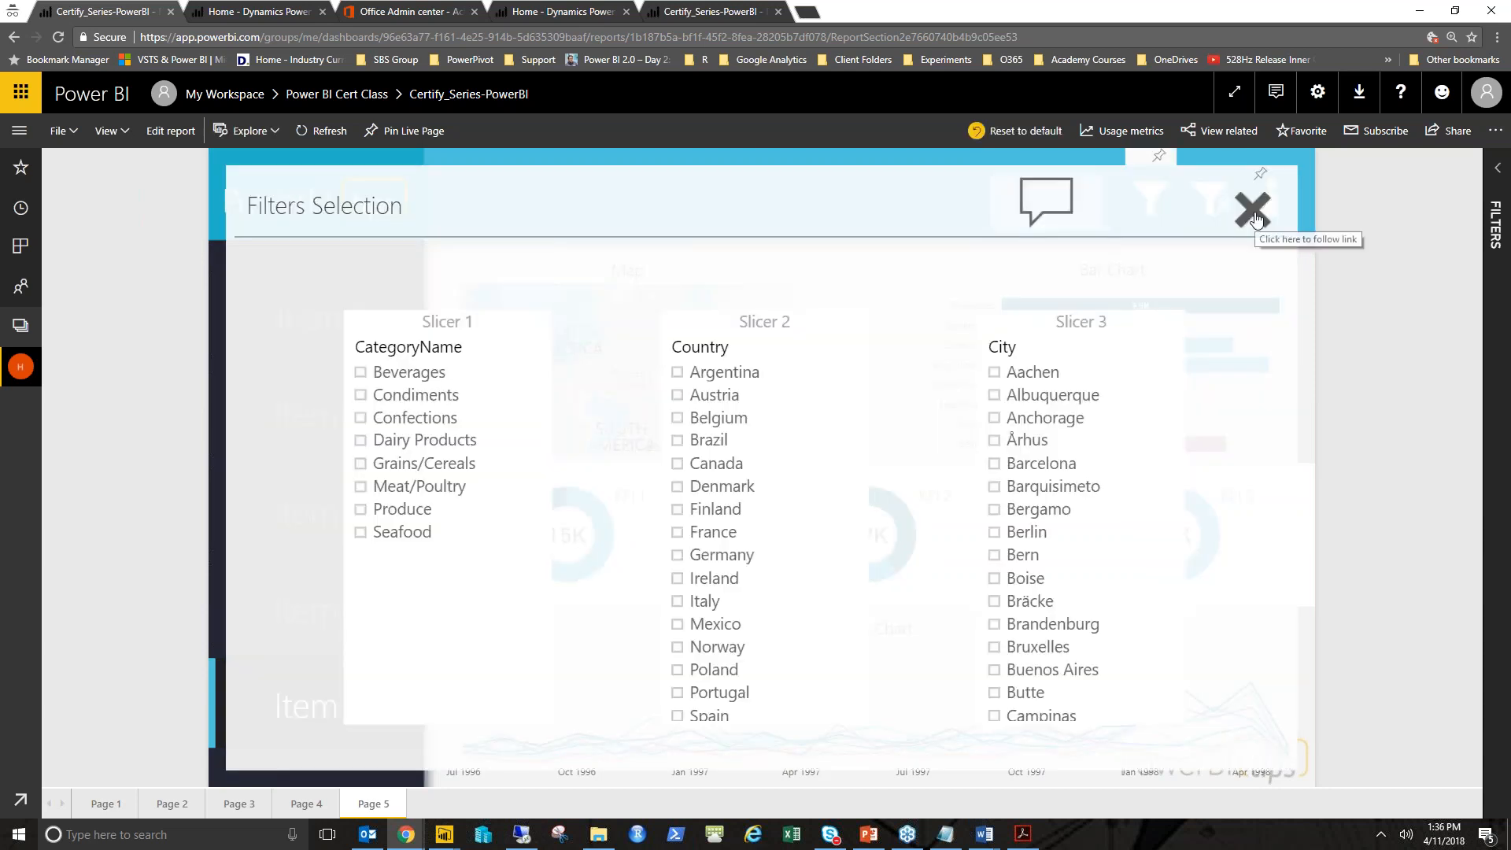
{"action": "left_click", "coordinate": [1255, 217]}
{"action": "left_click", "coordinate": [1263, 213]}
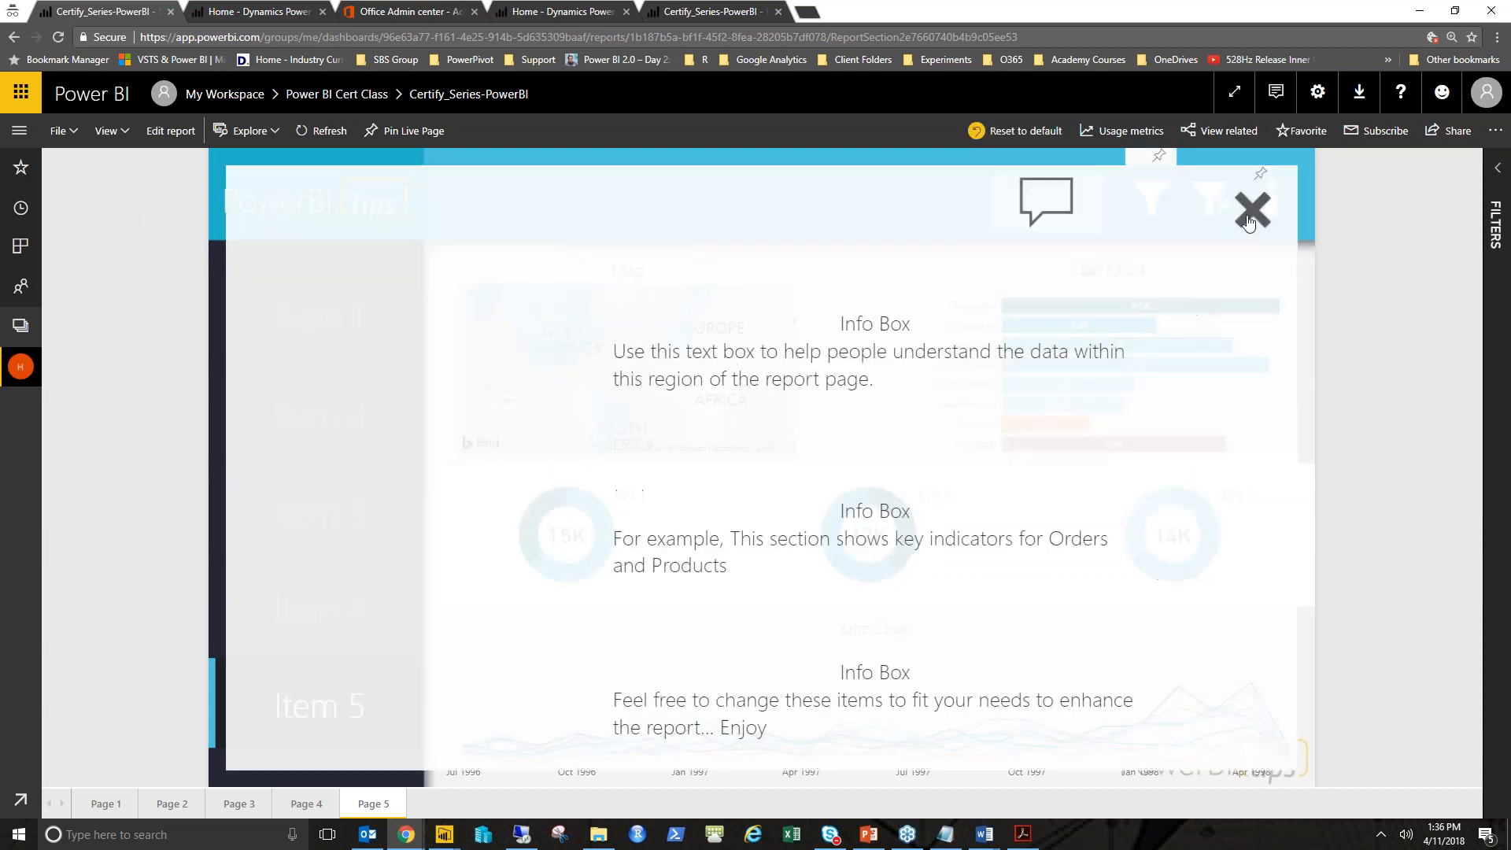
{"action": "left_click", "coordinate": [1249, 223]}
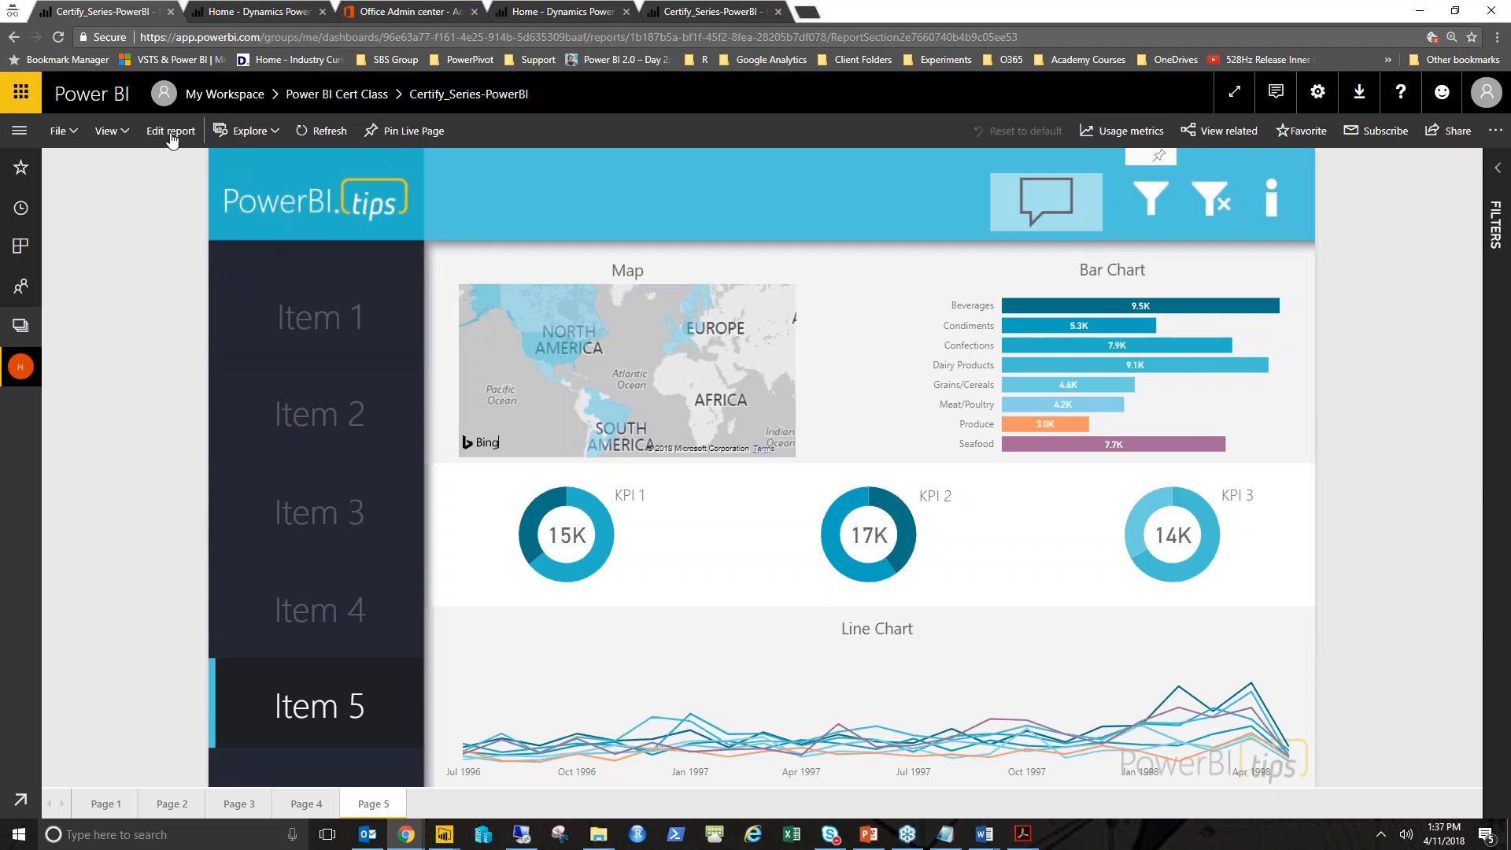
- Open the report for editing, try placing a new Information button in the header, and delete it
{"action": "left_click", "coordinate": [169, 133]}
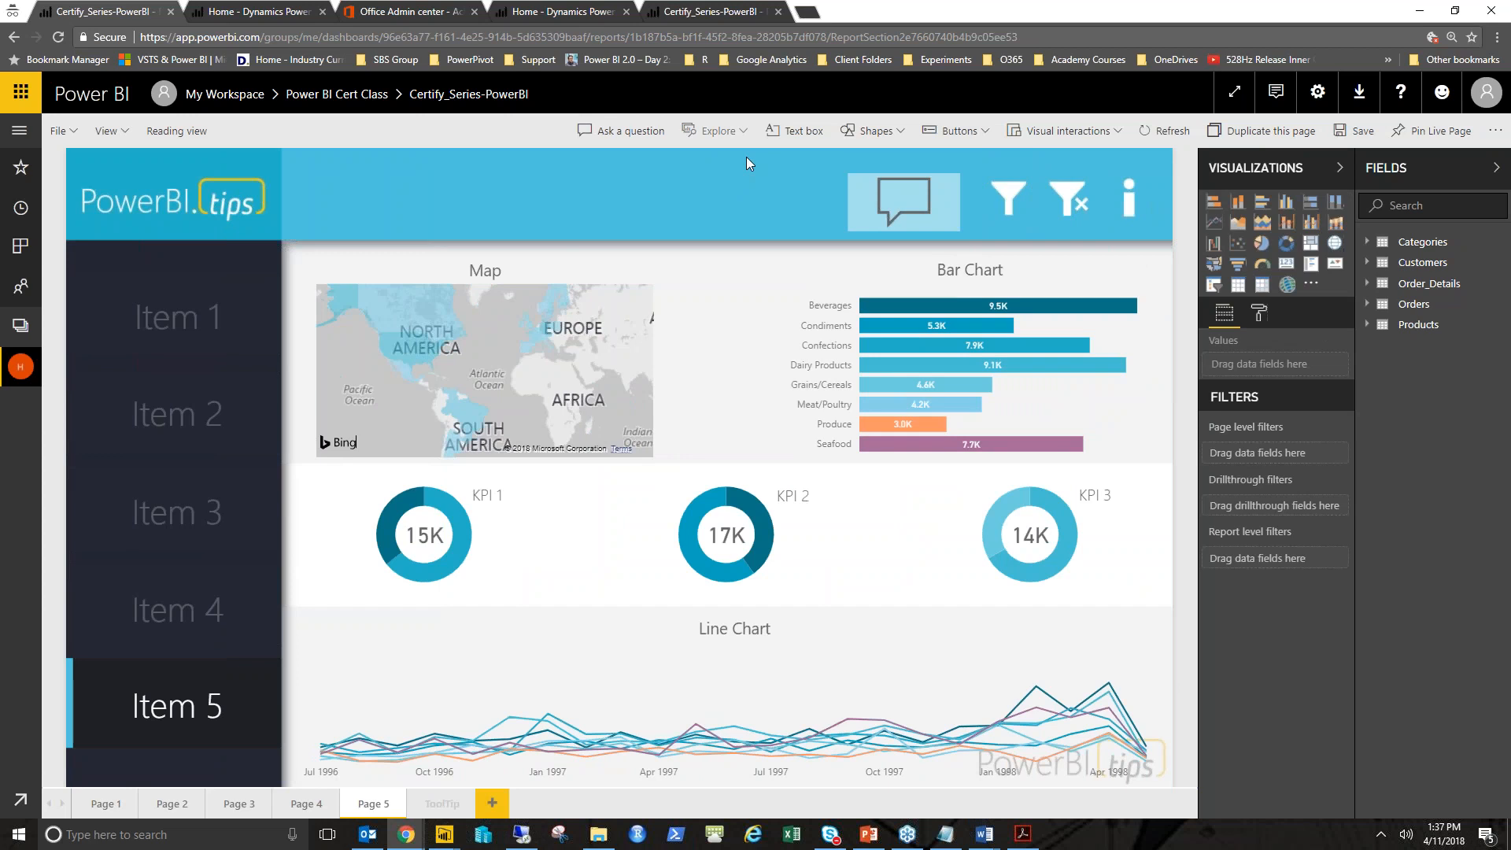
{"action": "left_click", "coordinate": [976, 134]}
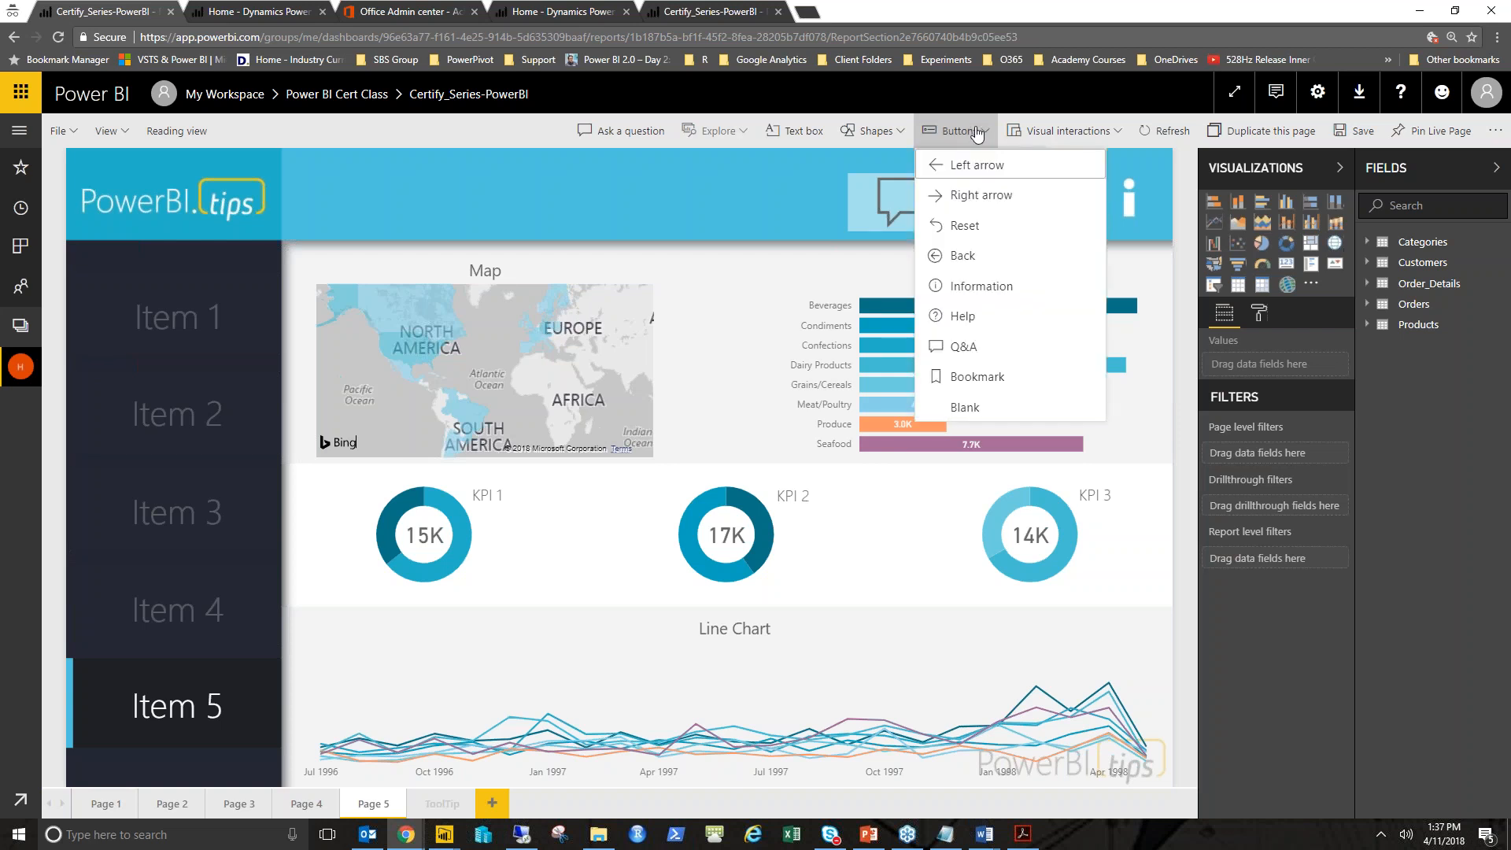
{"action": "left_click", "coordinate": [982, 286]}
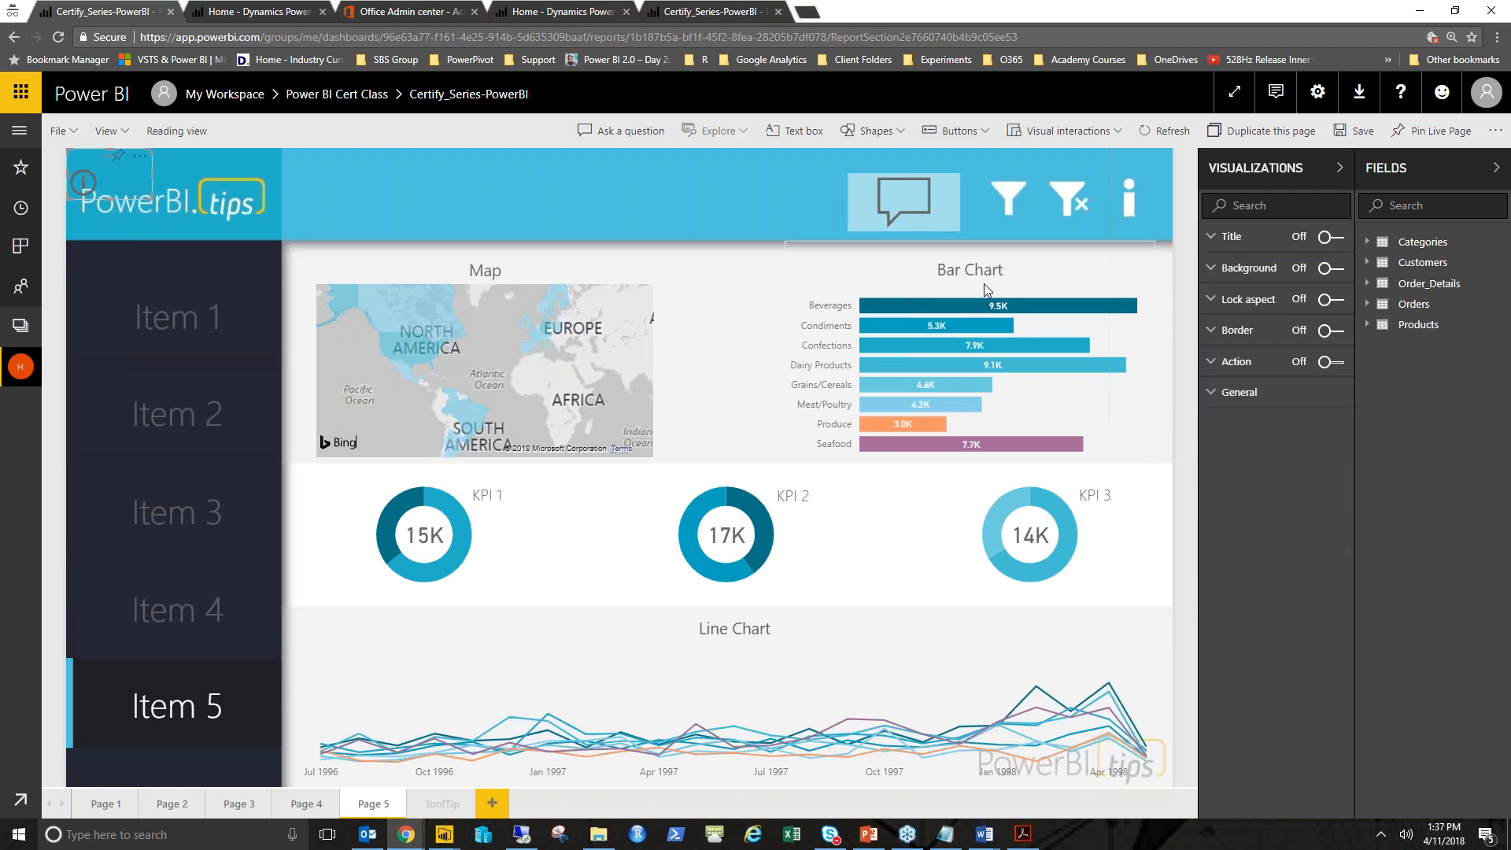
{"action": "left_click_drag", "start_coordinate": [159, 173], "coordinate": [673, 181]}
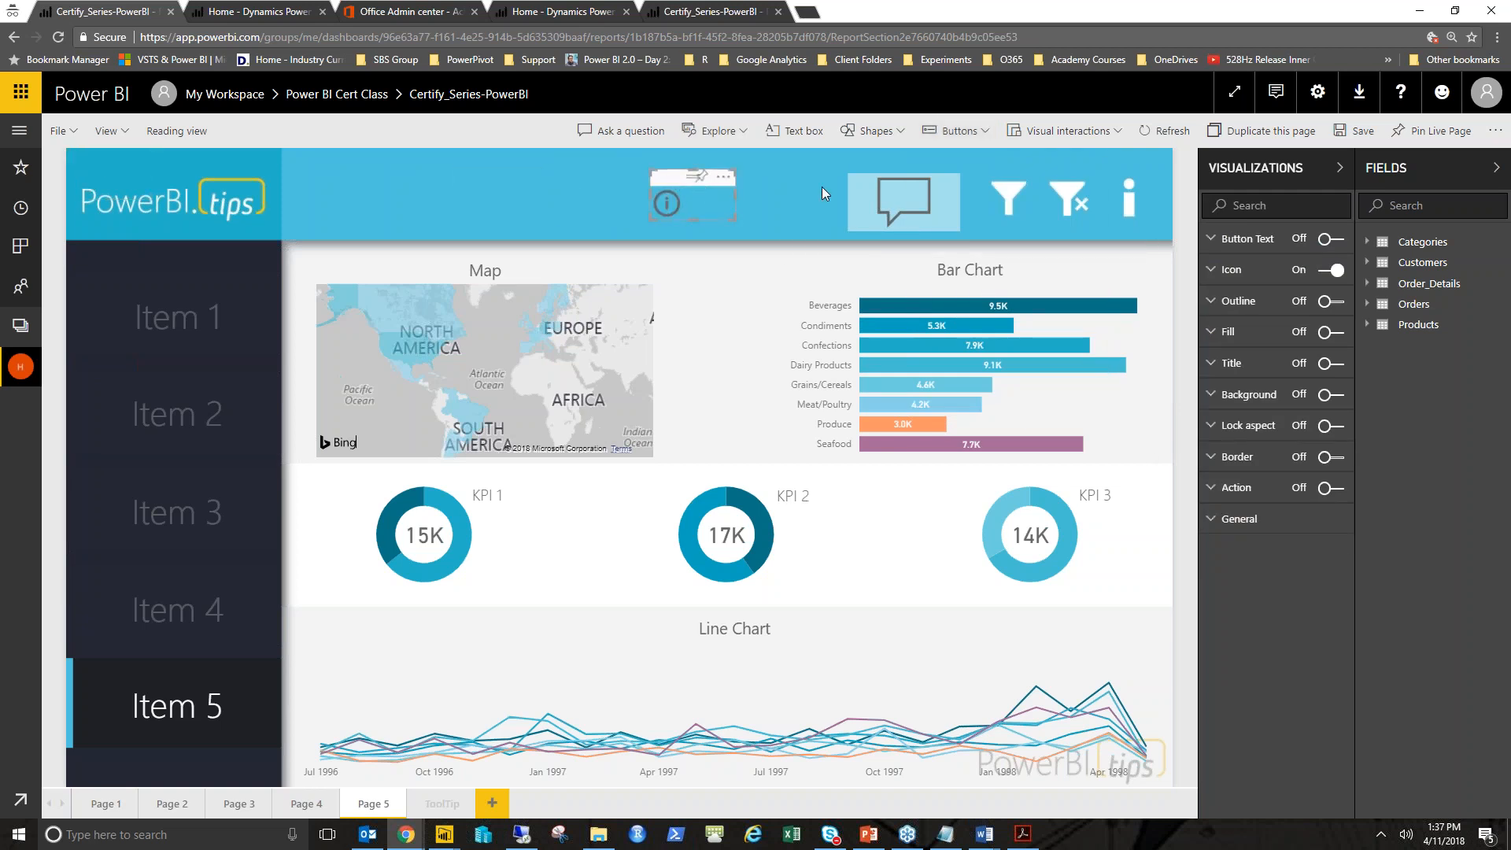
{"action": "key", "text": "Delete"}
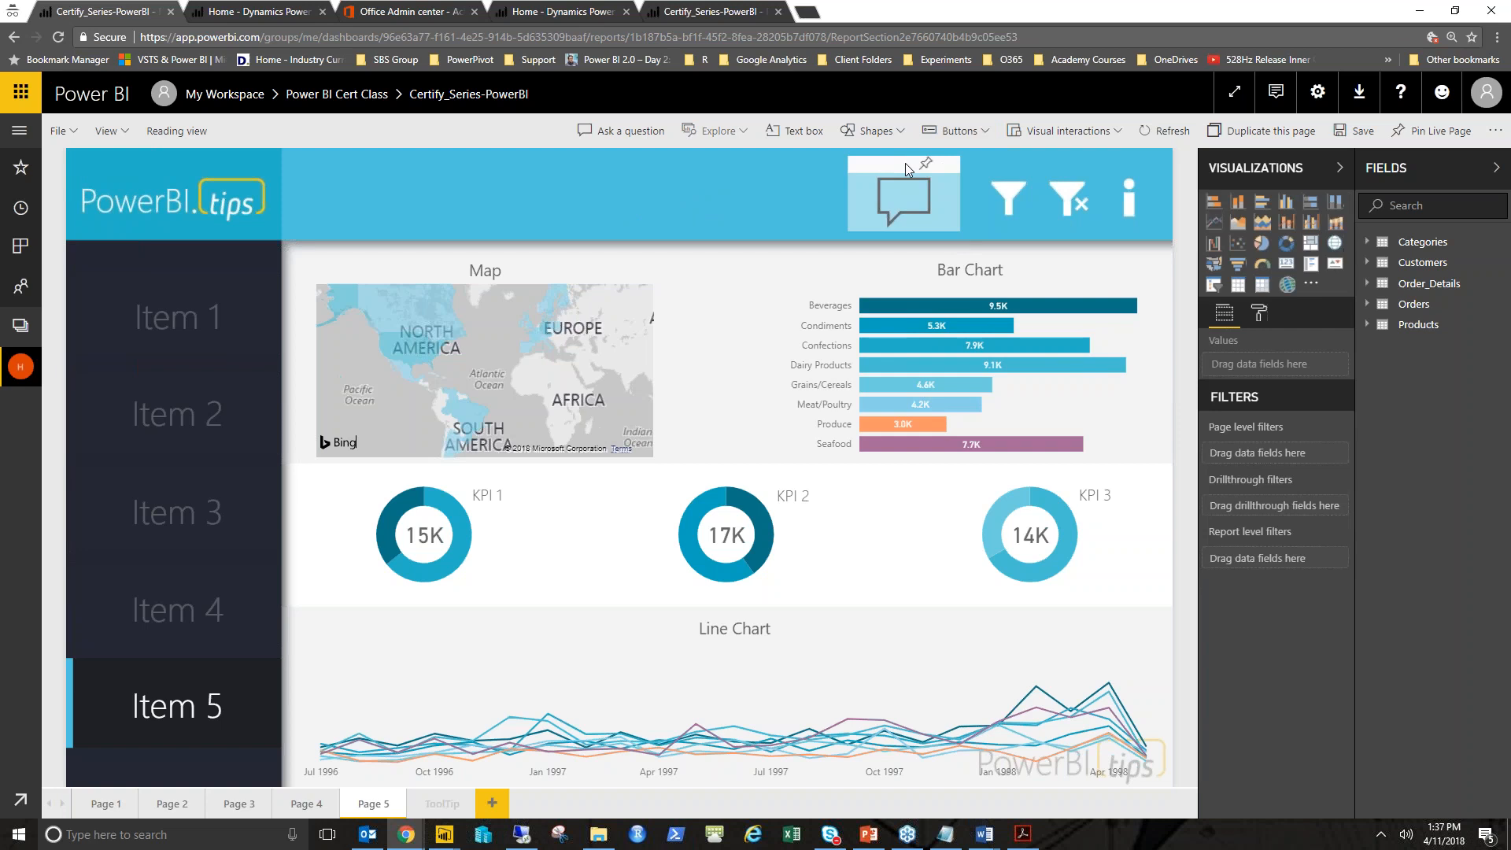
- Replace the header's info icon with a copy of the Q&A button placed at the header's right end
{"action": "left_click", "coordinate": [907, 166]}
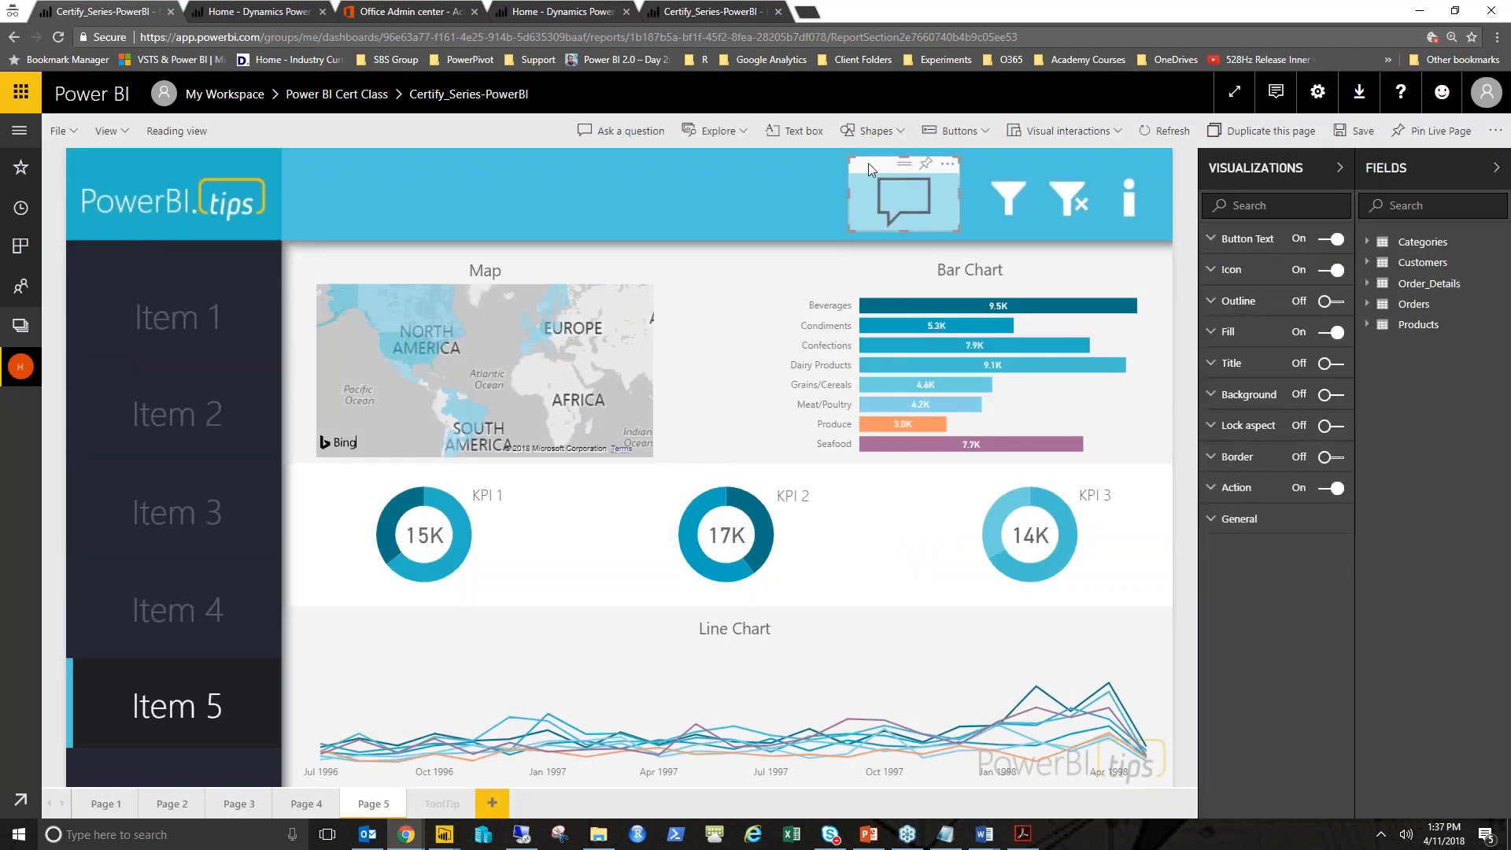
{"action": "key", "text": "ctrl+c"}
{"action": "key", "text": "ctrl+v"}
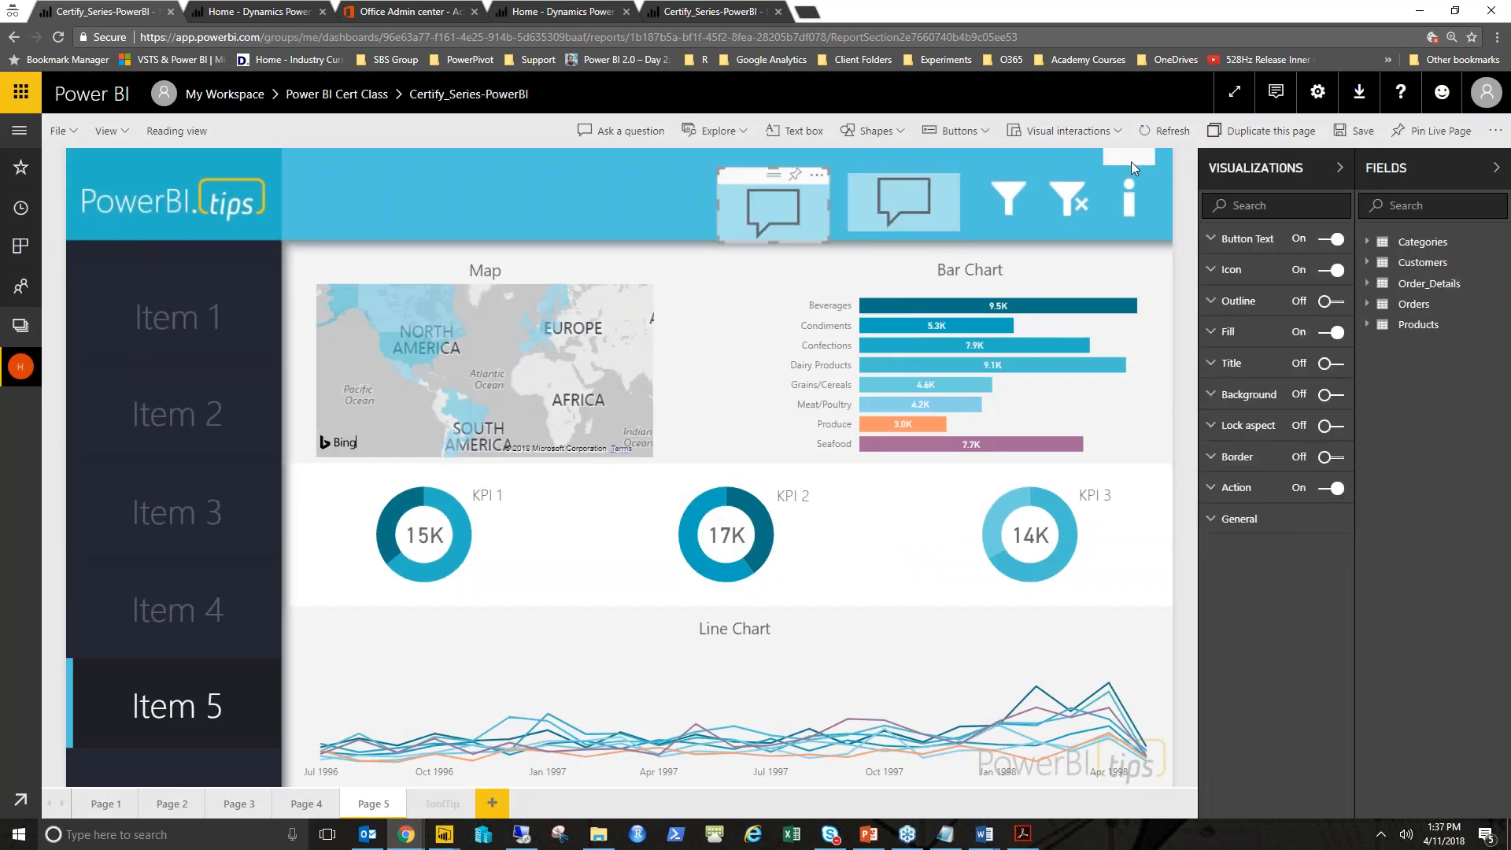
{"action": "left_click", "coordinate": [1130, 162]}
{"action": "key", "text": "Escape"}
{"action": "left_click", "coordinate": [1142, 157]}
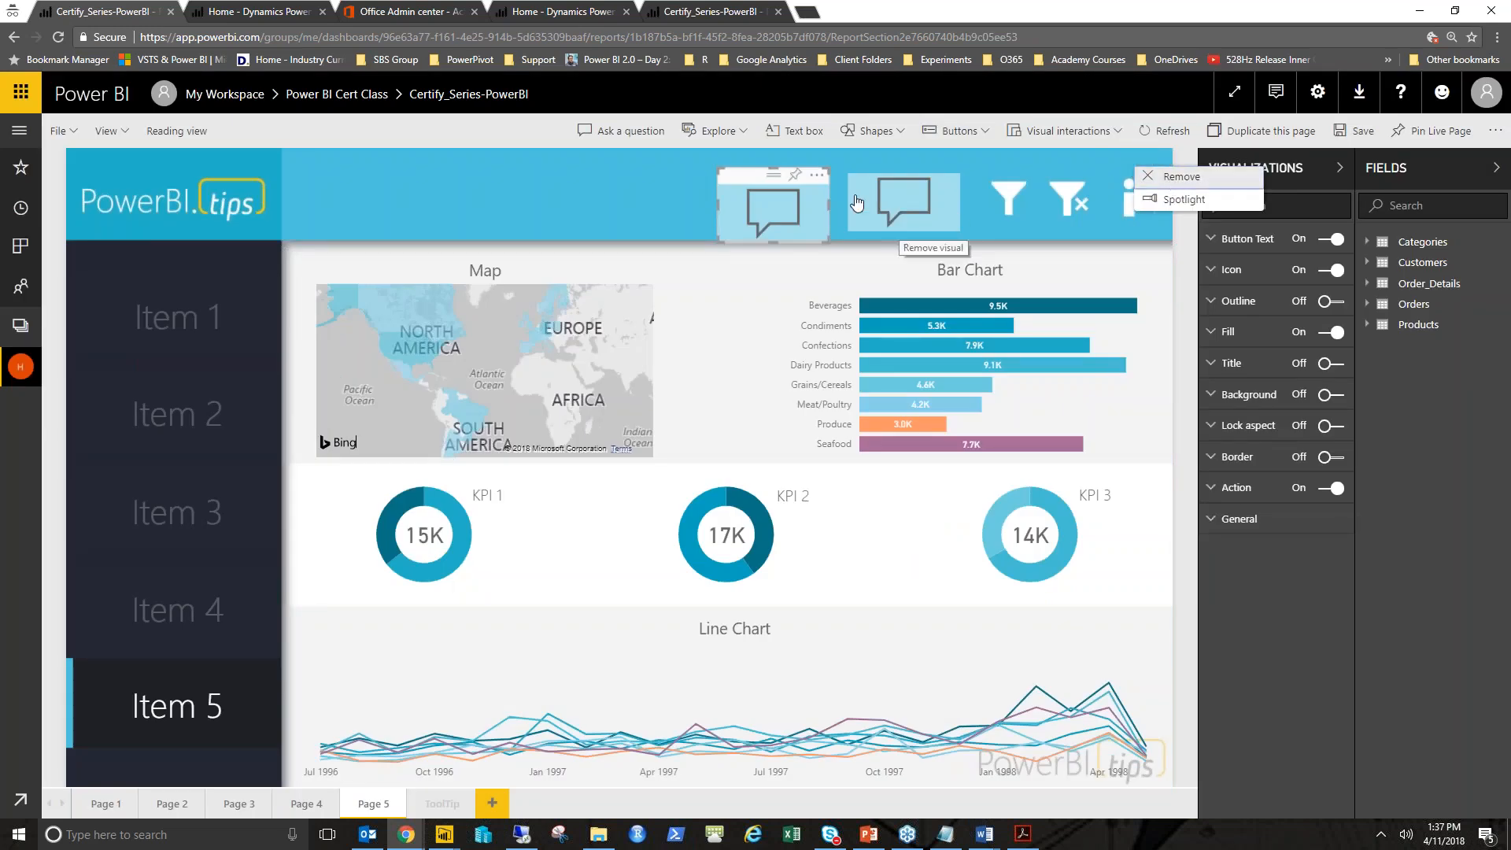
{"action": "left_click_drag", "start_coordinate": [798, 176], "coordinate": [1113, 160]}
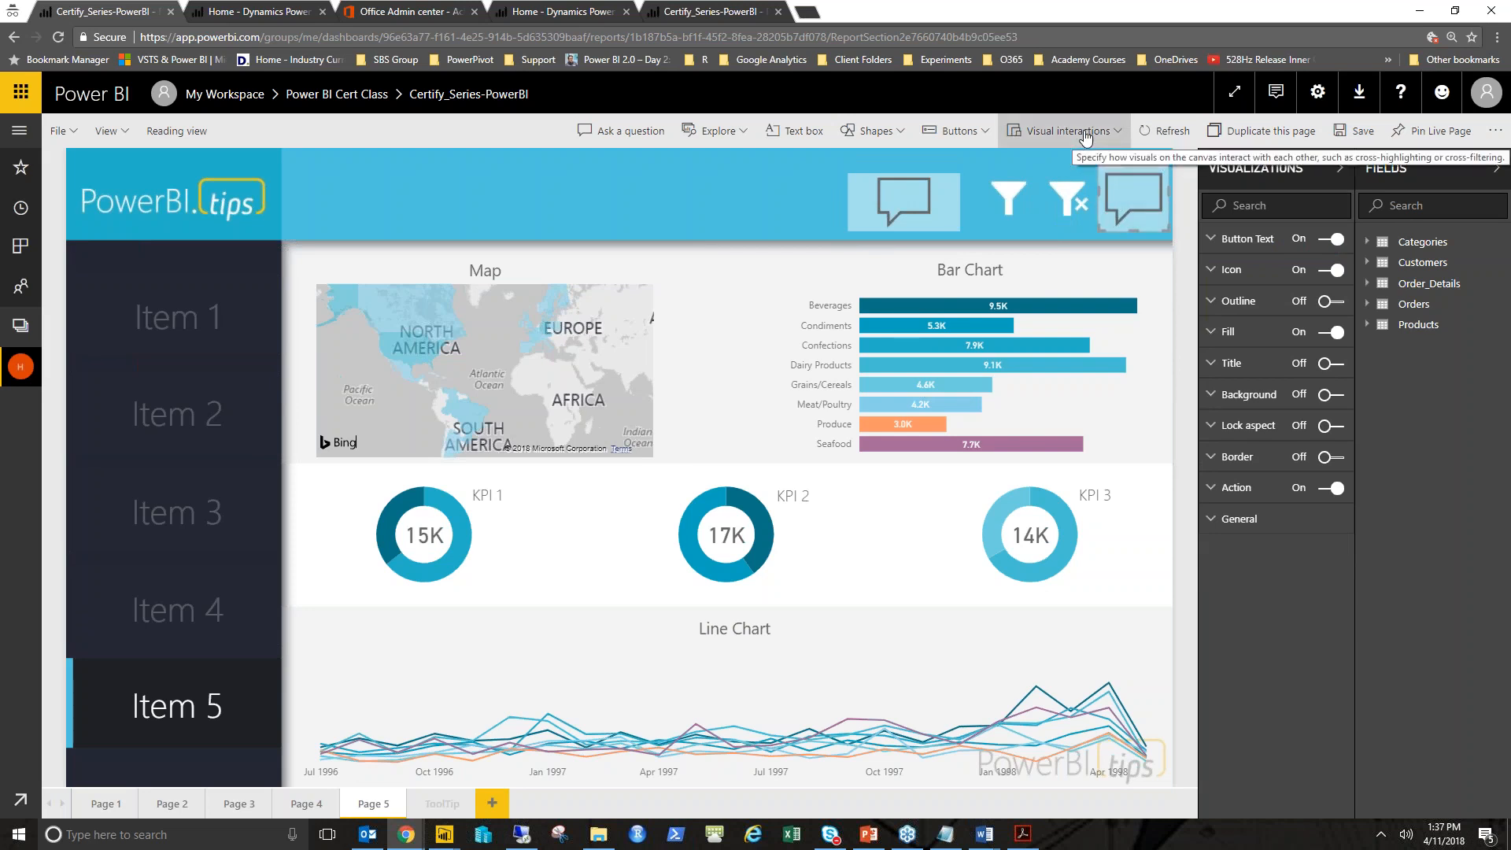
- Change the copied button's icon shape to Information
{"action": "left_click", "coordinate": [1256, 282]}
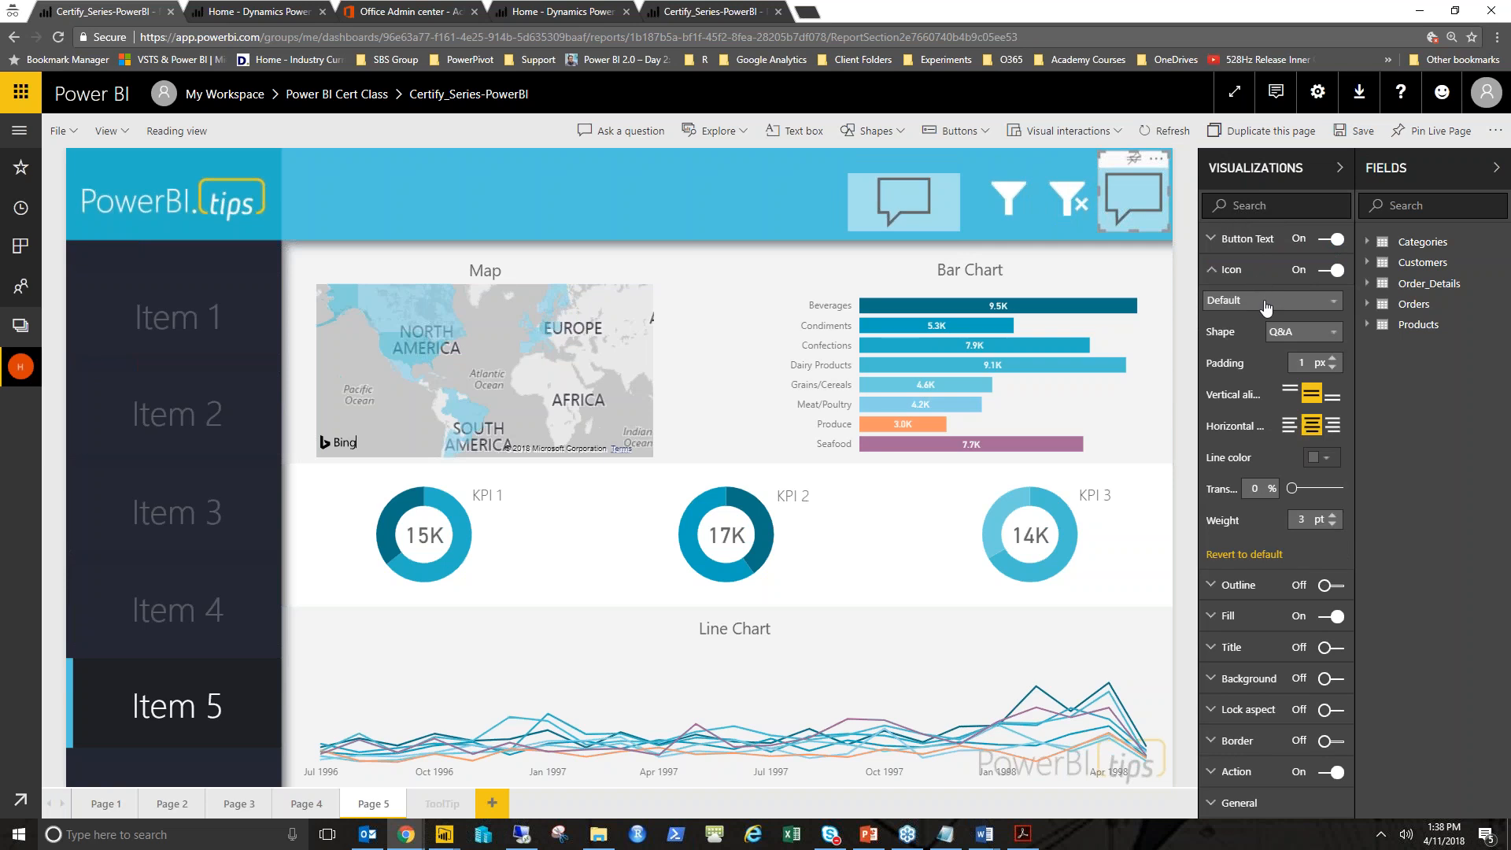
{"action": "left_click", "coordinate": [1288, 335]}
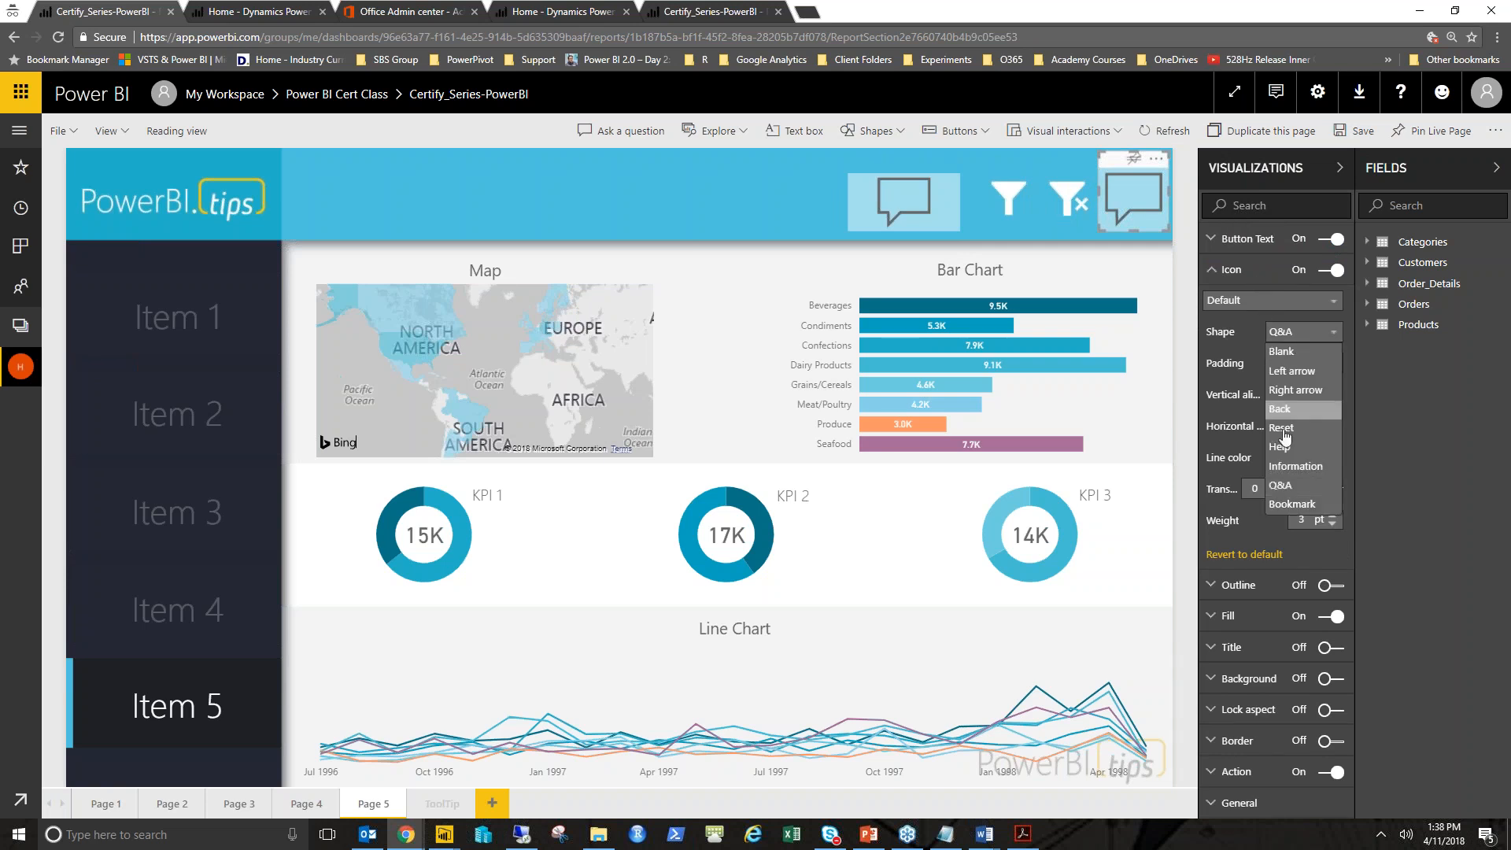
{"action": "left_click", "coordinate": [1282, 467]}
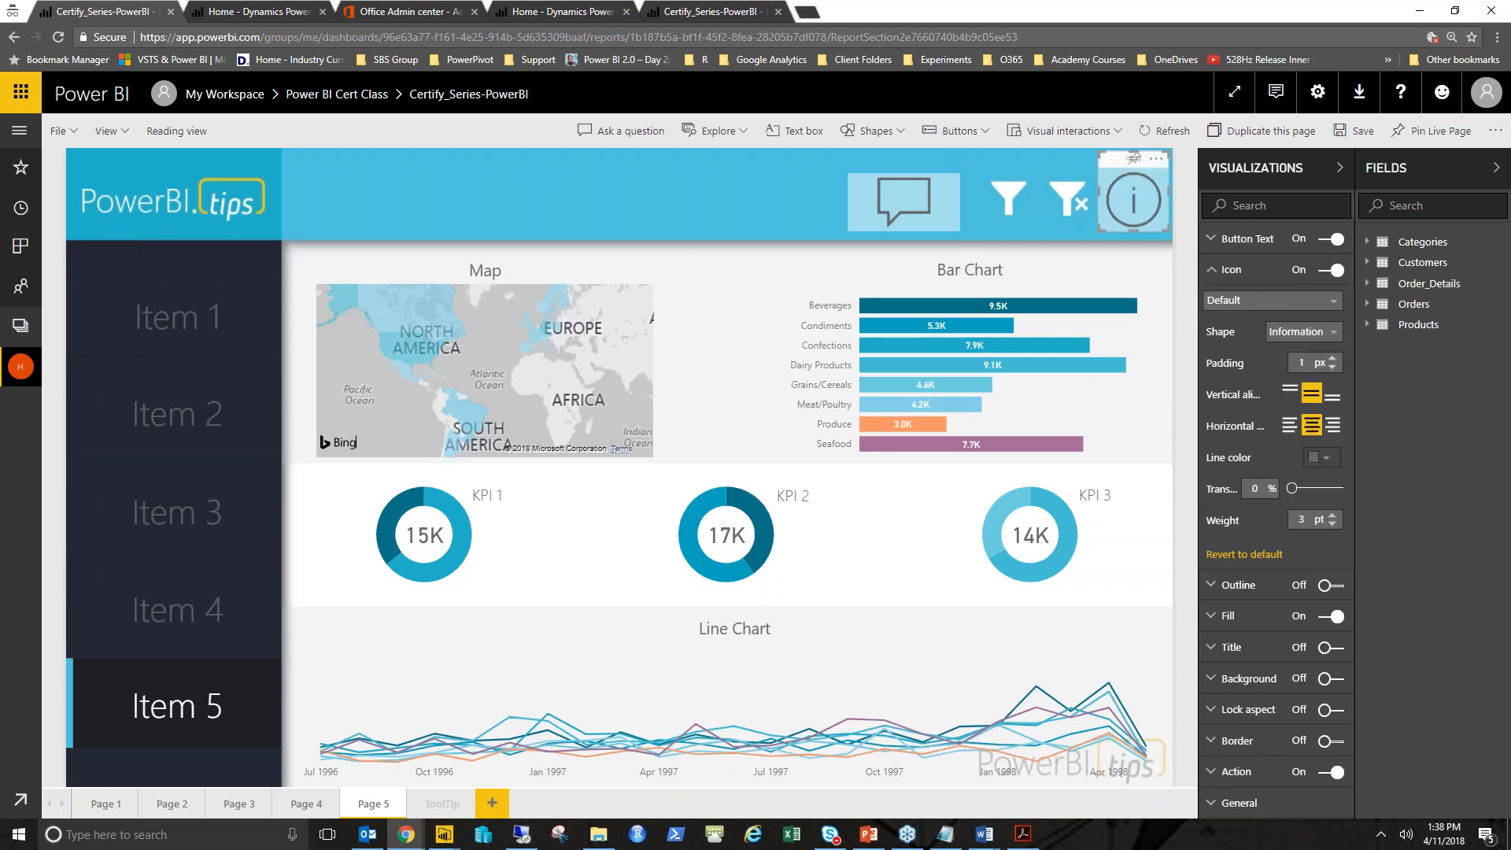
{"action": "left_click", "coordinate": [1279, 305]}
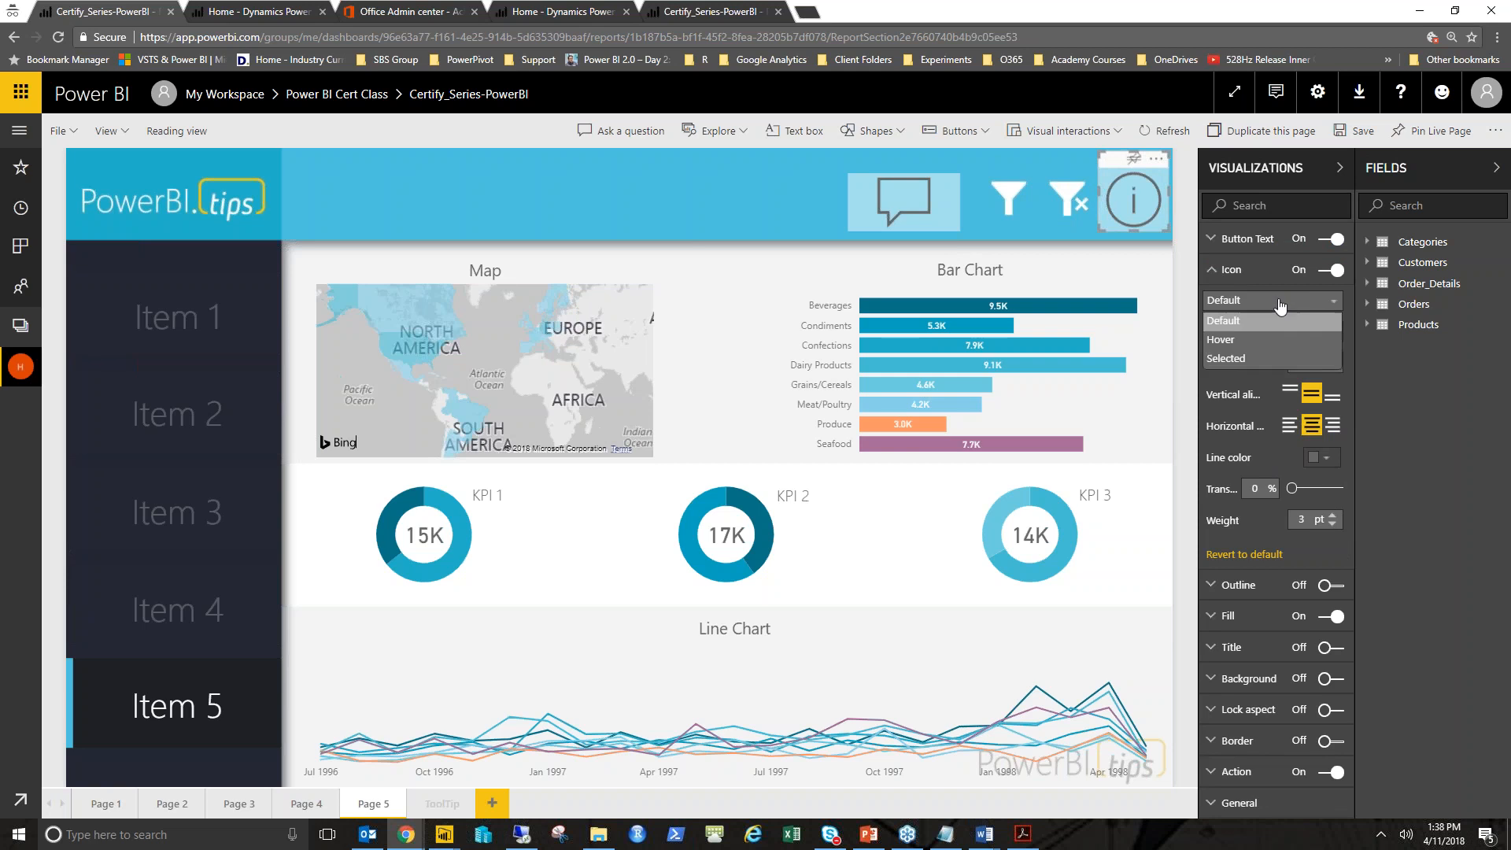
{"action": "left_click", "coordinate": [1276, 307]}
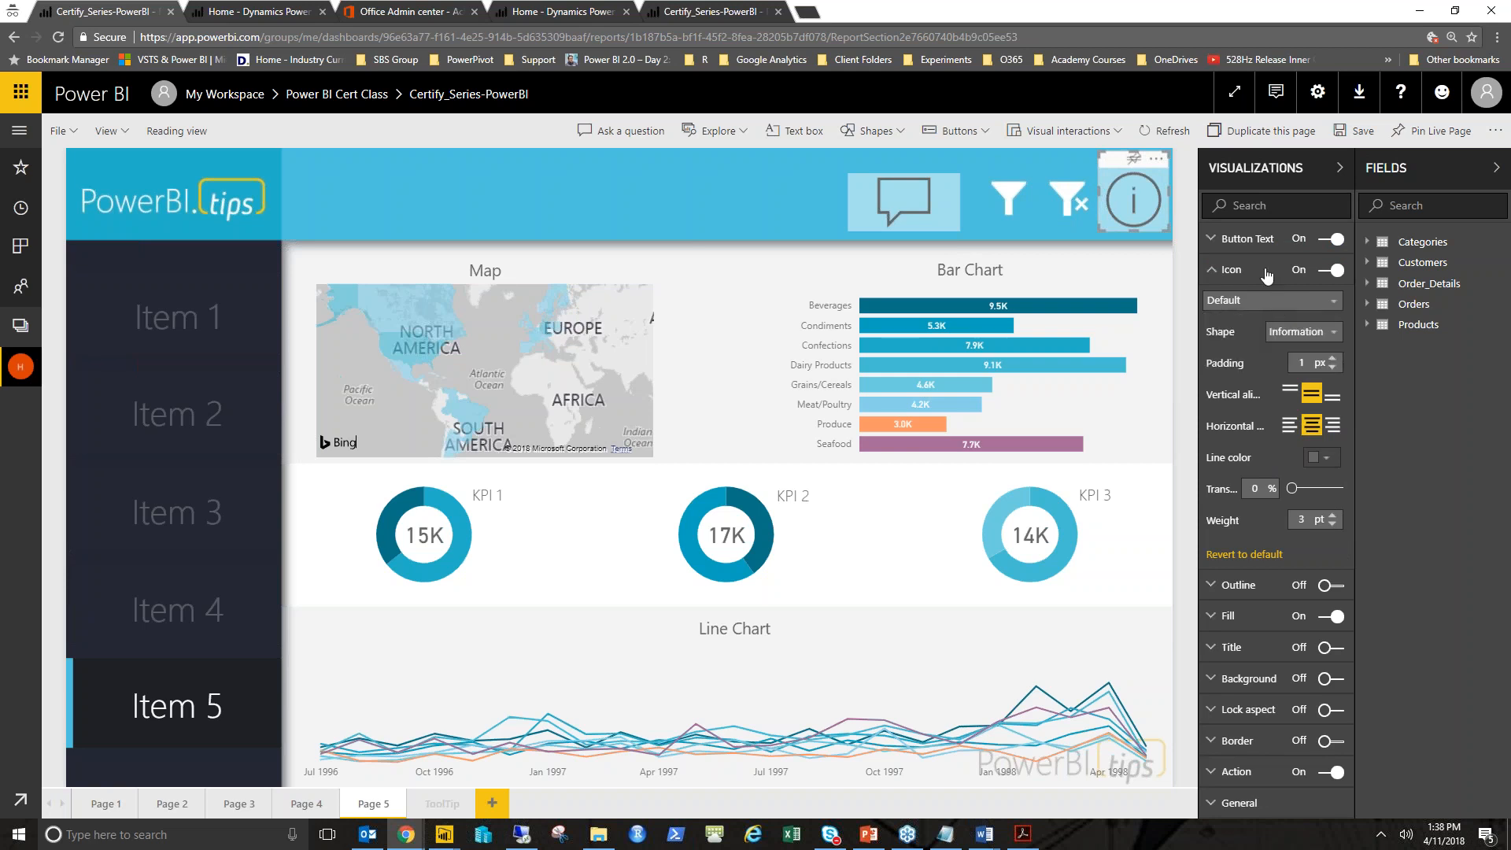
- Set the button's hover text to Get Info
{"action": "left_click", "coordinate": [1259, 271]}
{"action": "left_click", "coordinate": [1259, 247]}
{"action": "left_click", "coordinate": [1274, 269]}
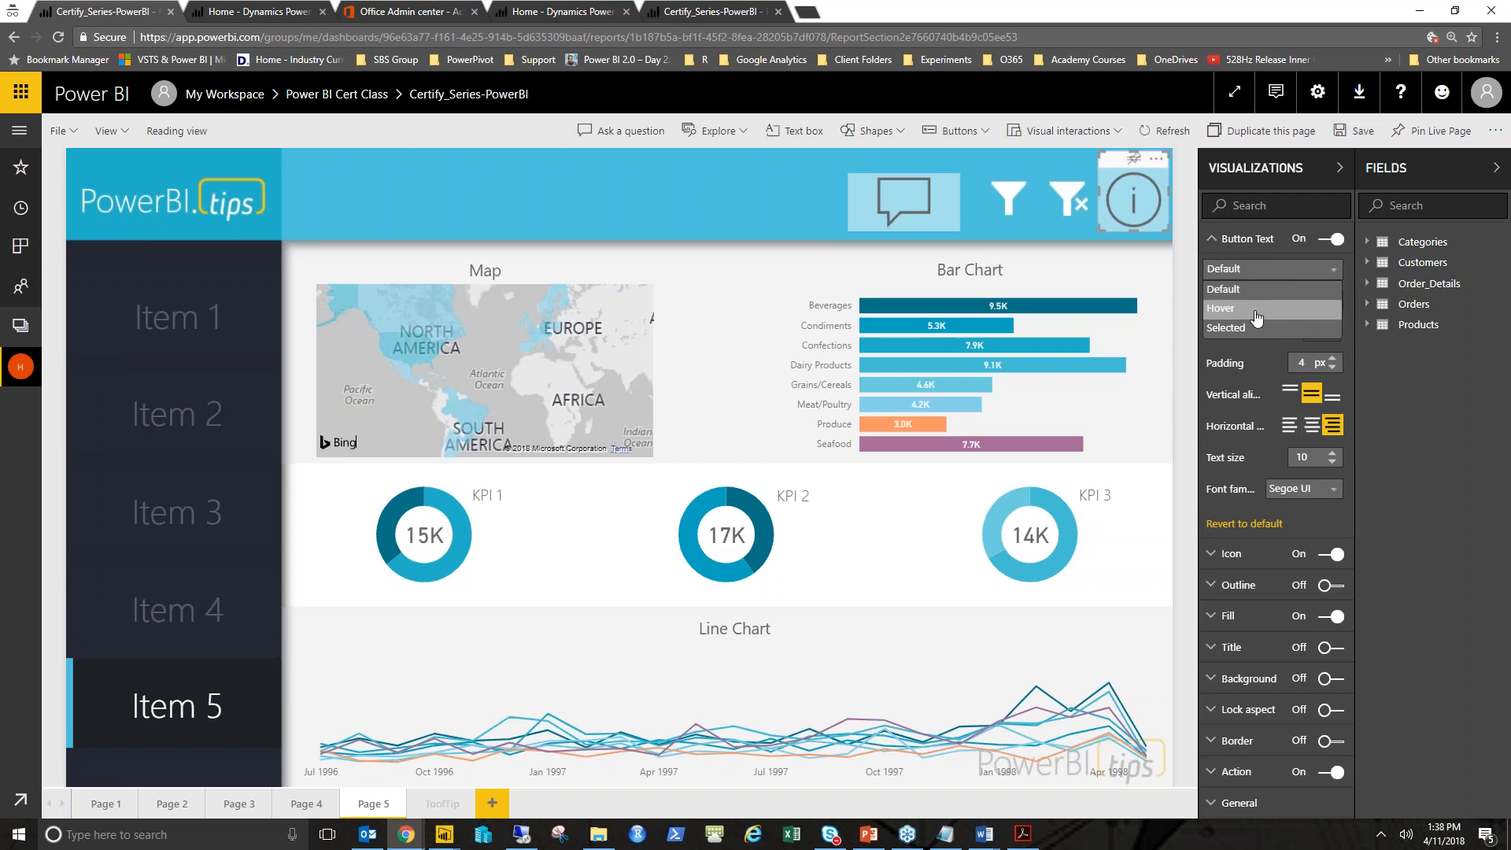
{"action": "left_click", "coordinate": [1262, 308]}
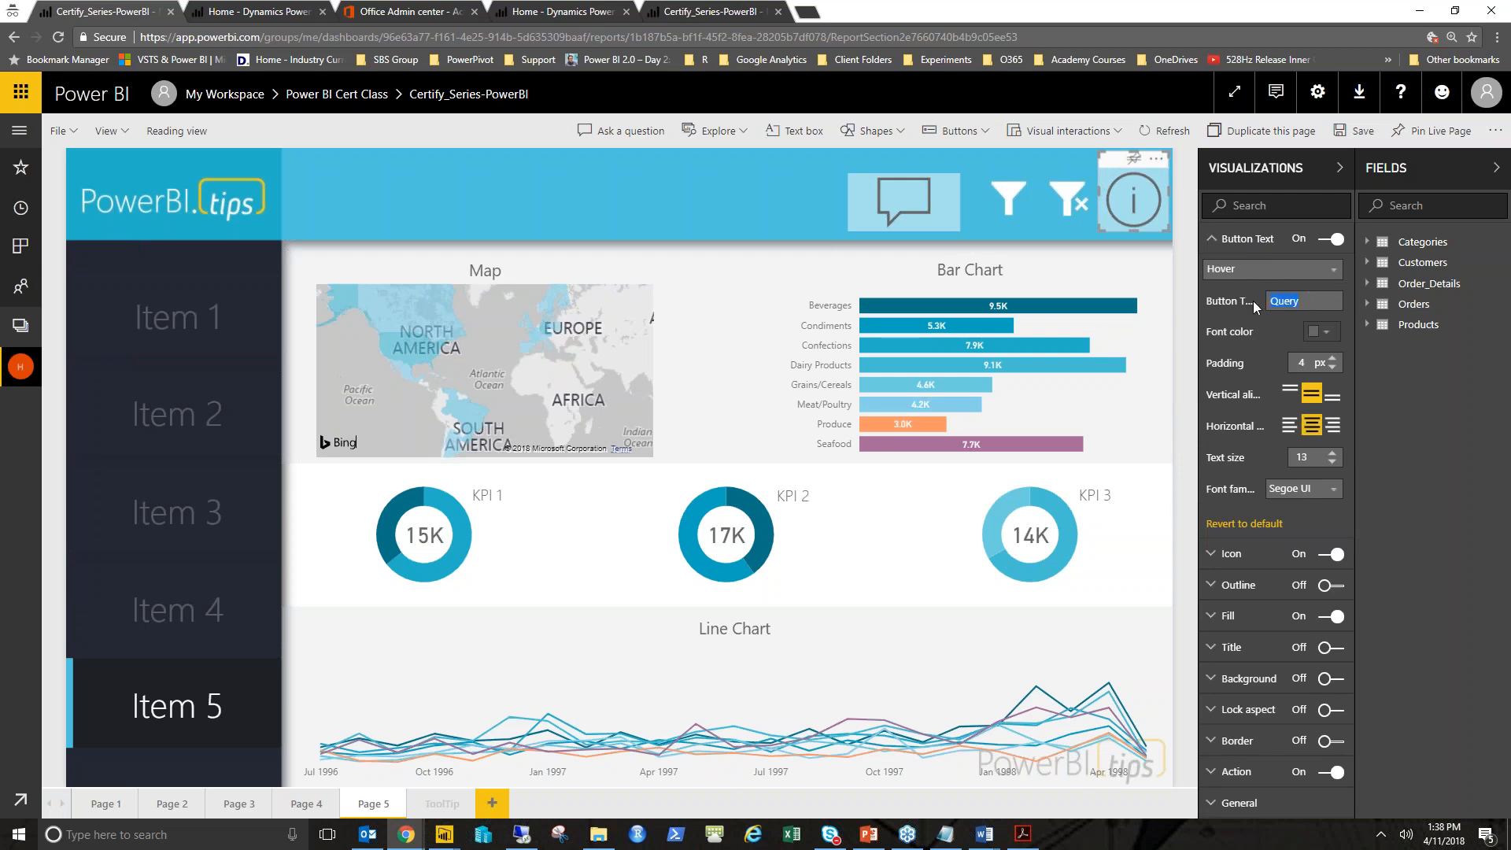
{"action": "type", "text": "Get Info"}
{"action": "left_click", "coordinate": [1251, 239]}
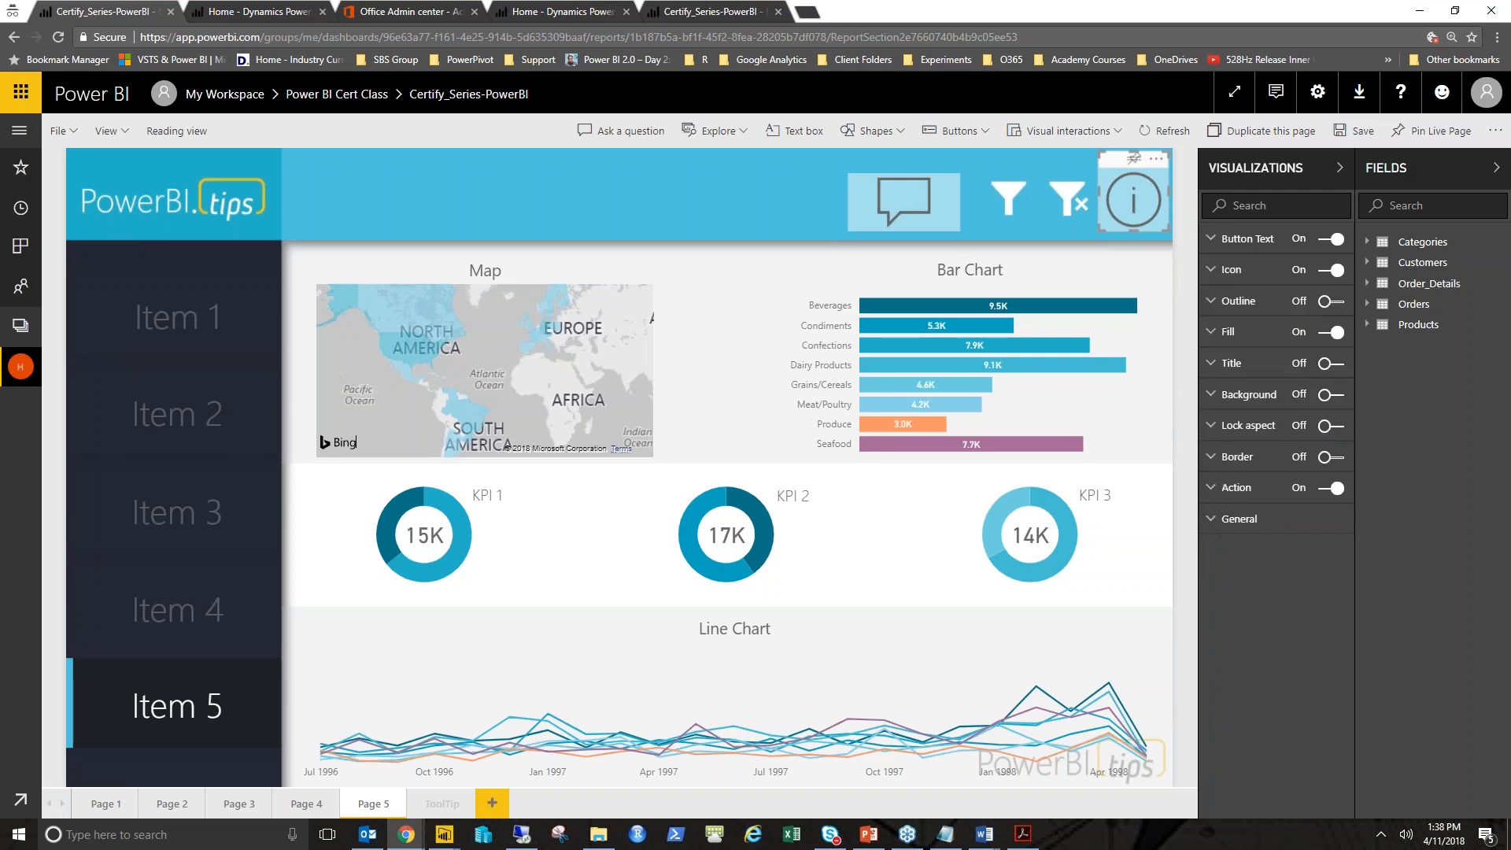
- Set the button's default fill transparency to 100%
{"action": "left_click", "coordinate": [1266, 243]}
{"action": "left_click", "coordinate": [1267, 272]}
{"action": "left_click", "coordinate": [1264, 245]}
{"action": "left_click", "coordinate": [1264, 244]}
{"action": "left_click", "coordinate": [1258, 341]}
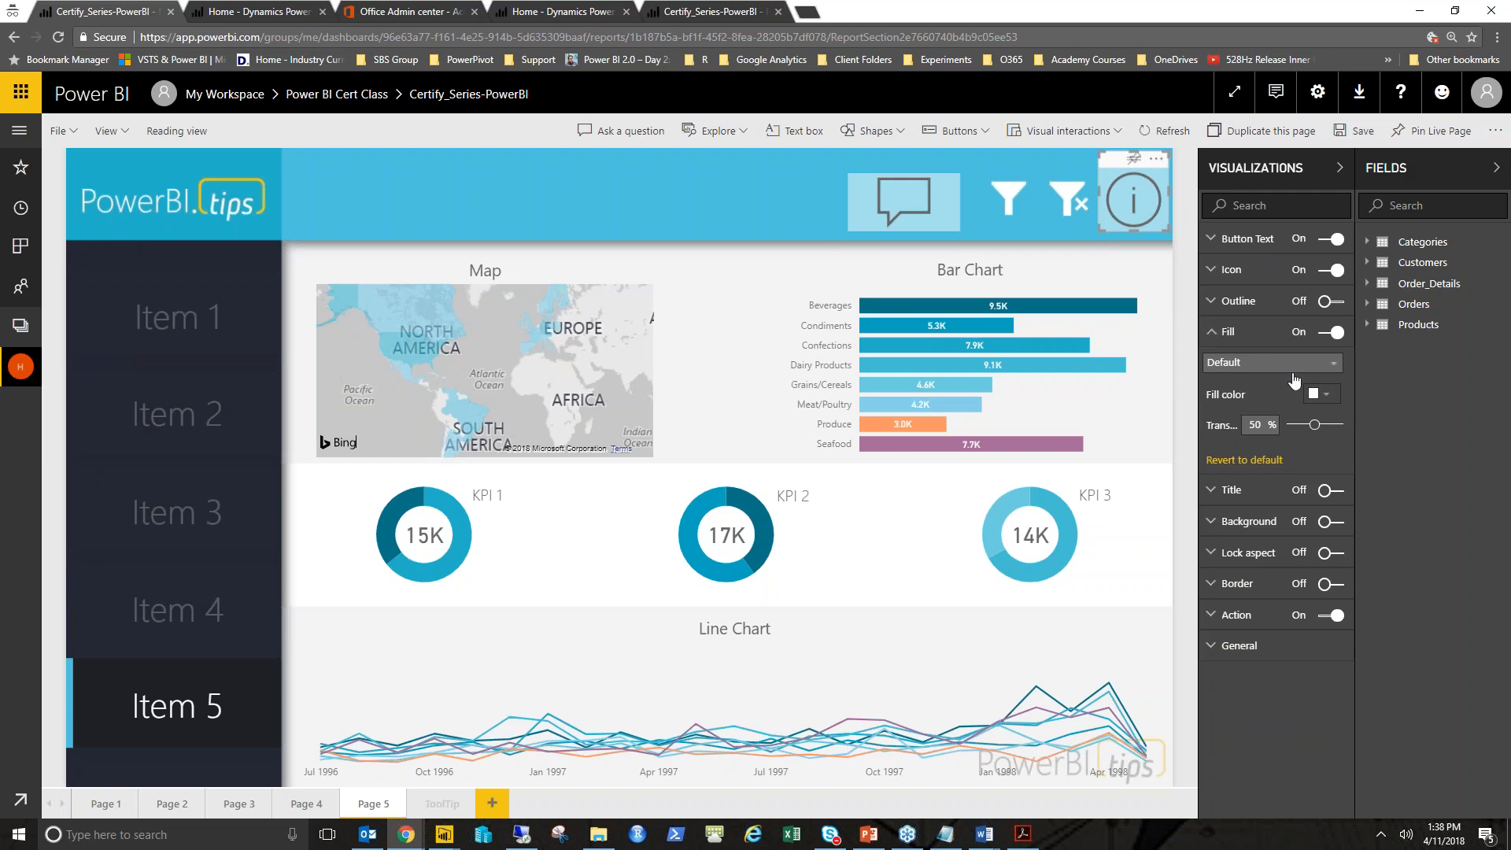
{"action": "left_click", "coordinate": [1326, 396]}
{"action": "left_click", "coordinate": [1326, 400]}
{"action": "left_click_drag", "start_coordinate": [1312, 425], "coordinate": [1339, 425]}
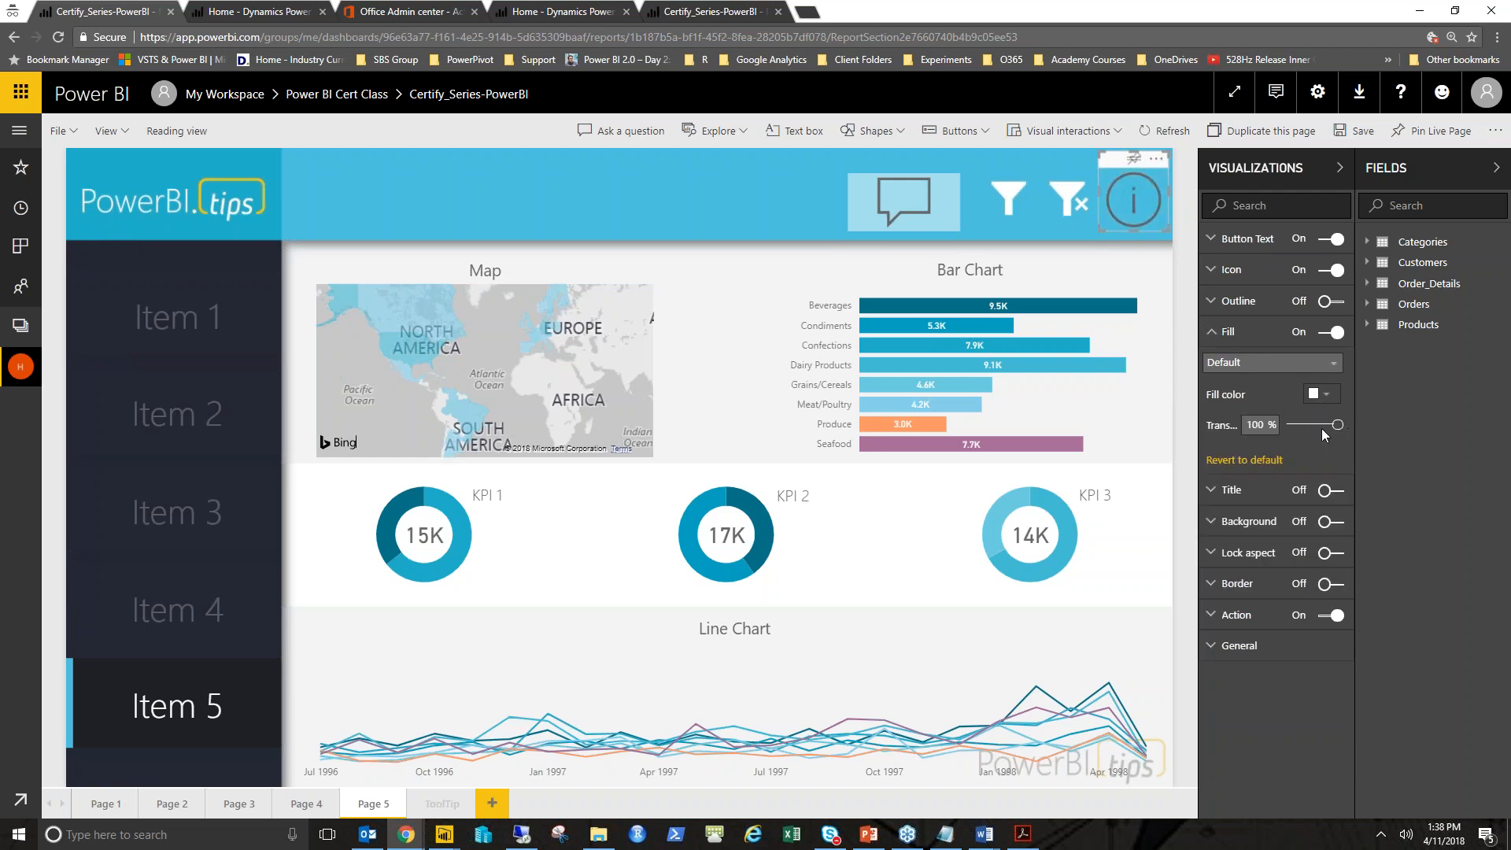
- Set the button's hover fill colour to red with 14% transparency
{"action": "left_click", "coordinate": [1283, 370]}
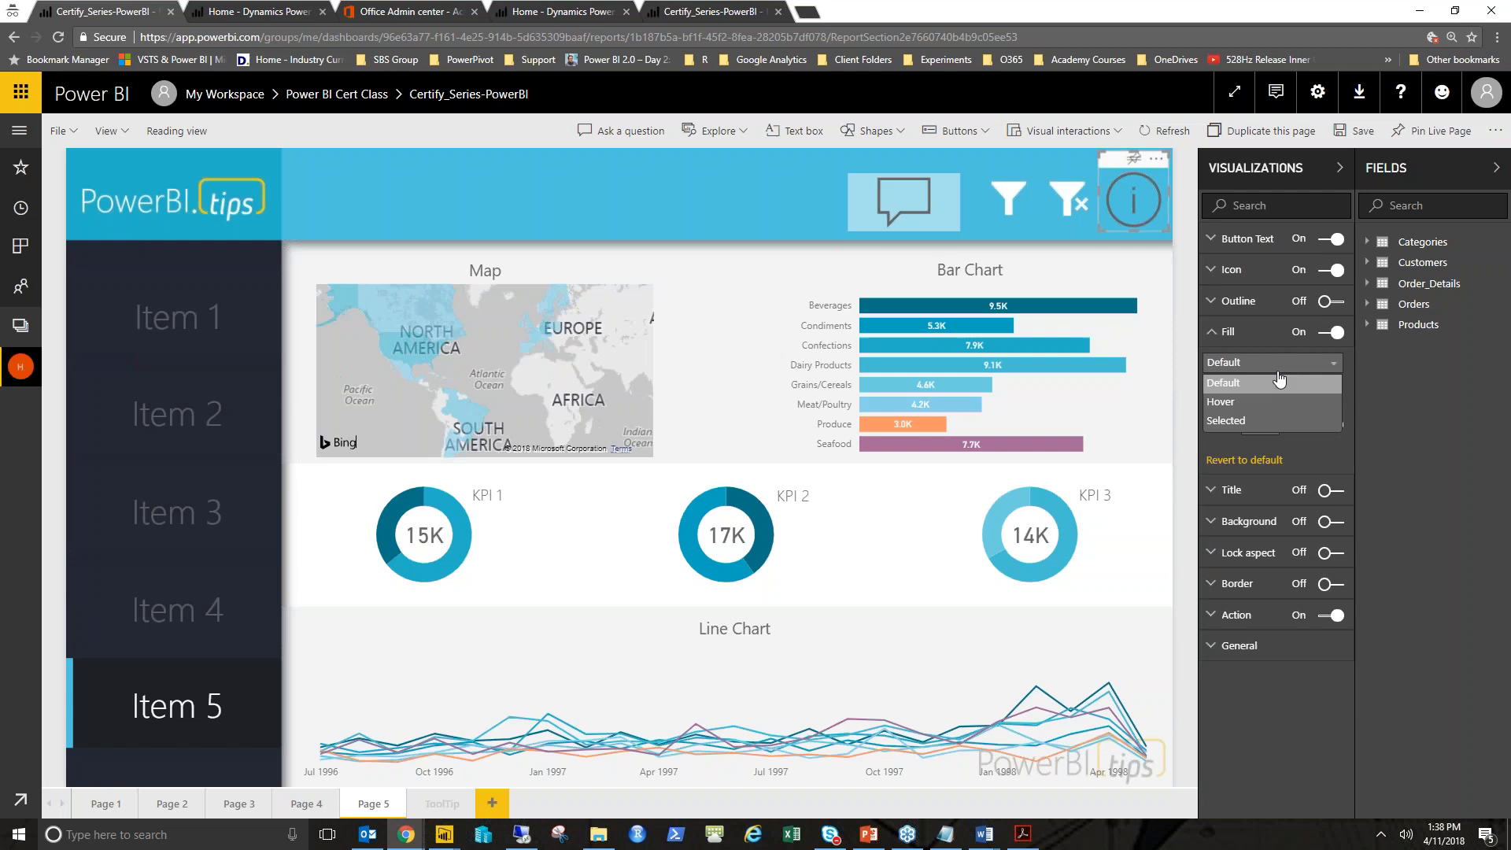
{"action": "left_click", "coordinate": [1268, 403]}
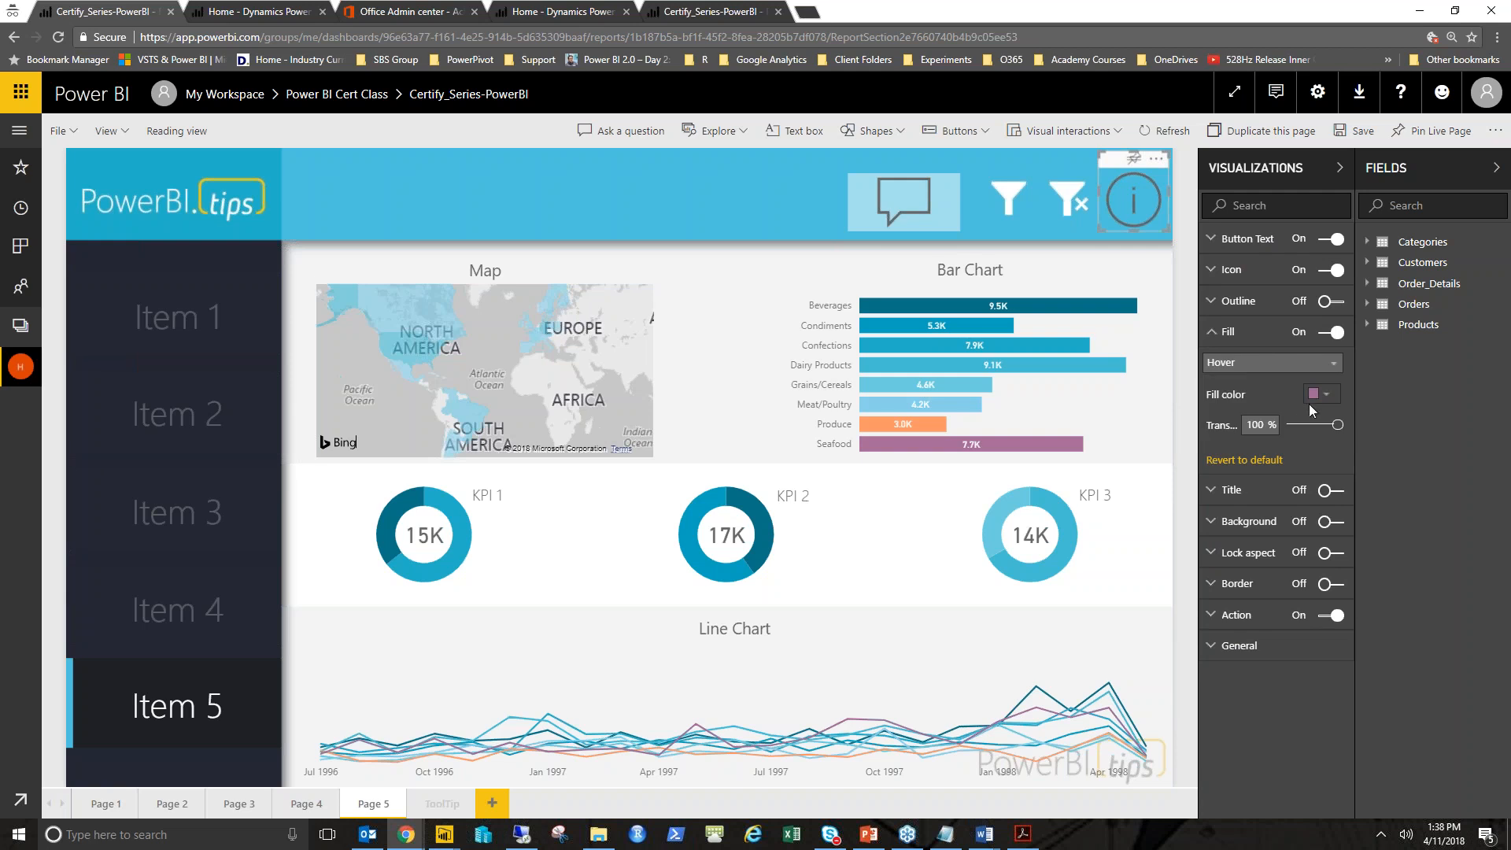
{"action": "left_click", "coordinate": [1319, 398]}
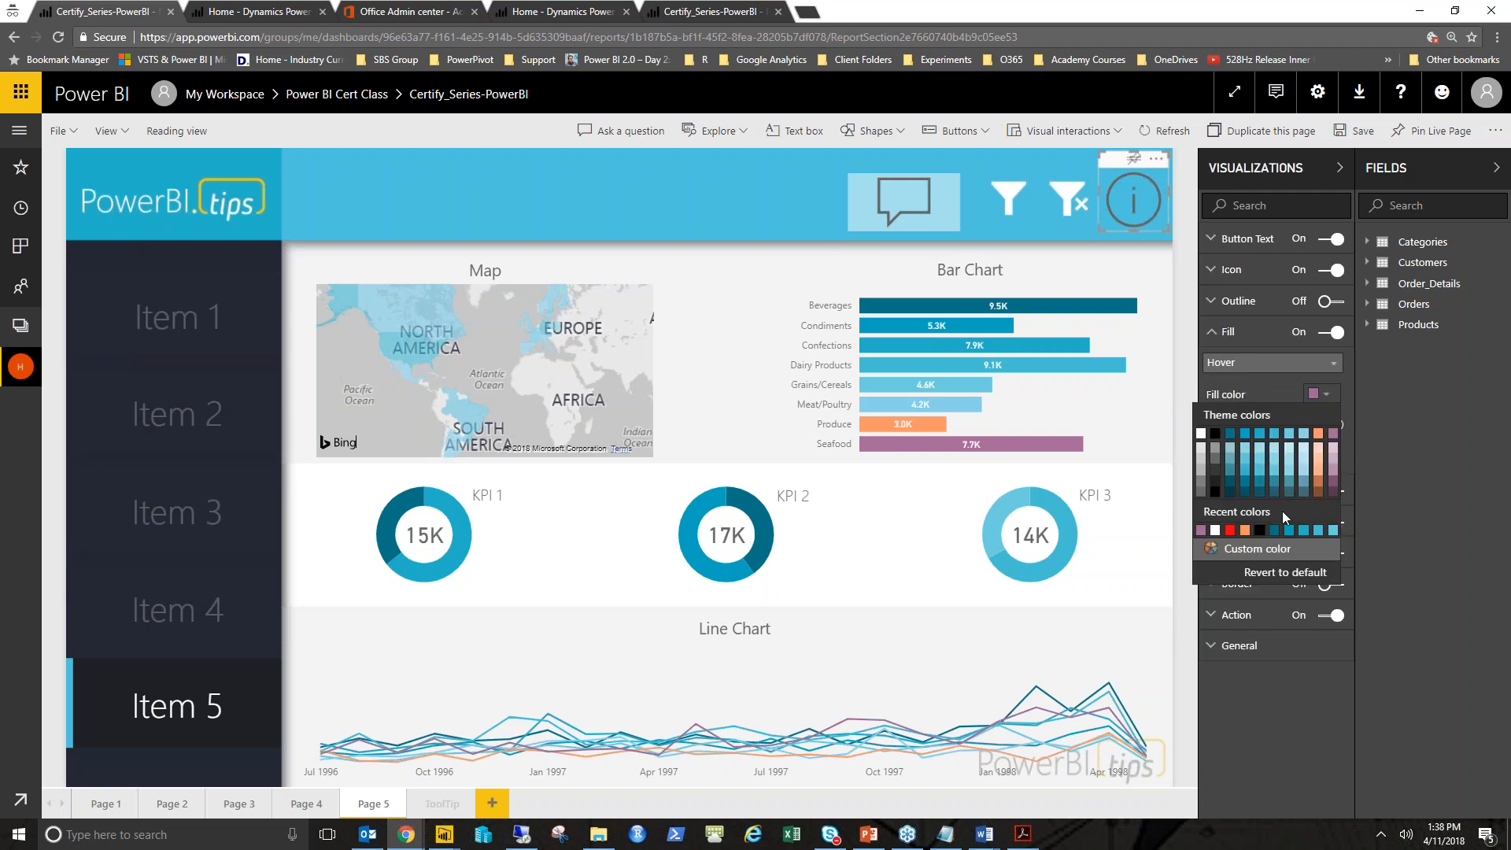
{"action": "left_click", "coordinate": [1233, 531]}
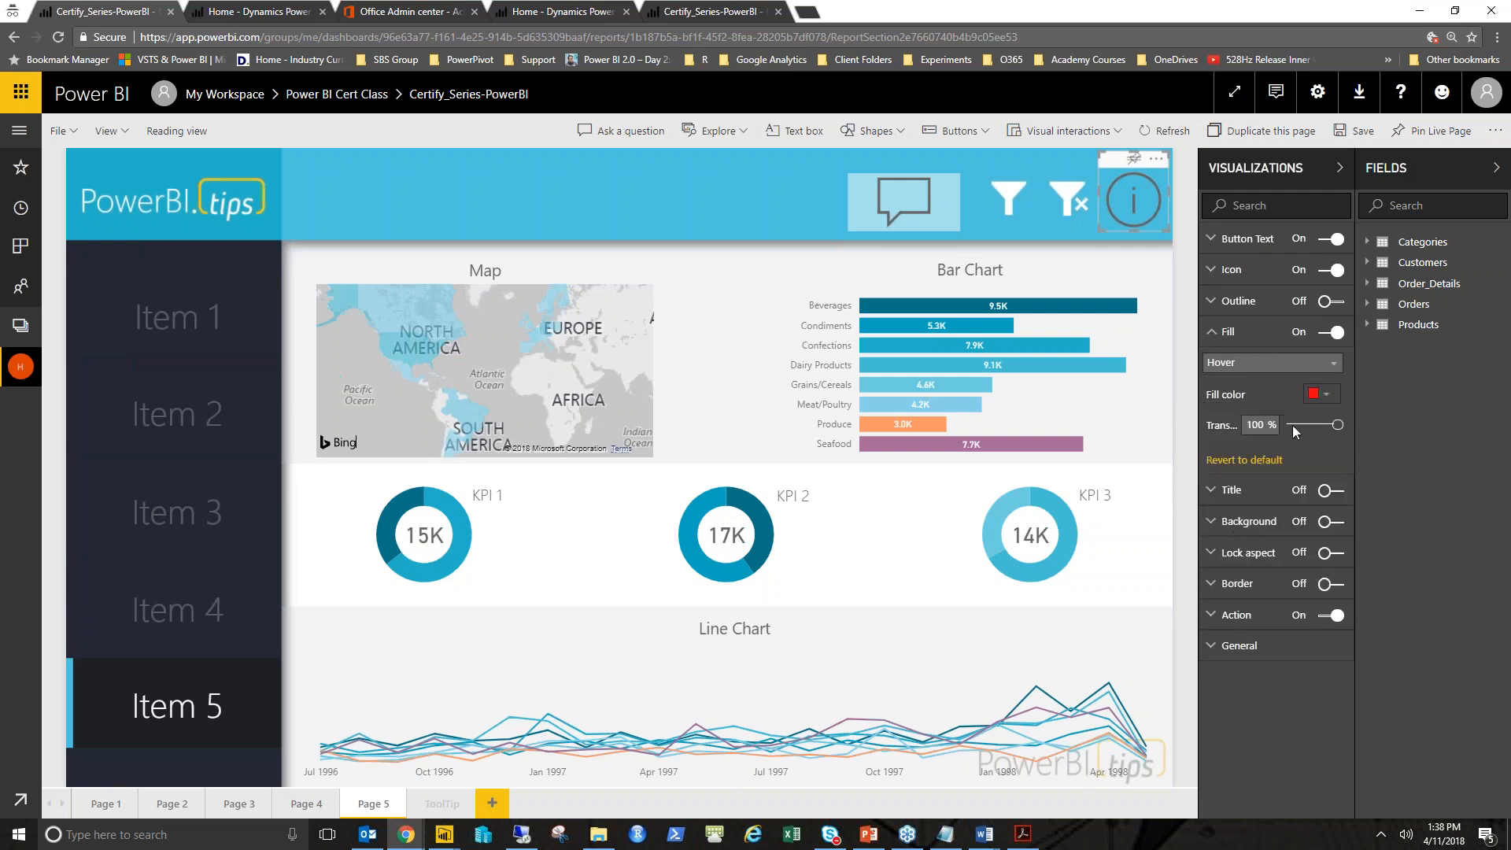
{"action": "left_click", "coordinate": [1319, 400]}
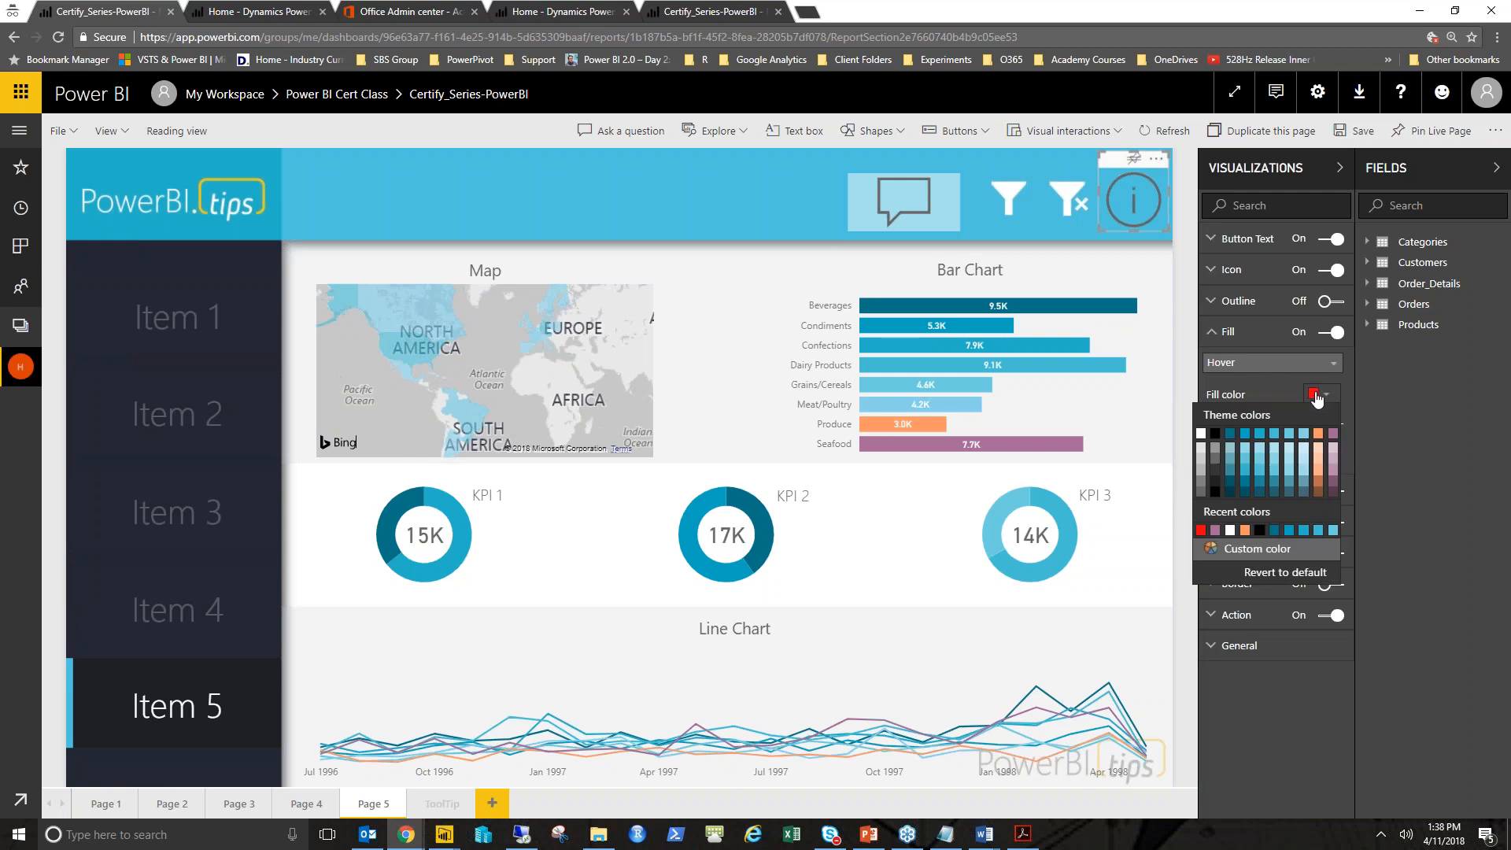
{"action": "left_click", "coordinate": [1308, 396]}
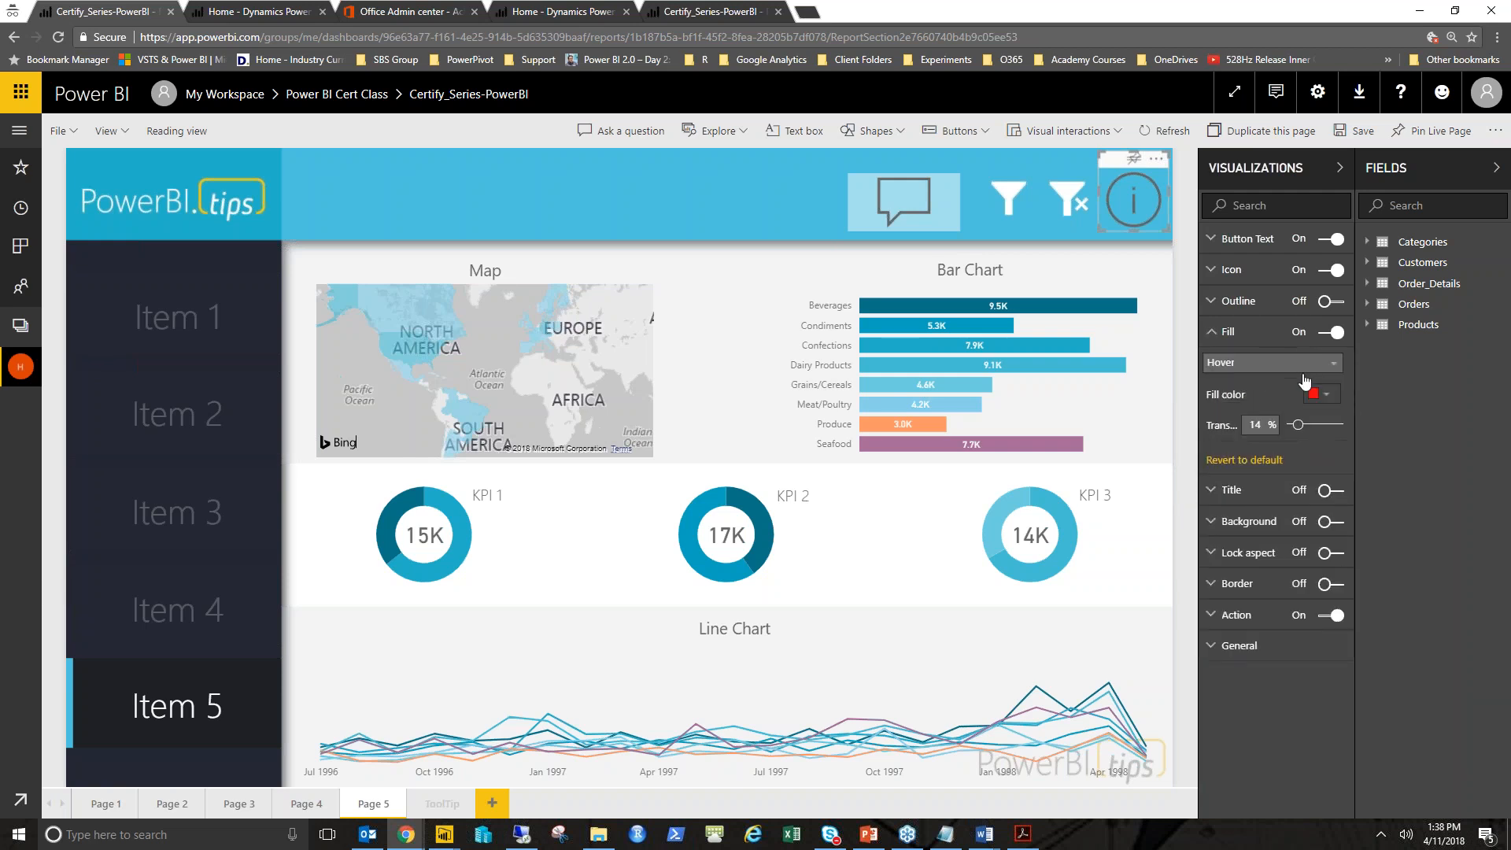
{"action": "left_click", "coordinate": [1308, 373]}
{"action": "left_click", "coordinate": [1310, 380]}
{"action": "left_click", "coordinate": [1327, 397]}
{"action": "left_click", "coordinate": [1336, 441]}
{"action": "left_click", "coordinate": [1280, 363]}
{"action": "left_click", "coordinate": [1262, 334]}
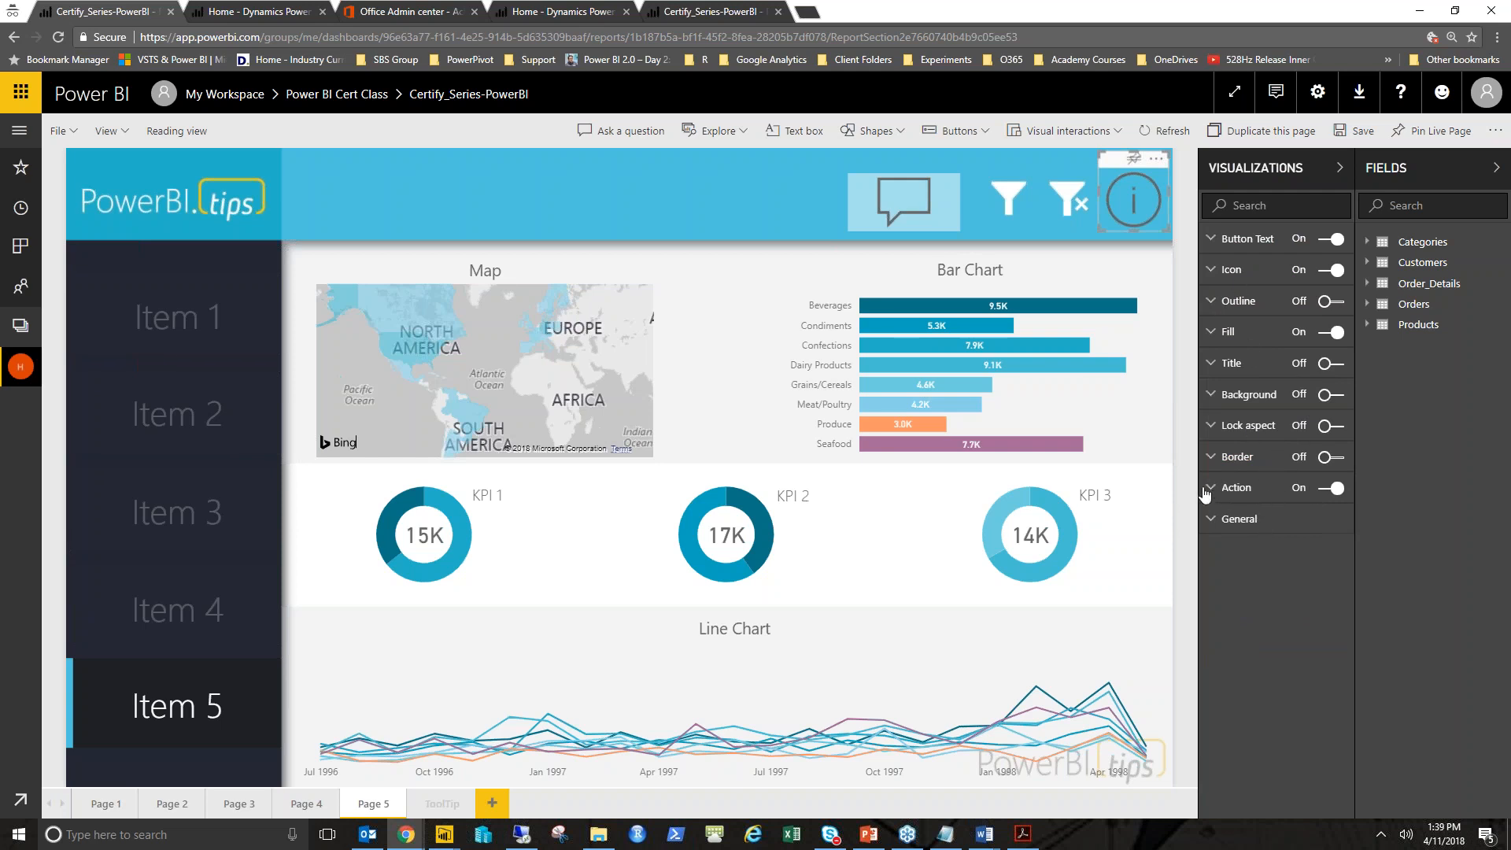
- Set the button's action to the Bookmark type using the Page 5 Info bookmark
{"action": "left_click", "coordinate": [1231, 489]}
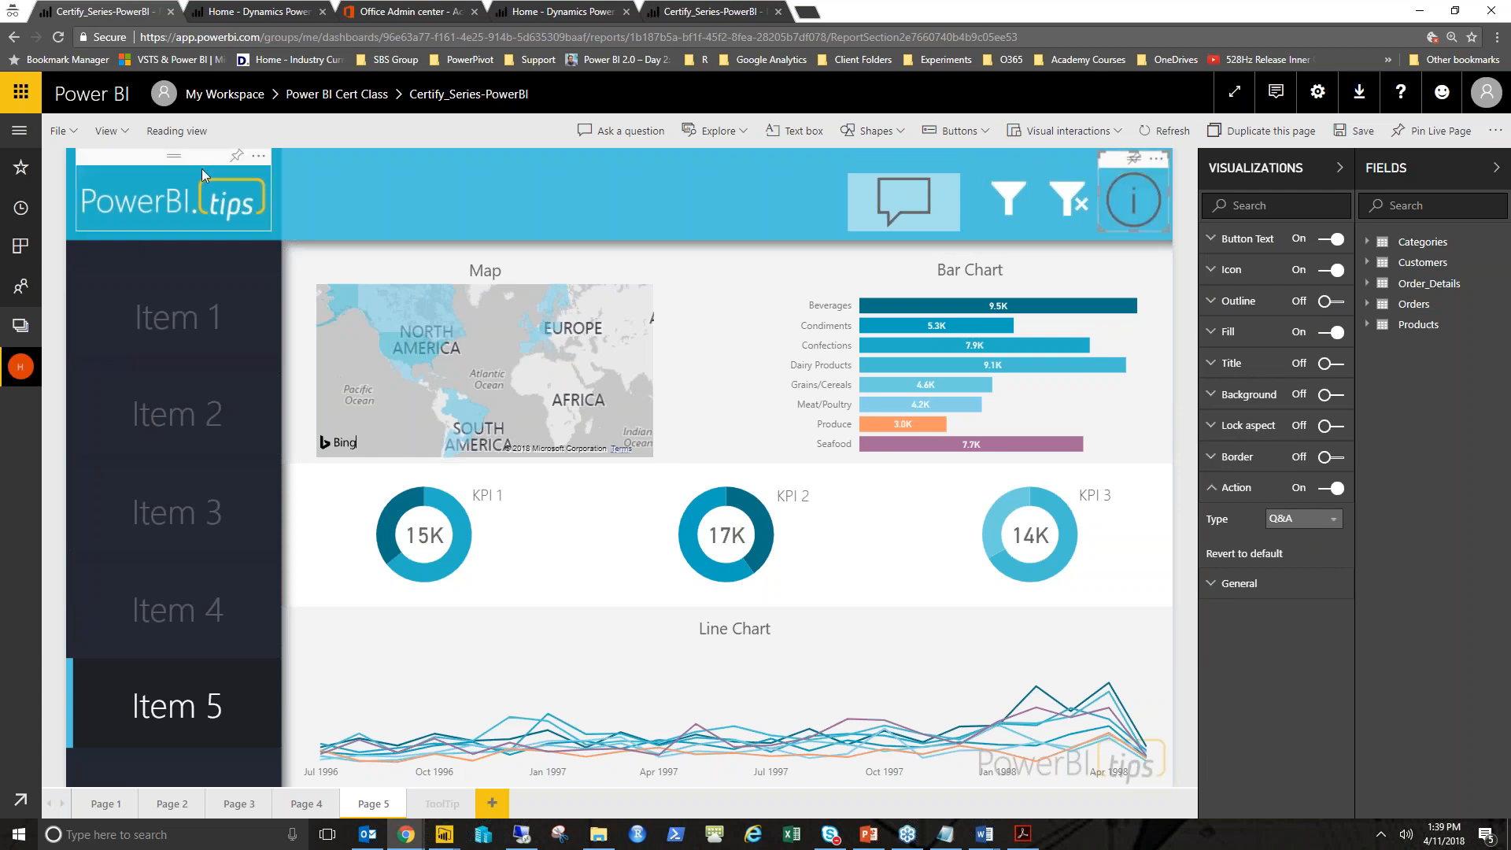
{"action": "left_click", "coordinate": [1328, 518]}
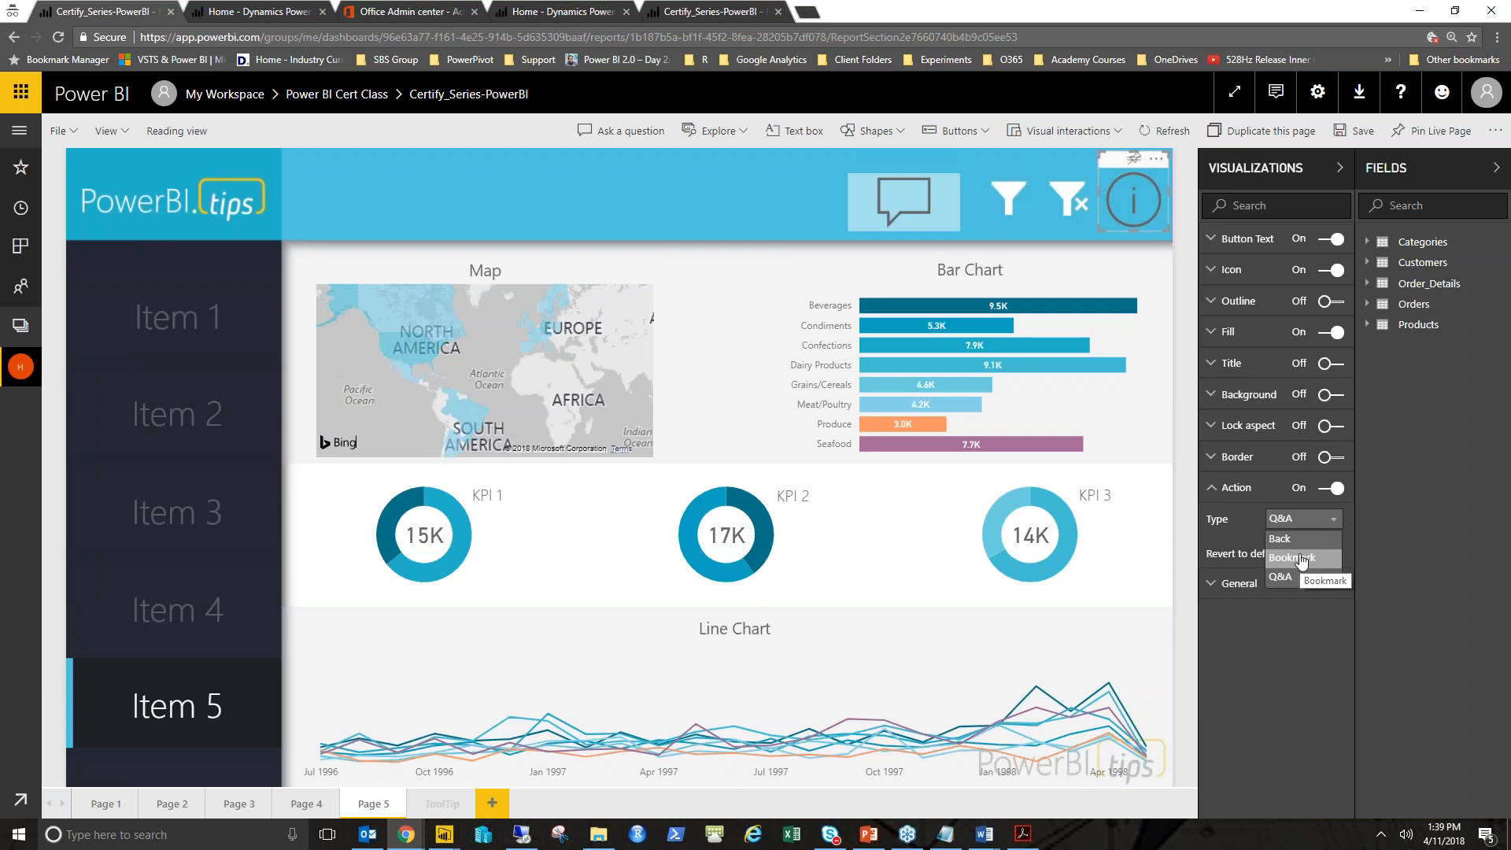
{"action": "left_click", "coordinate": [1301, 558]}
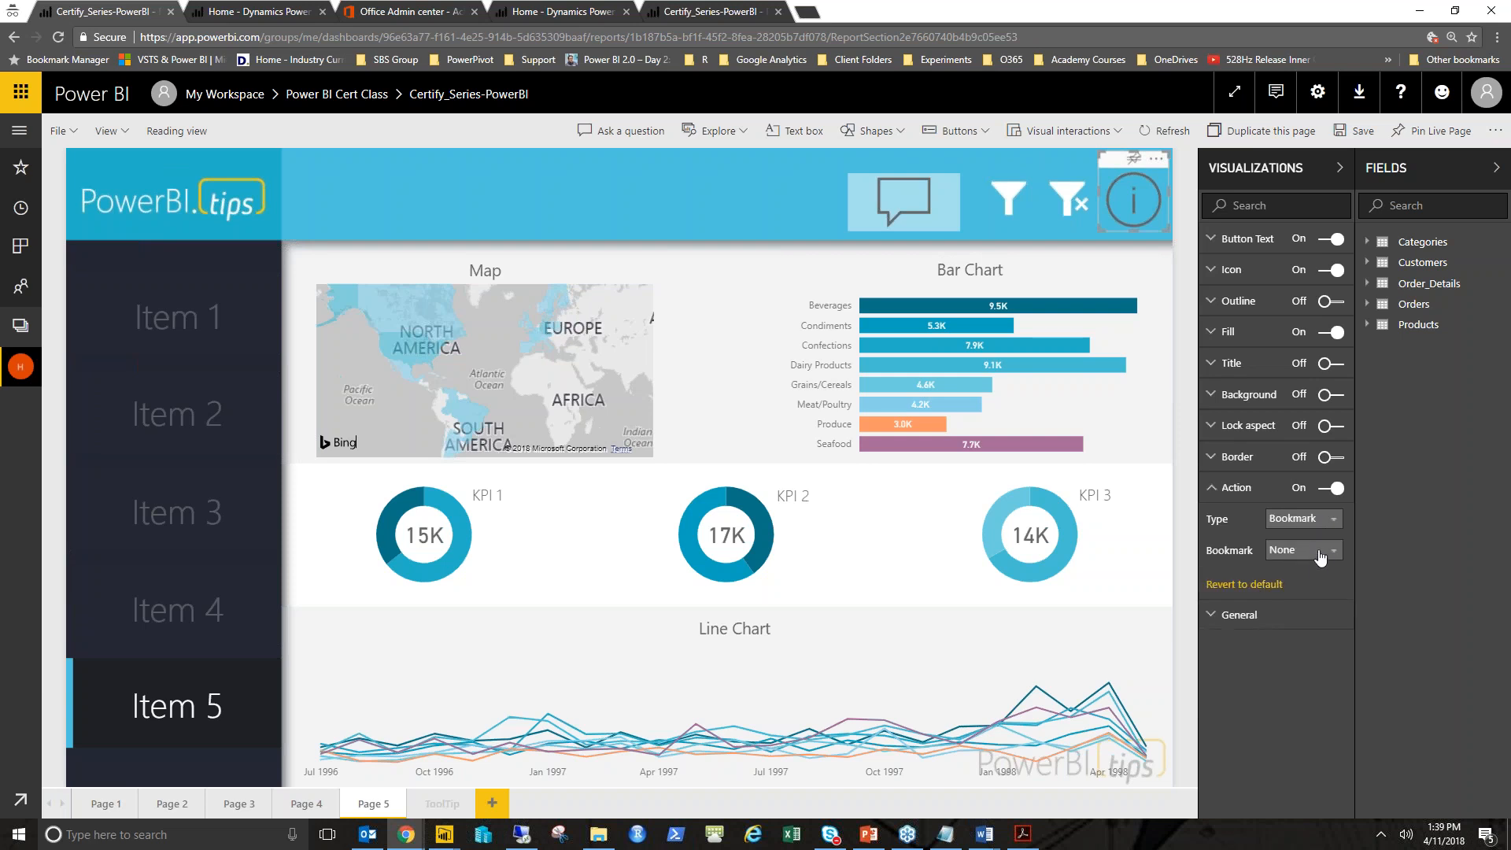
{"action": "left_click", "coordinate": [1321, 554]}
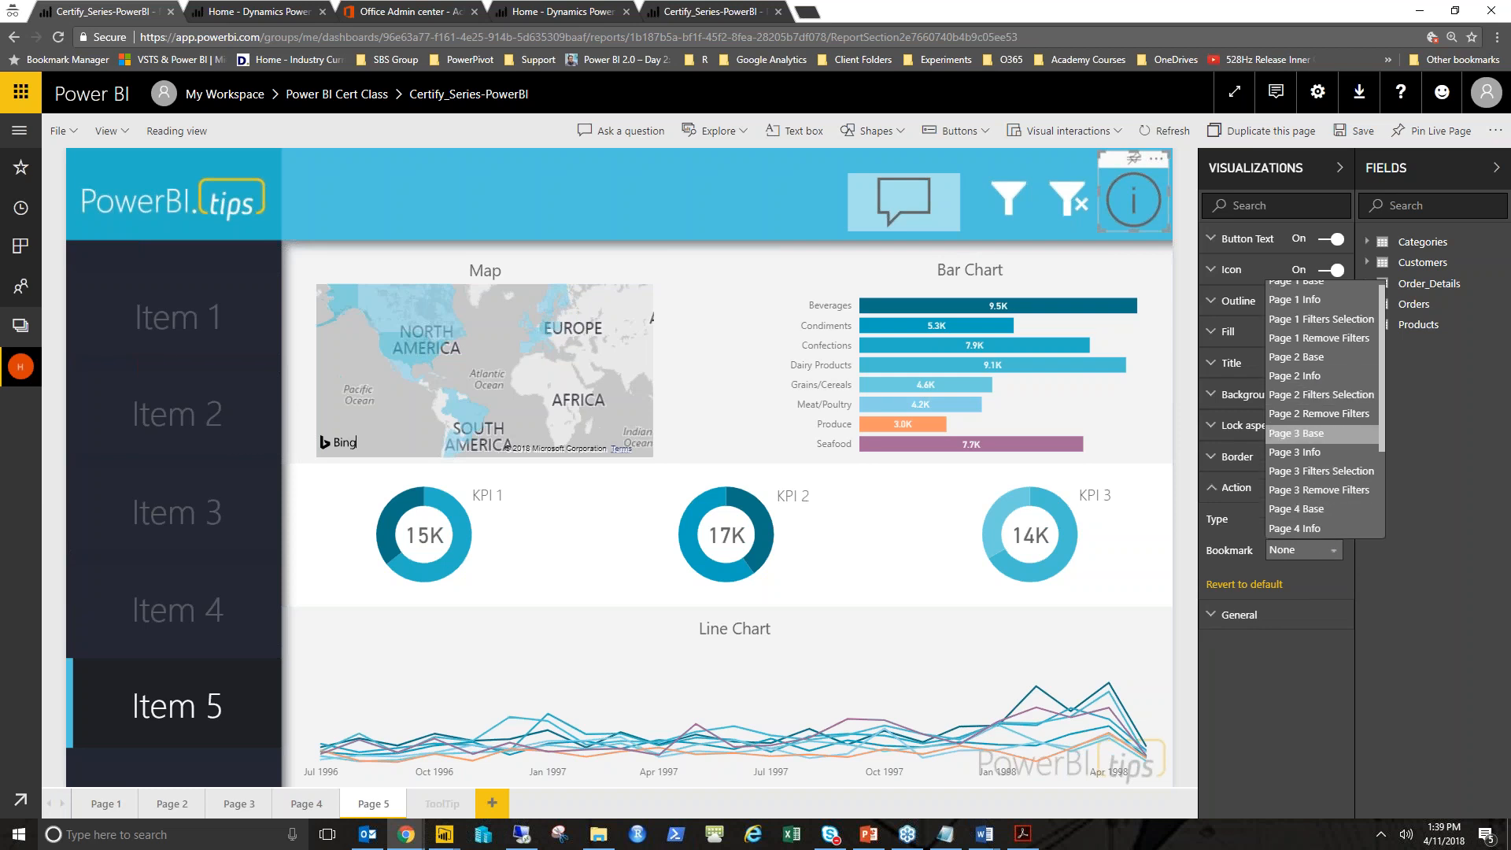
{"action": "left_click_drag", "start_coordinate": [1379, 411], "coordinate": [1390, 505]}
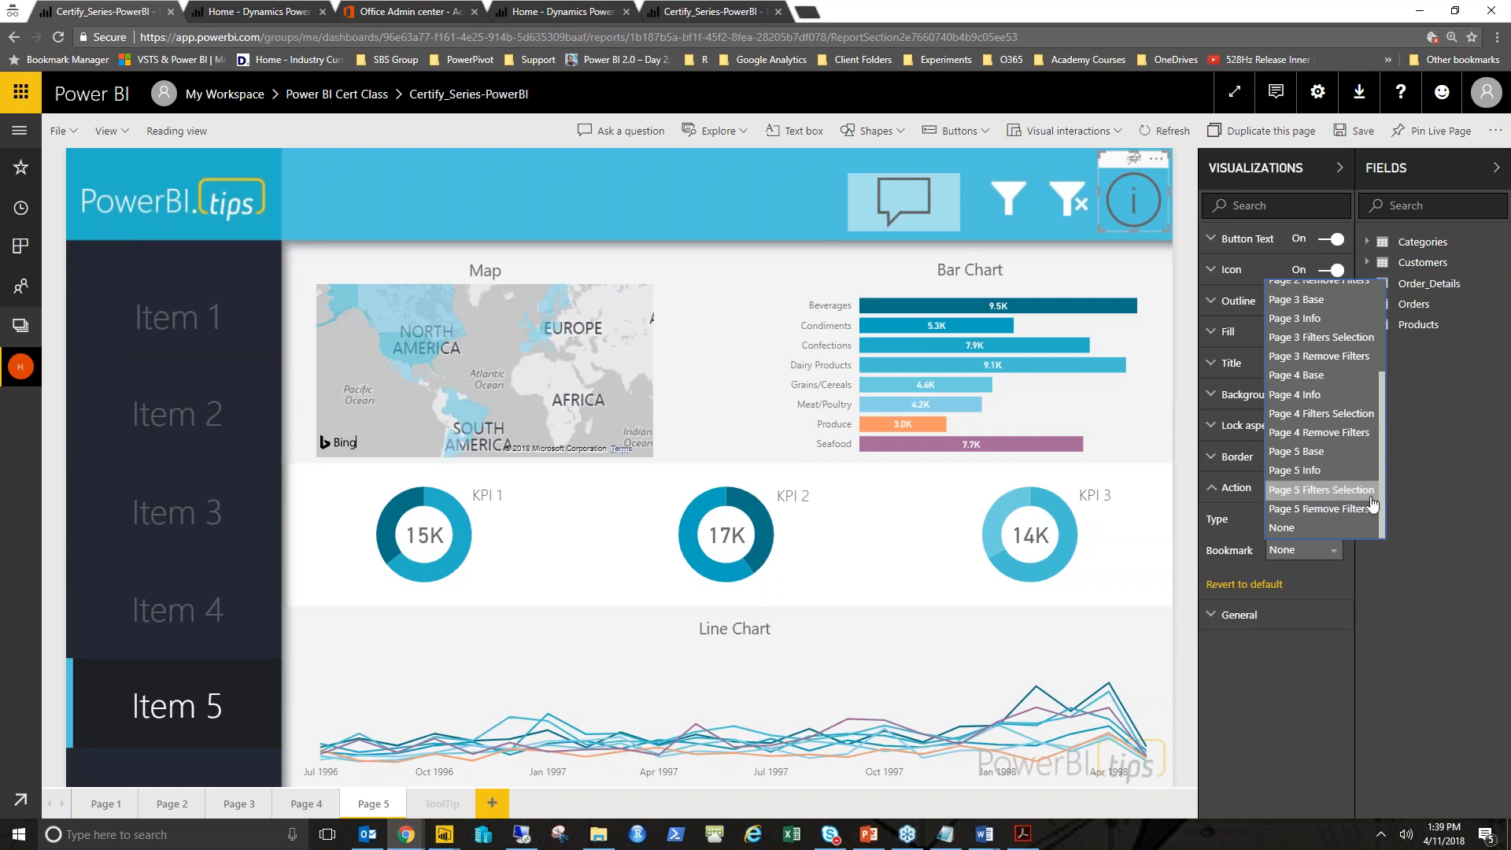
{"action": "left_click", "coordinate": [1322, 472]}
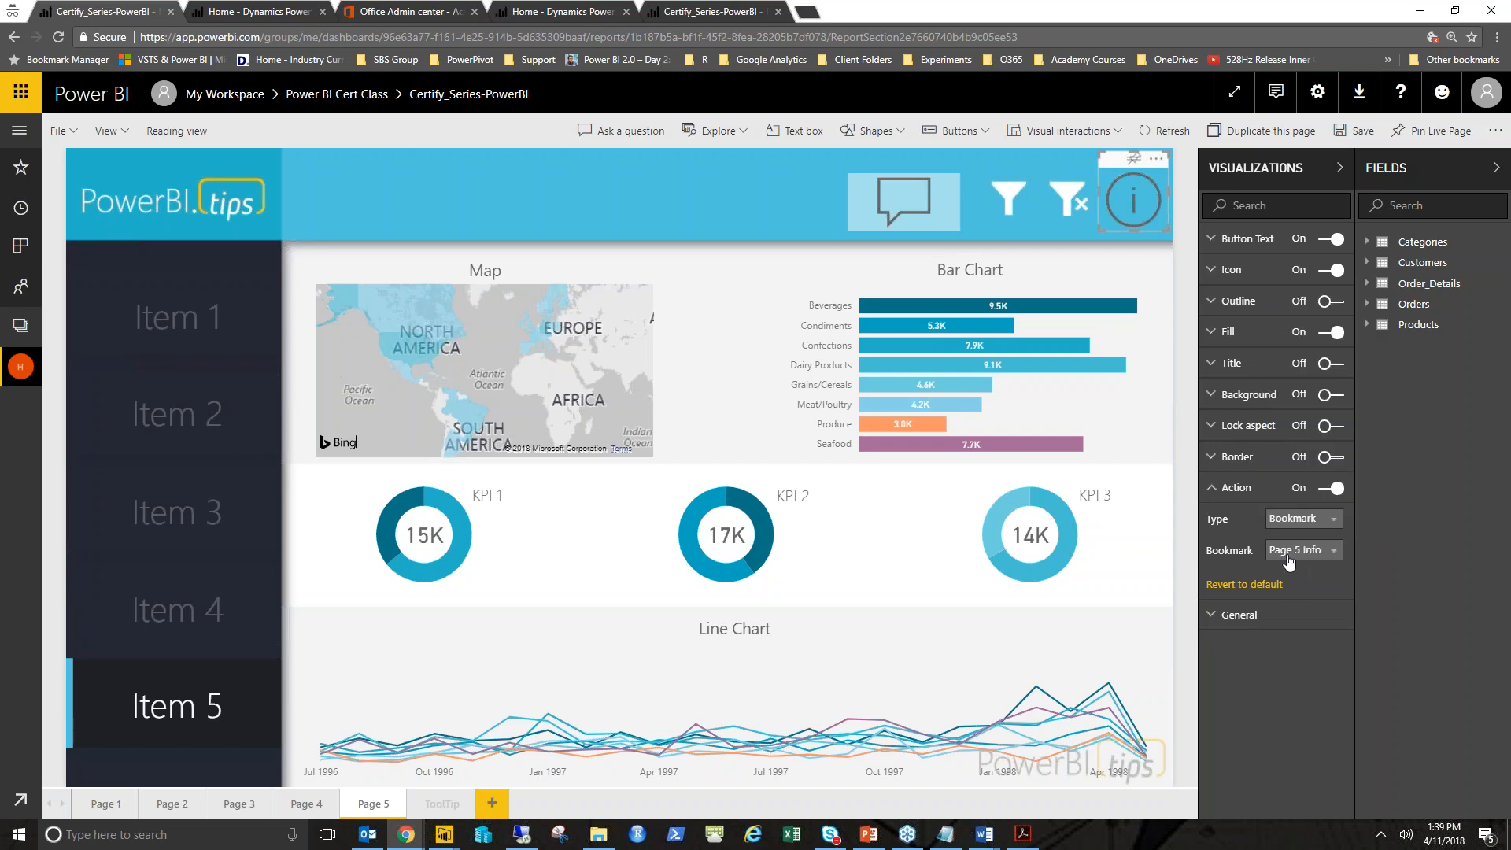
- Move the info button down the layer order so it sits beneath Item 2 Clicker
{"action": "left_click", "coordinate": [1340, 168]}
{"action": "left_click", "coordinate": [1408, 177]}
{"action": "left_click", "coordinate": [1312, 288]}
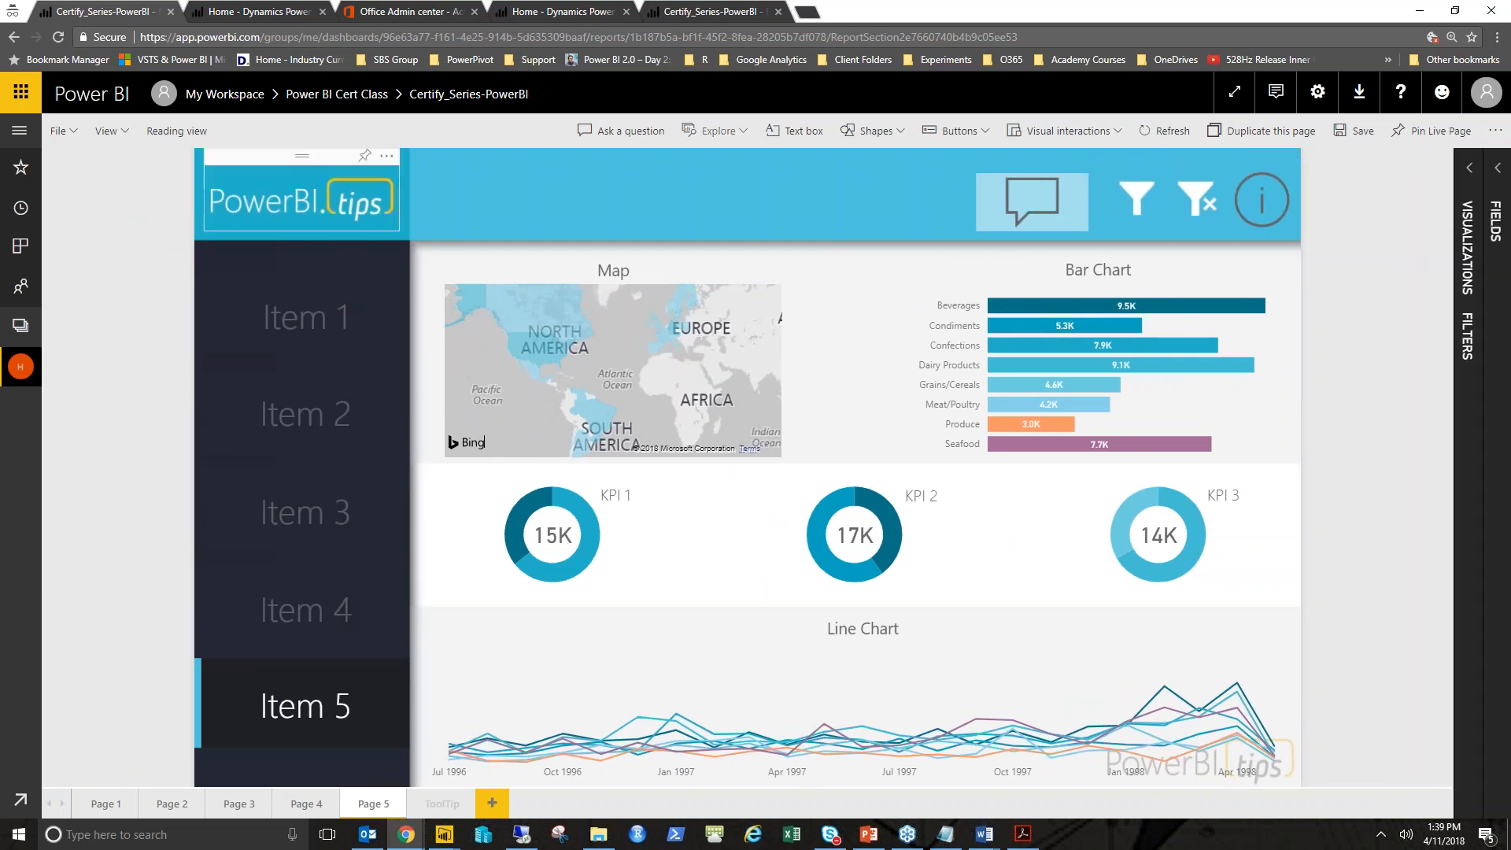
{"action": "left_click", "coordinate": [107, 131]}
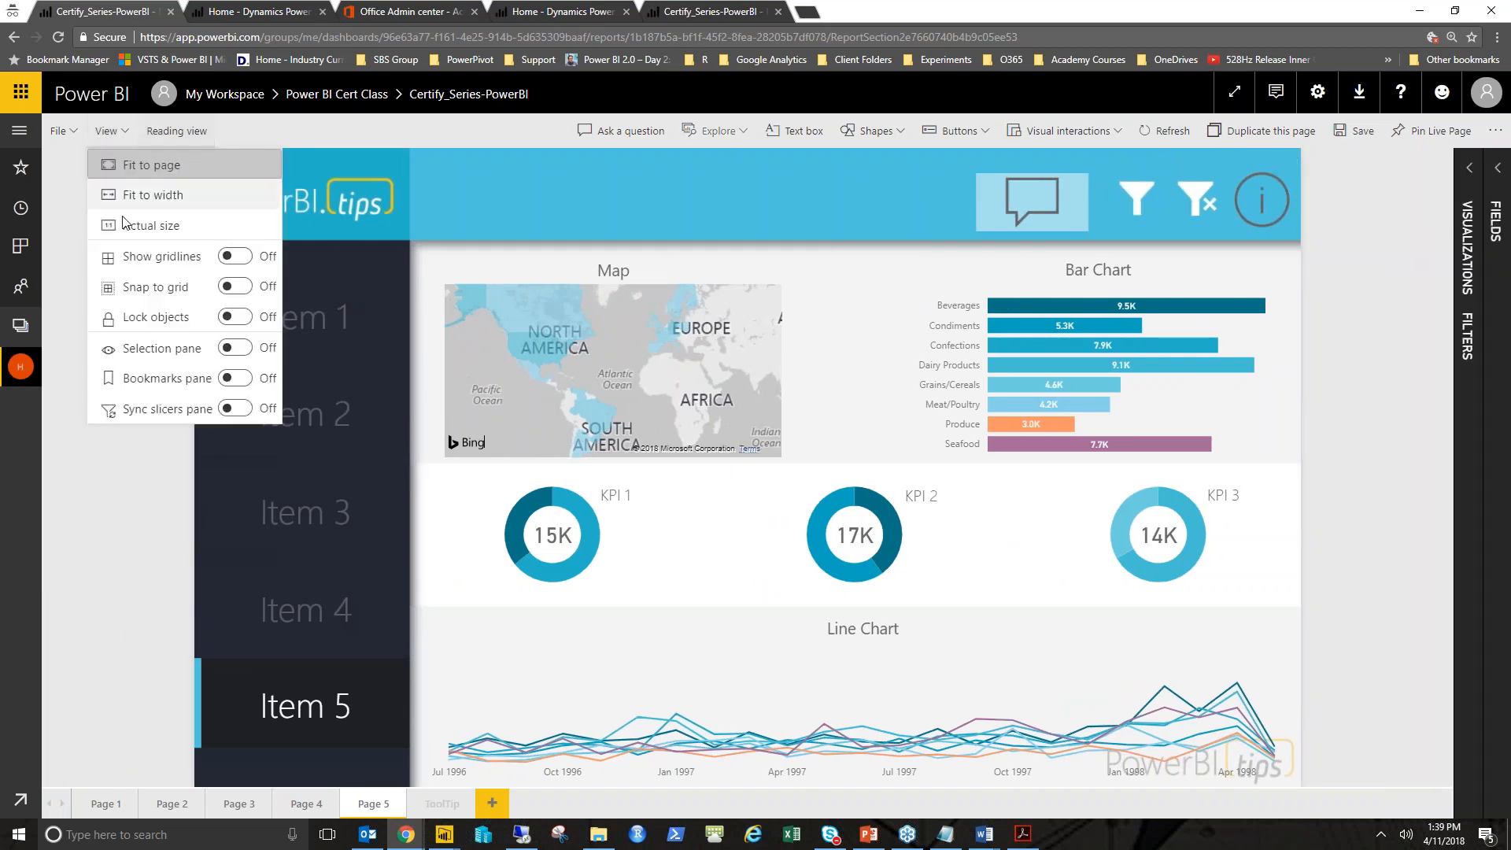
{"action": "left_click", "coordinate": [234, 347]}
{"action": "left_click", "coordinate": [1329, 252]}
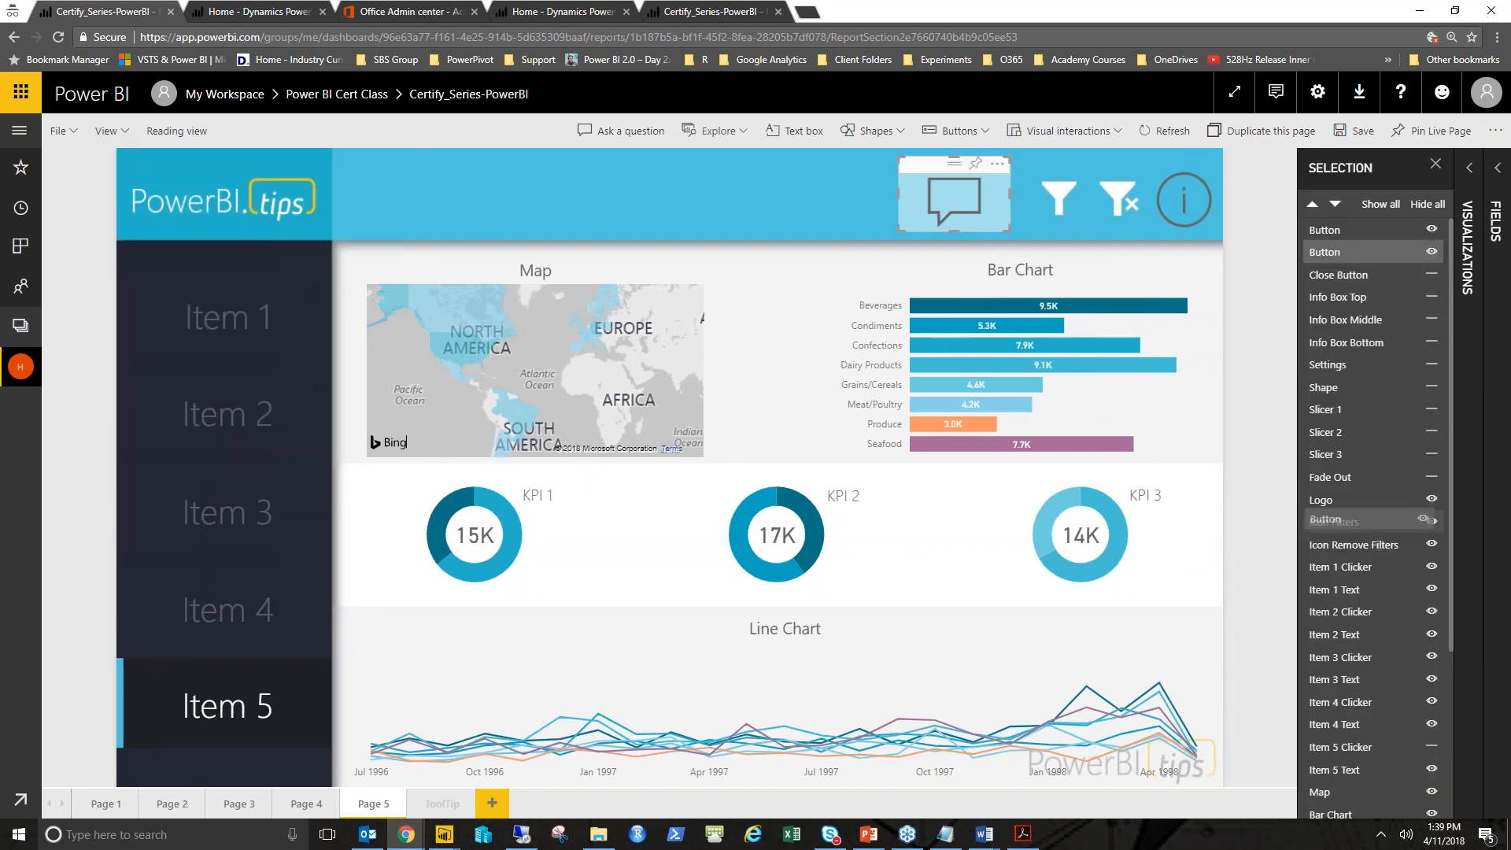
{"action": "left_click_drag", "start_coordinate": [1350, 252], "coordinate": [1351, 627]}
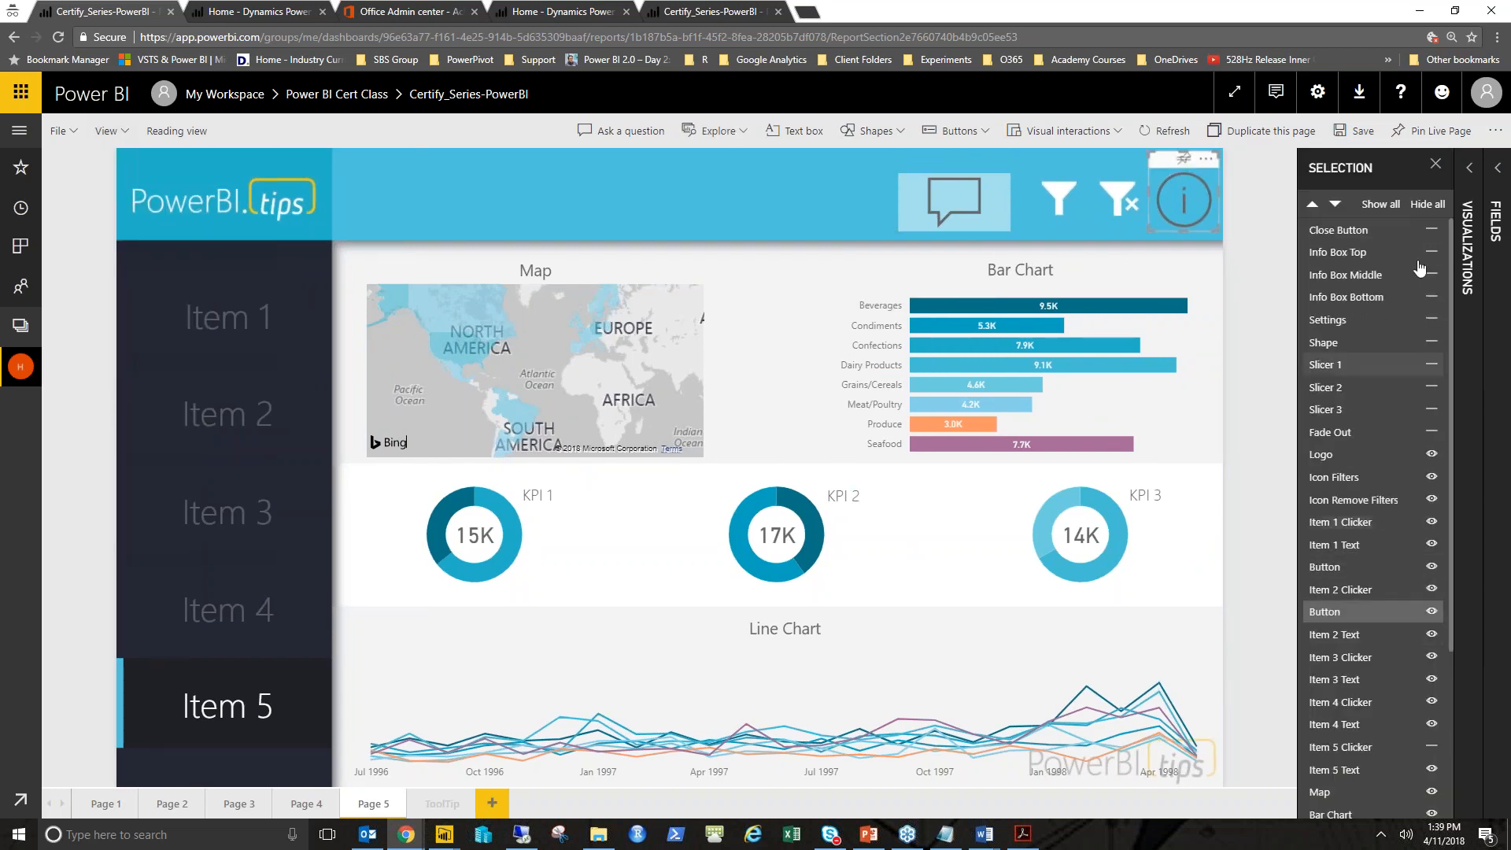
{"action": "left_click", "coordinate": [1435, 164]}
{"action": "left_click", "coordinate": [1347, 214]}
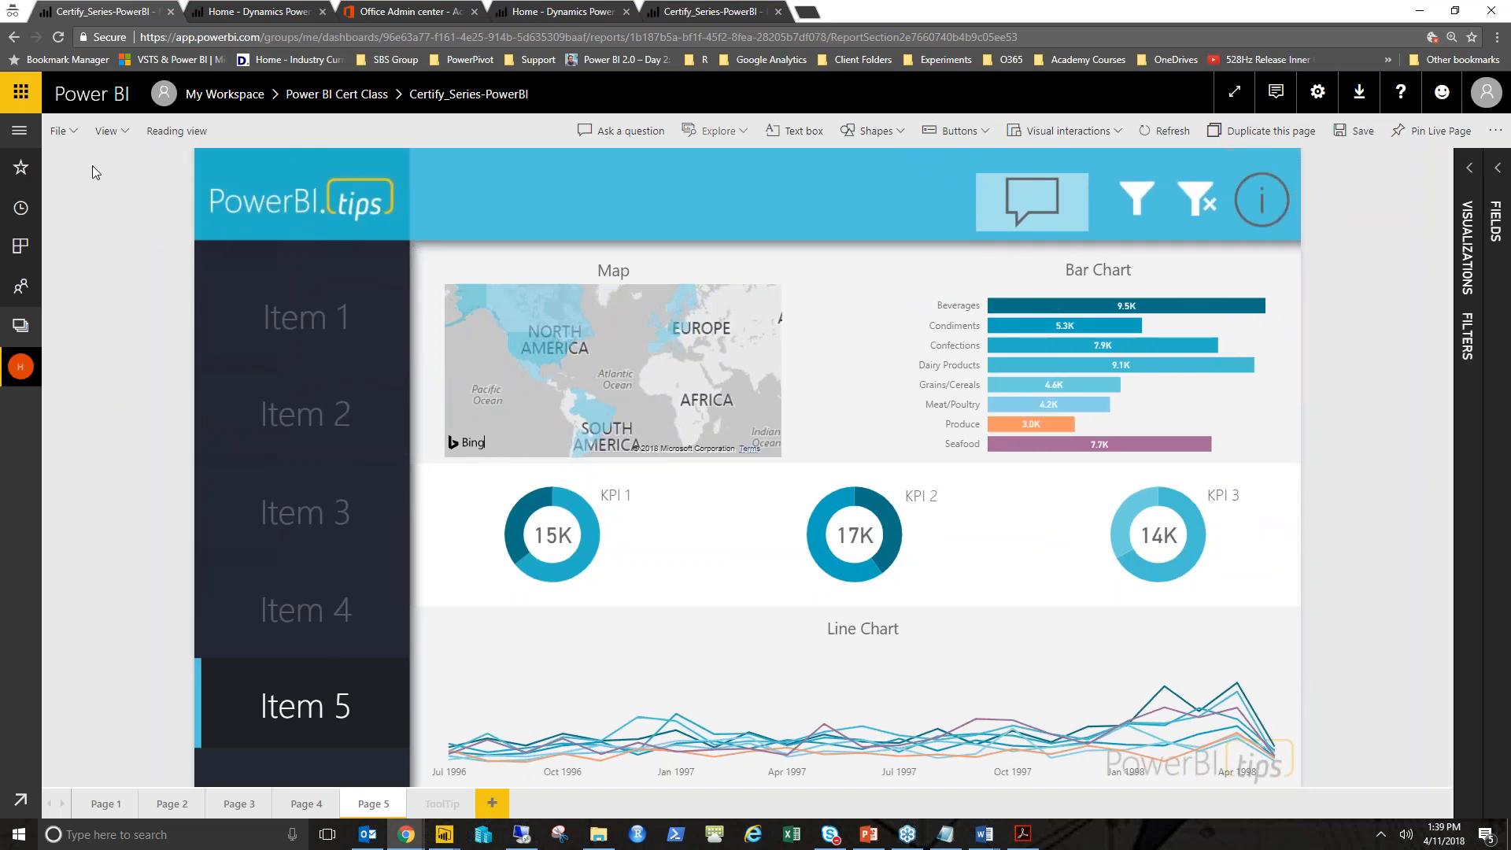
- Switch the report to reading view, saving the unsaved changes
{"action": "left_click", "coordinate": [170, 133]}
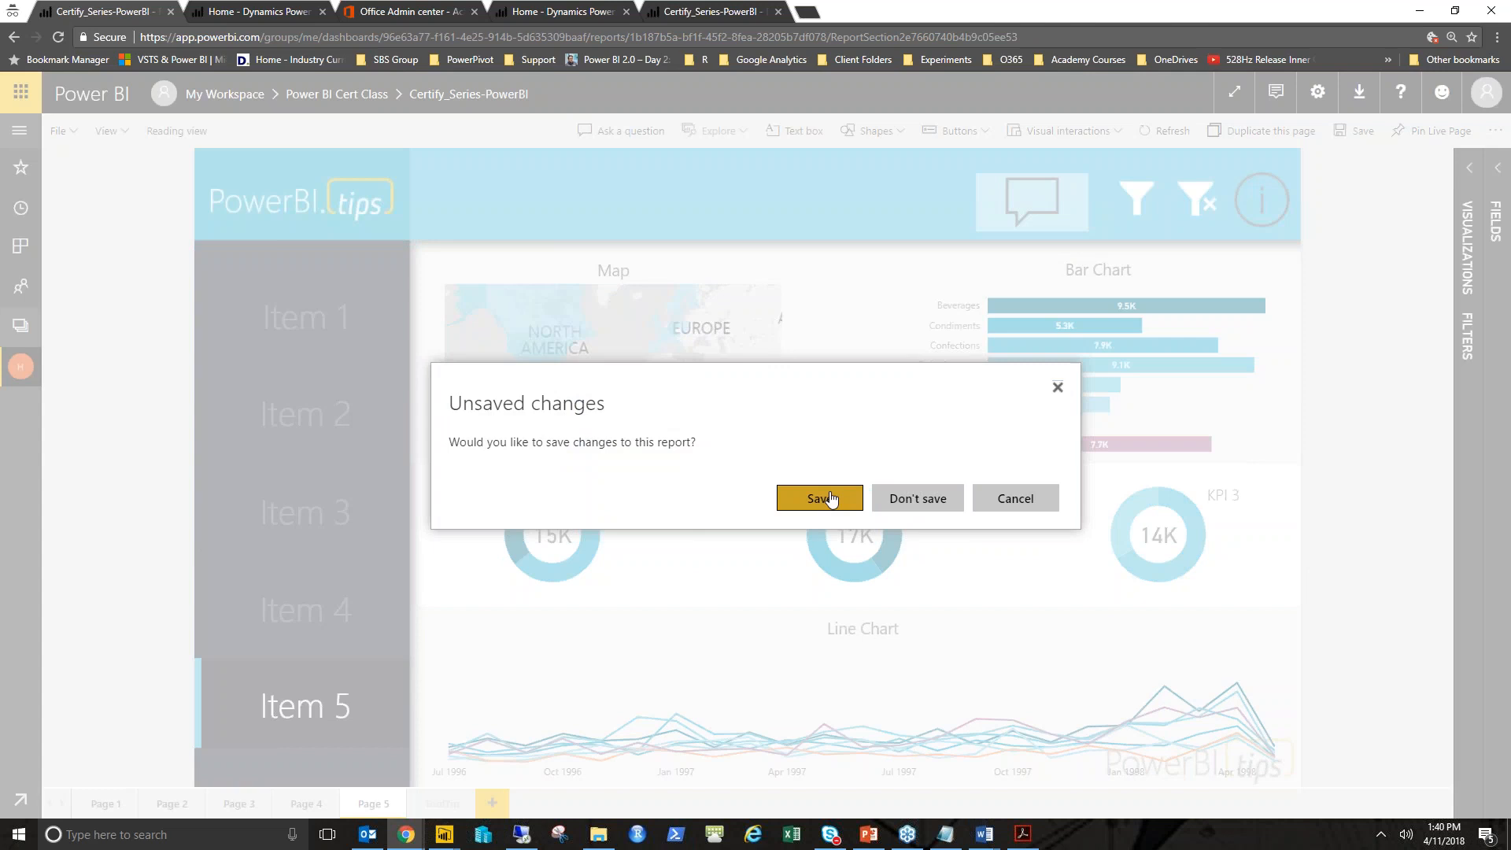
{"action": "left_click", "coordinate": [833, 500]}
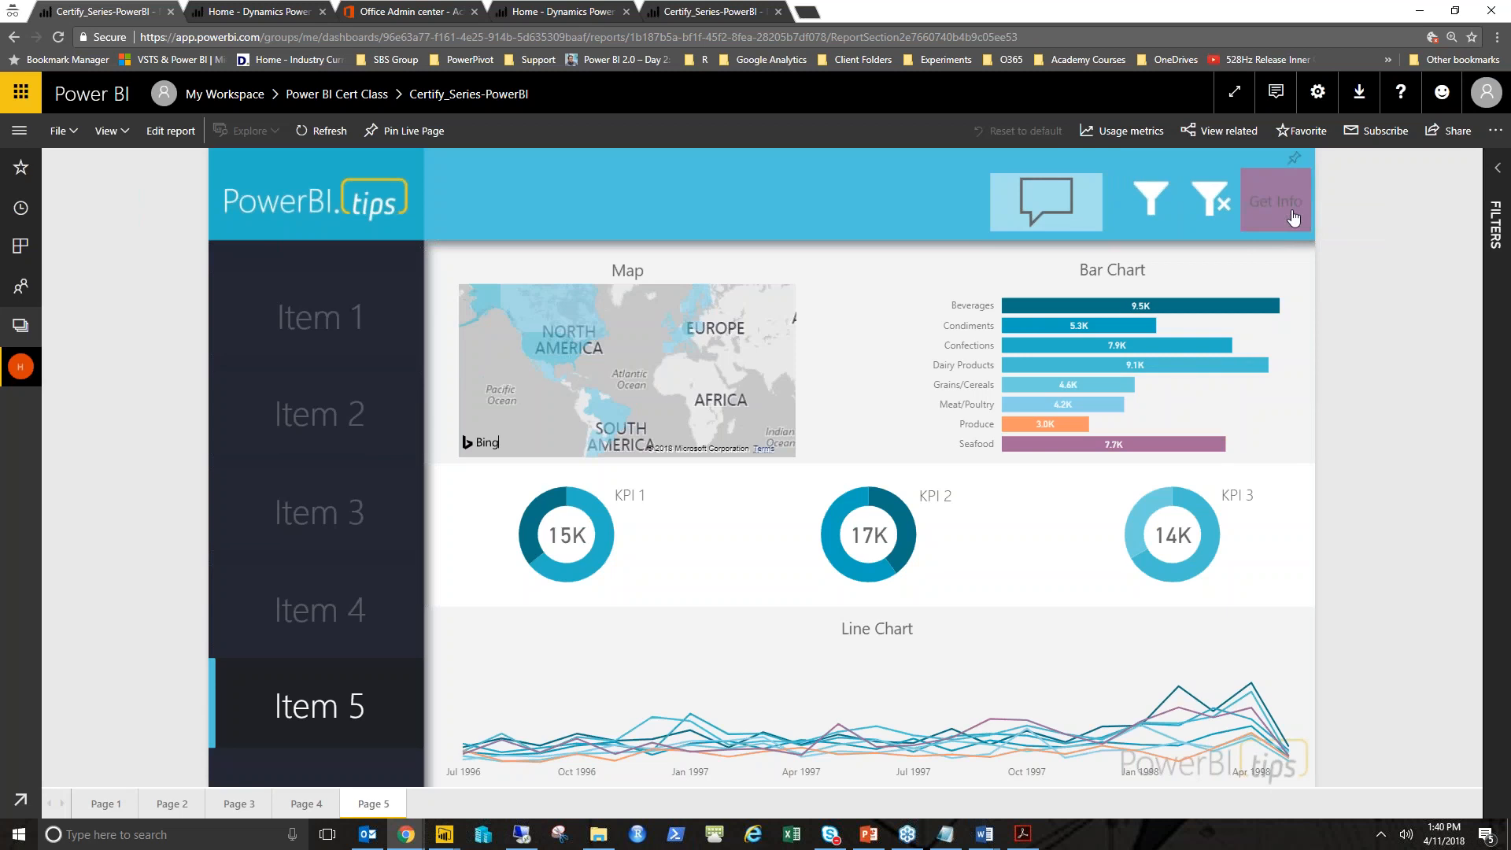
- Test the Get Info and Q&A buttons by opening and closing the info overlay and suggested questions
{"action": "left_click", "coordinate": [1291, 206]}
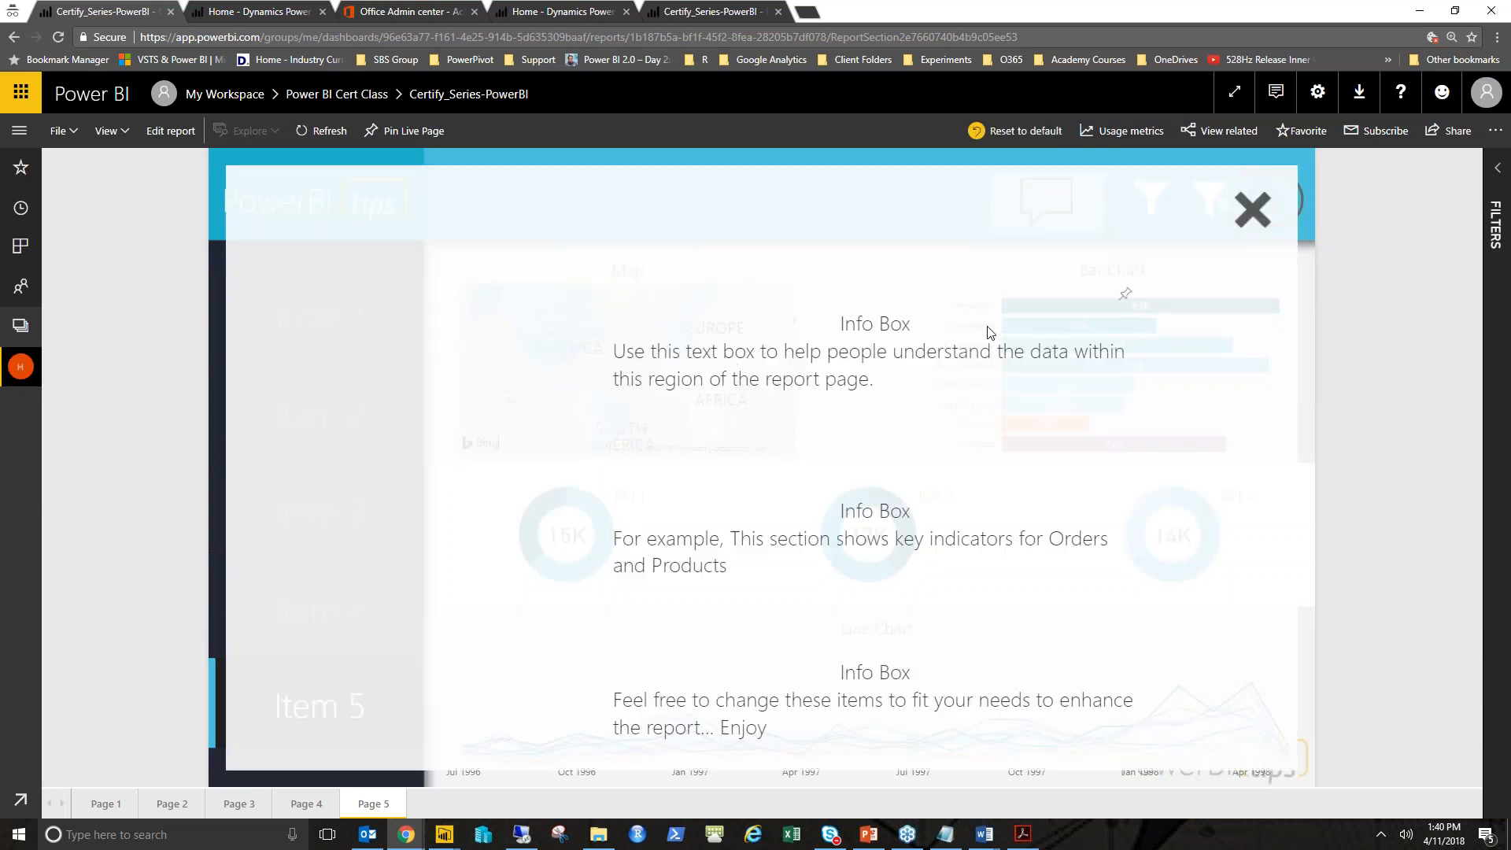
{"action": "left_click", "coordinate": [1252, 208]}
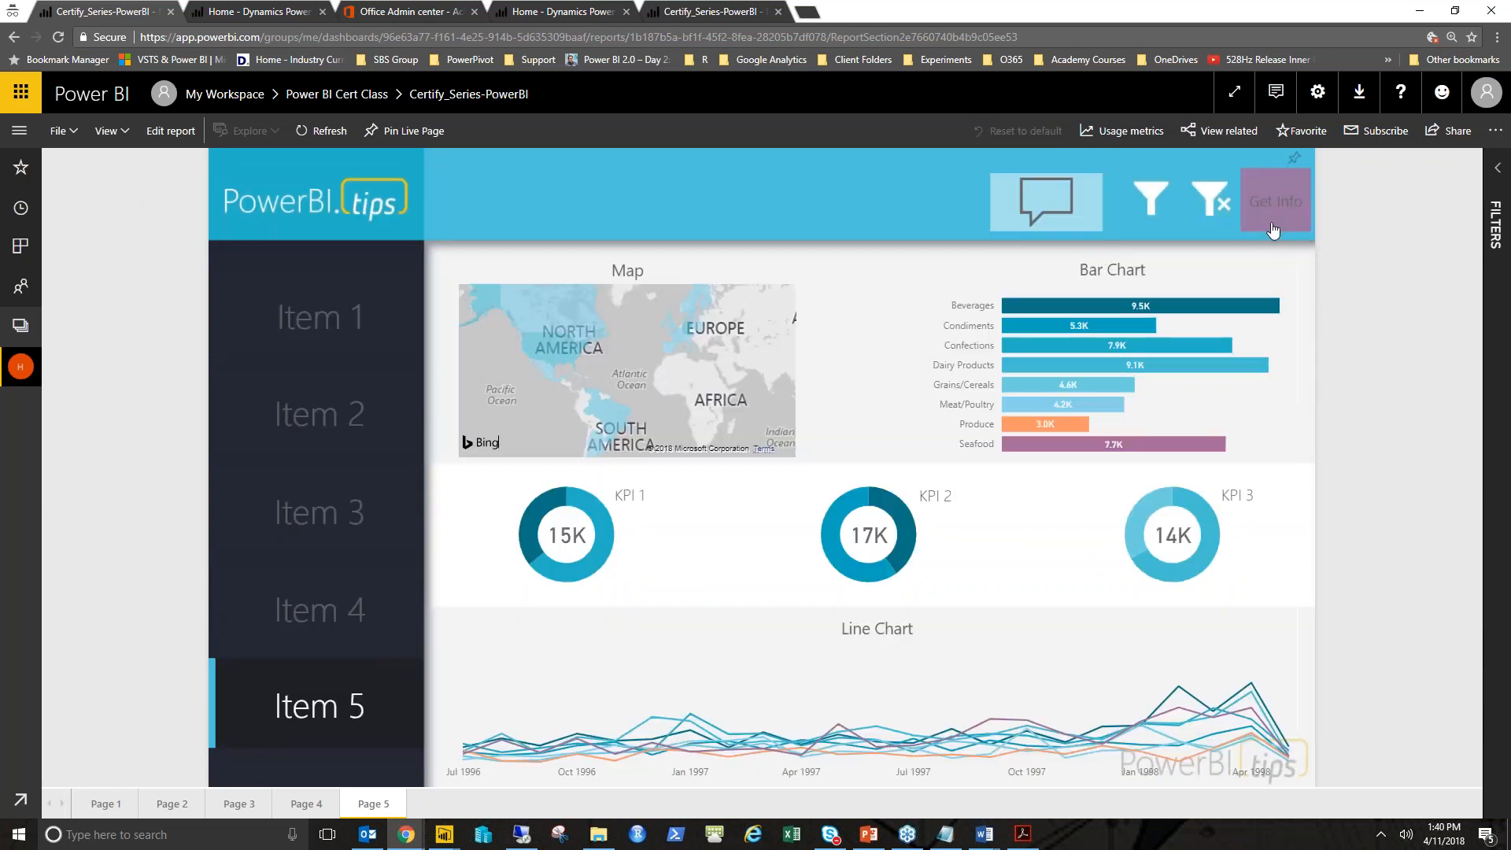
{"action": "left_click", "coordinate": [1060, 209]}
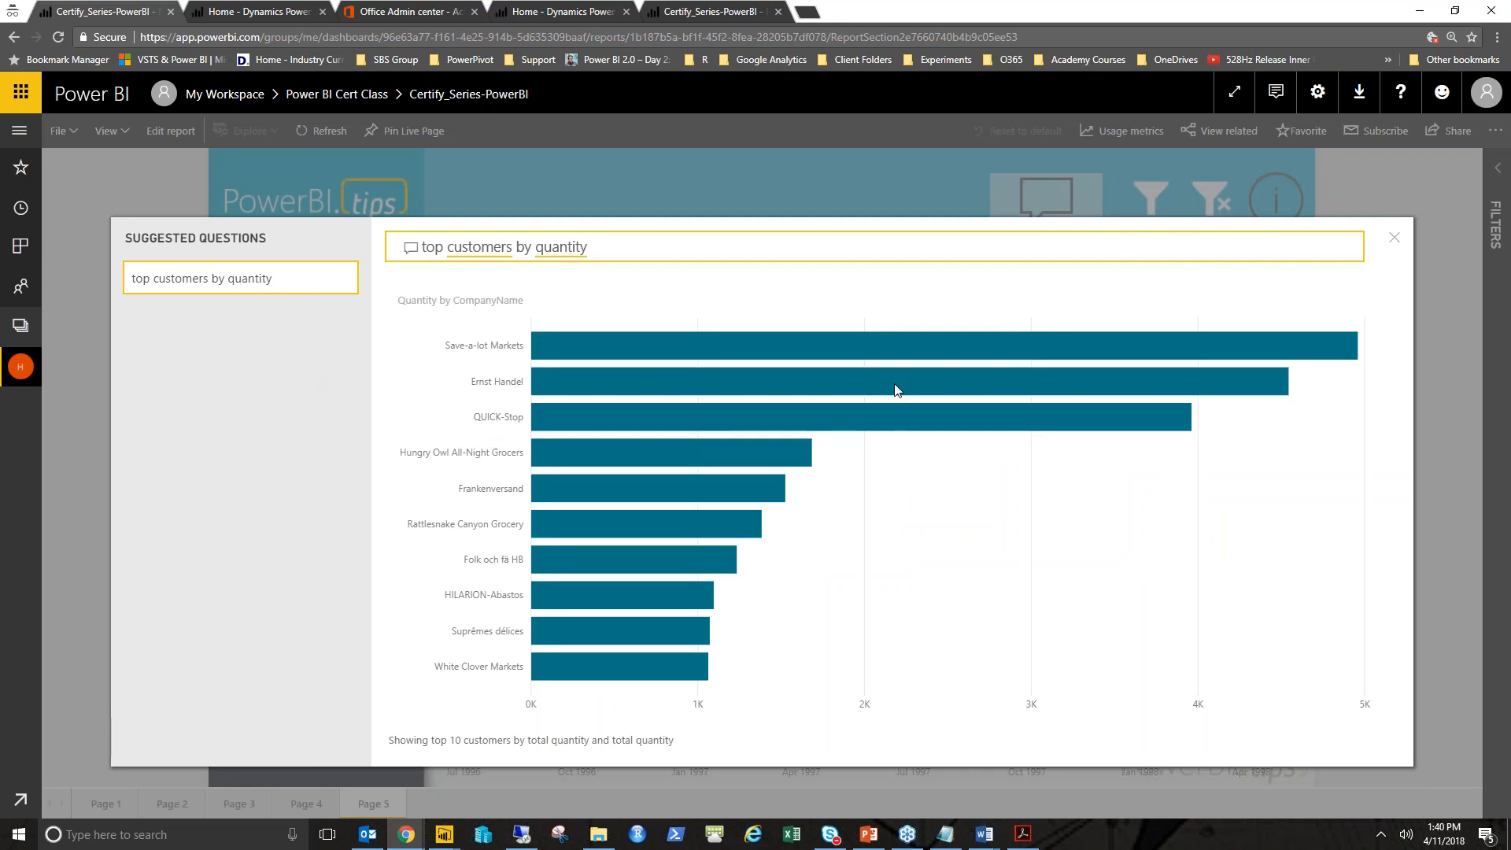
{"action": "left_click", "coordinate": [1393, 238]}
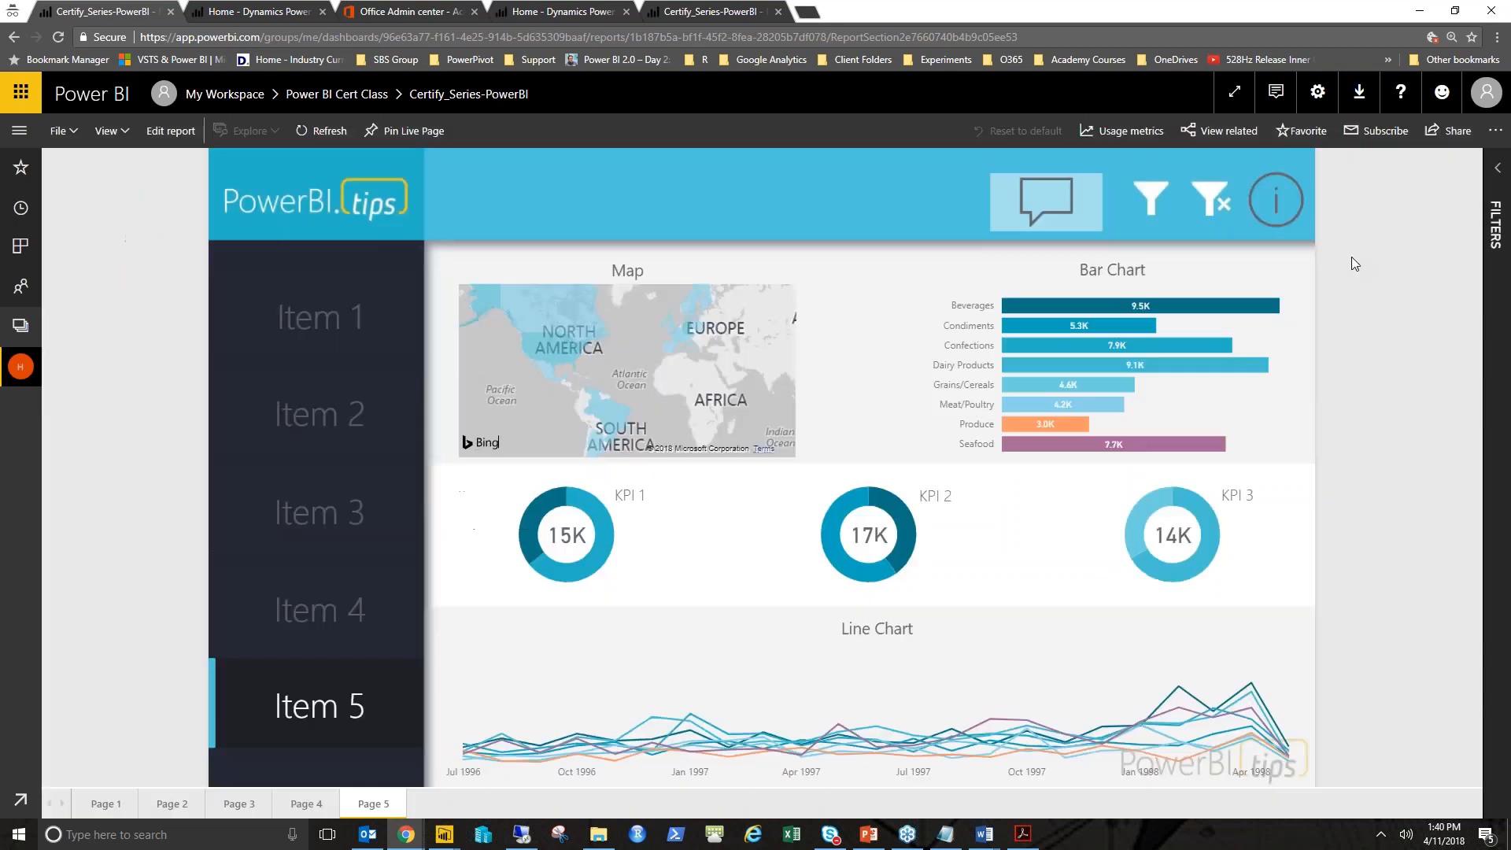
{"action": "left_click", "coordinate": [1286, 217]}
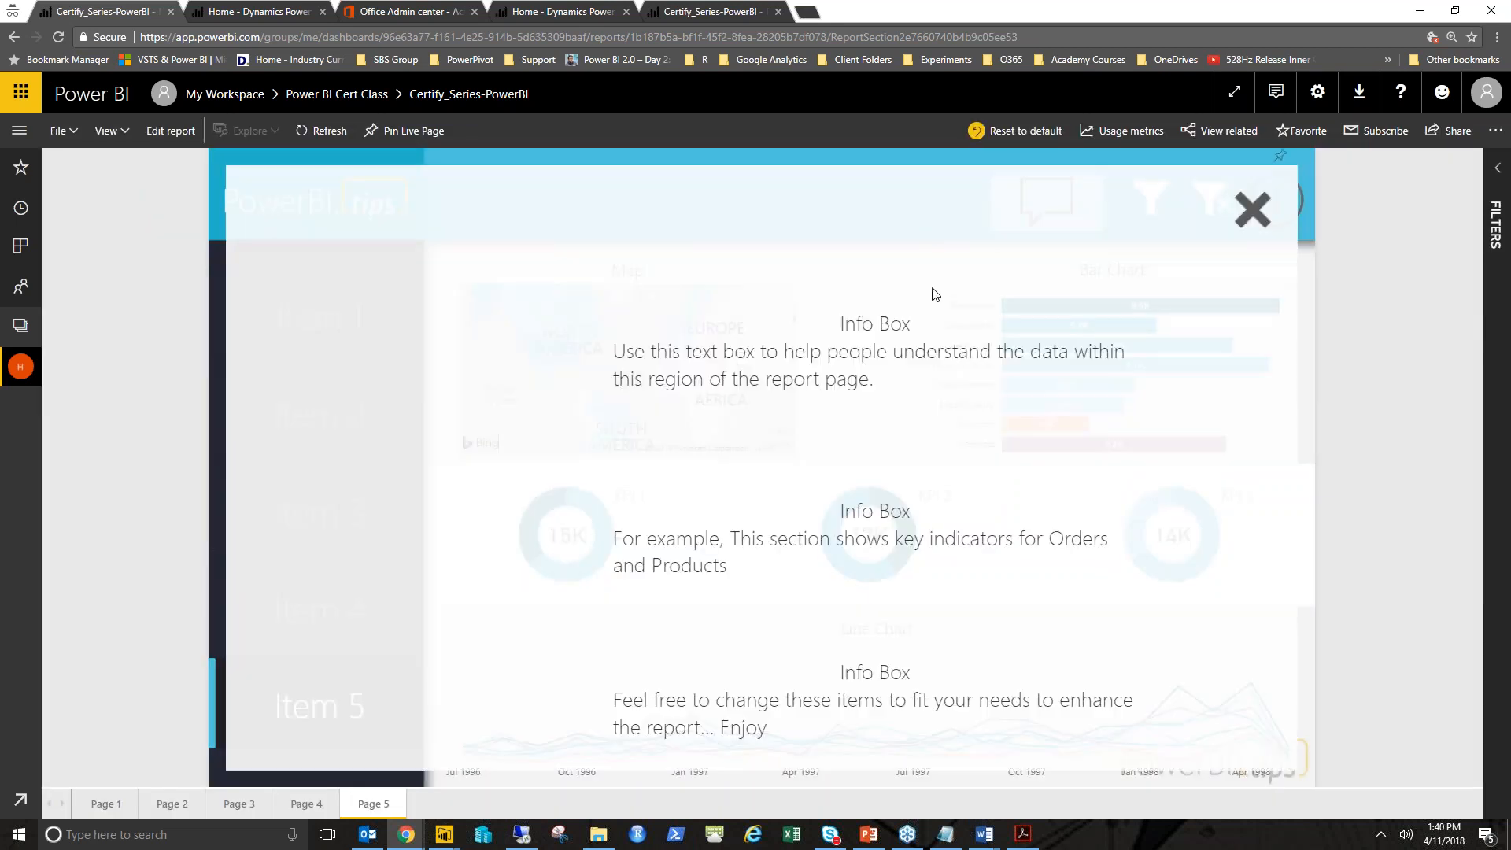
{"action": "left_click", "coordinate": [1253, 209]}
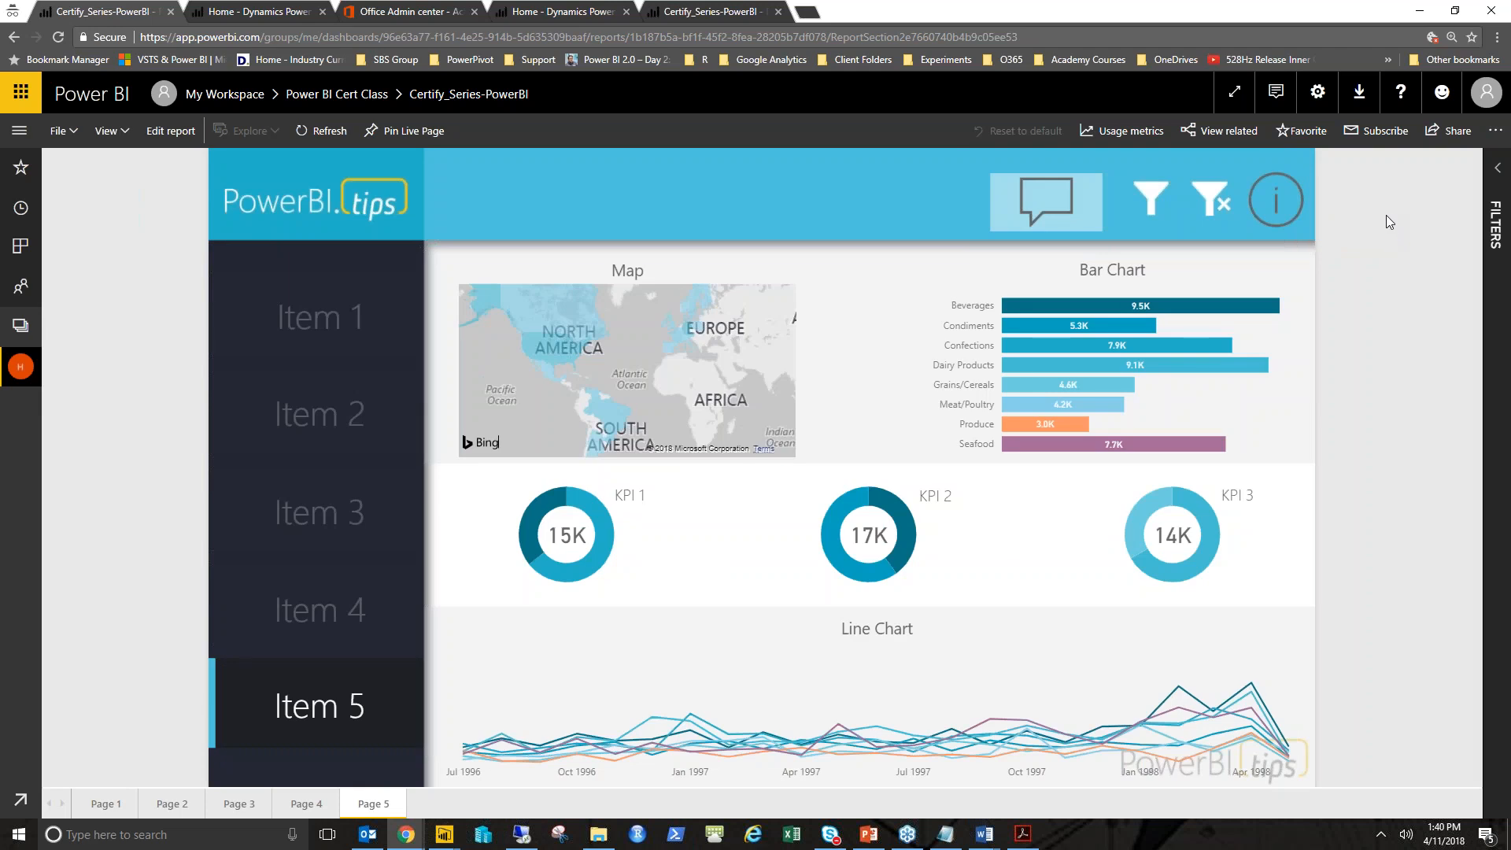